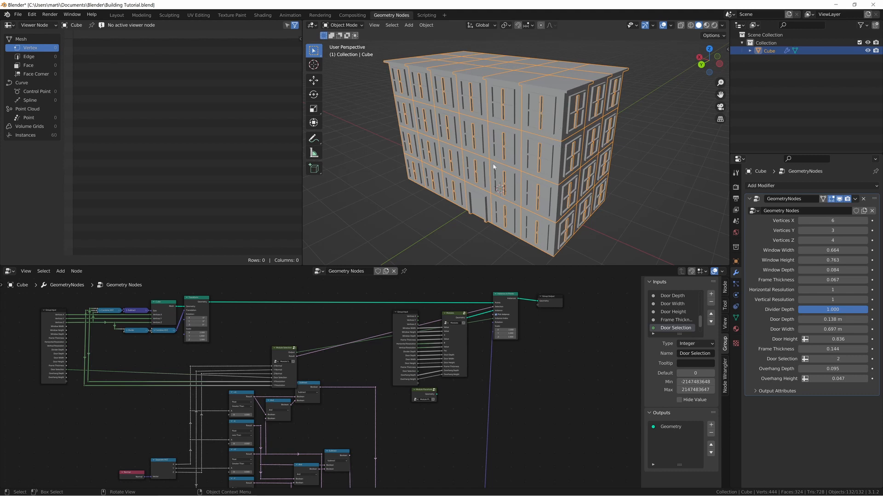
{"action": "scroll", "coordinate": [517, 170], "scroll_direction": "up", "scroll_amount": 6}
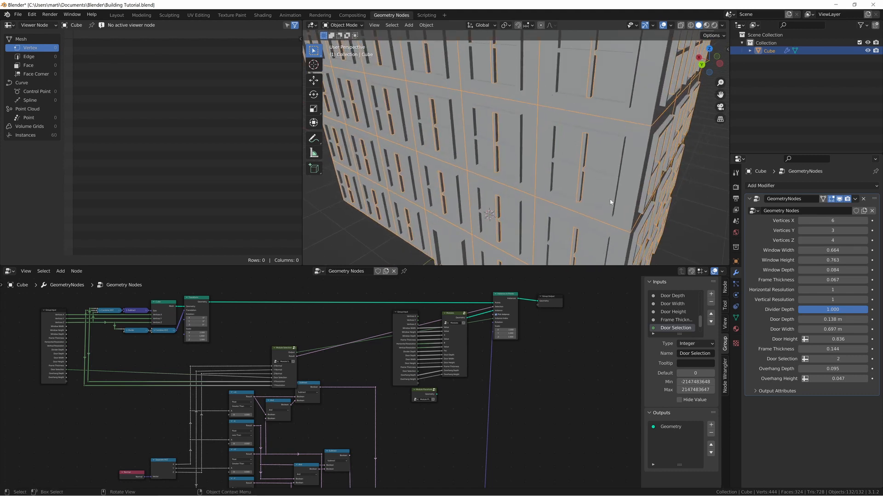
{"action": "scroll", "coordinate": [628, 152], "scroll_direction": "down", "scroll_amount": 2}
{"action": "middle_click_drag", "start_coordinate": [592, 157], "coordinate": [594, 150]}
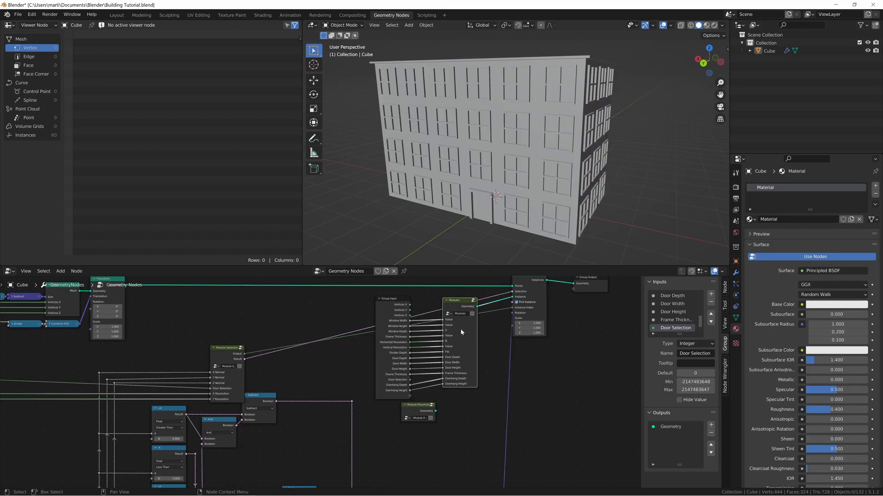
- Open the Modules node group and the Roof Edge Corner group inside it for editing
{"action": "key", "text": "Tab"}
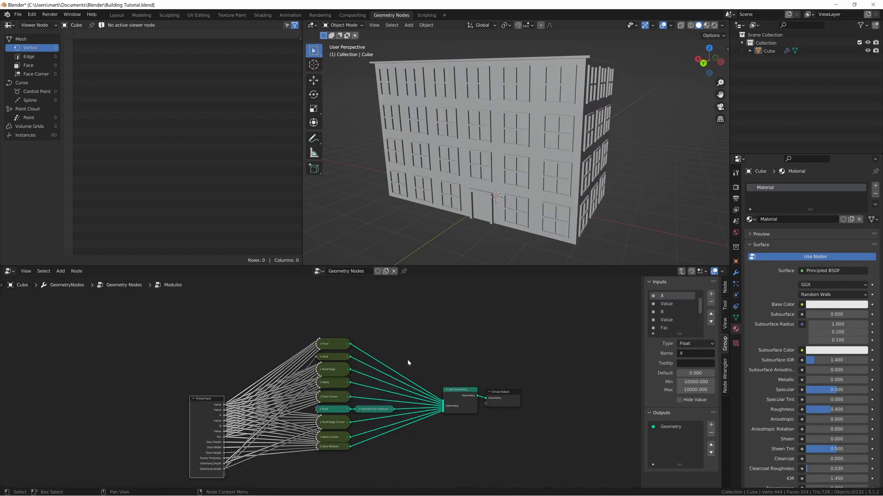
{"action": "middle_click_drag", "start_coordinate": [408, 363], "coordinate": [411, 342]}
{"action": "middle_click_drag", "start_coordinate": [352, 395], "coordinate": [349, 375]}
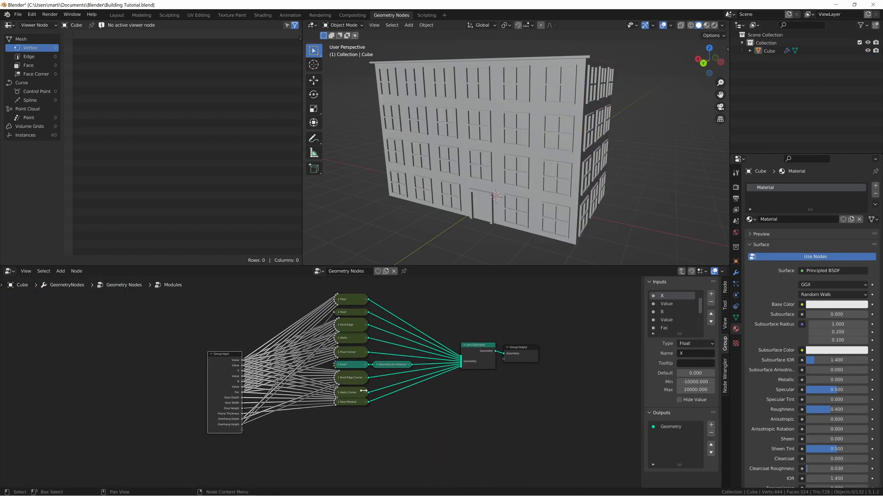
{"action": "scroll", "coordinate": [369, 394], "scroll_direction": "up", "scroll_amount": 1}
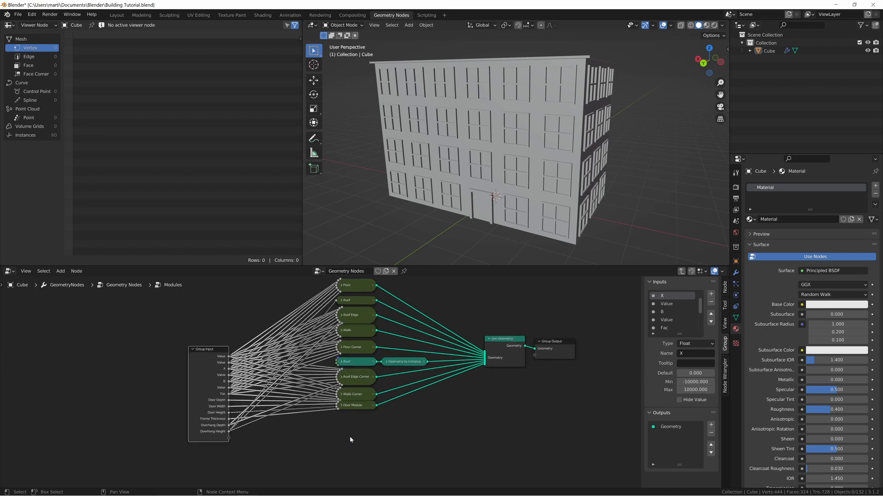
{"action": "scroll", "coordinate": [382, 381], "scroll_direction": "up", "scroll_amount": 1}
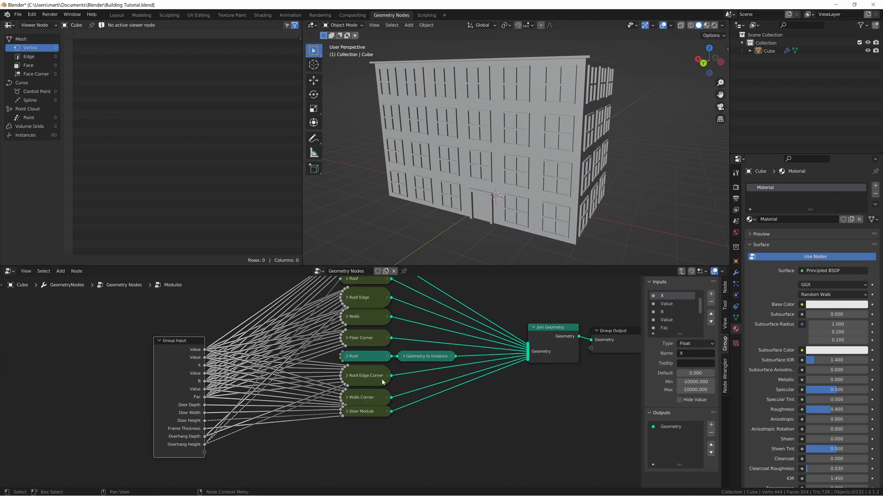
{"action": "left_click", "coordinate": [369, 377]}
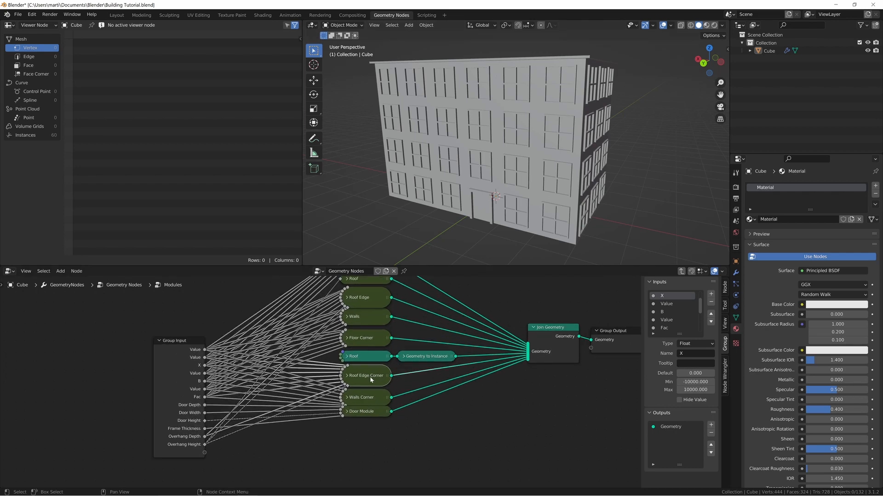
{"action": "key", "text": "Tab"}
- Preview the Geometry to Instance output of the Roof Edge Corner module and frame the corner piece in the viewport
{"action": "middle_click_drag", "start_coordinate": [444, 365], "coordinate": [421, 294]}
{"action": "left_click", "coordinate": [496, 332], "text": "ctrl+shift"}
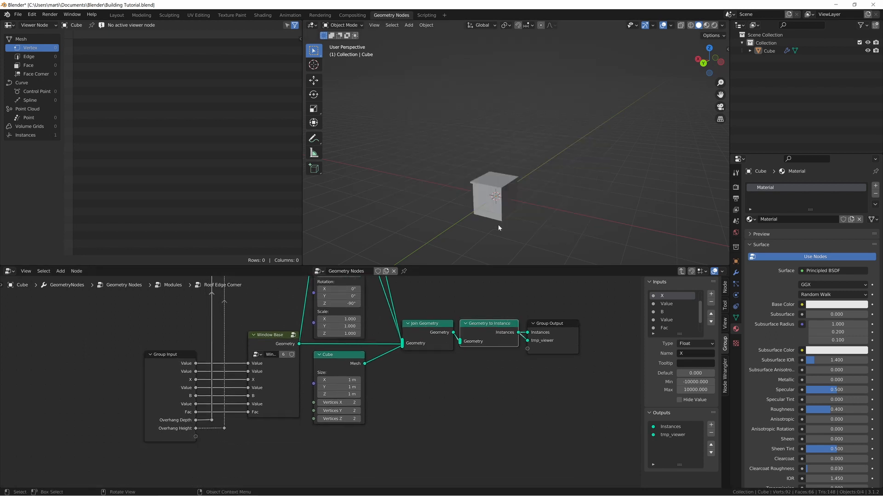
{"action": "middle_click_drag", "start_coordinate": [499, 224], "coordinate": [516, 188]}
{"action": "scroll", "coordinate": [561, 197], "scroll_direction": "up", "scroll_amount": 4}
{"action": "left_click", "coordinate": [564, 222]}
{"action": "key", "text": "KP_Decimal"}
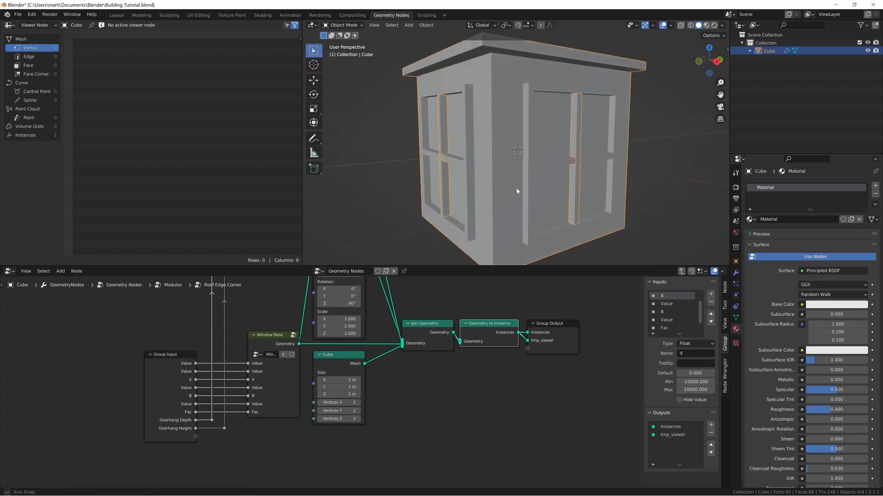
{"action": "scroll", "coordinate": [506, 137], "scroll_direction": "down", "scroll_amount": 3}
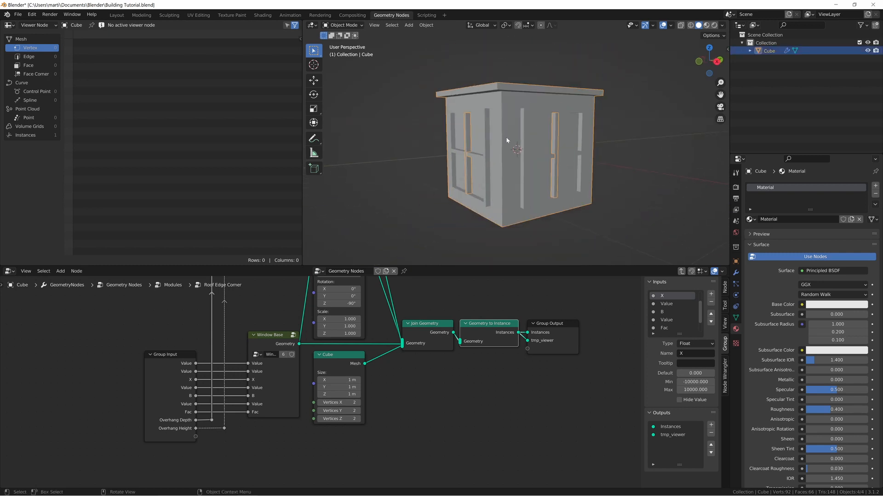
- Add a Set Material node and insert it on the link between the Cube and Join Geometry nodes
{"action": "middle_click_drag", "start_coordinate": [350, 370], "coordinate": [354, 394]}
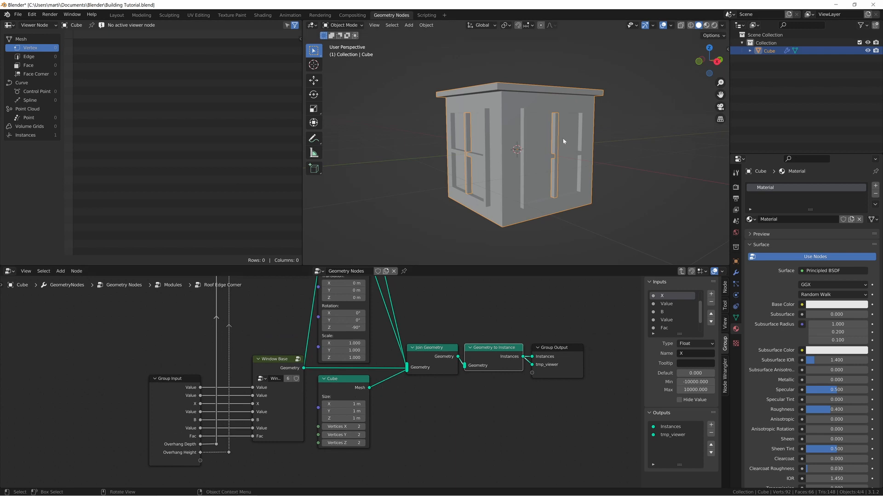
{"action": "key", "text": "shift+a"}
{"action": "type", "text": "s"}
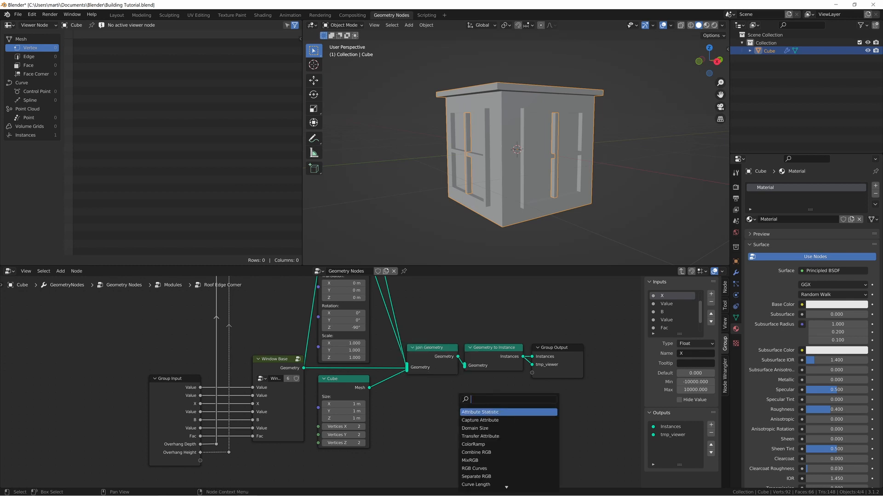
{"action": "type", "text": "m"}
{"action": "key", "text": "BackSpace"}
{"action": "type", "text": "set mater"}
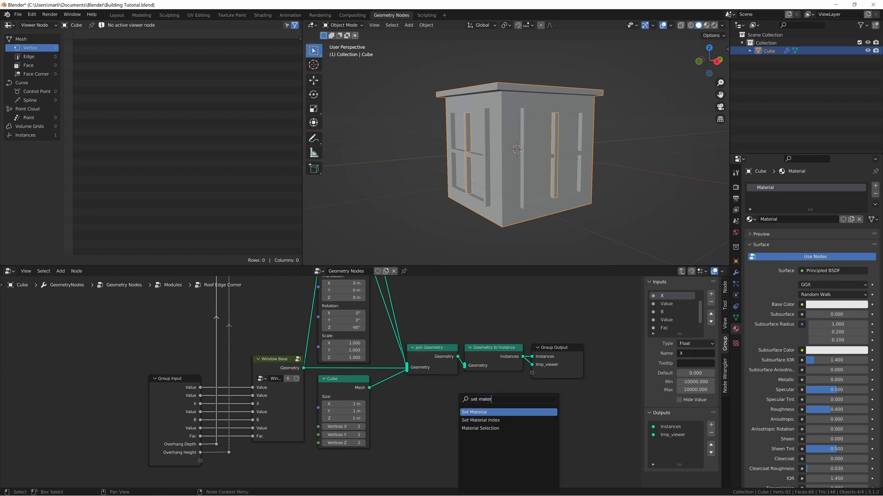
{"action": "key", "text": "Return"}
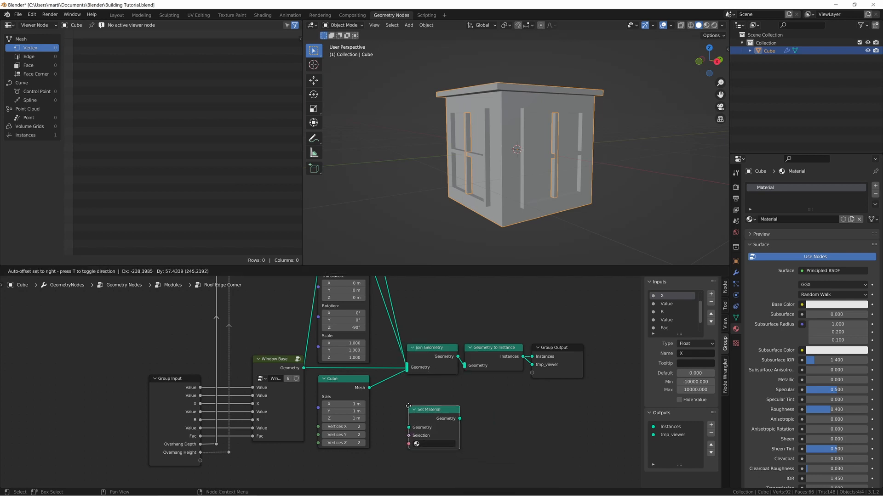
{"action": "left_click", "coordinate": [434, 418]}
{"action": "left_click_drag", "start_coordinate": [335, 392], "coordinate": [287, 458]}
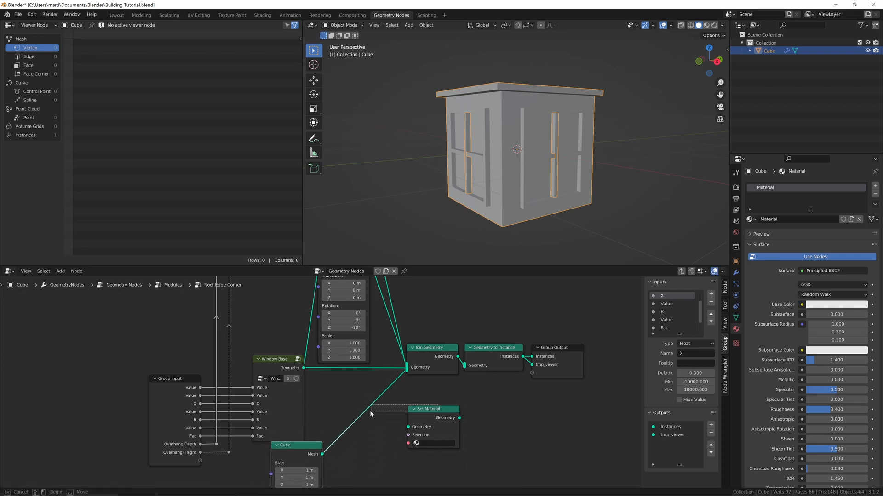
{"action": "left_click_drag", "start_coordinate": [446, 425], "coordinate": [376, 415]}
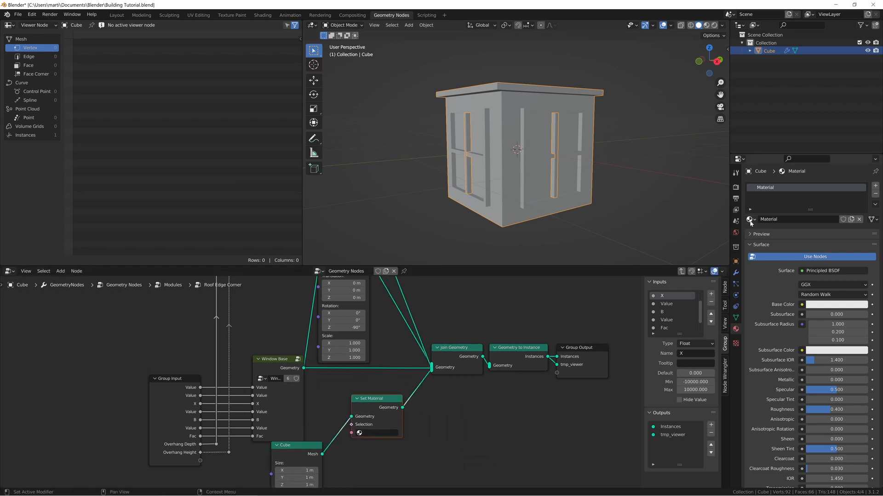
- Assign the existing material named Material to the Set Material node
{"action": "left_click", "coordinate": [750, 219]}
{"action": "left_click", "coordinate": [368, 433]}
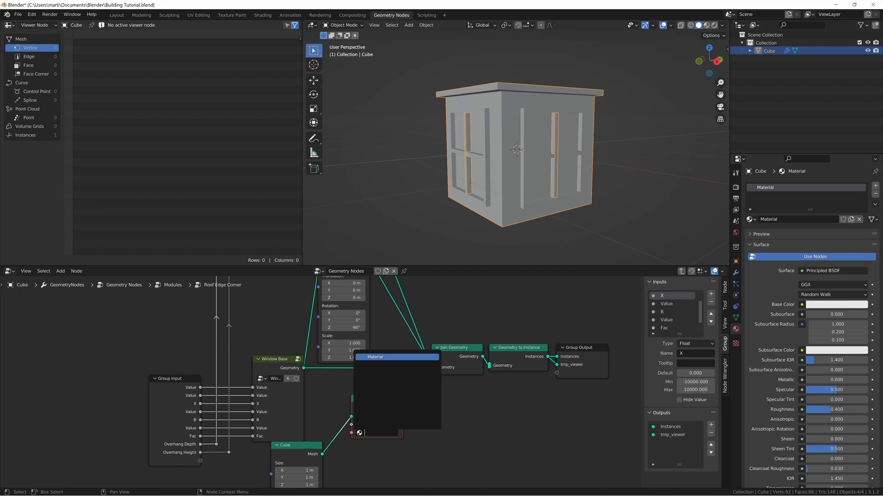
{"action": "left_click", "coordinate": [382, 357]}
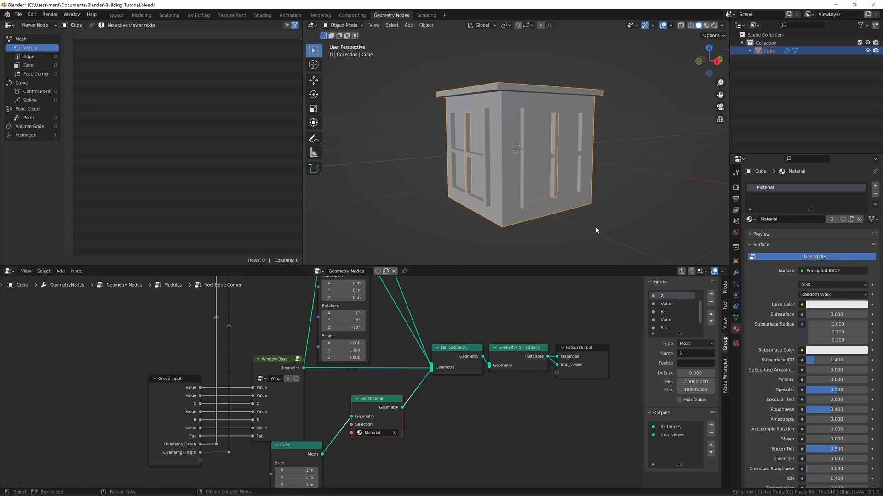
- Switch the viewport to material preview shading and set the material's base color to a pinkish red
{"action": "left_click", "coordinate": [706, 25]}
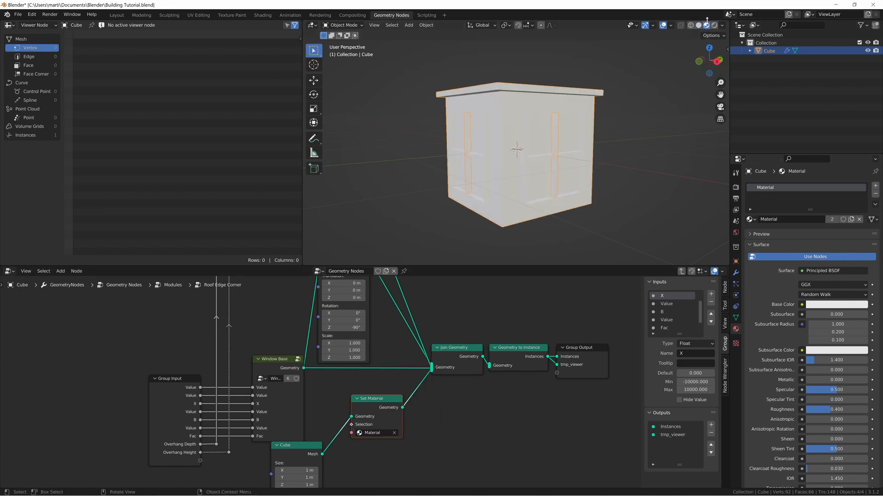
{"action": "left_click", "coordinate": [837, 304]}
{"action": "left_click", "coordinate": [837, 225]}
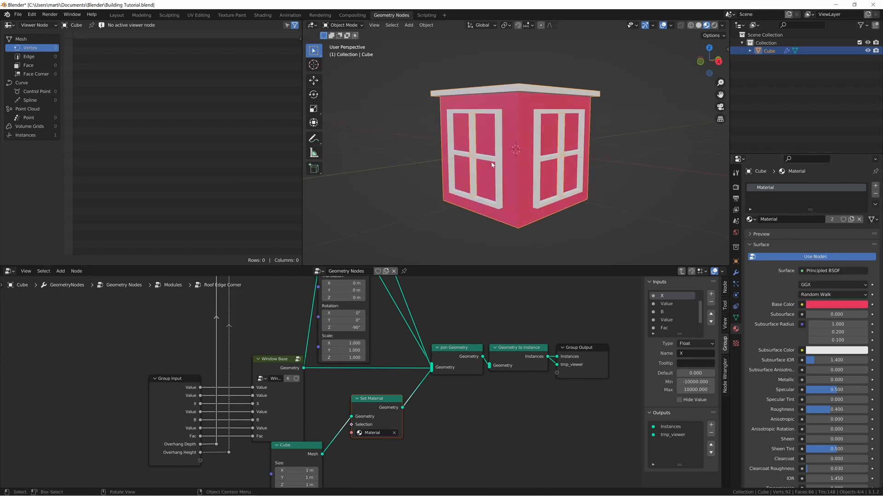
{"action": "middle_click_drag", "start_coordinate": [500, 124], "coordinate": [506, 128]}
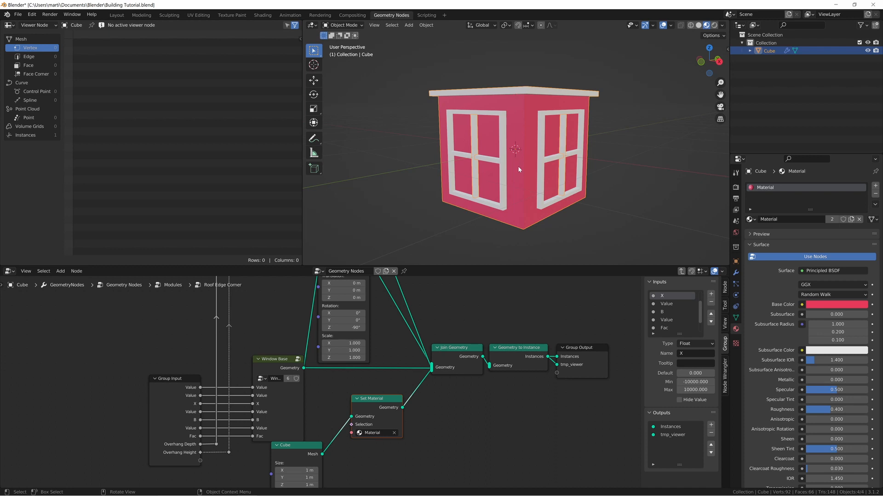
- Arrange the Cube and Set Material nodes together and combine them into a new node group
{"action": "scroll", "coordinate": [422, 416], "scroll_direction": "down", "scroll_amount": 1}
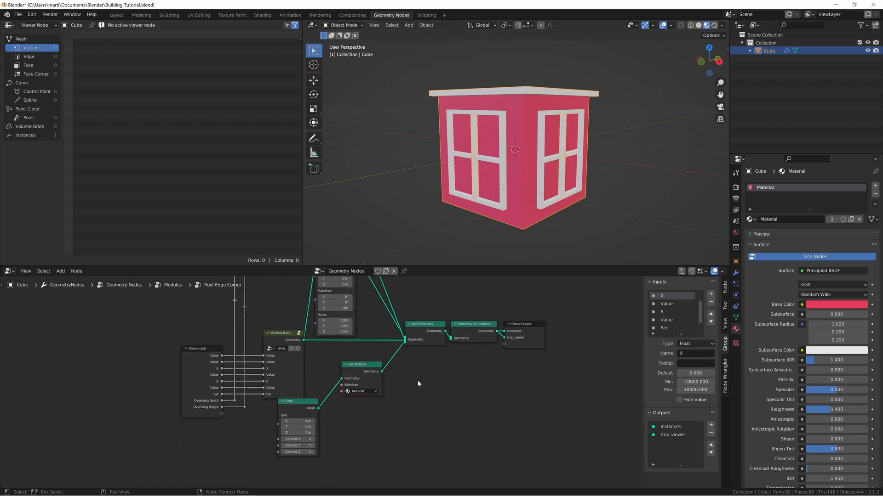
{"action": "middle_click_drag", "start_coordinate": [417, 376], "coordinate": [414, 355]}
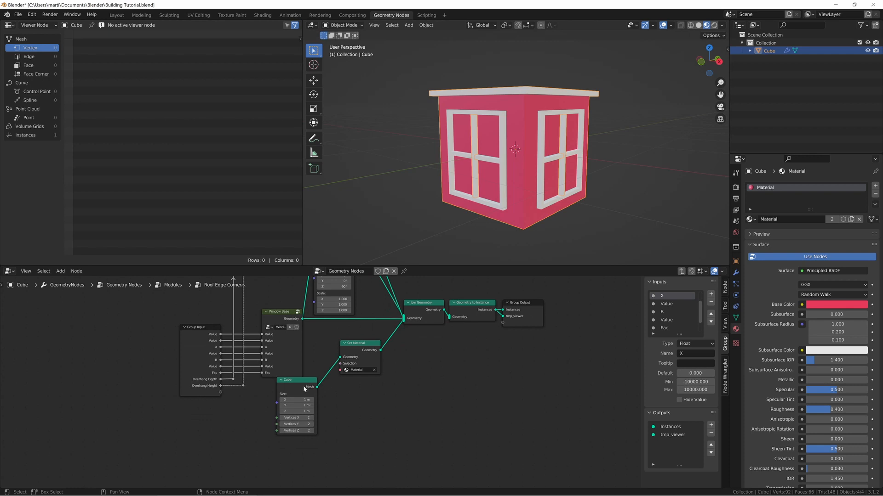
{"action": "left_click_drag", "start_coordinate": [302, 386], "coordinate": [320, 353]}
{"action": "left_click_drag", "start_coordinate": [325, 427], "coordinate": [359, 350]}
{"action": "left_click_drag", "start_coordinate": [358, 350], "coordinate": [372, 390]}
{"action": "left_click", "coordinate": [425, 390]}
{"action": "left_click_drag", "start_coordinate": [304, 442], "coordinate": [400, 390]}
{"action": "key", "text": "ctrl+g"}
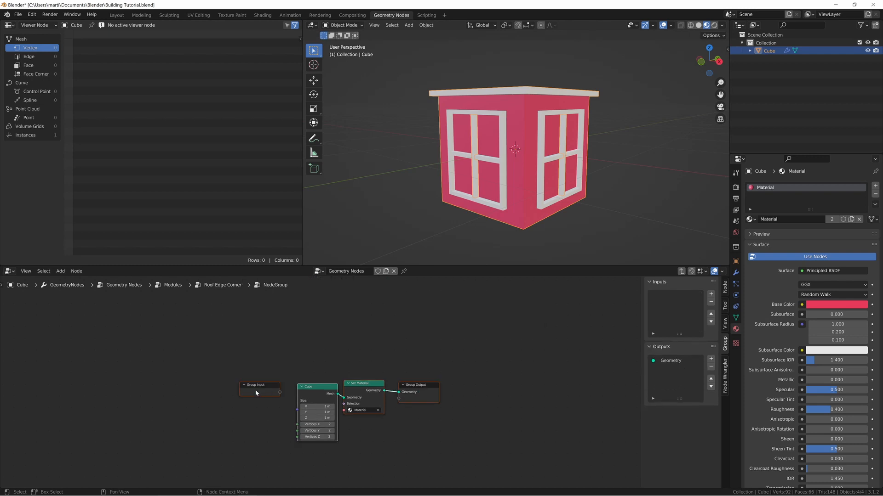
- Rename the new node group Base Unit and open it for editing
{"action": "key", "text": "Tab"}
{"action": "left_click", "coordinate": [353, 401]}
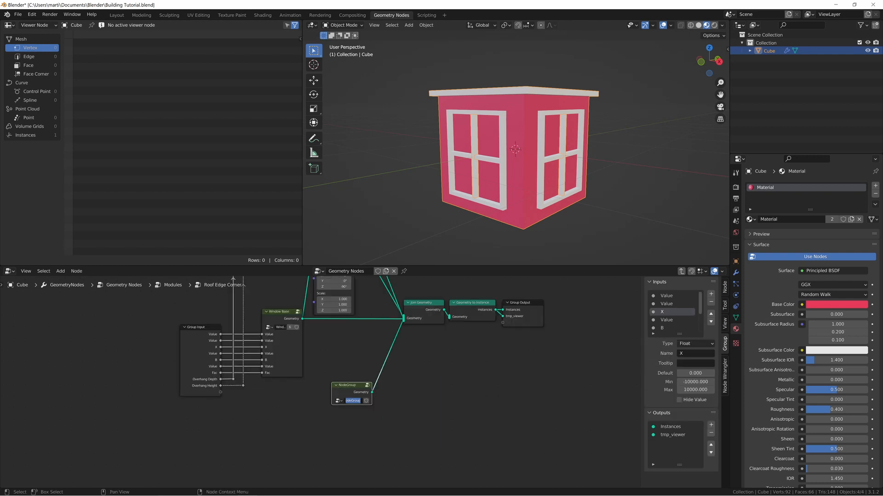
{"action": "type", "text": "Base Unit"}
{"action": "key", "text": "Return"}
{"action": "key", "text": "Tab"}
{"action": "scroll", "coordinate": [311, 371], "scroll_direction": "up", "scroll_amount": 5}
{"action": "middle_click_drag", "start_coordinate": [311, 371], "coordinate": [330, 328]}
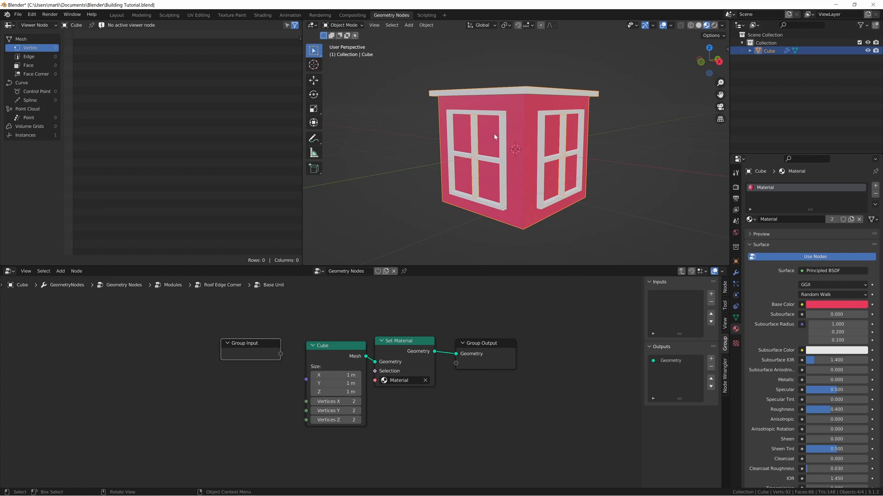
- Show the Geometry Nodes modifier settings and annotate horizontal and vertical guide lines across the corner module's front window
{"action": "left_click", "coordinate": [736, 272]}
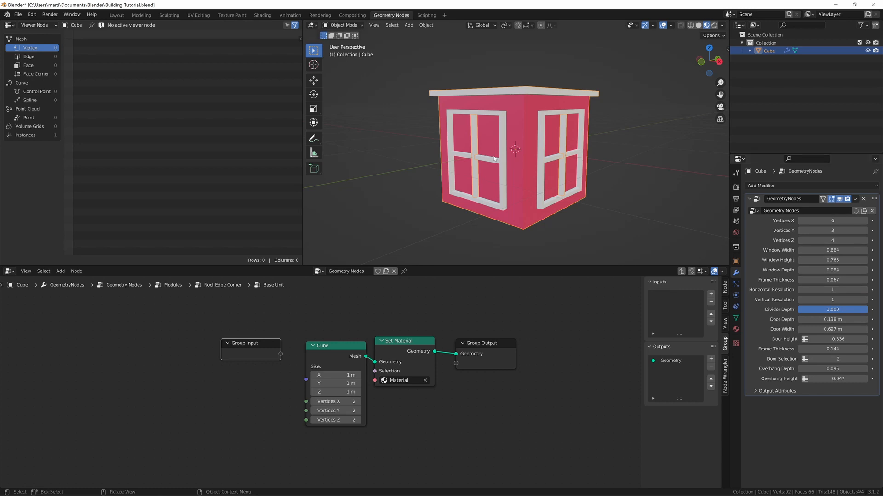
{"action": "middle_click_drag", "start_coordinate": [499, 150], "coordinate": [507, 134]}
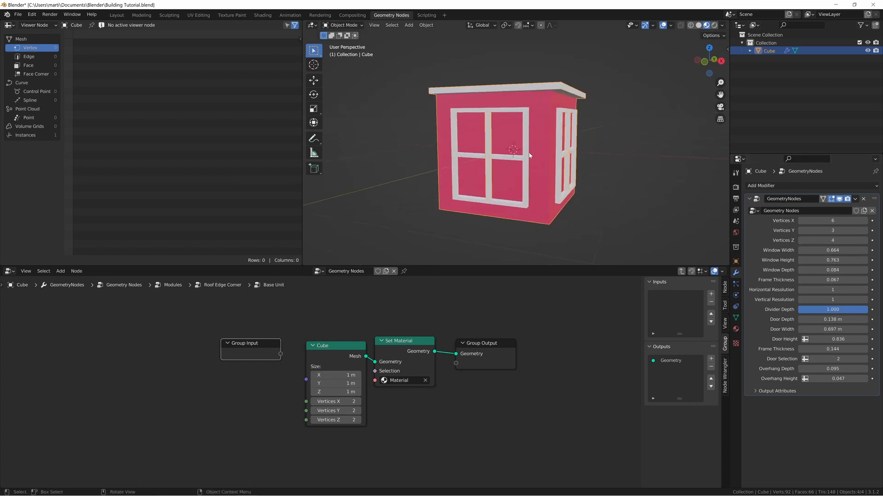
{"action": "key", "text": "shift+space"}
{"action": "key", "text": "d"}
{"action": "left_click_drag", "start_coordinate": [492, 155], "coordinate": [549, 156]}
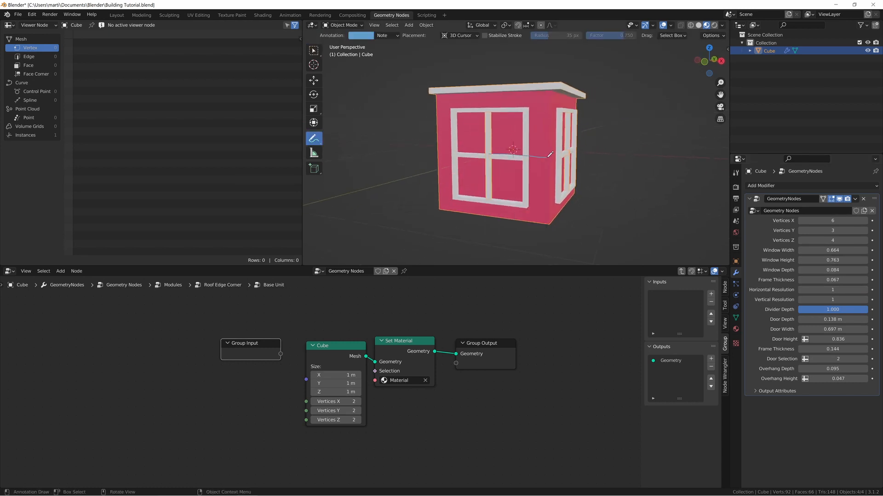
{"action": "left_click_drag", "start_coordinate": [488, 154], "coordinate": [426, 153]}
{"action": "left_click_drag", "start_coordinate": [527, 96], "coordinate": [532, 229]}
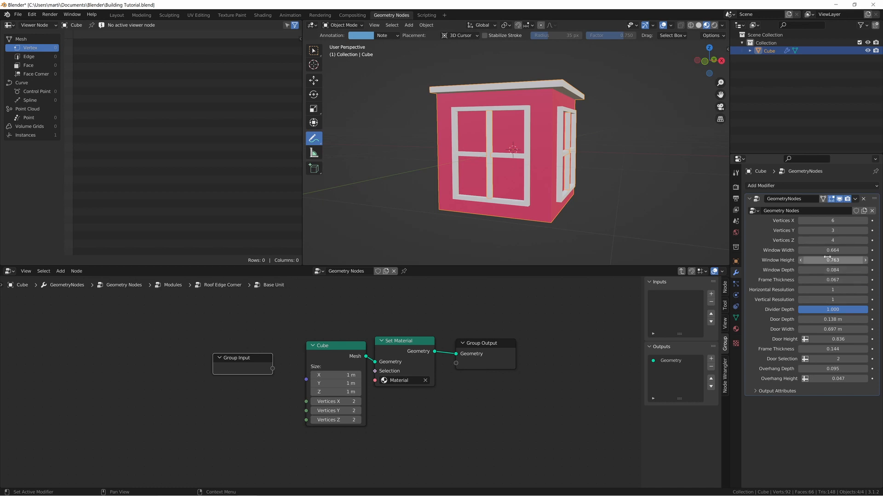
- Add a Combine XYZ node beside the Group Input and connect its vector to the Cube's size
{"action": "left_click_drag", "start_coordinate": [221, 368], "coordinate": [168, 367]}
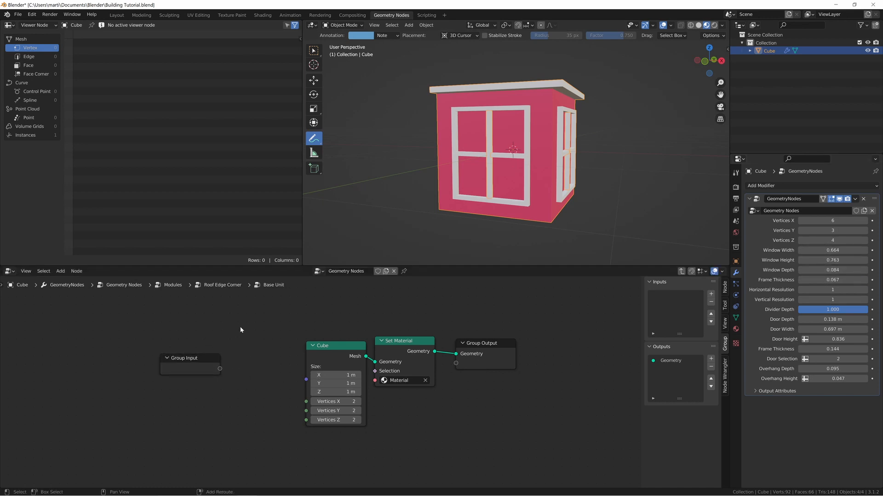
{"action": "key", "text": "shift+a"}
{"action": "type", "text": "combine"}
{"action": "key", "text": "Down"}
{"action": "key", "text": "Return"}
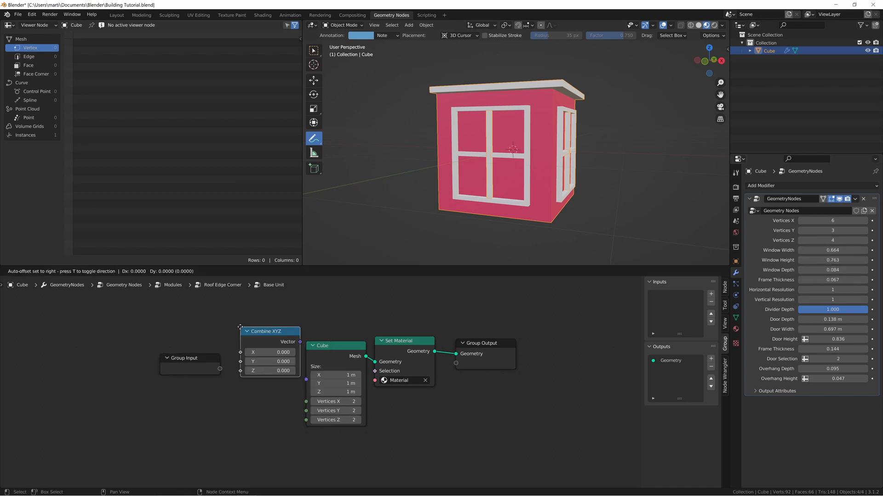
{"action": "left_click", "coordinate": [268, 355]}
{"action": "left_click_drag", "start_coordinate": [288, 357], "coordinate": [306, 379]}
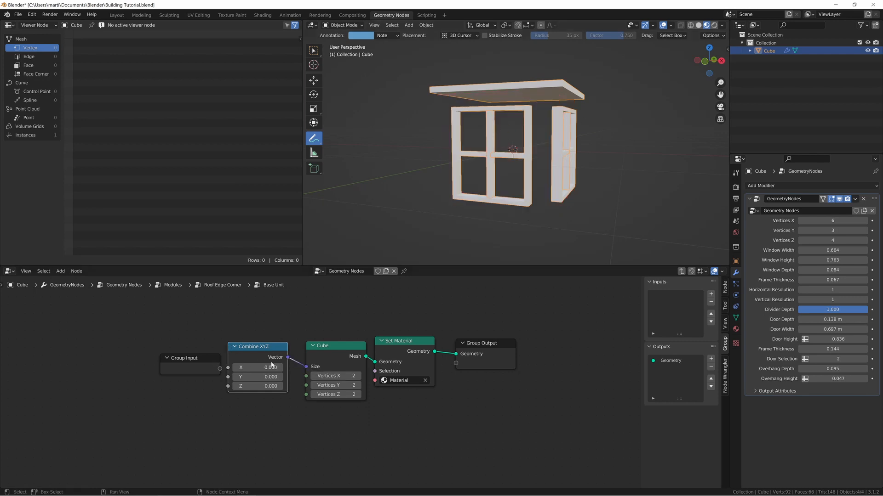
- Feed one shared group input into Combine XYZ's X and Y, and a separate group input into Z
{"action": "left_click_drag", "start_coordinate": [190, 359], "coordinate": [228, 377]}
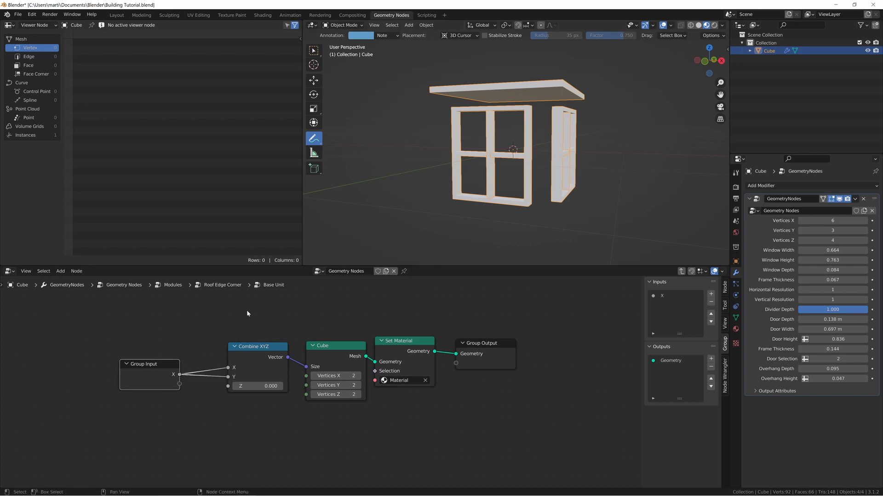
{"action": "left_click_drag", "start_coordinate": [180, 384], "coordinate": [228, 386]}
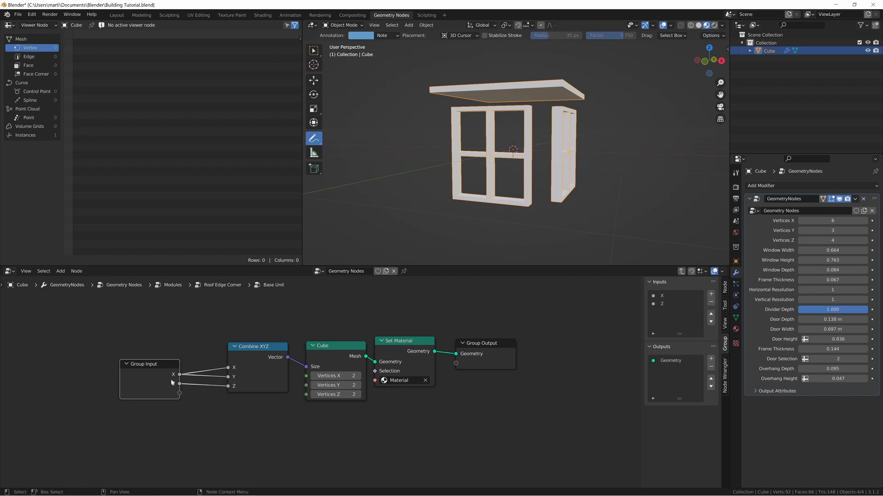
- Rename the Base Unit group's X and Z inputs to Width and Height, and return to the Roof Edge Corner group
{"action": "double_click", "coordinate": [668, 294]}
{"action": "type", "text": "Width"}
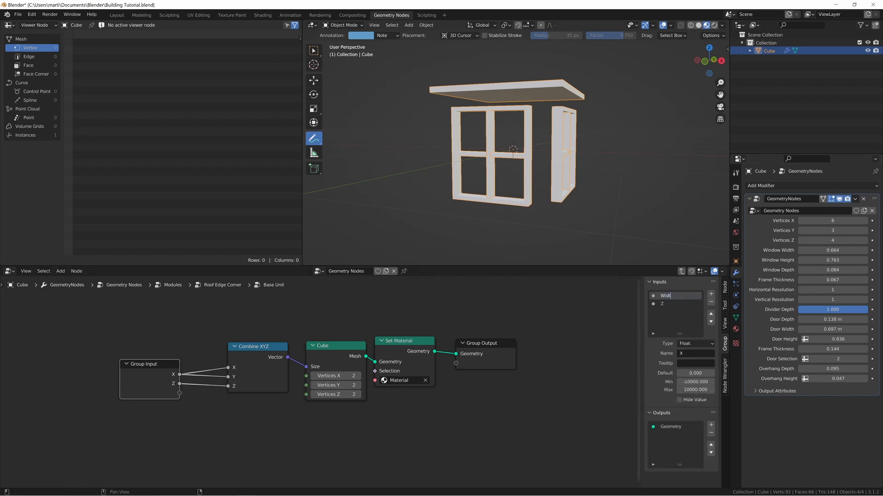
{"action": "key", "text": "Return"}
{"action": "double_click", "coordinate": [663, 302]}
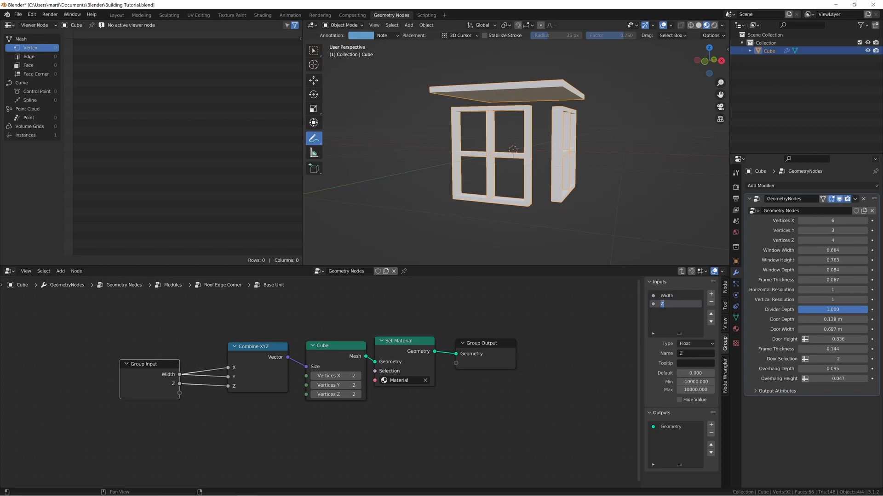
{"action": "type", "text": "Height"}
{"action": "key", "text": "Return"}
{"action": "key", "text": "Tab"}
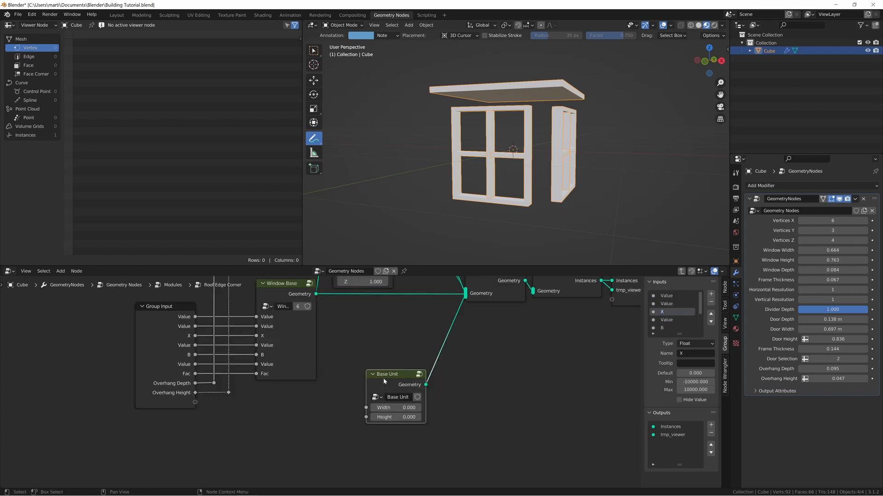
- Connect the Group Input's first two Value outputs to the Base Unit node's Width and Height
{"action": "left_click_drag", "start_coordinate": [396, 385], "coordinate": [398, 376]}
{"action": "middle_click_drag", "start_coordinate": [370, 314], "coordinate": [373, 352]}
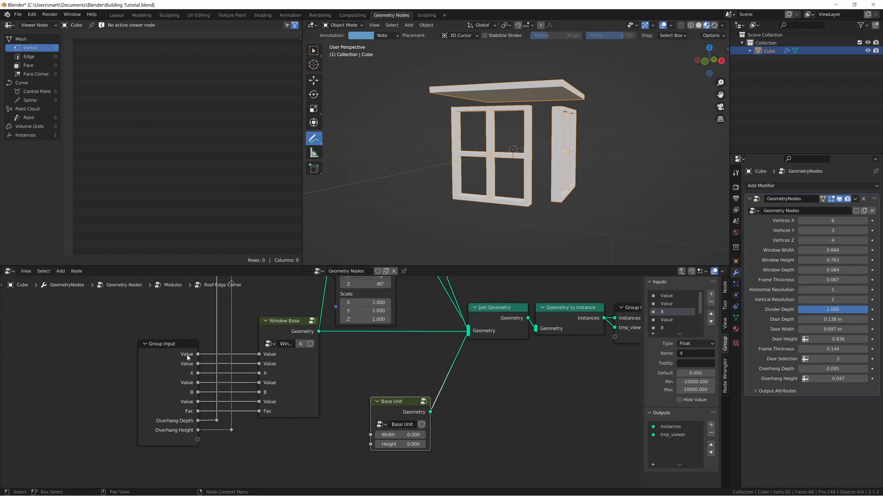
{"action": "left_click_drag", "start_coordinate": [198, 355], "coordinate": [370, 434]}
{"action": "left_click_drag", "start_coordinate": [198, 364], "coordinate": [371, 444]}
{"action": "middle_click_drag", "start_coordinate": [518, 159], "coordinate": [528, 166]}
{"action": "key", "text": "KP_1"}
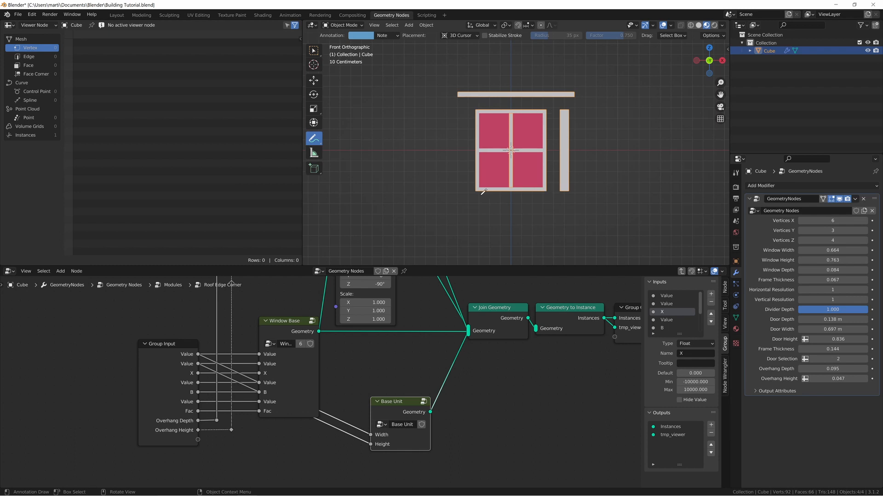
{"action": "key", "text": "KP_3"}
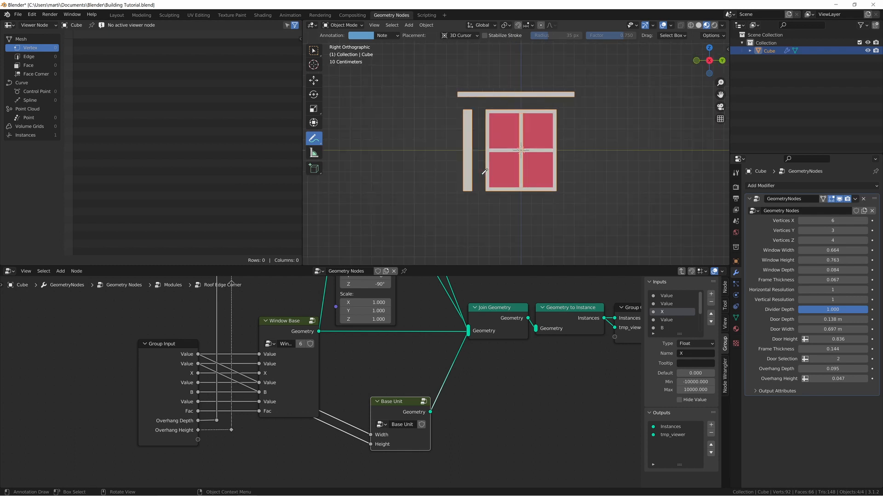
{"action": "key", "text": "KP_3"}
{"action": "key", "text": "KP_3"}
{"action": "middle_click_drag", "start_coordinate": [484, 172], "coordinate": [501, 161]}
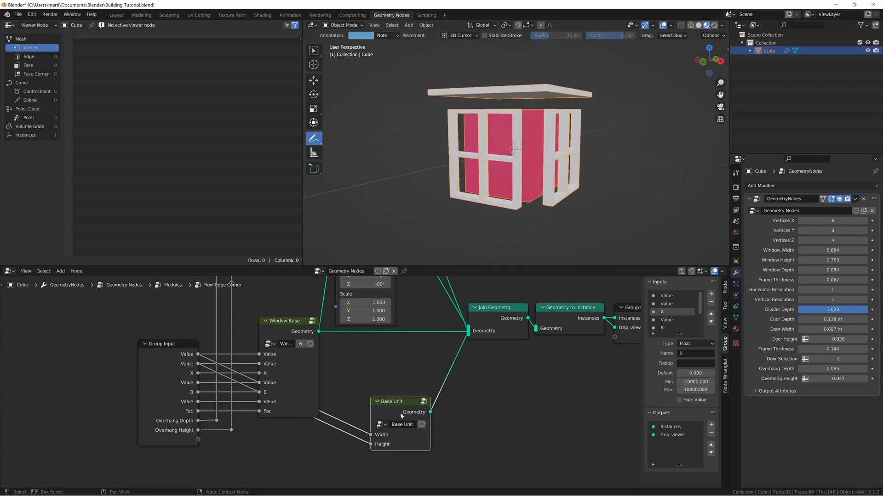
- Reopen the Base Unit group and annotate horizontal and vertical guide lines across the module's front window
{"action": "key", "text": "Tab"}
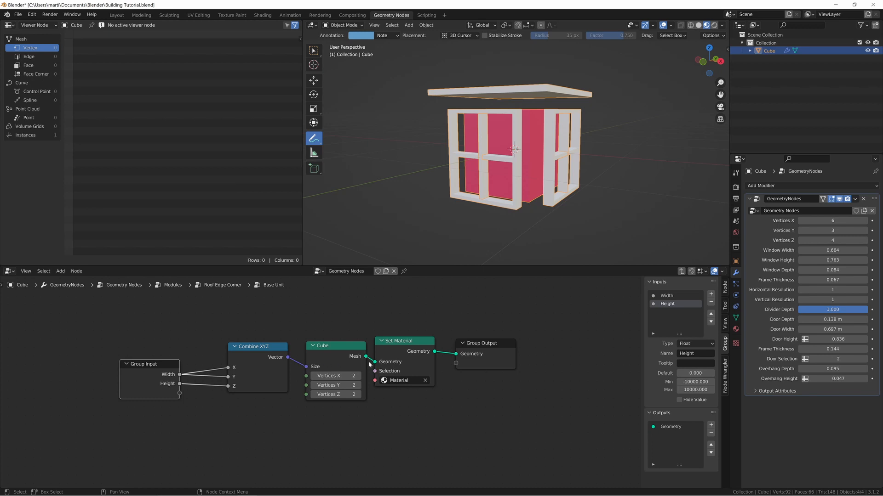
{"action": "scroll", "coordinate": [417, 399], "scroll_direction": "down", "scroll_amount": 2}
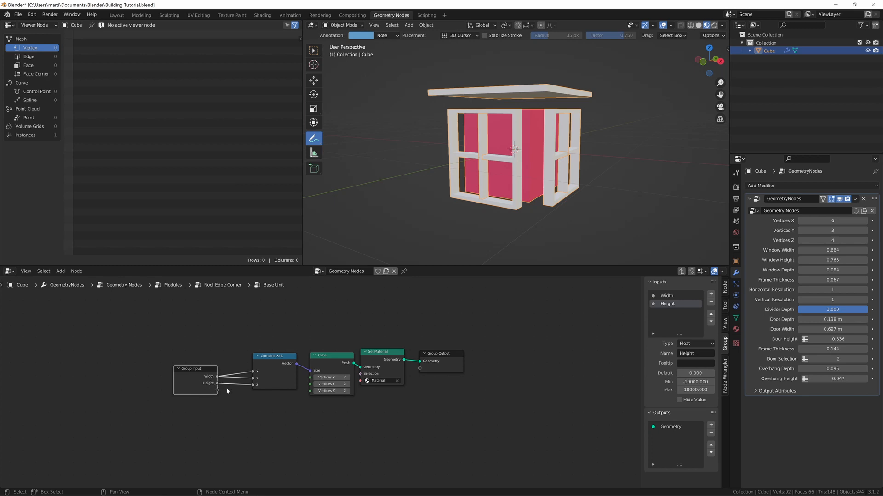
{"action": "middle_click_drag", "start_coordinate": [510, 132], "coordinate": [522, 134]}
{"action": "key", "text": "KP_1"}
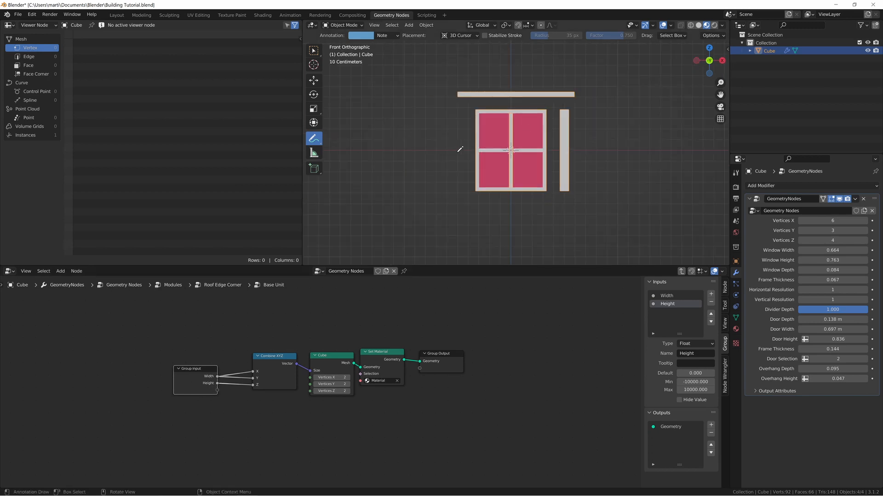
{"action": "left_click_drag", "start_coordinate": [458, 152], "coordinate": [549, 153]}
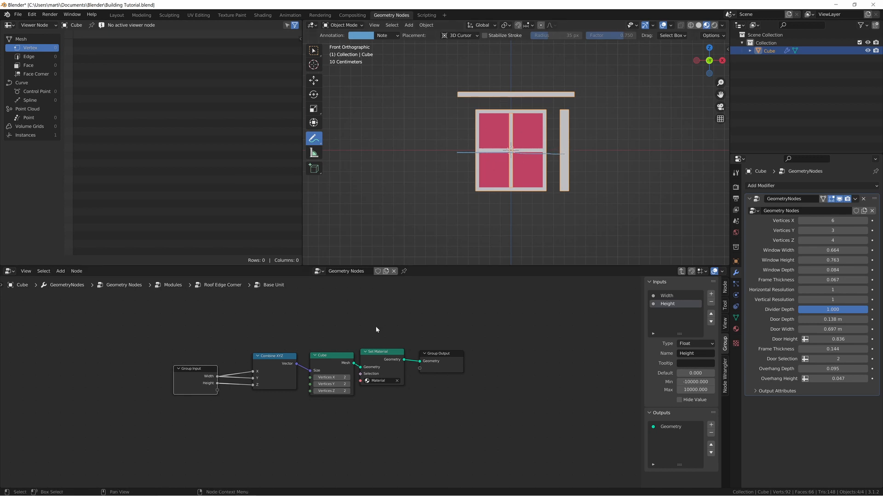
{"action": "left_click_drag", "start_coordinate": [512, 110], "coordinate": [515, 199]}
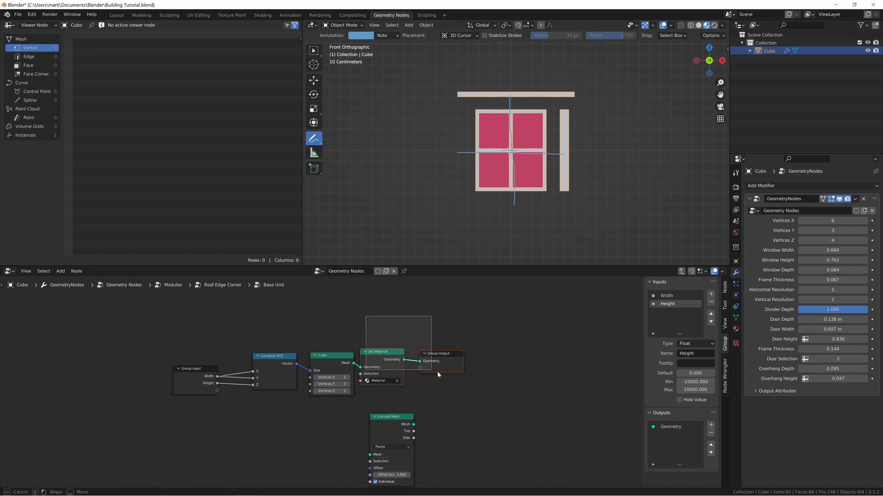
- Insert an Extrude Mesh node between Cube and Set Material with an offset scale of 0.180
{"action": "left_click_drag", "start_coordinate": [370, 357], "coordinate": [595, 385]}
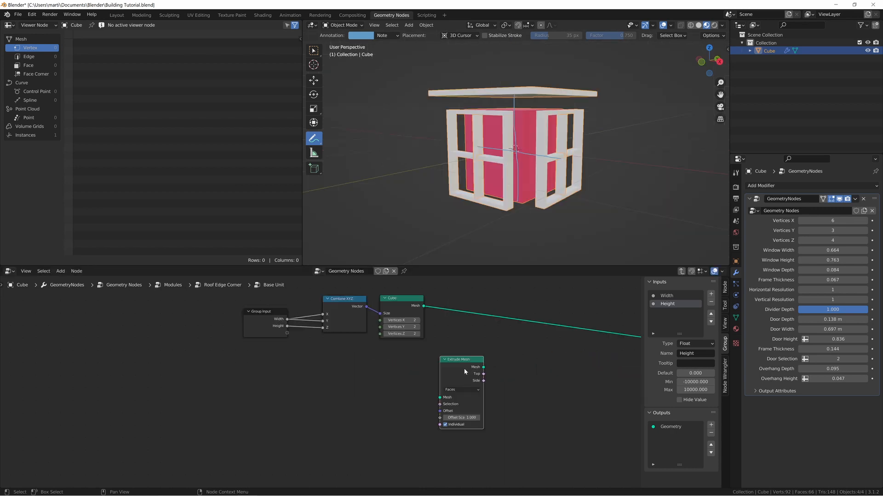
{"action": "left_click_drag", "start_coordinate": [464, 368], "coordinate": [478, 309]}
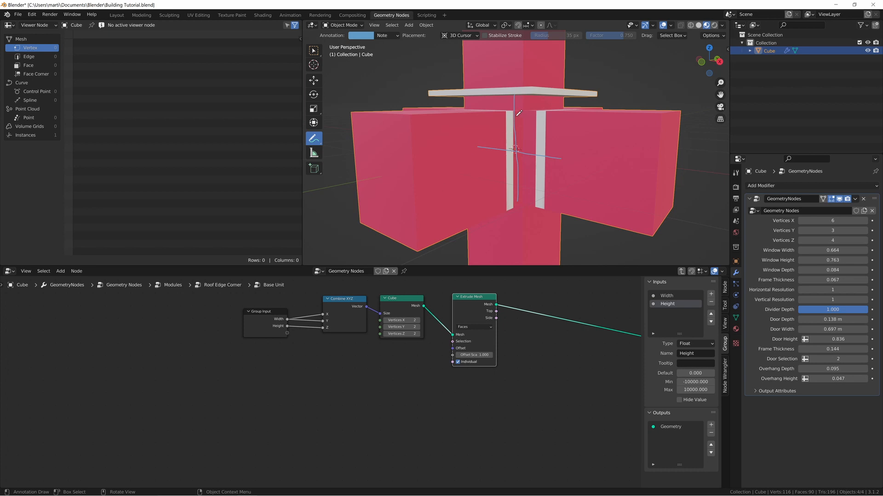
{"action": "left_click_drag", "start_coordinate": [480, 354], "coordinate": [458, 355]}
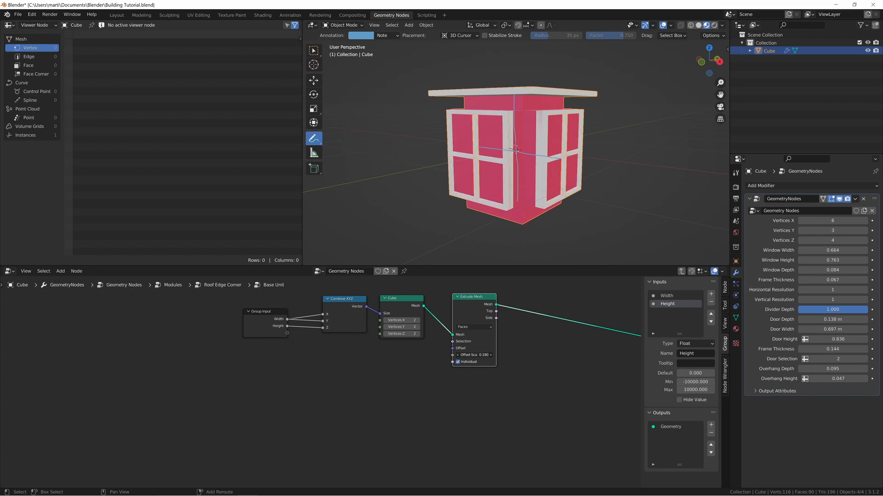
{"action": "middle_click_drag", "start_coordinate": [533, 106], "coordinate": [456, 97]}
{"action": "middle_click_drag", "start_coordinate": [556, 105], "coordinate": [546, 80]}
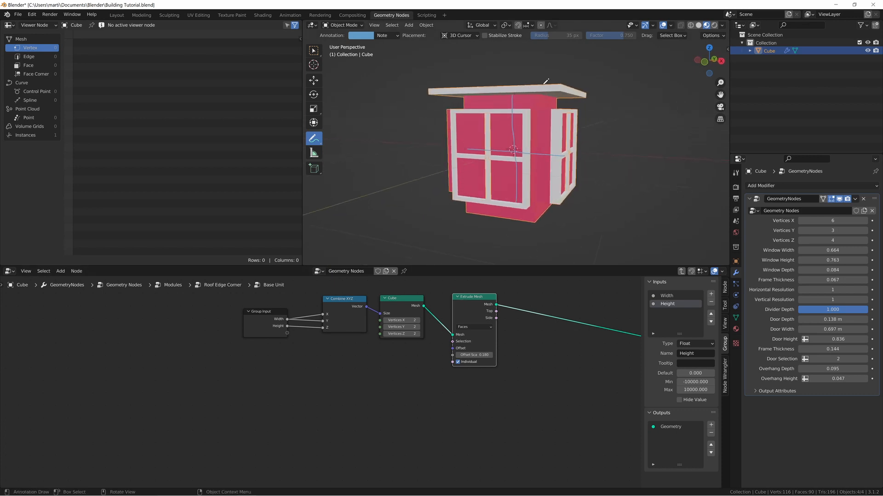
{"action": "middle_click_drag", "start_coordinate": [554, 127], "coordinate": [524, 125]}
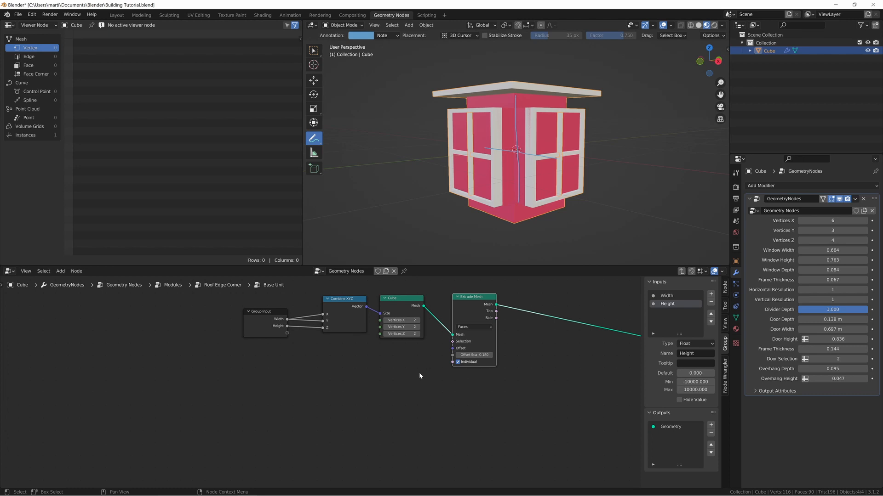
- Add Normal and Separate XYZ nodes below the Cube and connect the normal to Separate XYZ's vector
{"action": "key", "text": "shift+a"}
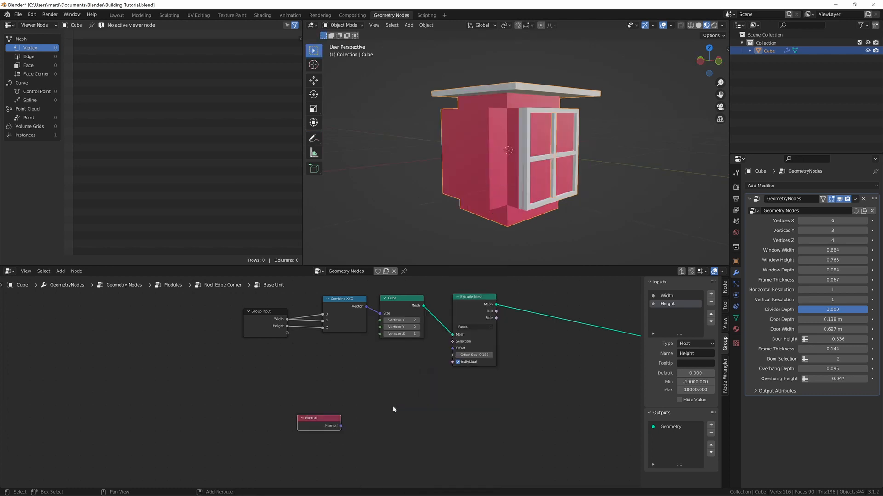
{"action": "key", "text": "shift+a"}
{"action": "type", "text": "separa"}
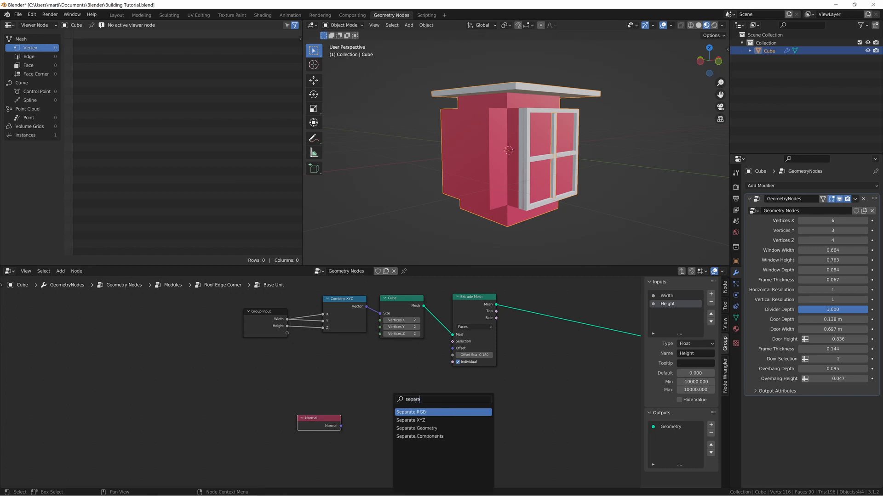
{"action": "key", "text": "Down"}
{"action": "key", "text": "Return"}
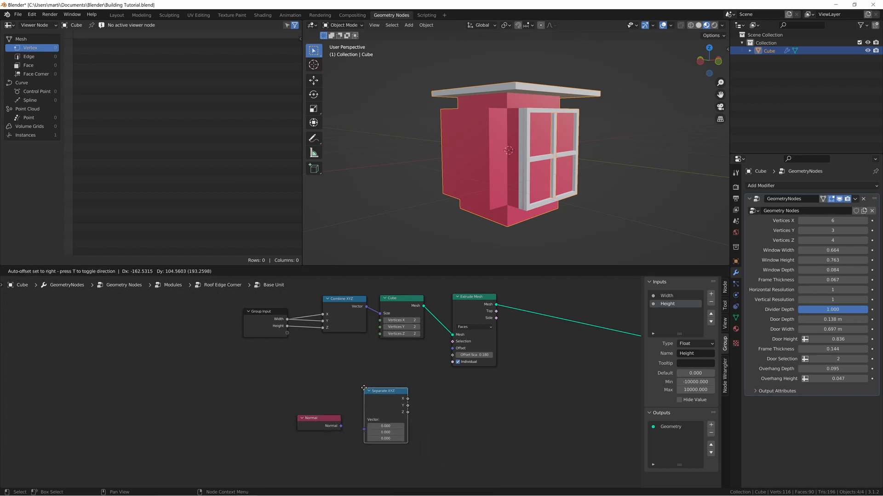
{"action": "left_click", "coordinate": [369, 388]}
{"action": "left_click_drag", "start_coordinate": [341, 426], "coordinate": [364, 429]}
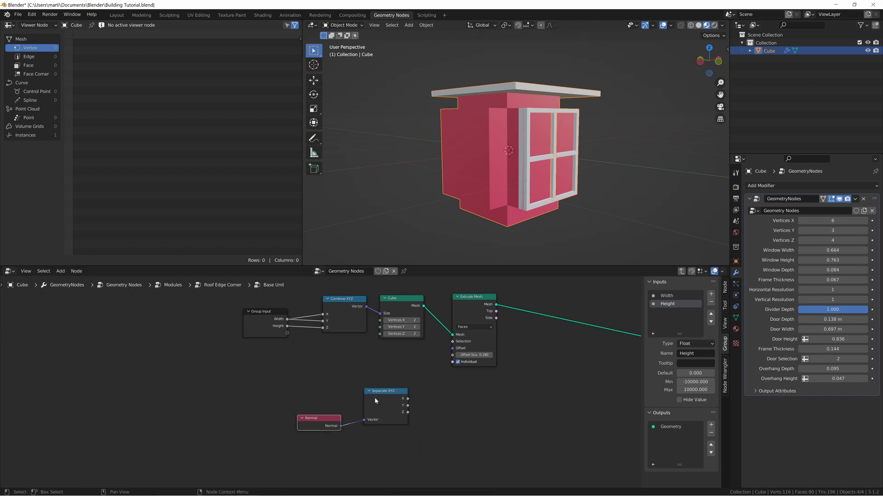
- Add a Compare node and connect Separate XYZ's X output to its A input
{"action": "key", "text": "shift+a"}
{"action": "type", "text": "compare"}
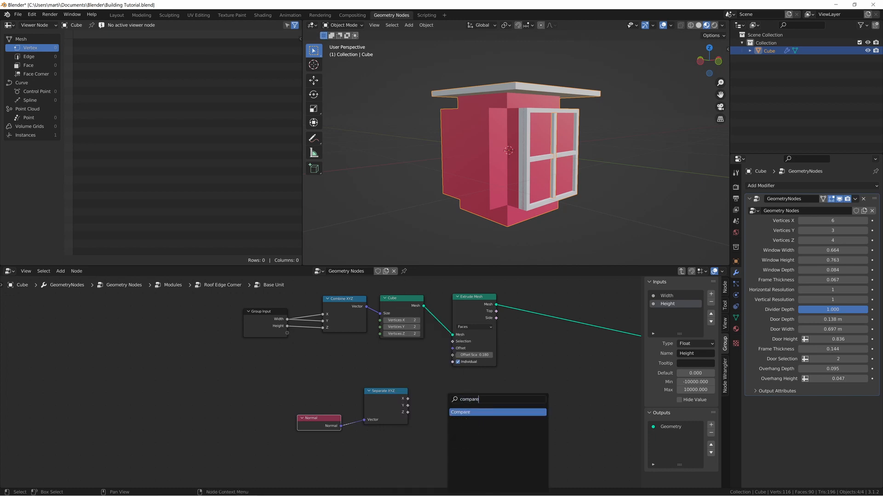
{"action": "key", "text": "Return"}
{"action": "left_click", "coordinate": [424, 393]}
{"action": "left_click_drag", "start_coordinate": [291, 408], "coordinate": [424, 429]}
- Set the comparison to Equal with B 1 and Epsilon 0, and connect its result to Extrude Mesh's selection
{"action": "left_click", "coordinate": [446, 421]}
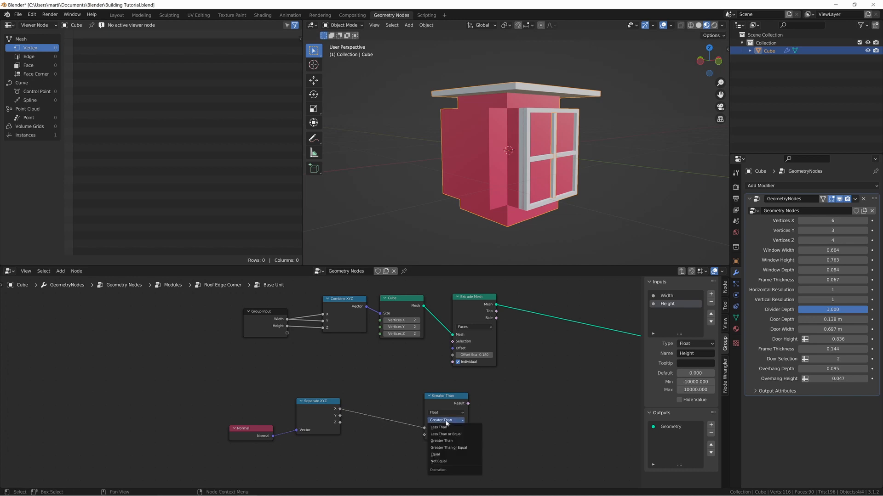
{"action": "left_click", "coordinate": [448, 462]}
{"action": "left_click", "coordinate": [442, 441]}
{"action": "type", "text": "0"}
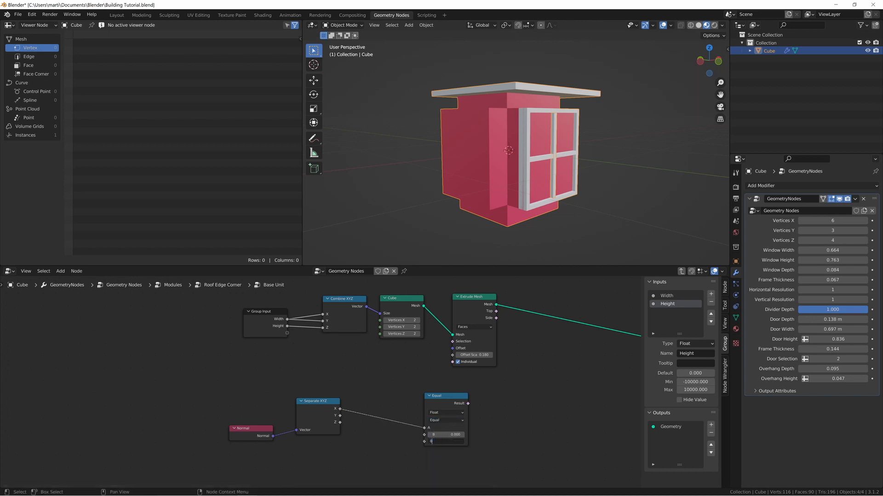
{"action": "left_click", "coordinate": [451, 435]}
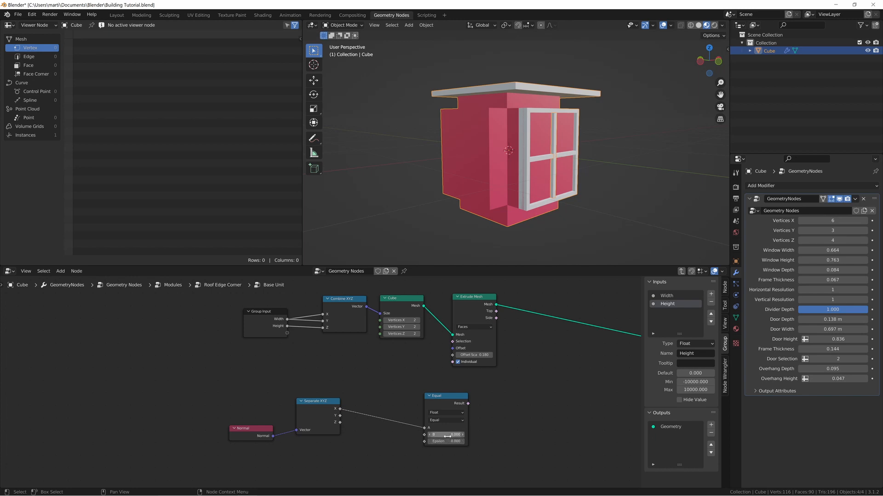
{"action": "type", "text": "1"}
{"action": "key", "text": "Return"}
{"action": "left_click_drag", "start_coordinate": [465, 402], "coordinate": [453, 342]}
- Insert a Math node set to Absolute between Separate XYZ's X output and the Equal node's A input
{"action": "middle_click_drag", "start_coordinate": [515, 175], "coordinate": [473, 167]}
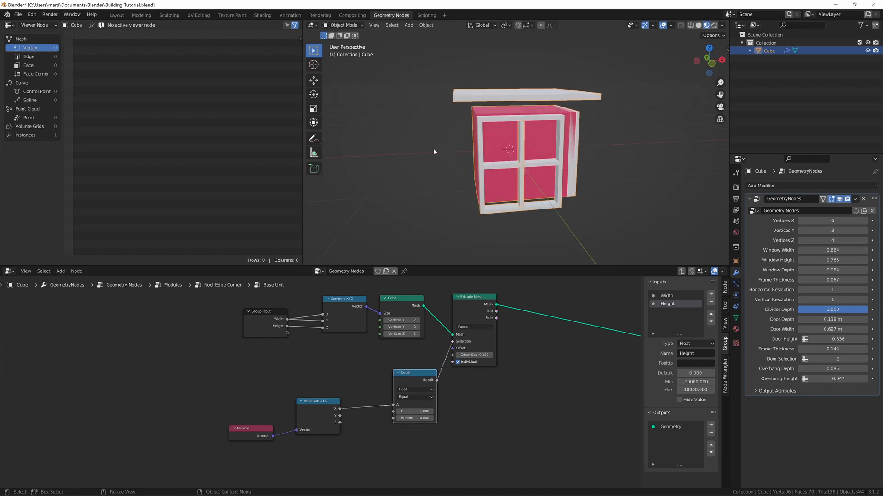
{"action": "middle_click_drag", "start_coordinate": [484, 123], "coordinate": [460, 124]}
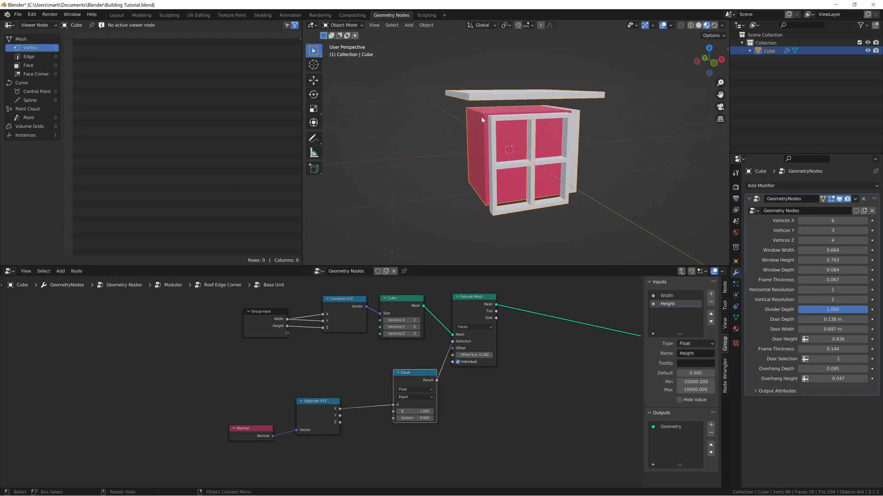
{"action": "left_click", "coordinate": [326, 378]}
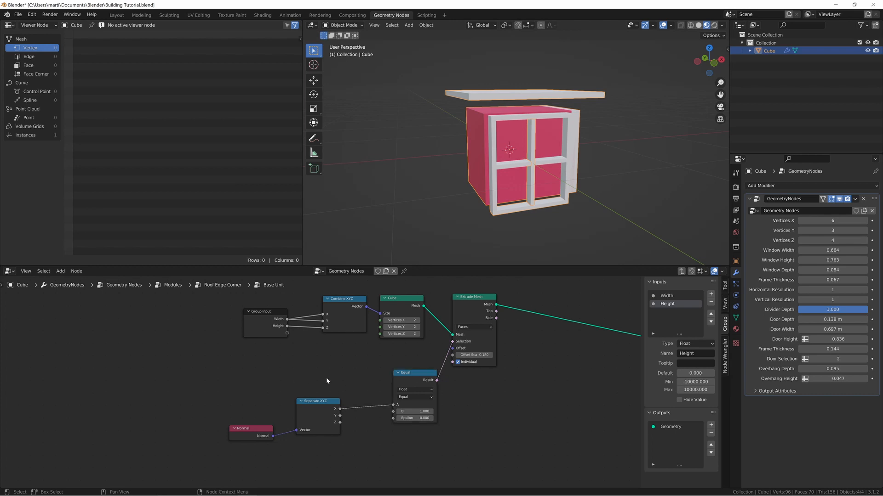
{"action": "key", "text": "shift+a"}
{"action": "type", "text": "sma"}
{"action": "key", "text": "Return"}
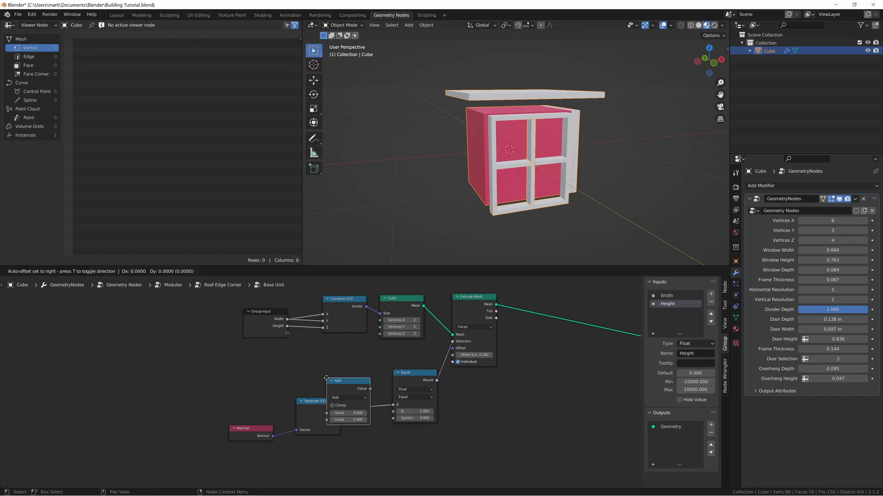
{"action": "left_click", "coordinate": [365, 378]}
{"action": "left_click", "coordinate": [386, 398]}
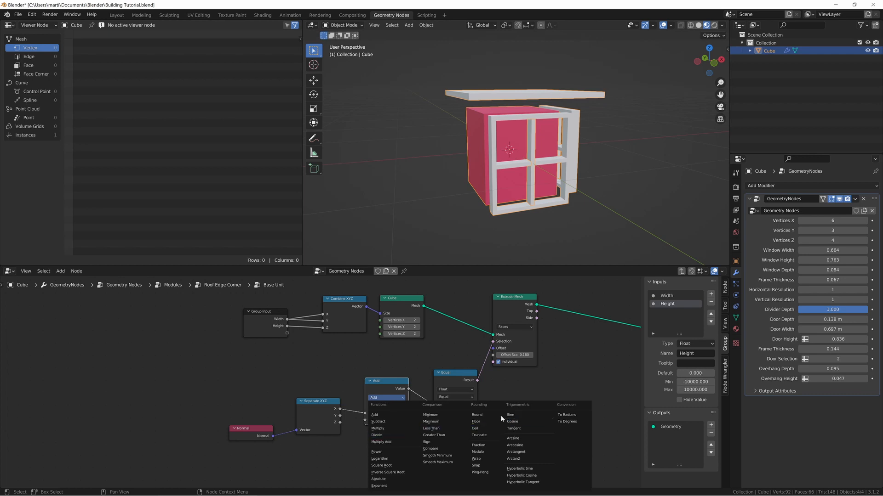
{"action": "left_click", "coordinate": [390, 479]}
- Set Extrude Mesh's offset scale to 0.150 and tidy the Normal, Separate XYZ, Absolute and Equal nodes into a compact row
{"action": "middle_click_drag", "start_coordinate": [542, 139], "coordinate": [483, 99], "text": "alt"}
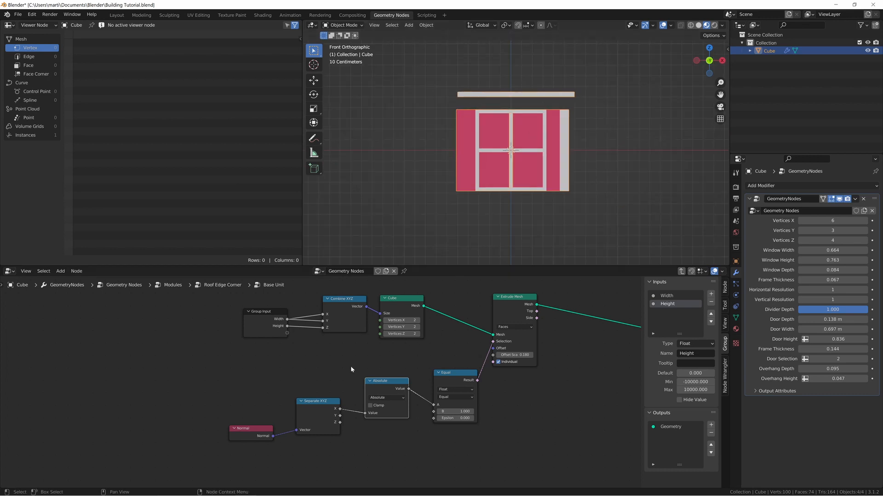
{"action": "left_click_drag", "start_coordinate": [351, 366], "coordinate": [425, 355]}
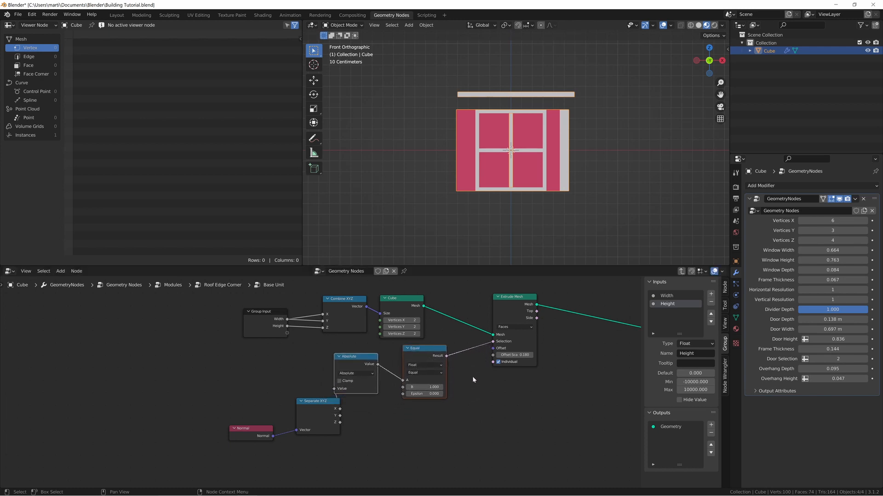
{"action": "mouse_move", "coordinate": [518, 354]}
{"action": "left_mouse_down"}
{"action": "mouse_move", "coordinate": [499, 354]}
{"action": "mouse_move", "coordinate": [508, 354]}
{"action": "left_mouse_up"}
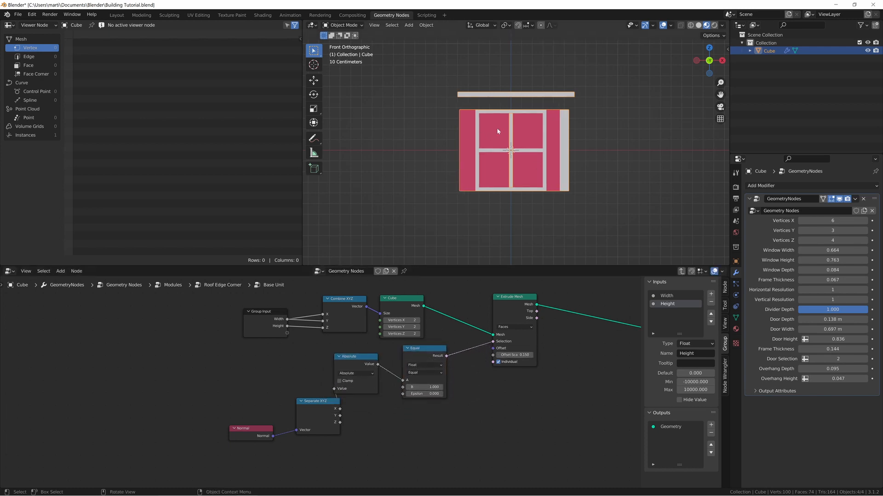
{"action": "middle_click_drag", "start_coordinate": [475, 400], "coordinate": [479, 382]}
{"action": "left_click_drag", "start_coordinate": [329, 390], "coordinate": [311, 363]}
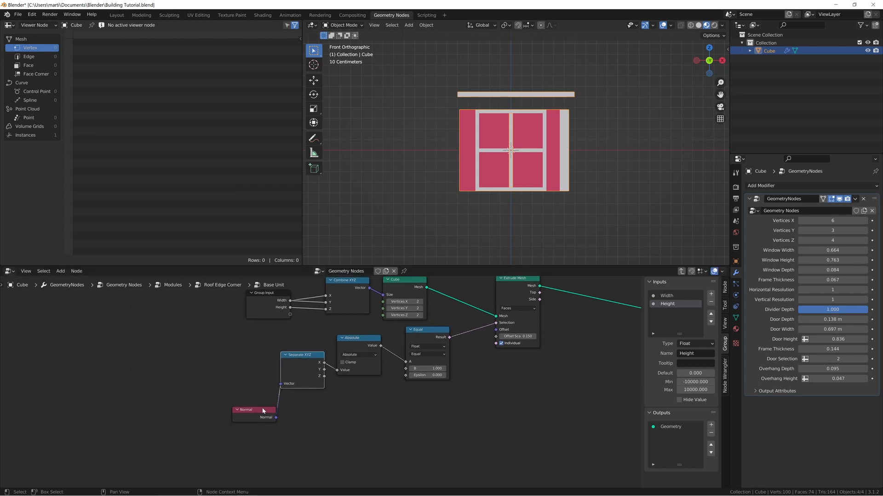
{"action": "left_click_drag", "start_coordinate": [253, 410], "coordinate": [232, 386]}
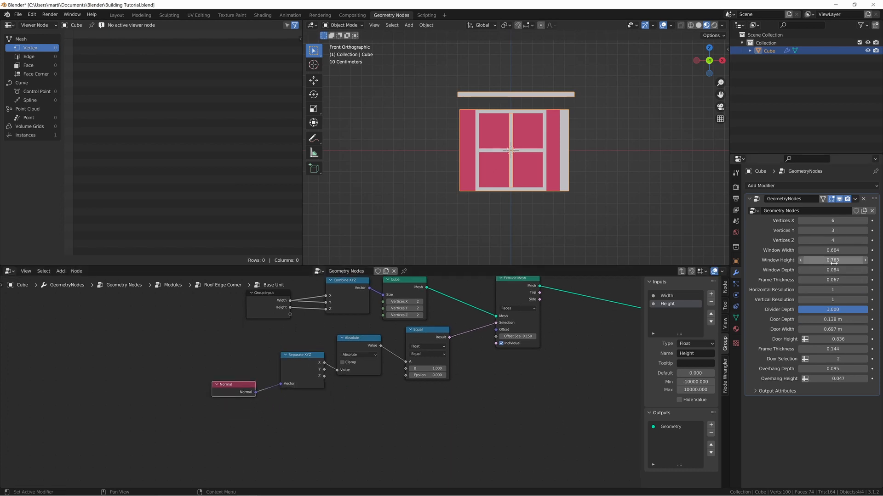
- Set Window Width to 0.852 and Window Height to 0.796, and add a Math node below the Equal node
{"action": "left_click_drag", "start_coordinate": [850, 261], "coordinate": [865, 250]}
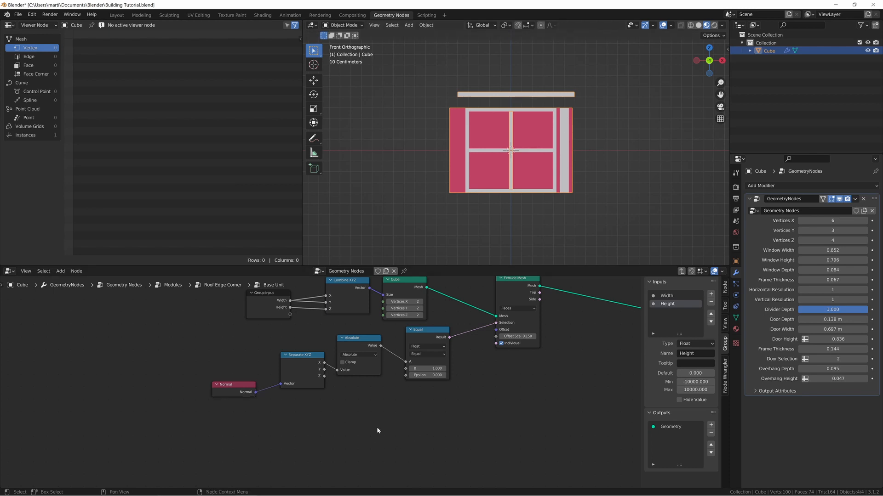
{"action": "key", "text": "shift+a"}
{"action": "mouse_move", "coordinate": [378, 430]}
{"action": "type", "text": "s"}
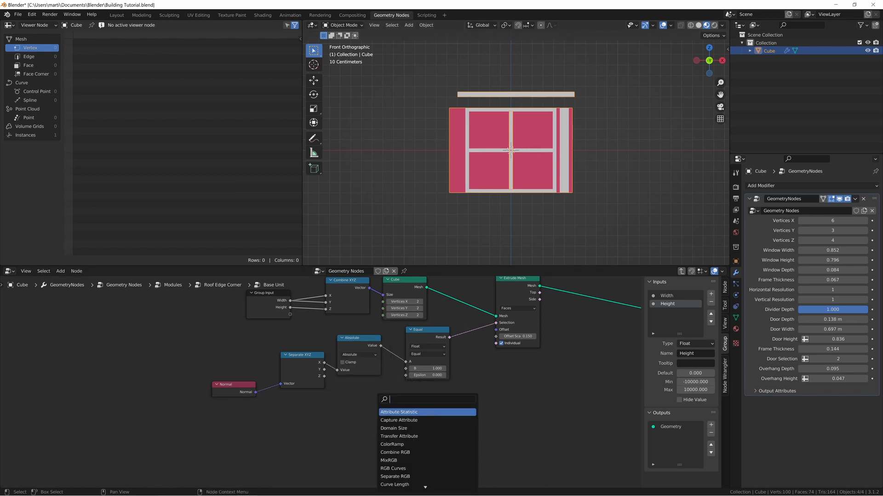
{"action": "type", "text": "add"}
{"action": "key", "text": "Return"}
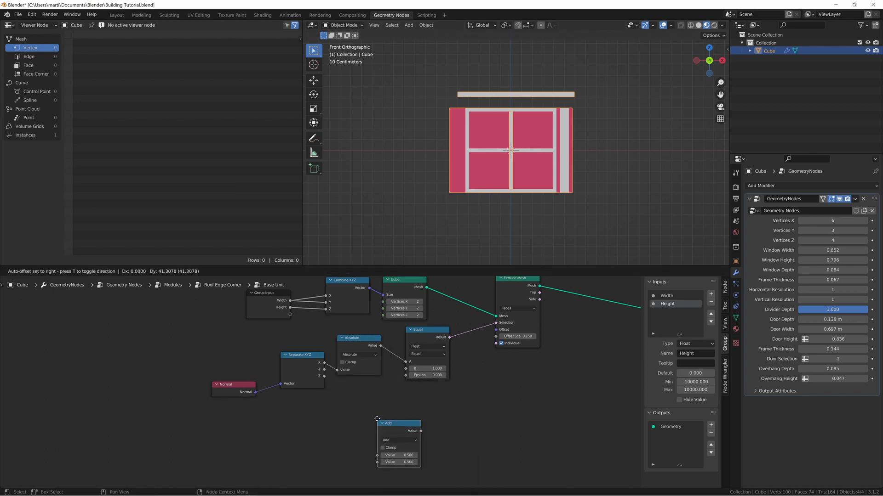
{"action": "left_click", "coordinate": [376, 417]}
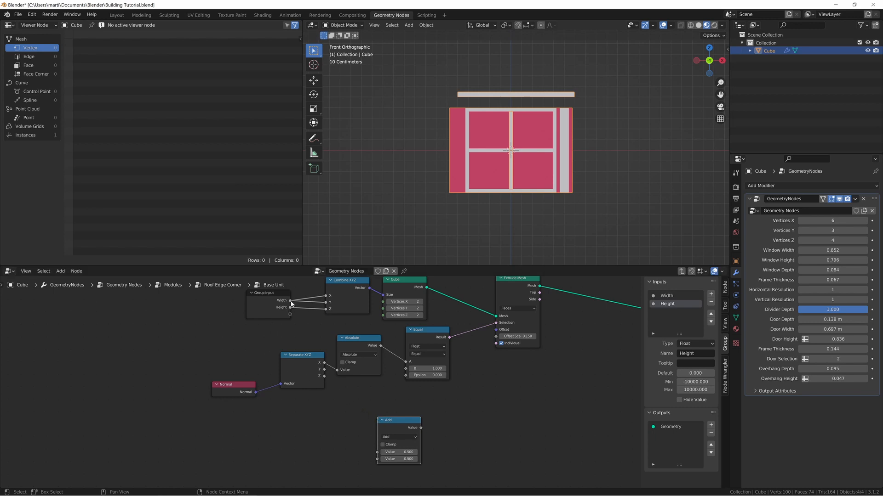
- Connect Group Input's Width to the Math node's second value and set the node to Subtract with a first value of 1
{"action": "left_click_drag", "start_coordinate": [290, 307], "coordinate": [378, 460]}
{"action": "left_click", "coordinate": [394, 437]}
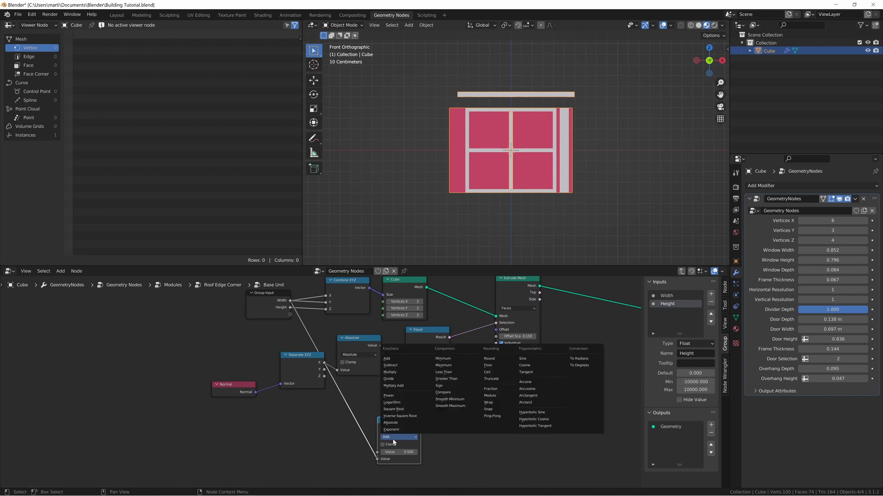
{"action": "left_click", "coordinate": [393, 366]}
{"action": "left_click", "coordinate": [398, 453]}
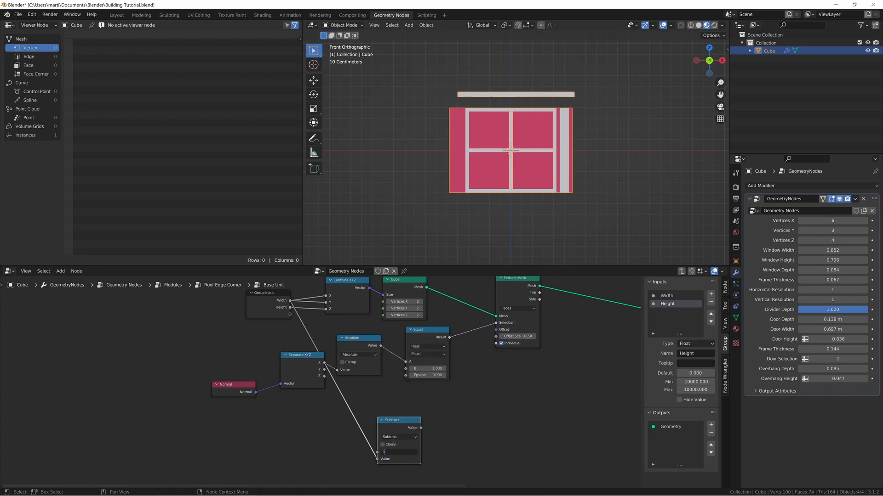
{"action": "type", "text": "1"}
{"action": "key", "text": "Return"}
- Connect the Subtract node's output to Extrude Mesh's Offset Scale, and test it with Window Width 0.757
{"action": "left_click_drag", "start_coordinate": [398, 428], "coordinate": [496, 336]}
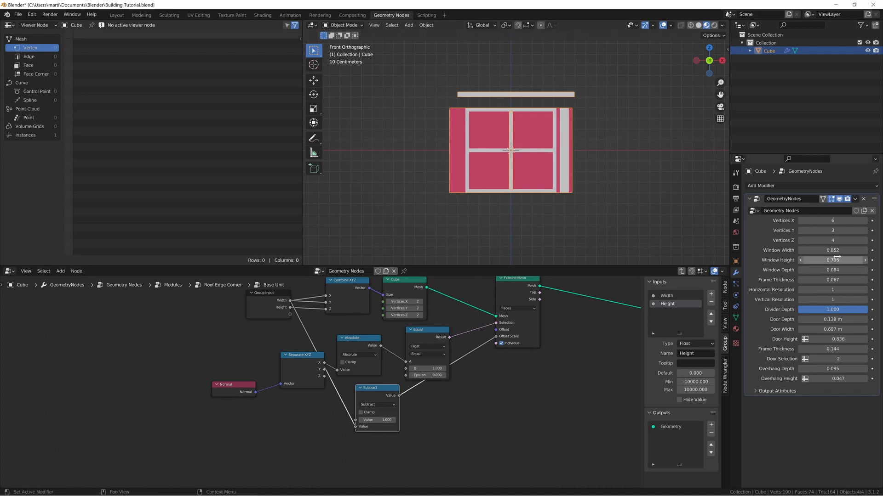
{"action": "left_click_drag", "start_coordinate": [837, 256], "coordinate": [809, 253]}
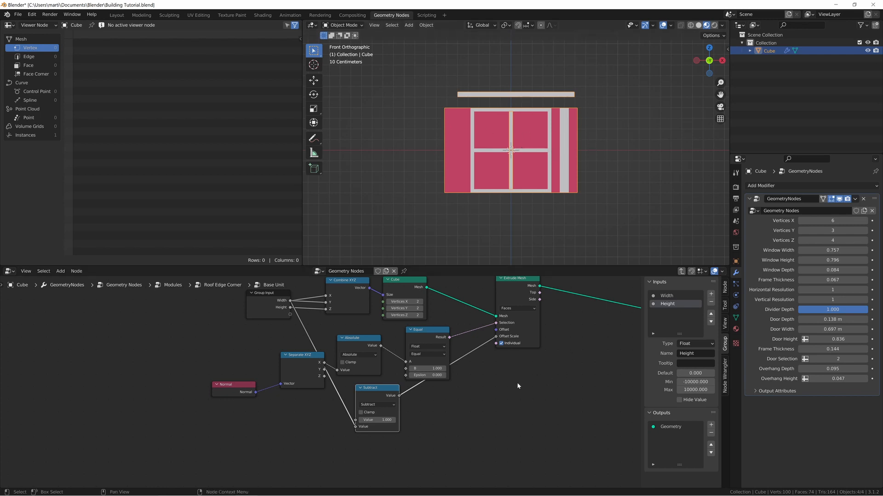
- Insert a Math node set to Multiply by 0.5 between Subtract and Offset Scale, and set Window Width to 0.703
{"action": "key", "text": "shift+a"}
{"action": "type", "text": "add"}
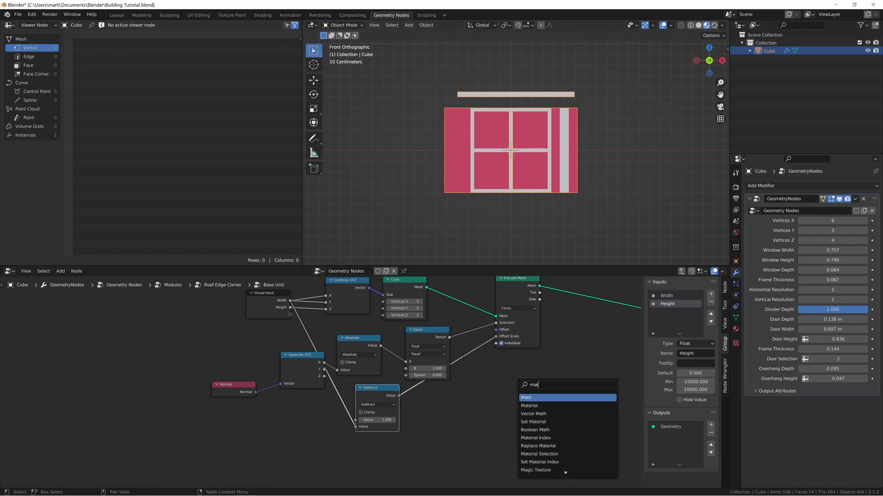
{"action": "key", "text": "Return"}
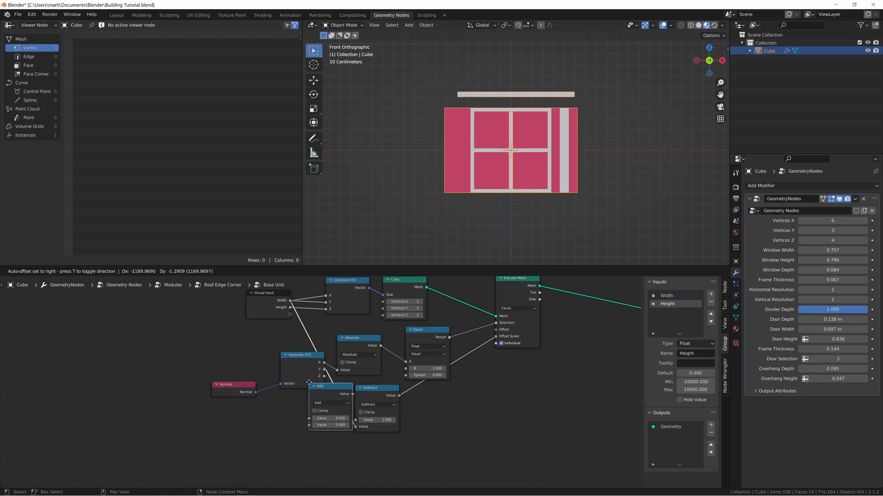
{"action": "left_click", "coordinate": [424, 381]}
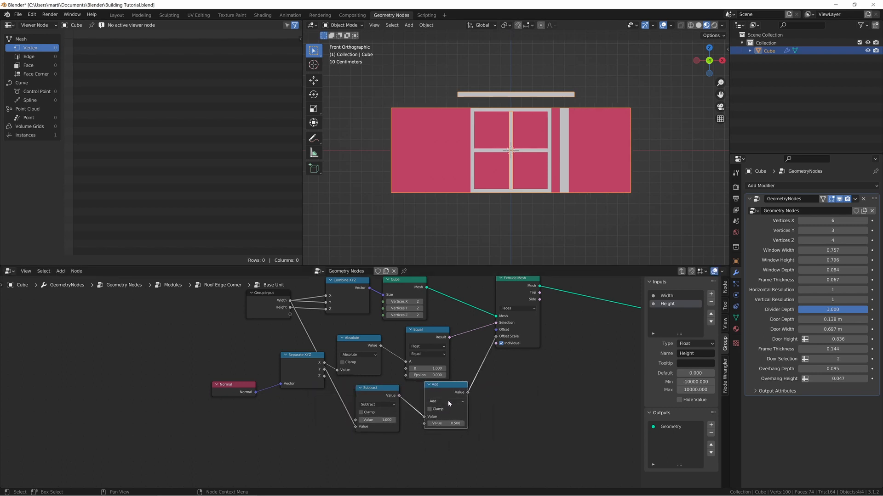
{"action": "left_click", "coordinate": [446, 402]}
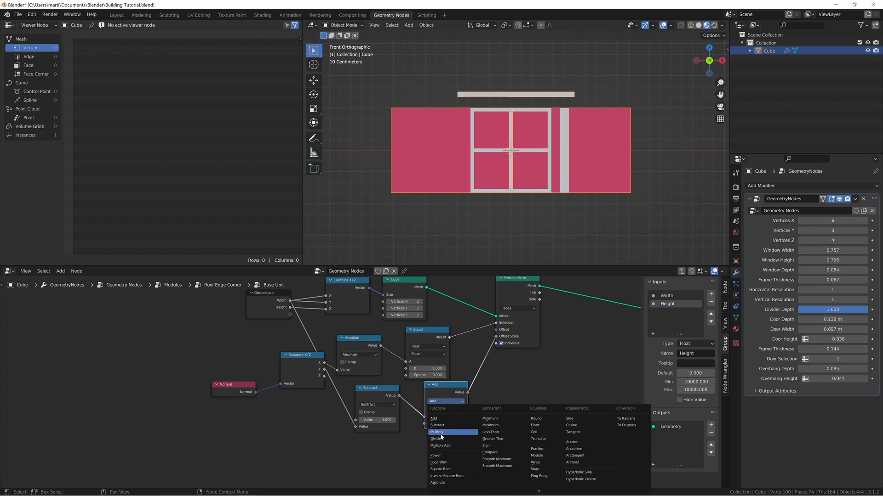
{"action": "left_click", "coordinate": [441, 432]}
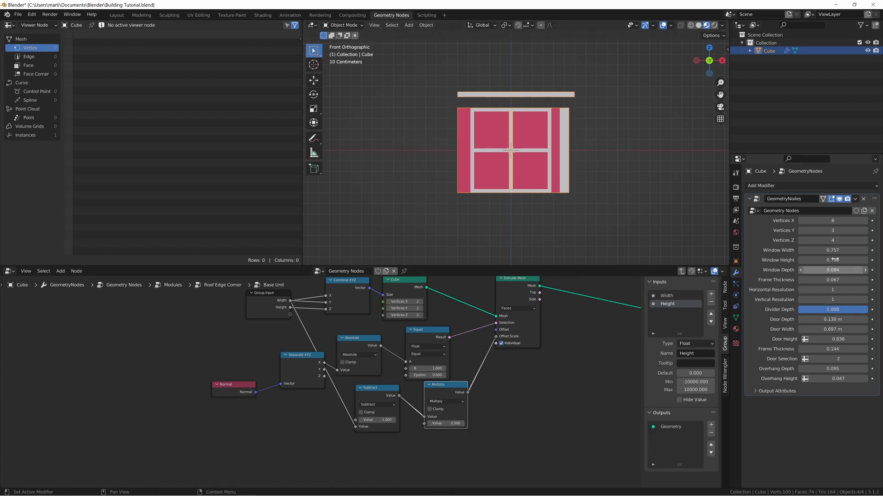
{"action": "mouse_move", "coordinate": [832, 250]}
{"action": "left_mouse_down"}
{"action": "mouse_move", "coordinate": [869, 250]}
{"action": "mouse_move", "coordinate": [795, 250]}
{"action": "mouse_move", "coordinate": [864, 250]}
{"action": "mouse_move", "coordinate": [821, 250]}
{"action": "left_mouse_up"}
{"action": "middle_click_drag", "start_coordinate": [584, 159], "coordinate": [437, 134]}
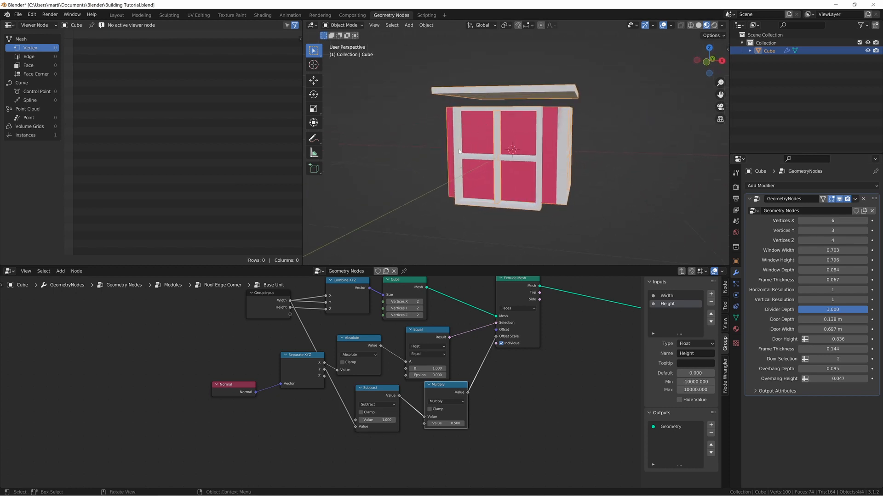
- Duplicate the Absolute, Equal, Subtract and Multiply nodes with their incoming links, placing the copies below the originals
{"action": "scroll", "coordinate": [468, 329], "scroll_direction": "down", "scroll_amount": 4}
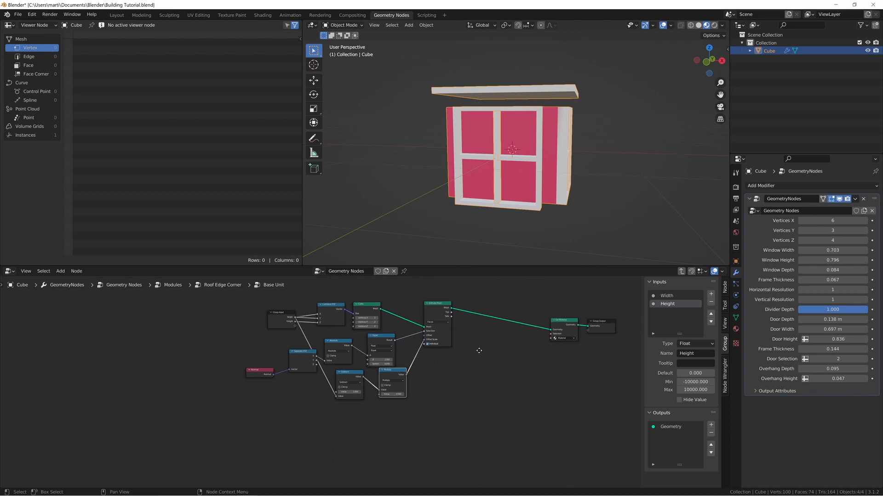
{"action": "left_click_drag", "start_coordinate": [333, 357], "coordinate": [364, 356]}
{"action": "left_click_drag", "start_coordinate": [330, 401], "coordinate": [382, 322]}
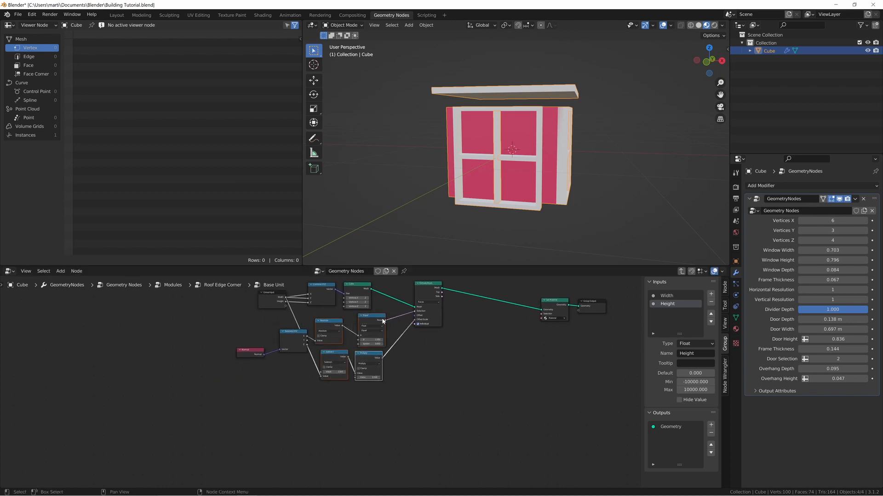
{"action": "key", "text": "shift+d"}
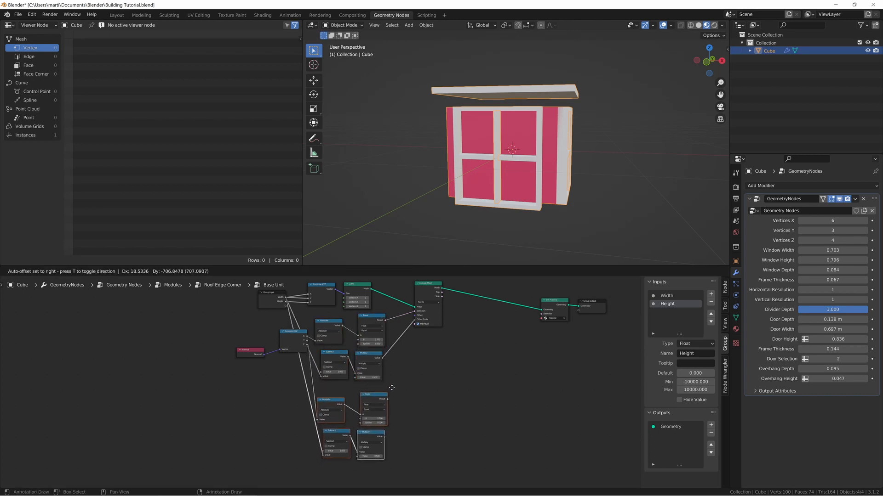
{"action": "left_click", "coordinate": [393, 383]}
- Duplicate Extrude Mesh, insert the copy after the original, and connect the duplicated Equal result to its Selection
{"action": "left_click", "coordinate": [436, 286]}
{"action": "key", "text": "shift+d"}
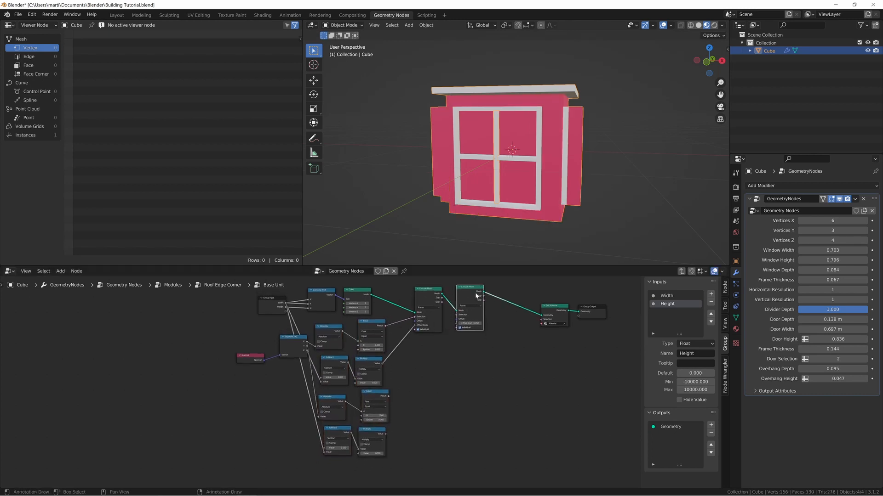
{"action": "left_click", "coordinate": [472, 371]}
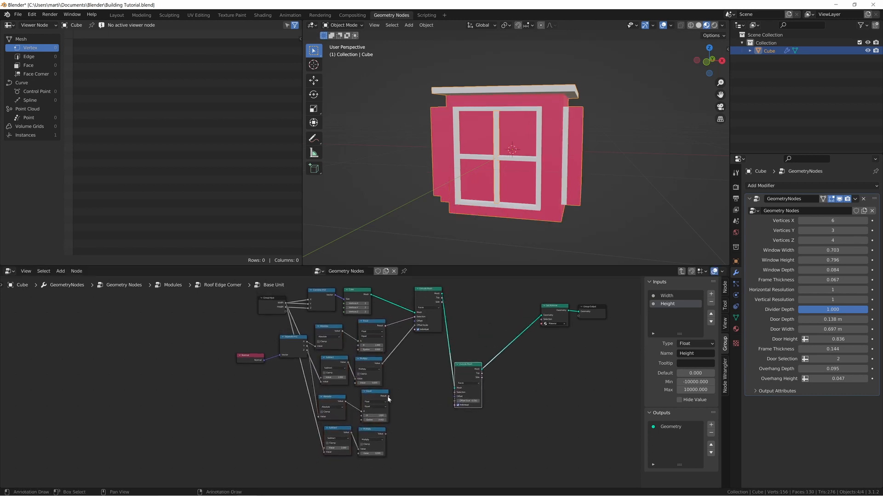
{"action": "left_click_drag", "start_coordinate": [388, 397], "coordinate": [454, 392]}
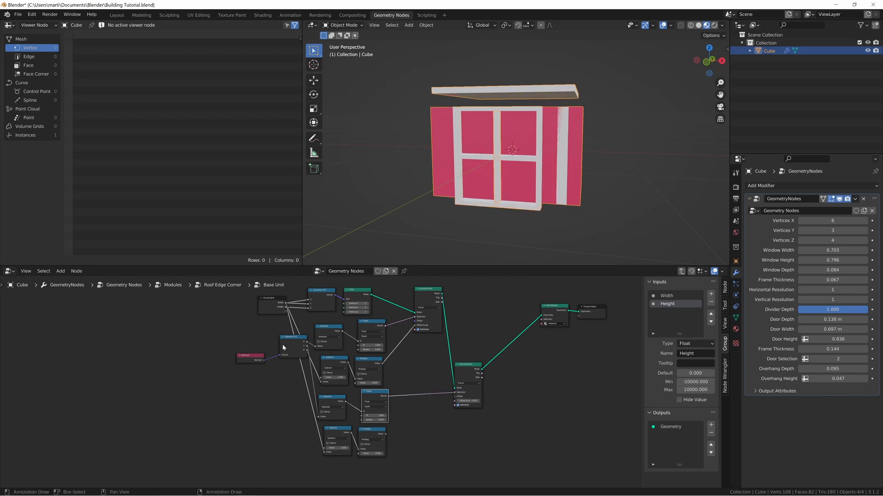
- Move the Normal and Separate XYZ nodes farther left and connect Separate XYZ's Y output to the duplicated Absolute node
{"action": "left_click_drag", "start_coordinate": [283, 348], "coordinate": [247, 358]}
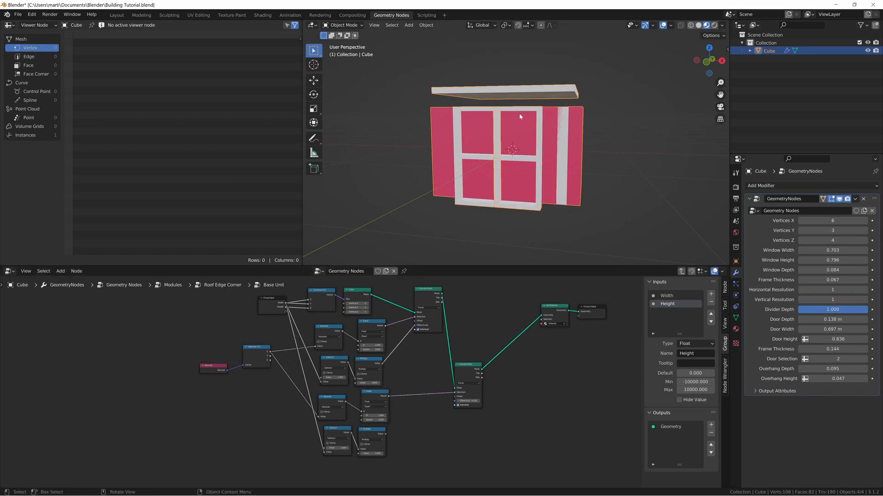
{"action": "middle_click_drag", "start_coordinate": [520, 113], "coordinate": [496, 131]}
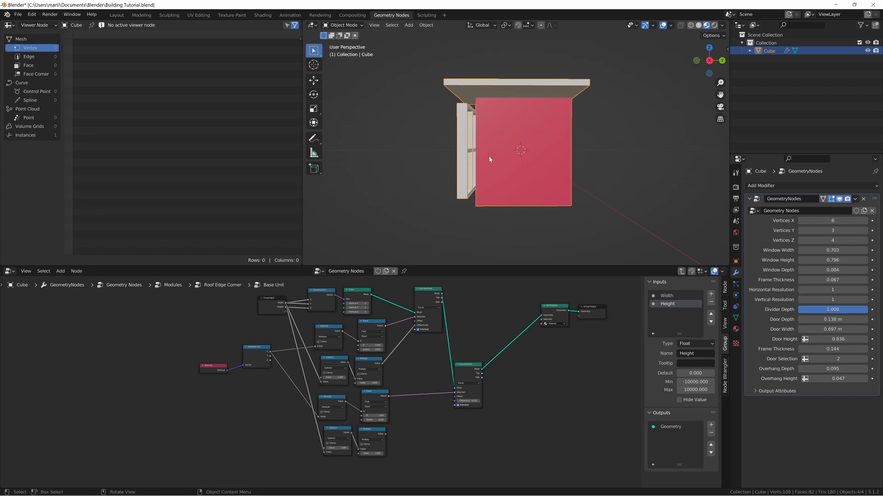
{"action": "middle_click_drag", "start_coordinate": [253, 389], "coordinate": [384, 406]}
{"action": "scroll", "coordinate": [317, 363], "scroll_direction": "up", "scroll_amount": 6}
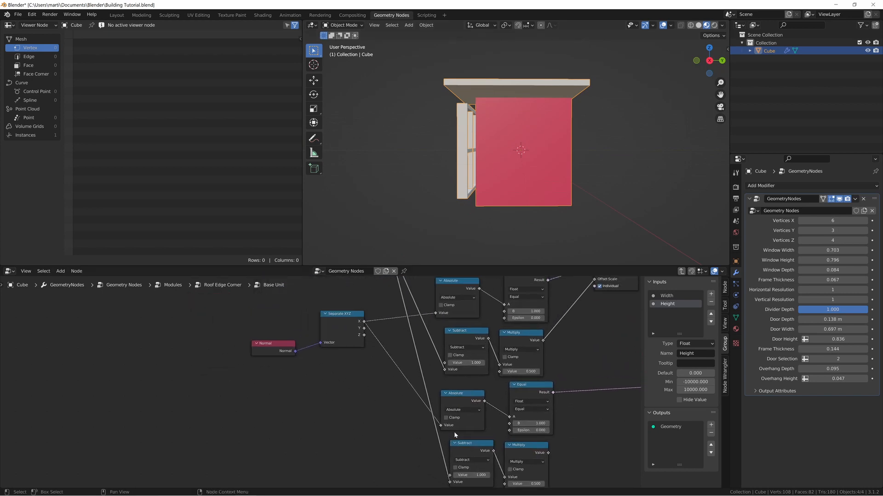
{"action": "left_click_drag", "start_coordinate": [365, 328], "coordinate": [442, 424]}
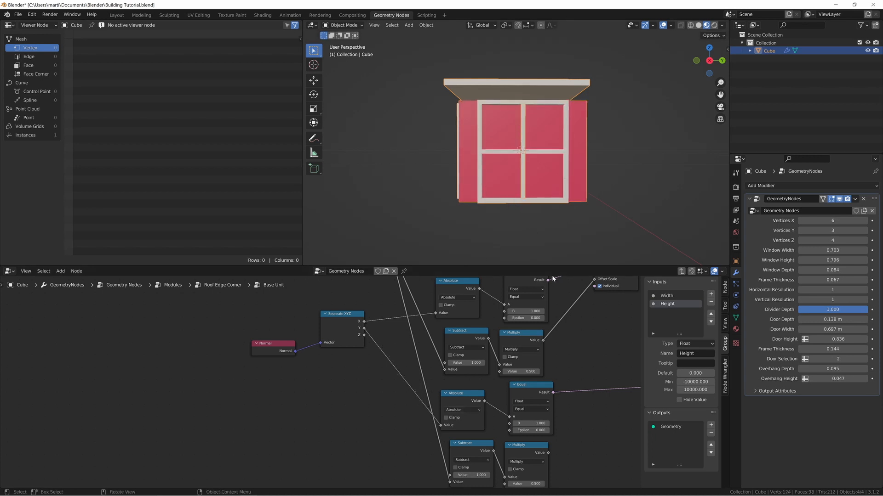
- Connect the duplicated Multiply output to the second Extrude Mesh's Offset Scale and set Window Width to 0.780
{"action": "middle_click_drag", "start_coordinate": [594, 362], "coordinate": [439, 344]}
{"action": "left_click_drag", "start_coordinate": [395, 435], "coordinate": [505, 384]}
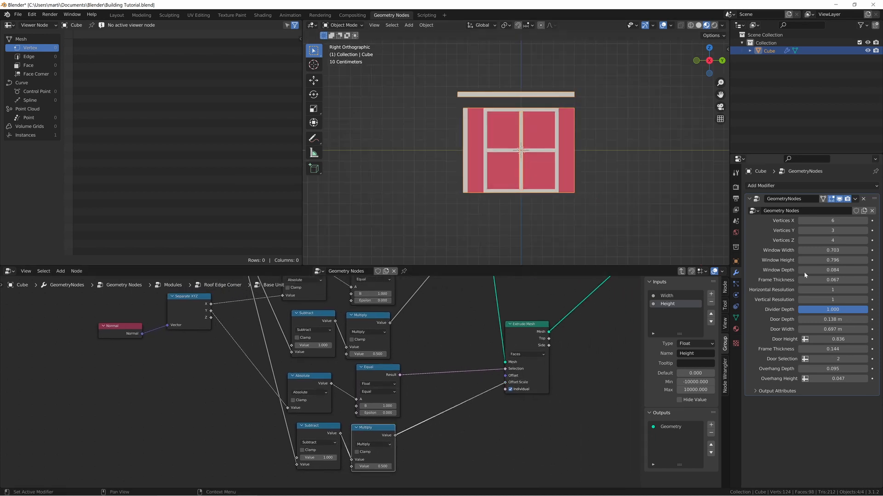
{"action": "mouse_move", "coordinate": [835, 251]}
{"action": "left_mouse_down"}
{"action": "mouse_move", "coordinate": [858, 250]}
{"action": "mouse_move", "coordinate": [846, 250]}
{"action": "left_mouse_up"}
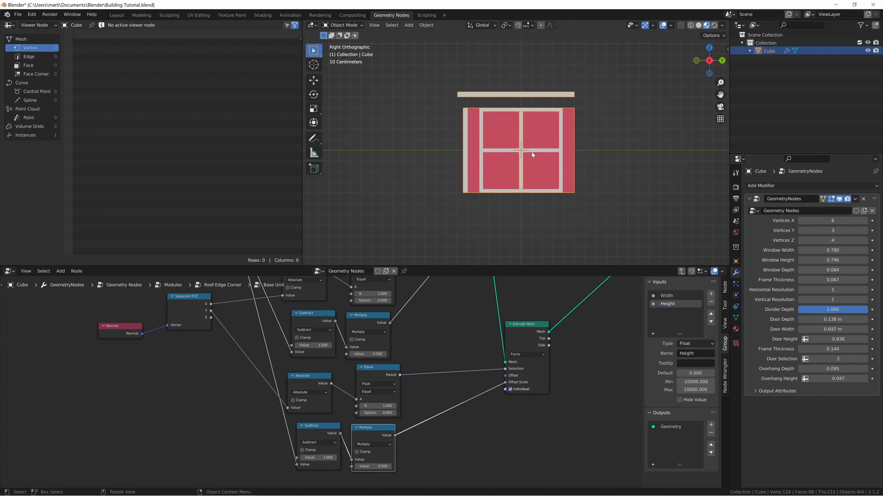
- Duplicate the second Extrude Mesh node and insert the copy directly after it in the mesh chain
{"action": "scroll", "coordinate": [524, 327], "scroll_direction": "down", "scroll_amount": 2}
{"action": "middle_click_drag", "start_coordinate": [462, 194], "coordinate": [531, 152]}
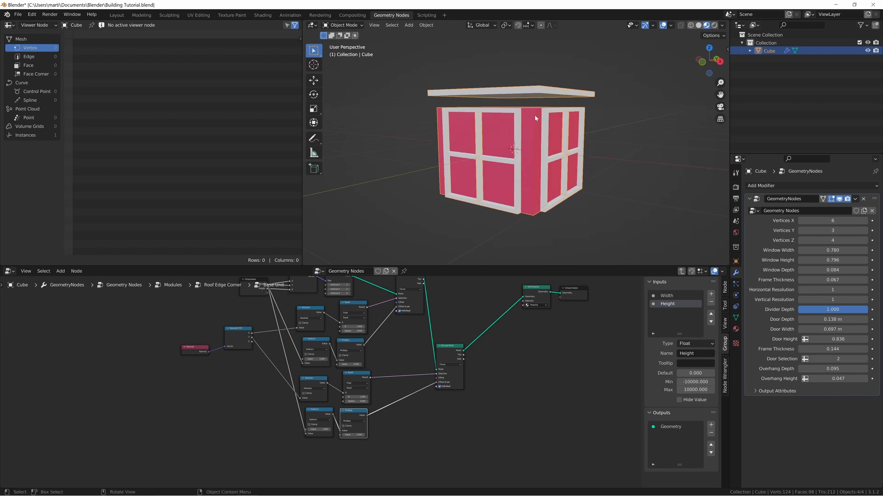
{"action": "middle_click_drag", "start_coordinate": [531, 374], "coordinate": [500, 343]}
{"action": "left_click", "coordinate": [443, 320]}
{"action": "key", "text": "shift+d"}
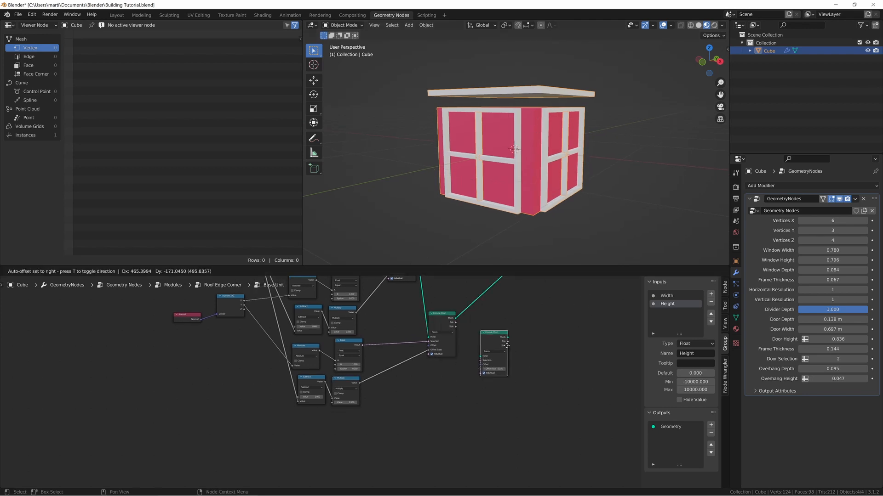
{"action": "left_click", "coordinate": [500, 340]}
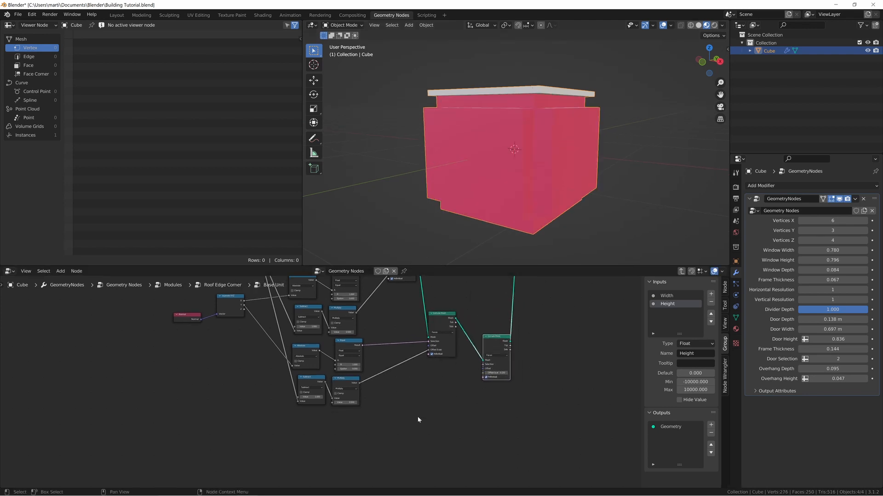
- Duplicate the second set of Absolute, Equal, Subtract and Multiply nodes with their incoming links, placing the copies underneath
{"action": "middle_click_drag", "start_coordinate": [383, 392], "coordinate": [397, 387]}
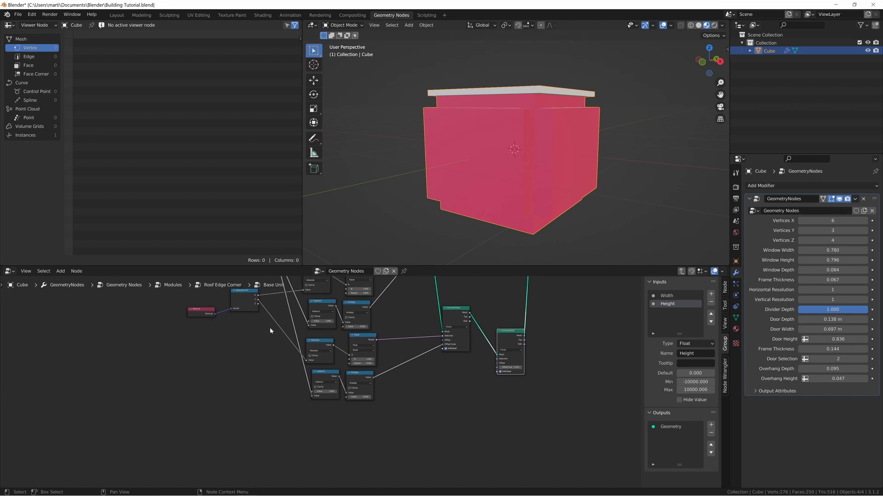
{"action": "left_click_drag", "start_coordinate": [271, 333], "coordinate": [374, 394]}
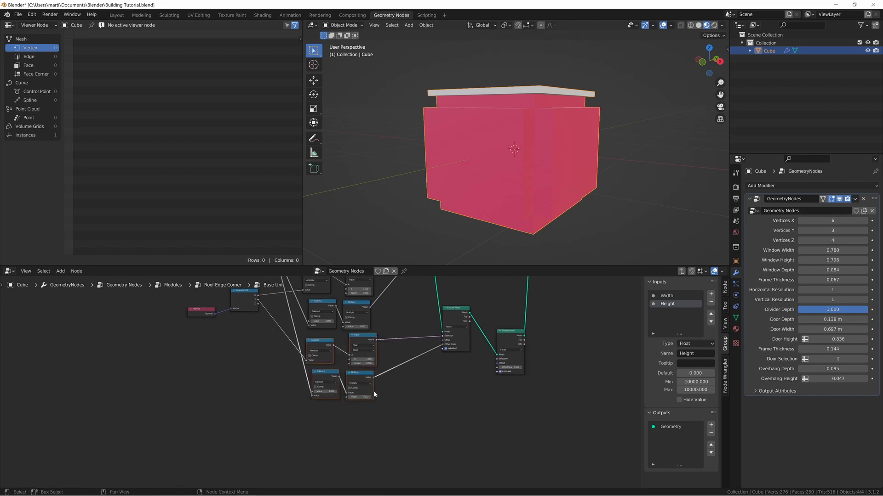
{"action": "key", "text": "shift+d"}
{"action": "left_click", "coordinate": [343, 386]}
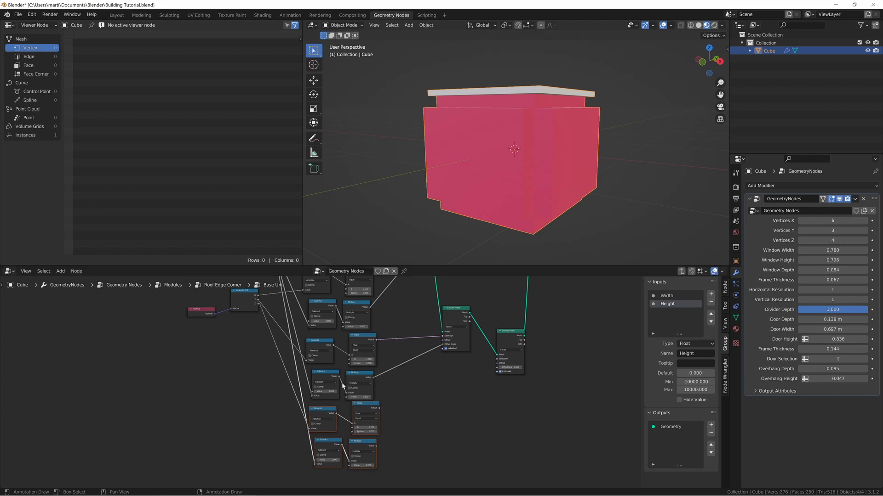
- Connect Separate XYZ's Z output to the value input of the third Absolute node
{"action": "left_click_drag", "start_coordinate": [258, 305], "coordinate": [308, 430]}
{"action": "scroll", "coordinate": [302, 434], "scroll_direction": "up", "scroll_amount": 6}
{"action": "middle_click_drag", "start_coordinate": [303, 433], "coordinate": [367, 366]}
{"action": "scroll", "coordinate": [333, 361], "scroll_direction": "down", "scroll_amount": 6}
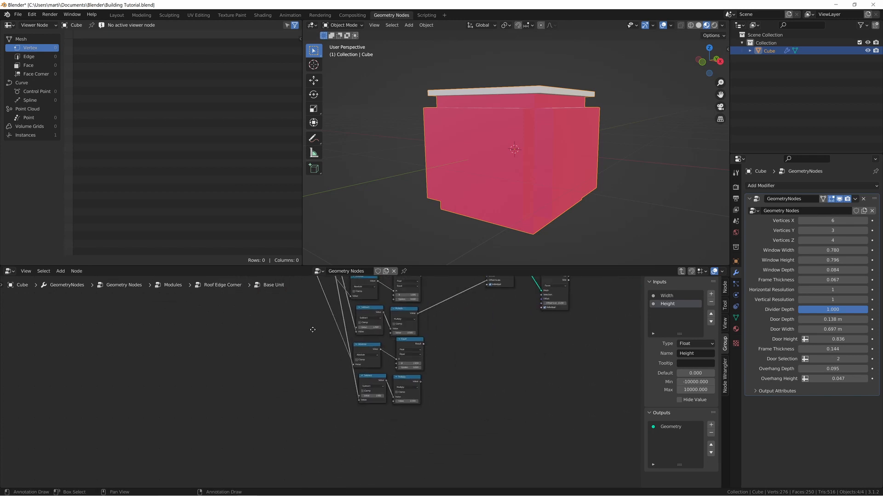
- Move the Group Input node farther left, away from the Combine XYZ node
{"action": "middle_click_drag", "start_coordinate": [312, 320], "coordinate": [411, 434]}
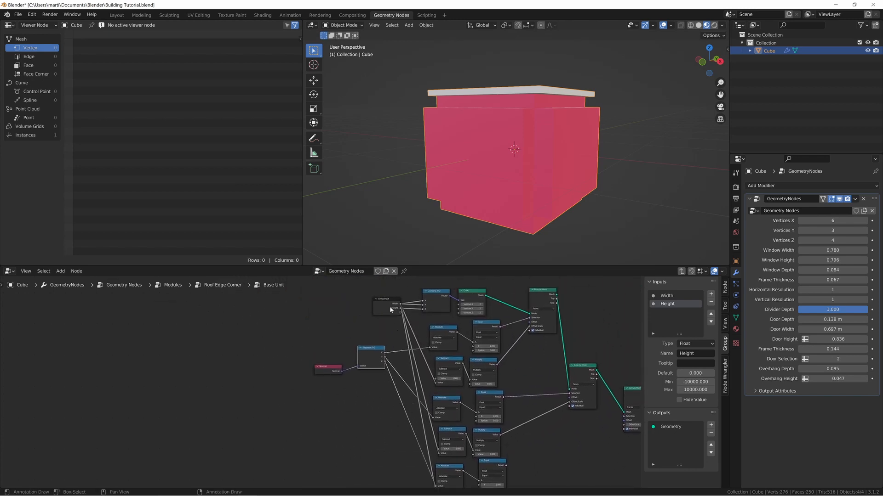
{"action": "left_click_drag", "start_coordinate": [390, 305], "coordinate": [331, 308]}
{"action": "scroll", "coordinate": [345, 317], "scroll_direction": "up", "scroll_amount": 5}
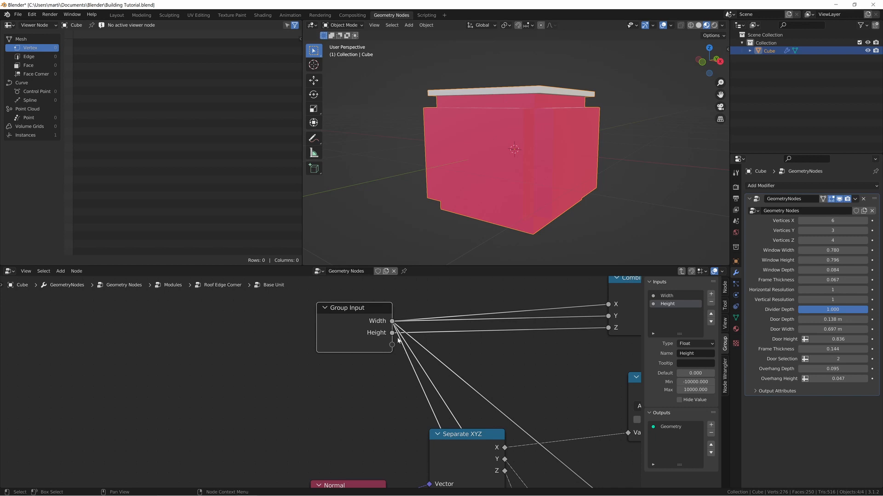
- Connect the Group Input's Height output to the second value input of the third Subtract node
{"action": "left_click_drag", "start_coordinate": [393, 334], "coordinate": [491, 393]}
{"action": "key", "text": "ctrl+z"}
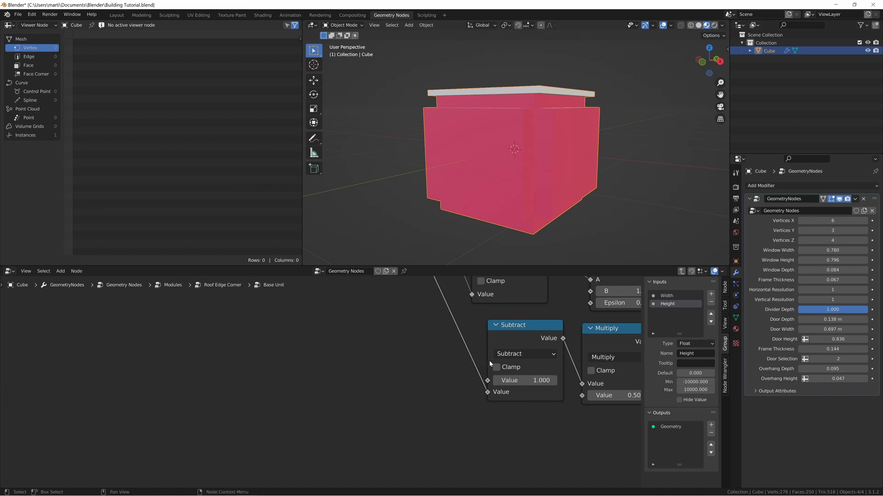
{"action": "middle_click_drag", "start_coordinate": [524, 333], "coordinate": [519, 346]}
- Connect the third Equal node's Result to the third Extrude Mesh's Selection and the third Multiply node's Value to its Offset Scale
{"action": "scroll", "coordinate": [519, 345], "scroll_direction": "down", "scroll_amount": 3}
{"action": "middle_click_drag", "start_coordinate": [371, 289], "coordinate": [462, 329]}
{"action": "middle_click_drag", "start_coordinate": [431, 291], "coordinate": [221, 340]}
{"action": "middle_click_drag", "start_coordinate": [480, 374], "coordinate": [426, 368]}
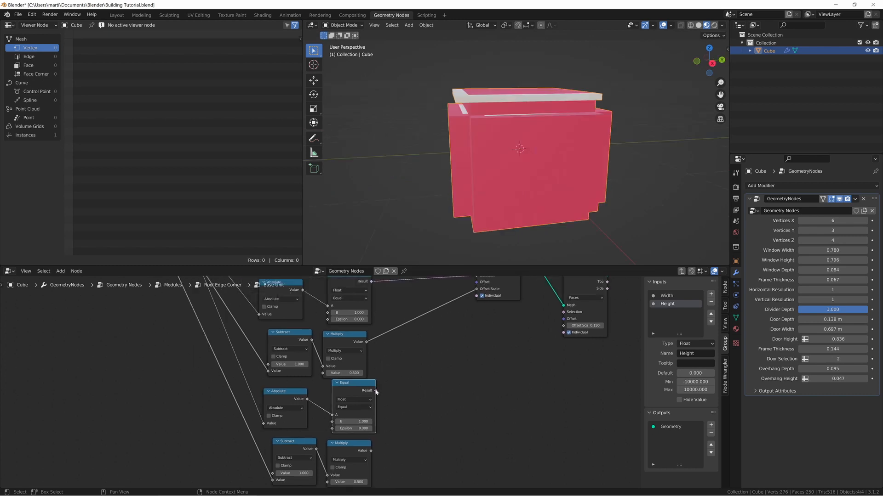
{"action": "left_click_drag", "start_coordinate": [376, 390], "coordinate": [563, 312]}
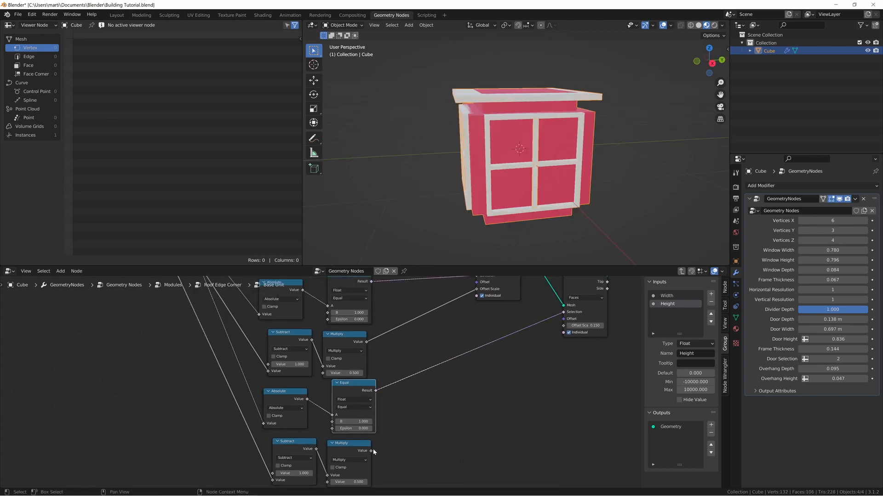
{"action": "left_click_drag", "start_coordinate": [370, 451], "coordinate": [566, 328]}
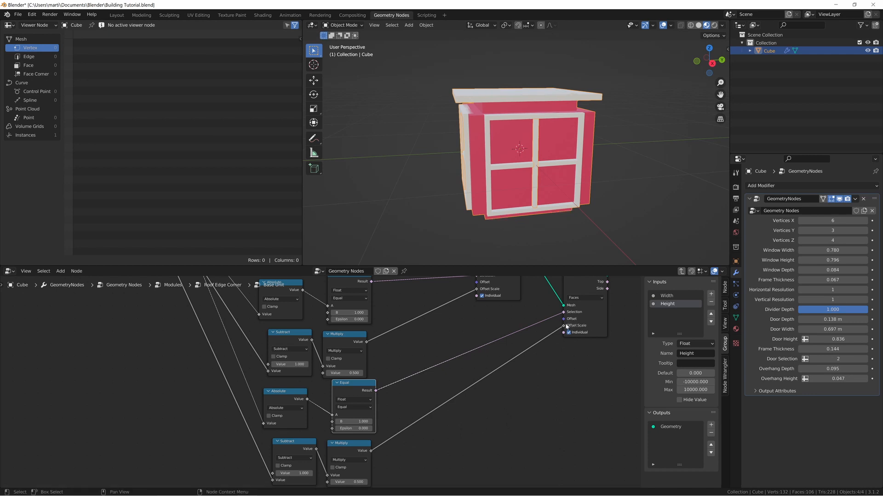
- Preview the Cube node and the third Extrude Mesh node, and examine the extruded faces from several angles
{"action": "mouse_move", "coordinate": [506, 157]}
{"action": "middle_mouse_down"}
{"action": "mouse_move", "coordinate": [530, 174]}
{"action": "mouse_move", "coordinate": [498, 149]}
{"action": "middle_mouse_up"}
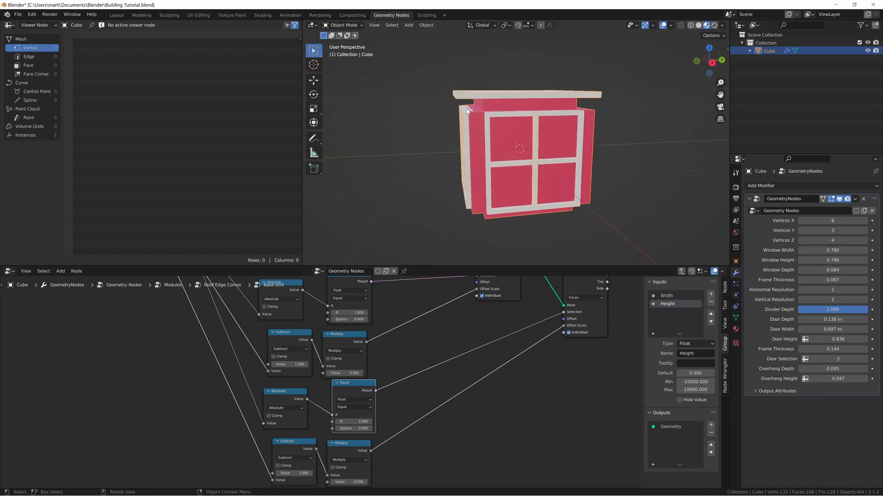
{"action": "middle_click_drag", "start_coordinate": [592, 109], "coordinate": [494, 115]}
{"action": "middle_click_drag", "start_coordinate": [447, 311], "coordinate": [493, 494]}
{"action": "left_click", "coordinate": [369, 315], "text": "ctrl+shift"}
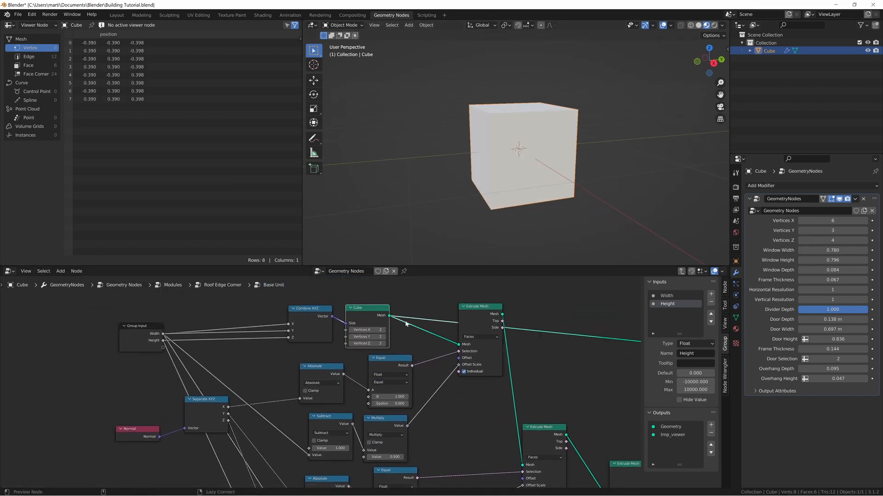
{"action": "middle_click_drag", "start_coordinate": [537, 392], "coordinate": [488, 336]}
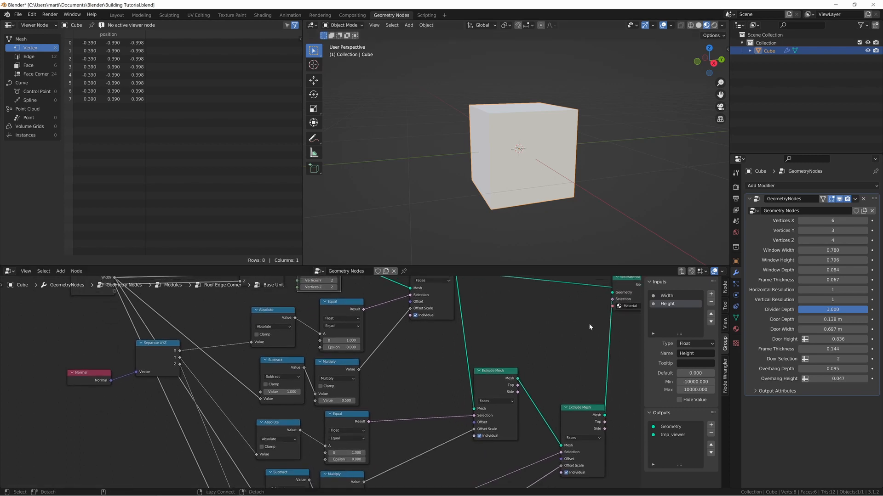
{"action": "left_click", "coordinate": [576, 415], "text": "ctrl+shift"}
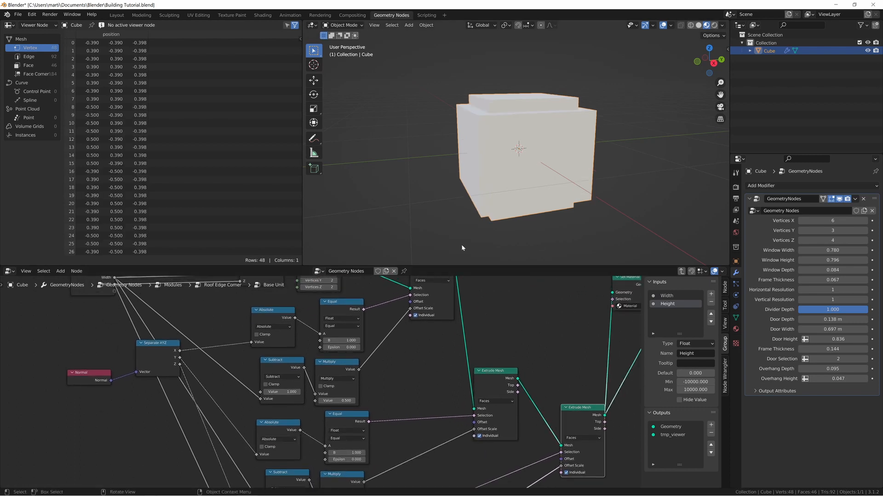
{"action": "middle_click_drag", "start_coordinate": [459, 365], "coordinate": [318, 364]}
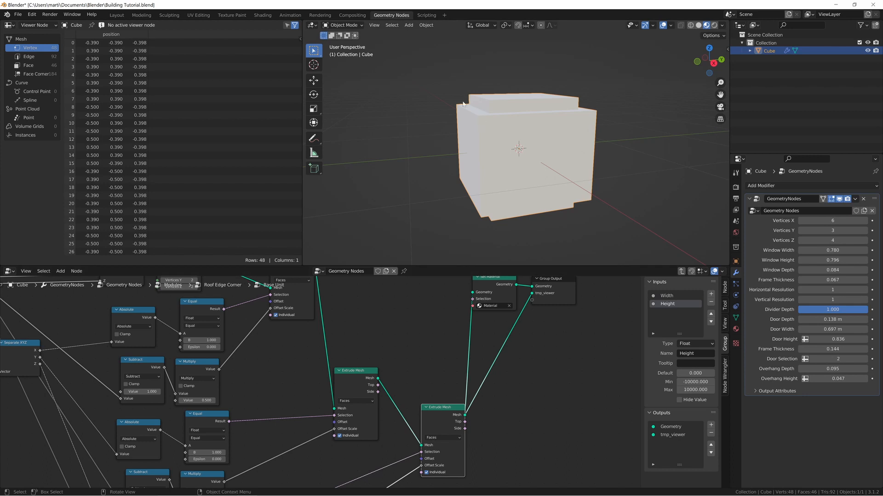
{"action": "middle_click_drag", "start_coordinate": [479, 134], "coordinate": [472, 123]}
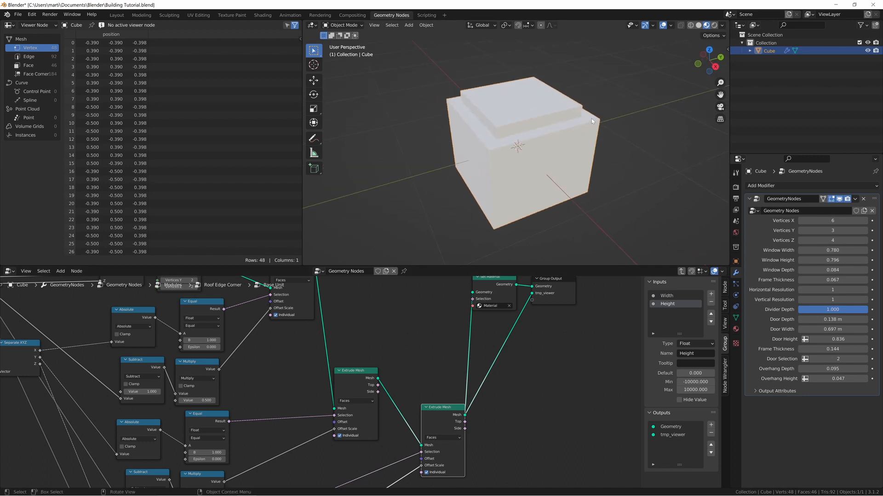
- Set the third Equal node's Epsilon to 0.230 and check the cube's edges
{"action": "scroll", "coordinate": [405, 350], "scroll_direction": "up", "scroll_amount": 3}
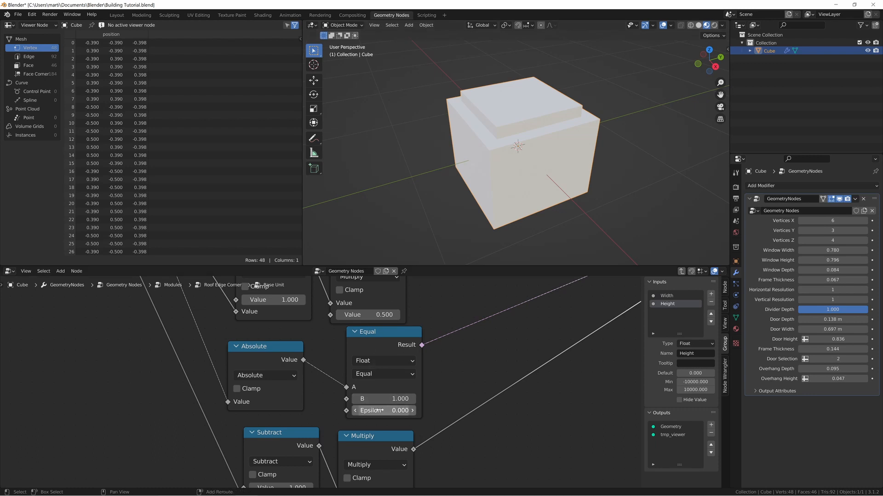
{"action": "left_click_drag", "start_coordinate": [383, 411], "coordinate": [389, 411]}
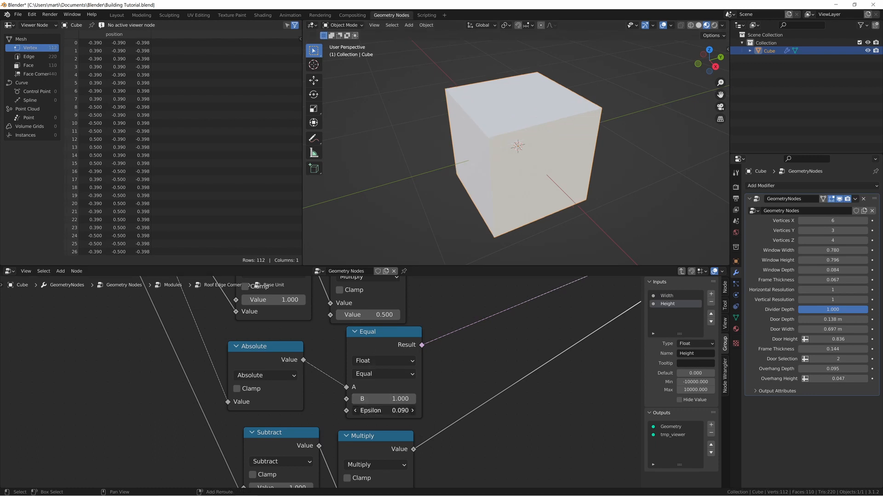
{"action": "middle_click_drag", "start_coordinate": [476, 140], "coordinate": [501, 114]}
{"action": "left_click_drag", "start_coordinate": [403, 411], "coordinate": [369, 412]}
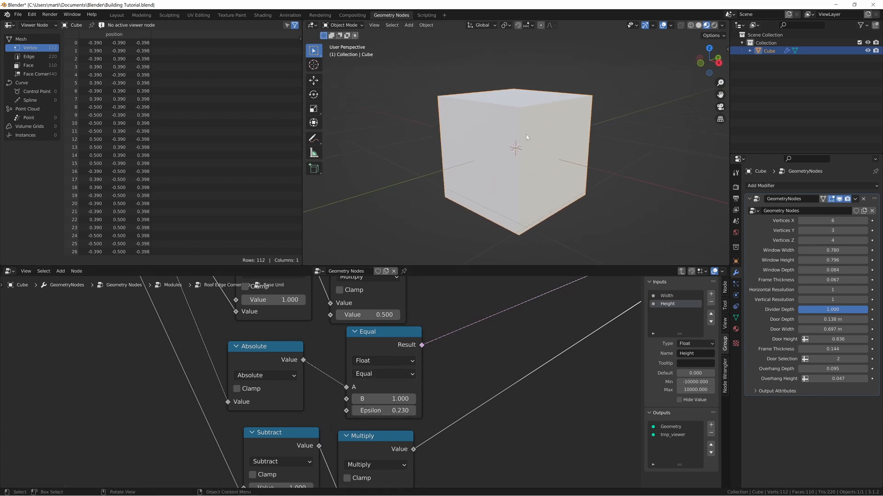
{"action": "scroll", "coordinate": [506, 326], "scroll_direction": "down", "scroll_amount": 4}
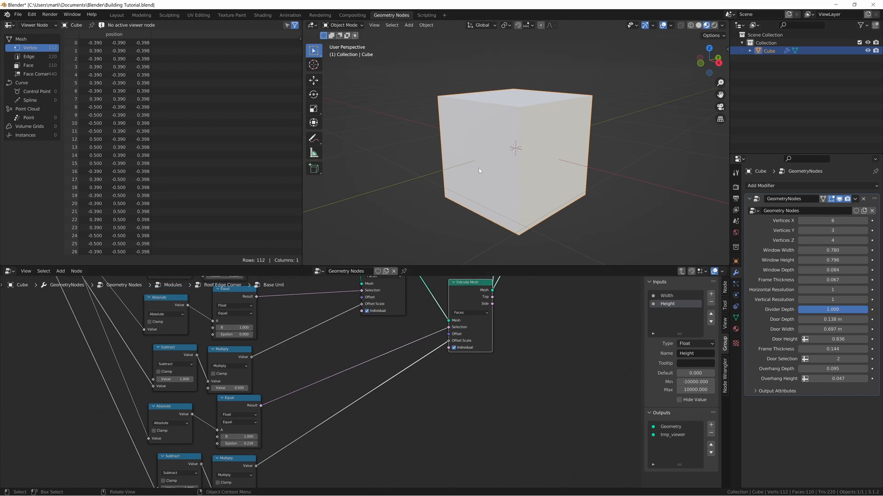
{"action": "middle_click_drag", "start_coordinate": [479, 168], "coordinate": [481, 169]}
- Move the Normal and Separate XYZ nodes together farther away from the math nodes, below the Group Input
{"action": "scroll", "coordinate": [333, 360], "scroll_direction": "down", "scroll_amount": 3}
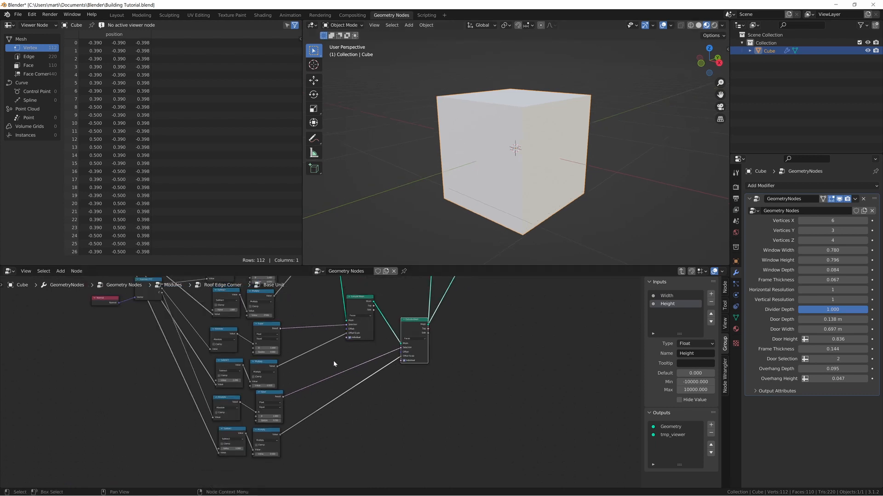
{"action": "left_click_drag", "start_coordinate": [156, 353], "coordinate": [241, 390]}
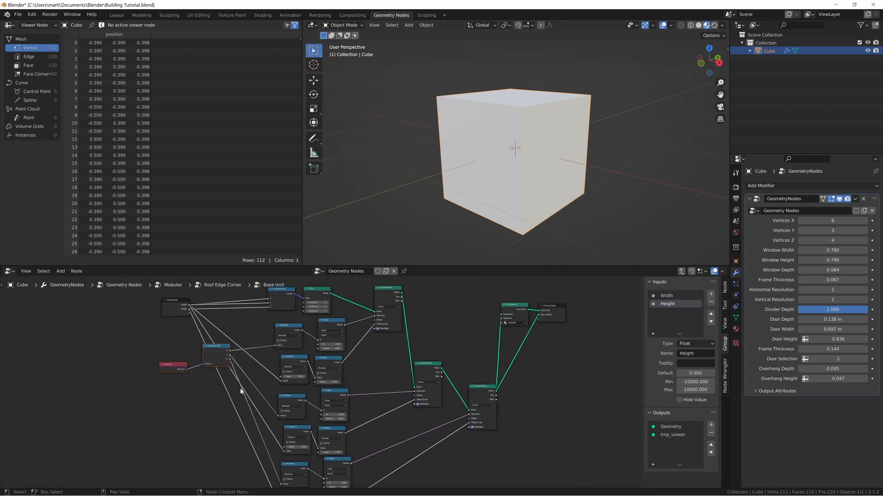
{"action": "key", "text": "g"}
{"action": "left_click", "coordinate": [200, 442]}
{"action": "left_click", "coordinate": [445, 325]}
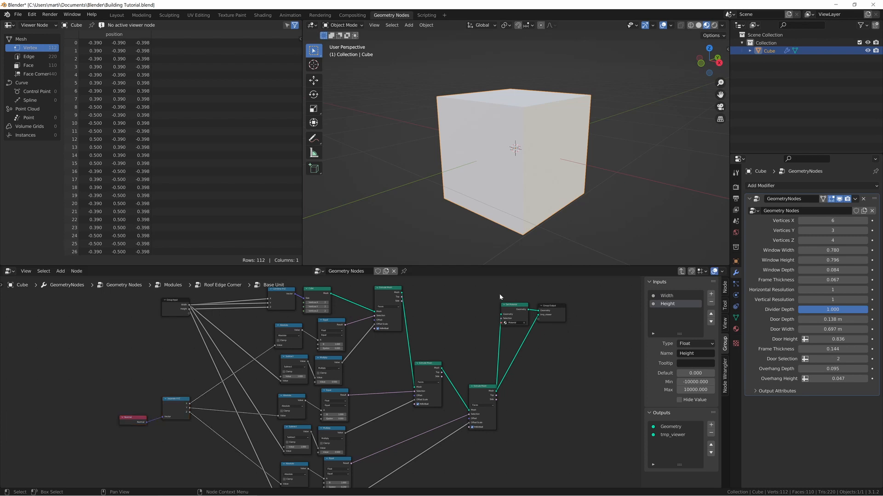
- Move the Set Material and Group Output nodes together farther past the third Extrude Mesh node
{"action": "left_click_drag", "start_coordinate": [500, 295], "coordinate": [562, 325]}
{"action": "key", "text": "g"}
{"action": "left_click", "coordinate": [623, 364]}
{"action": "left_click", "coordinate": [592, 407]}
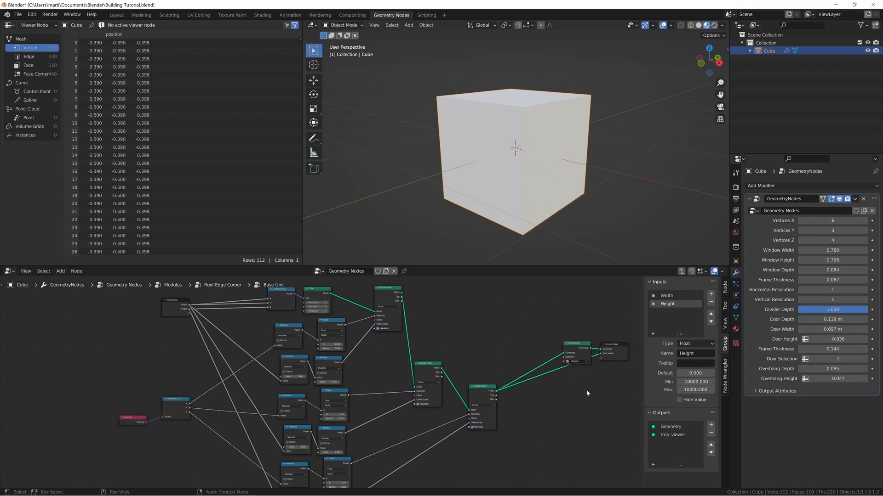
- Inspect the cube at the Set Material output and the parent Roof Edge Corner group, and reopen the Base Unit group
{"action": "middle_click_drag", "start_coordinate": [586, 391], "coordinate": [570, 386]}
{"action": "left_click", "coordinate": [559, 341], "text": "ctrl+shift"}
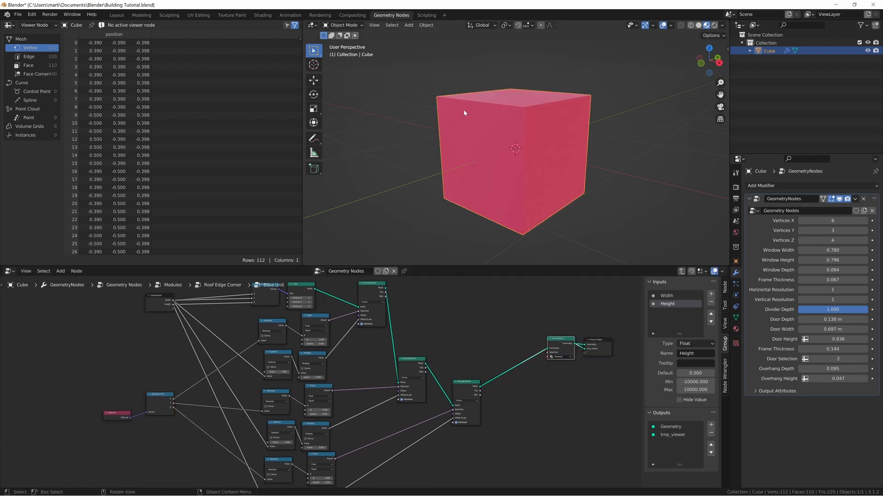
{"action": "mouse_move", "coordinate": [463, 110]}
{"action": "middle_mouse_down"}
{"action": "mouse_move", "coordinate": [476, 115]}
{"action": "mouse_move", "coordinate": [459, 118]}
{"action": "middle_mouse_up"}
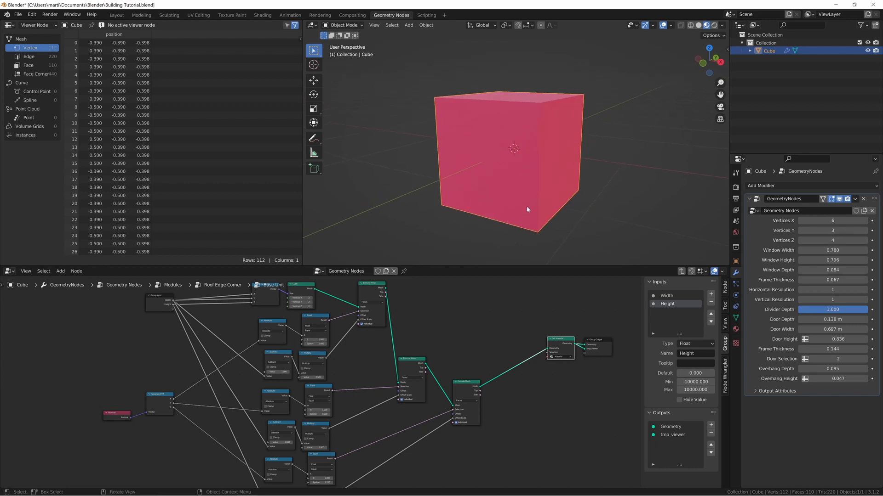
{"action": "middle_click_drag", "start_coordinate": [542, 175], "coordinate": [564, 155]}
{"action": "key", "text": "Tab"}
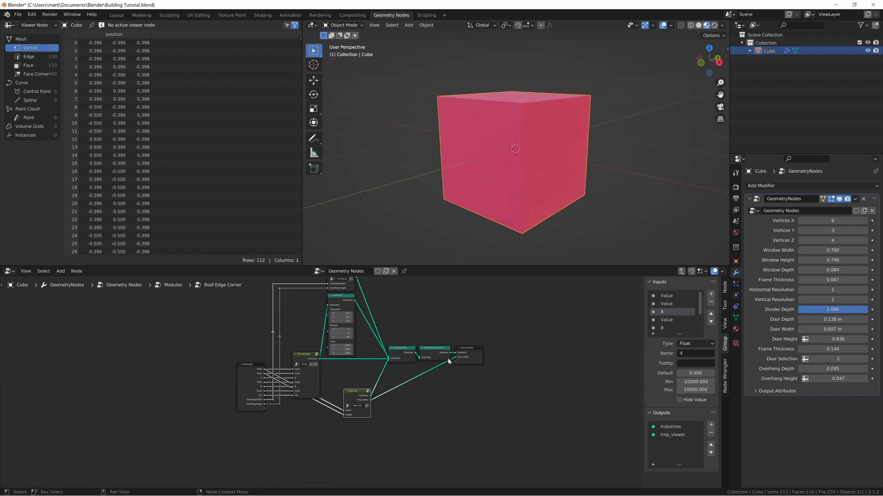
{"action": "key", "text": "Tab"}
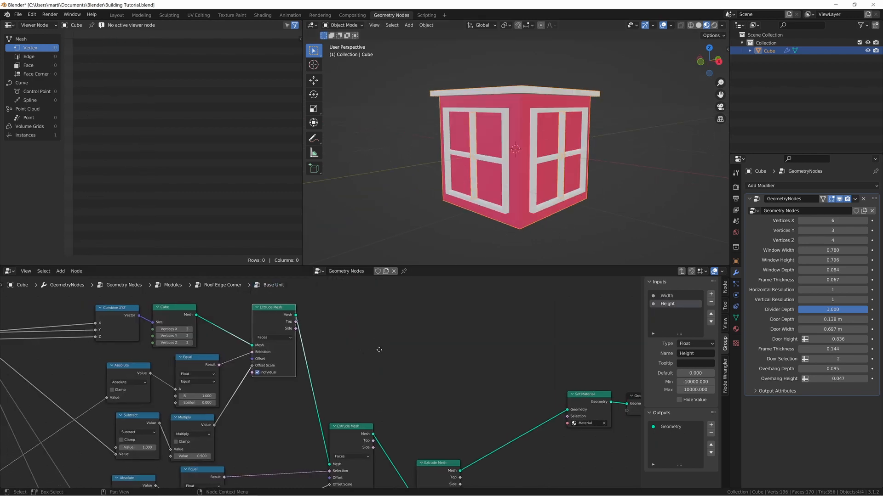
- Compare the Cube node's geometry with the first Extrude Mesh's result by previewing them alternately
{"action": "scroll", "coordinate": [352, 351], "scroll_direction": "up", "scroll_amount": 1}
{"action": "middle_click_drag", "start_coordinate": [351, 349], "coordinate": [386, 330]}
{"action": "scroll", "coordinate": [417, 343], "scroll_direction": "up", "scroll_amount": 1}
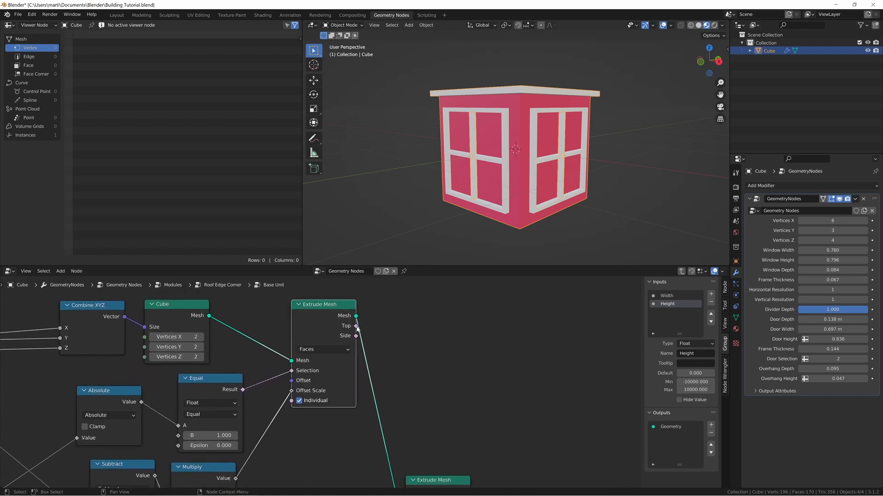
{"action": "left_click_drag", "start_coordinate": [356, 335], "coordinate": [431, 318]}
{"action": "left_click", "coordinate": [187, 318], "text": "ctrl+shift"}
{"action": "left_click", "coordinate": [339, 320], "text": "ctrl+shift"}
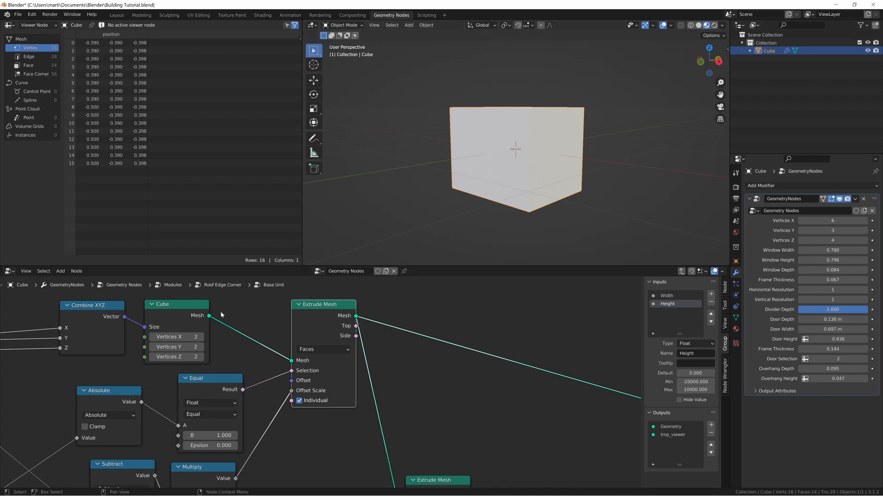
{"action": "left_click", "coordinate": [195, 316], "text": "ctrl+shift"}
{"action": "left_click", "coordinate": [310, 320], "text": "ctrl+shift"}
{"action": "left_click", "coordinate": [198, 319], "text": "ctrl+shift"}
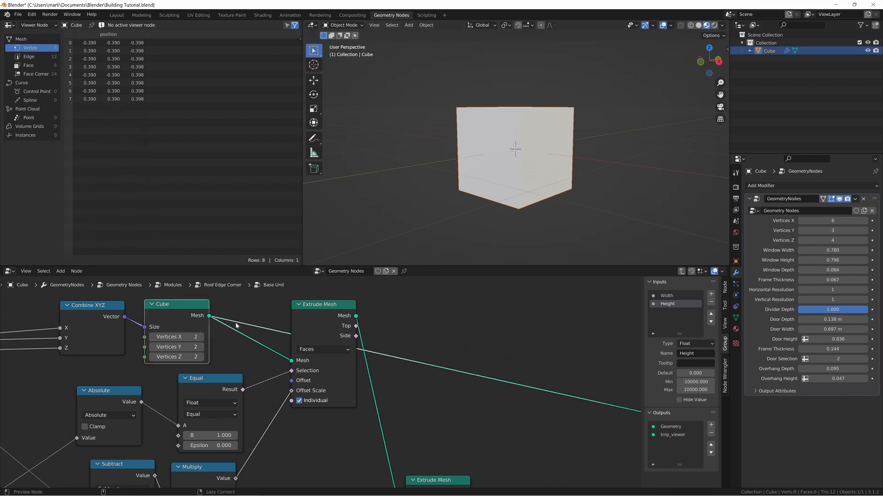
{"action": "left_click", "coordinate": [310, 324], "text": "ctrl+shift"}
- Annotate the previewed cube with an X on one side face, a circle on the other and a wavy line along their shared edge
{"action": "key", "text": "shift+space"}
{"action": "key", "text": "d"}
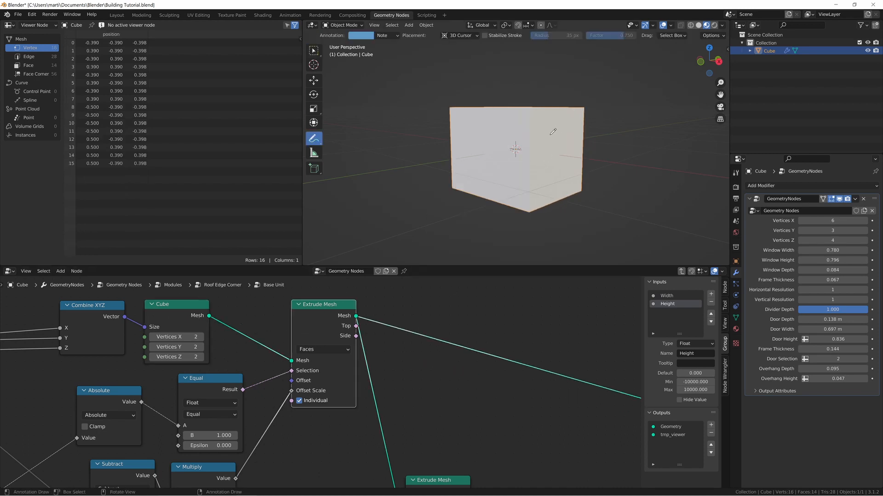
{"action": "mouse_move", "coordinate": [547, 129]}
{"action": "left_mouse_down"}
{"action": "mouse_move", "coordinate": [567, 176]}
{"action": "mouse_move", "coordinate": [549, 173]}
{"action": "left_mouse_up"}
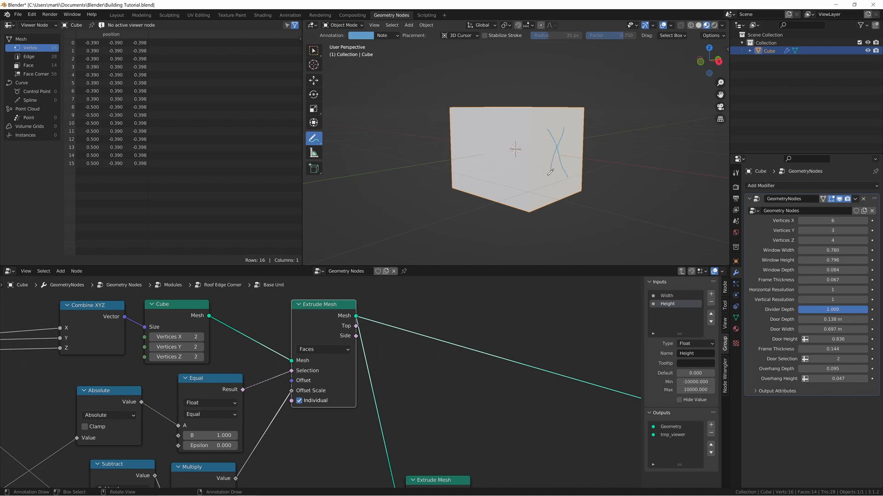
{"action": "left_click", "coordinate": [198, 317], "text": "ctrl+shift"}
{"action": "left_click", "coordinate": [307, 318], "text": "ctrl+shift"}
{"action": "left_click_drag", "start_coordinate": [525, 113], "coordinate": [524, 203]}
{"action": "mouse_move", "coordinate": [477, 120]}
{"action": "left_mouse_down"}
{"action": "mouse_move", "coordinate": [492, 131]}
{"action": "mouse_move", "coordinate": [476, 158]}
{"action": "mouse_move", "coordinate": [502, 171]}
{"action": "mouse_move", "coordinate": [498, 150]}
{"action": "left_mouse_up"}
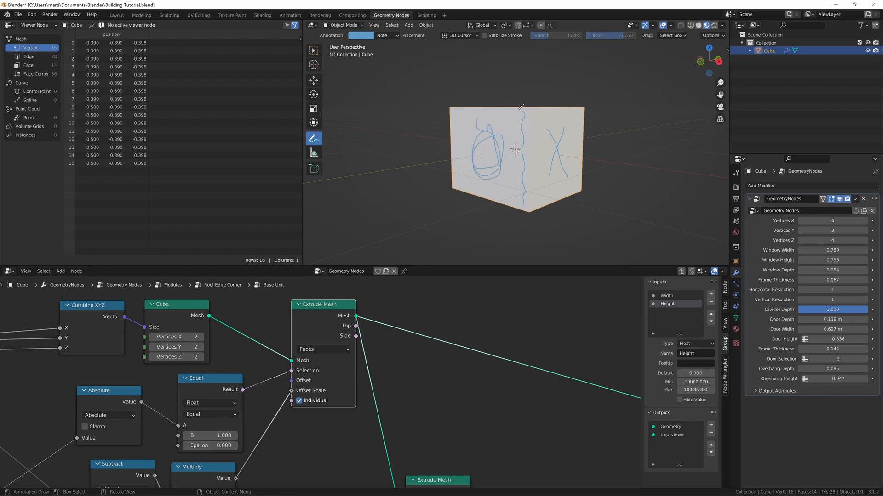
- Compare the plain and extruded cube again while annotating extra vertical lines around the shared corner edge
{"action": "key", "text": "ctrl+z"}
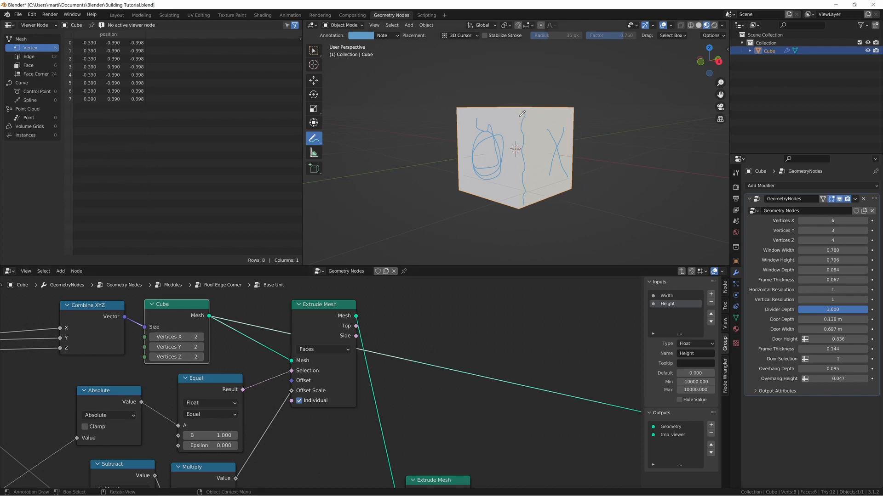
{"action": "mouse_move", "coordinate": [521, 117]}
{"action": "left_mouse_down"}
{"action": "mouse_move", "coordinate": [523, 208]}
{"action": "mouse_move", "coordinate": [529, 204]}
{"action": "left_mouse_up"}
{"action": "key", "text": "ctrl+shift+z"}
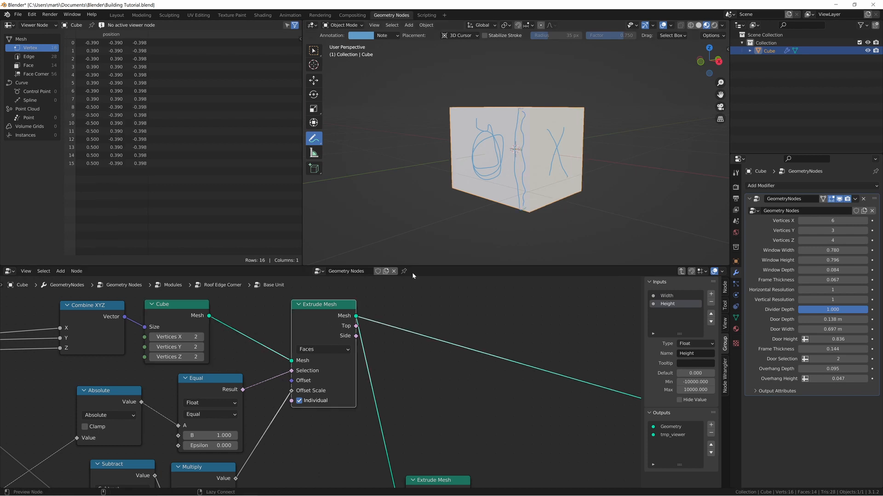
{"action": "mouse_move", "coordinate": [525, 110]}
{"action": "left_mouse_down"}
{"action": "mouse_move", "coordinate": [524, 205]}
{"action": "mouse_move", "coordinate": [535, 120]}
{"action": "mouse_move", "coordinate": [527, 107]}
{"action": "left_mouse_up"}
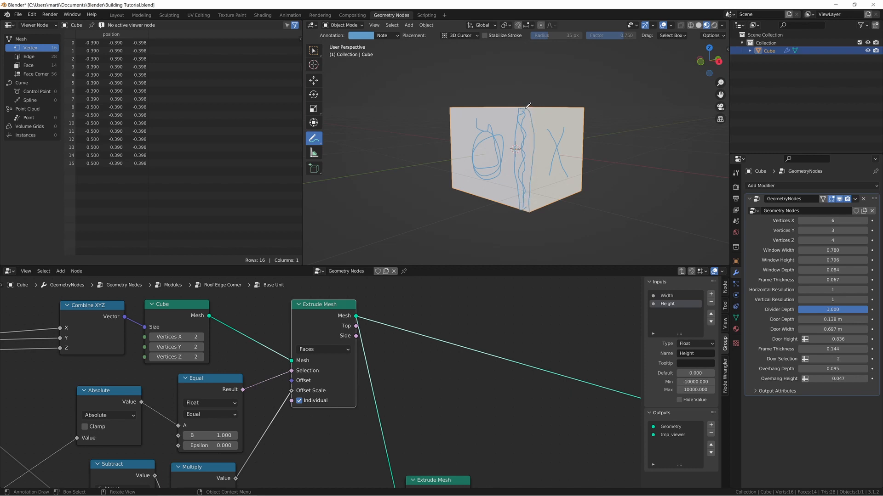
- Erase all annotation strokes drawn over the cube
{"action": "key", "text": "shift+space"}
{"action": "left_click", "coordinate": [538, 135]}
{"action": "mouse_move", "coordinate": [515, 117]}
{"action": "left_mouse_down"}
{"action": "mouse_move", "coordinate": [513, 138]}
{"action": "mouse_move", "coordinate": [565, 164]}
{"action": "left_mouse_up"}
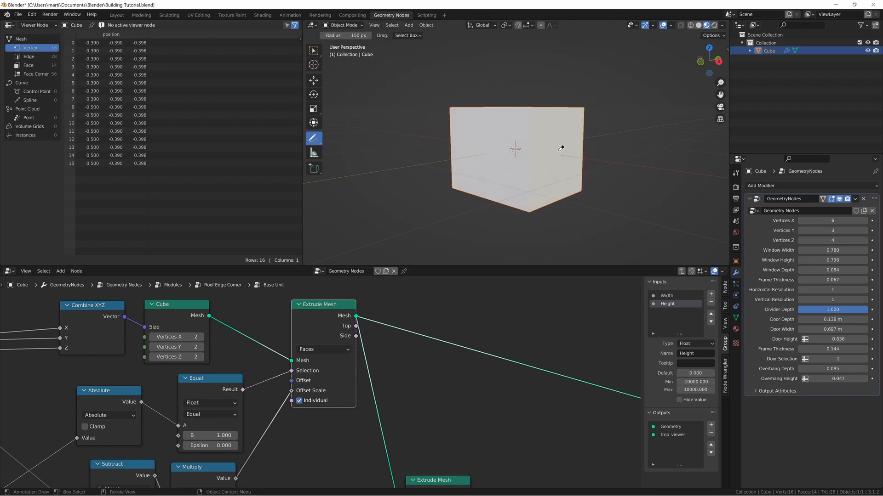
- Move the Group Output node farther away from the Set Material node
{"action": "middle_click_drag", "start_coordinate": [554, 355], "coordinate": [401, 355]}
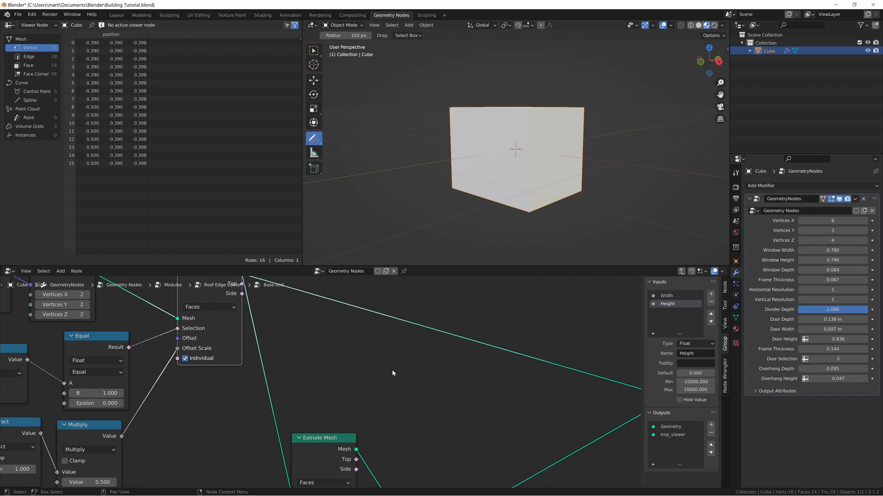
{"action": "scroll", "coordinate": [440, 385], "scroll_direction": "down", "scroll_amount": 3}
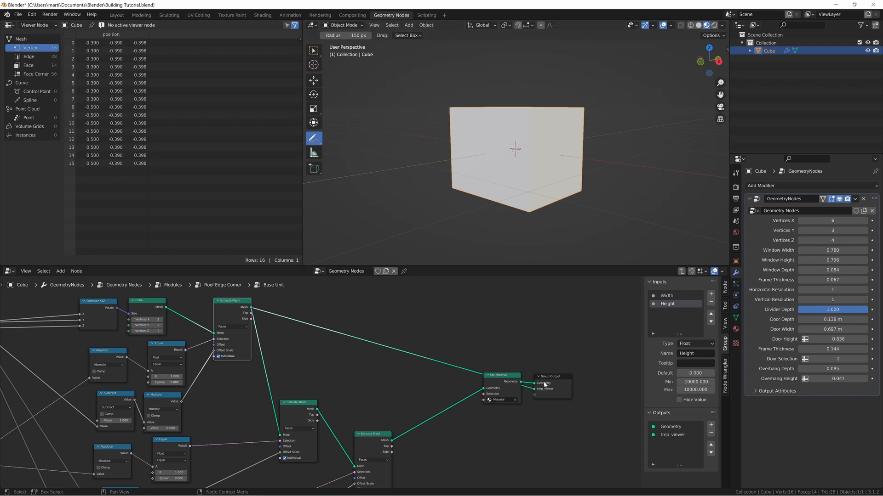
{"action": "left_click_drag", "start_coordinate": [546, 387], "coordinate": [609, 368]}
{"action": "left_click", "coordinate": [561, 416]}
{"action": "middle_click_drag", "start_coordinate": [561, 415], "coordinate": [531, 420]}
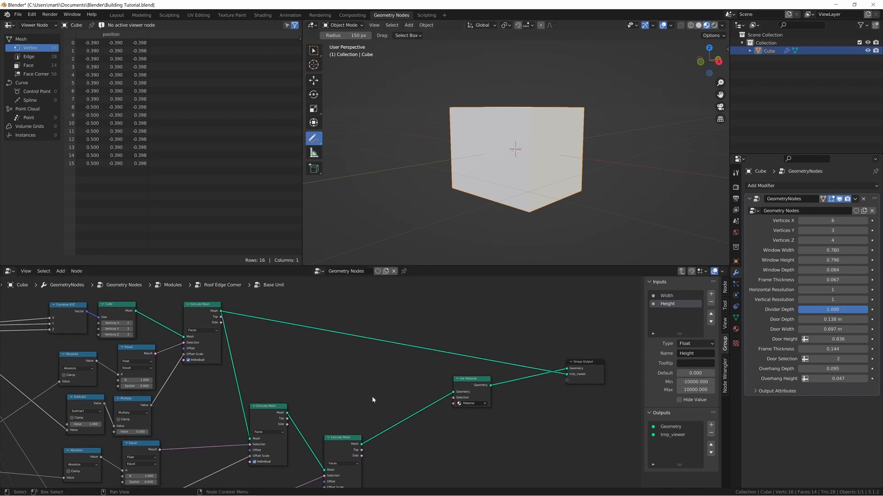
- Nudge the third Extrude Mesh node, preview the full corner output in Roof Edge Corner, and reopen the Base Unit group
{"action": "middle_click_drag", "start_coordinate": [358, 388], "coordinate": [344, 346]}
{"action": "left_click_drag", "start_coordinate": [326, 440], "coordinate": [318, 448]}
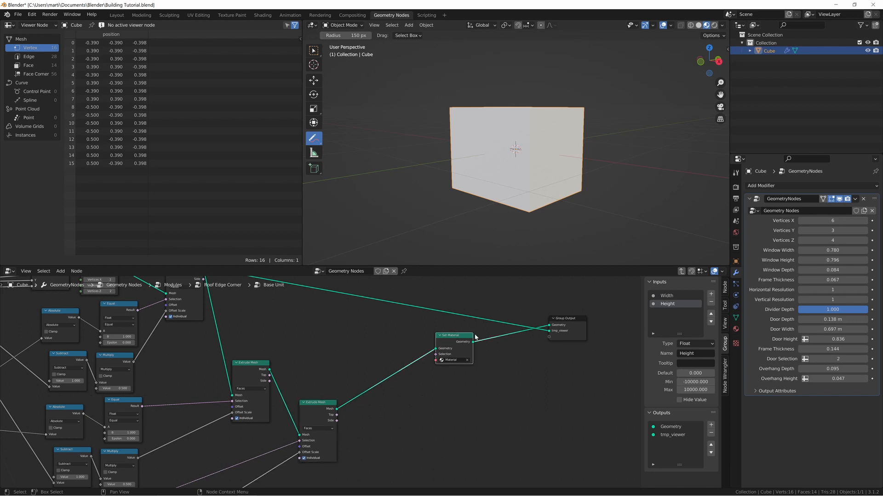
{"action": "key", "text": "Tab"}
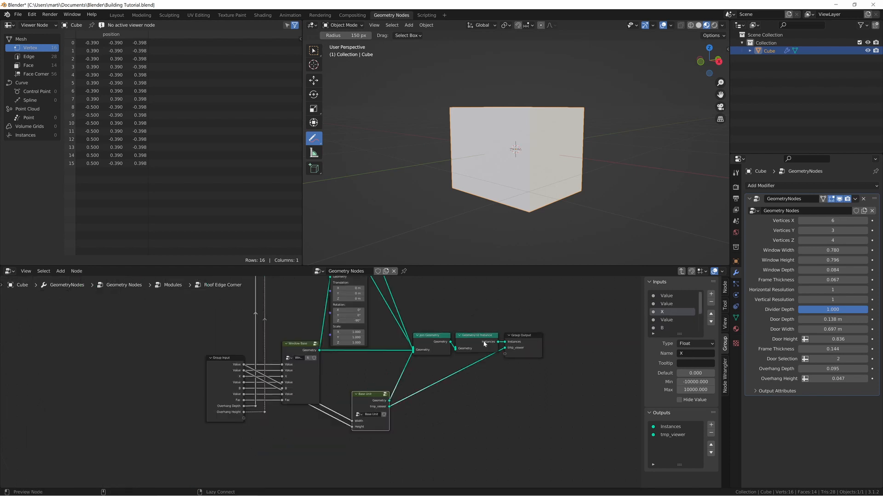
{"action": "left_click", "coordinate": [382, 400]}
{"action": "key", "text": "Tab"}
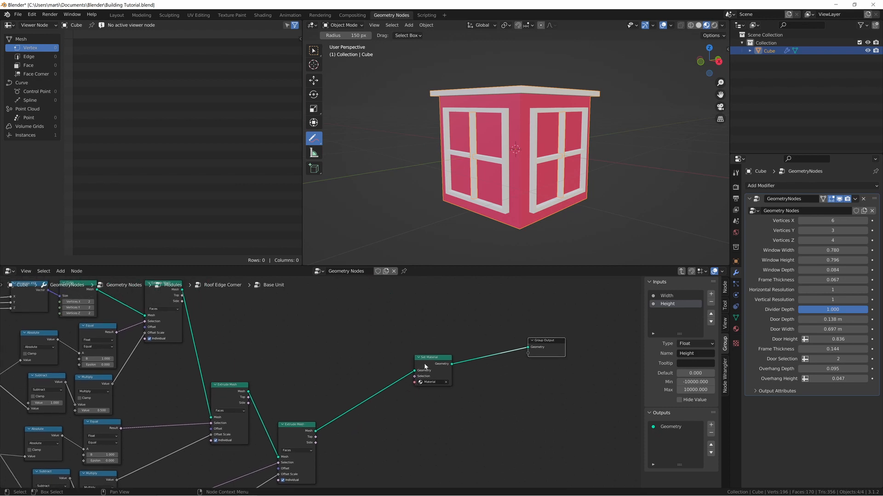
- Move Set Material nearer the Group Output, link the first Extrude Mesh's Side output to its Selection, and preview Set Material
{"action": "left_click_drag", "start_coordinate": [424, 364], "coordinate": [452, 350]}
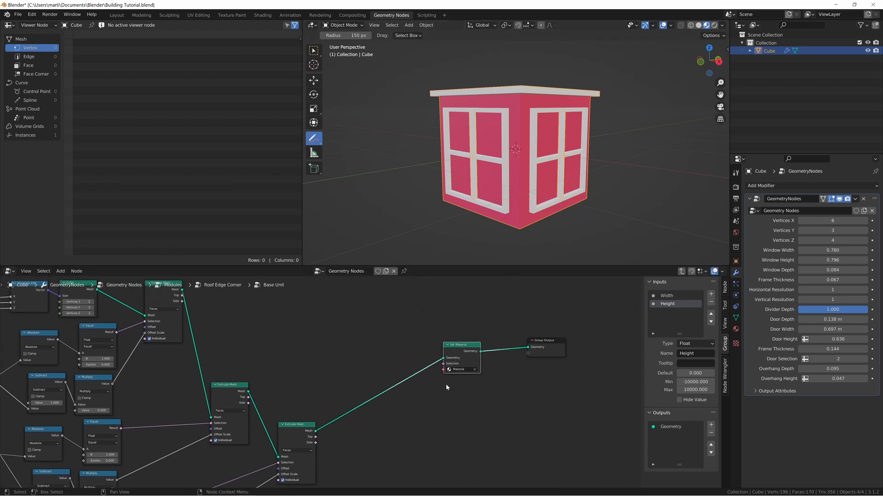
{"action": "middle_click_drag", "start_coordinate": [221, 319], "coordinate": [259, 358]}
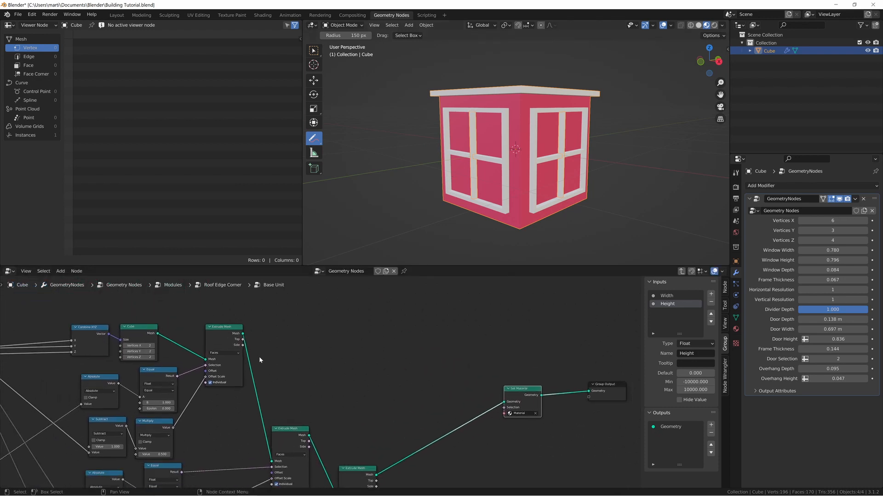
{"action": "left_click_drag", "start_coordinate": [243, 346], "coordinate": [505, 408]}
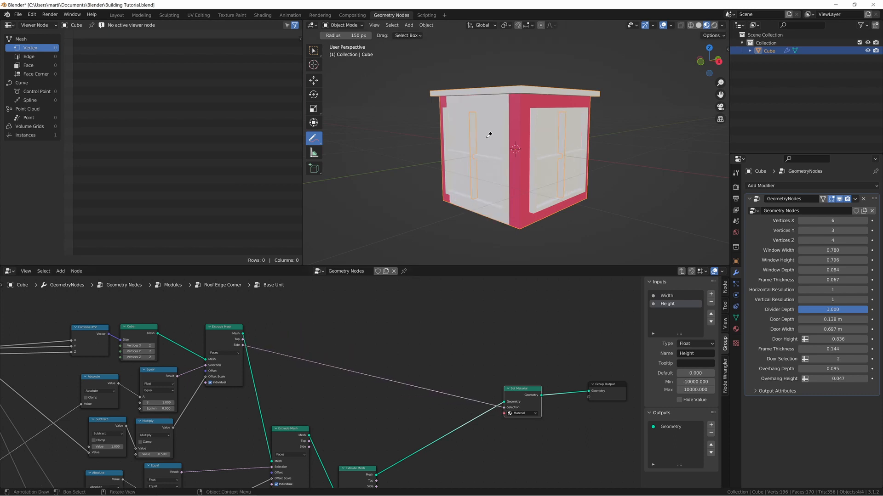
{"action": "left_click", "coordinate": [535, 399], "text": "ctrl+shift"}
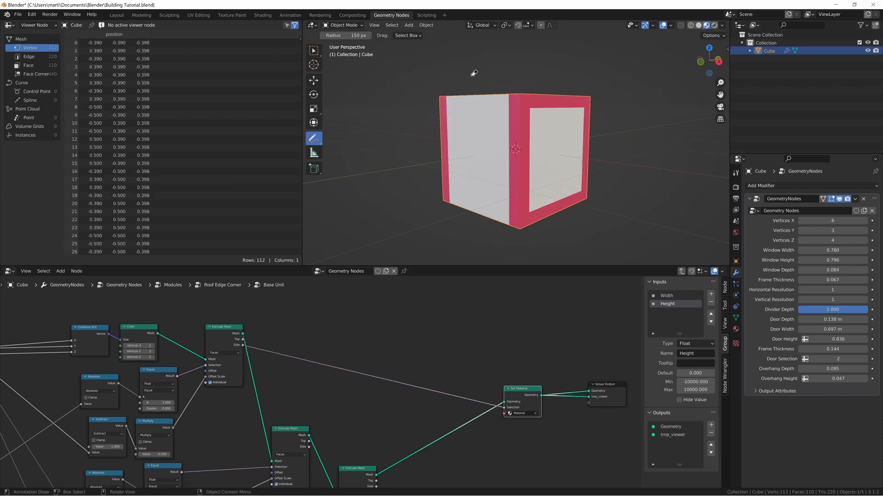
{"action": "middle_click_drag", "start_coordinate": [473, 73], "coordinate": [482, 83]}
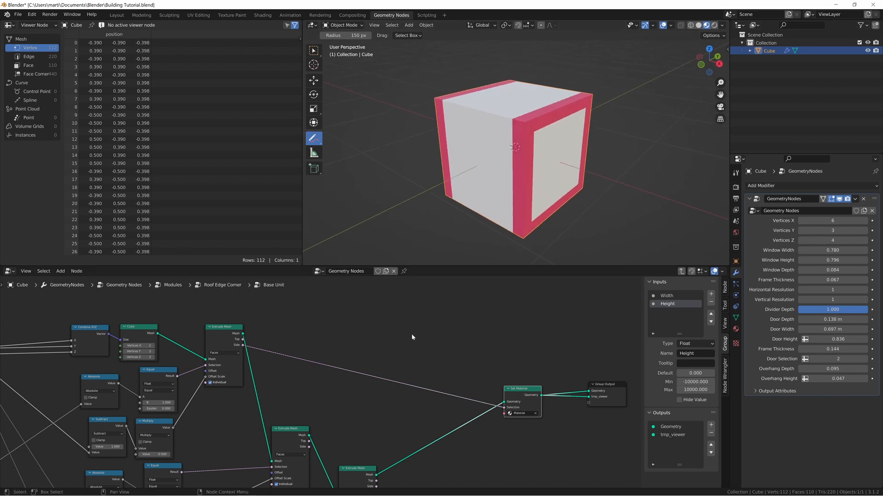
{"action": "scroll", "coordinate": [316, 377], "scroll_direction": "up", "scroll_amount": 1}
{"action": "mouse_move", "coordinate": [544, 166]}
{"action": "middle_mouse_down"}
{"action": "mouse_move", "coordinate": [565, 129]}
{"action": "mouse_move", "coordinate": [554, 130]}
{"action": "mouse_move", "coordinate": [549, 151]}
{"action": "middle_mouse_up"}
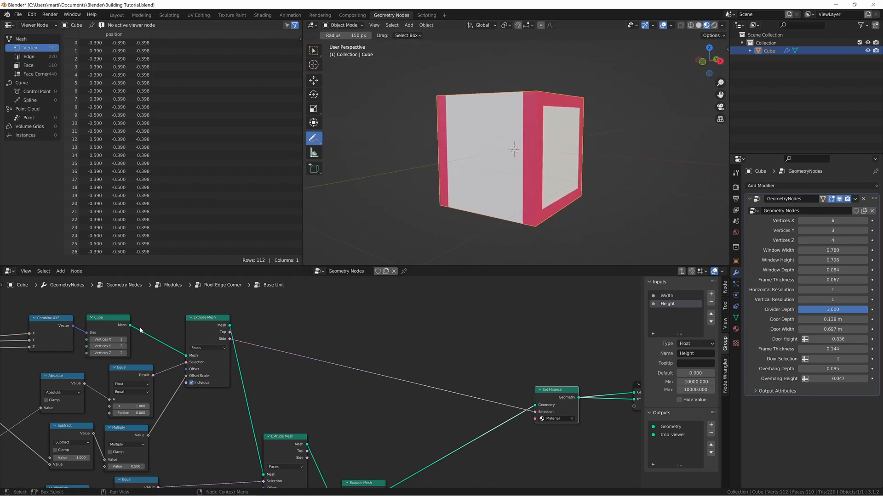
- Preview the first Extrude Mesh node's result and set the annotation placement to Surface
{"action": "middle_click_drag", "start_coordinate": [143, 345], "coordinate": [366, 339]}
{"action": "scroll", "coordinate": [359, 332], "scroll_direction": "up", "scroll_amount": 4}
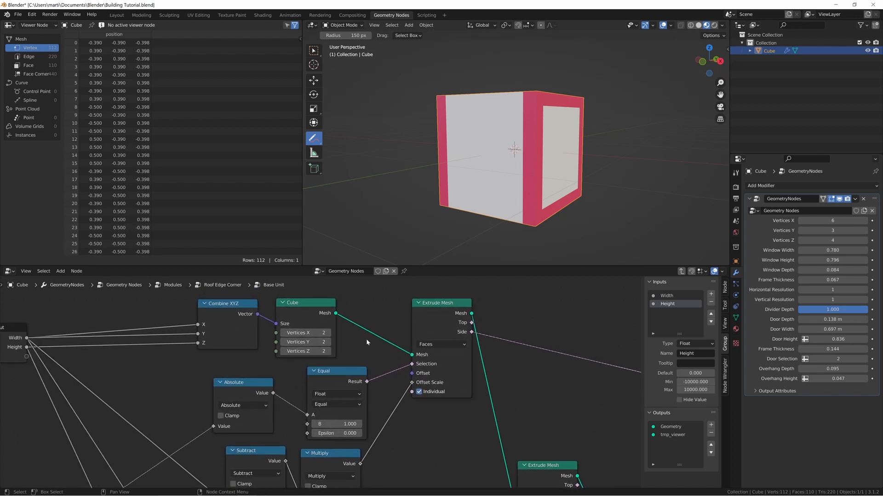
{"action": "left_click", "coordinate": [311, 308], "text": "ctrl+shift"}
{"action": "left_click", "coordinate": [428, 313]}
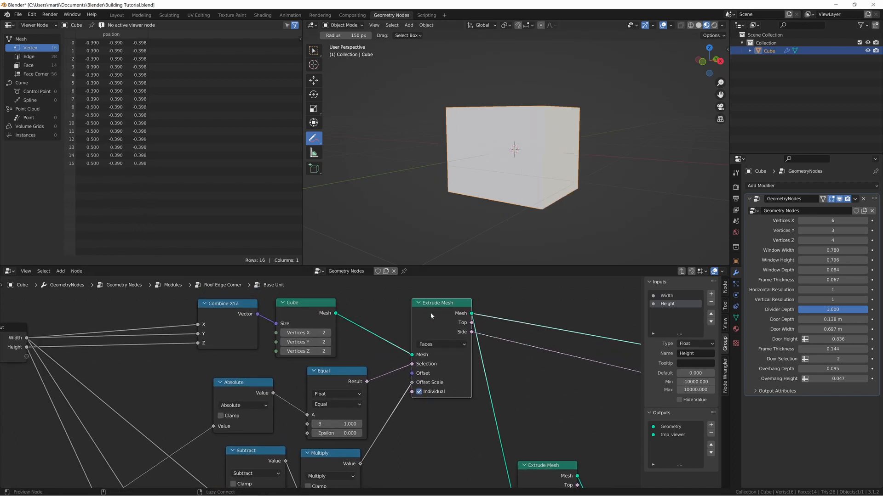
{"action": "middle_click_drag", "start_coordinate": [524, 338], "coordinate": [259, 320]}
{"action": "left_click", "coordinate": [459, 36]}
{"action": "left_click", "coordinate": [458, 62]}
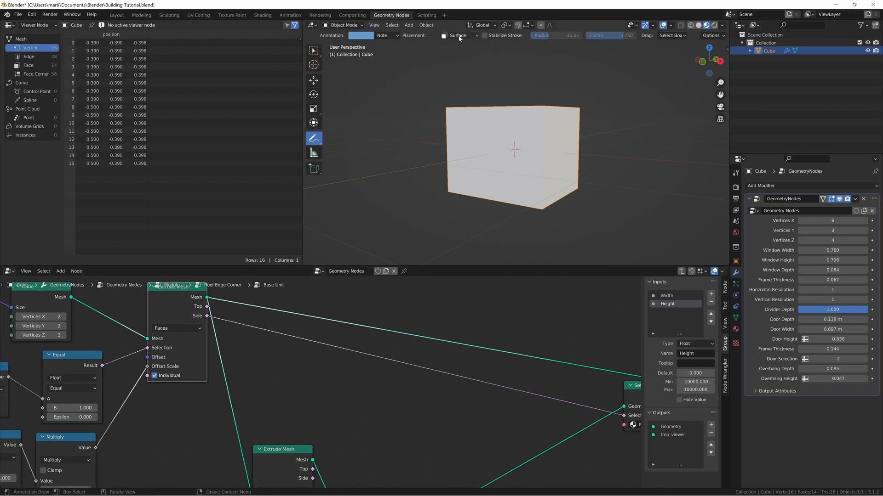
- Annotate the previewed cube with lines along its vertical edges and matching lines along both ends of its top face
{"action": "left_click_drag", "start_coordinate": [542, 109], "coordinate": [537, 202]}
{"action": "middle_click_drag", "start_coordinate": [564, 114], "coordinate": [527, 158]}
{"action": "left_click_drag", "start_coordinate": [524, 159], "coordinate": [573, 119]}
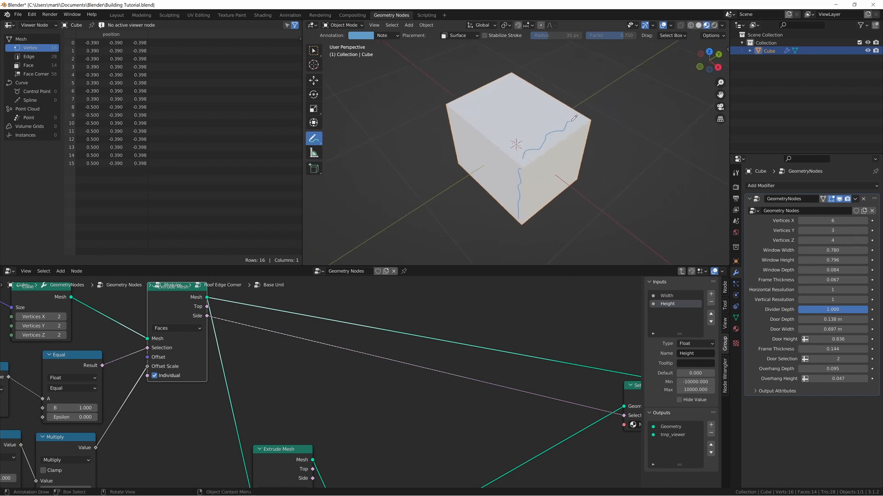
{"action": "left_click_drag", "start_coordinate": [460, 99], "coordinate": [507, 78]}
{"action": "left_click_drag", "start_coordinate": [456, 110], "coordinate": [460, 168]}
{"action": "middle_click_drag", "start_coordinate": [473, 162], "coordinate": [525, 166]}
{"action": "middle_click_drag", "start_coordinate": [355, 380], "coordinate": [238, 359]}
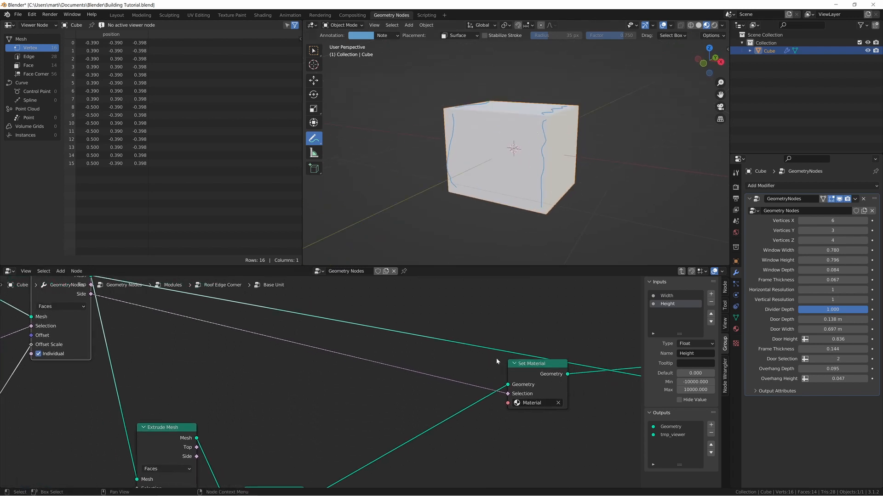
- Preview the Set Material node to compare the coloured faces with the annotations, and erase all the strokes
{"action": "left_click", "coordinate": [544, 375], "text": "ctrl+shift"}
{"action": "middle_click_drag", "start_coordinate": [518, 171], "coordinate": [527, 156]}
{"action": "middle_click_drag", "start_coordinate": [217, 423], "coordinate": [330, 330]}
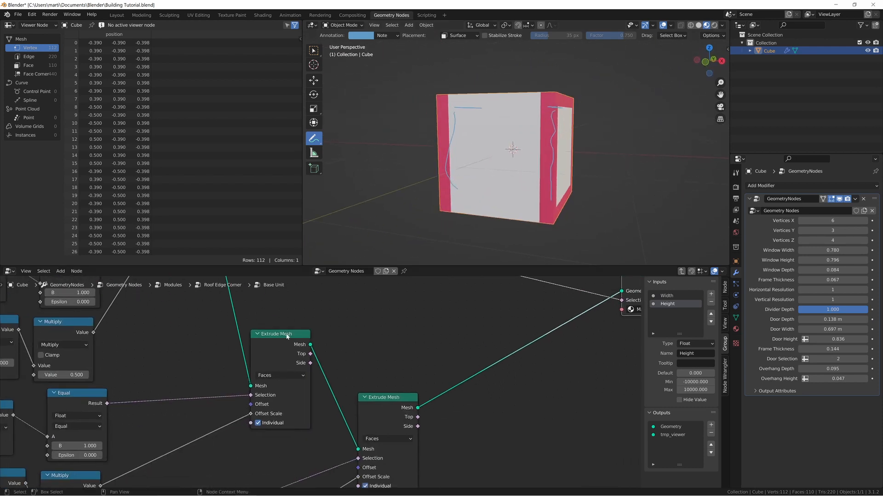
{"action": "middle_click_drag", "start_coordinate": [533, 143], "coordinate": [528, 151]}
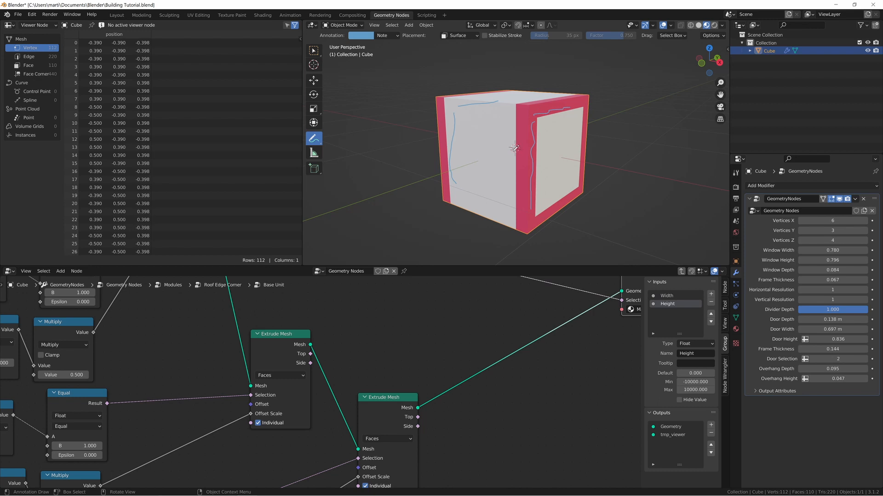
{"action": "middle_click_drag", "start_coordinate": [442, 336], "coordinate": [398, 348]}
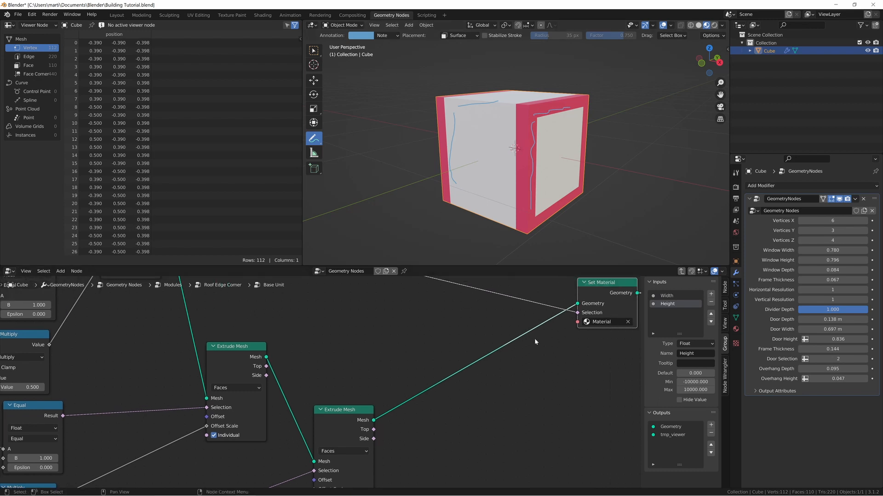
{"action": "middle_click_drag", "start_coordinate": [535, 339], "coordinate": [495, 362]}
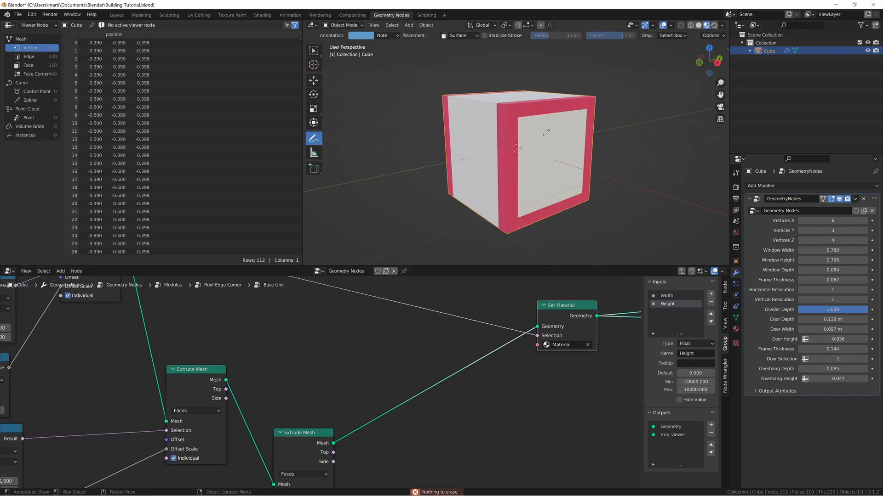
{"action": "mouse_move", "coordinate": [547, 132]}
{"action": "left_mouse_down"}
{"action": "mouse_move", "coordinate": [556, 131]}
{"action": "mouse_move", "coordinate": [570, 154]}
{"action": "mouse_move", "coordinate": [533, 138]}
{"action": "mouse_move", "coordinate": [559, 134]}
{"action": "left_mouse_up"}
{"action": "mouse_move", "coordinate": [559, 134]}
{"action": "middle_mouse_down"}
{"action": "mouse_move", "coordinate": [503, 163]}
{"action": "mouse_move", "coordinate": [457, 148]}
{"action": "mouse_move", "coordinate": [484, 150]}
{"action": "middle_mouse_up"}
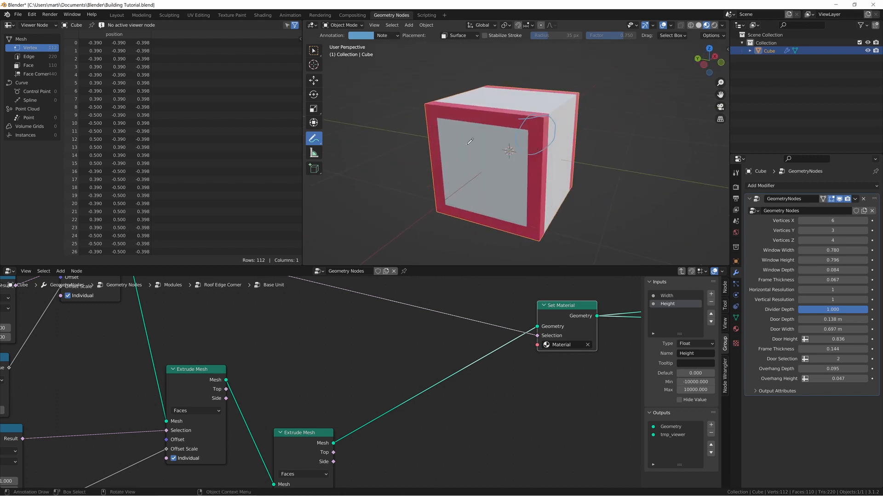
{"action": "key", "text": "ctrl+z"}
{"action": "key", "text": "ctrl+z"}
{"action": "middle_click_drag", "start_coordinate": [570, 158], "coordinate": [524, 154]}
{"action": "key", "text": "ctrl+z"}
{"action": "middle_click_drag", "start_coordinate": [585, 146], "coordinate": [514, 155]}
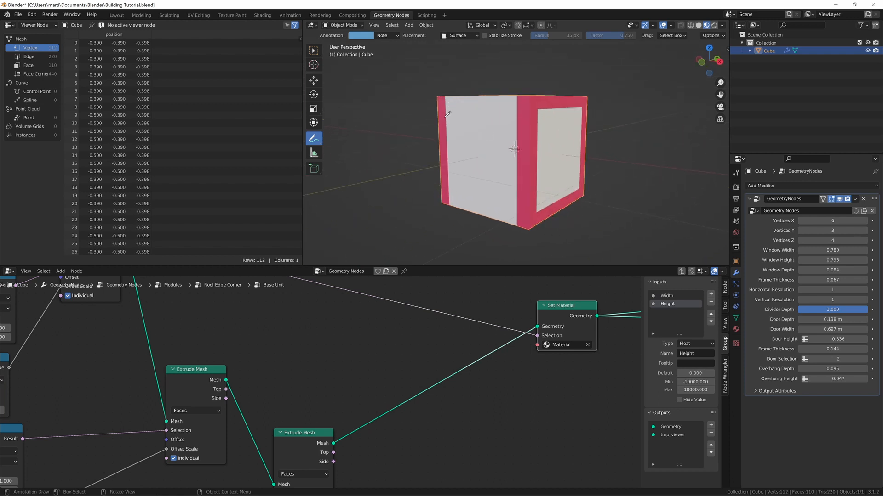
- Annotate the plain side face of the cube with a rectangle and a wavy line above it
{"action": "mouse_move", "coordinate": [447, 119]}
{"action": "left_mouse_down"}
{"action": "mouse_move", "coordinate": [508, 122]}
{"action": "mouse_move", "coordinate": [519, 170]}
{"action": "mouse_move", "coordinate": [455, 188]}
{"action": "left_mouse_up"}
{"action": "left_click_drag", "start_coordinate": [448, 120], "coordinate": [452, 191]}
{"action": "mouse_move", "coordinate": [451, 110]}
{"action": "left_mouse_down"}
{"action": "mouse_move", "coordinate": [504, 105]}
{"action": "mouse_move", "coordinate": [509, 114]}
{"action": "left_mouse_up"}
{"action": "mouse_move", "coordinate": [349, 331]}
{"action": "middle_mouse_down"}
{"action": "mouse_move", "coordinate": [314, 310]}
{"action": "mouse_move", "coordinate": [294, 331]}
{"action": "mouse_move", "coordinate": [281, 377]}
{"action": "mouse_move", "coordinate": [238, 371]}
{"action": "mouse_move", "coordinate": [246, 340]}
{"action": "middle_mouse_up"}
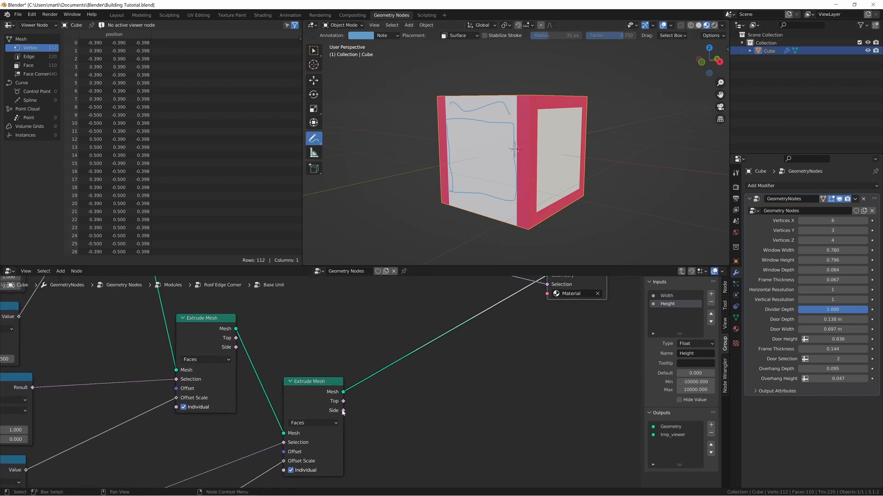
- Preview the second Extrude Mesh node's result and annotate an upward arrow and an outline above the cube's top face
{"action": "left_click_drag", "start_coordinate": [343, 410], "coordinate": [430, 371]}
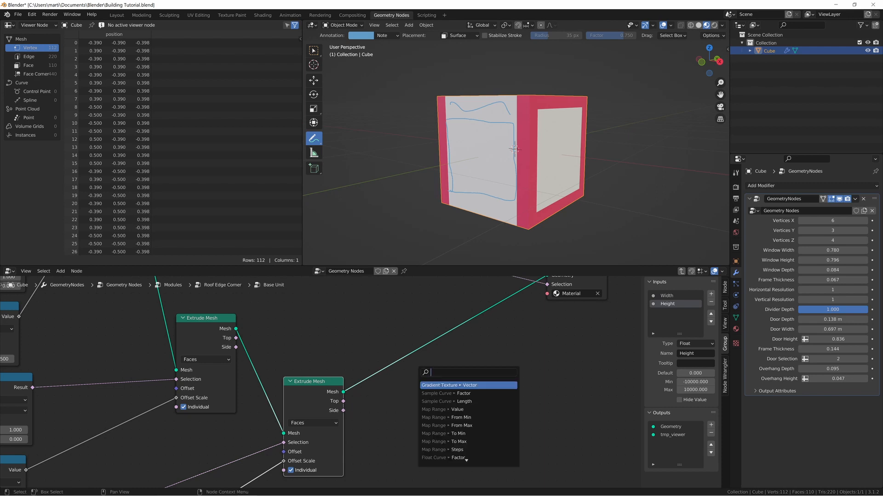
{"action": "left_click", "coordinate": [325, 392]}
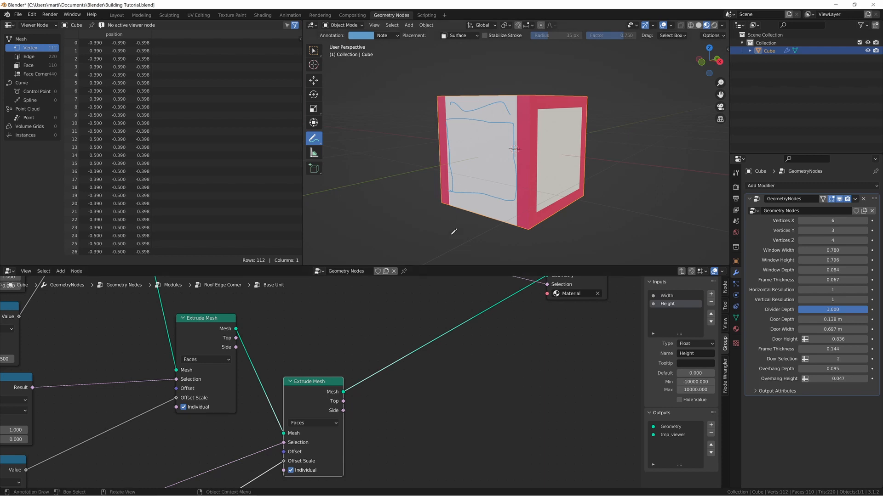
{"action": "left_click", "coordinate": [219, 323], "text": "ctrl+shift"}
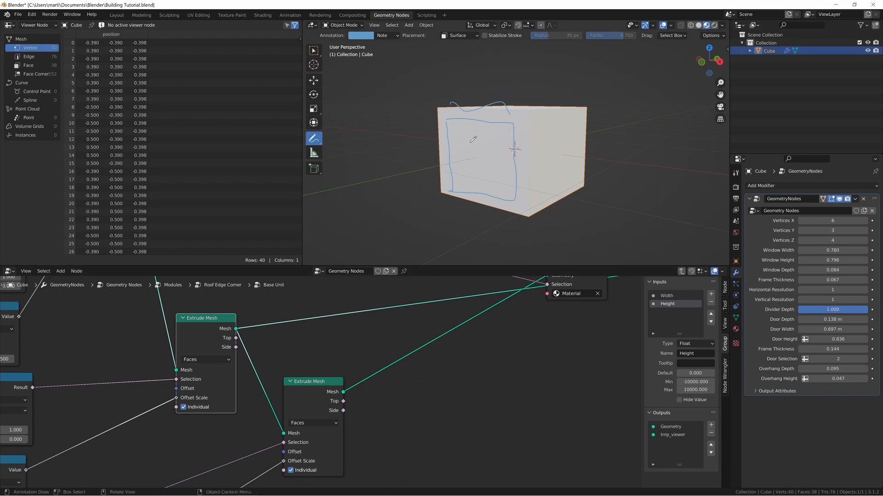
{"action": "middle_click_drag", "start_coordinate": [473, 141], "coordinate": [505, 137]}
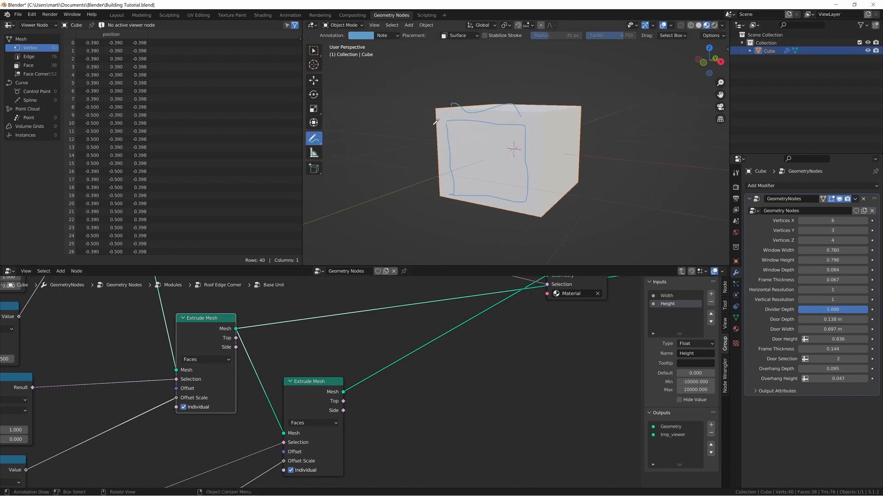
{"action": "middle_click_drag", "start_coordinate": [559, 148], "coordinate": [534, 155]}
{"action": "key", "text": "KP_7"}
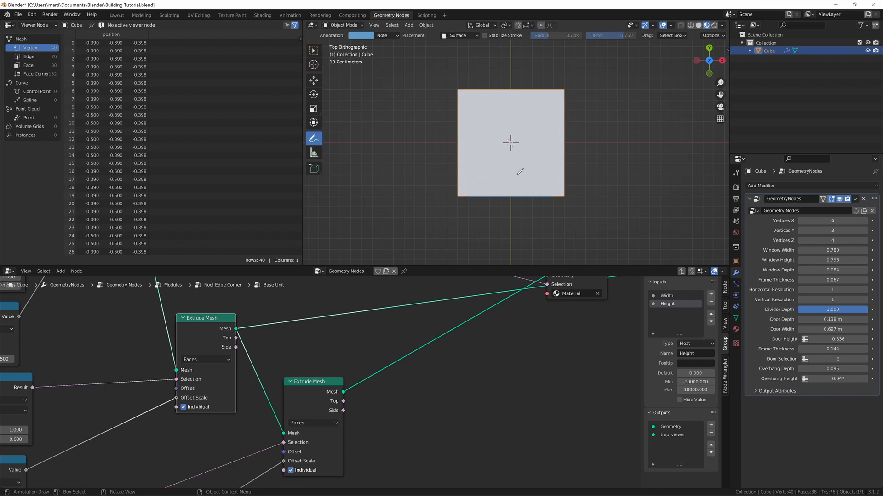
{"action": "middle_click_drag", "start_coordinate": [520, 171], "coordinate": [509, 112]}
{"action": "left_click_drag", "start_coordinate": [505, 114], "coordinate": [506, 94]}
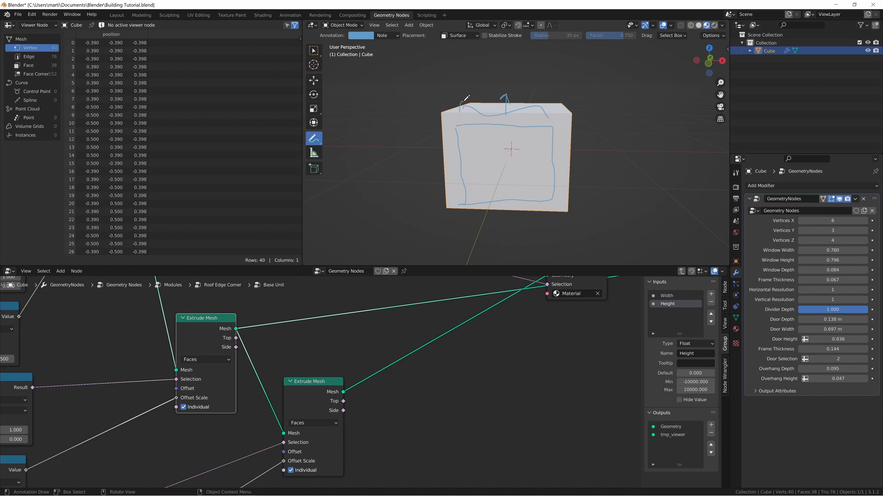
{"action": "mouse_move", "coordinate": [464, 102]}
{"action": "left_mouse_down"}
{"action": "mouse_move", "coordinate": [545, 99]}
{"action": "mouse_move", "coordinate": [552, 118]}
{"action": "left_mouse_up"}
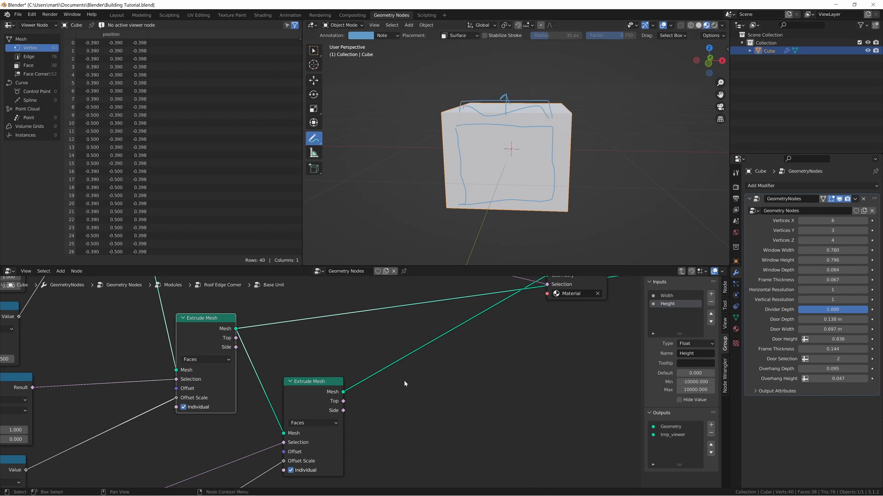
- Preview Set Material and link the third Extrude Mesh's Side output to its Selection in place of the existing link
{"action": "middle_click_drag", "start_coordinate": [404, 381], "coordinate": [346, 404]}
{"action": "left_click", "coordinate": [525, 293], "text": "ctrl+shift"}
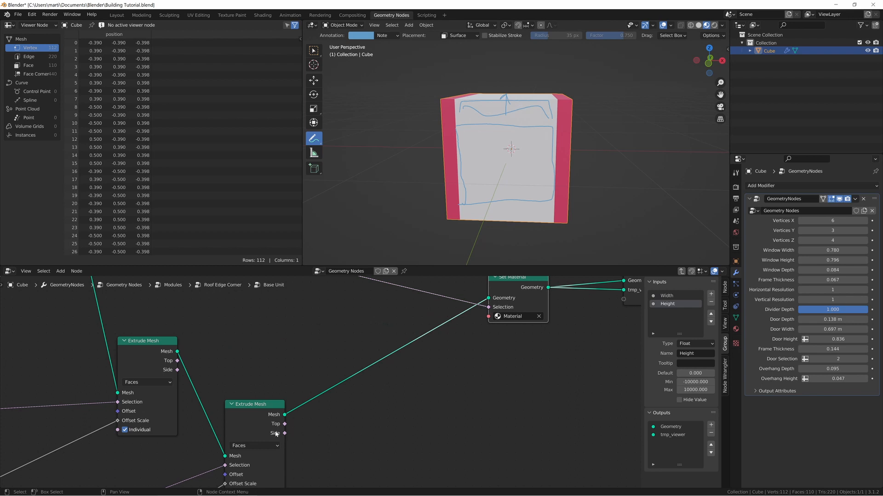
{"action": "left_click_drag", "start_coordinate": [284, 433], "coordinate": [498, 309]}
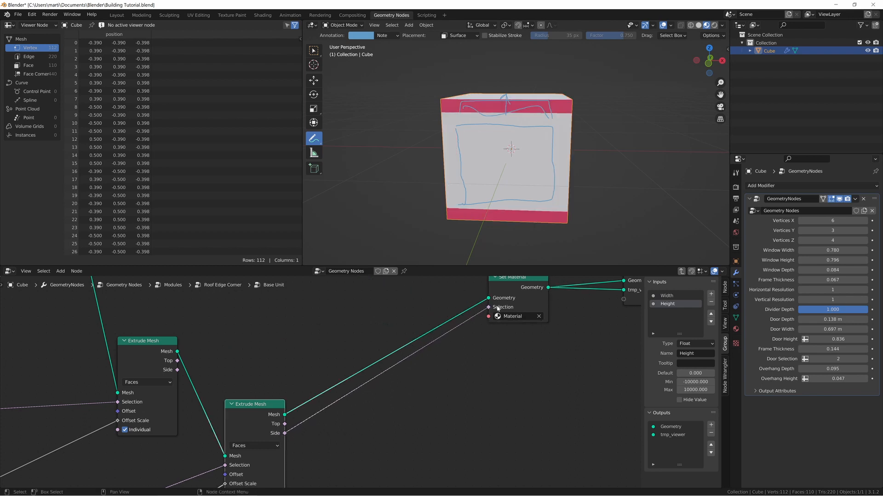
{"action": "middle_click_drag", "start_coordinate": [538, 118], "coordinate": [506, 127]}
{"action": "scroll", "coordinate": [320, 344], "scroll_direction": "down", "scroll_amount": 6}
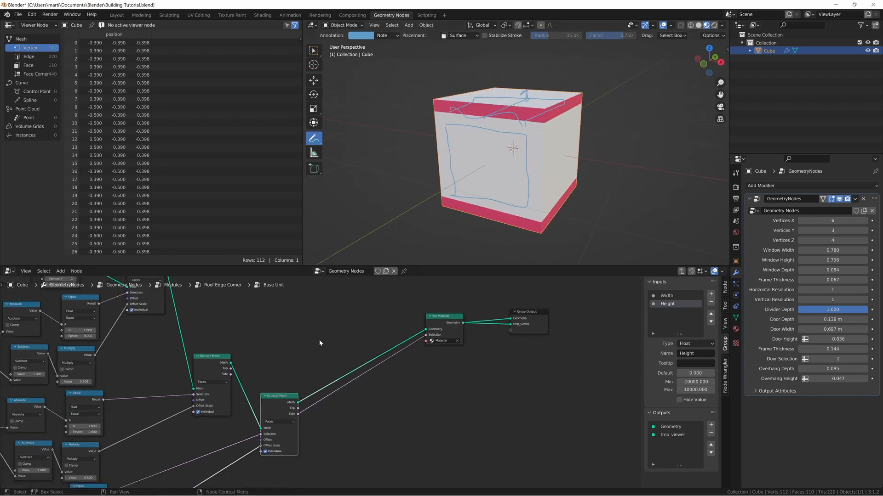
- Compare the coloured faces from the first and third Extrude Mesh Side selections by repeatedly undoing and redoing the link change
{"action": "key", "text": "ctrl+z"}
{"action": "key", "text": "ctrl+shift+z"}
{"action": "key", "text": "ctrl+z"}
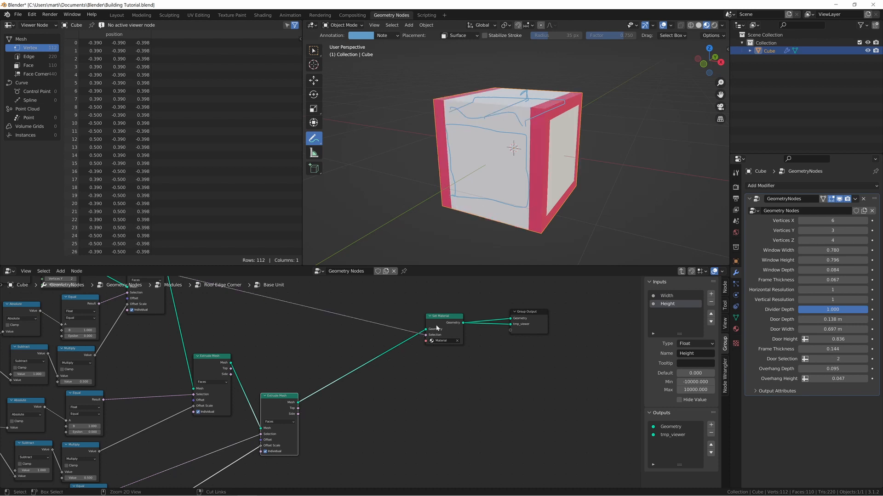
{"action": "key", "text": "ctrl+shift+z"}
{"action": "key", "text": "ctrl+z"}
{"action": "key", "text": "ctrl+shift+z"}
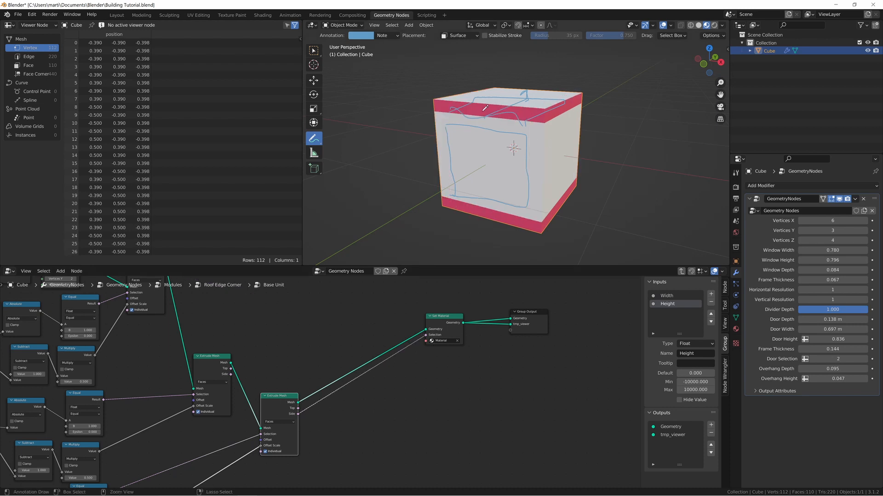
{"action": "key", "text": "ctrl+z"}
{"action": "key", "text": "ctrl+shift+z"}
{"action": "key", "text": "ctrl+z"}
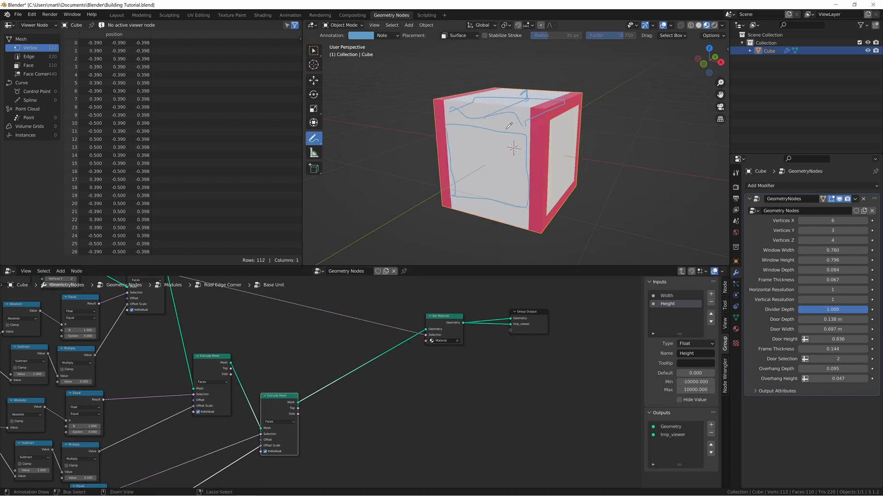
{"action": "key", "text": "ctrl+shift+z"}
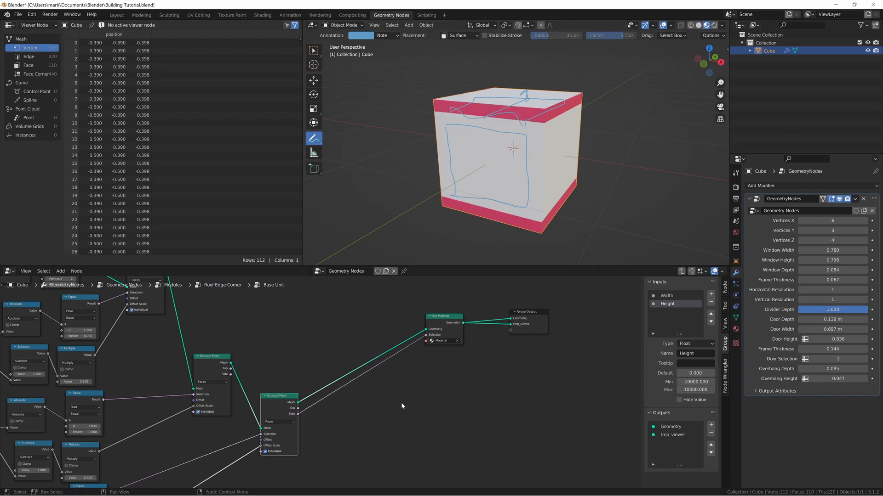
- Add a Boolean Math node in the empty space between the third Extrude Mesh node and Set Material
{"action": "key", "text": "shift+a"}
{"action": "type", "text": "s"}
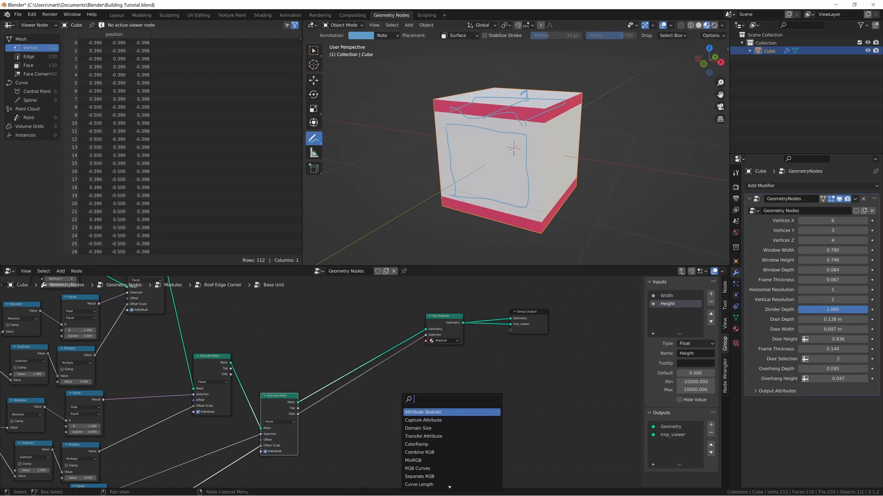
{"action": "type", "text": "boole"}
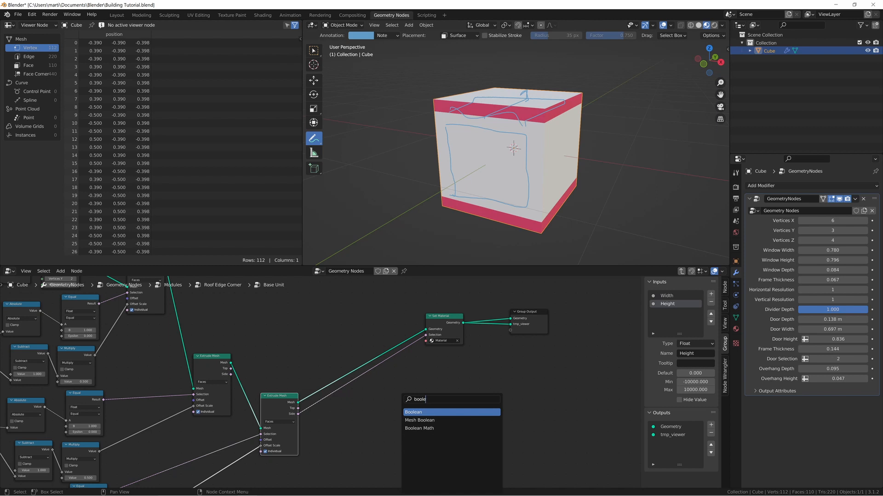
{"action": "key", "text": "Down"}
{"action": "key", "text": "Down"}
{"action": "key", "text": "Return"}
{"action": "left_click", "coordinate": [401, 403]}
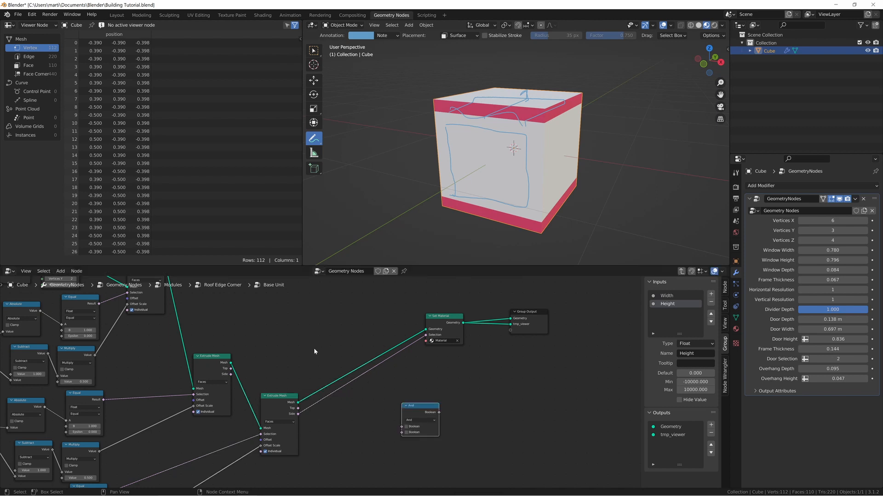
- Link the Side outputs of the first and third Extrude Mesh nodes to the Boolean Math node's two inputs
{"action": "middle_click_drag", "start_coordinate": [313, 348], "coordinate": [345, 403]}
{"action": "left_click_drag", "start_coordinate": [197, 327], "coordinate": [432, 465]}
{"action": "left_click_drag", "start_coordinate": [331, 452], "coordinate": [364, 352]}
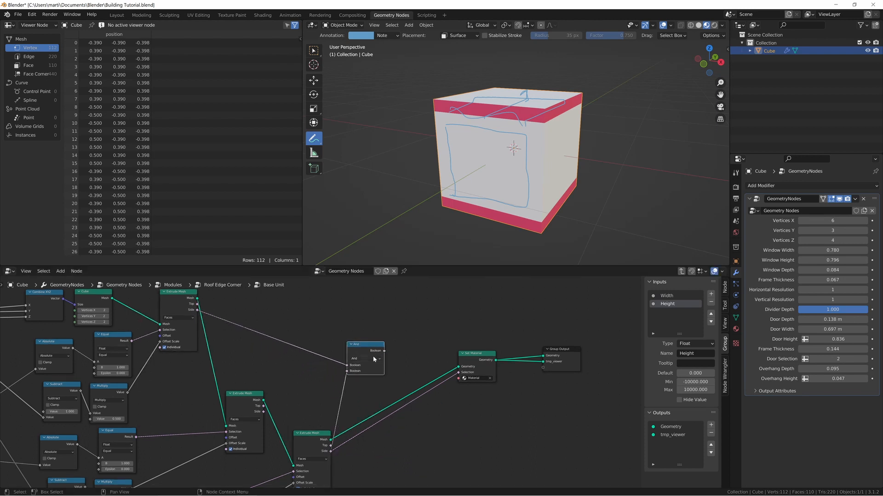
{"action": "left_click", "coordinate": [375, 359]}
{"action": "left_click", "coordinate": [370, 365]}
{"action": "scroll", "coordinate": [363, 374], "scroll_direction": "up", "scroll_amount": 10}
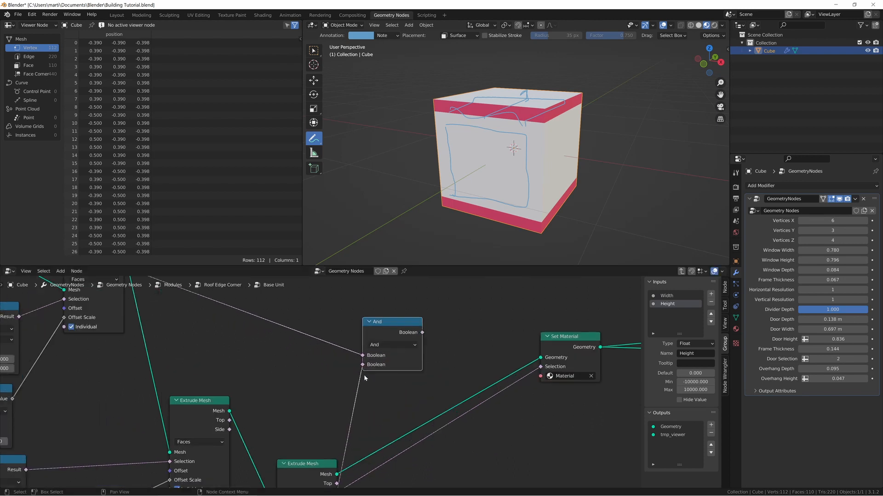
- Link the Boolean Math output to Set Material's Selection and set its operation to Nor
{"action": "left_click", "coordinate": [431, 332]}
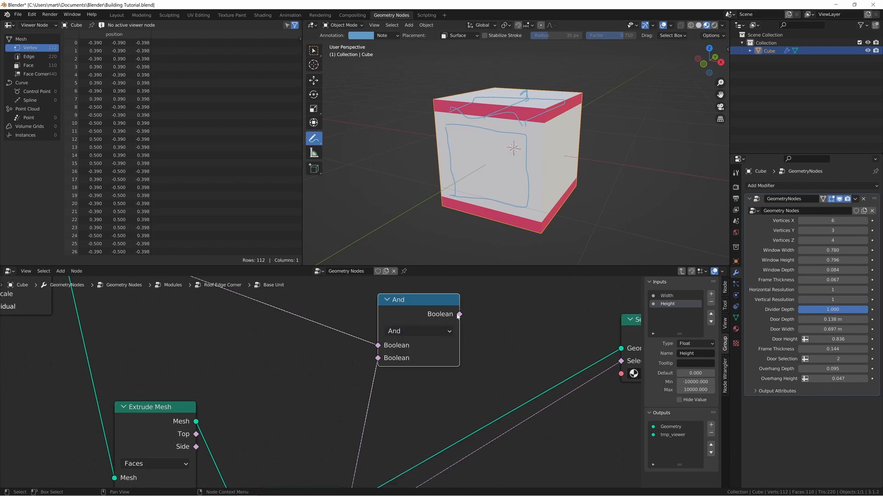
{"action": "left_click_drag", "start_coordinate": [459, 315], "coordinate": [621, 361]}
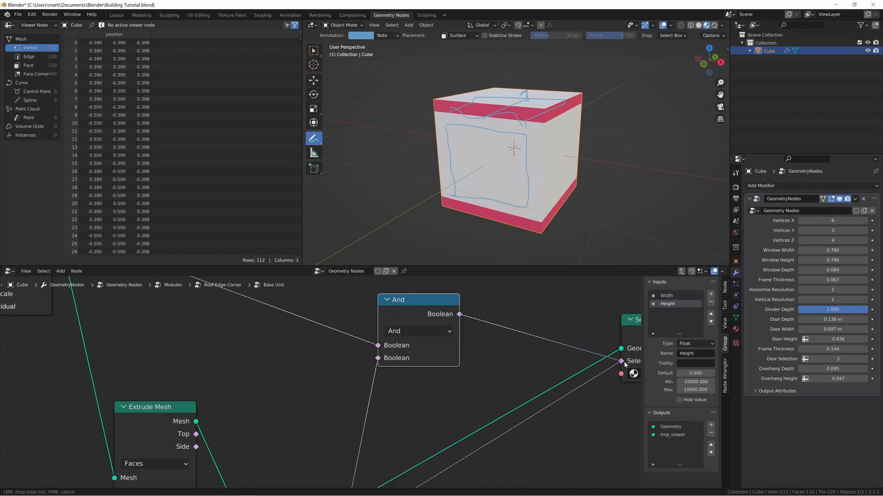
{"action": "left_click", "coordinate": [430, 335]}
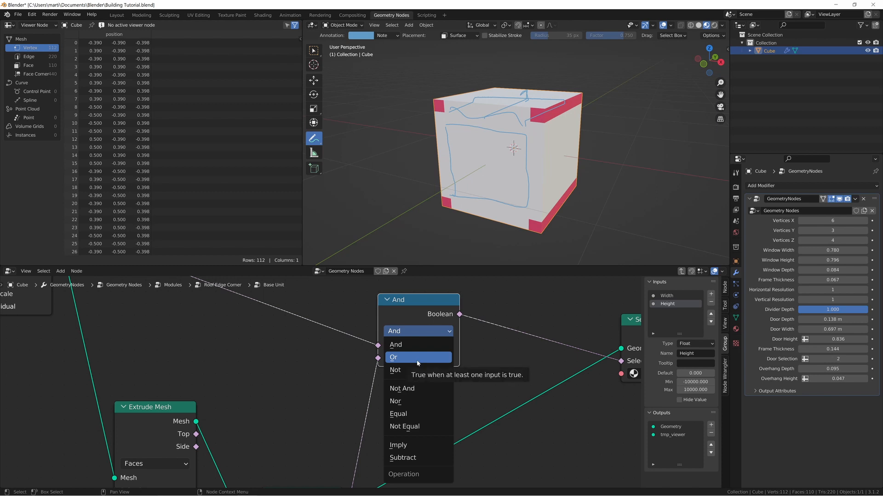
{"action": "left_click", "coordinate": [406, 402]}
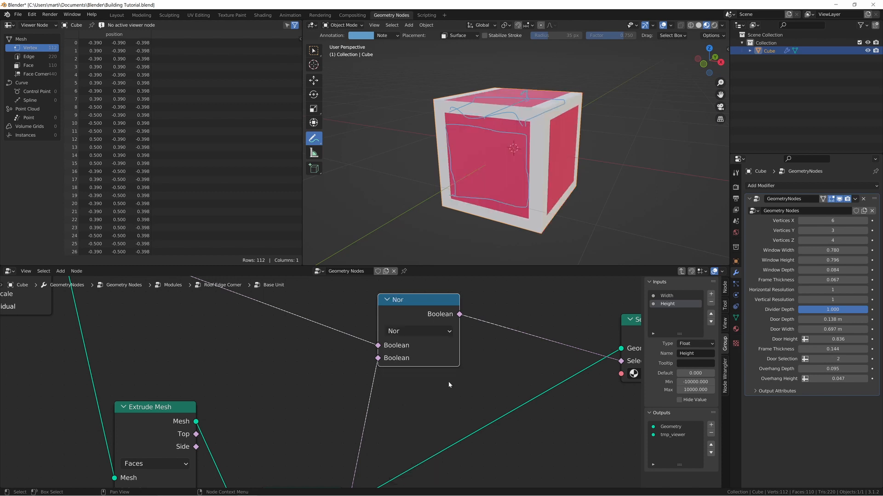
- Erase the existing annotations from the cube with the Annotate Eraser
{"action": "middle_click_drag", "start_coordinate": [414, 177], "coordinate": [453, 106]}
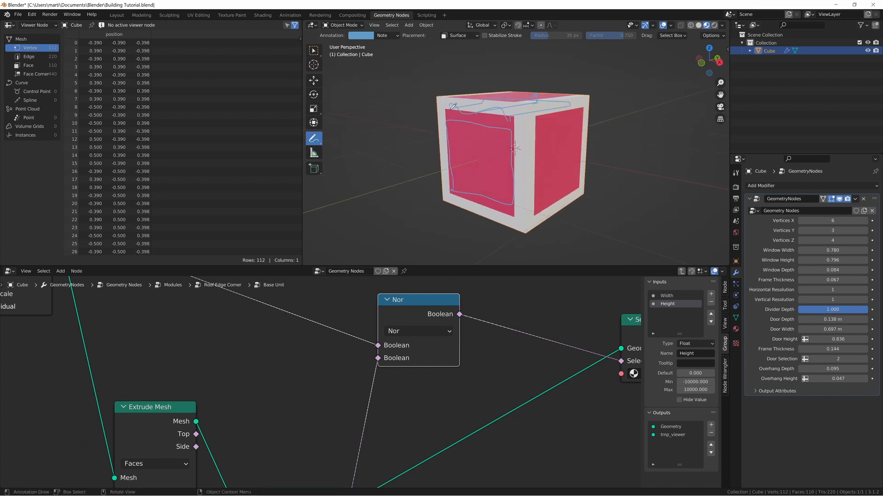
{"action": "key", "text": "shift+space"}
{"action": "left_click", "coordinate": [473, 113]}
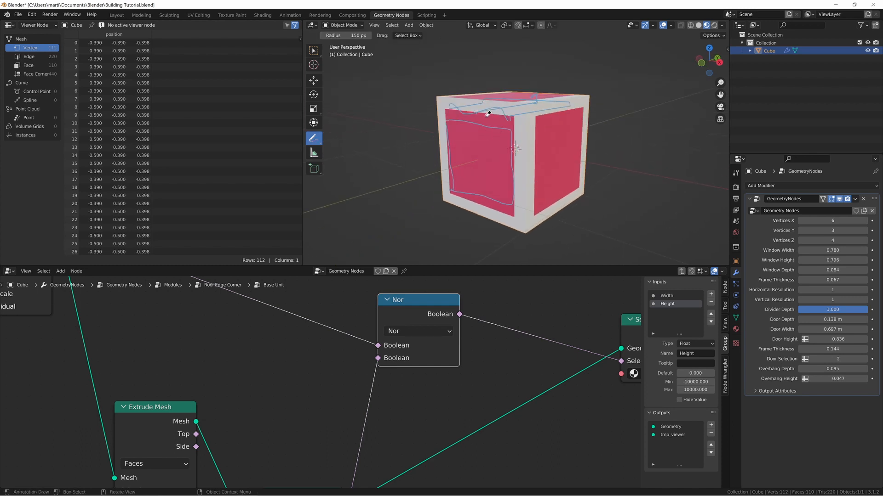
{"action": "mouse_move", "coordinate": [484, 115]}
{"action": "left_mouse_down"}
{"action": "mouse_move", "coordinate": [571, 114]}
{"action": "mouse_move", "coordinate": [591, 145]}
{"action": "left_mouse_up"}
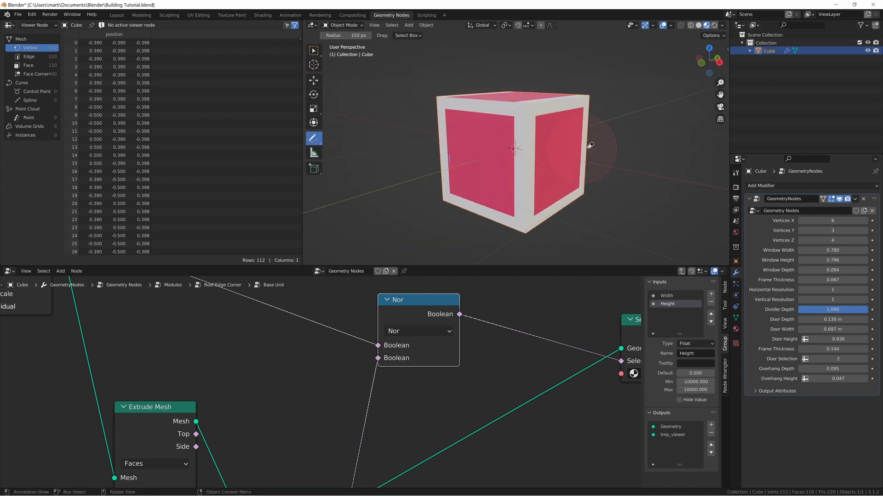
- Annotate freehand marks on two adjacent coloured side faces and on the cube's top face
{"action": "key", "text": "shift+space"}
{"action": "left_click", "coordinate": [495, 143]}
{"action": "mouse_move", "coordinate": [450, 127]}
{"action": "left_mouse_down"}
{"action": "mouse_move", "coordinate": [499, 196]}
{"action": "mouse_move", "coordinate": [490, 139]}
{"action": "left_mouse_up"}
{"action": "mouse_move", "coordinate": [572, 143]}
{"action": "left_mouse_down"}
{"action": "mouse_move", "coordinate": [555, 168]}
{"action": "mouse_move", "coordinate": [572, 146]}
{"action": "left_mouse_up"}
{"action": "middle_click_drag", "start_coordinate": [525, 111], "coordinate": [515, 100]}
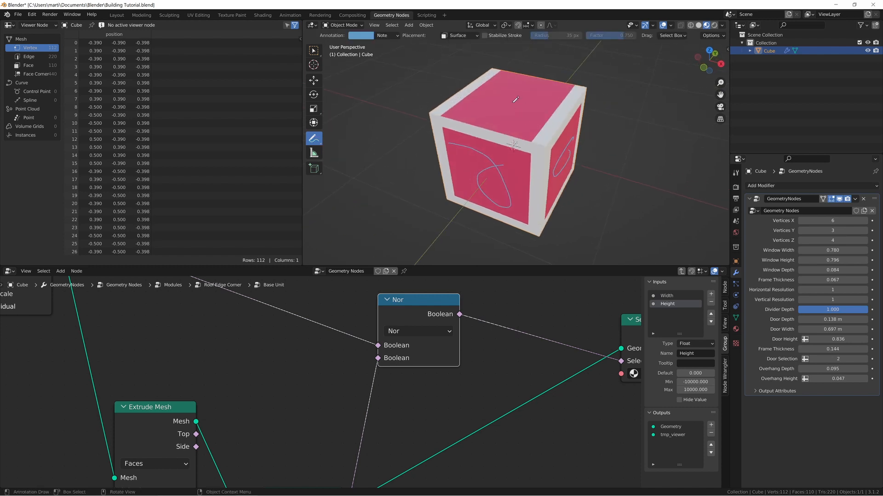
{"action": "mouse_move", "coordinate": [508, 82]}
{"action": "left_mouse_down"}
{"action": "mouse_move", "coordinate": [530, 122]}
{"action": "mouse_move", "coordinate": [488, 117]}
{"action": "left_mouse_up"}
- Annotate freehand crosses on the cube's remaining coloured faces
{"action": "middle_click_drag", "start_coordinate": [490, 115], "coordinate": [601, 100]}
{"action": "left_click_drag", "start_coordinate": [499, 147], "coordinate": [526, 189]}
{"action": "middle_click_drag", "start_coordinate": [520, 158], "coordinate": [493, 180]}
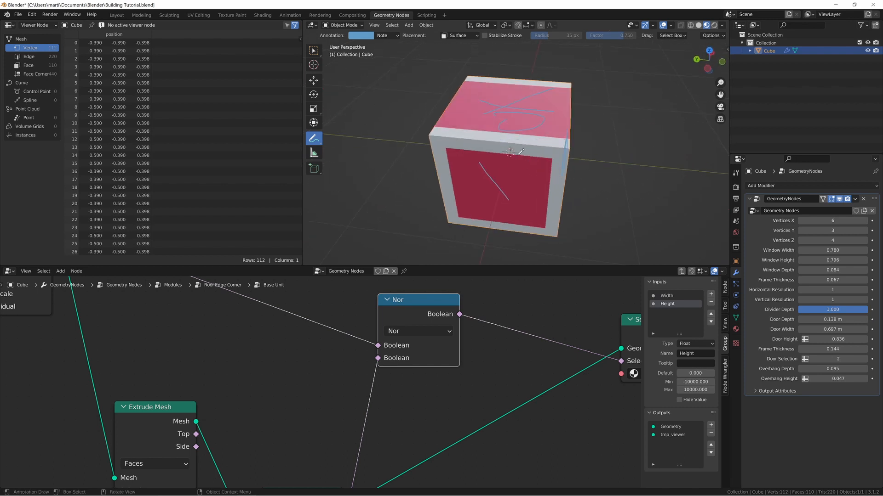
{"action": "left_click_drag", "start_coordinate": [518, 155], "coordinate": [479, 192]}
{"action": "middle_click_drag", "start_coordinate": [476, 184], "coordinate": [544, 149]}
{"action": "mouse_move", "coordinate": [486, 131]}
{"action": "left_mouse_down"}
{"action": "mouse_move", "coordinate": [500, 164]}
{"action": "mouse_move", "coordinate": [466, 184]}
{"action": "left_mouse_up"}
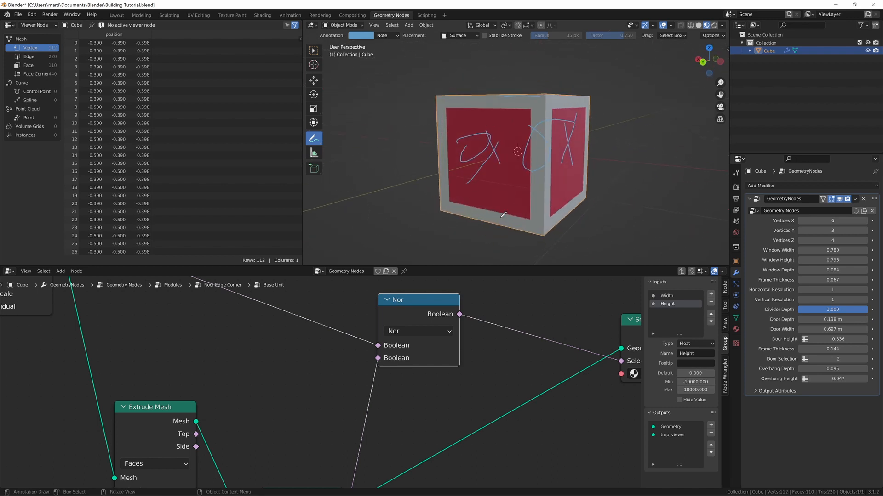
{"action": "middle_click_drag", "start_coordinate": [503, 215], "coordinate": [491, 118]}
{"action": "left_click_drag", "start_coordinate": [500, 130], "coordinate": [529, 167]}
{"action": "left_click_drag", "start_coordinate": [536, 134], "coordinate": [490, 166]}
{"action": "mouse_move", "coordinate": [499, 160]}
{"action": "middle_mouse_down"}
{"action": "mouse_move", "coordinate": [468, 169]}
{"action": "mouse_move", "coordinate": [444, 211]}
{"action": "mouse_move", "coordinate": [451, 218]}
{"action": "middle_mouse_up"}
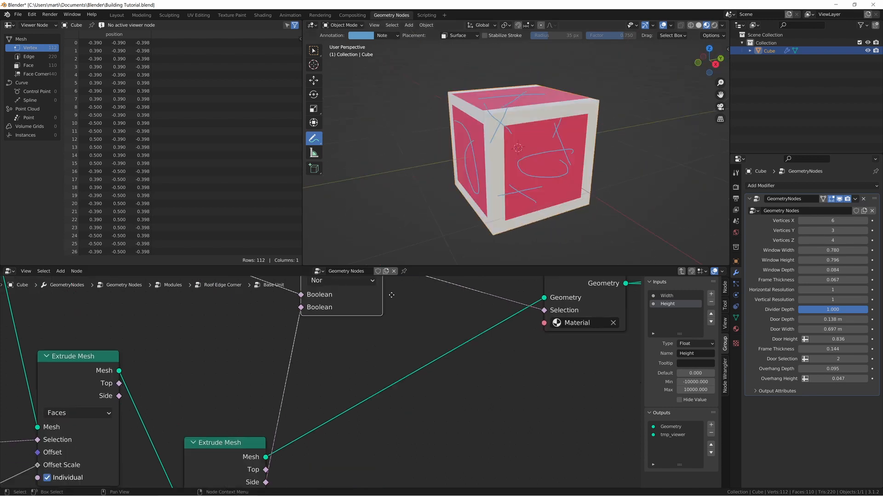
- Move the second Extrude Mesh node slightly upward in the node layout
{"action": "middle_click_drag", "start_coordinate": [391, 296], "coordinate": [317, 308]}
{"action": "scroll", "coordinate": [404, 337], "scroll_direction": "down", "scroll_amount": 6}
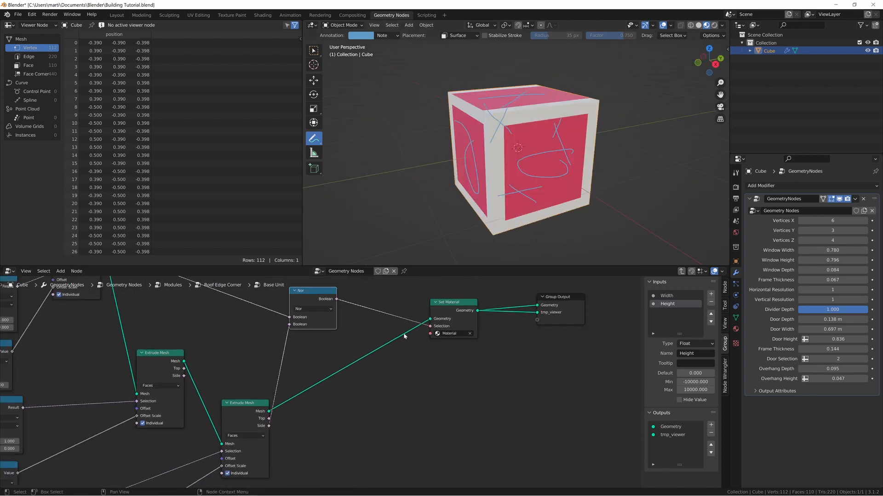
{"action": "left_click_drag", "start_coordinate": [160, 360], "coordinate": [159, 350]}
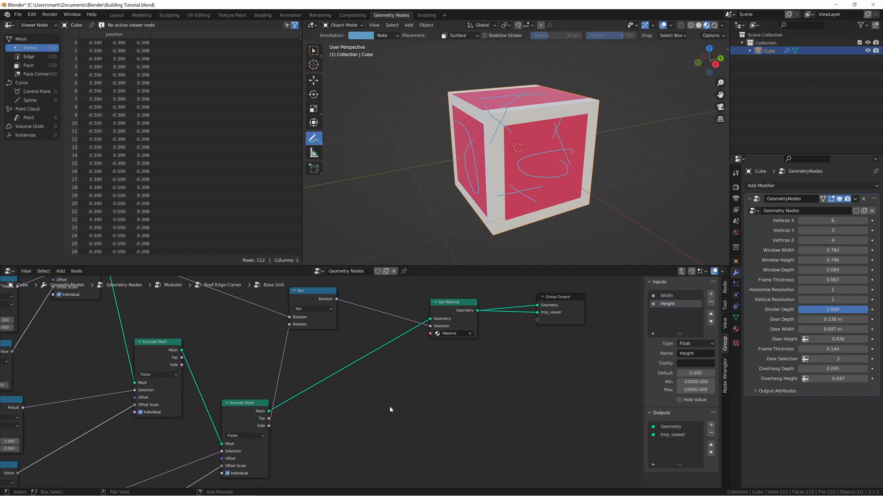
{"action": "key", "text": "shift+a"}
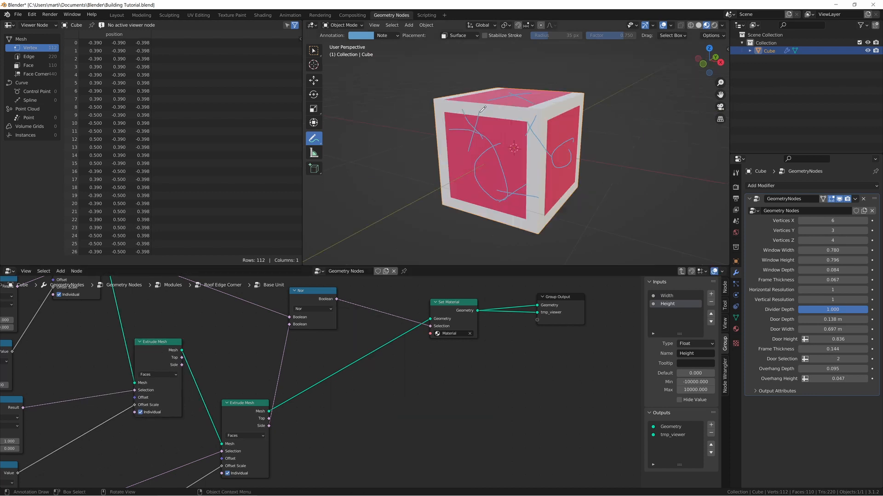
{"action": "middle_click_drag", "start_coordinate": [497, 105], "coordinate": [521, 127]}
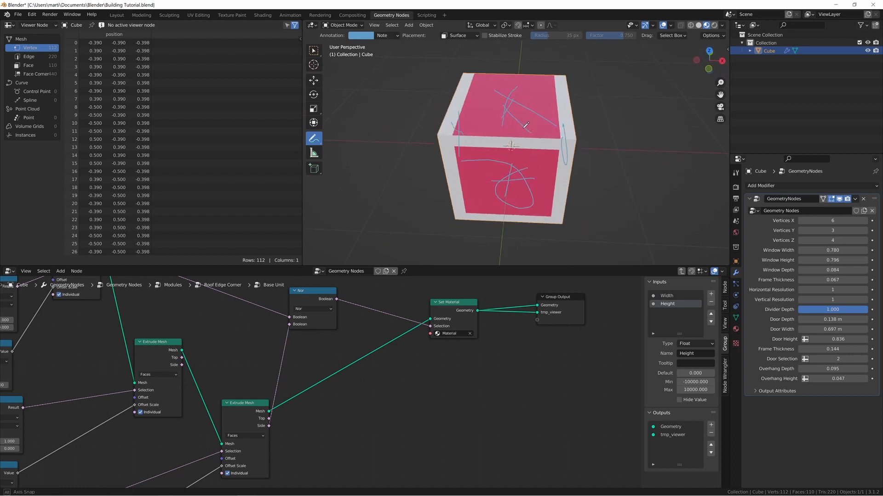
{"action": "middle_click_drag", "start_coordinate": [447, 94], "coordinate": [490, 97]}
{"action": "middle_click_drag", "start_coordinate": [455, 149], "coordinate": [524, 130]}
{"action": "middle_click_drag", "start_coordinate": [467, 176], "coordinate": [516, 129]}
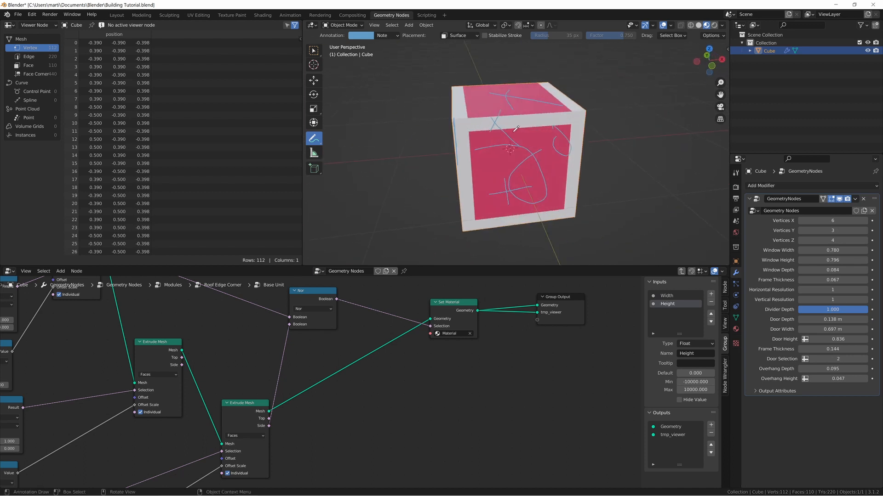
{"action": "mouse_move", "coordinate": [531, 175]}
{"action": "middle_mouse_down"}
{"action": "mouse_move", "coordinate": [515, 159]}
{"action": "mouse_move", "coordinate": [454, 157]}
{"action": "mouse_move", "coordinate": [476, 189]}
{"action": "mouse_move", "coordinate": [462, 236]}
{"action": "middle_mouse_up"}
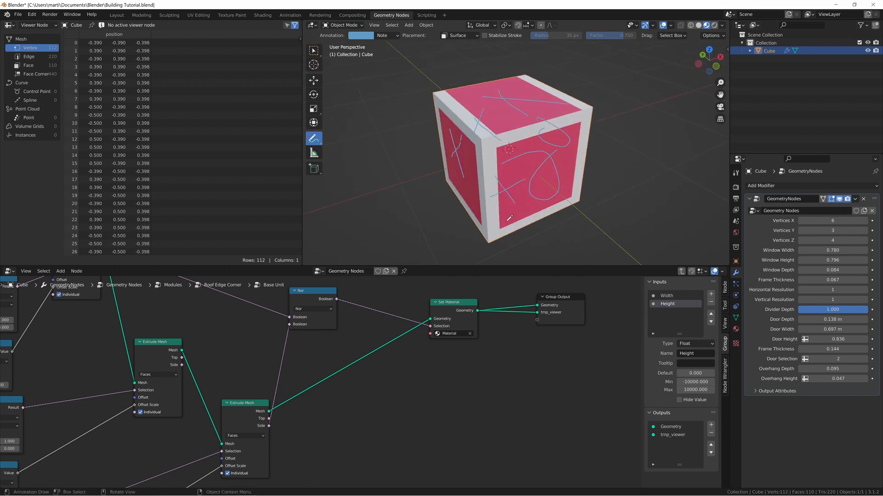
- Add a Normal node below the third Extrude Mesh node
{"action": "middle_click_drag", "start_coordinate": [463, 381], "coordinate": [453, 377]}
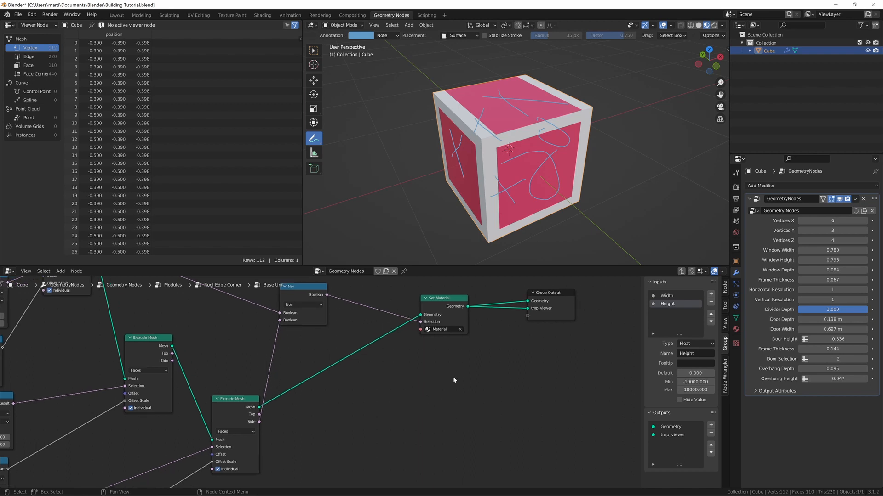
{"action": "middle_click_drag", "start_coordinate": [393, 414], "coordinate": [439, 357]}
{"action": "key", "text": "shift+a"}
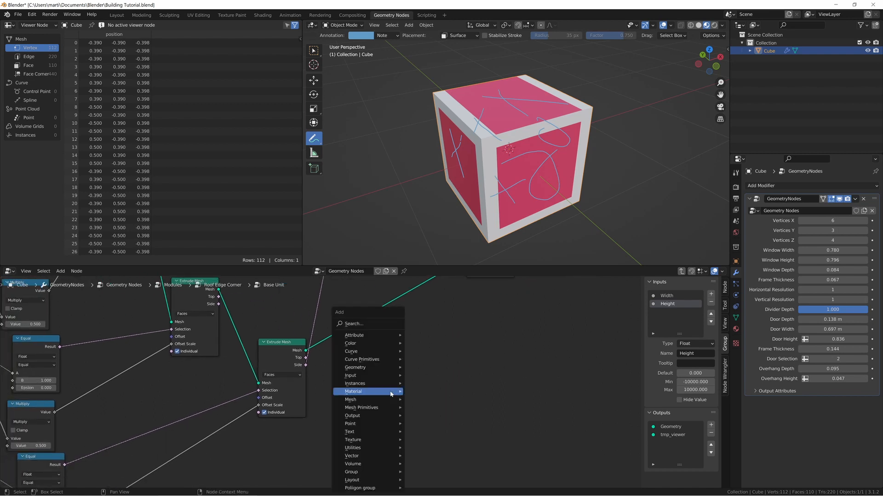
{"action": "type", "text": "s"}
{"action": "type", "text": "normal"}
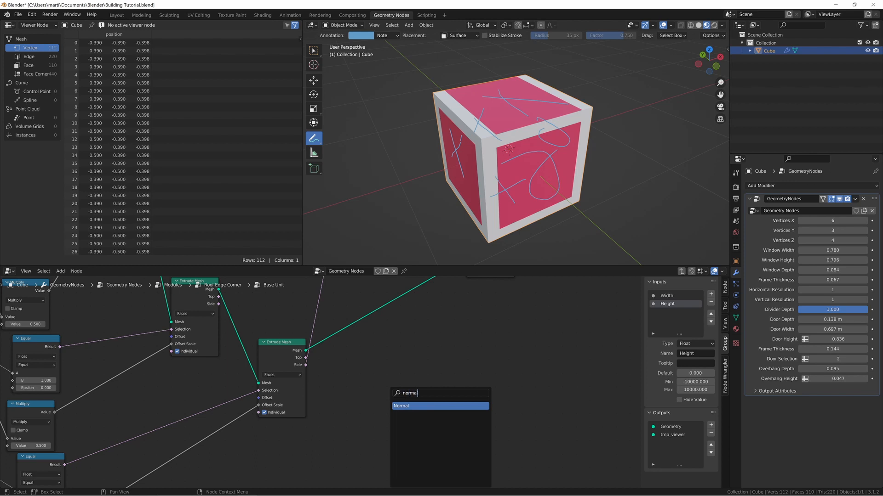
{"action": "key", "text": "Return"}
{"action": "left_click", "coordinate": [248, 459]}
- Add a Separate XYZ node and link the Normal output to its Vector input
{"action": "key", "text": "shift+a"}
{"action": "type", "text": "s"}
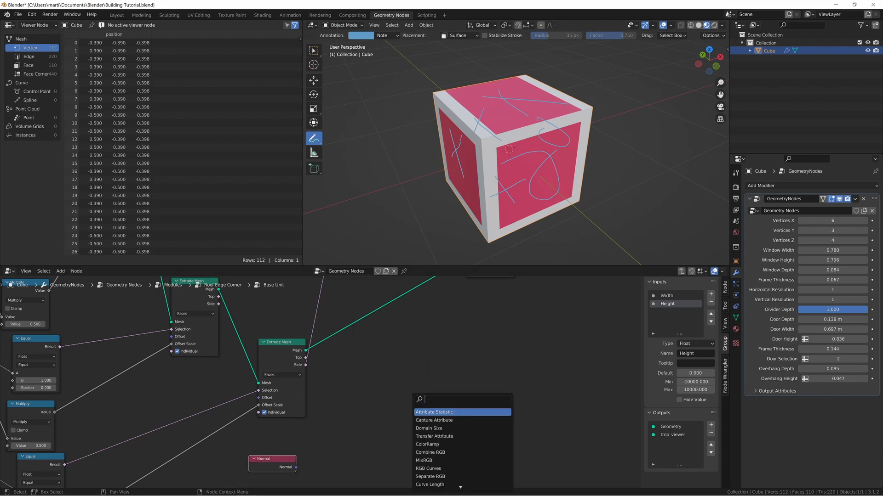
{"action": "type", "text": "sepa"}
{"action": "key", "text": "Down"}
{"action": "key", "text": "Return"}
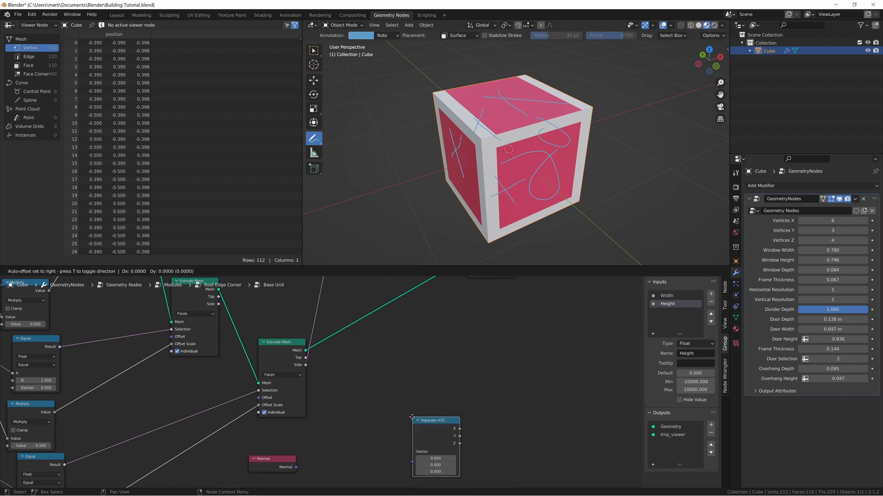
{"action": "left_click", "coordinate": [357, 418]}
{"action": "right_click_drag", "start_coordinate": [277, 457], "coordinate": [379, 437], "text": "alt"}
- Add a Compare node and link Separate XYZ's X output to its A input
{"action": "middle_click_drag", "start_coordinate": [465, 404], "coordinate": [460, 376]}
{"action": "key", "text": "shift+a"}
{"action": "type", "text": "s"}
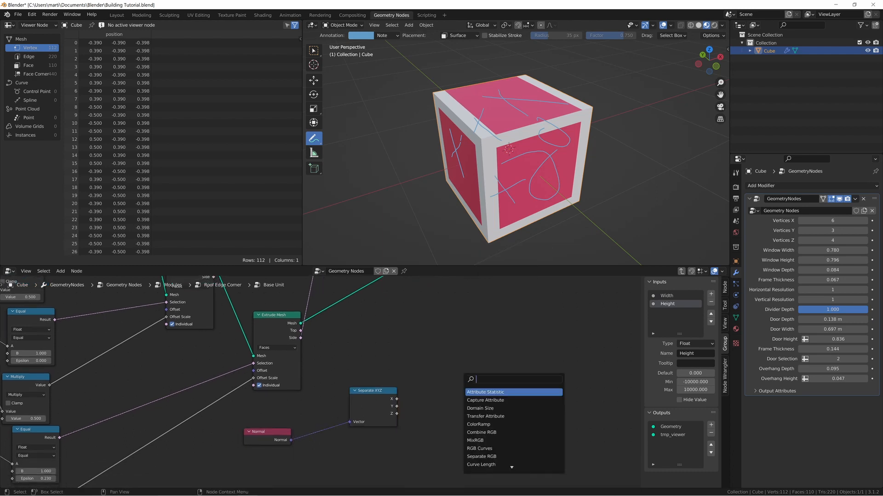
{"action": "type", "text": "compa"}
{"action": "key", "text": "Return"}
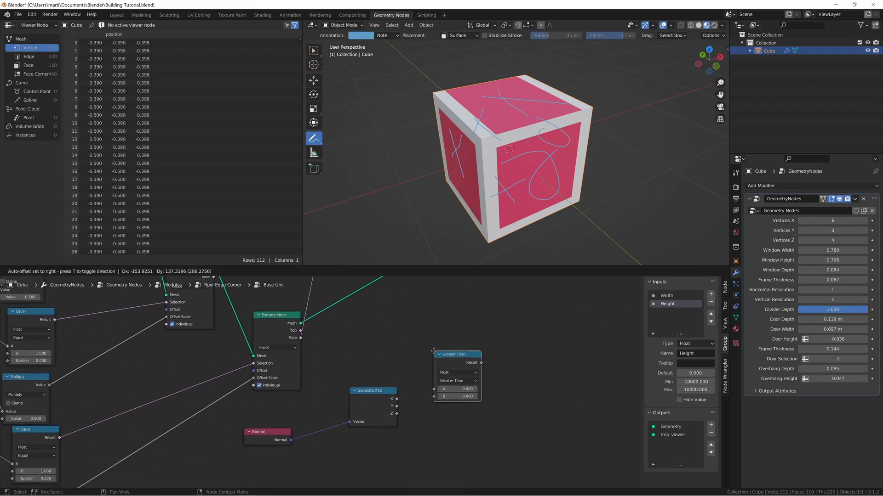
{"action": "left_click", "coordinate": [434, 352]}
{"action": "middle_click_drag", "start_coordinate": [495, 177], "coordinate": [634, 159]}
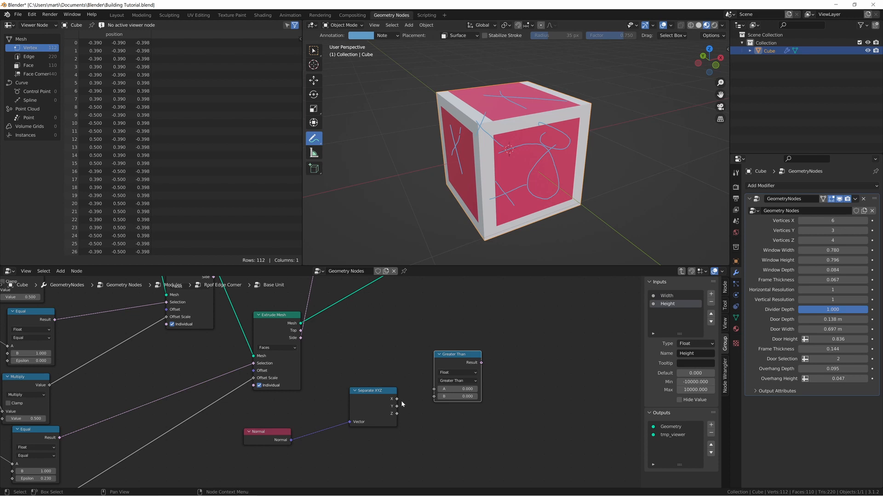
{"action": "left_click_drag", "start_coordinate": [391, 404], "coordinate": [384, 324]}
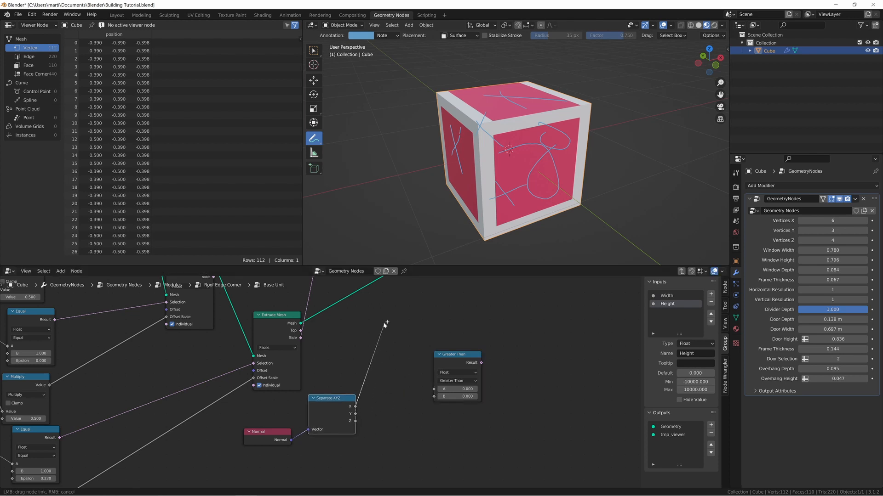
{"action": "left_click_drag", "start_coordinate": [384, 374], "coordinate": [423, 358]}
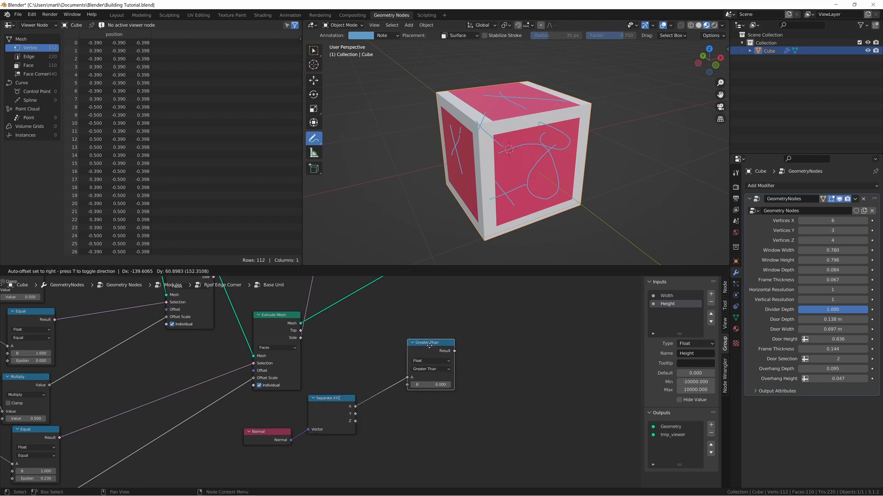
- Set the Compare node's operation to Not Equal and its B value to -1.000
{"action": "left_click", "coordinate": [426, 370]}
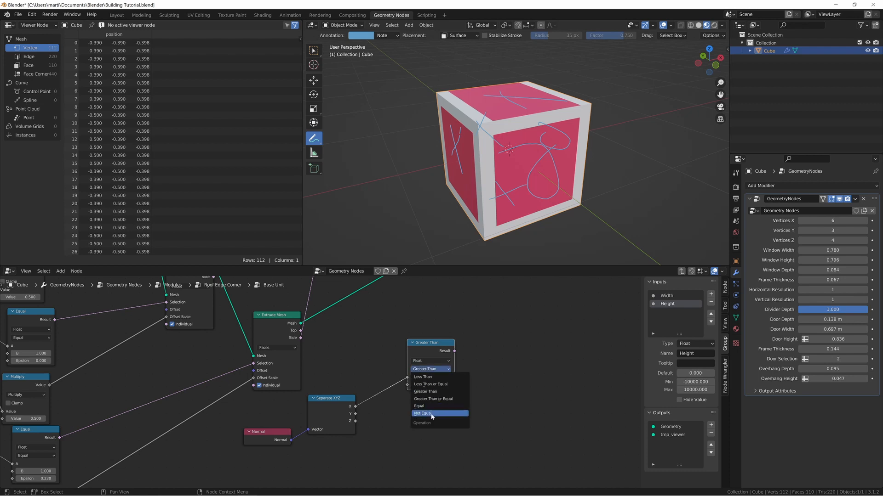
{"action": "left_click", "coordinate": [432, 416]}
{"action": "left_click", "coordinate": [431, 385]}
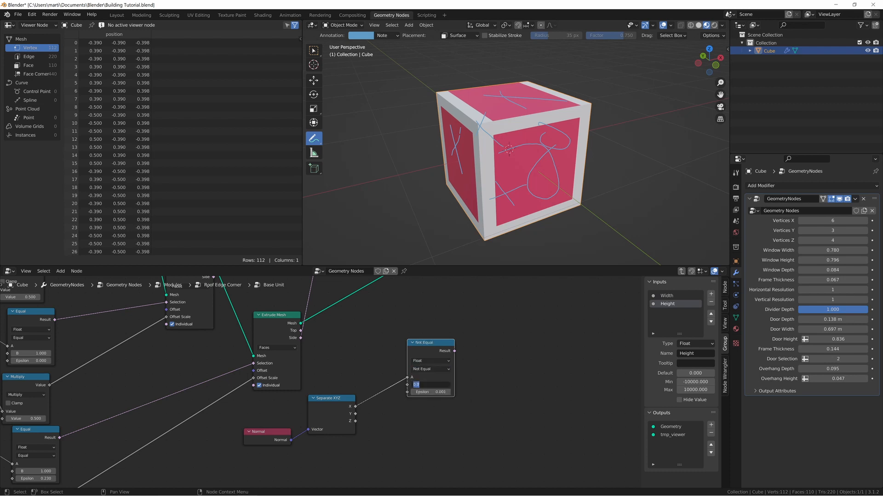
{"action": "key", "text": "Return"}
{"action": "middle_click_drag", "start_coordinate": [472, 323], "coordinate": [411, 319]}
{"action": "middle_click_drag", "start_coordinate": [478, 221], "coordinate": [465, 250]}
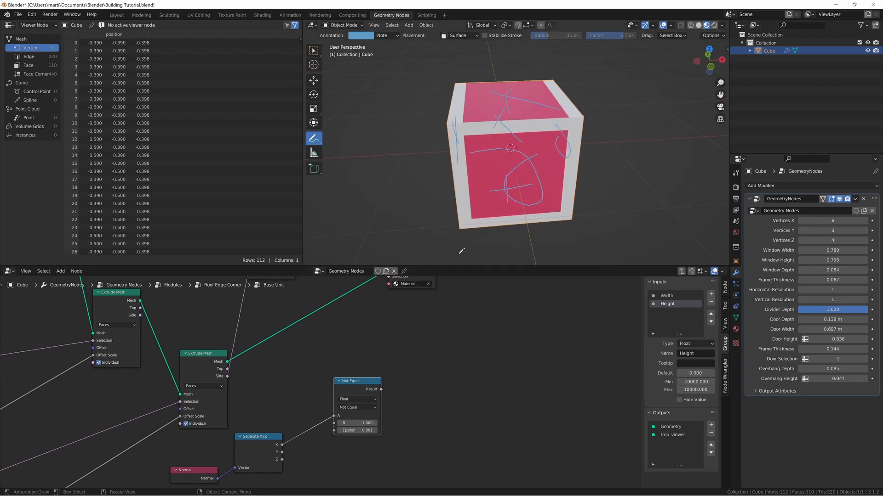
{"action": "middle_click_drag", "start_coordinate": [509, 145], "coordinate": [470, 150]}
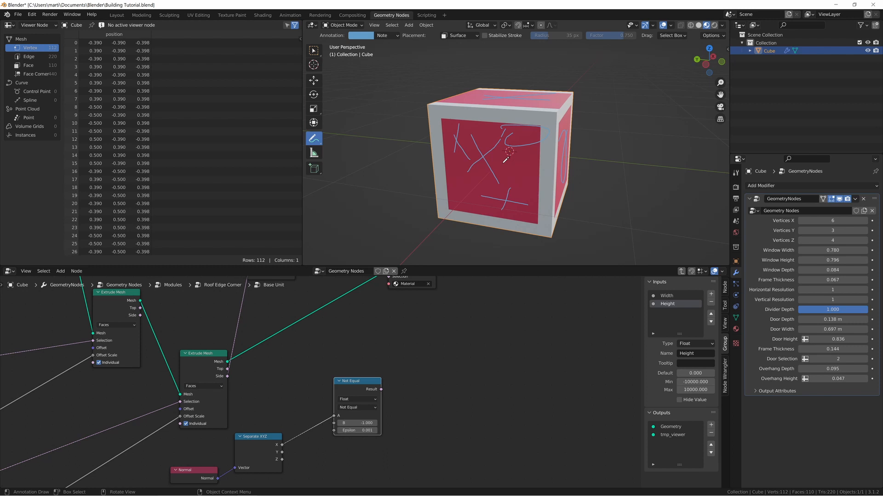
{"action": "middle_click_drag", "start_coordinate": [506, 160], "coordinate": [460, 166]}
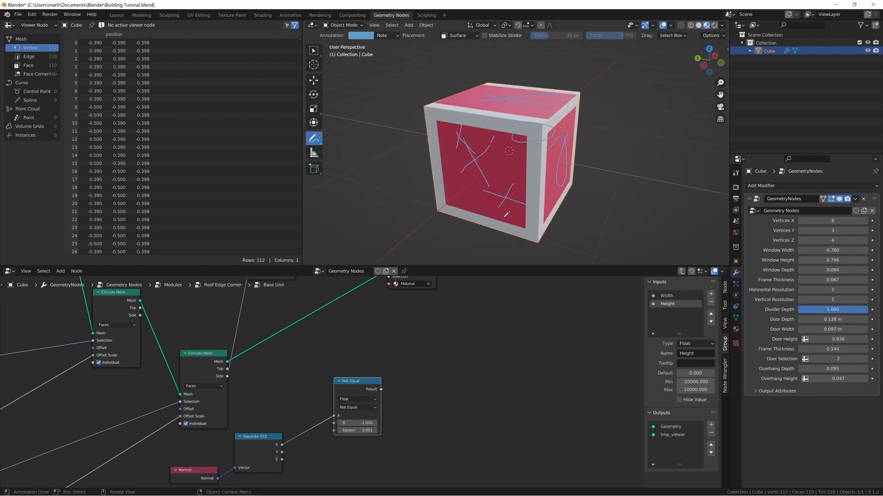
{"action": "middle_click_drag", "start_coordinate": [480, 428], "coordinate": [466, 348]}
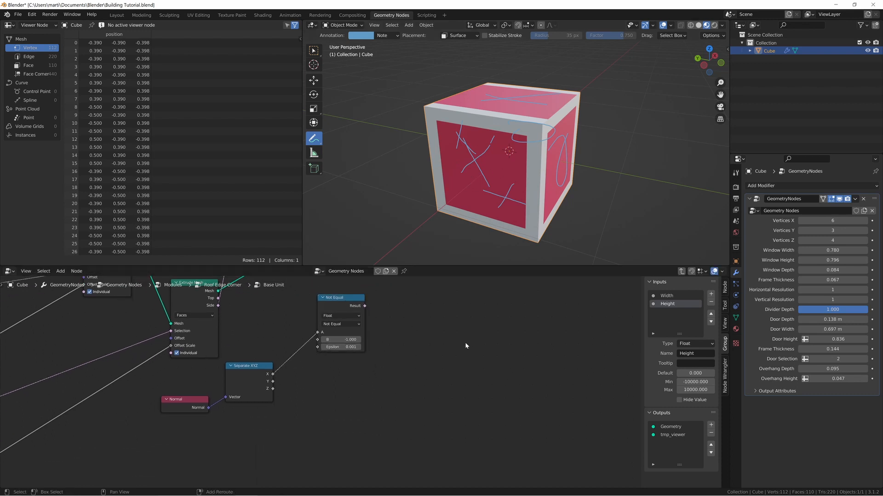
{"action": "key", "text": "shift+a"}
{"action": "left_click", "coordinate": [464, 342]}
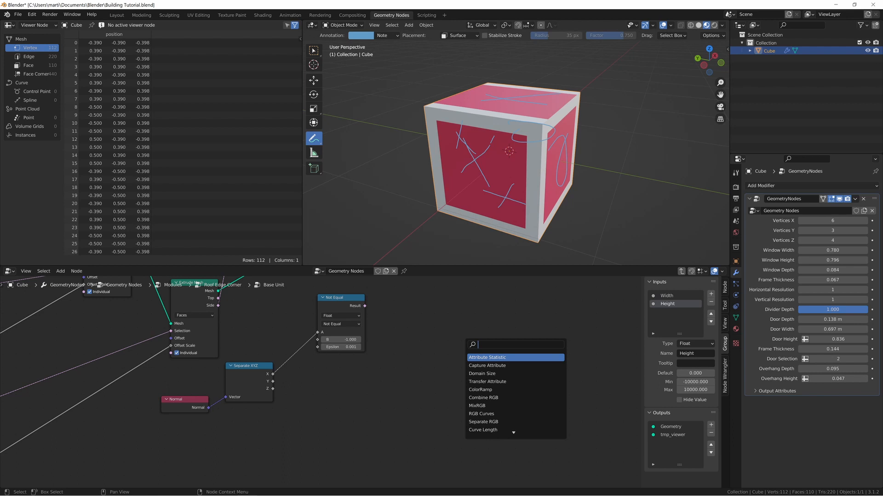
{"action": "key", "text": "Escape"}
- Duplicate the Not Equal node twice and place both copies below the original
{"action": "left_click", "coordinate": [337, 299]}
{"action": "key", "text": "shift+d"}
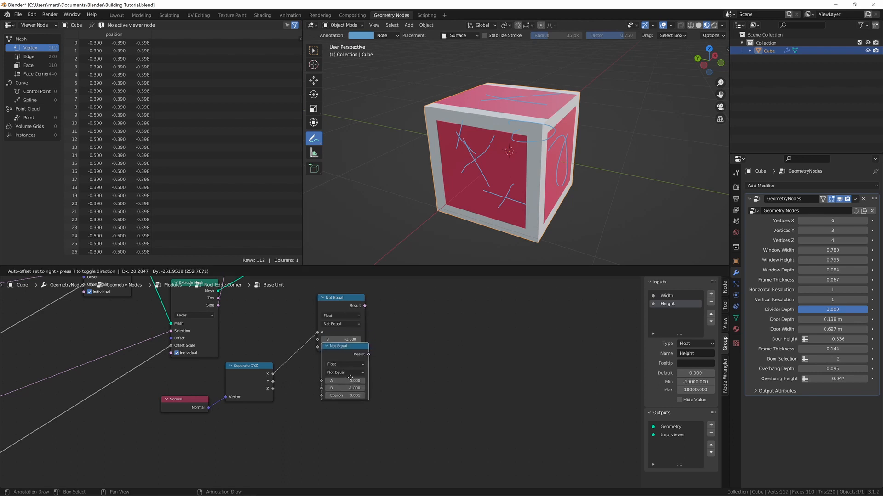
{"action": "left_click", "coordinate": [345, 363]}
{"action": "key", "text": "shift+d"}
{"action": "left_click", "coordinate": [329, 424]}
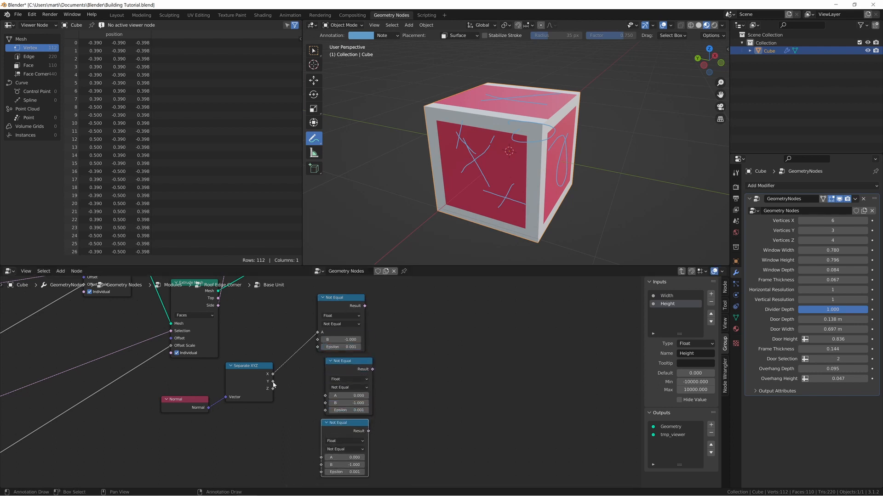
- Link Separate XYZ's Y and Z outputs to the A inputs of the second and third Not Equal nodes, making room before the third
{"action": "left_click_drag", "start_coordinate": [273, 381], "coordinate": [325, 395]}
{"action": "left_click_drag", "start_coordinate": [273, 389], "coordinate": [322, 457]}
{"action": "left_click_drag", "start_coordinate": [337, 424], "coordinate": [411, 427]}
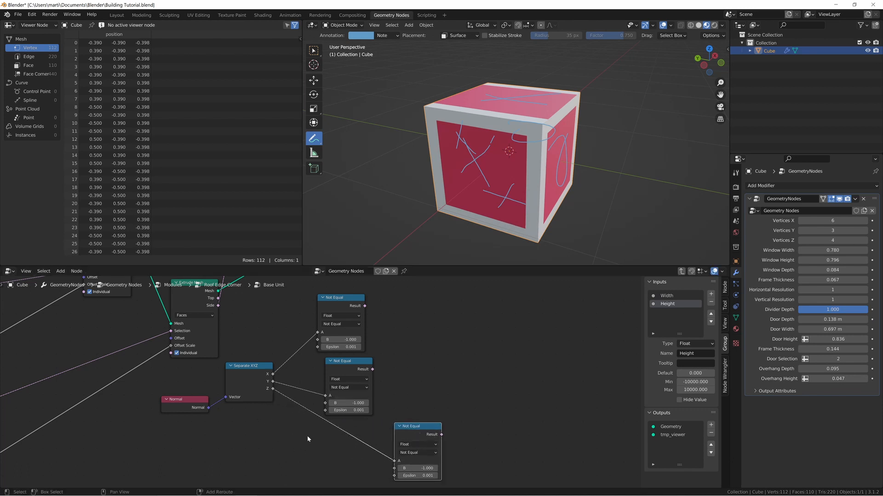
- Insert a Math node into the link between Separate XYZ's Z output and the third Not Equal node
{"action": "key", "text": "shift+a"}
{"action": "type", "text": "scomp"}
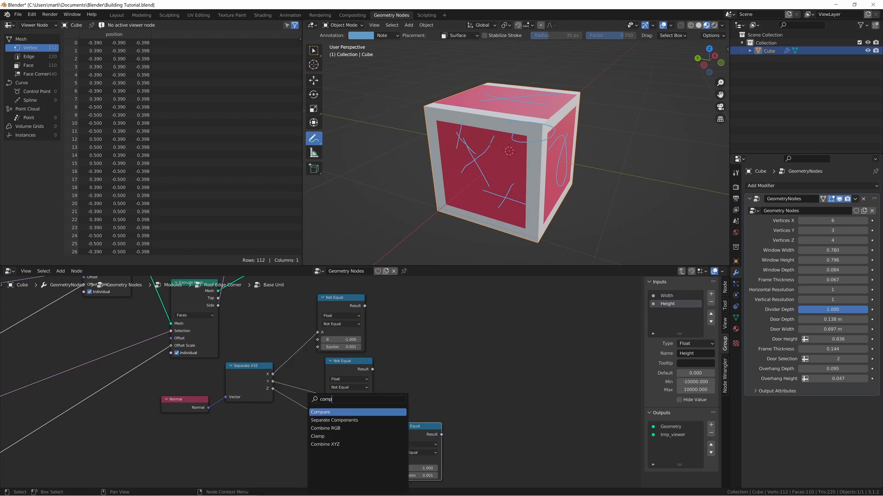
{"action": "key", "text": "BackSpace"}
{"action": "key", "text": "BackSpace"}
{"action": "key", "text": "BackSpace"}
{"action": "key", "text": "BackSpace"}
{"action": "type", "text": "math"}
{"action": "key", "text": "Return"}
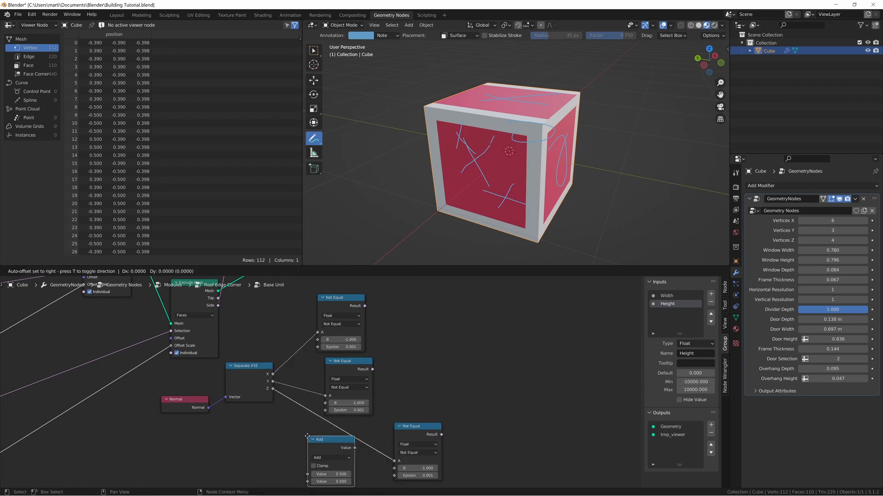
{"action": "left_click", "coordinate": [312, 430]}
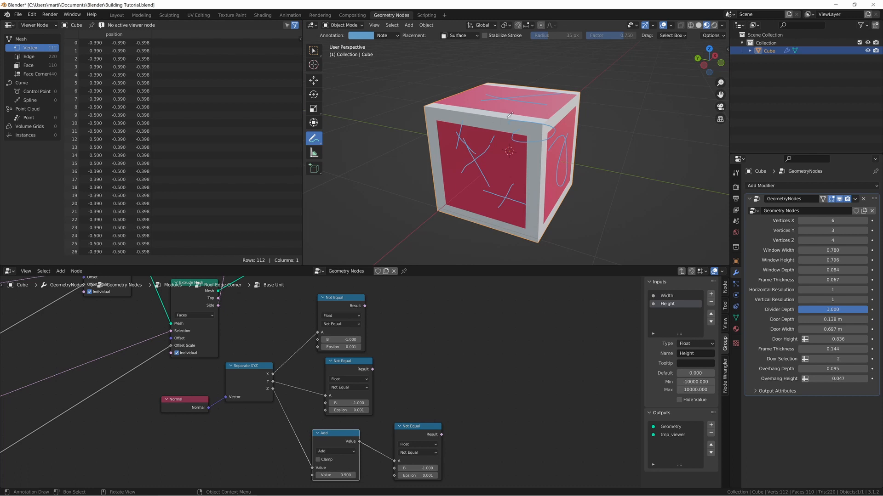
- Set the Math node's operation to Absolute and the third Not Equal node's B value to 1.000
{"action": "middle_click_drag", "start_coordinate": [553, 86], "coordinate": [504, 118]}
{"action": "middle_click_drag", "start_coordinate": [334, 450], "coordinate": [344, 397]}
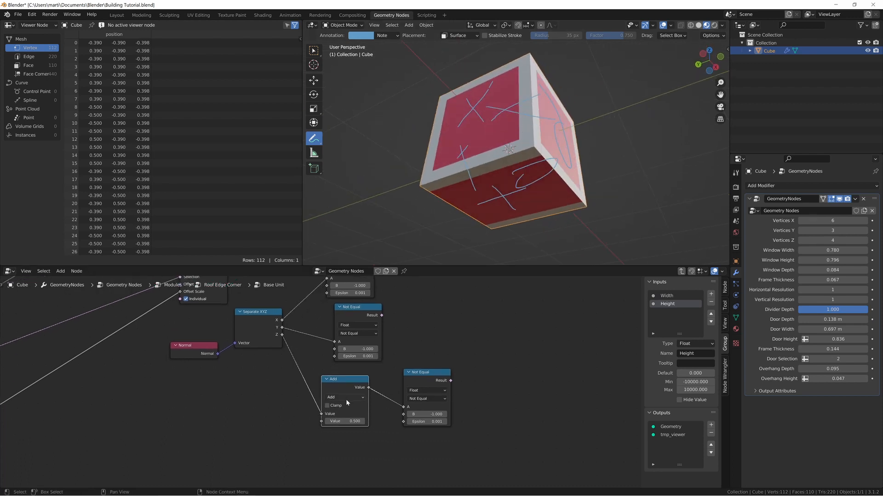
{"action": "left_click", "coordinate": [343, 397]}
{"action": "left_click", "coordinate": [336, 382]}
{"action": "left_click", "coordinate": [427, 414]}
{"action": "type", "text": "1"}
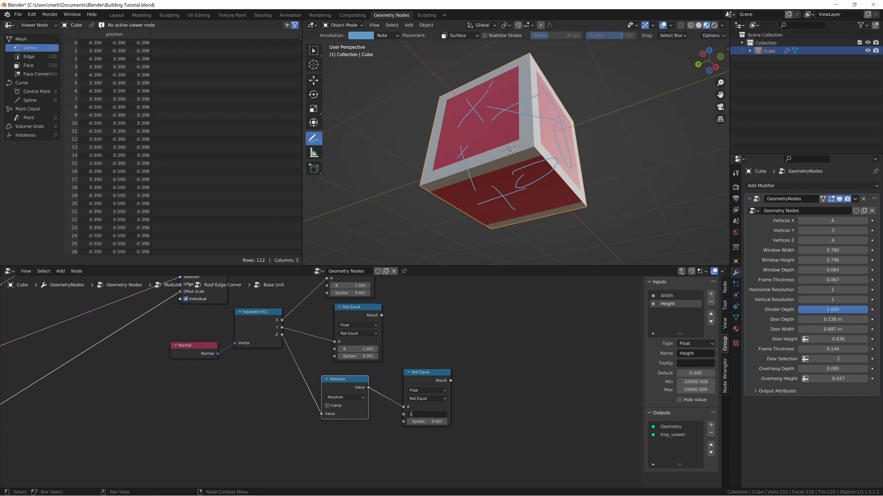
{"action": "key", "text": "Return"}
- Move the third Not Equal node closer to the Absolute node
{"action": "middle_click_drag", "start_coordinate": [515, 138], "coordinate": [533, 68]}
{"action": "middle_click_drag", "start_coordinate": [281, 329], "coordinate": [279, 349]}
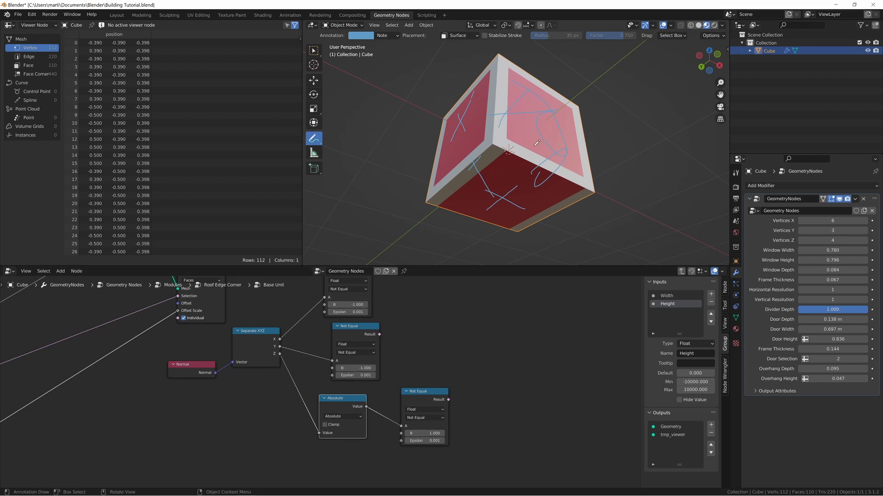
{"action": "middle_click_drag", "start_coordinate": [536, 143], "coordinate": [467, 246], "text": "alt"}
{"action": "middle_click_drag", "start_coordinate": [471, 304], "coordinate": [407, 340]}
{"action": "left_click_drag", "start_coordinate": [350, 452], "coordinate": [333, 447]}
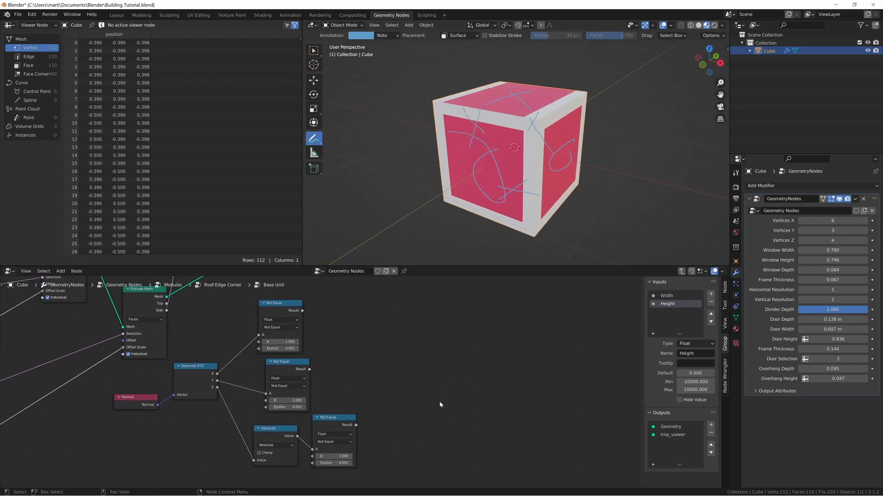
- Add a Boolean Math node set to And and link the first two Not Equal results to its inputs
{"action": "key", "text": "shift+a"}
{"action": "type", "text": "s"}
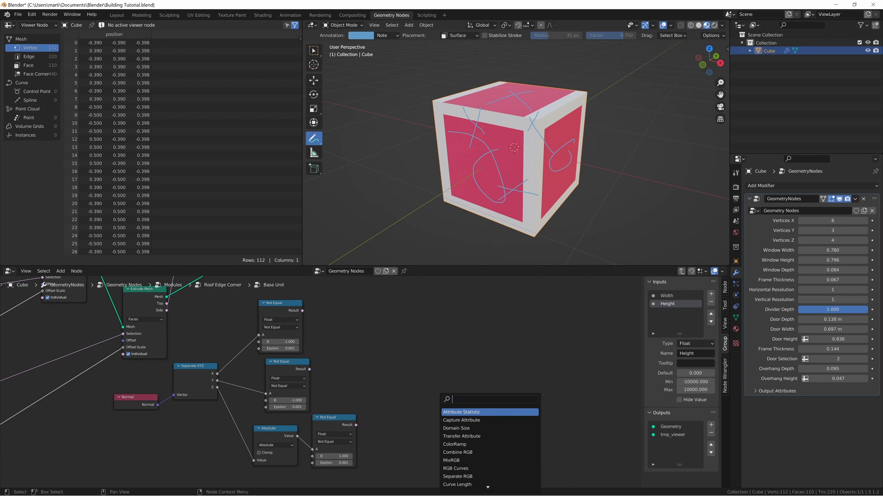
{"action": "type", "text": "boole"}
{"action": "key", "text": "Down"}
{"action": "key", "text": "Down"}
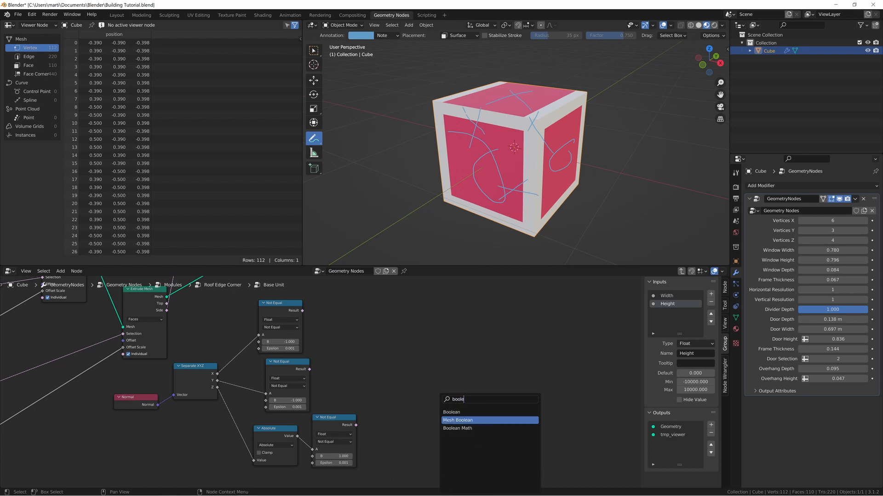
{"action": "key", "text": "Return"}
{"action": "left_click", "coordinate": [384, 312]}
{"action": "right_click_drag", "start_coordinate": [289, 314], "coordinate": [394, 331], "text": "alt"}
{"action": "right_click_drag", "start_coordinate": [297, 377], "coordinate": [399, 333], "text": "alt"}
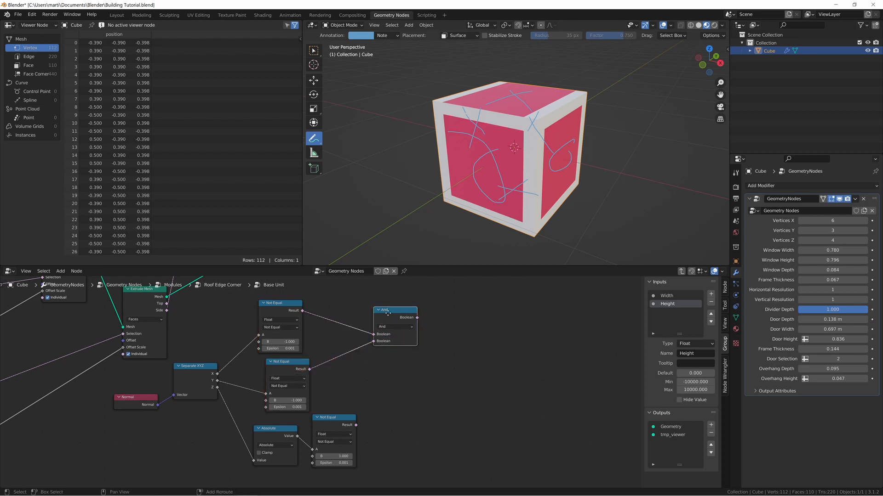
- Duplicate the And node, feed it the first And's output and the third Not Equal result, and shift both And nodes closer to the comparisons
{"action": "key", "text": "shift+d"}
{"action": "left_click", "coordinate": [417, 366]}
{"action": "right_click_drag", "start_coordinate": [413, 324], "coordinate": [437, 365], "text": "alt"}
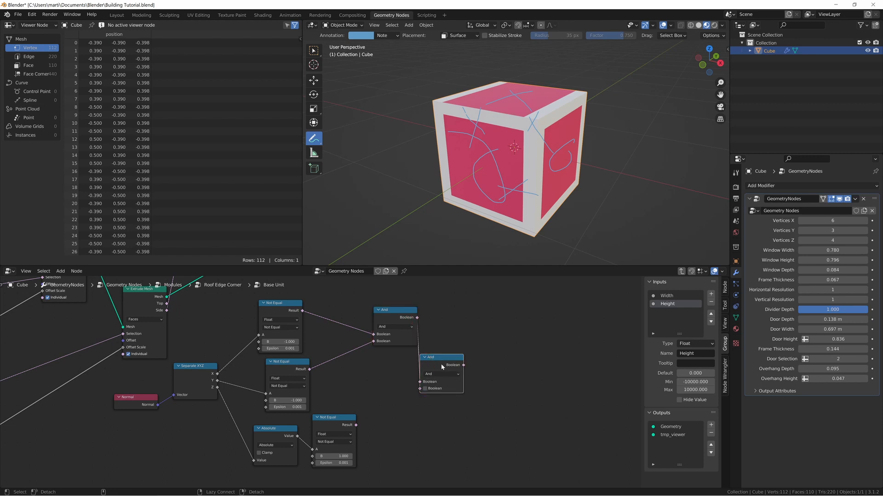
{"action": "left_click_drag", "start_coordinate": [440, 365], "coordinate": [461, 344]}
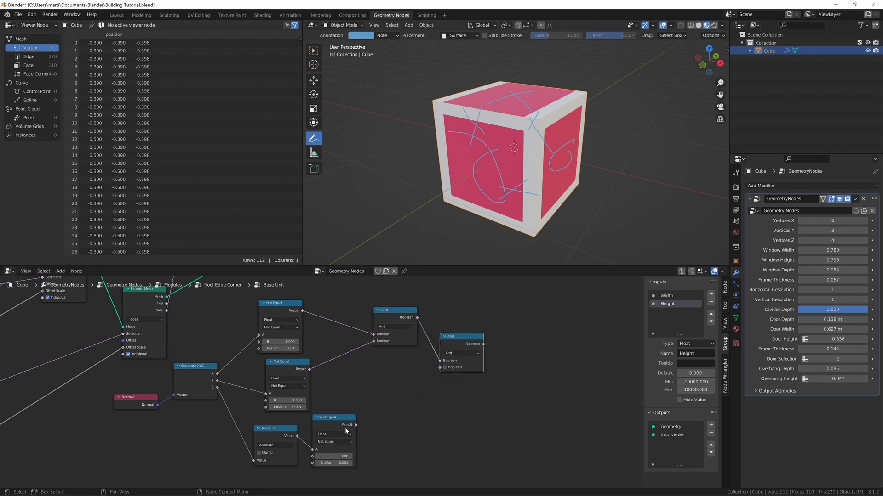
{"action": "right_click_drag", "start_coordinate": [343, 424], "coordinate": [447, 367], "text": "alt"}
{"action": "left_click_drag", "start_coordinate": [393, 318], "coordinate": [358, 319]}
{"action": "left_click_drag", "start_coordinate": [461, 342], "coordinate": [417, 340]}
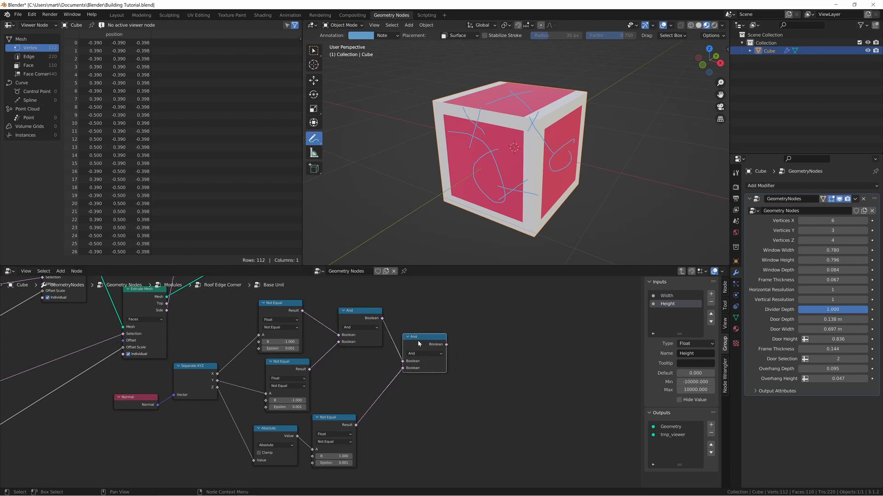
- Align the second Not Equal node beneath the first one
{"action": "middle_click_drag", "start_coordinate": [320, 336], "coordinate": [332, 344]}
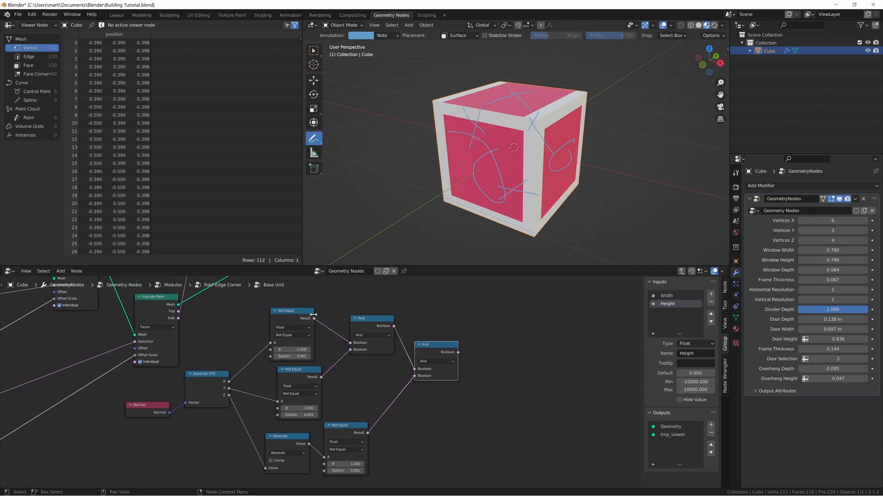
{"action": "middle_click_drag", "start_coordinate": [460, 131], "coordinate": [546, 141]}
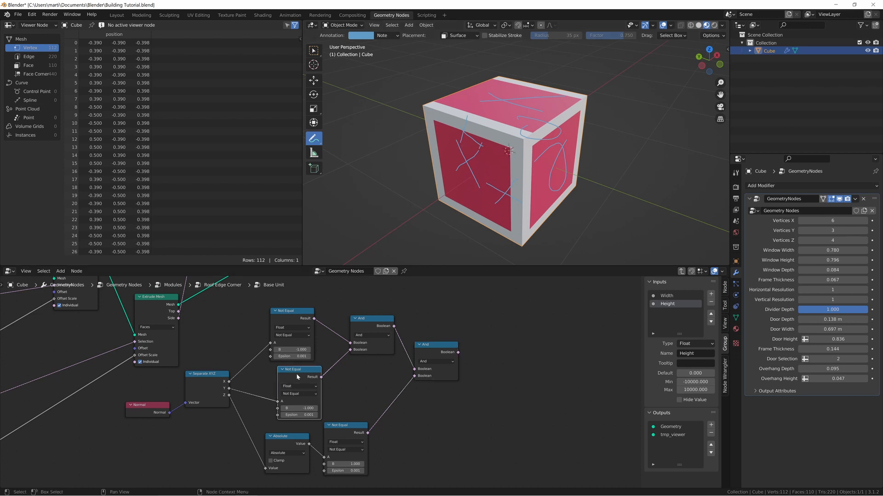
{"action": "left_click_drag", "start_coordinate": [296, 385], "coordinate": [290, 389]}
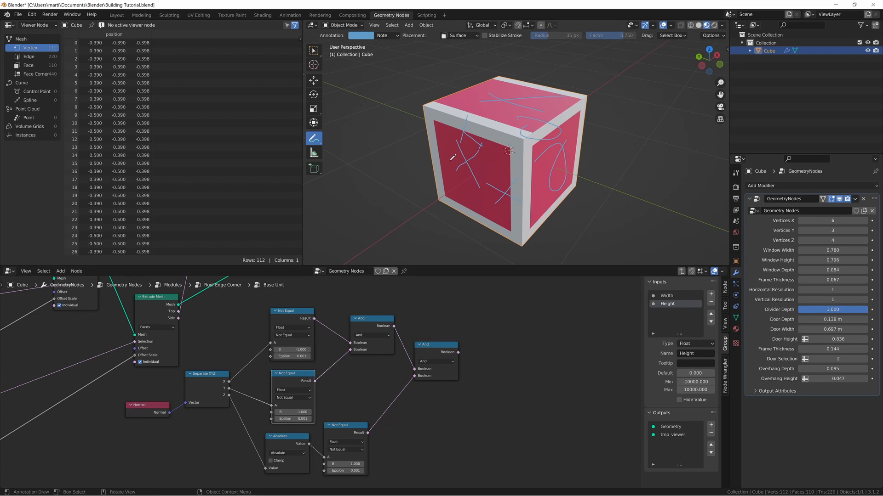
- Exit the Base Unit group and preview the Geometry to Instance node's output in Roof Edge Corner
{"action": "middle_click_drag", "start_coordinate": [476, 223], "coordinate": [542, 162]}
{"action": "scroll", "coordinate": [388, 400], "scroll_direction": "down", "scroll_amount": 2}
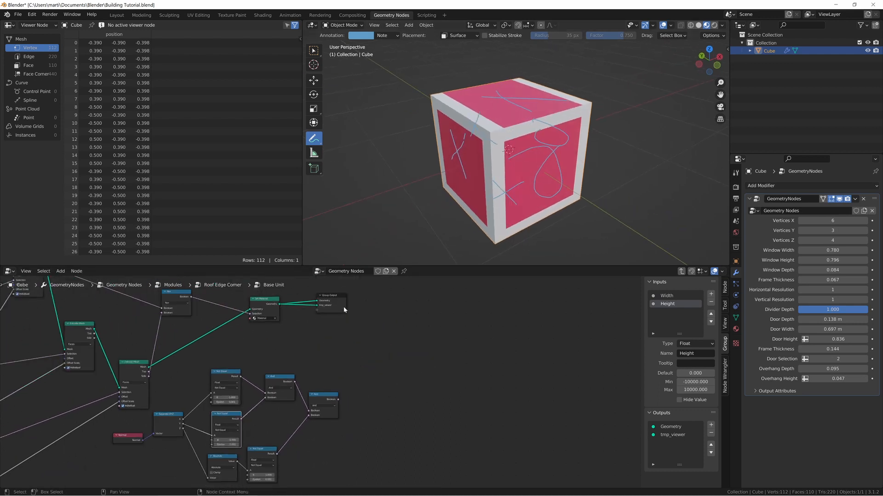
{"action": "key", "text": "Tab"}
{"action": "left_click", "coordinate": [444, 350], "text": "ctrl+shift"}
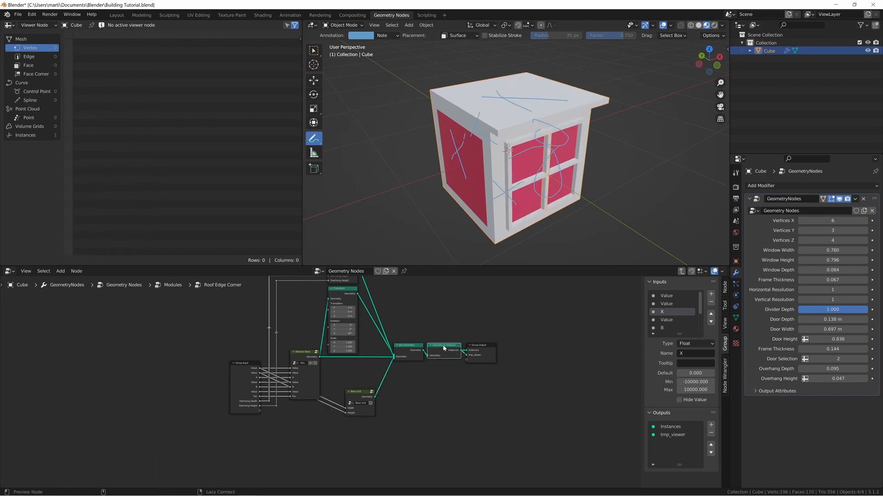
{"action": "middle_click_drag", "start_coordinate": [589, 168], "coordinate": [511, 172]}
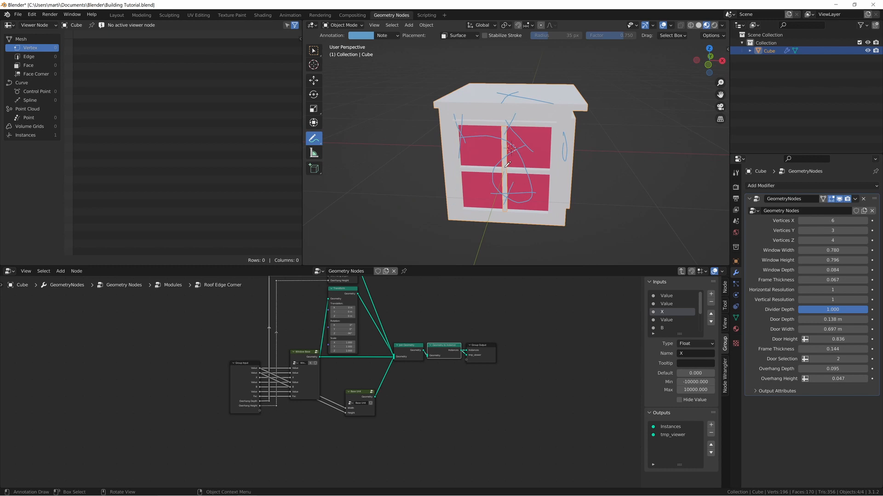
- Reopen the Base Unit group and set the B value of the Y-axis Not Equal node to 1.000
{"action": "left_click", "coordinate": [361, 395]}
{"action": "key", "text": "Tab"}
{"action": "middle_click_drag", "start_coordinate": [326, 375], "coordinate": [458, 295]}
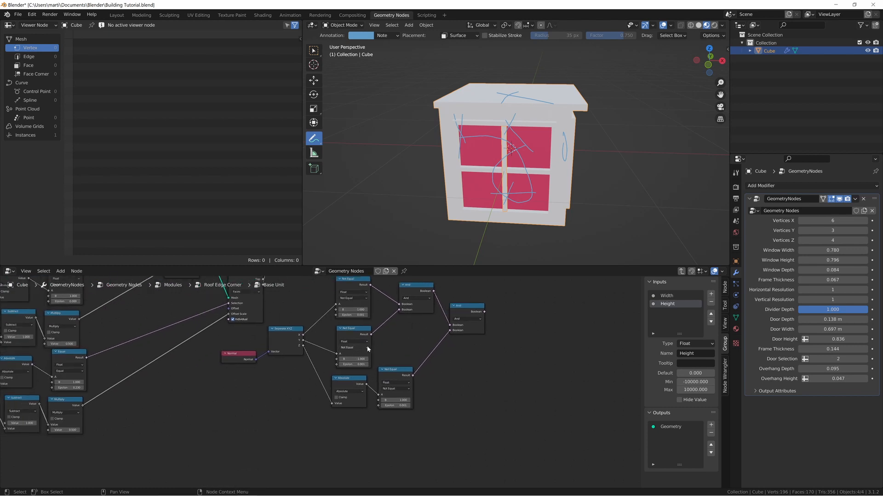
{"action": "scroll", "coordinate": [322, 385], "scroll_direction": "up", "scroll_amount": 5}
{"action": "left_click", "coordinate": [369, 352]}
{"action": "left_click", "coordinate": [369, 348]}
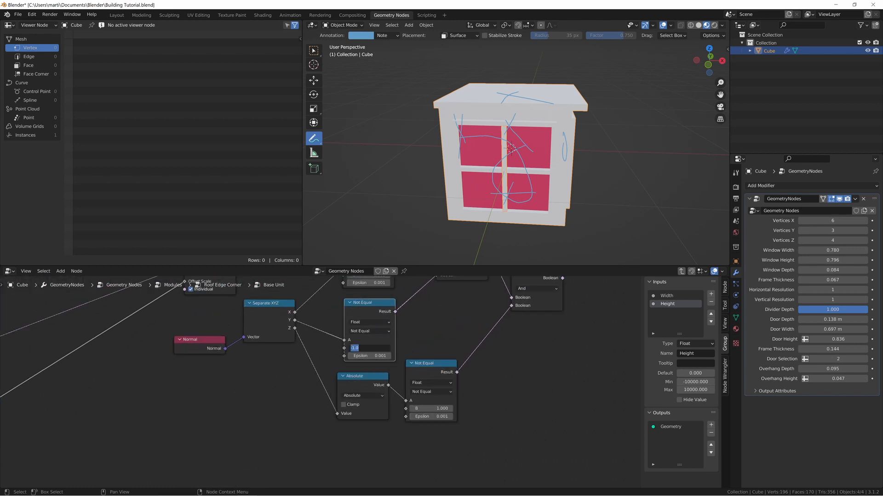
{"action": "type", "text": "1"}
{"action": "key", "text": "Return"}
- Examine the roof edge corner module from several sides and below, comparing its faces with the X, Y and Z normal comparisons
{"action": "middle_click_drag", "start_coordinate": [483, 97], "coordinate": [452, 157]}
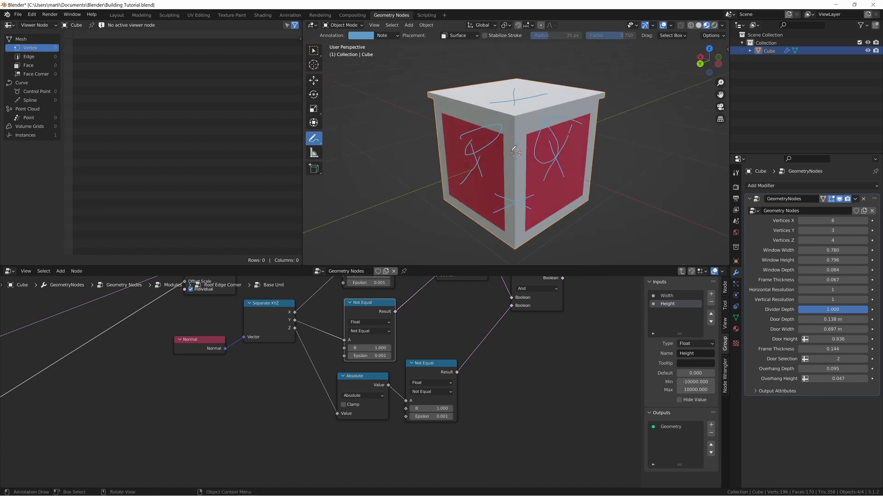
{"action": "middle_click_drag", "start_coordinate": [578, 181], "coordinate": [477, 181]}
{"action": "middle_click_drag", "start_coordinate": [459, 331], "coordinate": [430, 398]}
{"action": "middle_click_drag", "start_coordinate": [529, 137], "coordinate": [495, 77]}
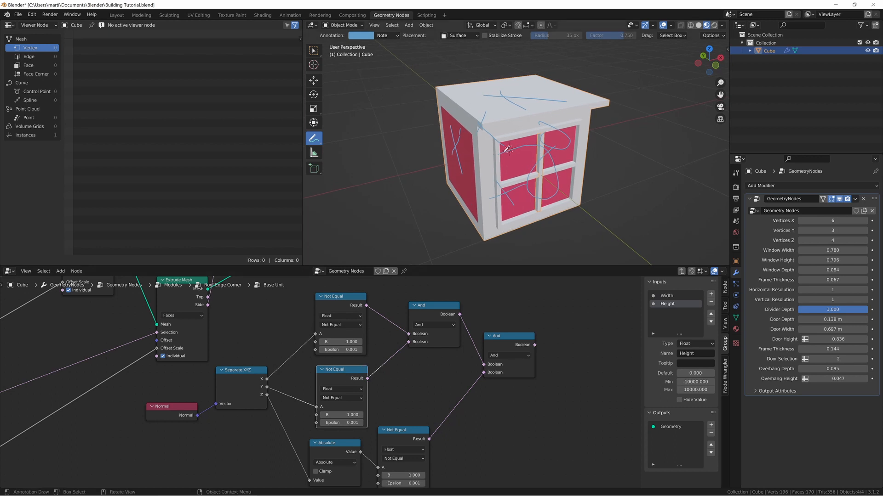
{"action": "middle_click_drag", "start_coordinate": [535, 148], "coordinate": [455, 216]}
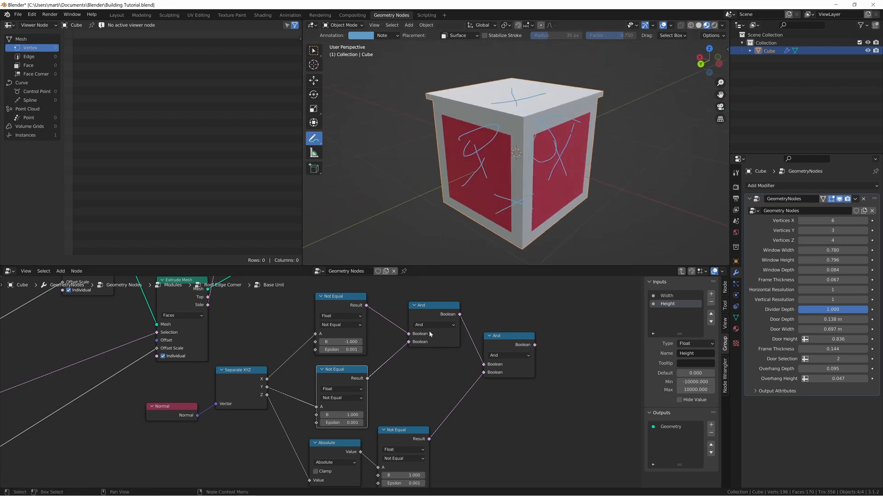
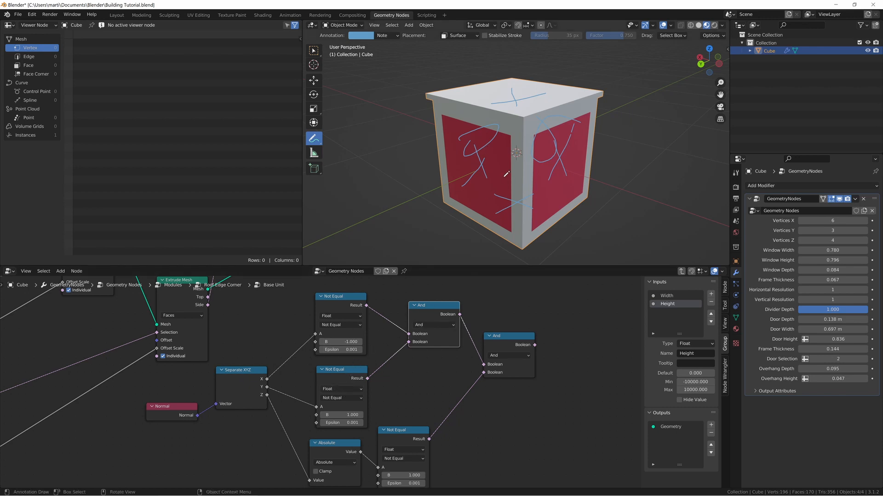
{"action": "middle_click_drag", "start_coordinate": [506, 174], "coordinate": [588, 140]}
{"action": "mouse_move", "coordinate": [482, 165]}
{"action": "middle_mouse_down"}
{"action": "mouse_move", "coordinate": [506, 166]}
{"action": "mouse_move", "coordinate": [469, 166]}
{"action": "mouse_move", "coordinate": [469, 154]}
{"action": "middle_mouse_up"}
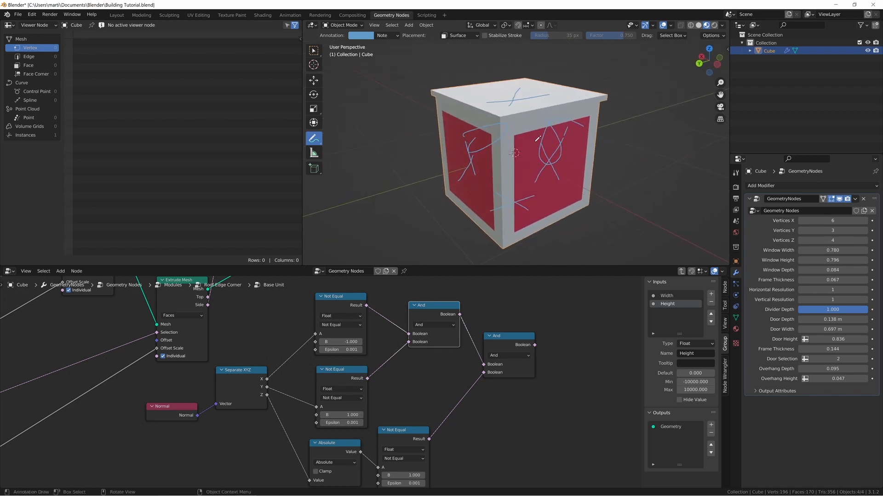
{"action": "middle_click_drag", "start_coordinate": [457, 183], "coordinate": [480, 138]}
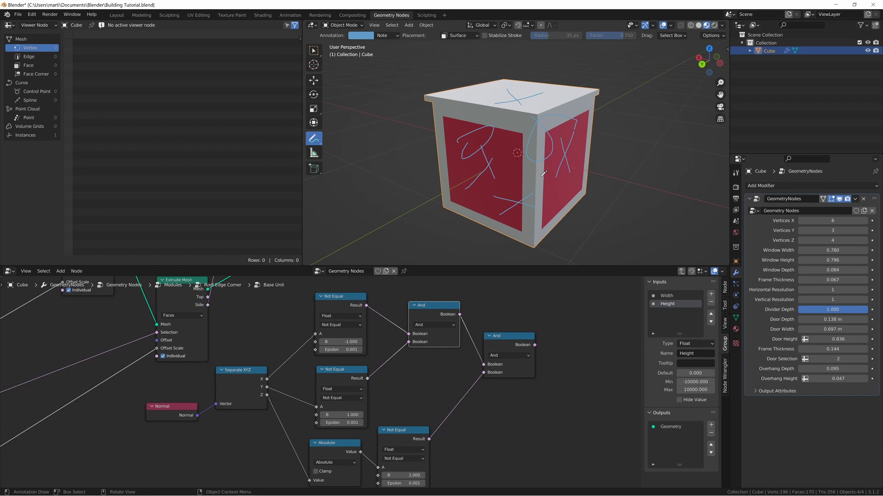
{"action": "middle_click_drag", "start_coordinate": [543, 174], "coordinate": [535, 140]}
{"action": "middle_click_drag", "start_coordinate": [426, 371], "coordinate": [398, 401]}
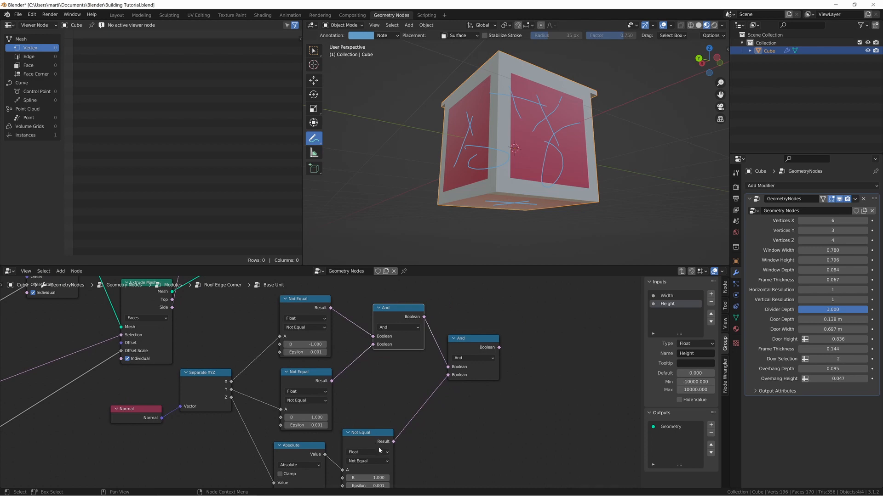
- Rearrange the two And nodes and the Z-axis Not Equal node to space out the normal-comparison chain
{"action": "middle_click_drag", "start_coordinate": [480, 138], "coordinate": [484, 182]}
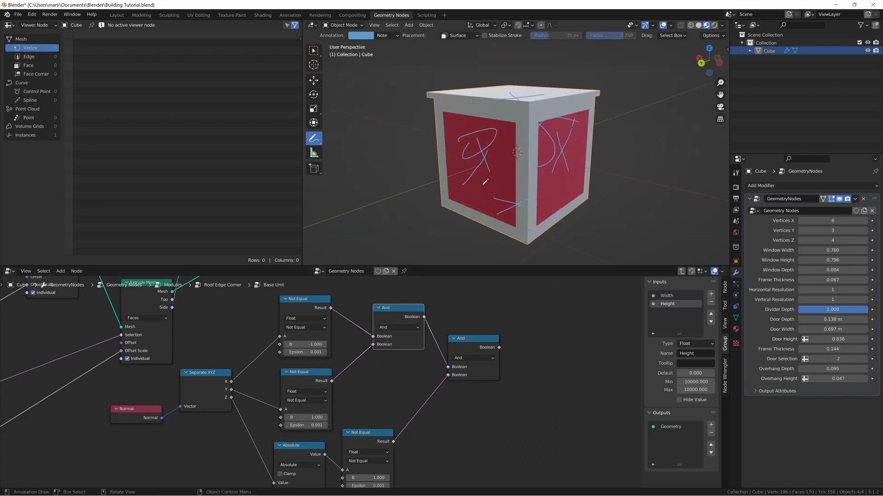
{"action": "middle_click_drag", "start_coordinate": [513, 210], "coordinate": [509, 191]}
{"action": "left_click_drag", "start_coordinate": [464, 363], "coordinate": [491, 356]}
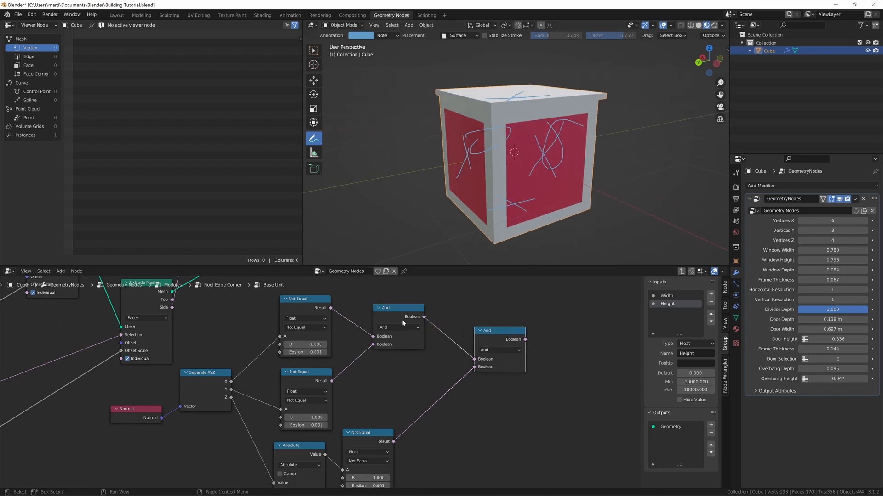
{"action": "left_click_drag", "start_coordinate": [402, 323], "coordinate": [402, 328]}
{"action": "left_click_drag", "start_coordinate": [485, 358], "coordinate": [487, 356]}
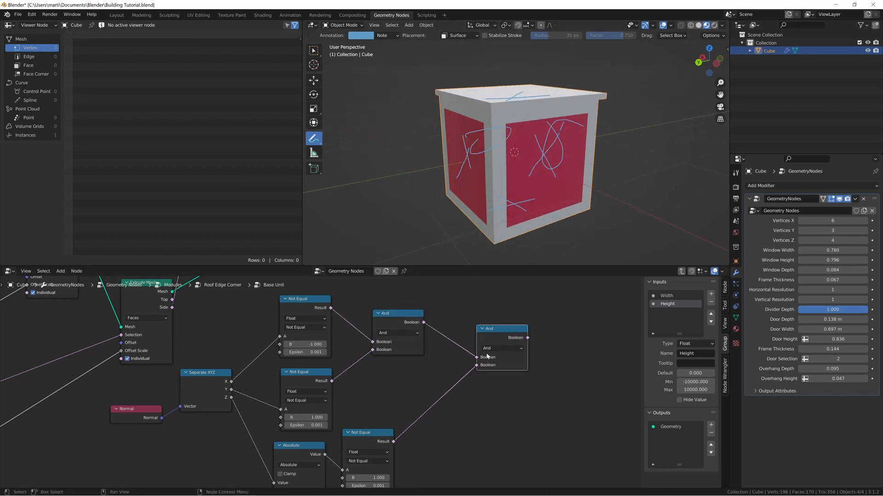
{"action": "left_click_drag", "start_coordinate": [378, 436], "coordinate": [373, 439]}
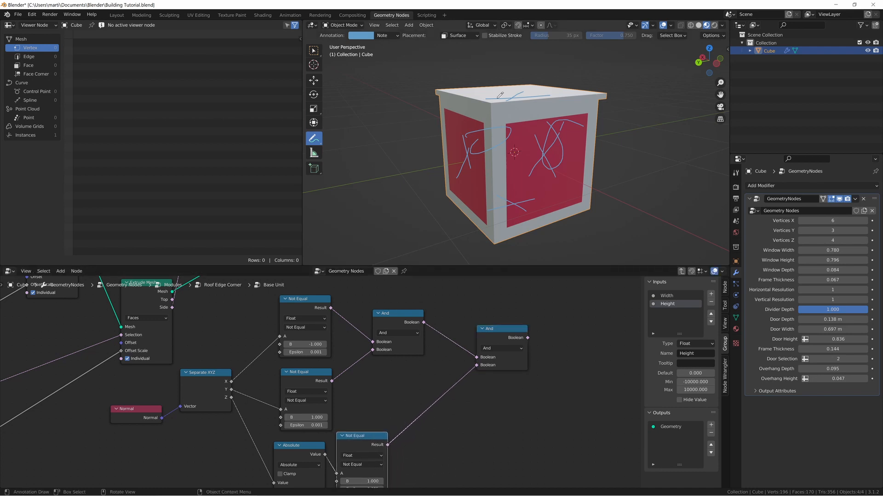
- Move the Group Output further away and insert a duplicate of the Set Material node just before it
{"action": "middle_click_drag", "start_coordinate": [490, 201], "coordinate": [478, 141]}
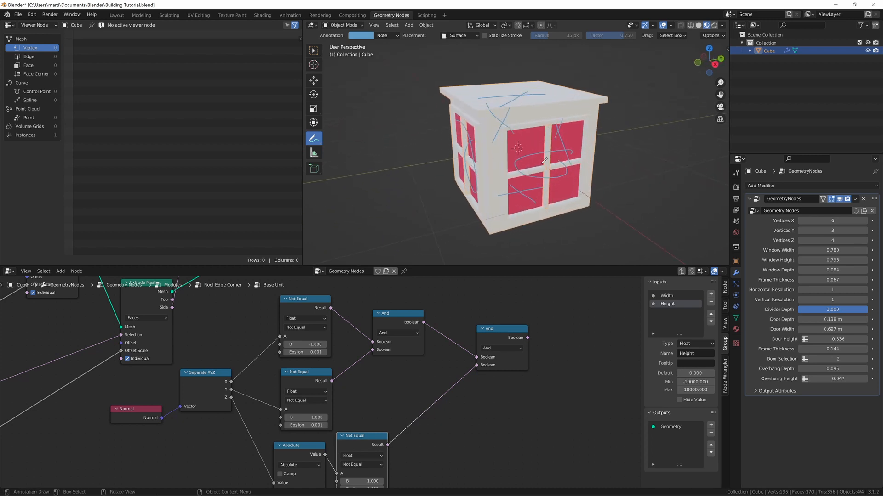
{"action": "middle_click_drag", "start_coordinate": [543, 160], "coordinate": [583, 168]}
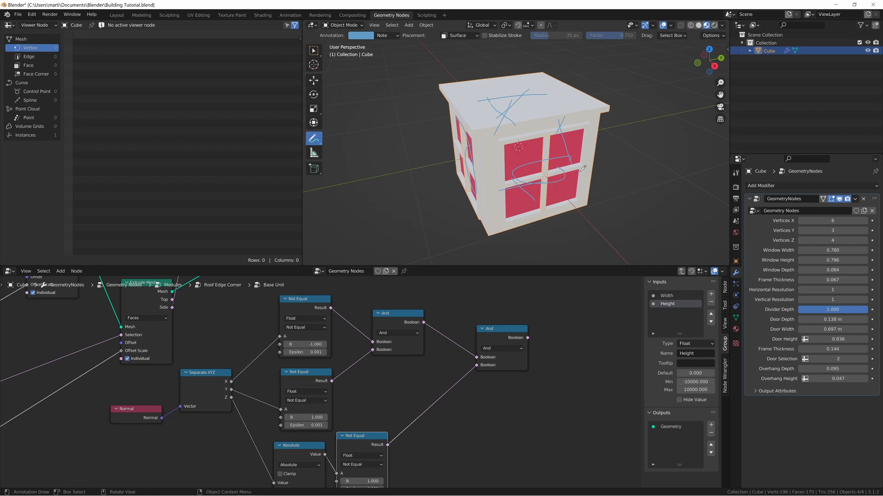
{"action": "scroll", "coordinate": [462, 340], "scroll_direction": "down", "scroll_amount": 3}
{"action": "middle_click_drag", "start_coordinate": [463, 339], "coordinate": [445, 362]}
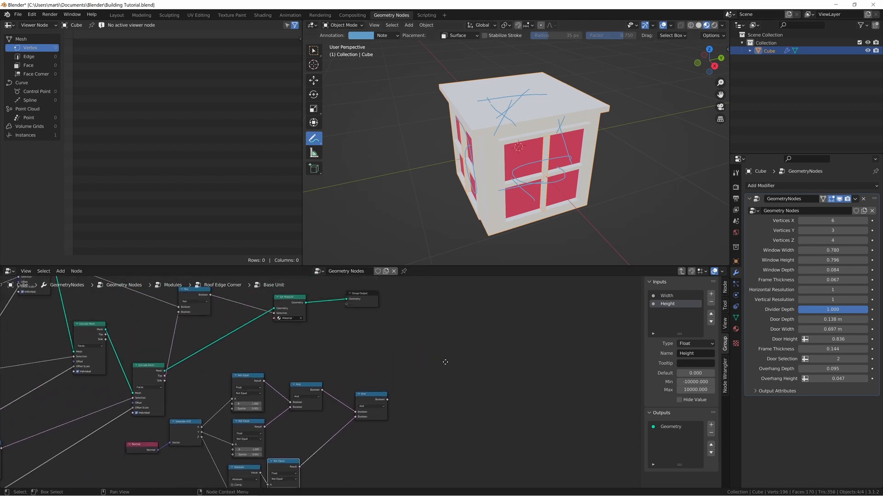
{"action": "left_click_drag", "start_coordinate": [368, 299], "coordinate": [492, 304]}
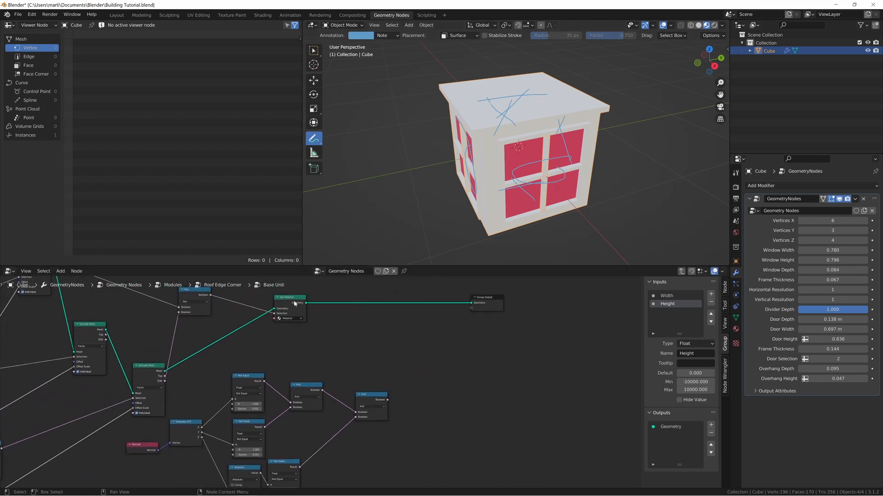
{"action": "key", "text": "shift+d"}
{"action": "left_click", "coordinate": [415, 316]}
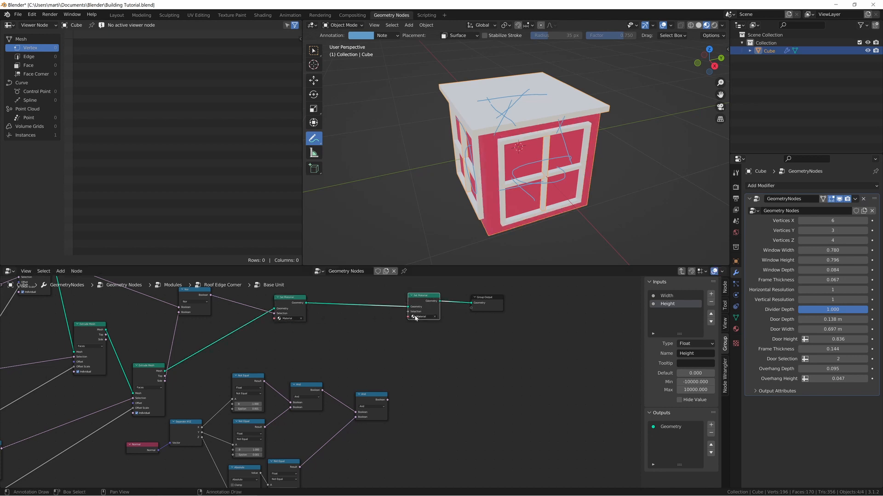
- Add a second material slot to the cube with a new material and give it a blue base color
{"action": "left_click", "coordinate": [736, 329]}
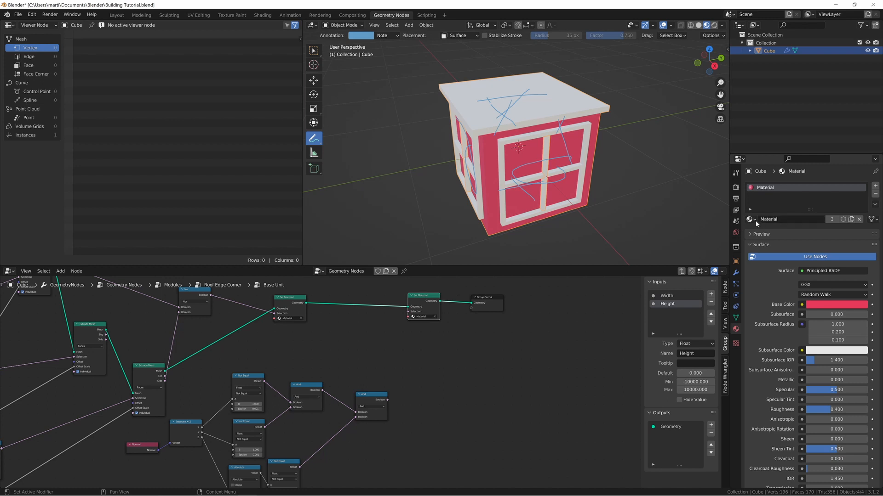
{"action": "left_click", "coordinate": [875, 186]}
{"action": "left_click", "coordinate": [809, 235]}
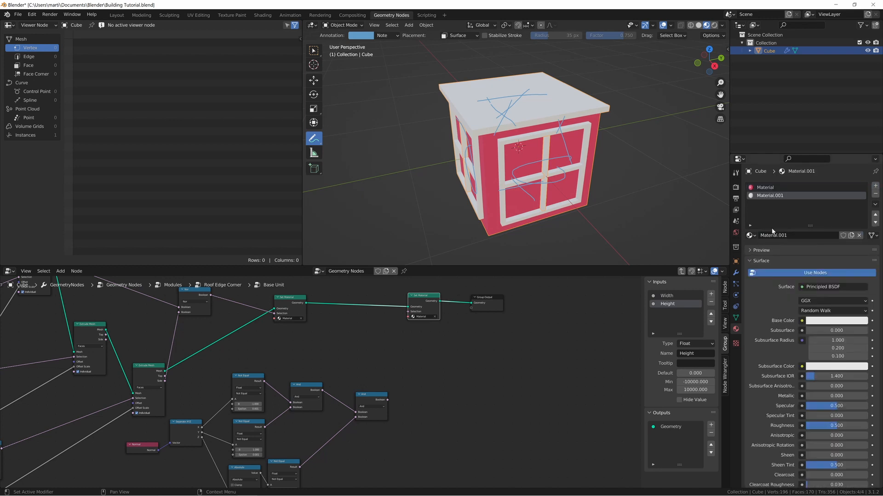
{"action": "left_click", "coordinate": [821, 322]}
{"action": "left_click", "coordinate": [851, 219]}
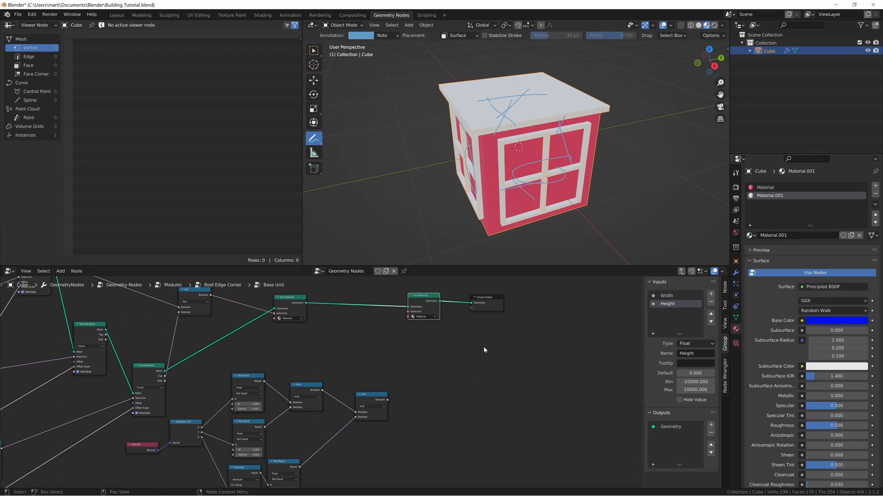
- Assign Material.001 to the duplicated Set Material node and check it on the module
{"action": "left_click", "coordinate": [413, 317]}
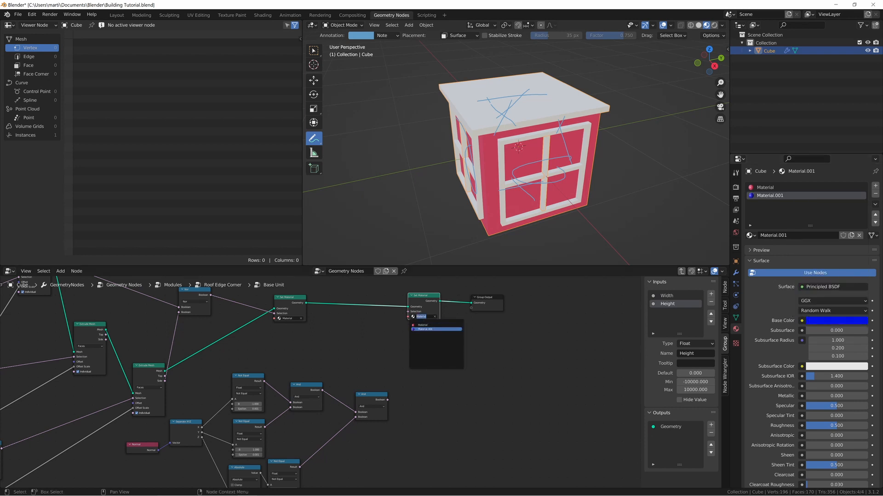
{"action": "left_click", "coordinate": [435, 327]}
{"action": "middle_click_drag", "start_coordinate": [487, 193], "coordinate": [524, 173]}
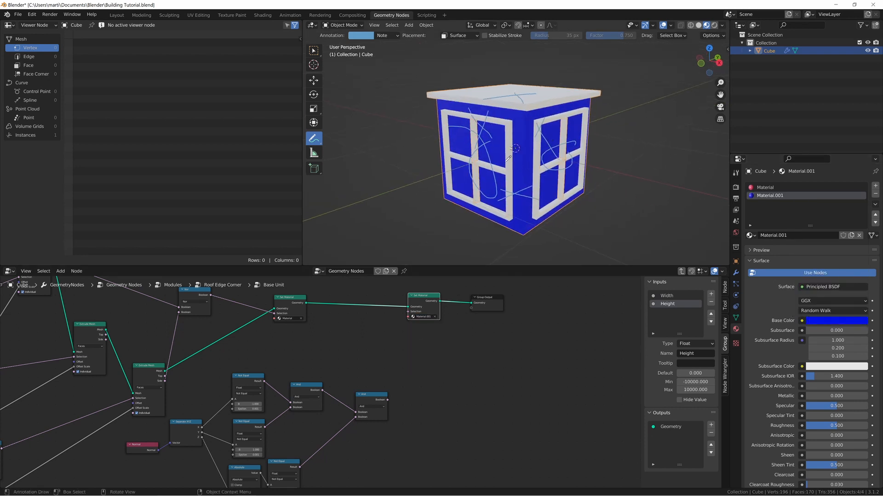
- Link the last And node's output to the second Set Material's Selection and inspect the module's faces from several sides
{"action": "scroll", "coordinate": [302, 334], "scroll_direction": "up", "scroll_amount": 2}
{"action": "middle_click_drag", "start_coordinate": [343, 298], "coordinate": [343, 320]}
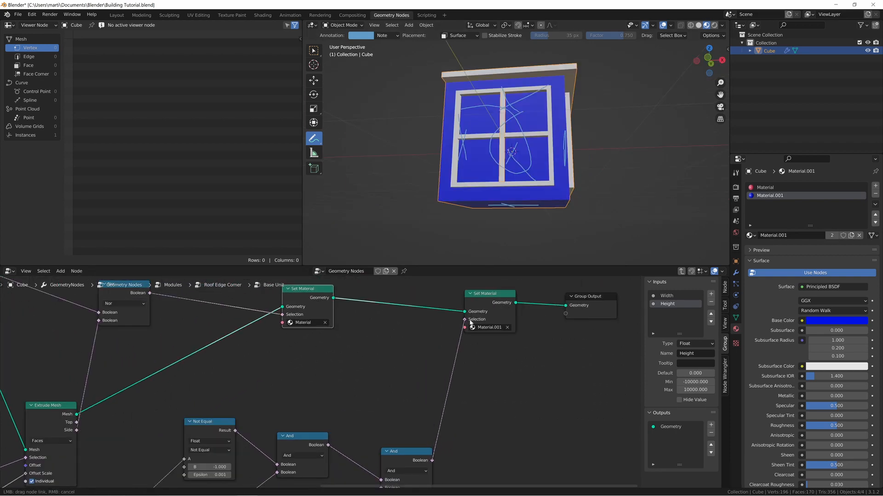
{"action": "middle_click_drag", "start_coordinate": [498, 196], "coordinate": [568, 194]}
{"action": "middle_click_drag", "start_coordinate": [523, 170], "coordinate": [490, 116]}
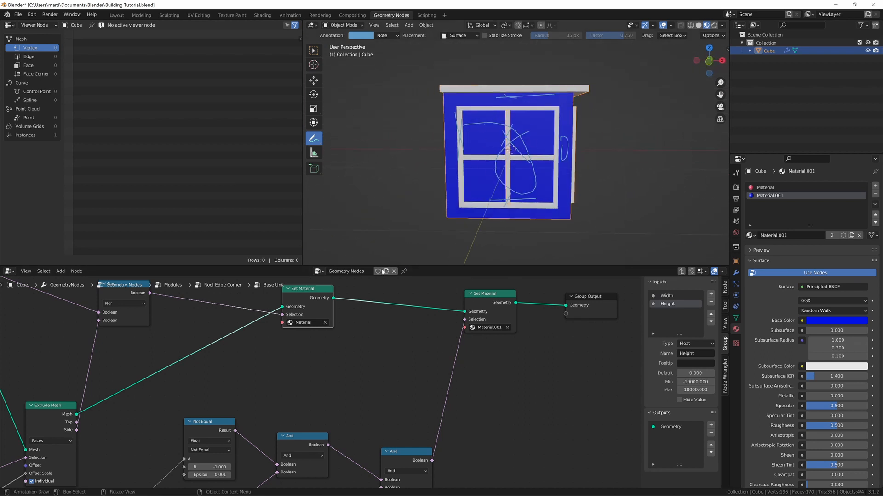
{"action": "left_click_drag", "start_coordinate": [304, 301], "coordinate": [305, 304]}
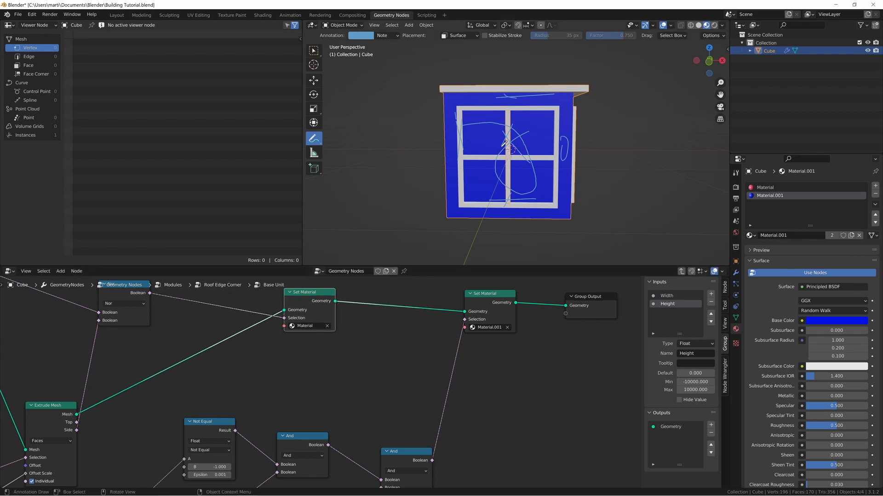
{"action": "middle_click_drag", "start_coordinate": [505, 142], "coordinate": [483, 144]}
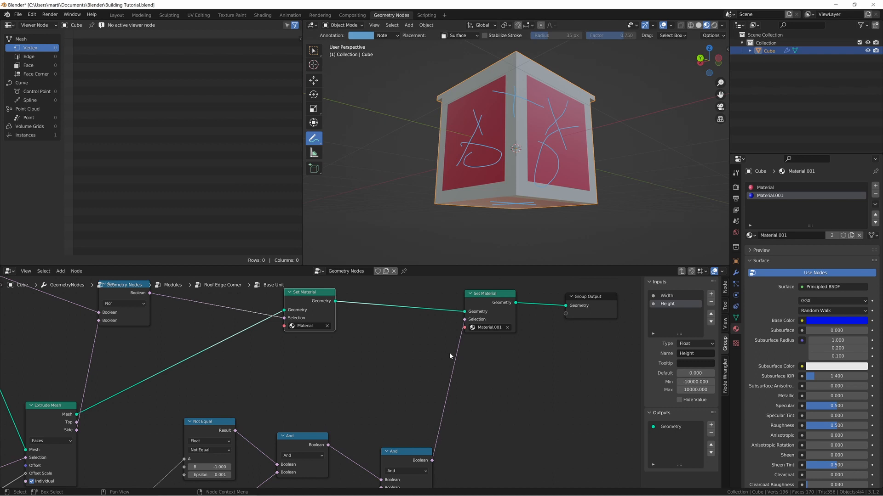
{"action": "left_click", "coordinate": [404, 356]}
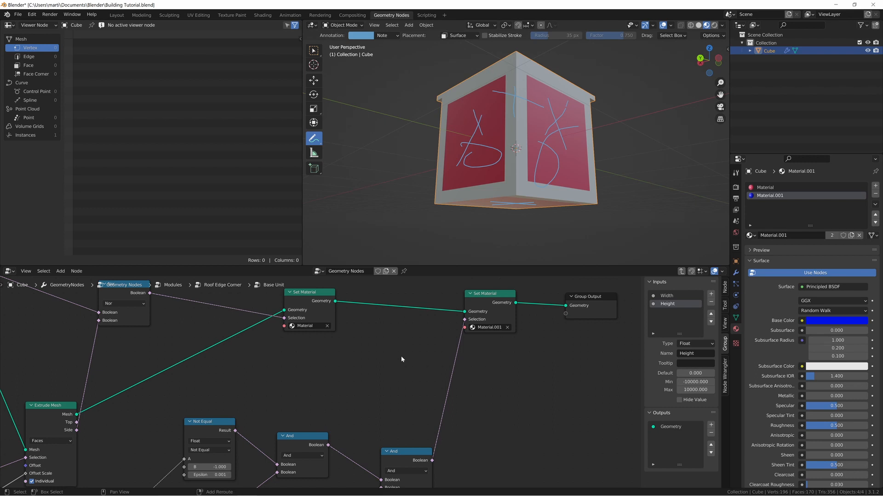
{"action": "middle_click_drag", "start_coordinate": [460, 152], "coordinate": [477, 142]}
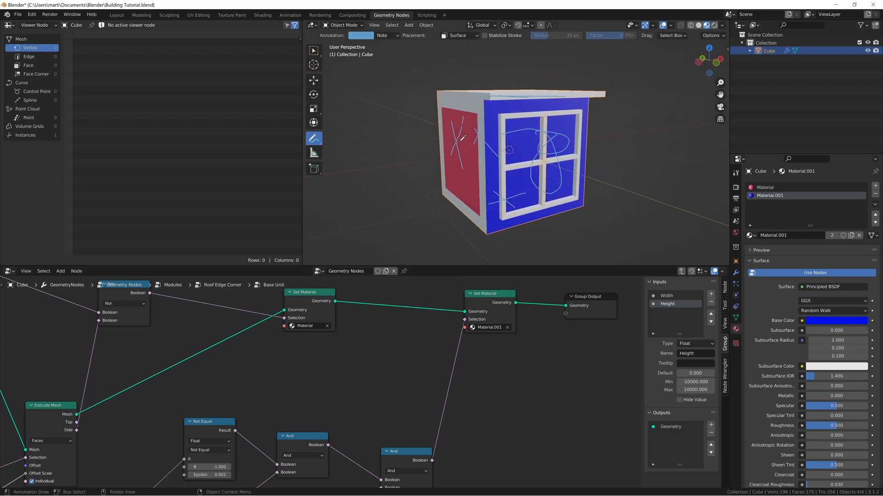
- Reposition the Nor and last And nodes and add a Boolean Math node below the Set Material nodes
{"action": "left_click_drag", "start_coordinate": [130, 295], "coordinate": [147, 305]}
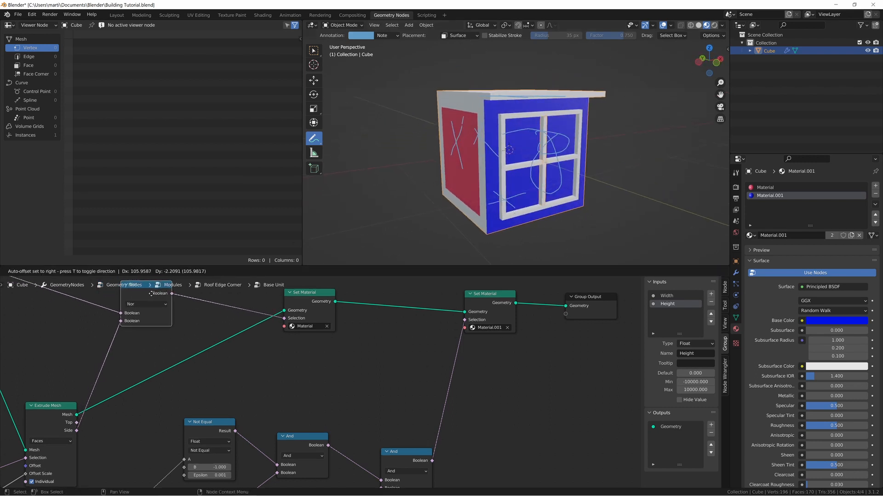
{"action": "left_click_drag", "start_coordinate": [413, 455], "coordinate": [404, 451]}
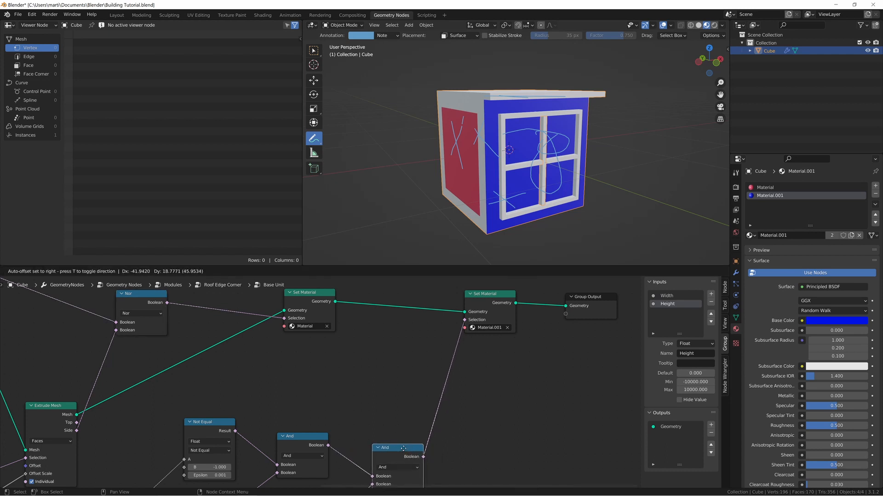
{"action": "type", "text": "s"}
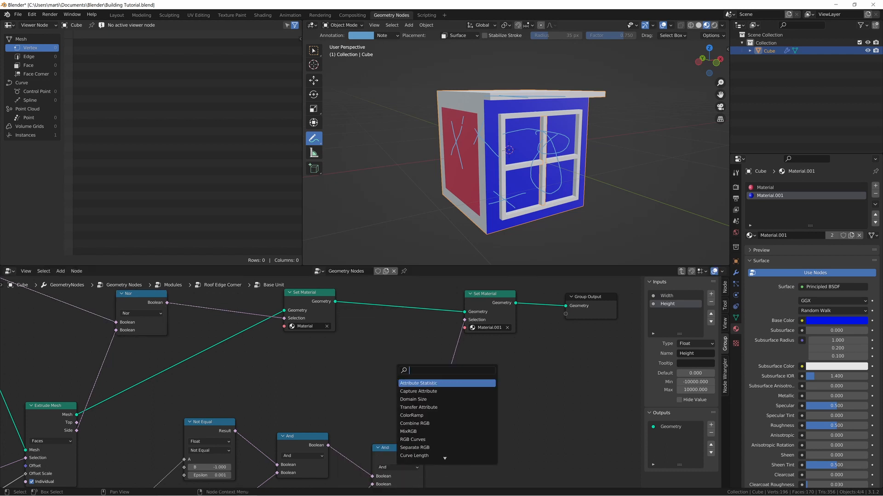
{"action": "type", "text": "boolen"}
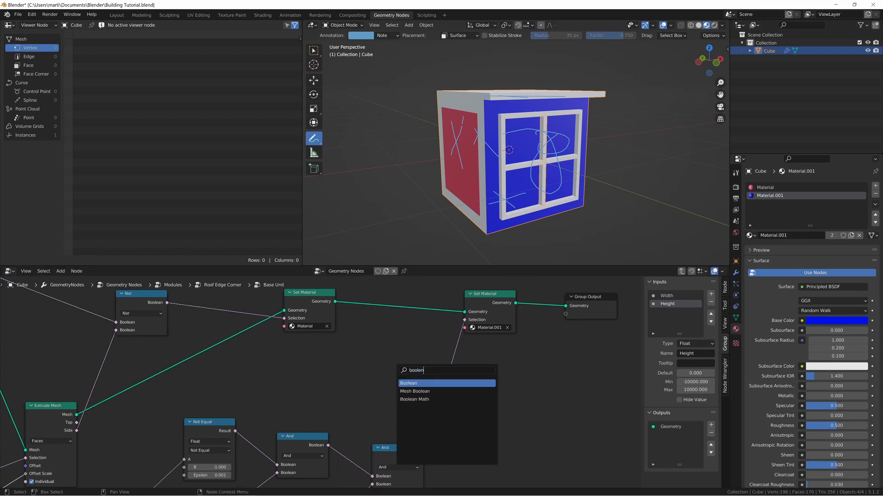
{"action": "key", "text": "Down"}
{"action": "key", "text": "Down"}
{"action": "key", "text": "Return"}
{"action": "left_click", "coordinate": [359, 353]}
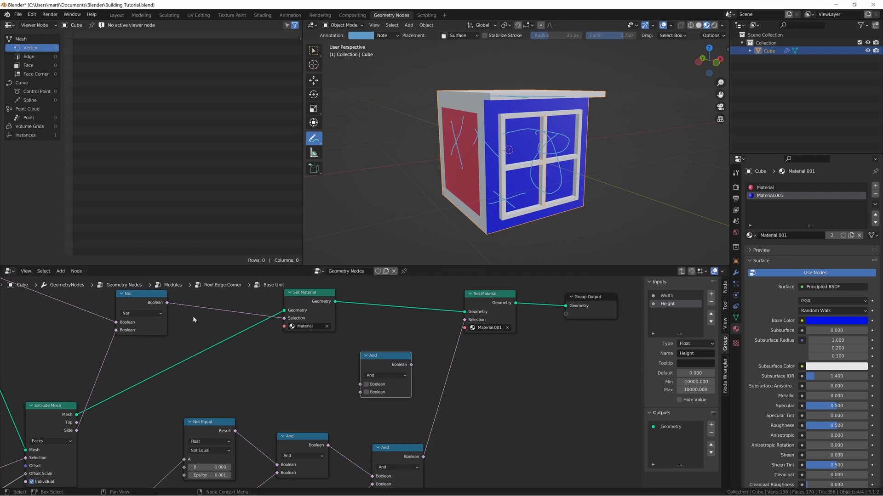
- Connect the Nor result and the last normal-comparison And result to the new And node's two inputs
{"action": "left_click_drag", "start_coordinate": [167, 302], "coordinate": [367, 385]}
{"action": "left_click_drag", "start_coordinate": [423, 457], "coordinate": [360, 392]}
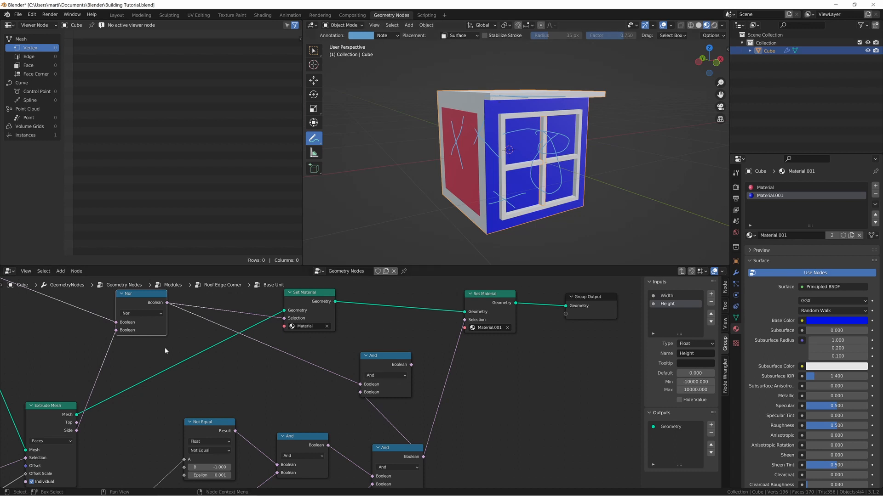
{"action": "left_click_drag", "start_coordinate": [148, 301], "coordinate": [177, 302]}
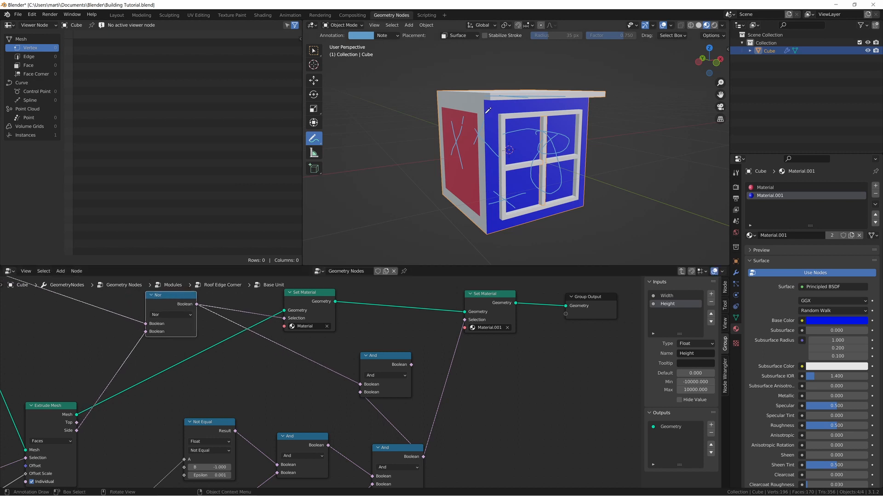
- Preview the first Set Material node's output and mark the cube's frame with annotation strokes
{"action": "left_click_drag", "start_coordinate": [496, 107], "coordinate": [494, 200]}
{"action": "left_click", "coordinate": [317, 309], "text": "ctrl+shift"}
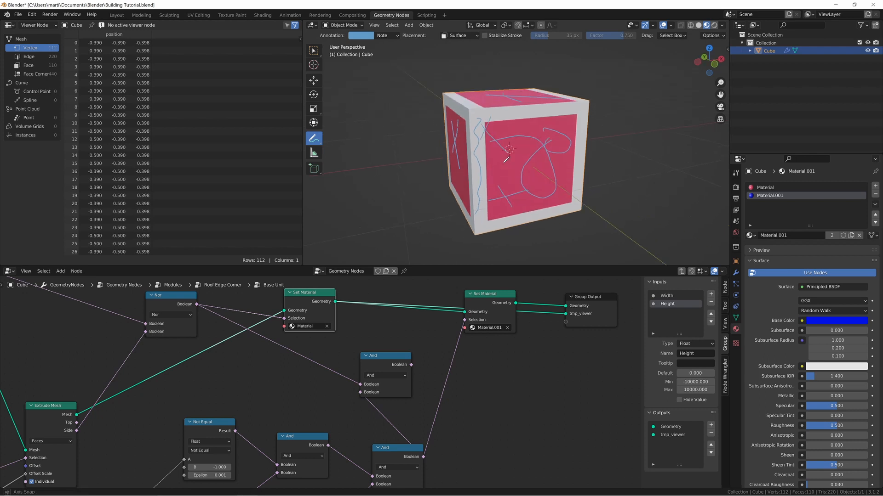
{"action": "mouse_move", "coordinate": [477, 154]}
{"action": "left_mouse_down"}
{"action": "mouse_move", "coordinate": [480, 222]}
{"action": "mouse_move", "coordinate": [574, 199]}
{"action": "mouse_move", "coordinate": [575, 99]}
{"action": "mouse_move", "coordinate": [489, 120]}
{"action": "mouse_move", "coordinate": [476, 134]}
{"action": "left_mouse_up"}
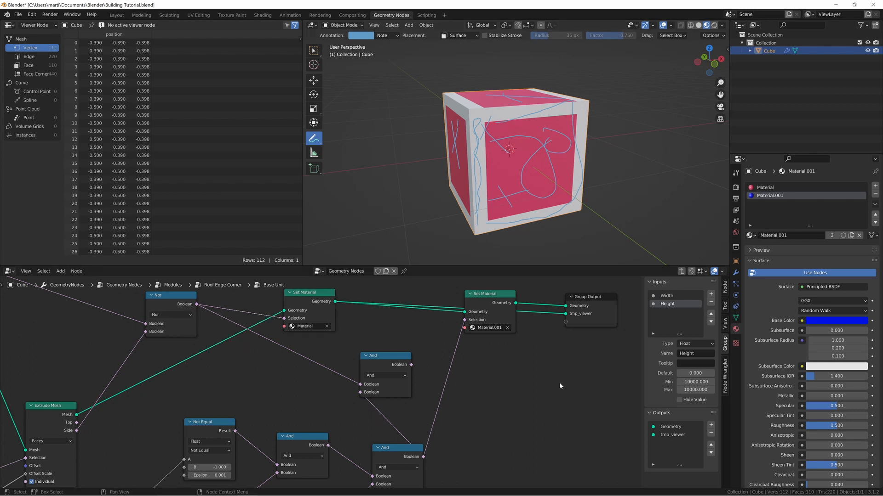
- Duplicate the new And node, feed the original's output into the copy, and set the copy's operation to Not
{"action": "key", "text": "shift+a"}
{"action": "key", "text": "Escape"}
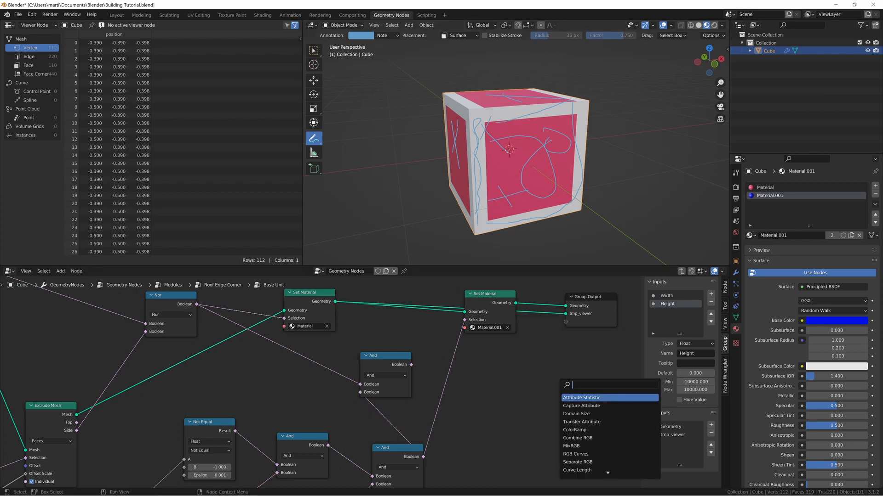
{"action": "left_click", "coordinate": [374, 367]}
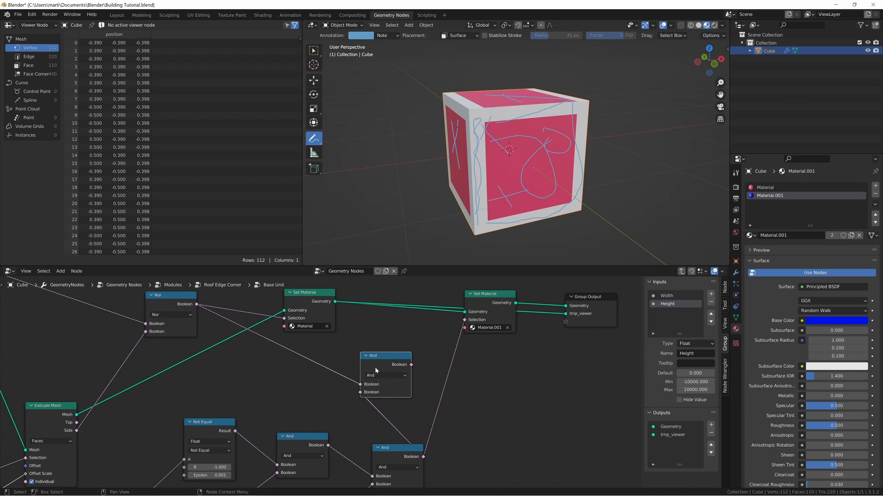
{"action": "key", "text": "shift+d"}
{"action": "left_click", "coordinate": [494, 368]}
{"action": "left_click_drag", "start_coordinate": [411, 364], "coordinate": [484, 385]}
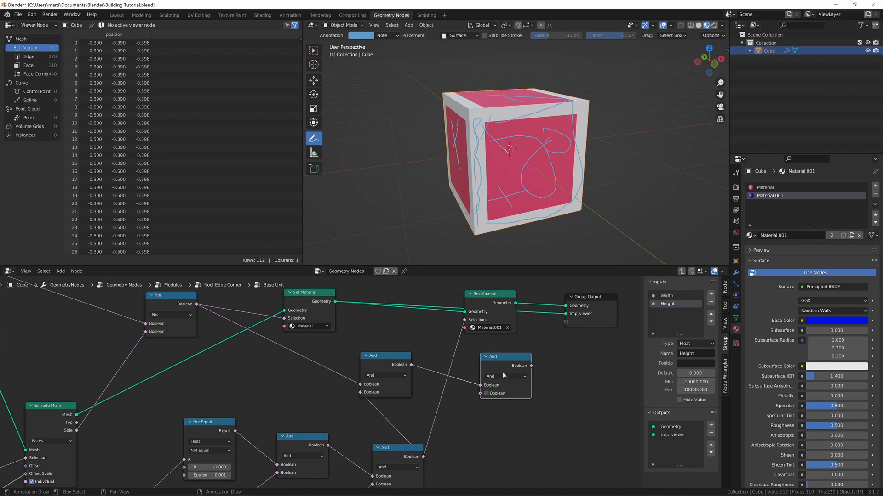
{"action": "left_click", "coordinate": [504, 377]}
{"action": "left_click", "coordinate": [506, 394]}
- Preview the second Set Material node and link the Not node's output to its Selection
{"action": "left_click", "coordinate": [504, 301], "text": "ctrl+shift"}
{"action": "left_click_drag", "start_coordinate": [532, 366], "coordinate": [464, 320]}
{"action": "middle_click_drag", "start_coordinate": [511, 161], "coordinate": [506, 143]}
- Move the first Set Material node beside the second one, keeping Material as its assigned material
{"action": "left_click_drag", "start_coordinate": [308, 305], "coordinate": [383, 306]}
{"action": "left_click", "coordinate": [385, 328]}
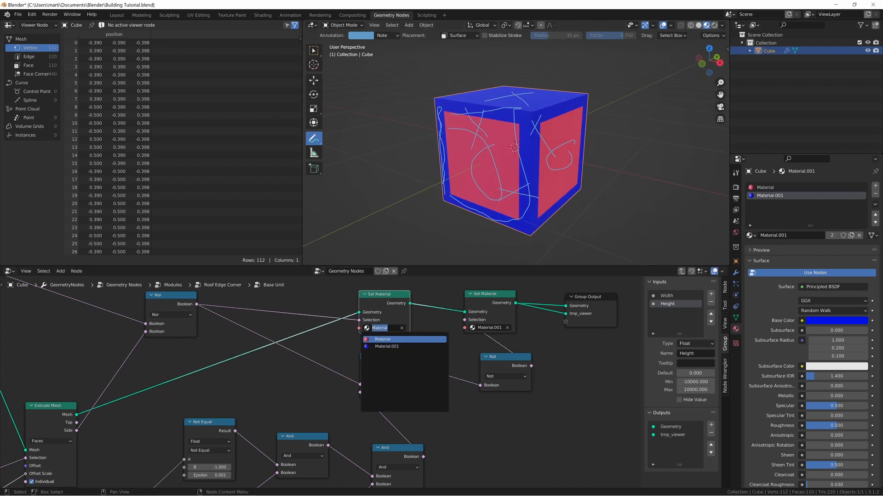
{"action": "key", "text": "Return"}
- Rename the first material slot's material to Glass
{"action": "left_click", "coordinate": [766, 188]}
{"action": "double_click", "coordinate": [769, 235]}
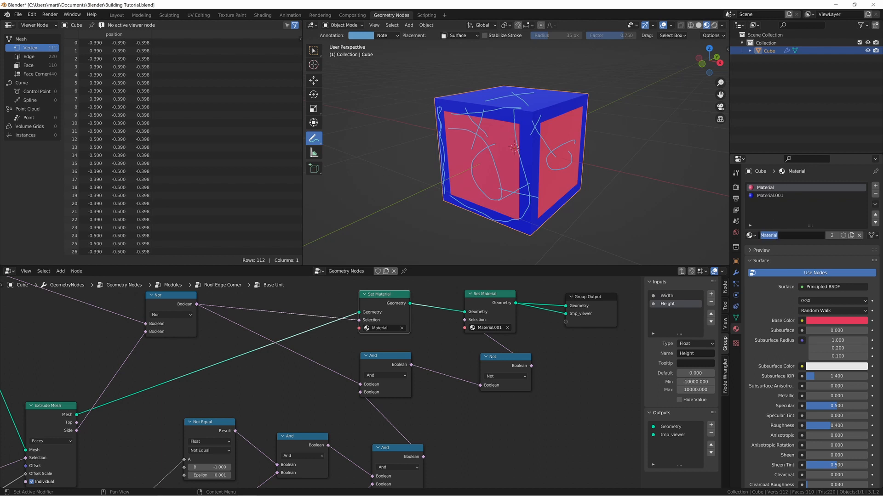
{"action": "type", "text": "Glass"}
{"action": "key", "text": "Return"}
- Rename the second material slot's material to Brick and check the cube from other angles
{"action": "left_click", "coordinate": [772, 196]}
{"action": "double_click", "coordinate": [769, 235]}
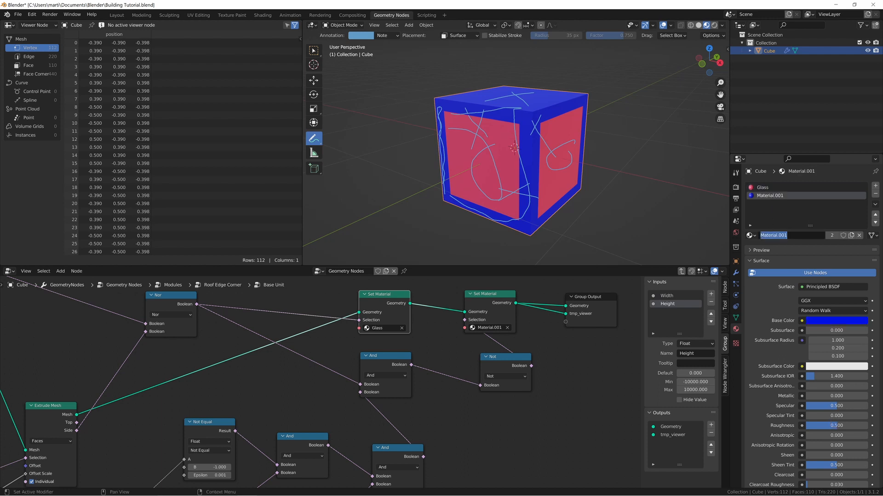
{"action": "type", "text": "Brick"}
{"action": "key", "text": "Return"}
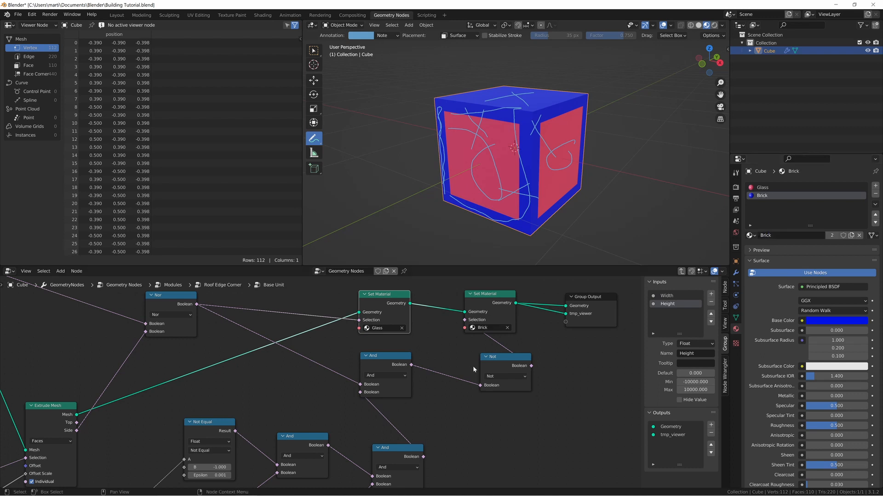
{"action": "middle_click_drag", "start_coordinate": [510, 122], "coordinate": [492, 122]}
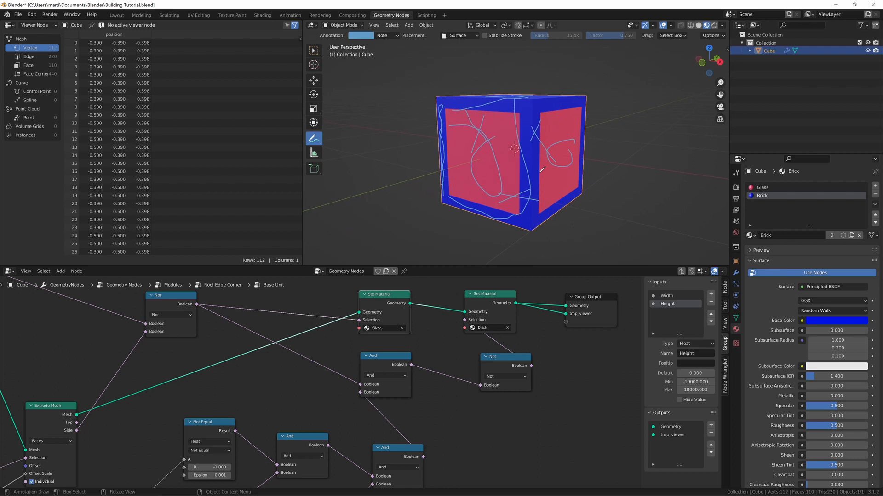
{"action": "mouse_move", "coordinate": [561, 132]}
{"action": "middle_mouse_down"}
{"action": "mouse_move", "coordinate": [551, 162]}
{"action": "mouse_move", "coordinate": [519, 161]}
{"action": "mouse_move", "coordinate": [494, 186]}
{"action": "middle_mouse_up"}
- Leave the Base Unit group and preview the Geometry to Instance node's output in the Roof Edge Corner group
{"action": "left_click", "coordinate": [582, 309]}
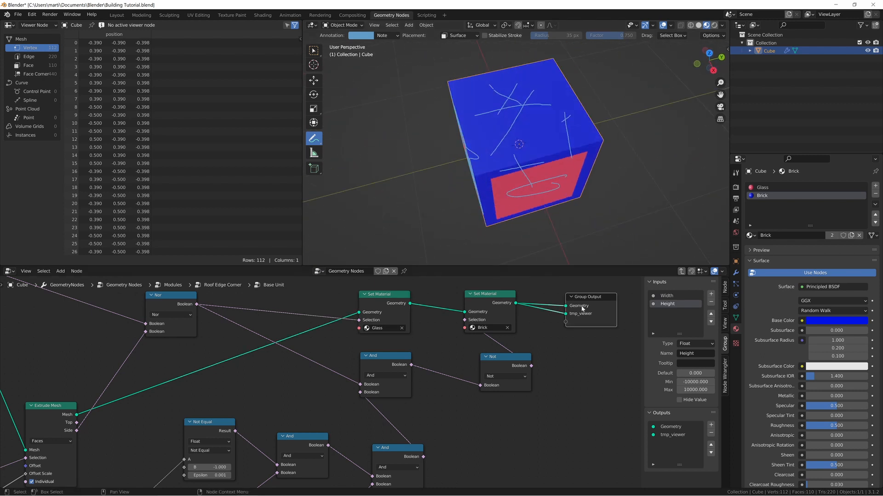
{"action": "key", "text": "Tab"}
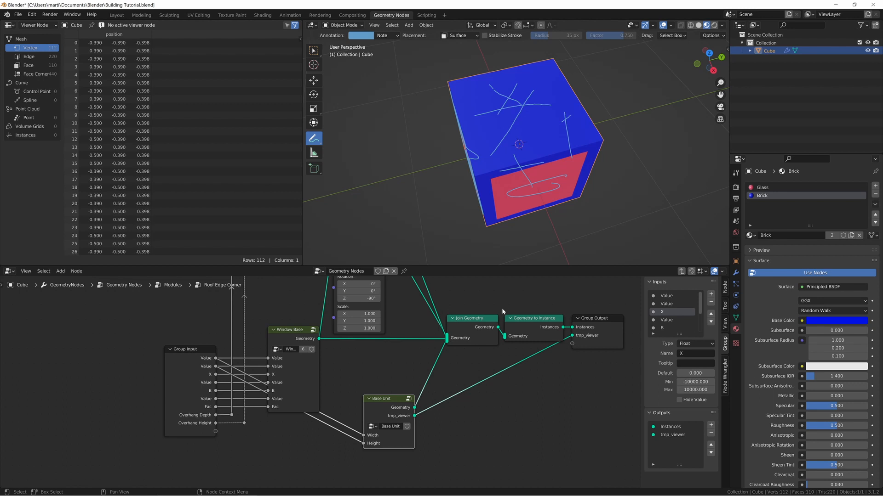
{"action": "left_click", "coordinate": [546, 331], "text": "ctrl+shift"}
{"action": "middle_click_drag", "start_coordinate": [503, 195], "coordinate": [557, 156]}
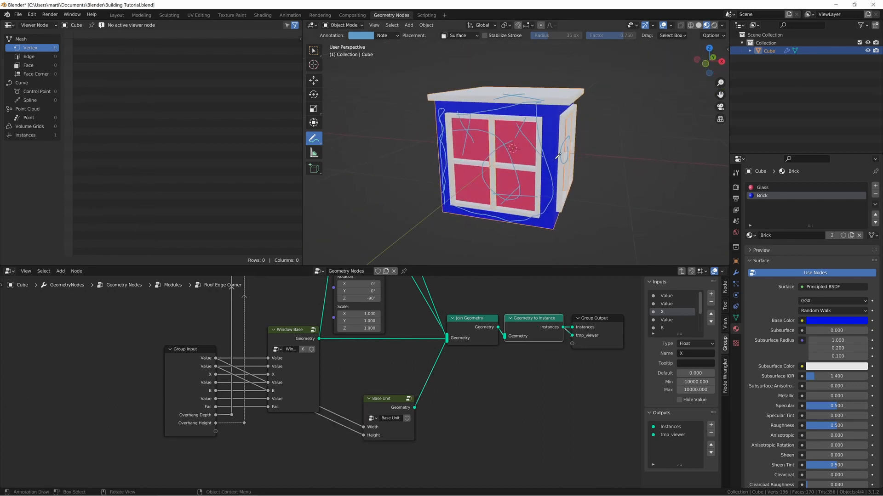
- Clear the annotation strokes from the building module and reopen the Base Unit group for editing
{"action": "key", "text": "shift+space"}
{"action": "left_click", "coordinate": [542, 151]}
{"action": "mouse_move", "coordinate": [511, 137]}
{"action": "left_mouse_down"}
{"action": "mouse_move", "coordinate": [481, 127]}
{"action": "mouse_move", "coordinate": [525, 140]}
{"action": "mouse_move", "coordinate": [443, 193]}
{"action": "mouse_move", "coordinate": [539, 205]}
{"action": "left_mouse_up"}
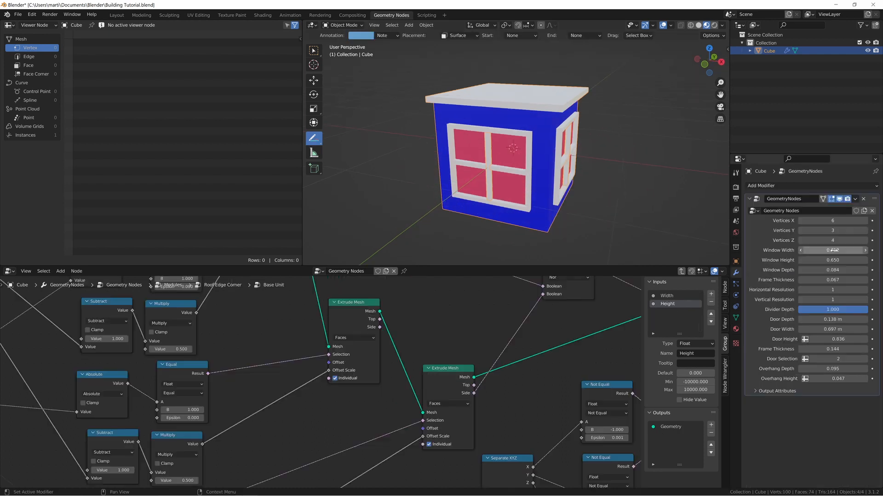
- Test the modifier's window dimensions with Window Width at 0.689 and Window Height at 0.743
{"action": "middle_click_drag", "start_coordinate": [548, 161], "coordinate": [544, 142]}
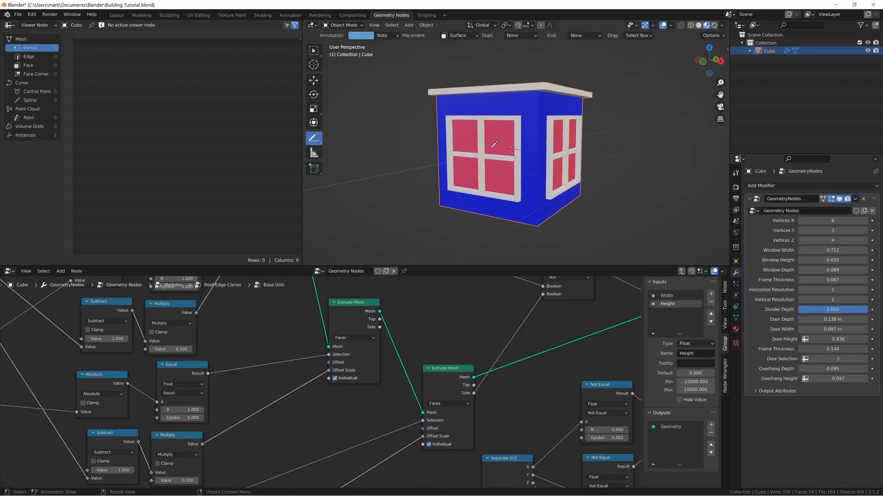
{"action": "mouse_move", "coordinate": [826, 250]}
{"action": "left_mouse_down"}
{"action": "mouse_move", "coordinate": [851, 250]}
{"action": "mouse_move", "coordinate": [825, 250]}
{"action": "mouse_move", "coordinate": [837, 250]}
{"action": "mouse_move", "coordinate": [834, 260]}
{"action": "mouse_move", "coordinate": [846, 260]}
{"action": "mouse_move", "coordinate": [826, 250]}
{"action": "left_mouse_up"}
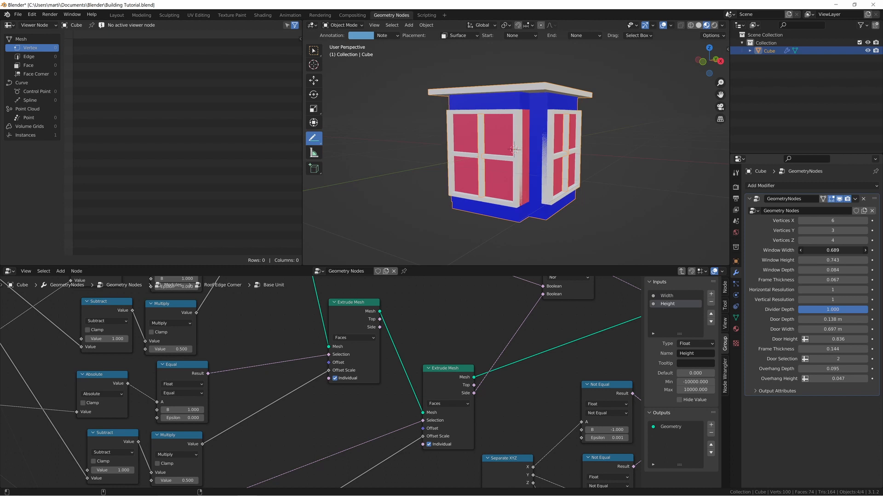
{"action": "mouse_move", "coordinate": [561, 168]}
{"action": "middle_mouse_down"}
{"action": "mouse_move", "coordinate": [543, 157]}
{"action": "mouse_move", "coordinate": [521, 183]}
{"action": "mouse_move", "coordinate": [568, 181]}
{"action": "middle_mouse_up"}
- Set the Epsilon of the three Equal nodes driving the extrusion selections to 0.070, 0.050 and 0.230, in order
{"action": "middle_click_drag", "start_coordinate": [265, 340], "coordinate": [439, 408]}
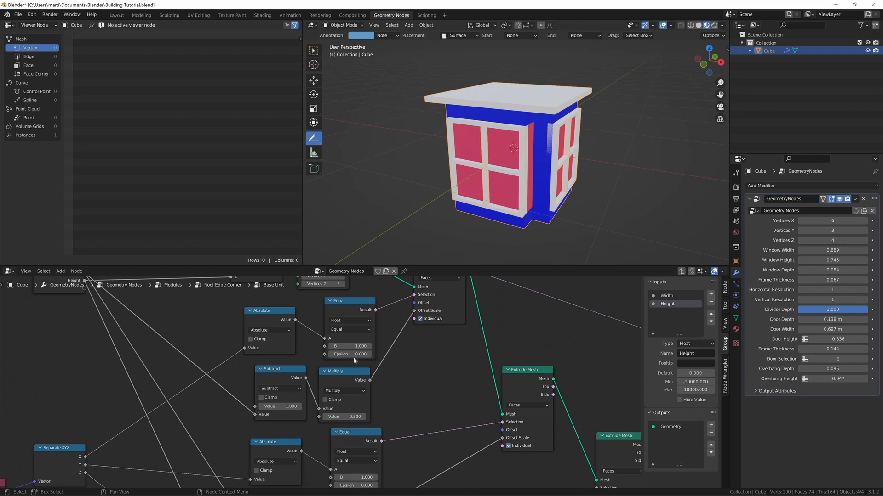
{"action": "middle_click_drag", "start_coordinate": [422, 344], "coordinate": [408, 366]}
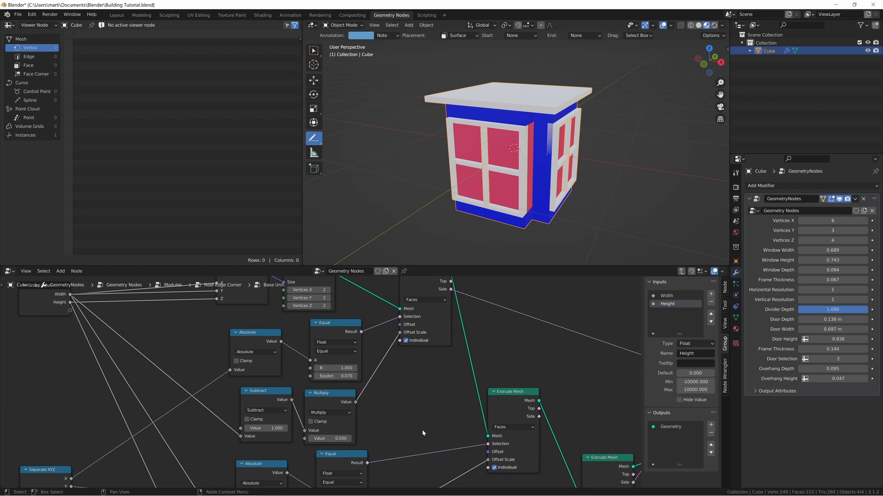
{"action": "middle_click_drag", "start_coordinate": [362, 462], "coordinate": [348, 318]}
{"action": "left_click_drag", "start_coordinate": [339, 363], "coordinate": [346, 364]}
{"action": "middle_click_drag", "start_coordinate": [408, 385], "coordinate": [408, 349]}
{"action": "middle_click_drag", "start_coordinate": [327, 378], "coordinate": [194, 426]}
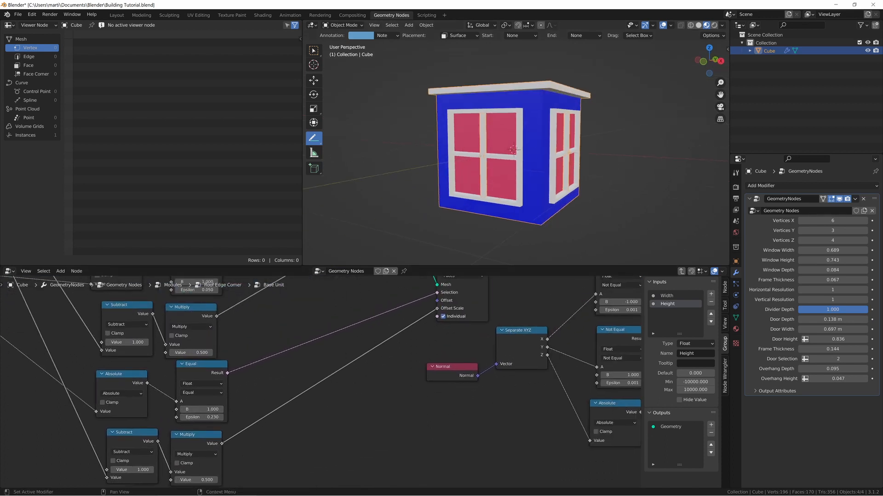
- Set the modifier's Window Width to 0.816 and Window Height to 0.687, and inspect the module with the whole Base Unit node tree
{"action": "mouse_move", "coordinate": [832, 250]}
{"action": "left_mouse_down"}
{"action": "mouse_move", "coordinate": [824, 250]}
{"action": "mouse_move", "coordinate": [846, 250]}
{"action": "mouse_move", "coordinate": [823, 260]}
{"action": "left_mouse_up"}
{"action": "mouse_move", "coordinate": [527, 150]}
{"action": "middle_mouse_down"}
{"action": "mouse_move", "coordinate": [475, 154]}
{"action": "mouse_move", "coordinate": [531, 161]}
{"action": "middle_mouse_up"}
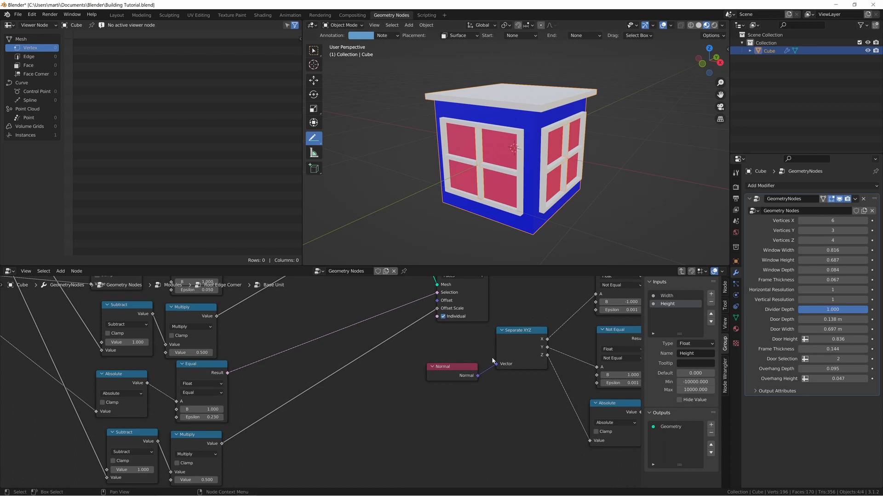
{"action": "scroll", "coordinate": [493, 362], "scroll_direction": "down", "scroll_amount": 5}
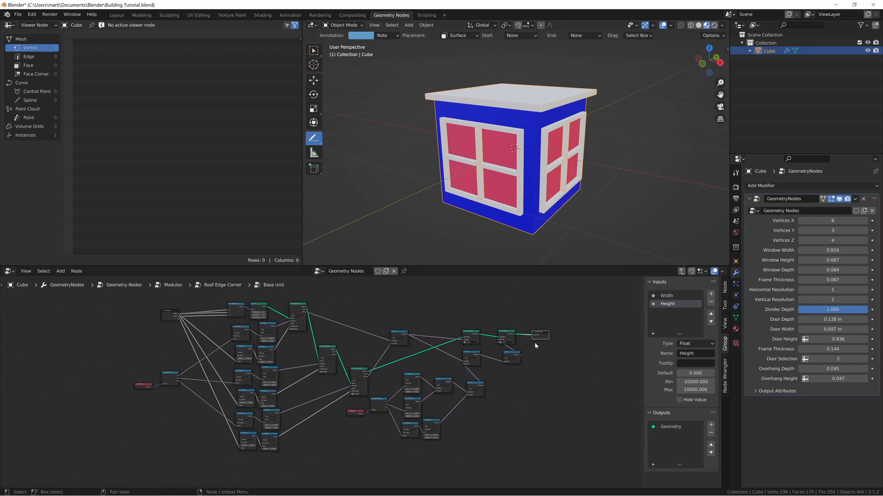
- Leave the Base Unit group and move its node closer to Window Base in the Roof Edge Corner group
{"action": "key", "text": "Tab"}
{"action": "scroll", "coordinate": [426, 376], "scroll_direction": "up", "scroll_amount": 3}
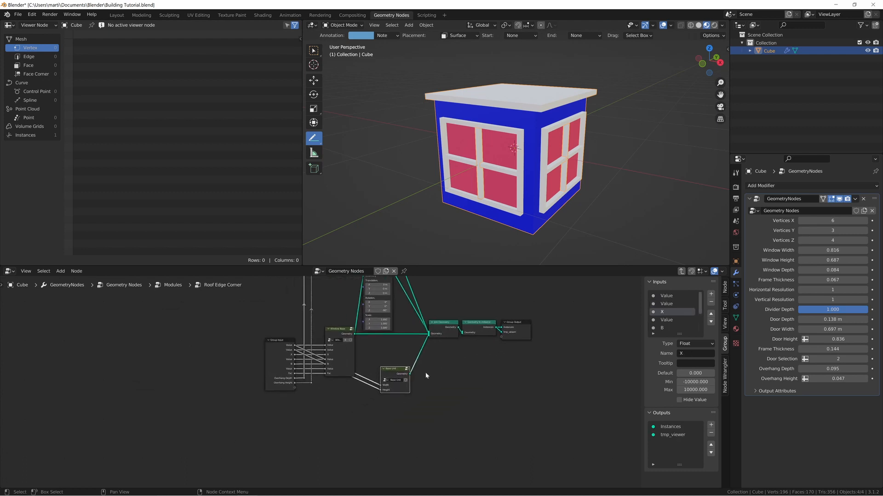
{"action": "left_click_drag", "start_coordinate": [394, 370], "coordinate": [379, 356]}
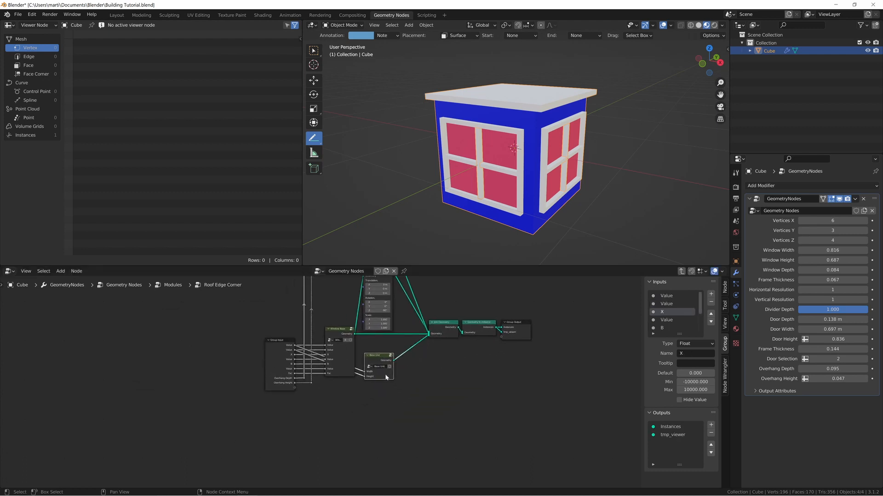
- Look through the node networks of the Roof Edge Corner, Base Unit and Floor groups inside Modules
{"action": "key", "text": "Tab"}
{"action": "scroll", "coordinate": [409, 386], "scroll_direction": "up", "scroll_amount": 2}
{"action": "scroll", "coordinate": [348, 373], "scroll_direction": "up", "scroll_amount": 2}
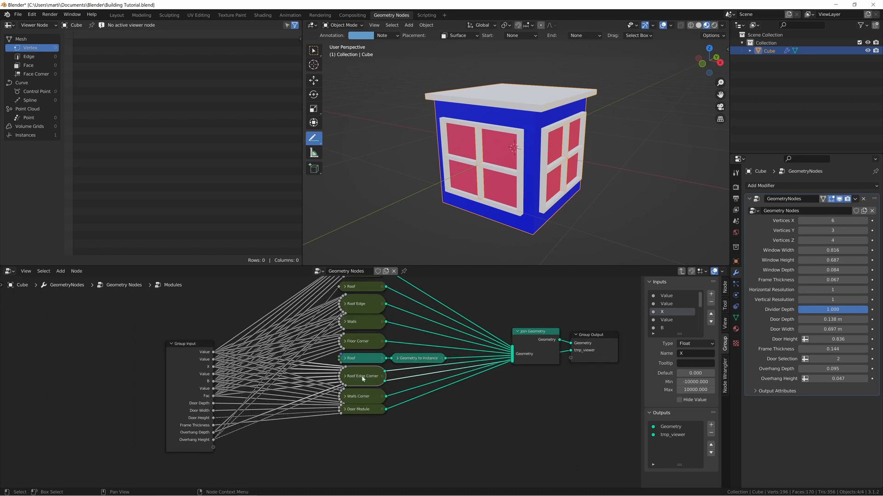
{"action": "middle_click_drag", "start_coordinate": [362, 378], "coordinate": [362, 408]}
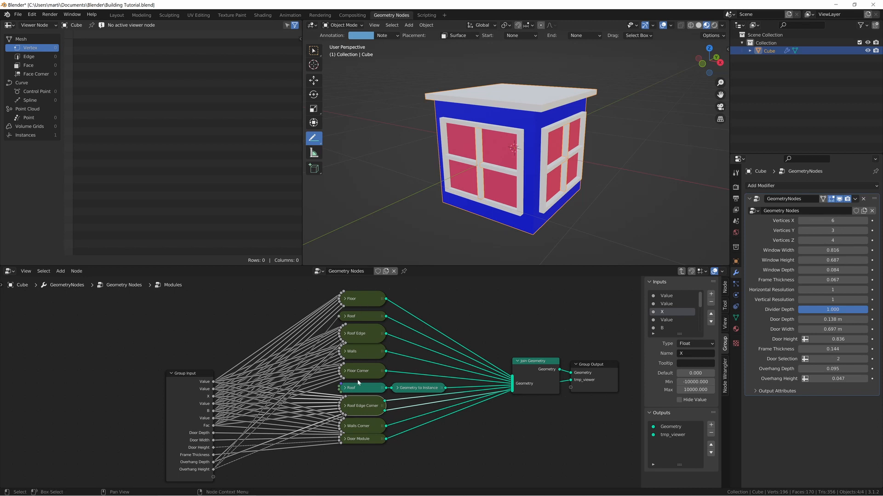
{"action": "key", "text": "Tab"}
{"action": "middle_click_drag", "start_coordinate": [414, 347], "coordinate": [400, 357]}
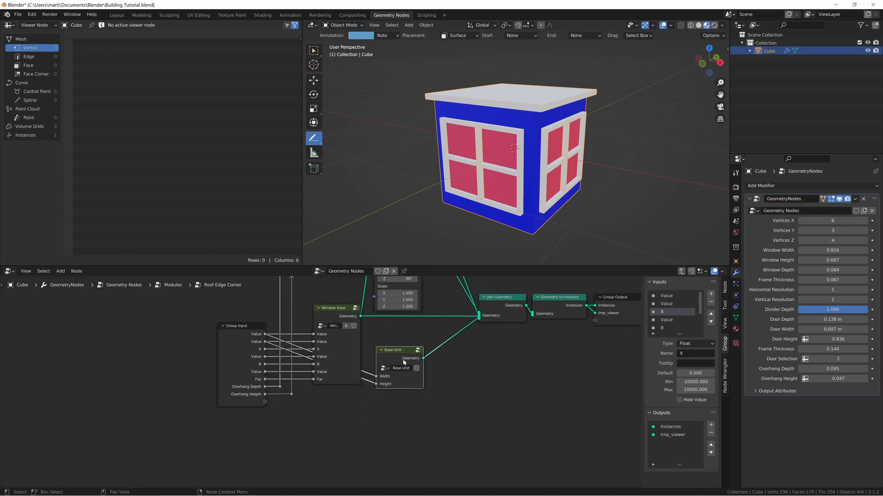
{"action": "key", "text": "Tab"}
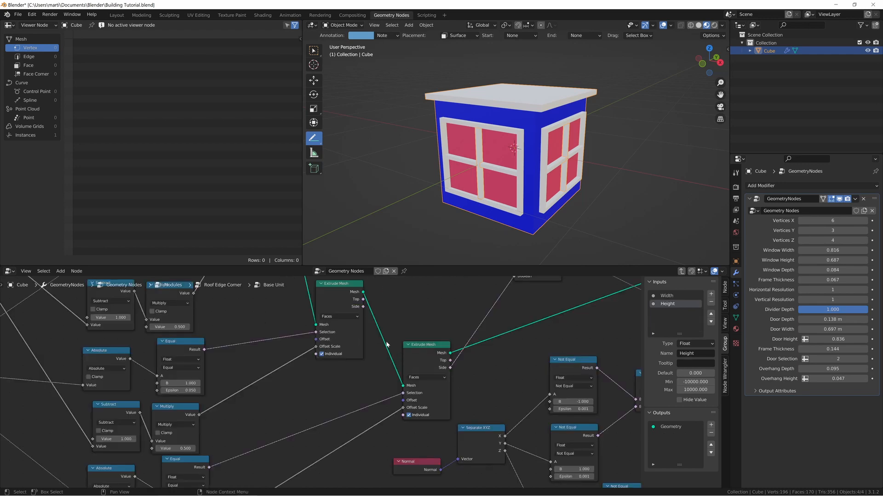
{"action": "key", "text": "Tab"}
{"action": "key", "text": "Tab"}
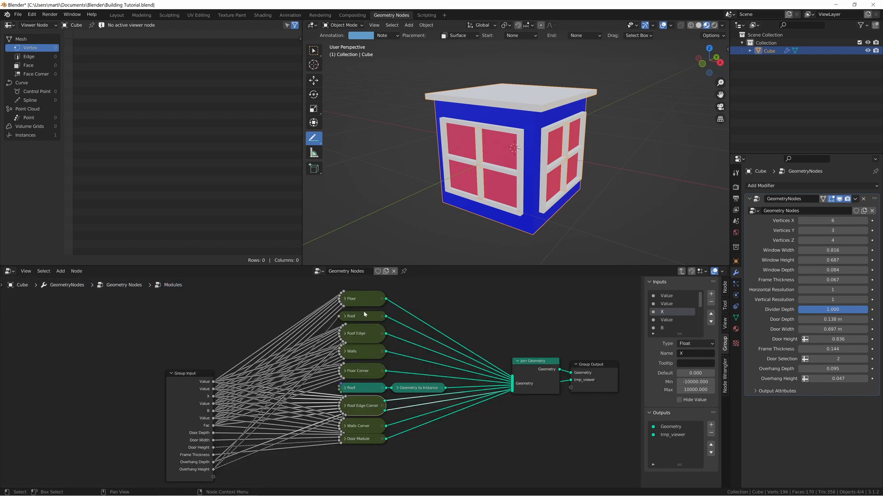
{"action": "left_click", "coordinate": [360, 298]}
{"action": "key", "text": "Tab"}
{"action": "key", "text": "Home"}
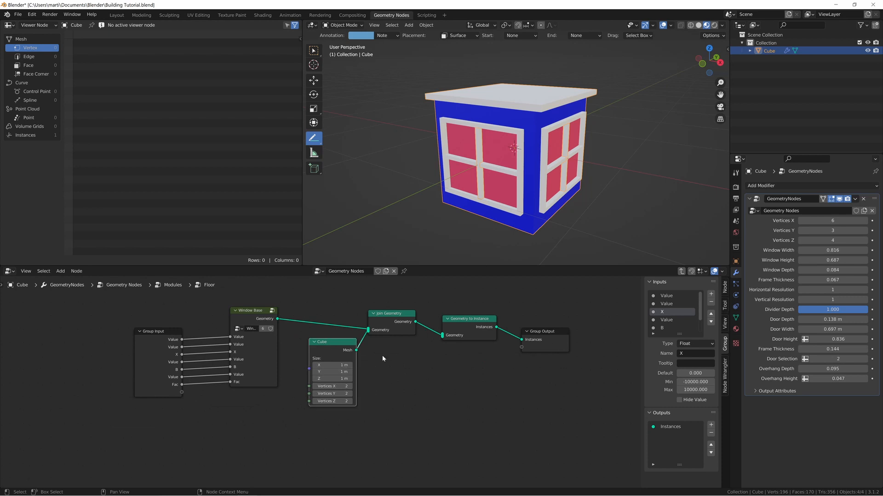
{"action": "key", "text": "Tab"}
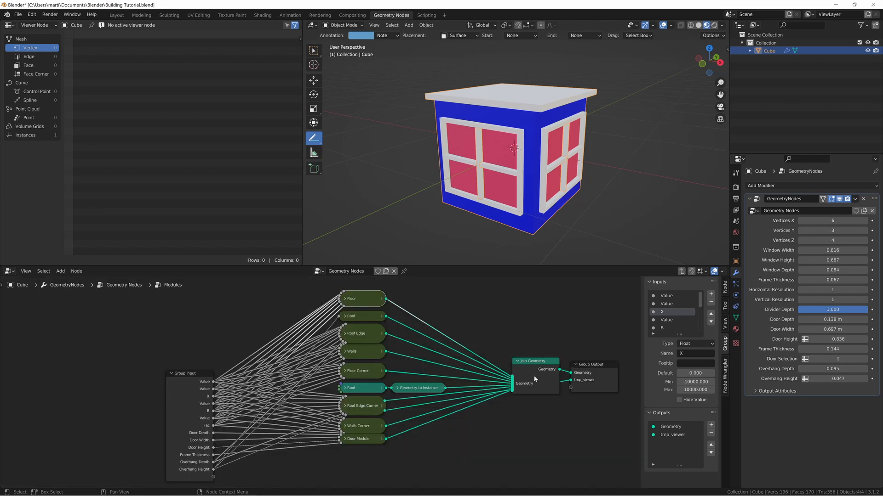
- Return to the top-level node tree and preview the Instance on Points output to show the whole building
{"action": "key", "text": "Tab"}
{"action": "middle_click_drag", "start_coordinate": [514, 372], "coordinate": [430, 442]}
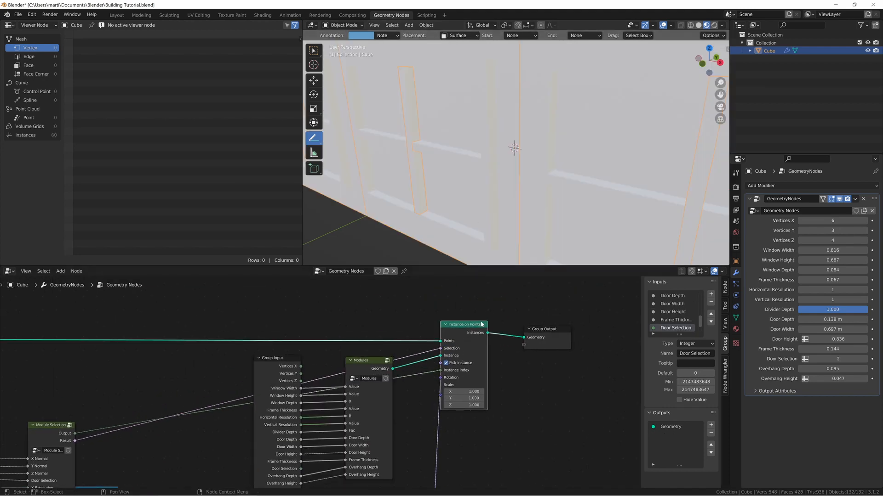
{"action": "scroll", "coordinate": [559, 187], "scroll_direction": "down", "scroll_amount": 8}
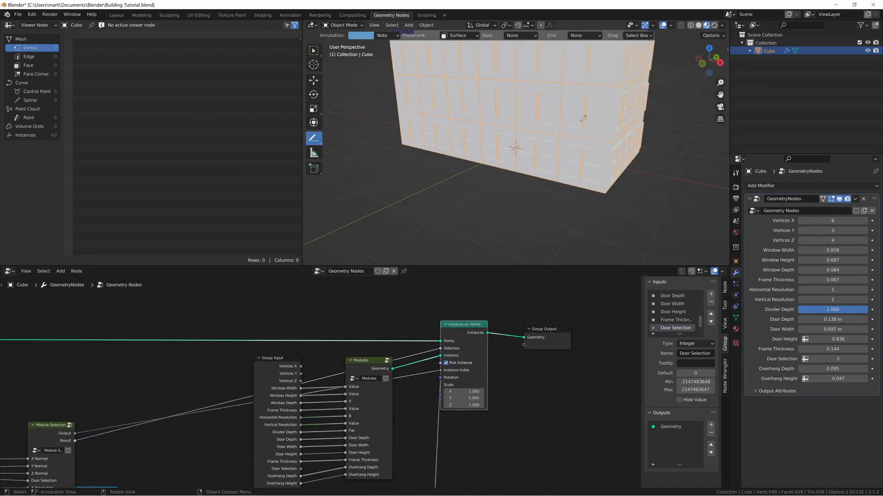
{"action": "middle_click_drag", "start_coordinate": [578, 130], "coordinate": [570, 196], "text": "shift"}
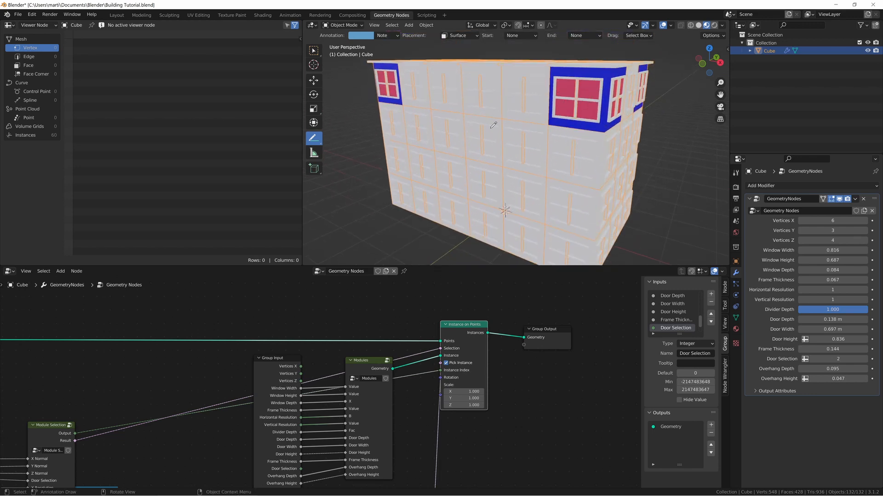
- Open the Floor group inside Modules and delete its Cube node
{"action": "left_click", "coordinate": [373, 406]}
{"action": "key", "text": "Tab"}
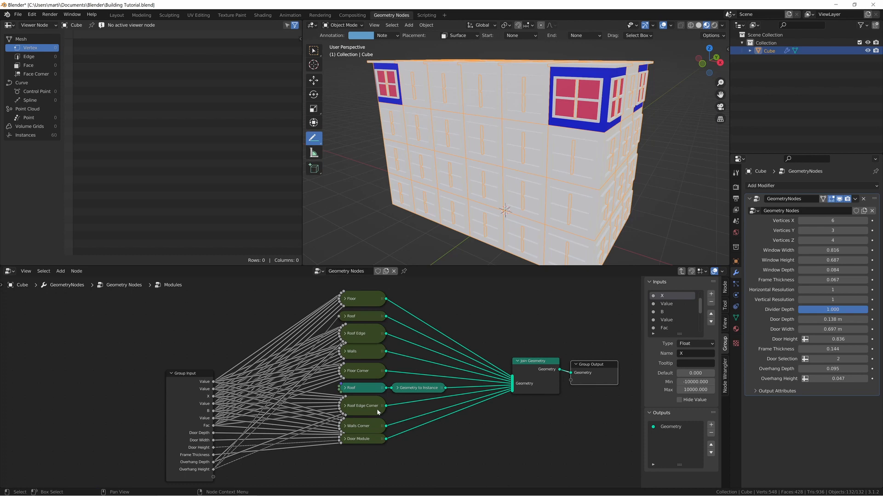
{"action": "left_click", "coordinate": [364, 301]}
{"action": "key", "text": "Tab"}
{"action": "key", "text": "Home"}
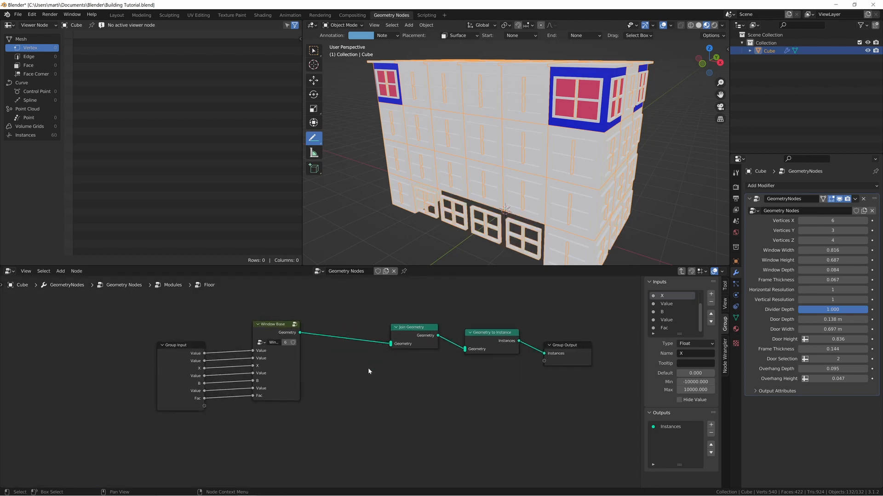
- Paste Base Unit into the Floor group, link the first two Value inputs to Width and Height, and feed its geometry into Join Geometry
{"action": "middle_click_drag", "start_coordinate": [456, 248], "coordinate": [470, 227]}
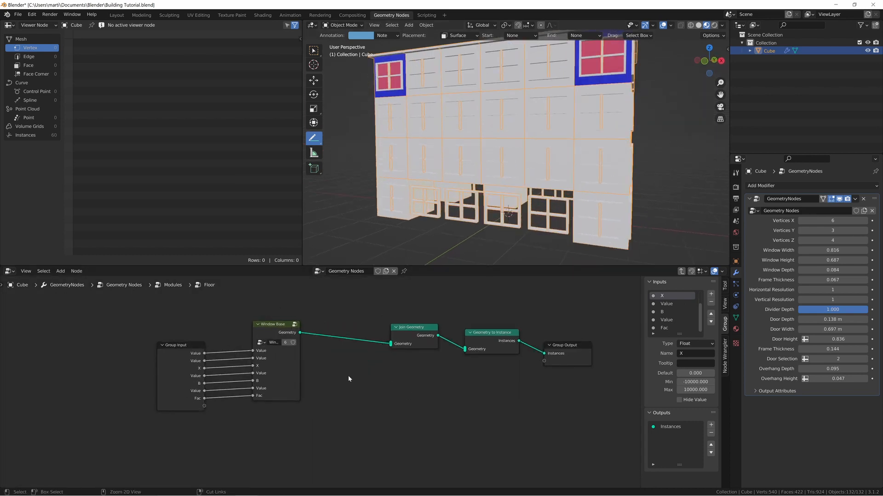
{"action": "key", "text": "ctrl+v"}
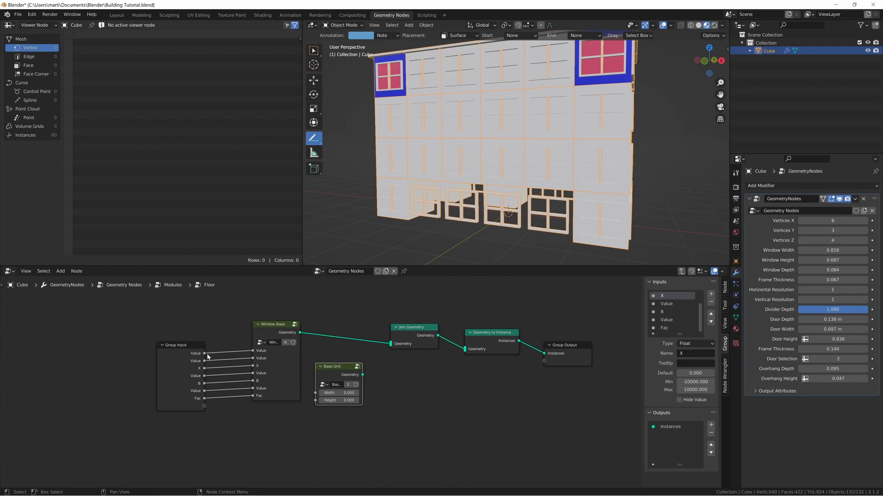
{"action": "left_click_drag", "start_coordinate": [205, 354], "coordinate": [316, 393]}
{"action": "left_click_drag", "start_coordinate": [204, 362], "coordinate": [316, 401]}
{"action": "left_click_drag", "start_coordinate": [363, 375], "coordinate": [390, 344]}
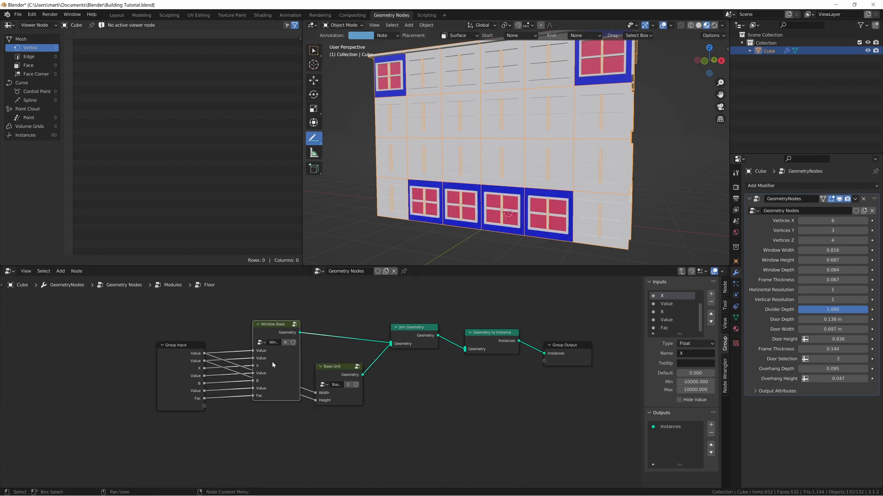
{"action": "key", "text": "Tab"}
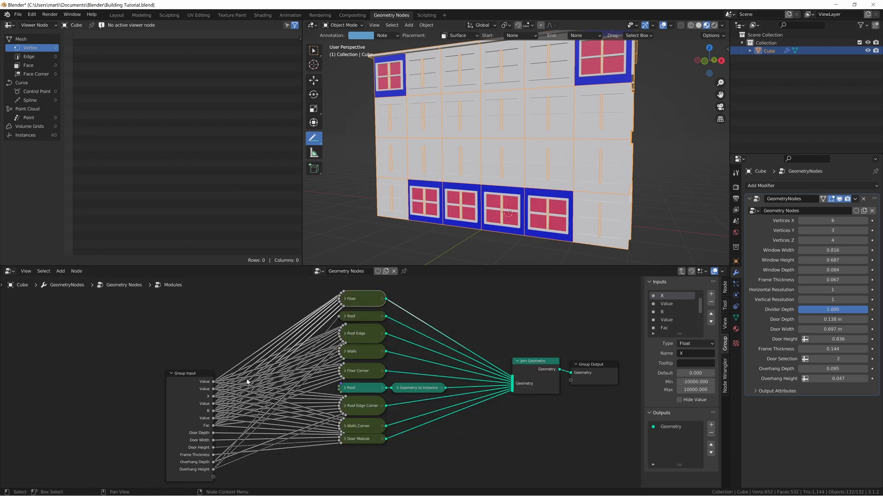
- Replace the Cube in the Roof Edge group with a Base Unit copy and link the first Value input to its Width
{"action": "left_click", "coordinate": [361, 334]}
{"action": "key", "text": "Tab"}
{"action": "left_click", "coordinate": [333, 418]}
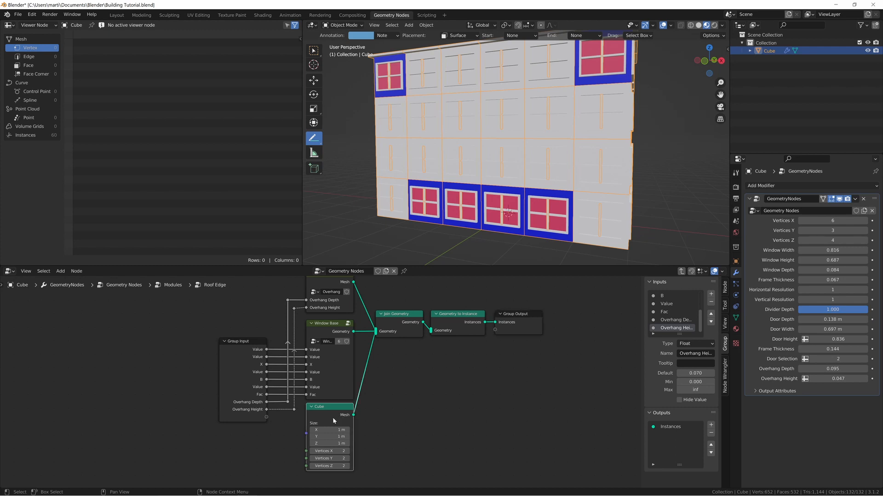
{"action": "key", "text": "x"}
{"action": "key", "text": "ctrl+v"}
{"action": "left_click_drag", "start_coordinate": [392, 368], "coordinate": [332, 408]}
{"action": "left_click_drag", "start_coordinate": [267, 349], "coordinate": [307, 433]}
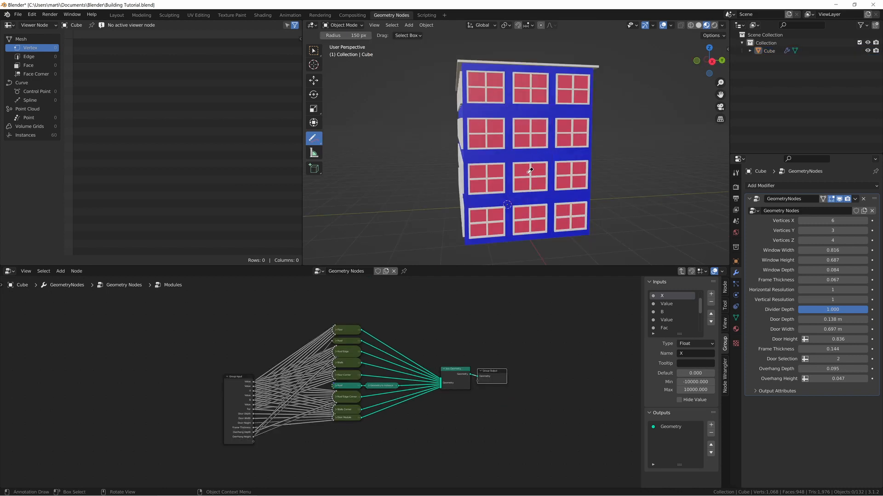
- Inspect the building's facades and the door module from several angles
{"action": "middle_click_drag", "start_coordinate": [530, 171], "coordinate": [525, 170]}
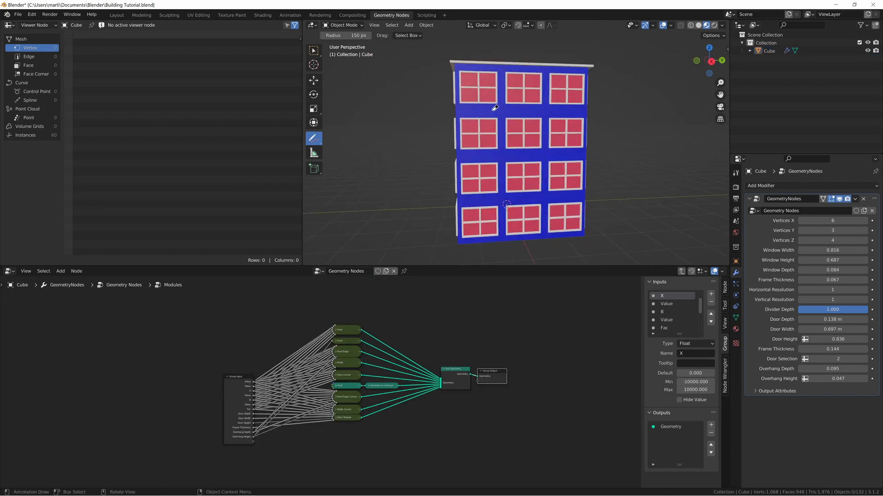
{"action": "middle_click_drag", "start_coordinate": [561, 110], "coordinate": [441, 196]}
{"action": "scroll", "coordinate": [510, 216], "scroll_direction": "up", "scroll_amount": 6}
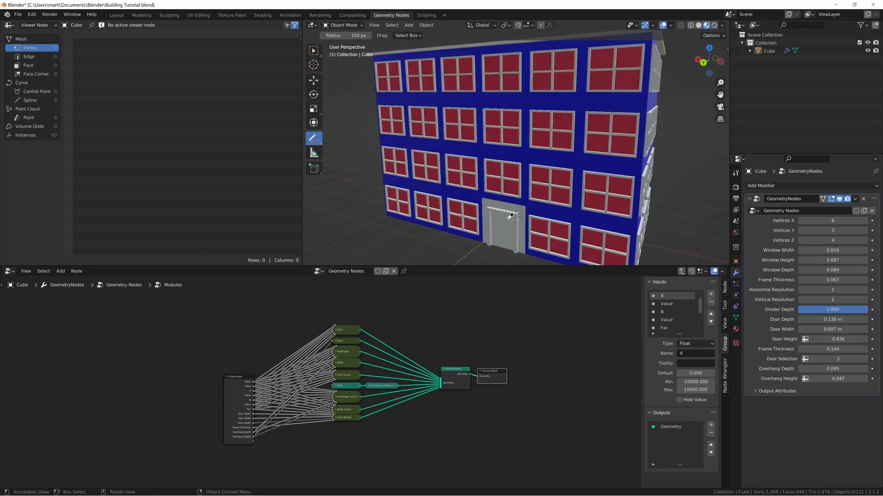
{"action": "mouse_move", "coordinate": [516, 213]}
{"action": "middle_mouse_down"}
{"action": "mouse_move", "coordinate": [522, 107]}
{"action": "mouse_move", "coordinate": [526, 140]}
{"action": "mouse_move", "coordinate": [533, 134]}
{"action": "mouse_move", "coordinate": [516, 154]}
{"action": "middle_mouse_up"}
{"action": "scroll", "coordinate": [516, 159], "scroll_direction": "up", "scroll_amount": 1}
{"action": "scroll", "coordinate": [526, 141], "scroll_direction": "down", "scroll_amount": 3}
- Draw a short freehand annotation line on the wall between the two windows beside the door
{"action": "key", "text": "shift+space"}
{"action": "left_click", "coordinate": [515, 157]}
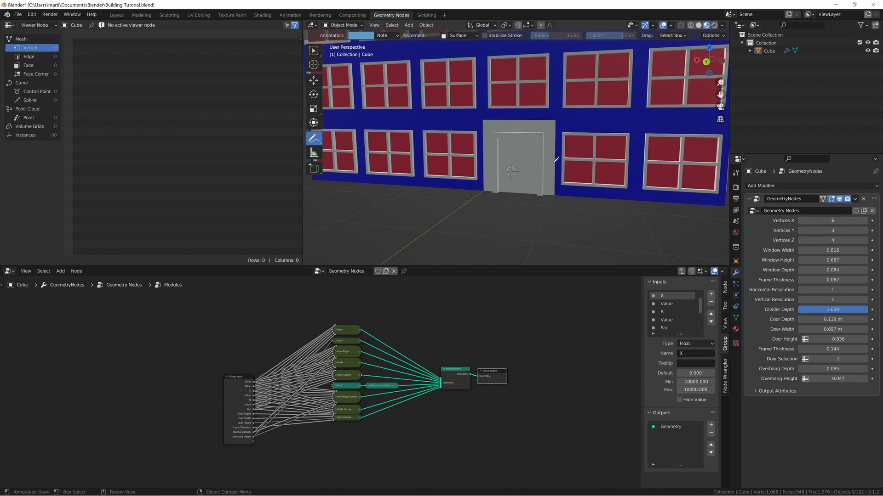
{"action": "left_click_drag", "start_coordinate": [628, 161], "coordinate": [646, 158]}
- Erase the annotation strokes over the door and its neighbouring window
{"action": "key", "text": "shift+space"}
{"action": "left_click", "coordinate": [517, 148]}
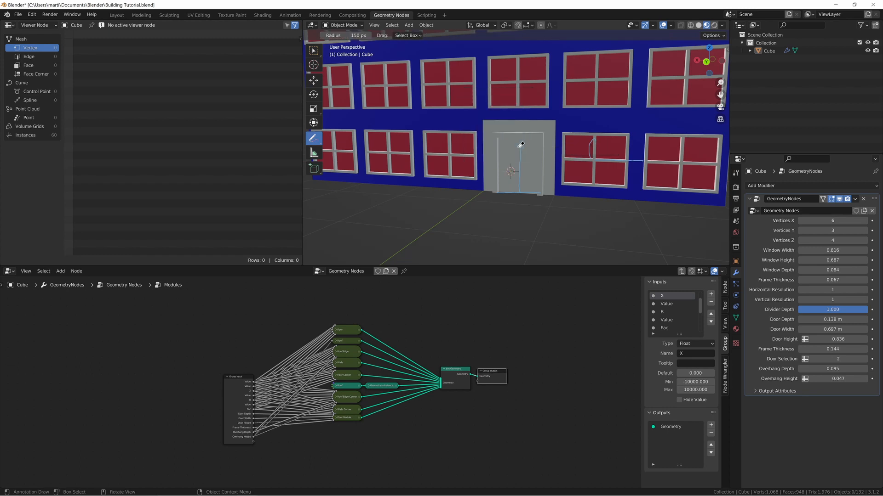
{"action": "left_click_drag", "start_coordinate": [520, 146], "coordinate": [597, 148]}
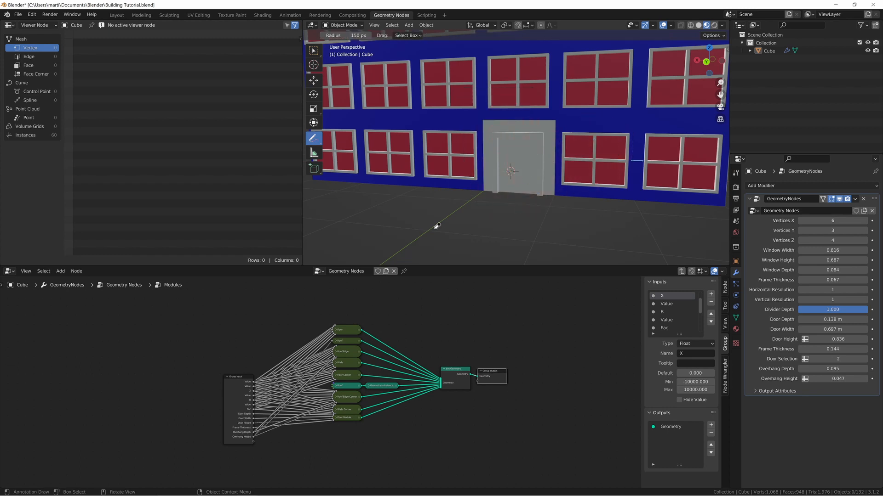
- Paste a Base Unit node into the Door Module group and place it beside the Cube node
{"action": "left_click", "coordinate": [348, 420]}
{"action": "key", "text": "Tab"}
{"action": "scroll", "coordinate": [337, 379], "scroll_direction": "up", "scroll_amount": 2}
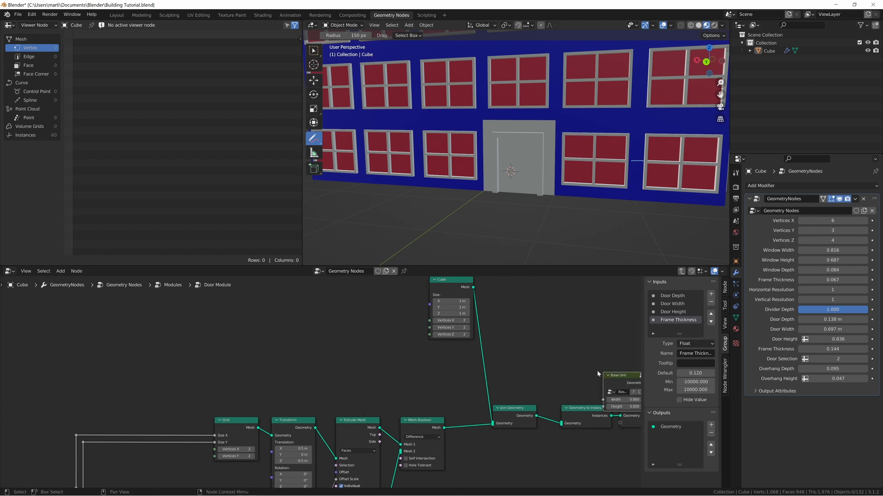
{"action": "left_click_drag", "start_coordinate": [617, 379], "coordinate": [361, 331]}
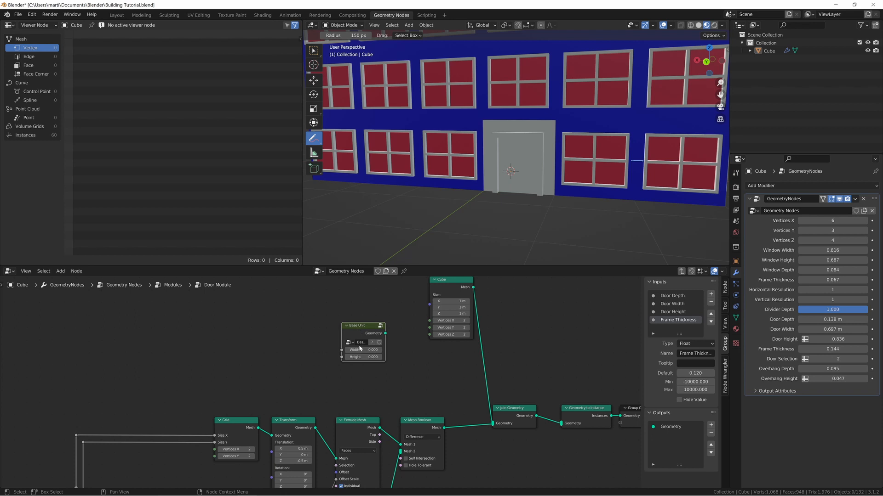
- Make the pasted Base Unit group a single-user copy and rename it Door Base Unit
{"action": "left_click", "coordinate": [373, 343]}
{"action": "double_click", "coordinate": [367, 343]}
{"action": "type", "text": "Door B"}
{"action": "type", "text": "ase Un"}
{"action": "type", "text": "it"}
{"action": "key", "text": "Return"}
- Link Door Width and Door Height to the Width and Height inputs of the Door Base Unit node
{"action": "scroll", "coordinate": [388, 365], "scroll_direction": "up", "scroll_amount": 5}
{"action": "middle_click_drag", "start_coordinate": [387, 365], "coordinate": [403, 361]}
{"action": "scroll", "coordinate": [277, 368], "scroll_direction": "down", "scroll_amount": 5}
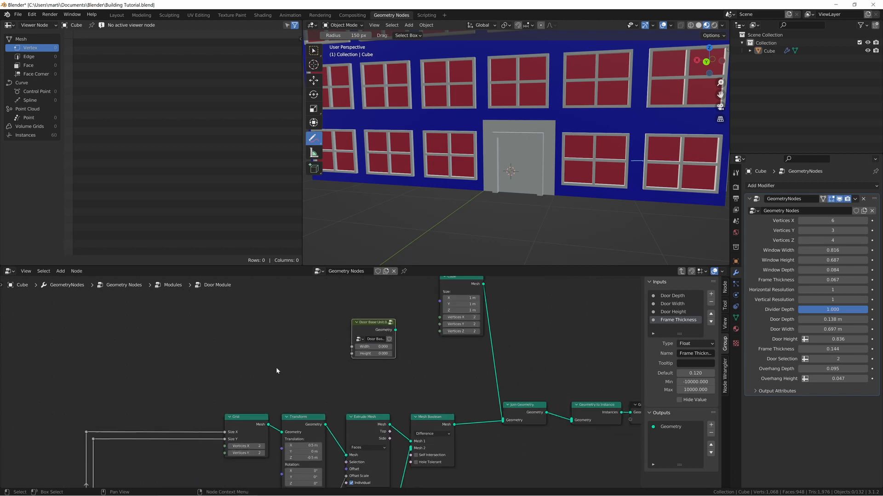
{"action": "middle_click_drag", "start_coordinate": [256, 377], "coordinate": [348, 316]}
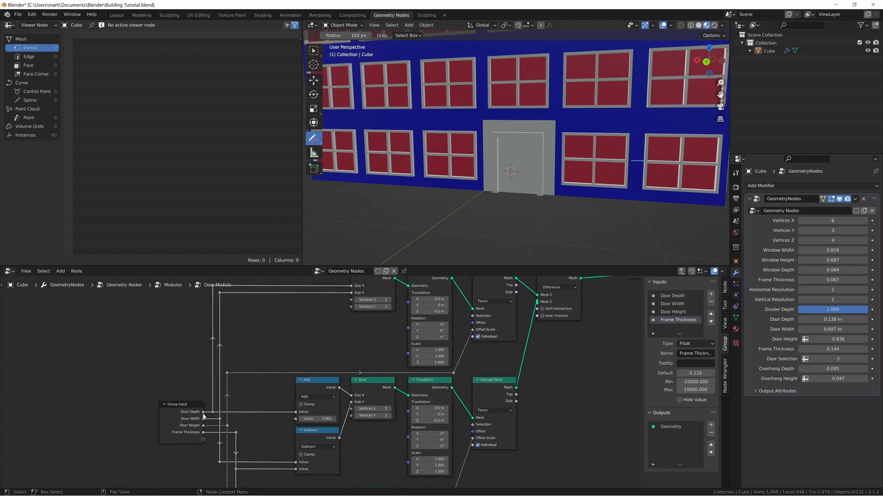
{"action": "middle_click_drag", "start_coordinate": [266, 341], "coordinate": [266, 382]}
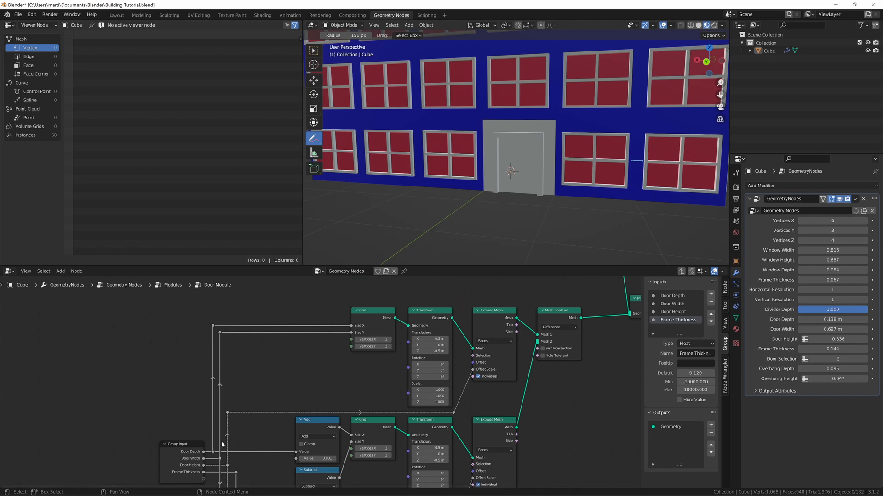
{"action": "left_click_drag", "start_coordinate": [221, 333], "coordinate": [478, 364]}
{"action": "middle_click_drag", "start_coordinate": [317, 448], "coordinate": [354, 289]}
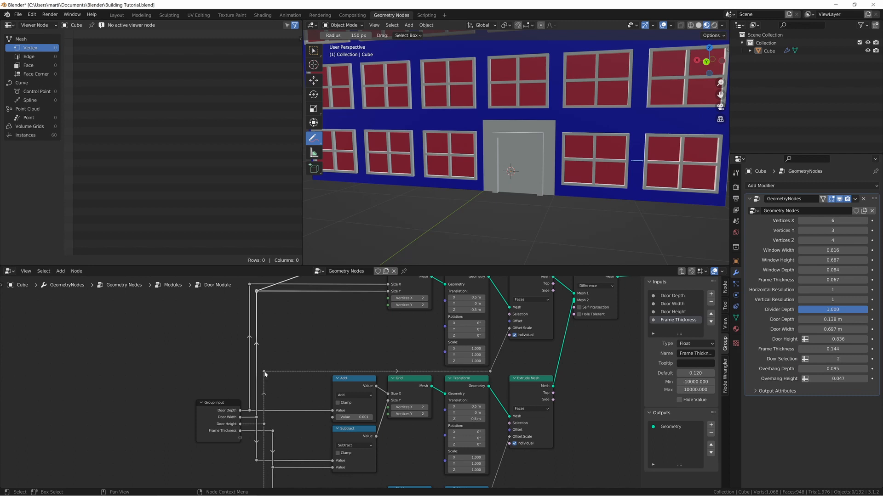
{"action": "left_click_drag", "start_coordinate": [263, 372], "coordinate": [515, 336]}
- Disconnect the Cube from Join Geometry in the Door Module and feed Door Base Unit's geometry into it instead
{"action": "middle_click_drag", "start_coordinate": [549, 355], "coordinate": [312, 387]}
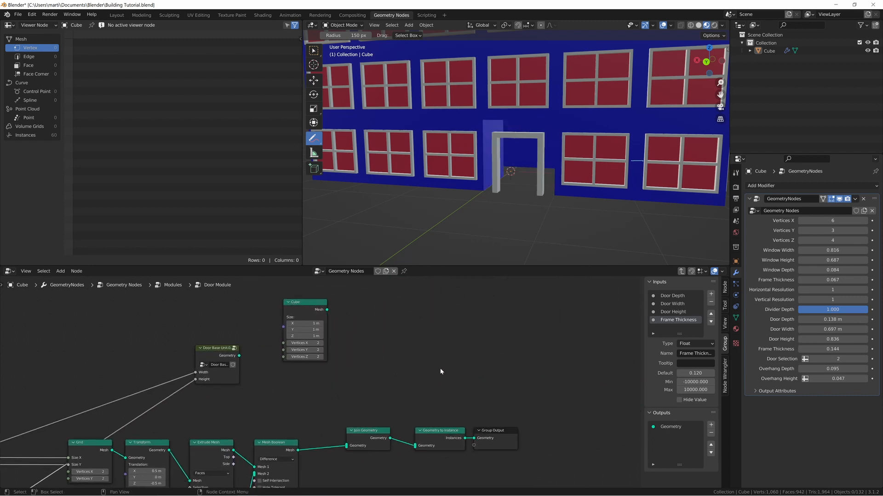
{"action": "left_click_drag", "start_coordinate": [239, 355], "coordinate": [347, 445]}
{"action": "middle_click_drag", "start_coordinate": [529, 158], "coordinate": [534, 149]}
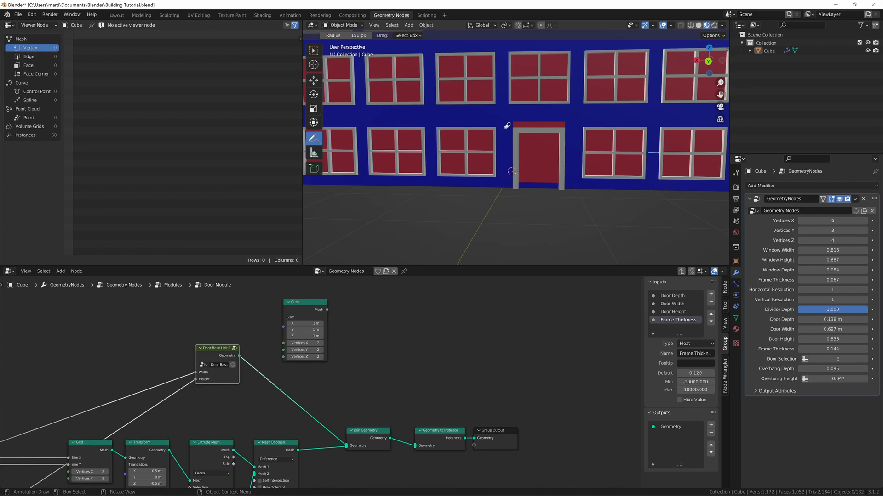
- Inside the Door Base Unit group, cut the Height link to the Combine XYZ node and set its Z to 1
{"action": "key", "text": "Tab"}
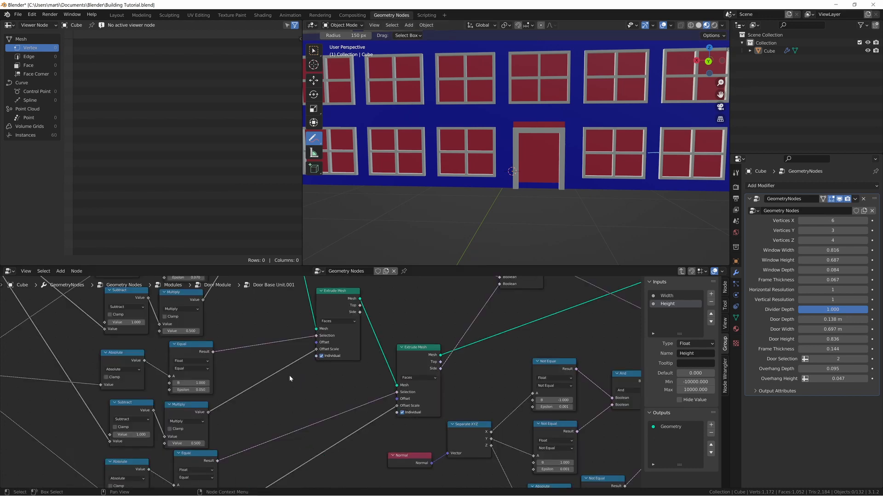
{"action": "scroll", "coordinate": [289, 375], "scroll_direction": "down", "scroll_amount": 5}
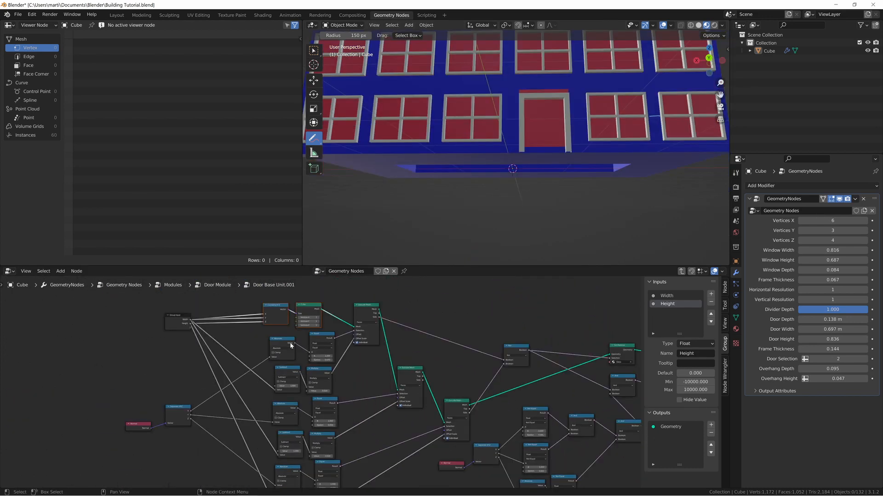
{"action": "scroll", "coordinate": [291, 346], "scroll_direction": "up", "scroll_amount": 5}
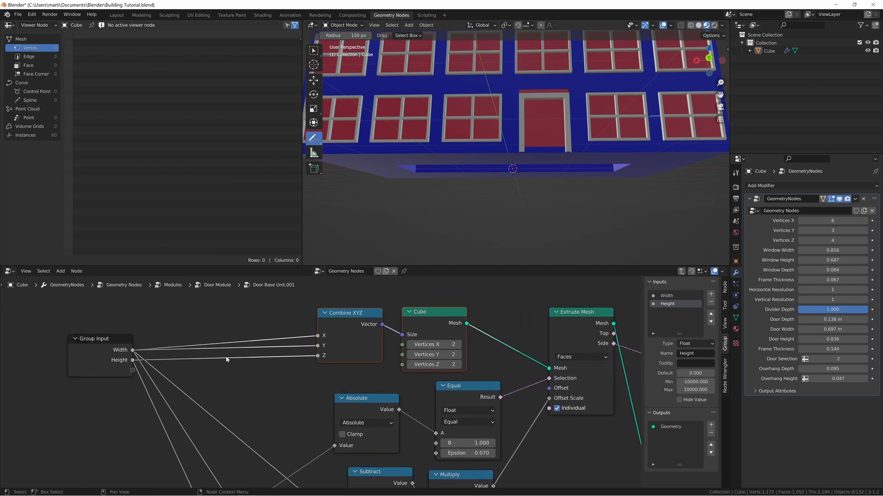
{"action": "right_click_drag", "start_coordinate": [237, 352], "coordinate": [171, 375], "text": "ctrl"}
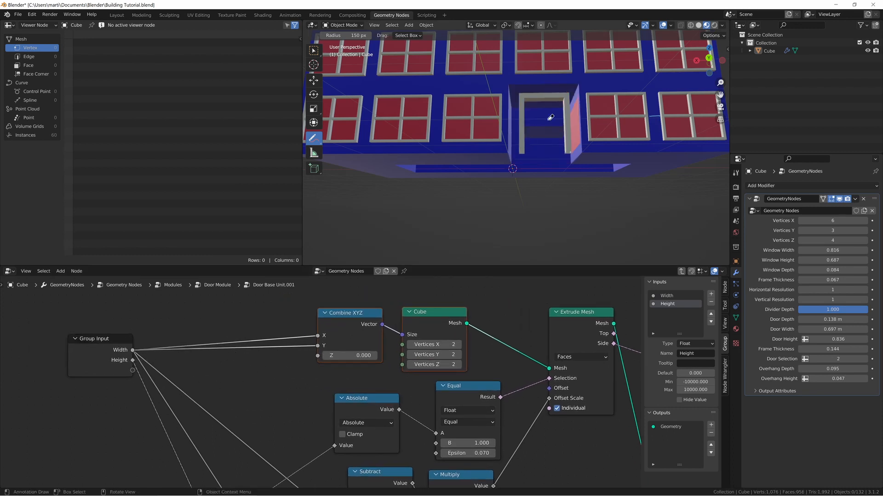
{"action": "left_click", "coordinate": [350, 356]}
{"action": "type", "text": "1"}
{"action": "key", "text": "Return"}
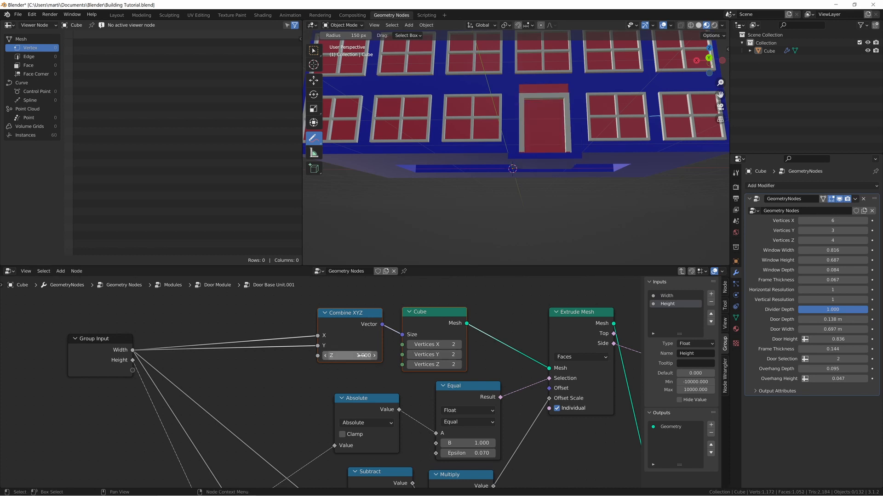
{"action": "middle_click_drag", "start_coordinate": [552, 146], "coordinate": [540, 139]}
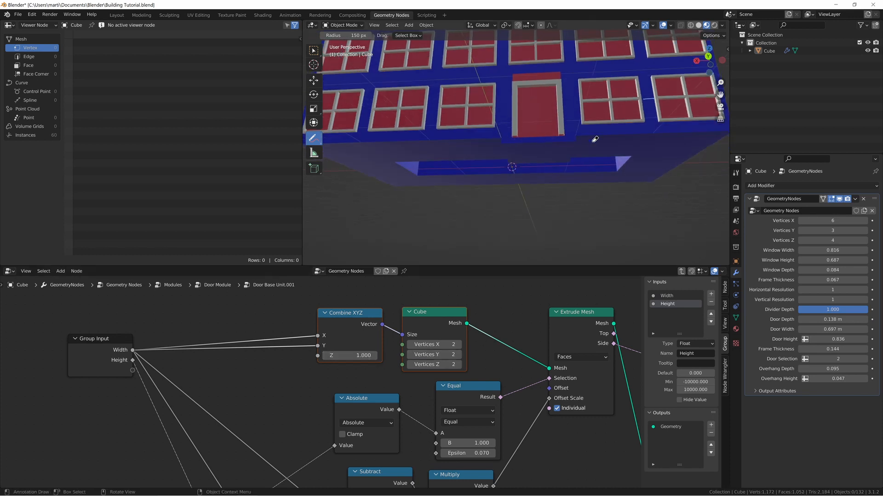
- Mute the third Extrude Mesh node in the Door Base Unit chain to remove the extrusion at the door's base
{"action": "middle_click_drag", "start_coordinate": [587, 386], "coordinate": [355, 329]}
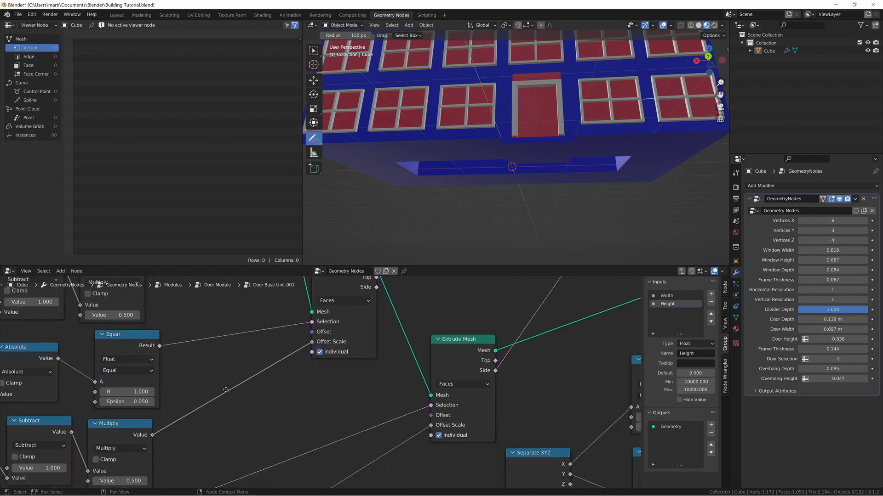
{"action": "middle_click_drag", "start_coordinate": [400, 430], "coordinate": [384, 347]}
{"action": "scroll", "coordinate": [385, 345], "scroll_direction": "down", "scroll_amount": 4}
{"action": "left_click", "coordinate": [409, 303]}
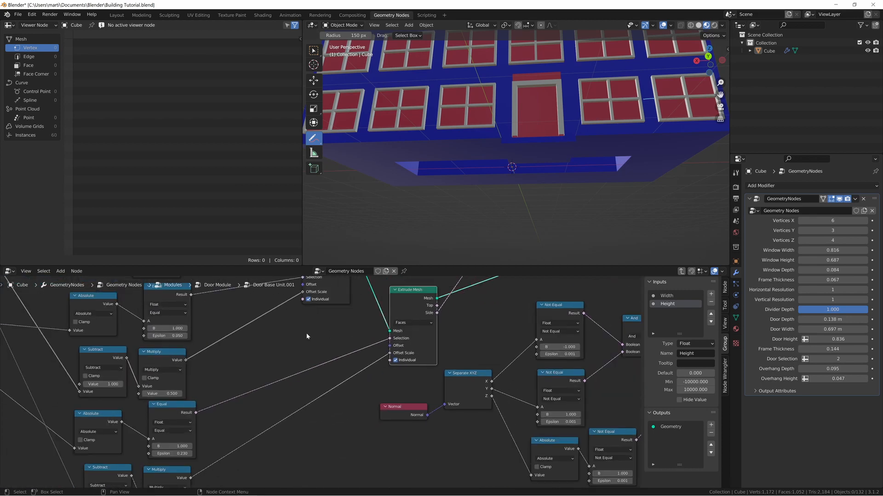
{"action": "scroll", "coordinate": [296, 373], "scroll_direction": "down", "scroll_amount": 5}
{"action": "middle_click_drag", "start_coordinate": [296, 375], "coordinate": [355, 404]}
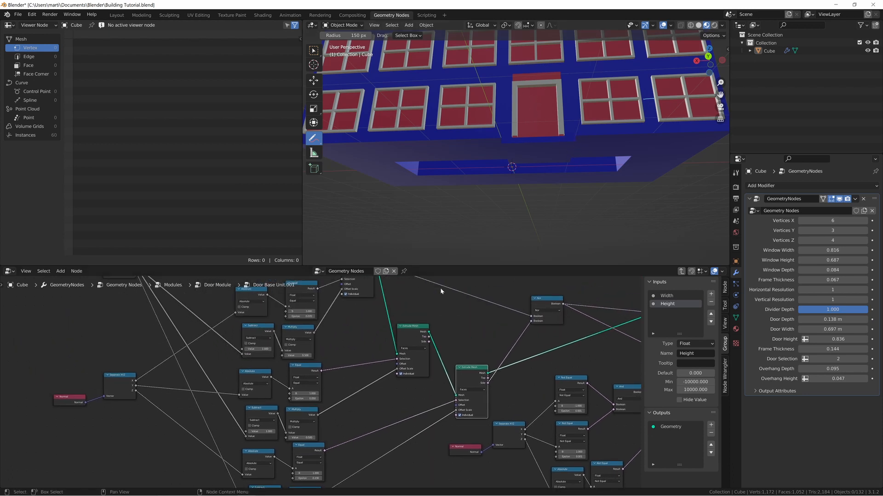
{"action": "middle_click_drag", "start_coordinate": [369, 395], "coordinate": [407, 306]}
{"action": "scroll", "coordinate": [415, 340], "scroll_direction": "up", "scroll_amount": 6}
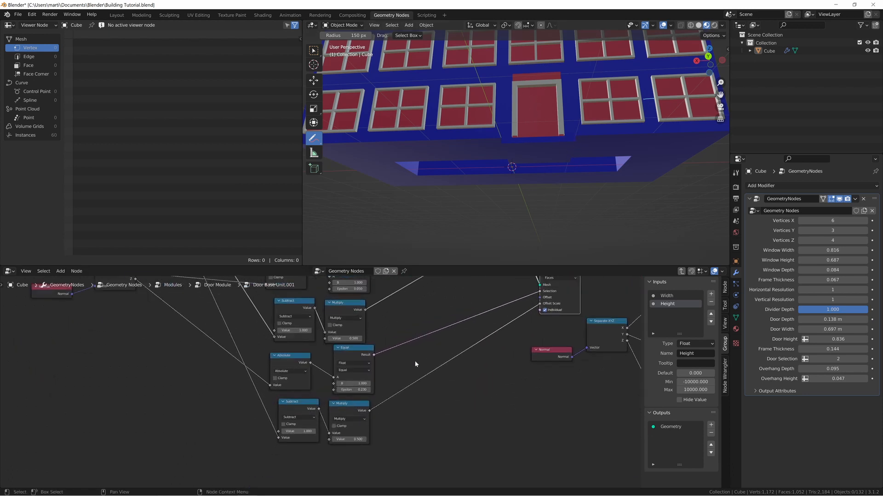
{"action": "middle_click_drag", "start_coordinate": [542, 85], "coordinate": [518, 93]}
{"action": "middle_click_drag", "start_coordinate": [448, 304], "coordinate": [375, 416]}
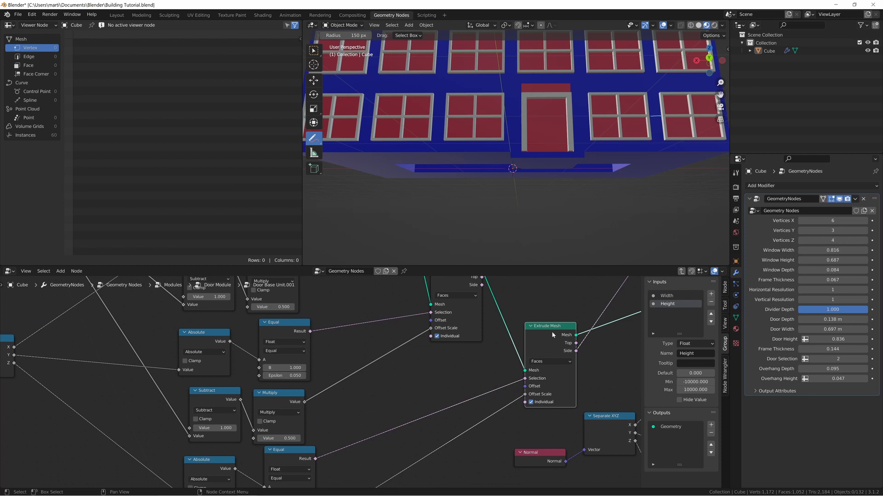
{"action": "key", "text": "m"}
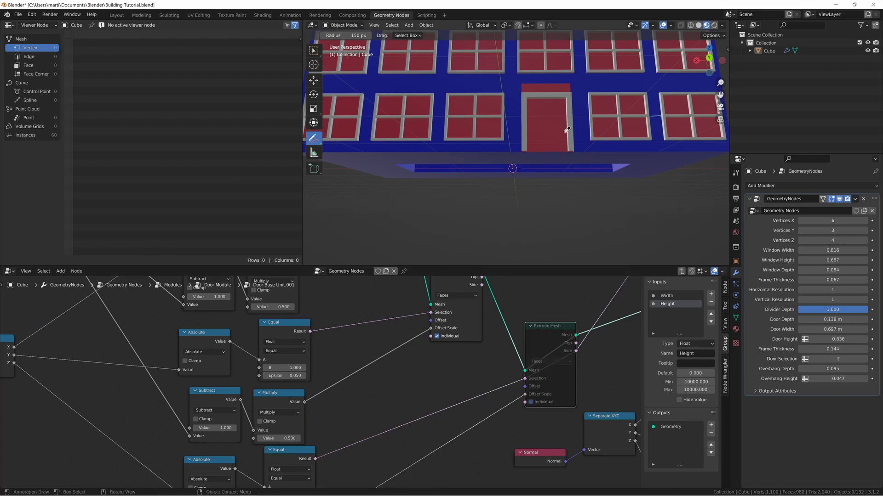
{"action": "middle_click_drag", "start_coordinate": [565, 130], "coordinate": [550, 135]}
- Move the Combine XYZ and Cube nodes up and the first Extrude Mesh aside to make room between them
{"action": "middle_click_drag", "start_coordinate": [385, 337], "coordinate": [428, 396]}
{"action": "middle_click_drag", "start_coordinate": [420, 330], "coordinate": [435, 408]}
{"action": "middle_click_drag", "start_coordinate": [349, 324], "coordinate": [415, 428]}
{"action": "left_click_drag", "start_coordinate": [391, 429], "coordinate": [392, 355]}
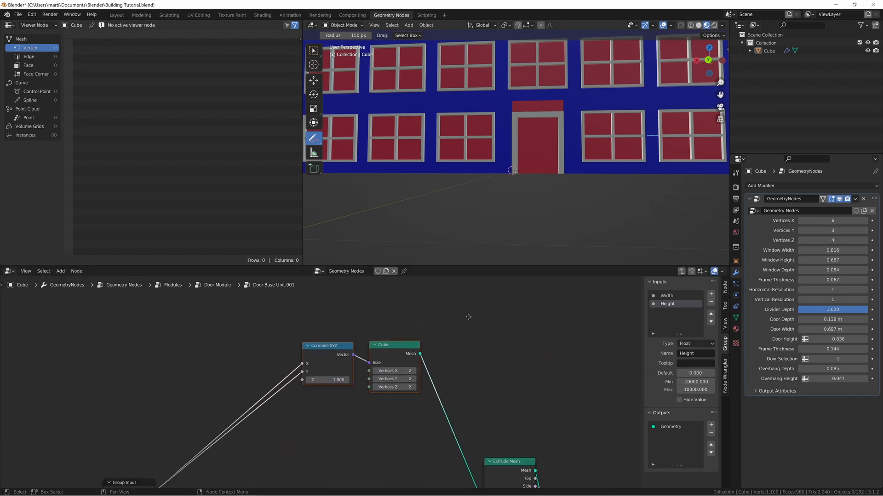
{"action": "scroll", "coordinate": [382, 415], "scroll_direction": "down", "scroll_amount": 3}
{"action": "middle_click_drag", "start_coordinate": [382, 415], "coordinate": [382, 416]}
{"action": "key", "text": "g"}
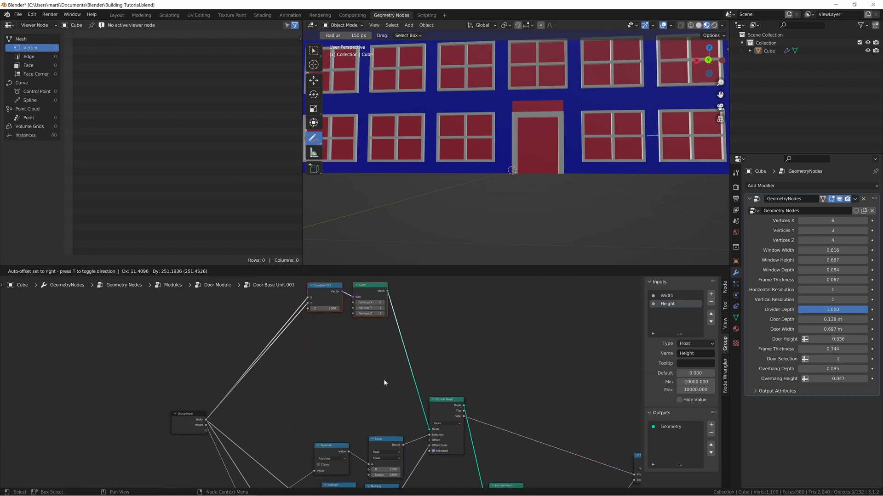
{"action": "left_click", "coordinate": [384, 382]}
{"action": "left_click_drag", "start_coordinate": [446, 412], "coordinate": [487, 396]}
{"action": "middle_click_drag", "start_coordinate": [516, 138], "coordinate": [515, 148]}
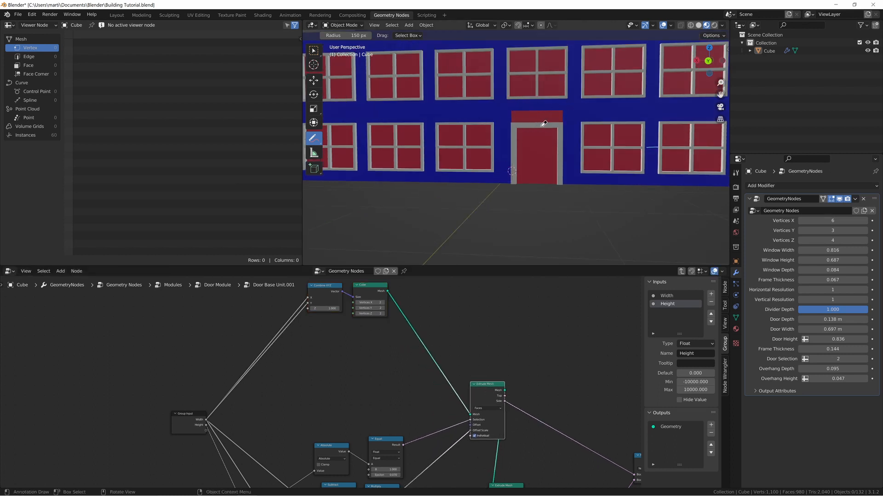
- Insert a Set Position node on the link between the Cube and the first Extrude Mesh
{"action": "key", "text": "shift+a"}
{"action": "left_click", "coordinate": [324, 383]}
{"action": "type", "text": "normal"}
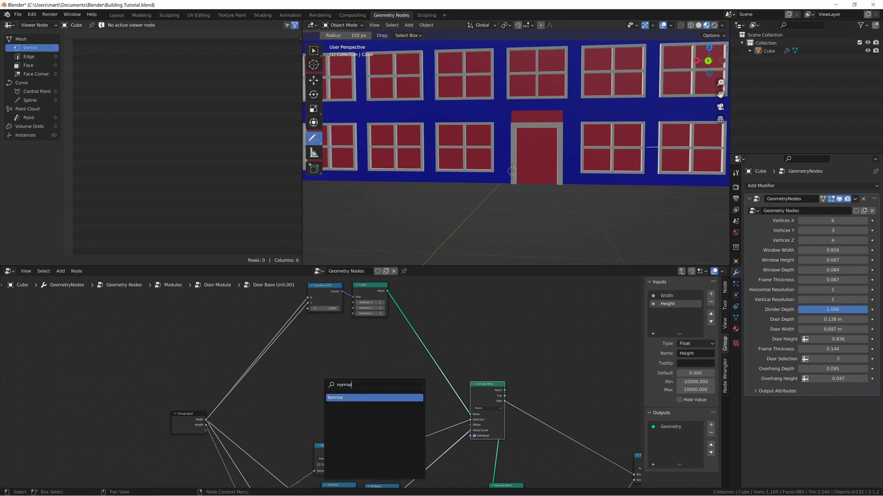
{"action": "key", "text": "BackSpace"}
{"action": "key", "text": "BackSpace"}
{"action": "key", "text": "BackSpace"}
{"action": "key", "text": "BackSpace"}
{"action": "type", "text": "set pos"}
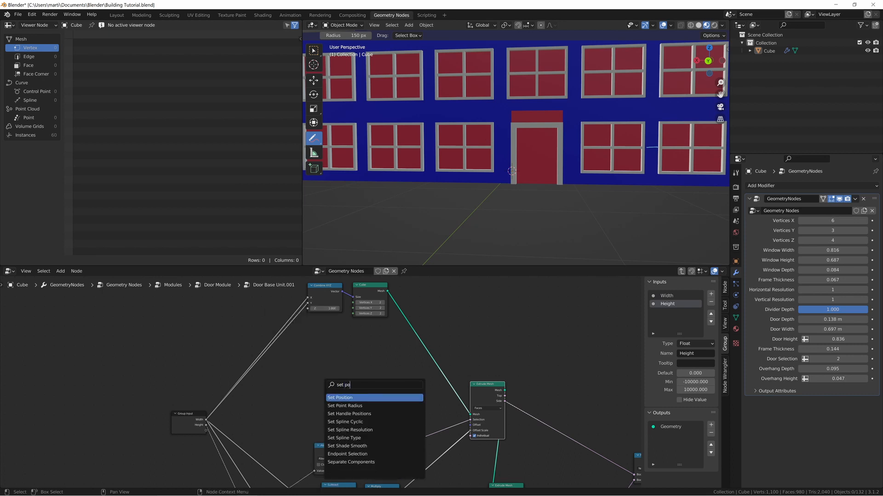
{"action": "key", "text": "Return"}
{"action": "left_click", "coordinate": [413, 322]}
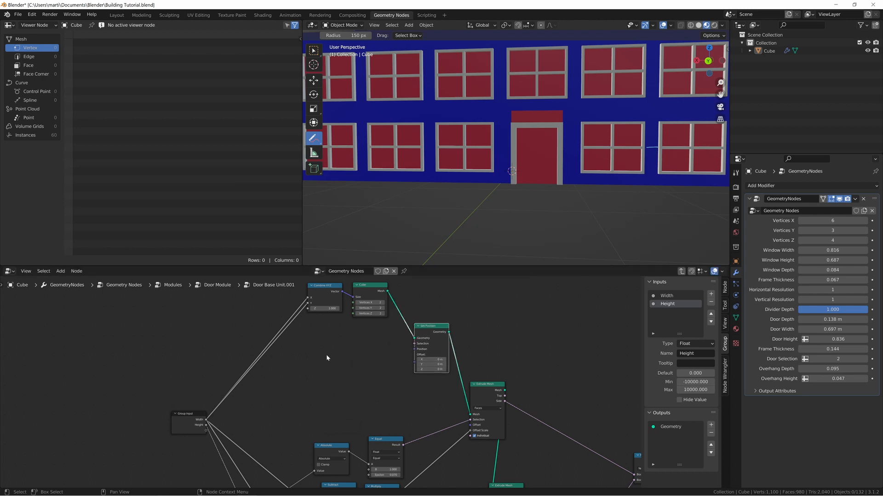
- Add a Normal node and place it beside the Set Position node, below Combine XYZ
{"action": "key", "text": "shift+a"}
{"action": "left_click", "coordinate": [326, 355]}
{"action": "type", "text": "normal"}
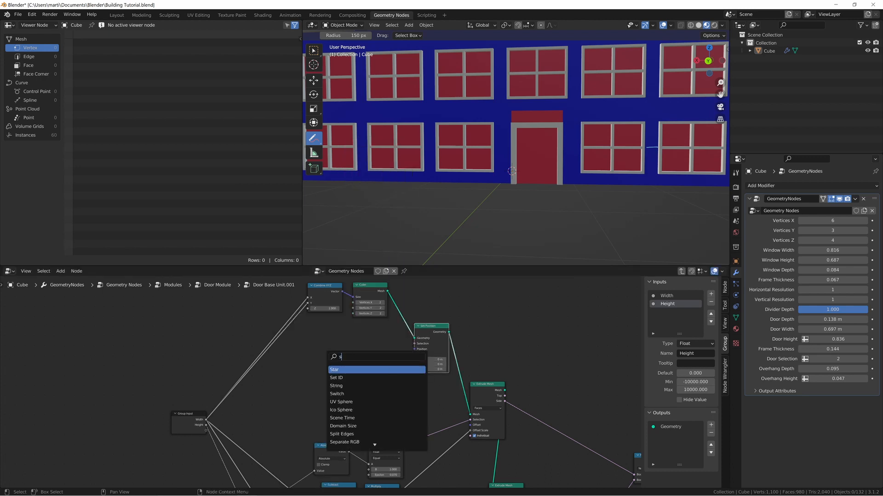
{"action": "key", "text": "Return"}
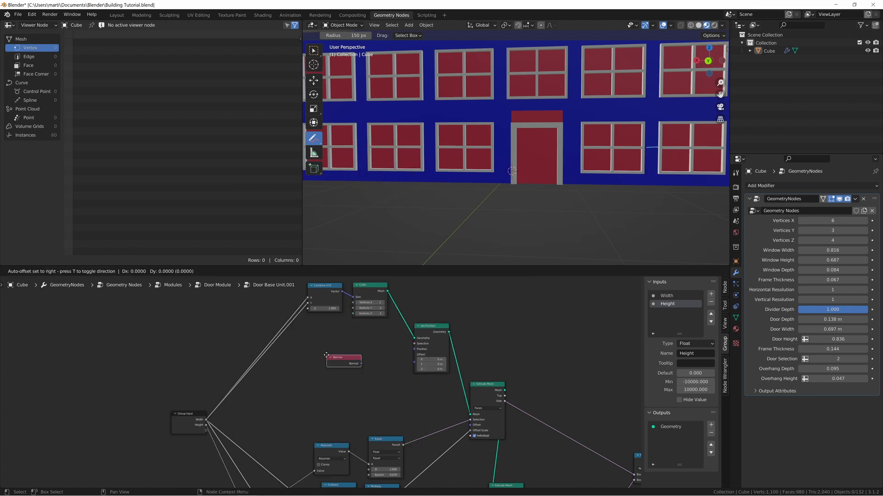
{"action": "left_click", "coordinate": [297, 351]}
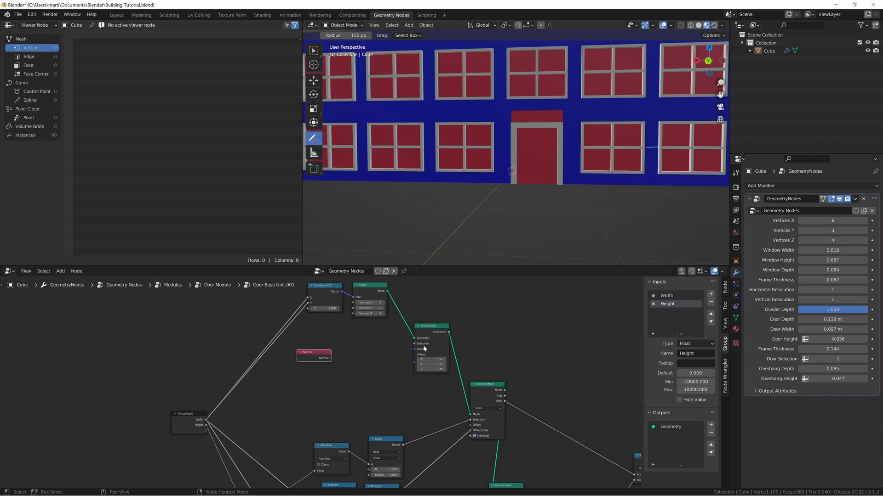
- Add a Separate XYZ node fed by Normal and shift both nodes away from Set Position to free up space
{"action": "key", "text": "shift+a"}
{"action": "left_click", "coordinate": [391, 356]}
{"action": "type", "text": "sep"}
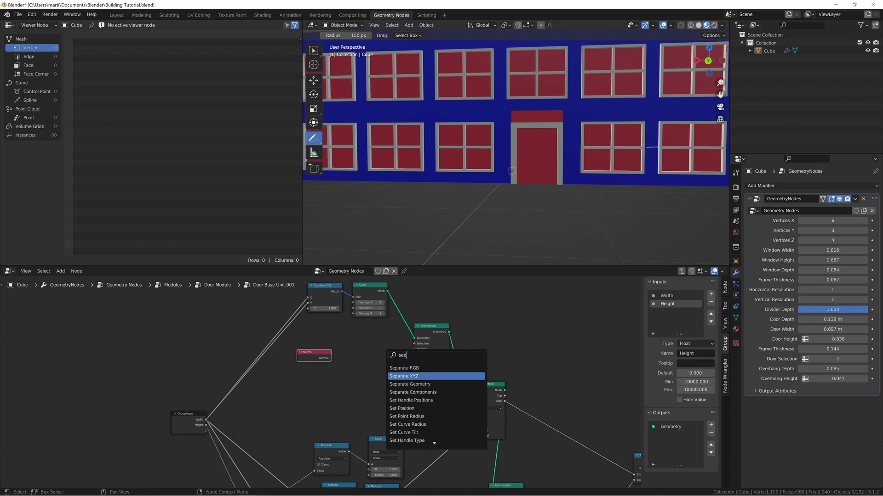
{"action": "left_click", "coordinate": [404, 376]}
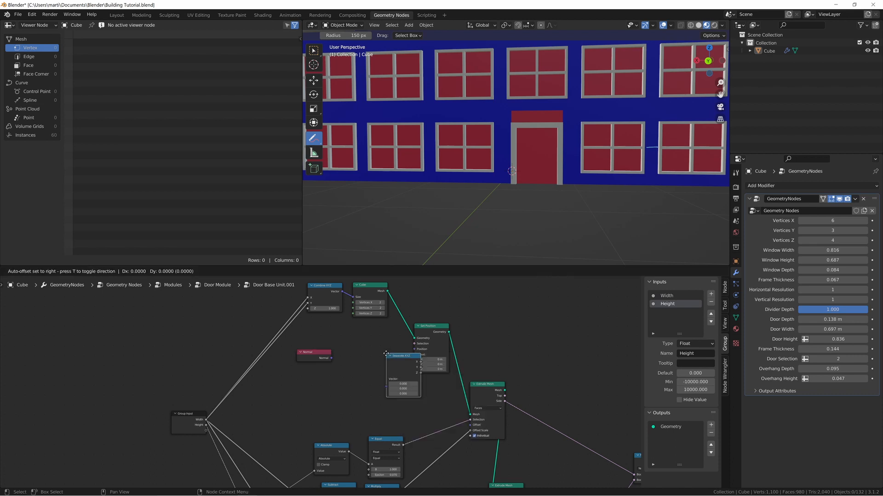
{"action": "right_click_drag", "start_coordinate": [323, 357], "coordinate": [357, 360], "text": "alt"}
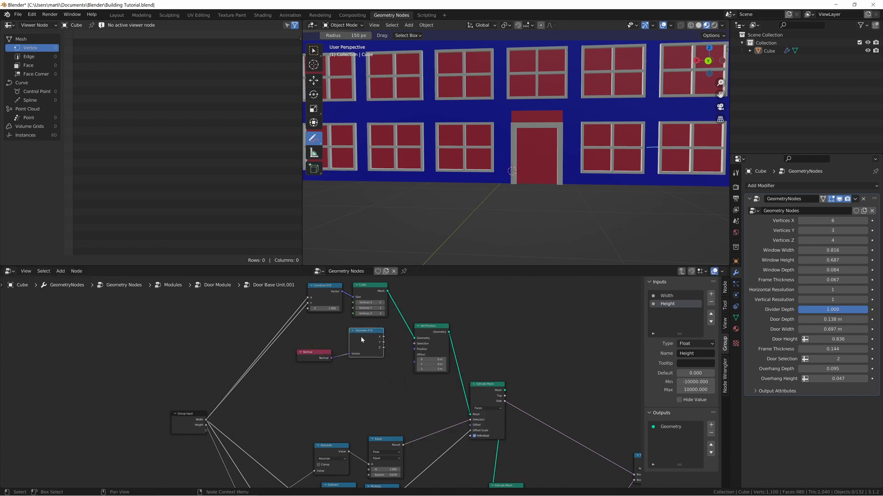
{"action": "left_click", "coordinate": [310, 357], "text": "shift"}
{"action": "left_click_drag", "start_coordinate": [354, 349], "coordinate": [301, 351]}
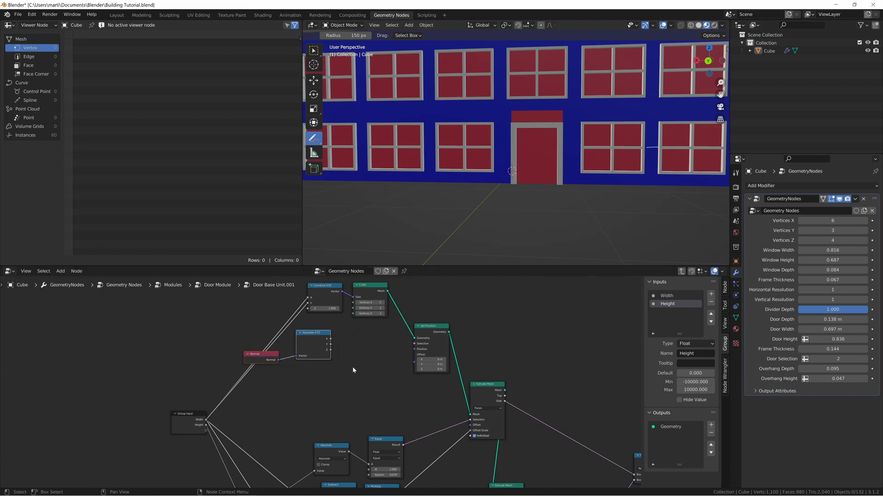
- Add a Greater Than Compare node, linking Separate XYZ's Z to A and its result to Set Position's Selection
{"action": "key", "text": "shift+a"}
{"action": "type", "text": "scompare"}
{"action": "key", "text": "Return"}
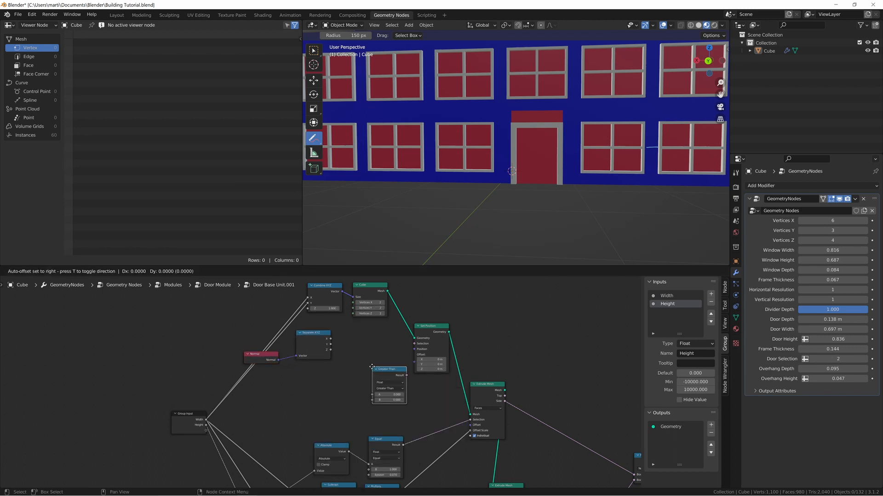
{"action": "left_click", "coordinate": [351, 324]}
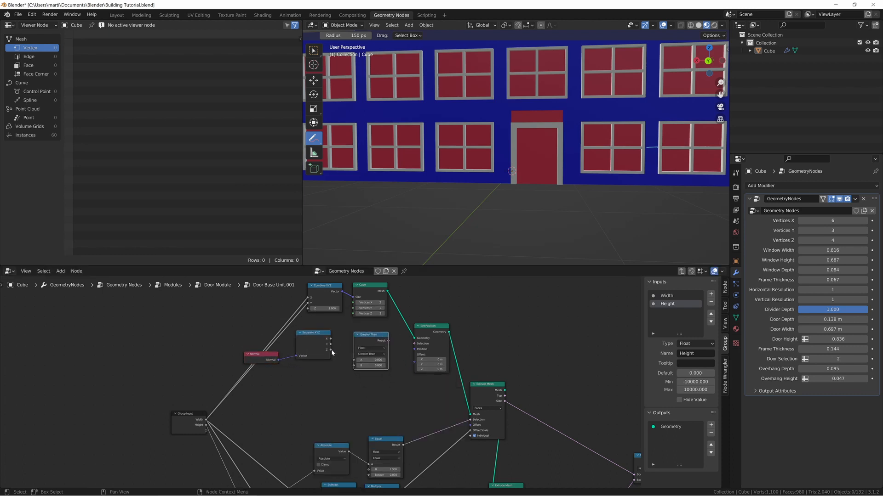
{"action": "left_click_drag", "start_coordinate": [331, 349], "coordinate": [400, 366]}
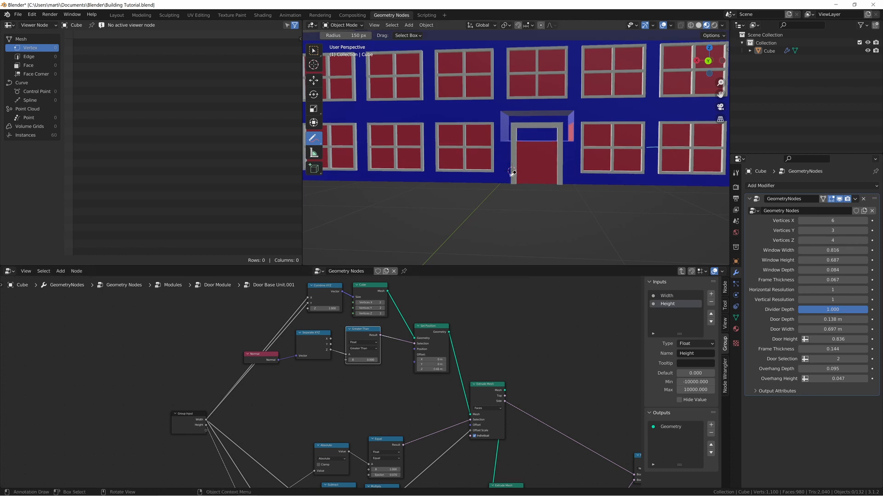
- Annotate the bottom edge of the doorway in the viewport and reduce Set Position's downward Z offset
{"action": "key", "text": "shift+space"}
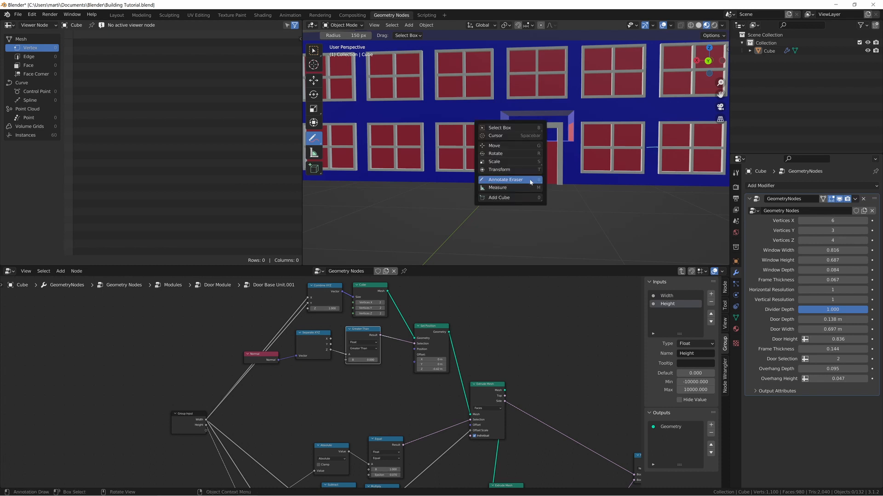
{"action": "key", "text": "d"}
{"action": "left_click_drag", "start_coordinate": [520, 180], "coordinate": [554, 182]}
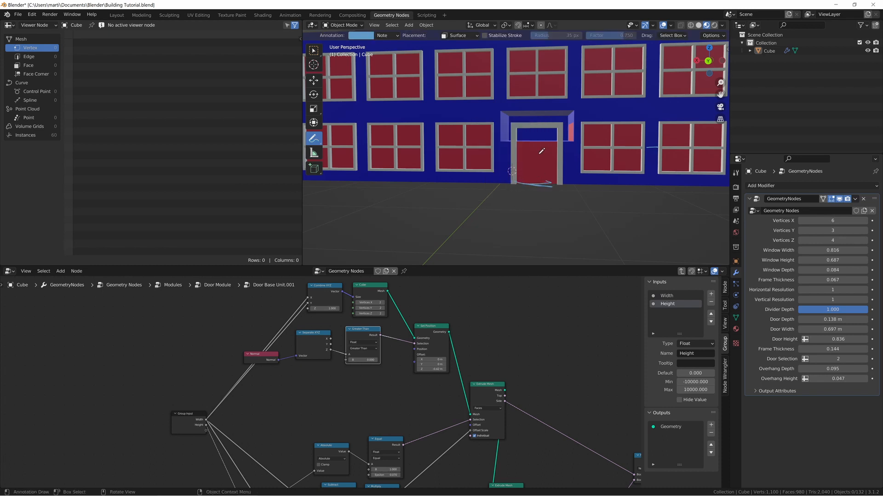
{"action": "left_click_drag", "start_coordinate": [432, 369], "coordinate": [444, 370]}
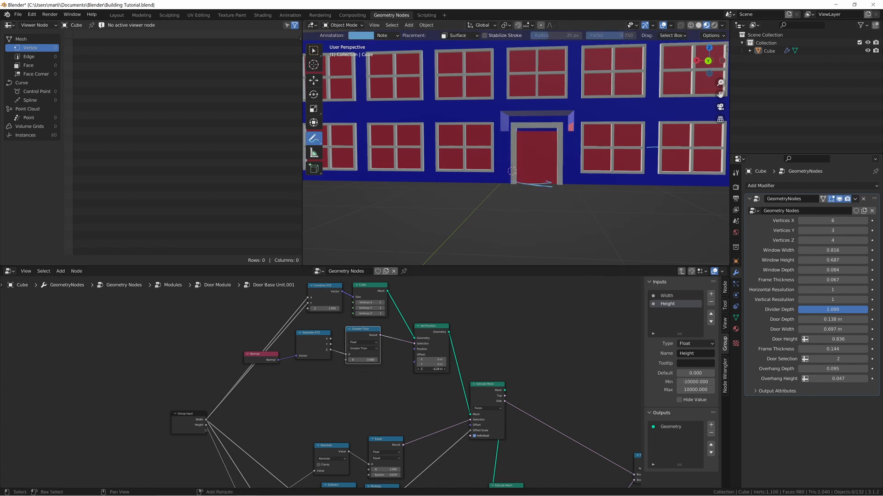
- Add a Math node set to Add and place it between Group Input and Set Position
{"action": "middle_click_drag", "start_coordinate": [406, 381], "coordinate": [416, 380]}
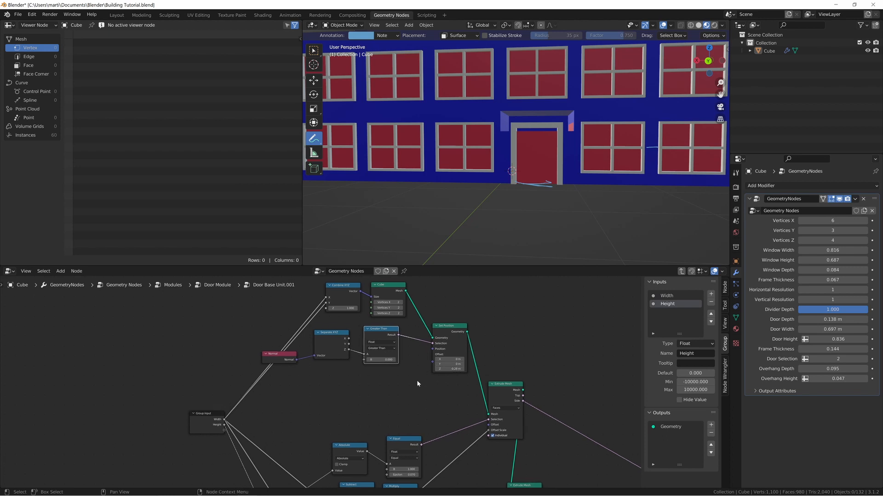
{"action": "key", "text": "shift+a"}
{"action": "left_click", "coordinate": [374, 392]}
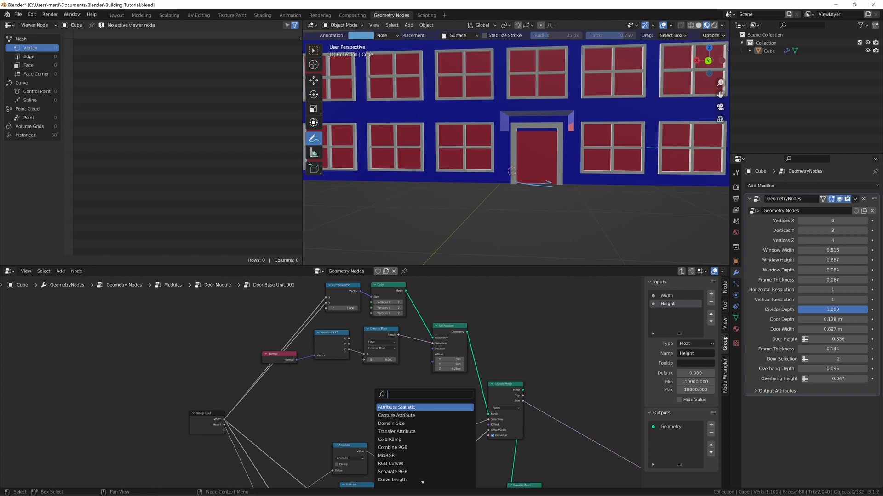
{"action": "type", "text": "add"}
{"action": "key", "text": "Return"}
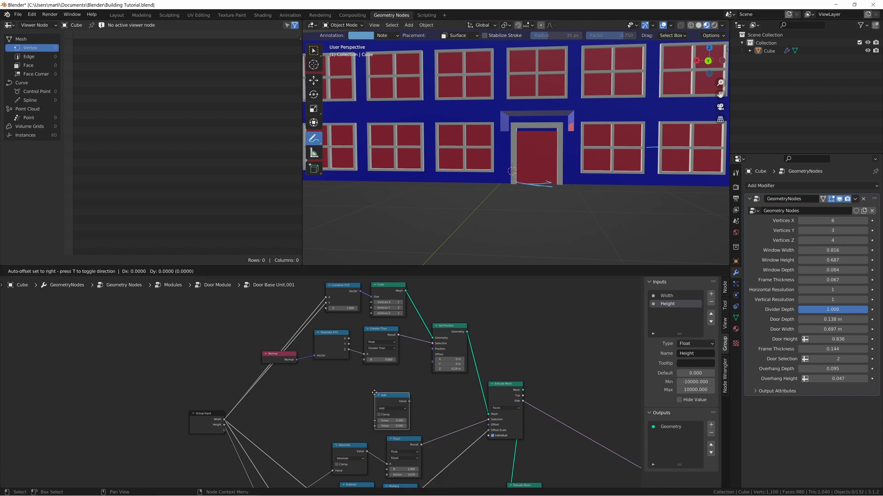
{"action": "left_click", "coordinate": [308, 376]}
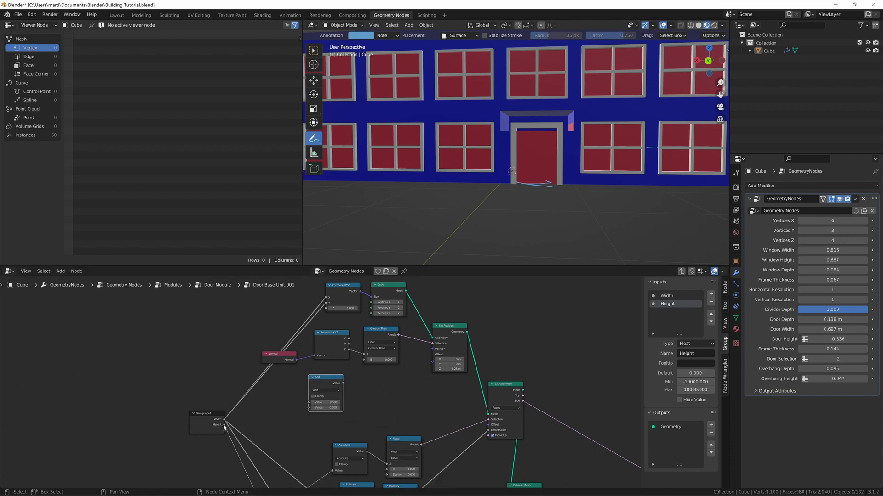
- Feed Group Input's Height into the Math node's first value, switch it to Subtract, and set its second value to 1
{"action": "left_click_drag", "start_coordinate": [224, 425], "coordinate": [309, 403]}
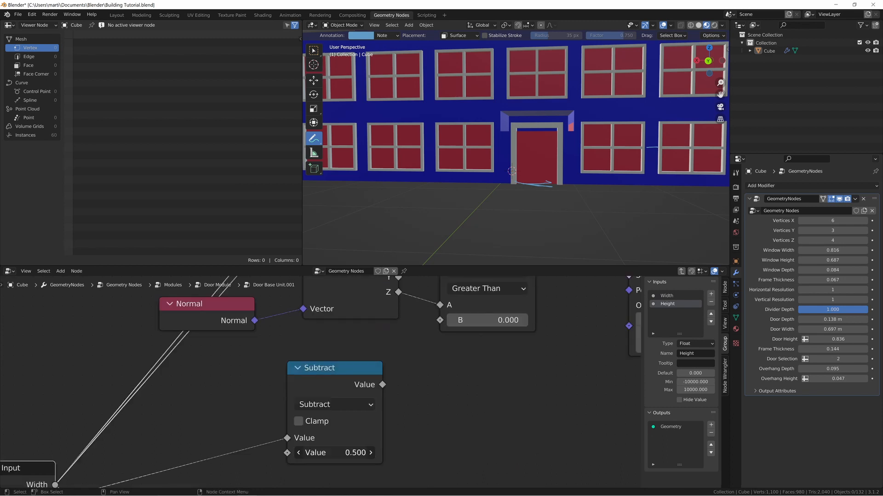
{"action": "left_click", "coordinate": [341, 453]}
{"action": "type", "text": "1"}
{"action": "key", "text": "Return"}
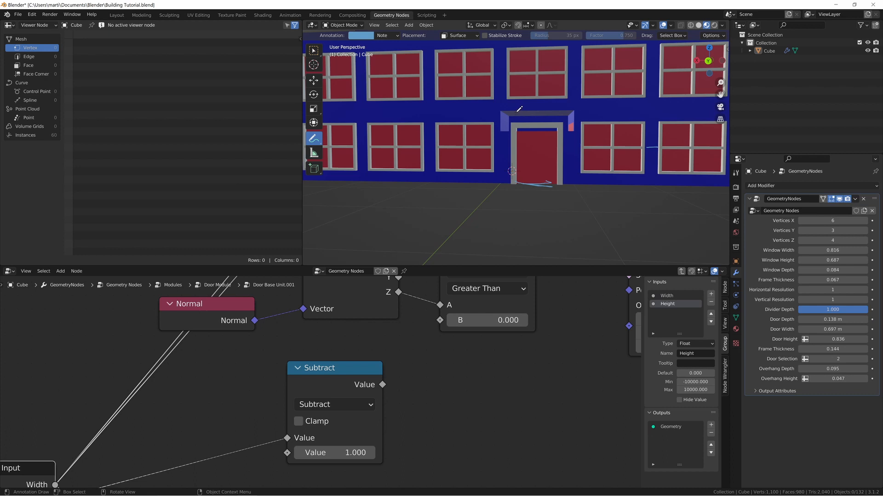
- Annotate the gap above the doorway in the viewport and change Set Position's Z offset to -0.25 m
{"action": "left_click_drag", "start_coordinate": [523, 109], "coordinate": [530, 110]}
{"action": "scroll", "coordinate": [532, 107], "scroll_direction": "up", "scroll_amount": 7}
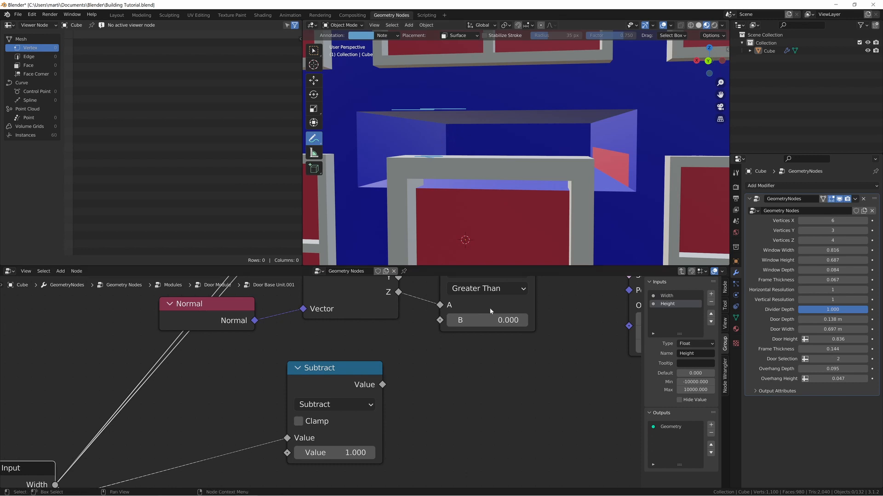
{"action": "middle_click_drag", "start_coordinate": [513, 341], "coordinate": [340, 344]}
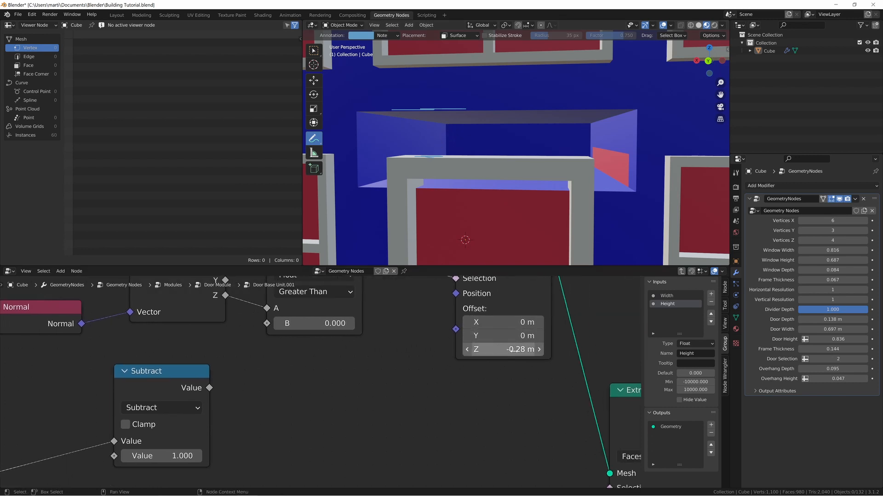
{"action": "mouse_move", "coordinate": [506, 349]}
{"action": "left_mouse_down"}
{"action": "mouse_move", "coordinate": [533, 349]}
{"action": "mouse_move", "coordinate": [512, 349]}
{"action": "left_mouse_up"}
- Add a Combine XYZ node, linking the Subtract result to its Z and its Vector output to Set Position's Offset
{"action": "middle_click_drag", "start_coordinate": [331, 382], "coordinate": [365, 360]}
{"action": "key", "text": "shift+a"}
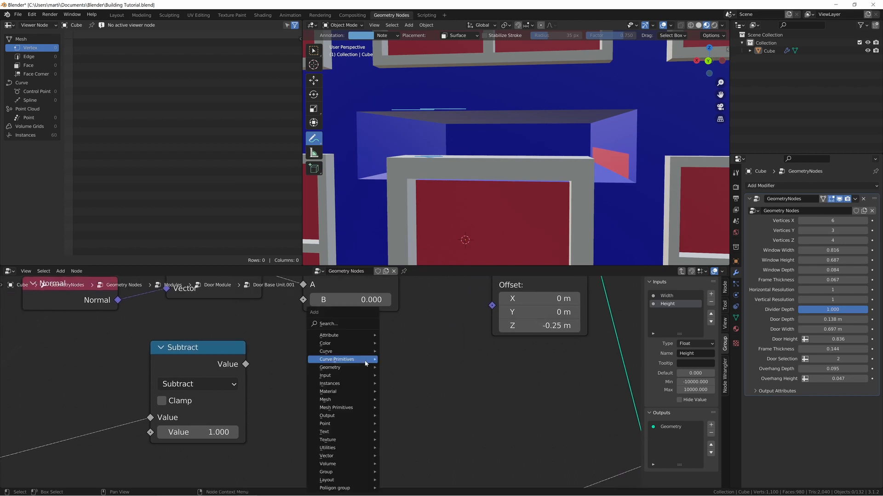
{"action": "type", "text": "combine"}
{"action": "key", "text": "Down"}
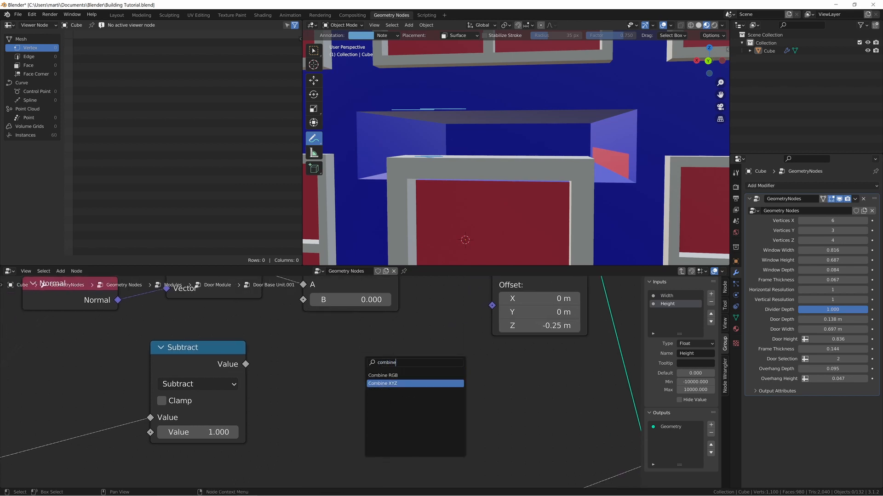
{"action": "key", "text": "Return"}
{"action": "left_click", "coordinate": [320, 348]}
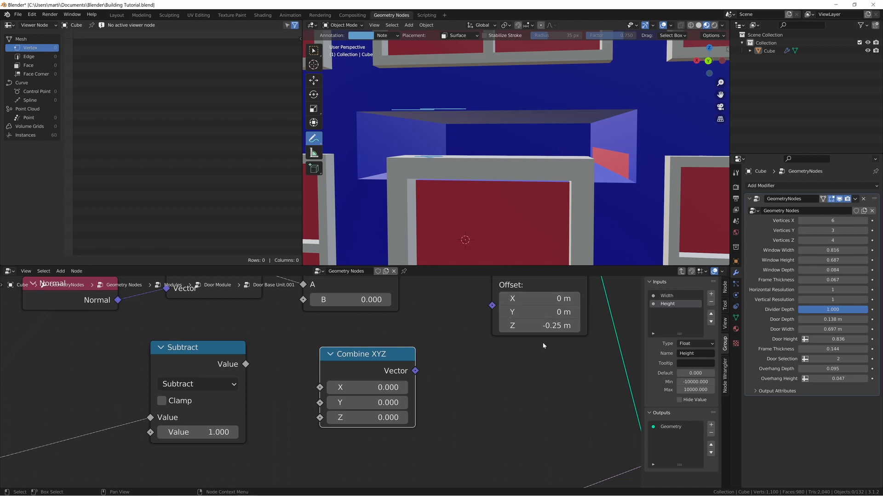
{"action": "left_click_drag", "start_coordinate": [245, 365], "coordinate": [275, 325]}
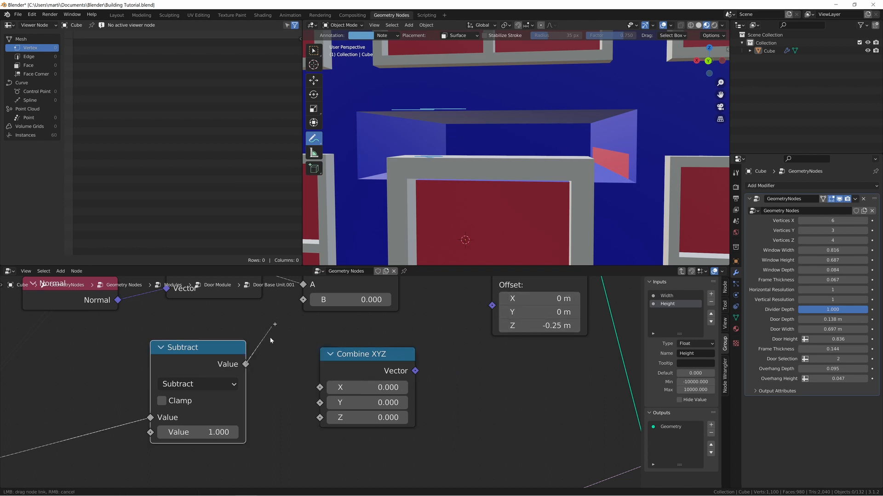
{"action": "left_click_drag", "start_coordinate": [296, 410], "coordinate": [320, 417]}
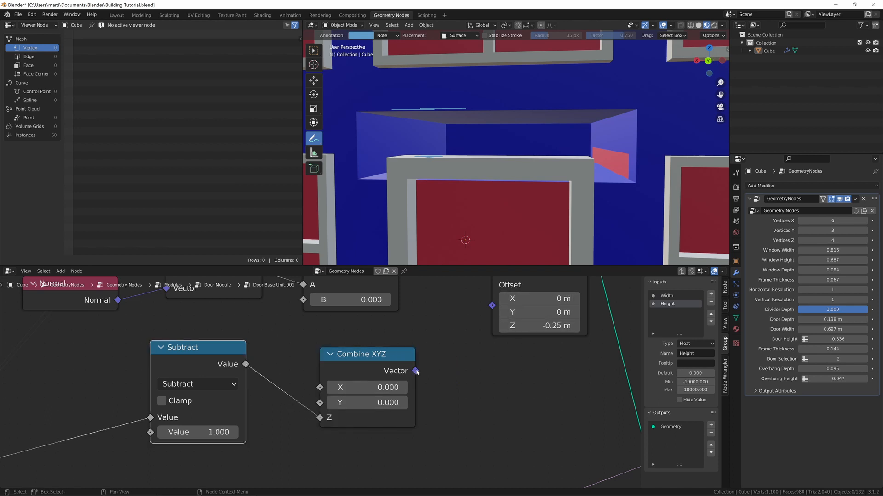
{"action": "left_click_drag", "start_coordinate": [415, 371], "coordinate": [494, 307]}
- Set Door Height to 0.832 and check how the wall opening's top edge follows the door frame
{"action": "middle_click_drag", "start_coordinate": [511, 176], "coordinate": [494, 181]}
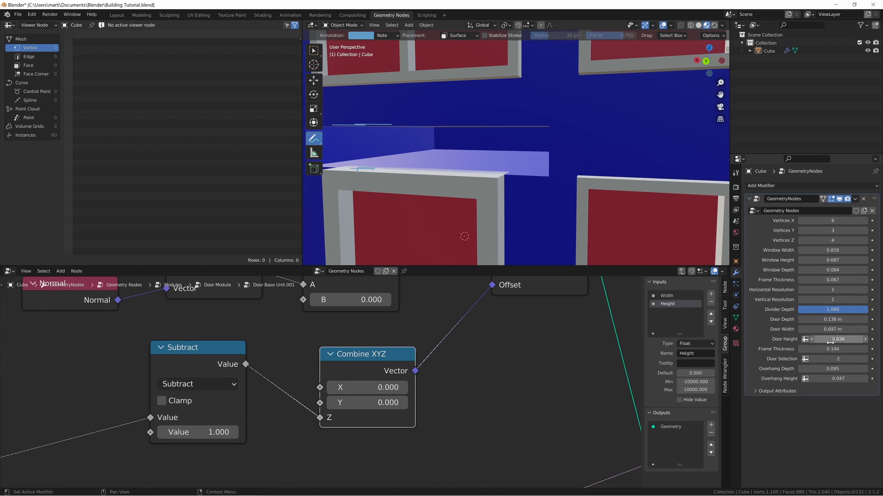
{"action": "mouse_move", "coordinate": [838, 339]}
{"action": "left_mouse_down"}
{"action": "mouse_move", "coordinate": [849, 340]}
{"action": "mouse_move", "coordinate": [837, 339]}
{"action": "left_mouse_up"}
{"action": "scroll", "coordinate": [453, 375], "scroll_direction": "down", "scroll_amount": 1}
{"action": "scroll", "coordinate": [453, 375], "scroll_direction": "down", "scroll_amount": 7}
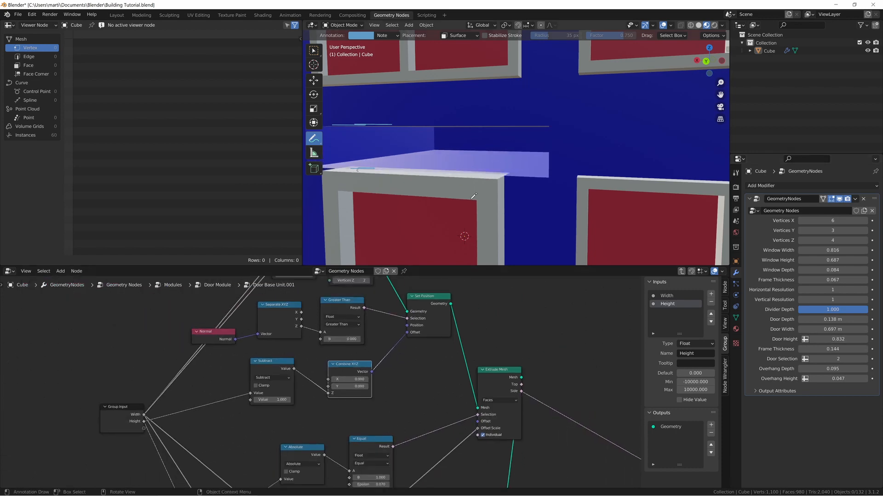
{"action": "middle_click_drag", "start_coordinate": [469, 202], "coordinate": [486, 193]}
{"action": "scroll", "coordinate": [485, 193], "scroll_direction": "down", "scroll_amount": 8}
{"action": "middle_click_drag", "start_coordinate": [504, 147], "coordinate": [507, 176]}
- Unmute the second Extrude Mesh node in the Door Base Unit group
{"action": "middle_click_drag", "start_coordinate": [444, 364], "coordinate": [378, 219]}
{"action": "middle_click_drag", "start_coordinate": [406, 399], "coordinate": [358, 329]}
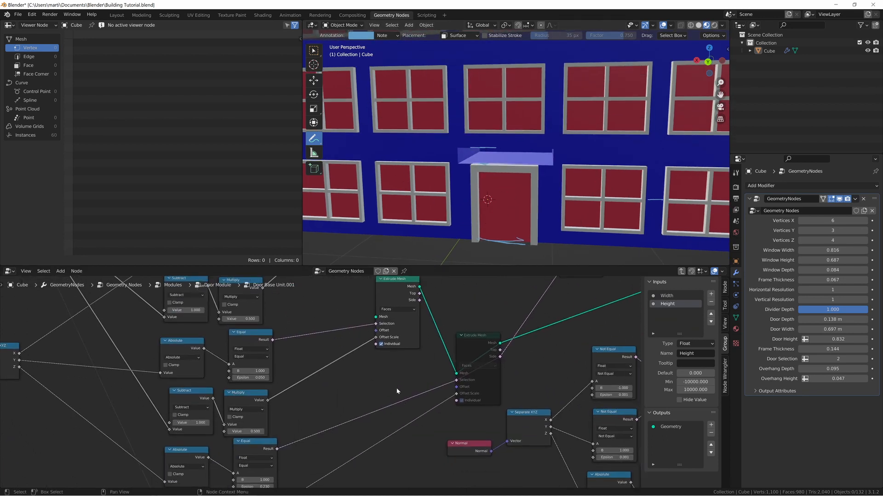
{"action": "middle_click_drag", "start_coordinate": [398, 391], "coordinate": [441, 323]}
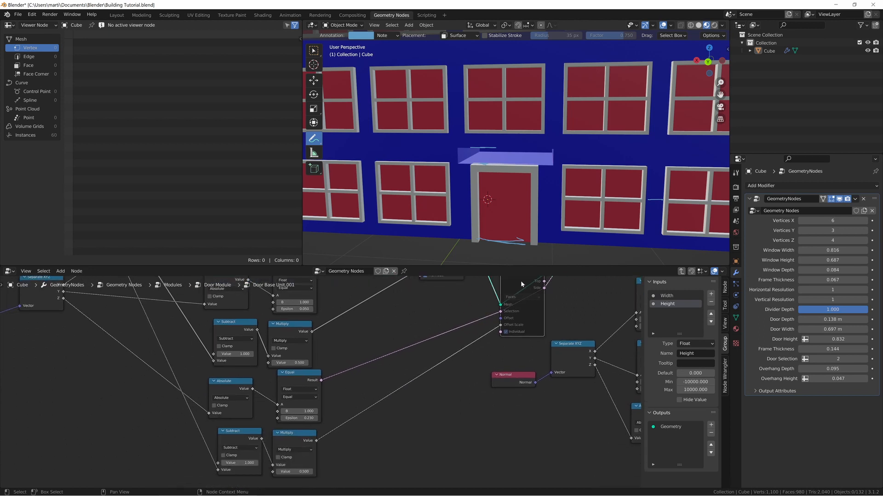
{"action": "key", "text": "m"}
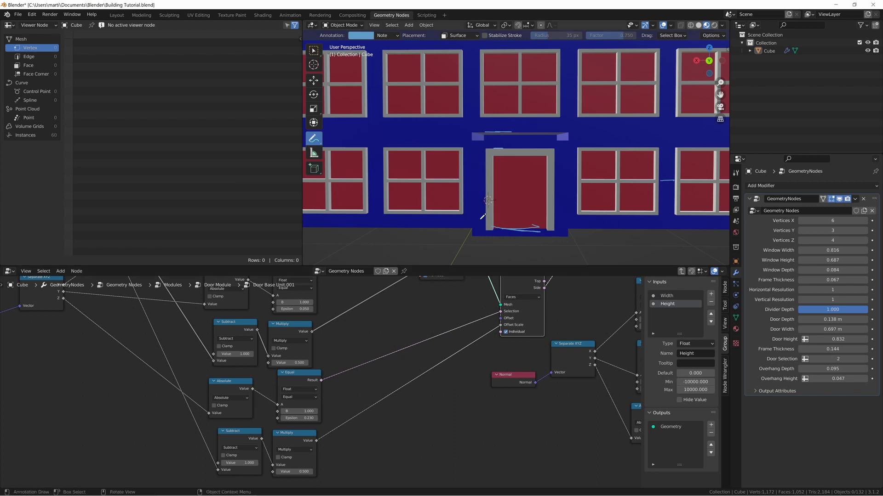
- Annotate the ledge below the doorway with a line and a curved arrow leading up to the overhang
{"action": "middle_click_drag", "start_coordinate": [397, 341], "coordinate": [449, 319]}
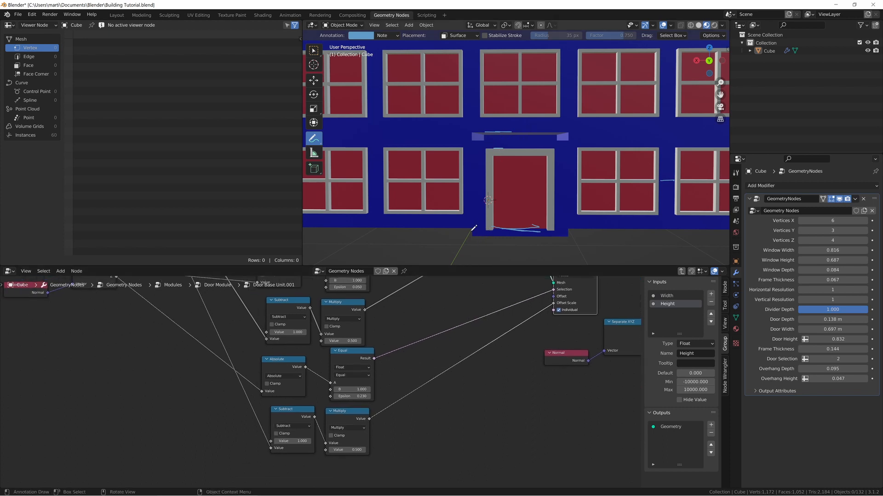
{"action": "left_click_drag", "start_coordinate": [473, 228], "coordinate": [568, 232]}
{"action": "mouse_move", "coordinate": [465, 232]}
{"action": "left_mouse_down"}
{"action": "mouse_move", "coordinate": [442, 193]}
{"action": "mouse_move", "coordinate": [470, 141]}
{"action": "left_mouse_up"}
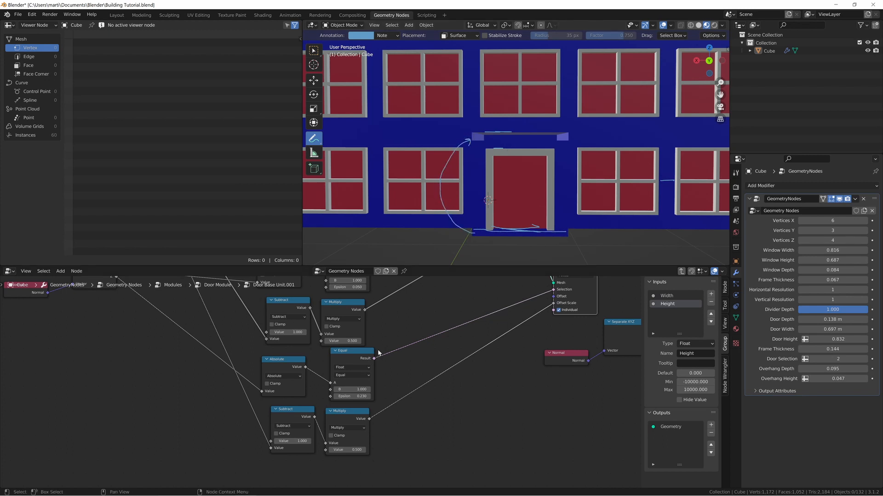
- Mute the Absolute node feeding the lowest Equal comparison
{"action": "left_click", "coordinate": [274, 362]}
{"action": "key", "text": "m"}
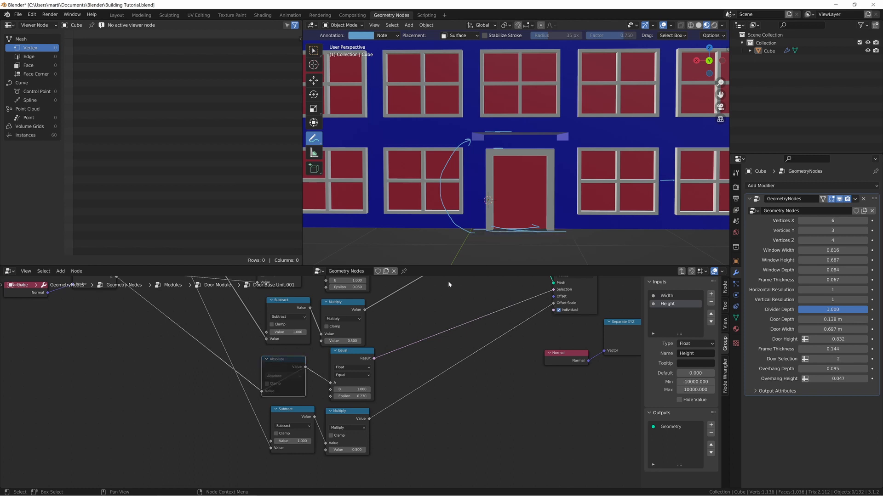
{"action": "middle_click_drag", "start_coordinate": [487, 237], "coordinate": [465, 245]}
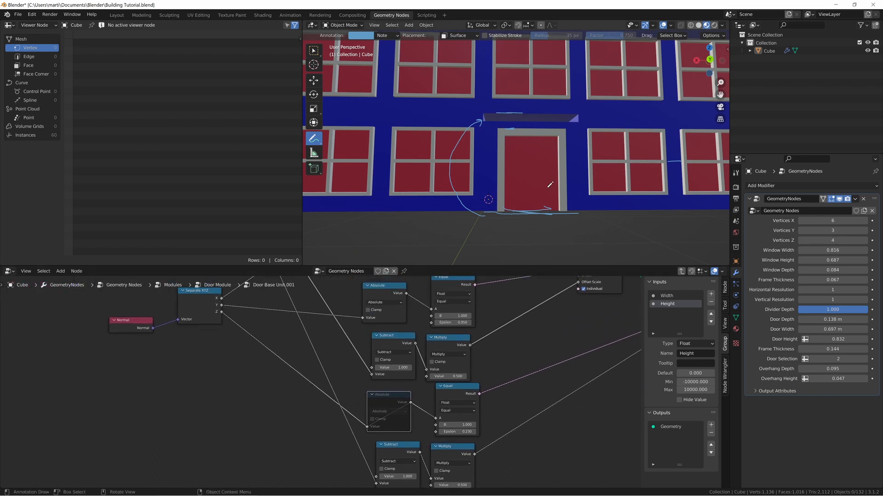
- Annotate +1 above the door and -1 below it in the viewport, undoing the last extra stroke
{"action": "middle_click_drag", "start_coordinate": [507, 379], "coordinate": [431, 302]}
{"action": "scroll", "coordinate": [410, 326], "scroll_direction": "up", "scroll_amount": 7}
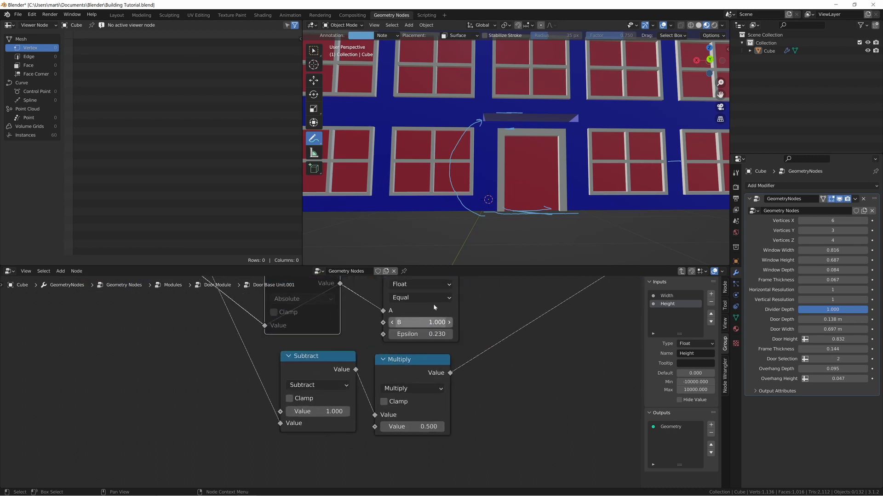
{"action": "mouse_move", "coordinate": [522, 107]}
{"action": "left_mouse_down"}
{"action": "mouse_move", "coordinate": [521, 120]}
{"action": "mouse_move", "coordinate": [533, 118]}
{"action": "left_mouse_up"}
{"action": "mouse_move", "coordinate": [520, 231]}
{"action": "left_mouse_down"}
{"action": "mouse_move", "coordinate": [500, 231]}
{"action": "mouse_move", "coordinate": [531, 251]}
{"action": "left_mouse_up"}
{"action": "middle_click_drag", "start_coordinate": [304, 329], "coordinate": [314, 374]}
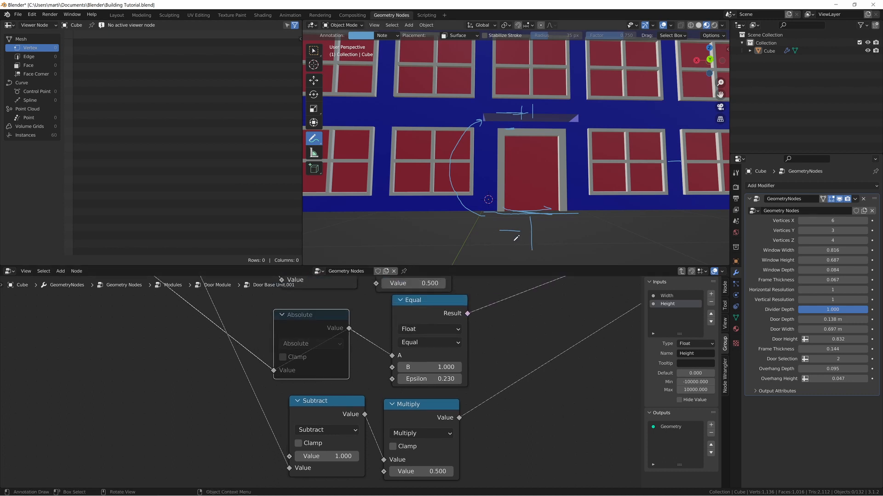
{"action": "left_click_drag", "start_coordinate": [510, 224], "coordinate": [509, 245]}
{"action": "key", "text": "ctrl+z"}
- Shift the lowest Equal node slightly closer to the muted Absolute node
{"action": "left_click_drag", "start_coordinate": [411, 311], "coordinate": [399, 317]}
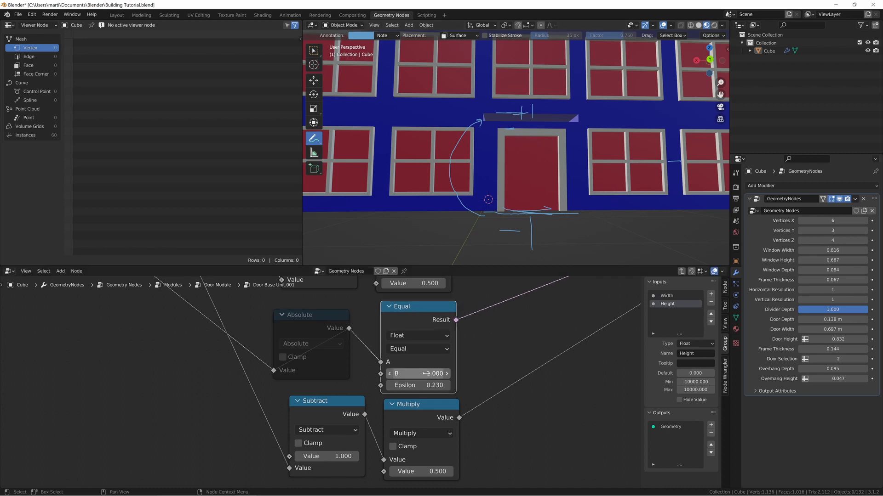
{"action": "middle_click_drag", "start_coordinate": [544, 344], "coordinate": [454, 327]}
{"action": "scroll", "coordinate": [373, 410], "scroll_direction": "down", "scroll_amount": 6}
{"action": "scroll", "coordinate": [454, 327], "scroll_direction": "up", "scroll_amount": 1}
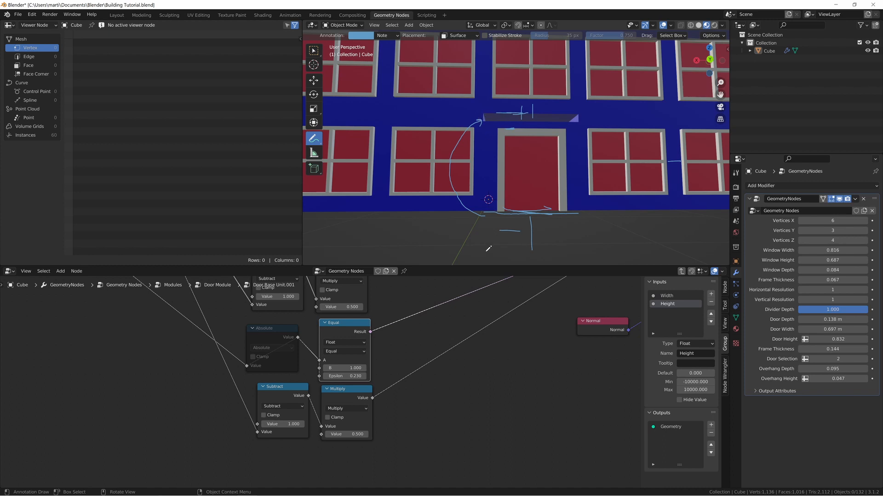
- Mute the lowest Multiply node, which supplies the second Extrude Mesh's Offset Scale
{"action": "left_click", "coordinate": [338, 399]}
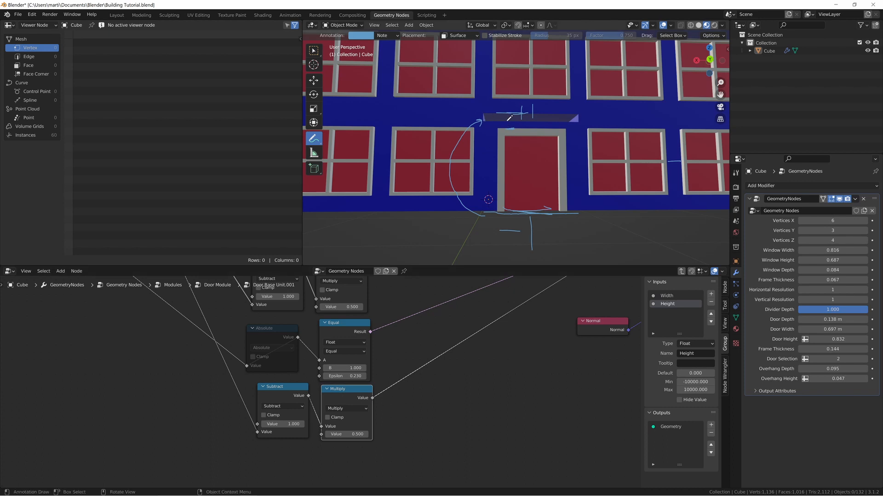
{"action": "key", "text": "m"}
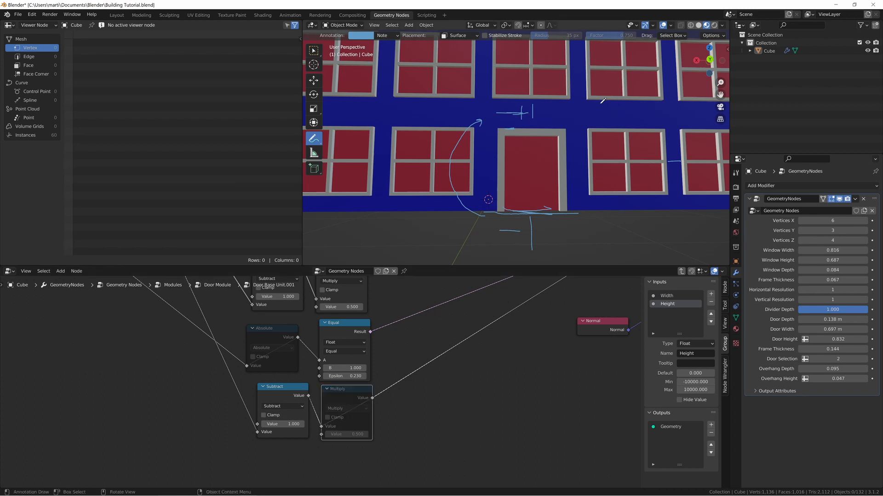
{"action": "scroll", "coordinate": [454, 369], "scroll_direction": "down", "scroll_amount": 2}
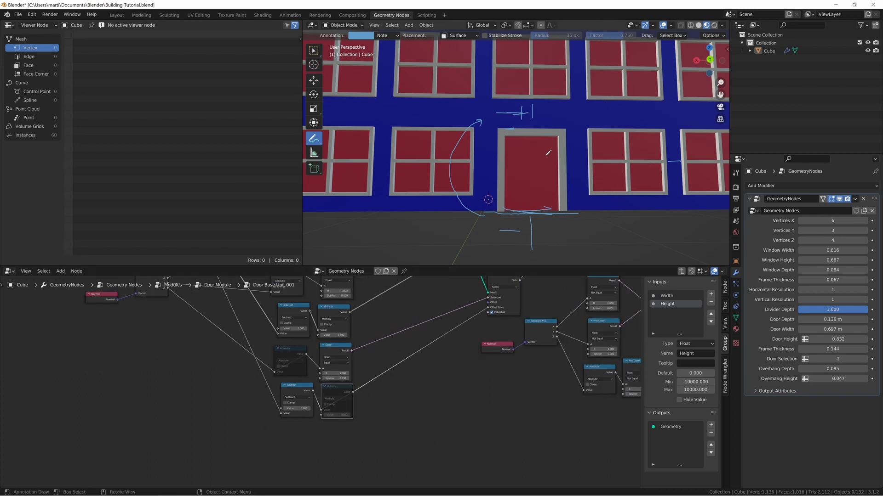
{"action": "middle_click_drag", "start_coordinate": [548, 152], "coordinate": [491, 186]}
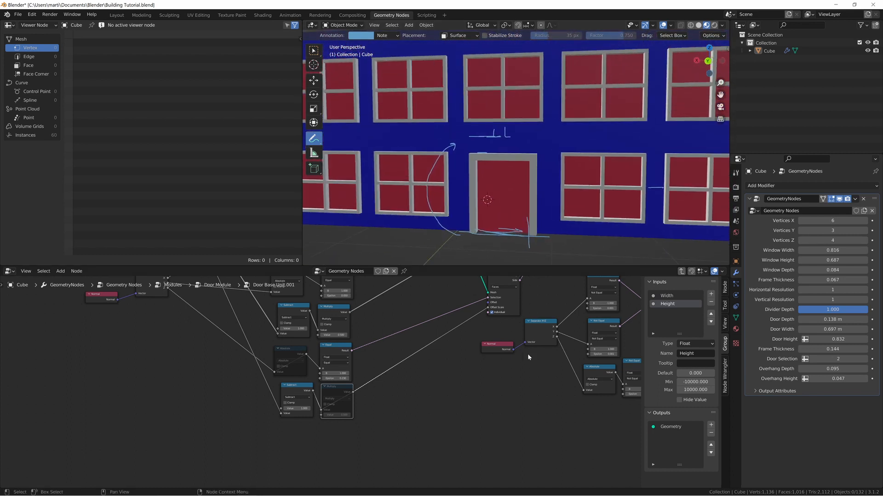
- Preview the final Set Material node's output and examine the door base unit's geometry and node tree
{"action": "middle_click_drag", "start_coordinate": [507, 379], "coordinate": [207, 407]}
{"action": "middle_click_drag", "start_coordinate": [535, 302], "coordinate": [503, 368]}
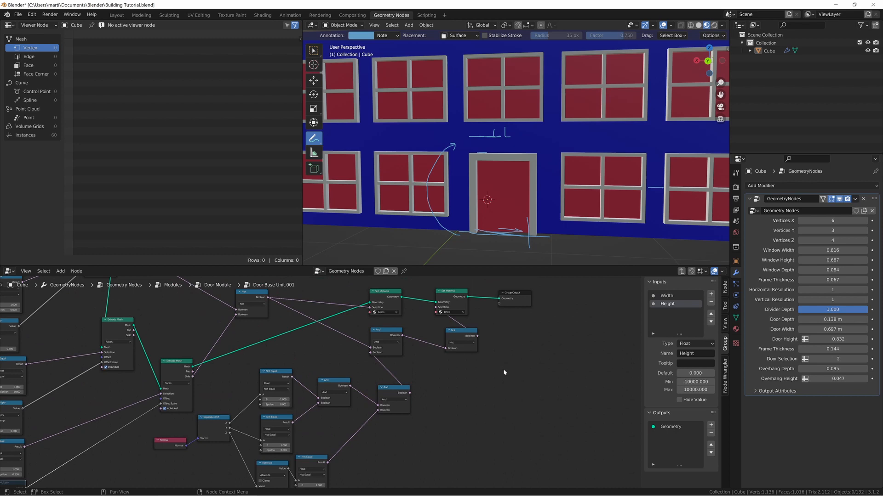
{"action": "left_click", "coordinate": [453, 297], "text": "ctrl+shift"}
{"action": "middle_click_drag", "start_coordinate": [552, 198], "coordinate": [513, 169]}
{"action": "middle_click_drag", "start_coordinate": [534, 244], "coordinate": [529, 191]}
{"action": "scroll", "coordinate": [305, 431], "scroll_direction": "down", "scroll_amount": 1}
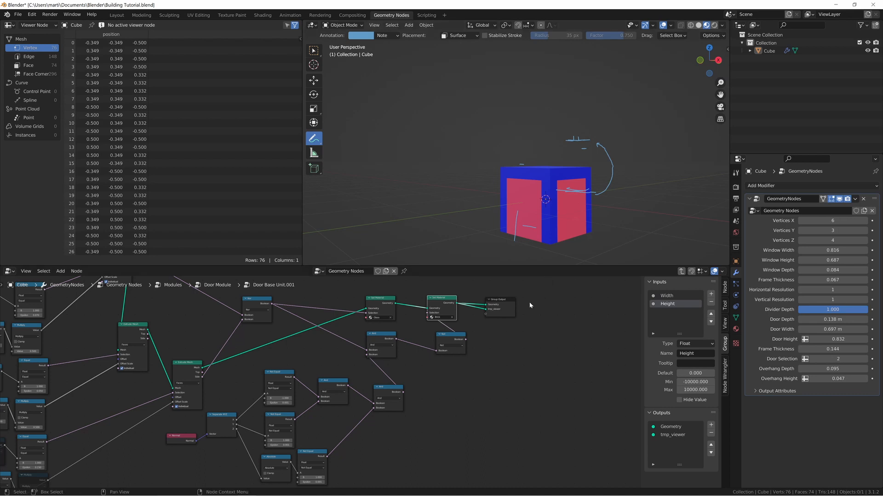
{"action": "middle_click_drag", "start_coordinate": [462, 388], "coordinate": [474, 332]}
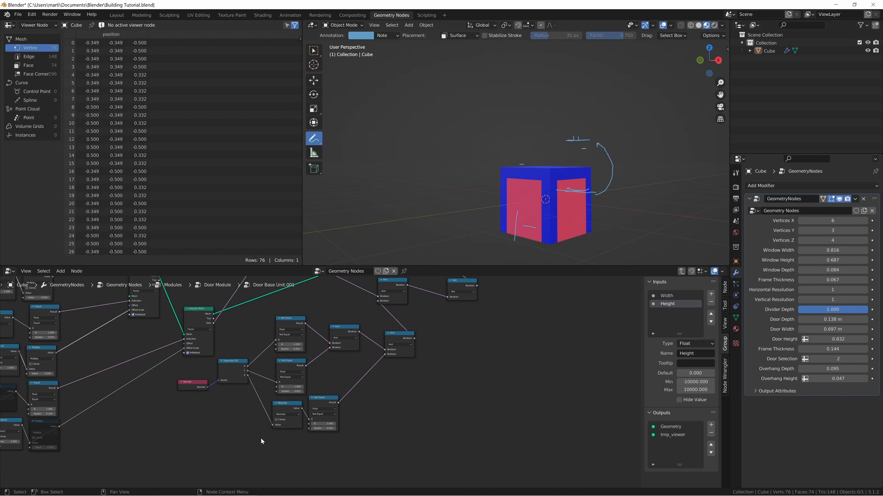
{"action": "middle_click_drag", "start_coordinate": [368, 387], "coordinate": [380, 367]}
{"action": "middle_click_drag", "start_coordinate": [480, 332], "coordinate": [459, 402]}
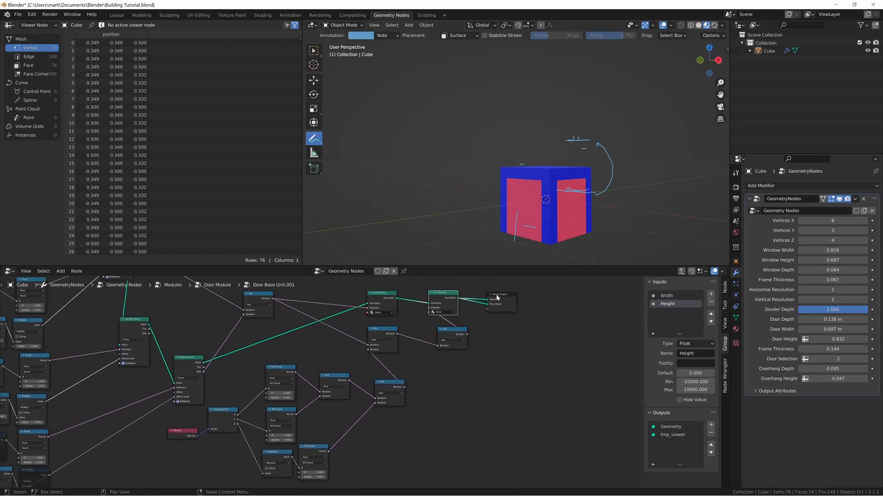
- Preview the Geometry to Instance output in the parent Door Module group, and reopen the Door Base Unit.001 group
{"action": "key", "text": "Tab"}
{"action": "scroll", "coordinate": [465, 316], "scroll_direction": "up", "scroll_amount": 2}
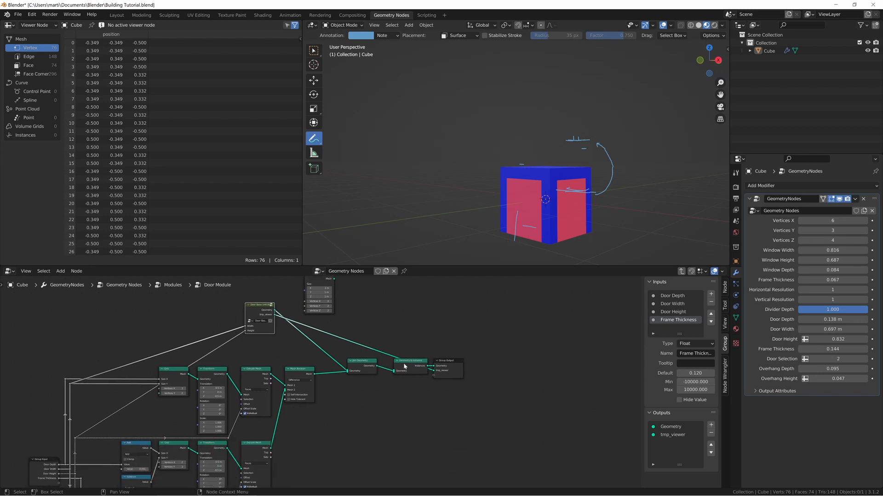
{"action": "left_click", "coordinate": [409, 363], "text": "ctrl+shift"}
{"action": "mouse_move", "coordinate": [543, 210]}
{"action": "middle_mouse_down"}
{"action": "mouse_move", "coordinate": [506, 212]}
{"action": "mouse_move", "coordinate": [551, 213]}
{"action": "middle_mouse_up"}
{"action": "middle_click_drag", "start_coordinate": [551, 214], "coordinate": [507, 204]}
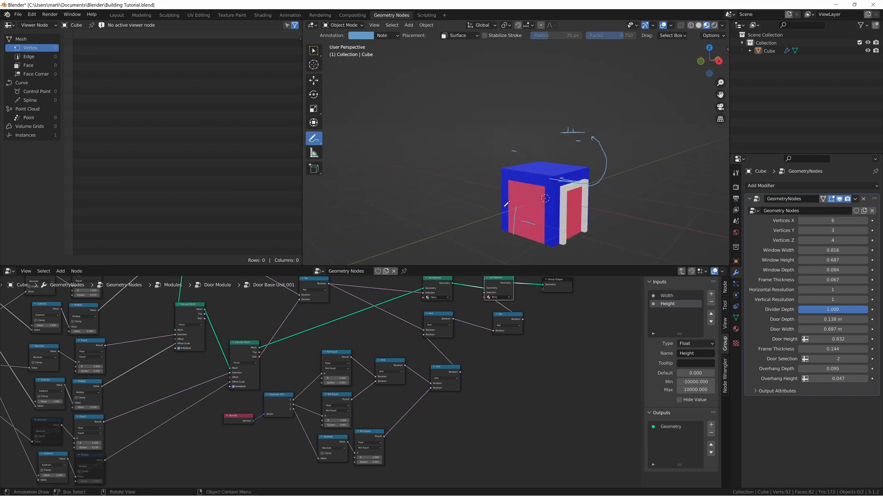
{"action": "key", "text": "a"}
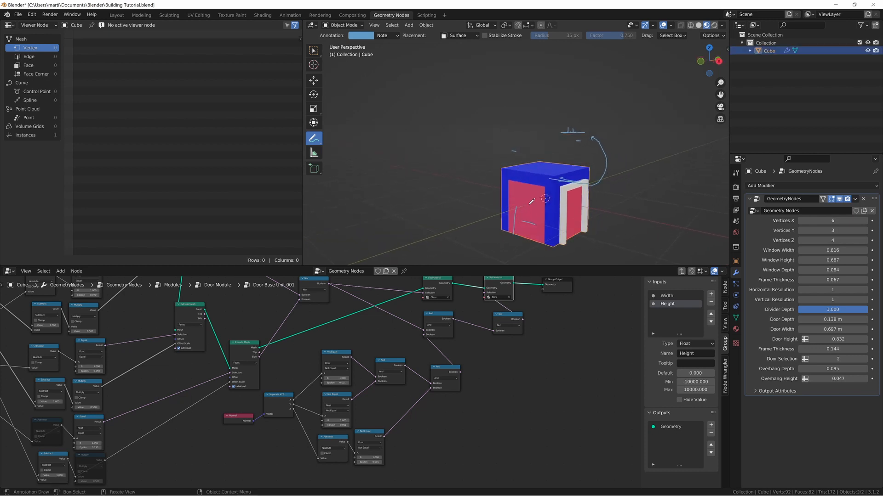
{"action": "key", "text": "alt+a"}
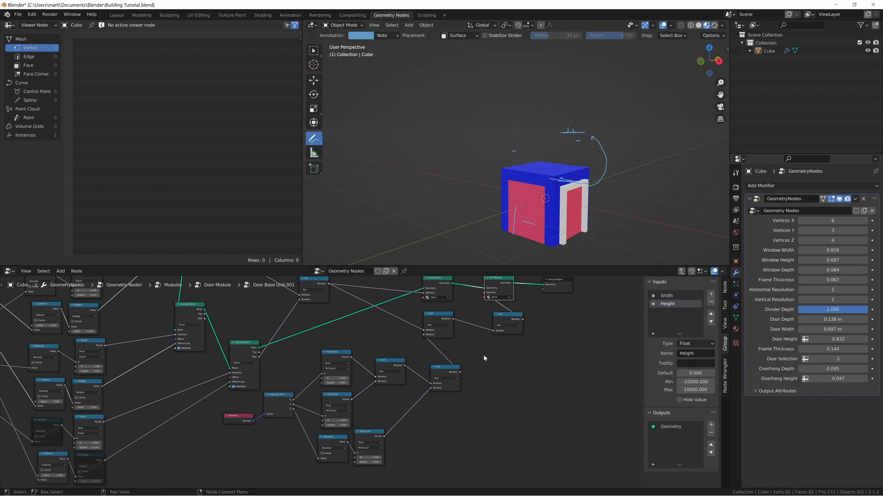
{"action": "scroll", "coordinate": [483, 355], "scroll_direction": "down", "scroll_amount": 4}
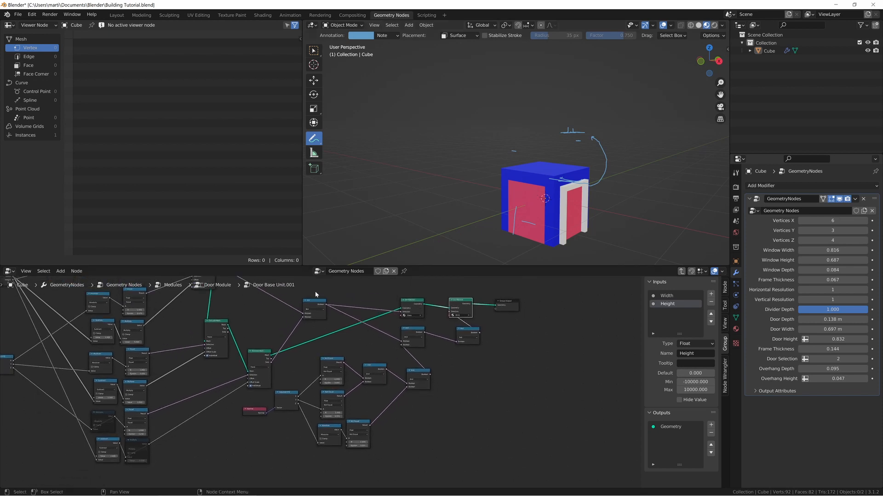
- Delete the old comparison, math and boolean nodes feeding the Set Material selections, keeping the Normal and Separate XYZ nodes
{"action": "left_click_drag", "start_coordinate": [315, 294], "coordinate": [388, 455]}
{"action": "key", "text": "x"}
{"action": "left_click_drag", "start_coordinate": [395, 396], "coordinate": [486, 337]}
{"action": "key", "text": "x"}
- Move the Normal and Separate XYZ nodes into the free space between the last Extrude Mesh and the Set Material nodes
{"action": "left_click", "coordinate": [292, 404]}
{"action": "left_click", "coordinate": [256, 409], "text": "shift"}
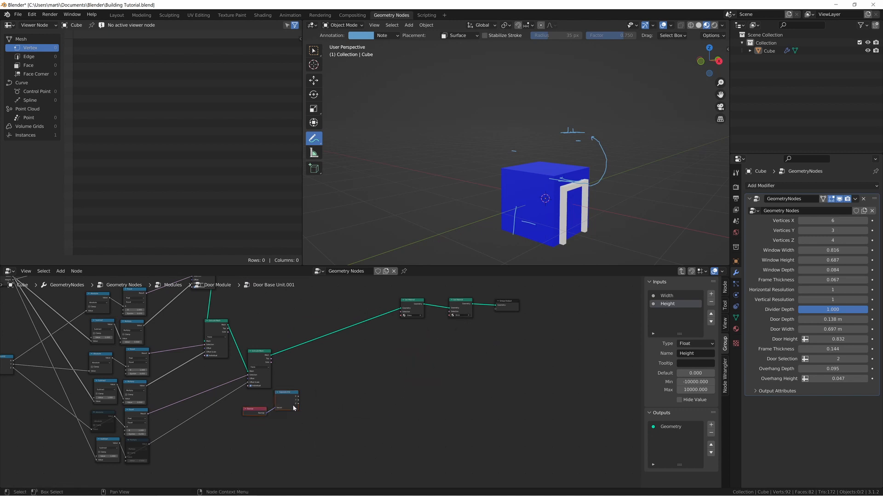
{"action": "key", "text": "g"}
{"action": "left_click", "coordinate": [402, 343]}
{"action": "left_click", "coordinate": [402, 343]}
{"action": "scroll", "coordinate": [423, 387], "scroll_direction": "up", "scroll_amount": 3}
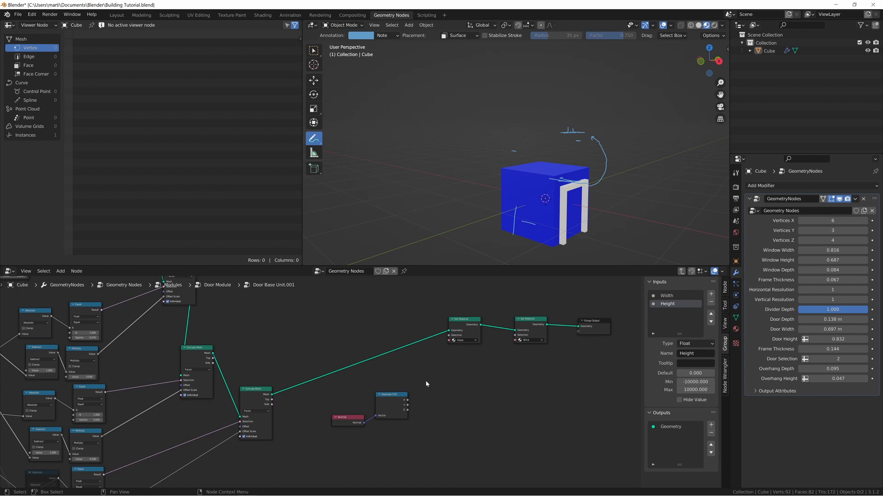
{"action": "left_click_drag", "start_coordinate": [387, 404], "coordinate": [381, 410]}
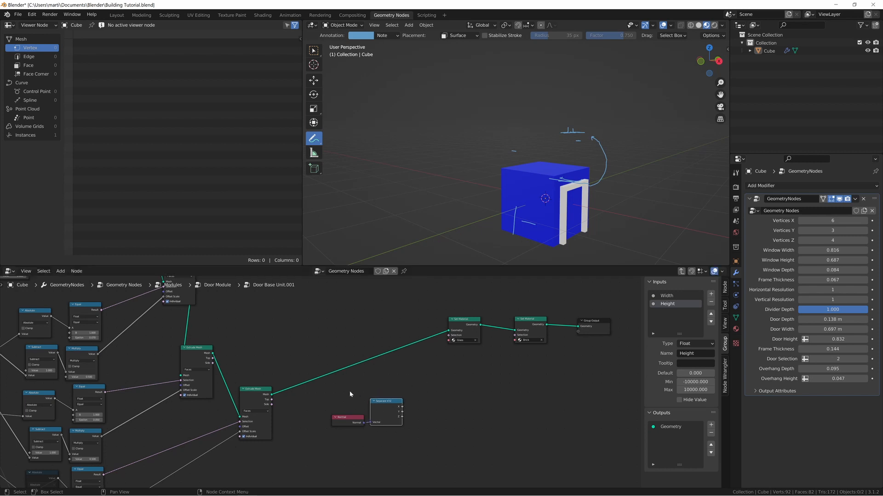
- Draw an annotation stroke on the front wall around the outside of the door frame
{"action": "middle_click_drag", "start_coordinate": [402, 374], "coordinate": [402, 380]}
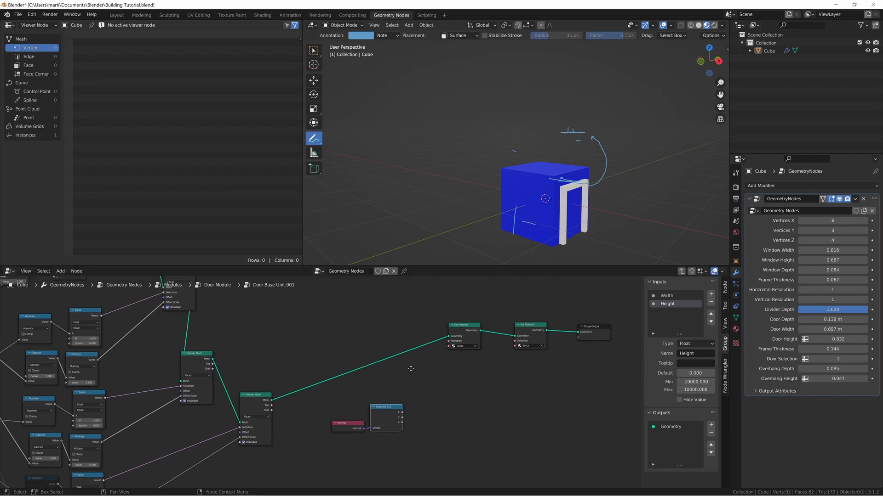
{"action": "scroll", "coordinate": [396, 388], "scroll_direction": "up", "scroll_amount": 2}
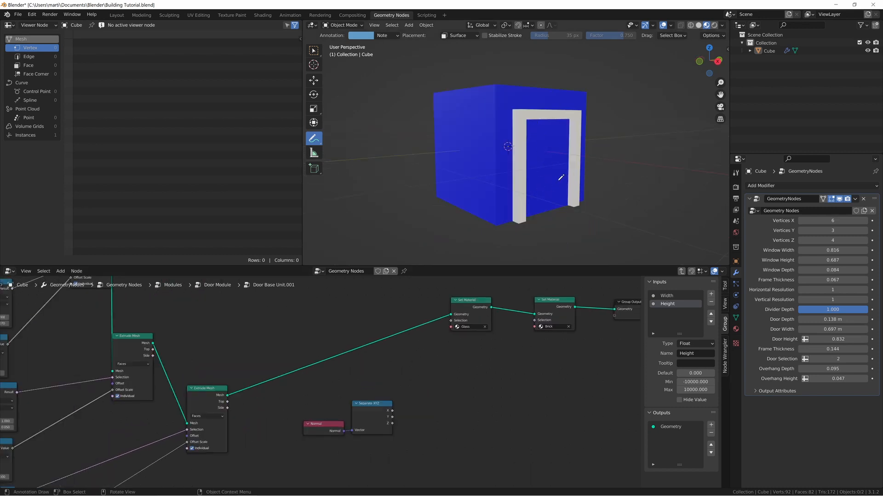
{"action": "middle_click_drag", "start_coordinate": [505, 148], "coordinate": [494, 169]}
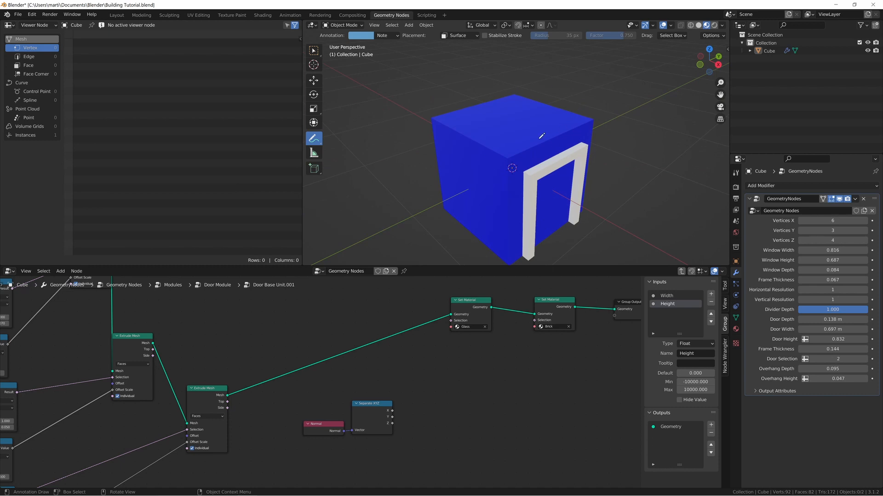
{"action": "middle_click_drag", "start_coordinate": [541, 136], "coordinate": [506, 165]}
{"action": "mouse_move", "coordinate": [499, 147]}
{"action": "left_mouse_down"}
{"action": "mouse_move", "coordinate": [502, 109]}
{"action": "mouse_move", "coordinate": [556, 98]}
{"action": "mouse_move", "coordinate": [582, 109]}
{"action": "mouse_move", "coordinate": [581, 161]}
{"action": "left_mouse_up"}
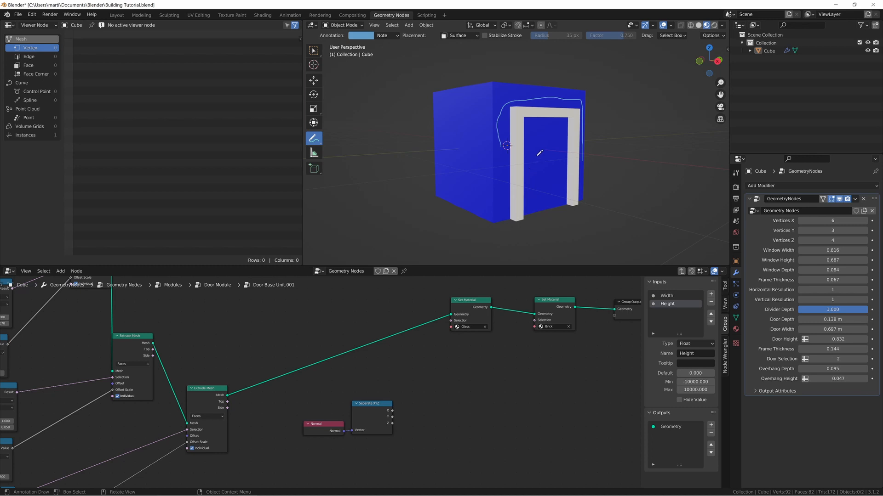
{"action": "scroll", "coordinate": [544, 127], "scroll_direction": "down", "scroll_amount": 4}
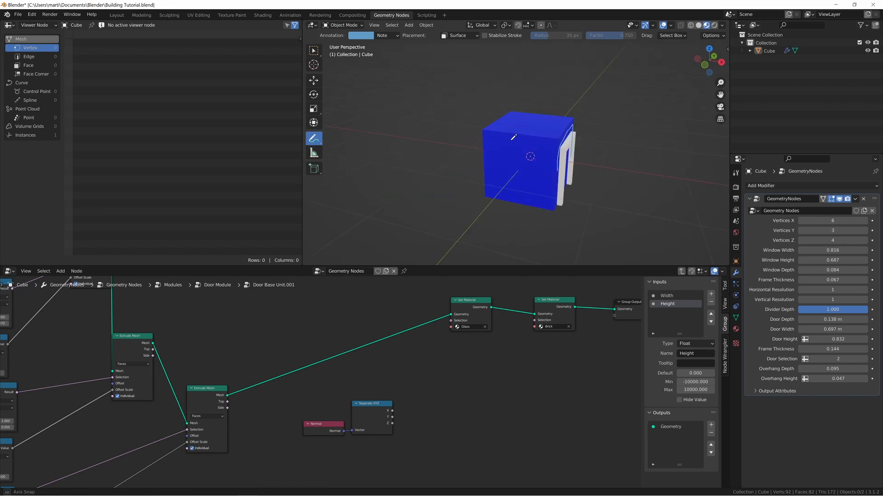
{"action": "mouse_move", "coordinate": [495, 139]}
{"action": "middle_mouse_down"}
{"action": "mouse_move", "coordinate": [569, 123]}
{"action": "mouse_move", "coordinate": [528, 115]}
{"action": "mouse_move", "coordinate": [538, 138]}
{"action": "middle_mouse_up"}
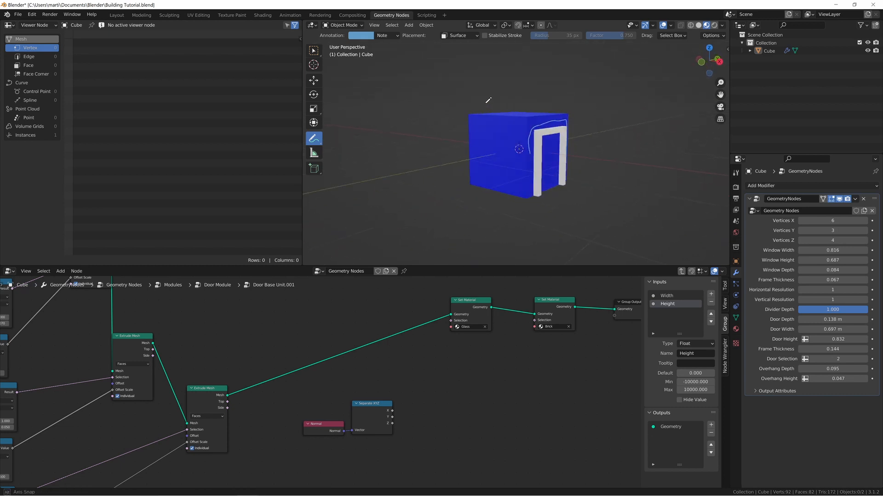
- Add a Greater Than comparison node beside Separate XYZ and feed its A input from the X output
{"action": "scroll", "coordinate": [456, 395], "scroll_direction": "up", "scroll_amount": 2}
{"action": "key", "text": "shift+a"}
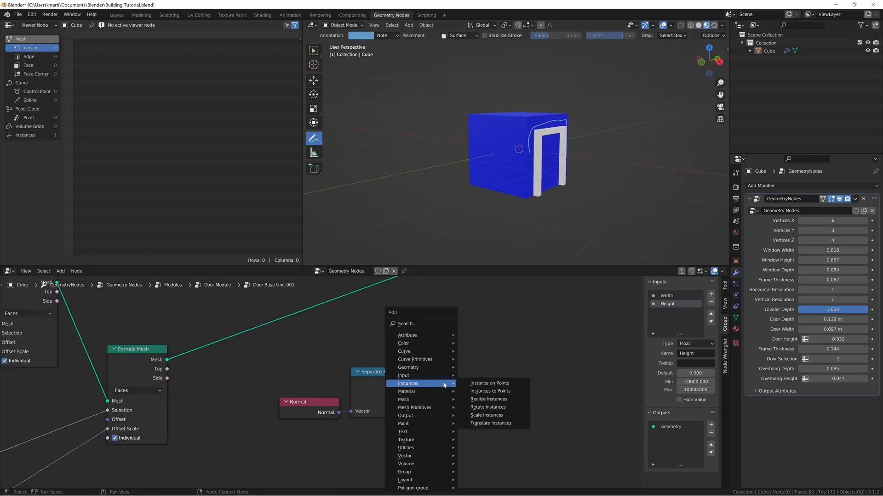
{"action": "key", "text": "s"}
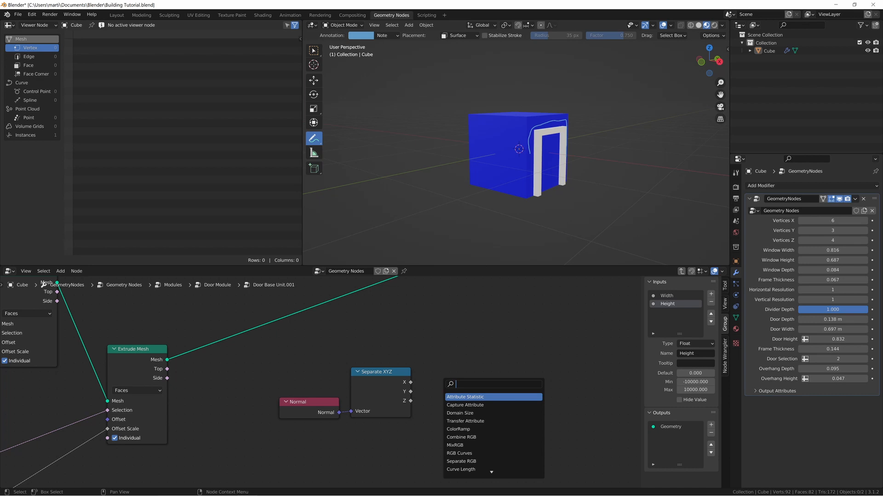
{"action": "type", "text": "greater"}
{"action": "key", "text": "Return"}
{"action": "left_click", "coordinate": [439, 351]}
{"action": "left_click_drag", "start_coordinate": [411, 383], "coordinate": [440, 400]}
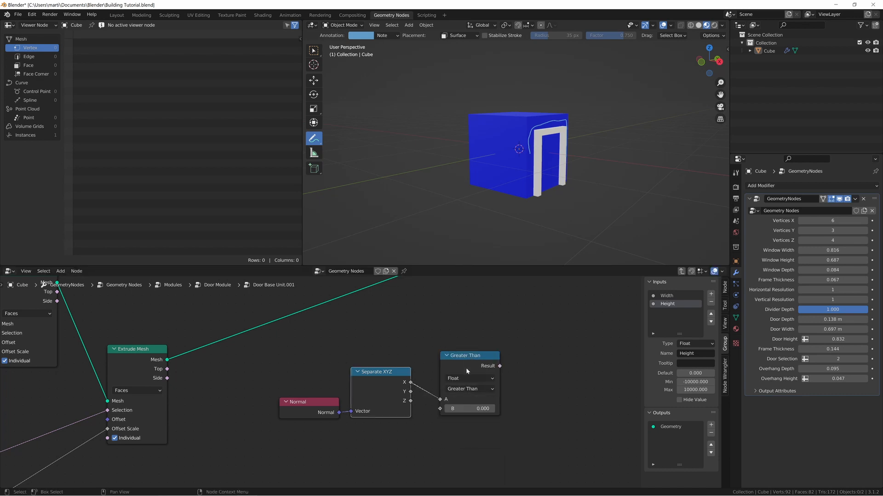
- Change the comparison operation to Equal with a B value of 1.000
{"action": "left_click", "coordinate": [465, 389]}
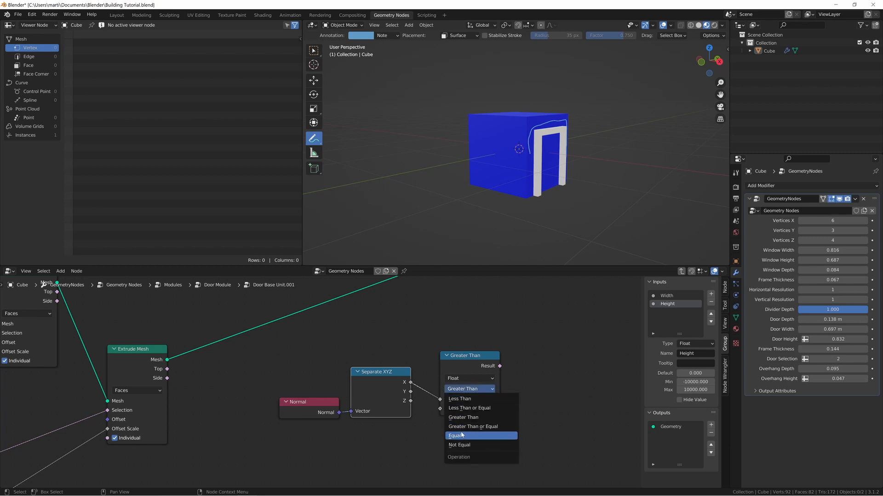
{"action": "left_click", "coordinate": [462, 435]}
{"action": "left_click", "coordinate": [466, 408]}
{"action": "type", "text": "1"}
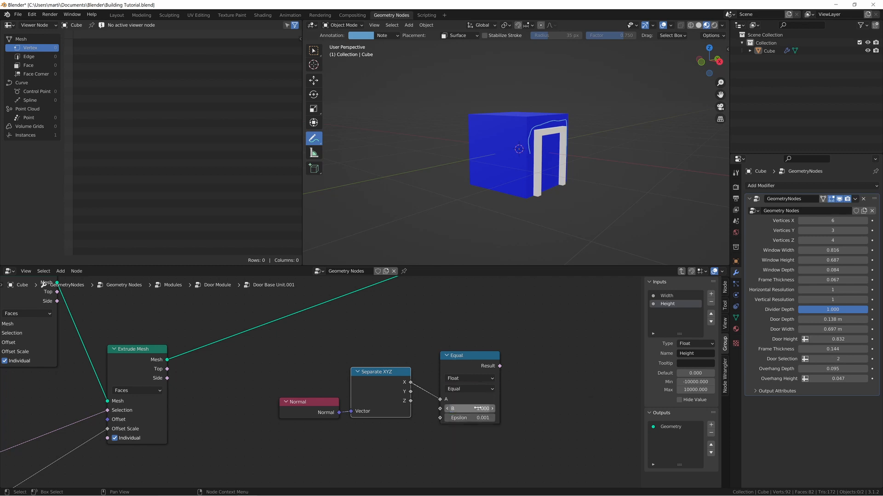
{"action": "key", "text": "Return"}
- Connect the Equal node's Result to the Selection of the Brick Set Material node and inspect the cube
{"action": "middle_click_drag", "start_coordinate": [539, 158], "coordinate": [522, 154]}
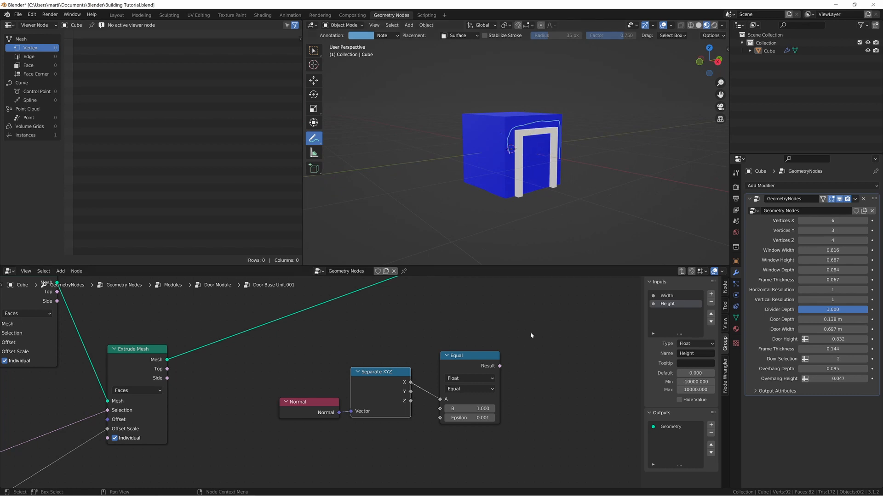
{"action": "scroll", "coordinate": [492, 371], "scroll_direction": "down", "scroll_amount": 2}
{"action": "middle_click_drag", "start_coordinate": [492, 370], "coordinate": [491, 375]}
{"action": "left_click_drag", "start_coordinate": [446, 400], "coordinate": [535, 316]}
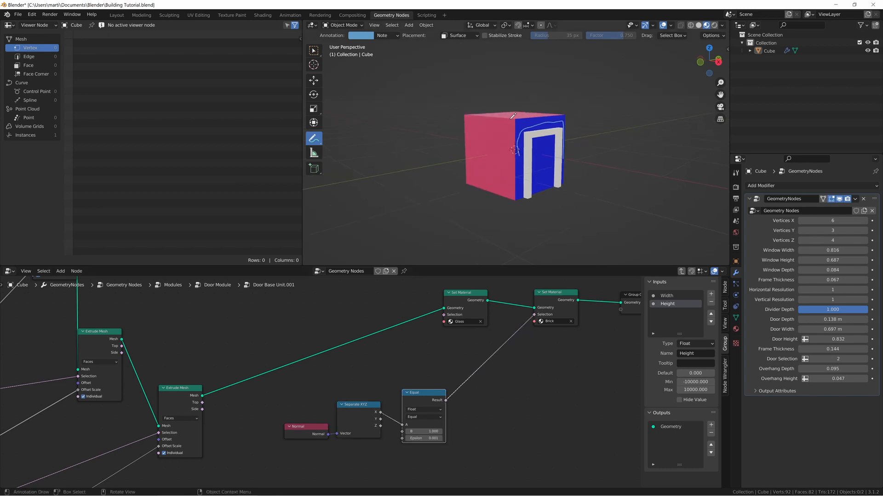
{"action": "middle_click_drag", "start_coordinate": [565, 138], "coordinate": [529, 124]}
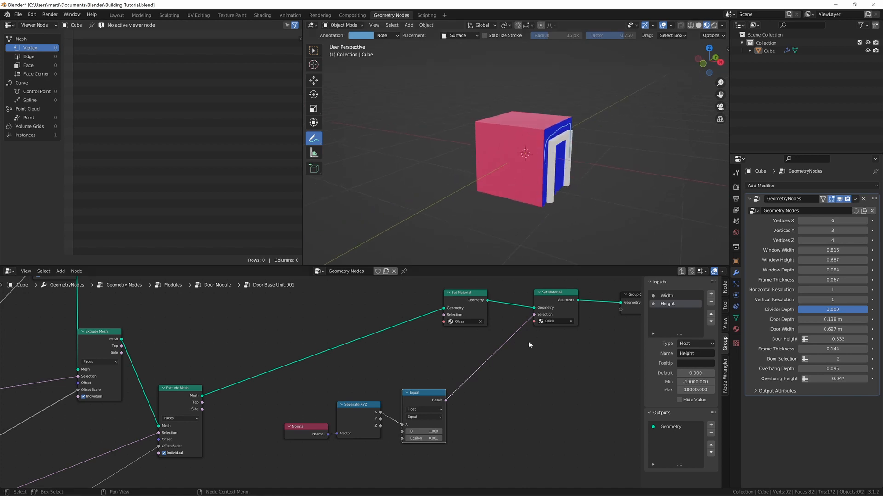
- Draw annotation strokes on the front face, one around the door frame and one inside the doorway
{"action": "middle_click_drag", "start_coordinate": [541, 179], "coordinate": [507, 185]}
{"action": "left_click_drag", "start_coordinate": [506, 185], "coordinate": [500, 143]}
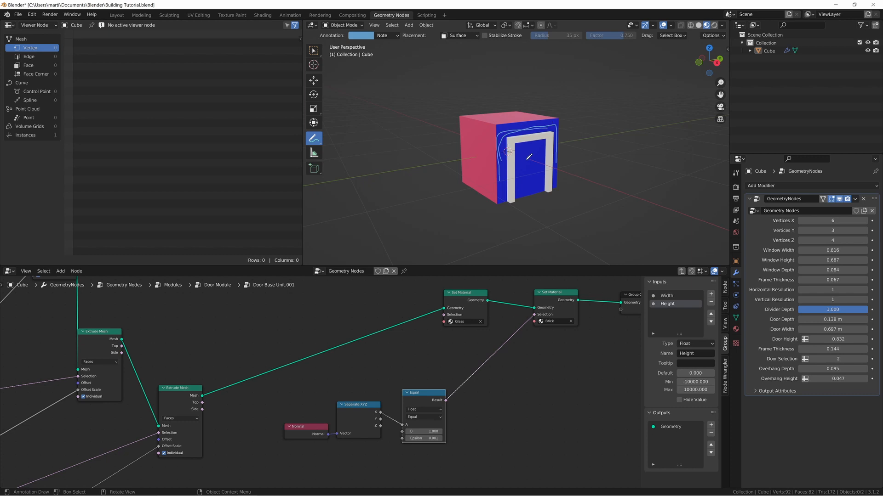
{"action": "left_click_drag", "start_coordinate": [515, 150], "coordinate": [533, 180]}
{"action": "scroll", "coordinate": [359, 320], "scroll_direction": "down", "scroll_amount": 2}
{"action": "middle_click_drag", "start_coordinate": [360, 320], "coordinate": [493, 365]}
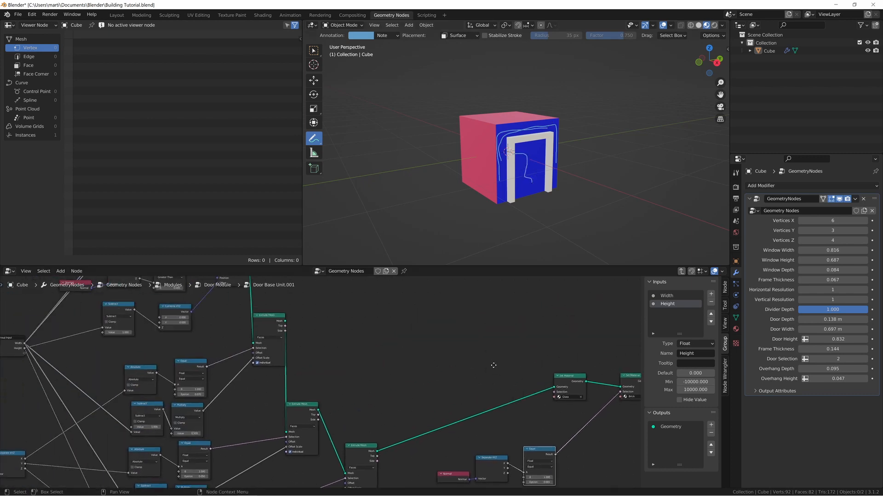
{"action": "scroll", "coordinate": [320, 361], "scroll_direction": "up", "scroll_amount": 2}
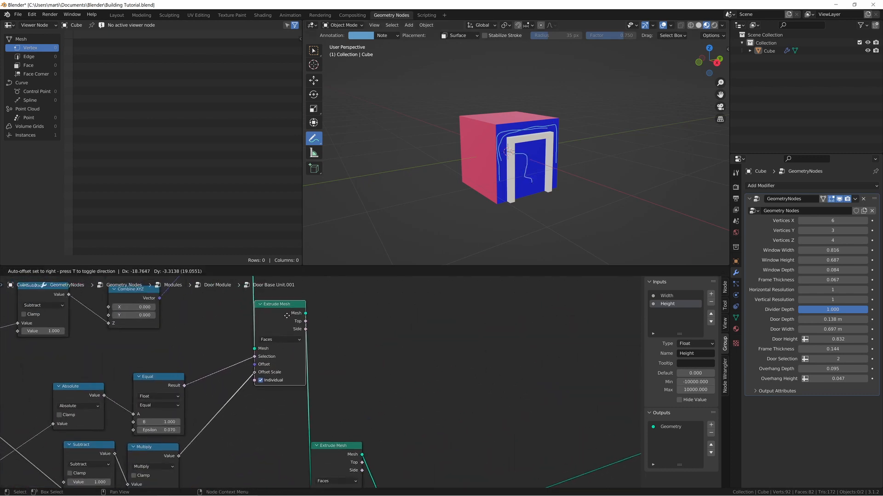
{"action": "left_click_drag", "start_coordinate": [305, 321], "coordinate": [478, 330]}
{"action": "key", "text": "Escape"}
- Add a Boolean Math node set to And just above the Equal node
{"action": "middle_click_drag", "start_coordinate": [557, 324], "coordinate": [414, 447]}
{"action": "scroll", "coordinate": [413, 448], "scroll_direction": "down", "scroll_amount": 2}
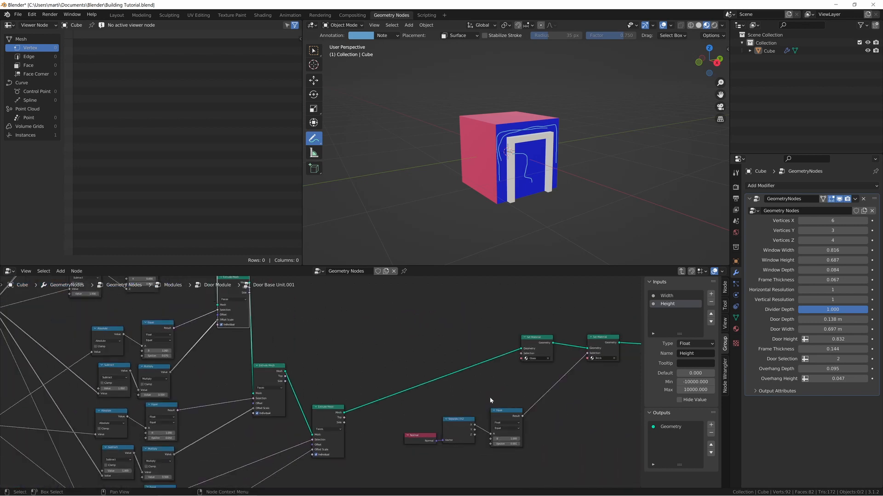
{"action": "key", "text": "shift+a"}
{"action": "type", "text": "sboolen"}
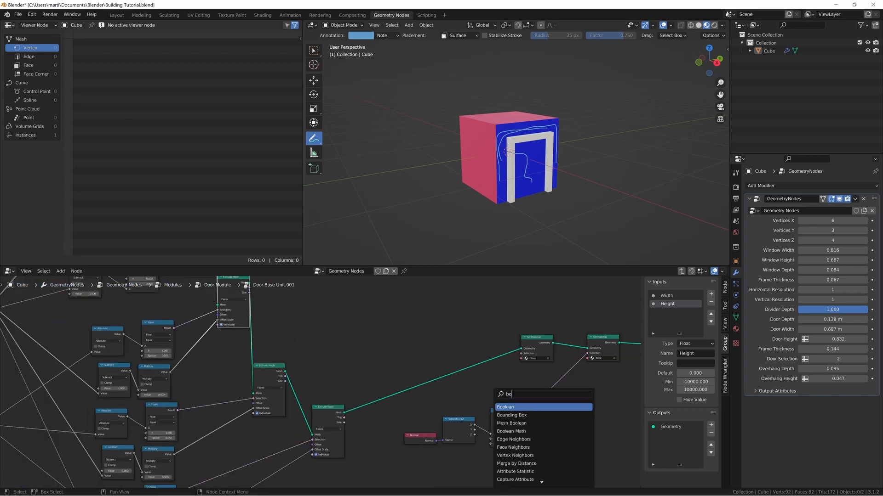
{"action": "key", "text": "Down"}
{"action": "key", "text": "Down"}
{"action": "key", "text": "Return"}
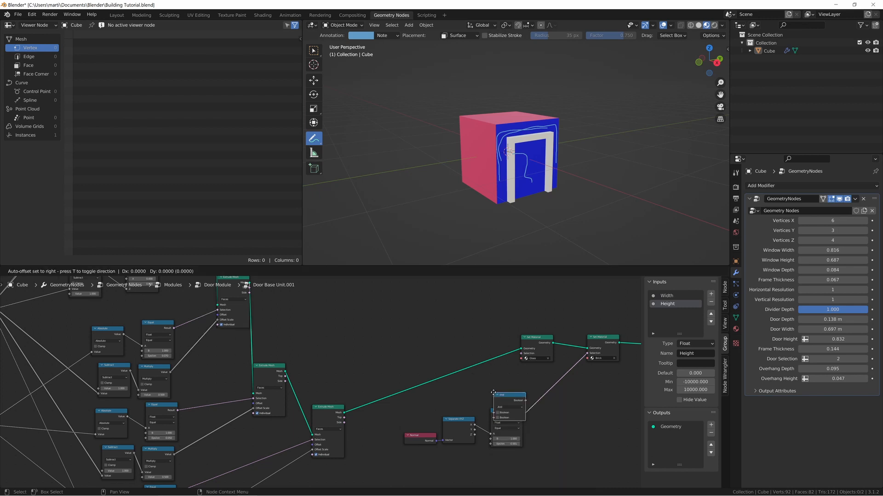
{"action": "left_click", "coordinate": [495, 374]}
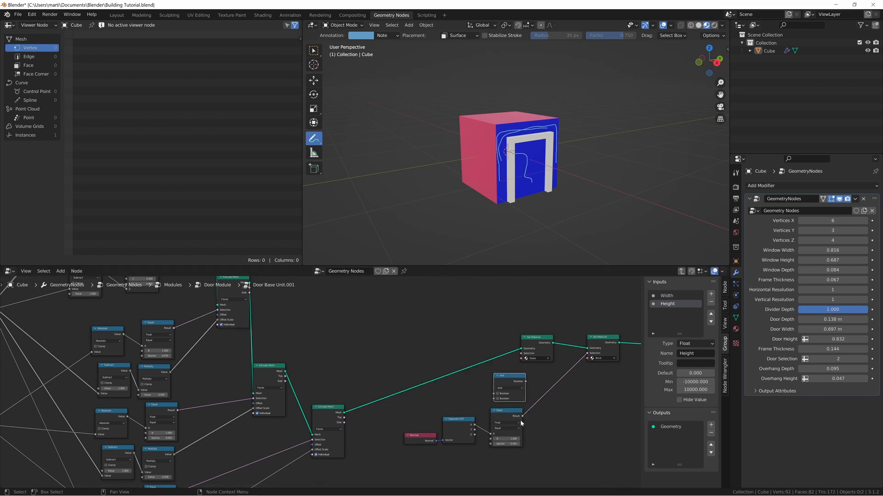
- Route Equal through the And node into the Brick Selection, with the first of the three Extrude Mesh nodes' Top as the other Boolean
{"action": "left_click_drag", "start_coordinate": [522, 417], "coordinate": [541, 394]}
{"action": "middle_click_drag", "start_coordinate": [402, 336], "coordinate": [412, 381]}
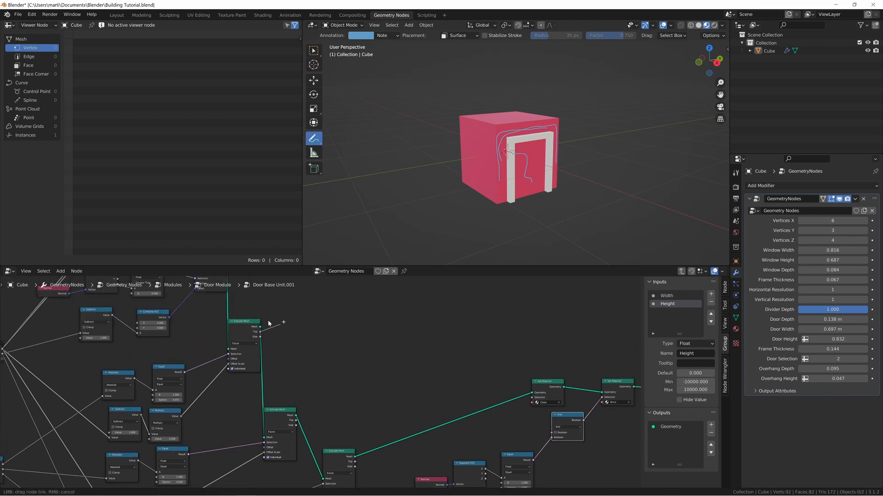
{"action": "left_click_drag", "start_coordinate": [261, 332], "coordinate": [498, 406]}
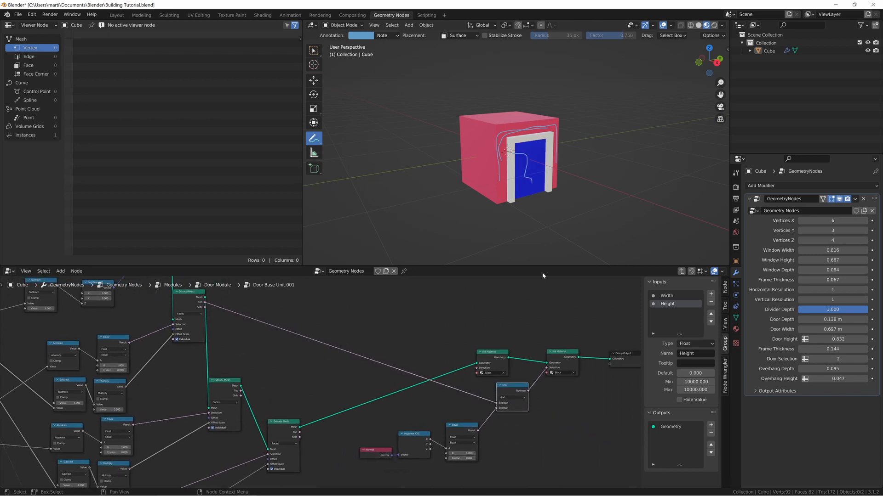
{"action": "middle_click_drag", "start_coordinate": [525, 164], "coordinate": [552, 161]}
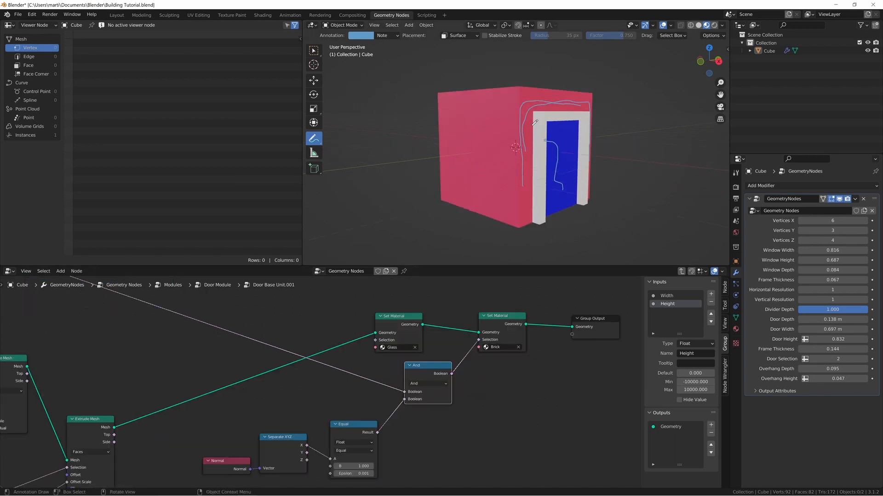
- Swap the Set Material assignments so the first node uses Brick and the second uses Glass
{"action": "left_click", "coordinate": [736, 329]}
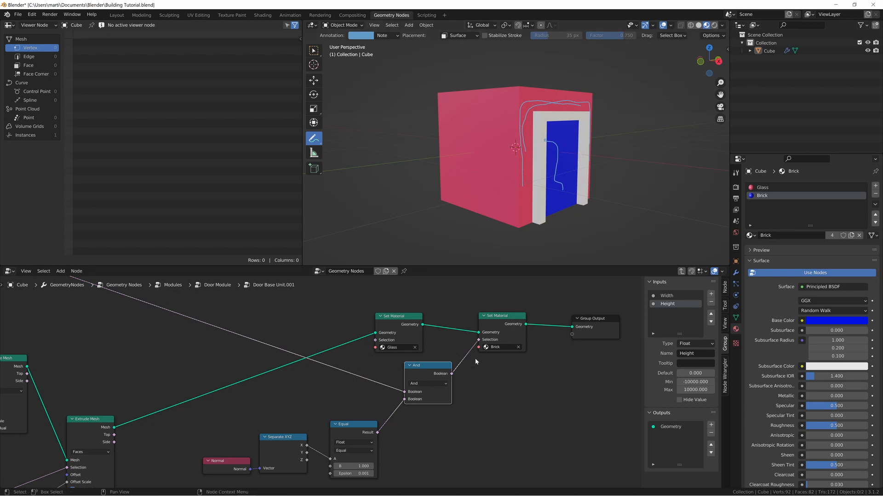
{"action": "left_click", "coordinate": [486, 348]}
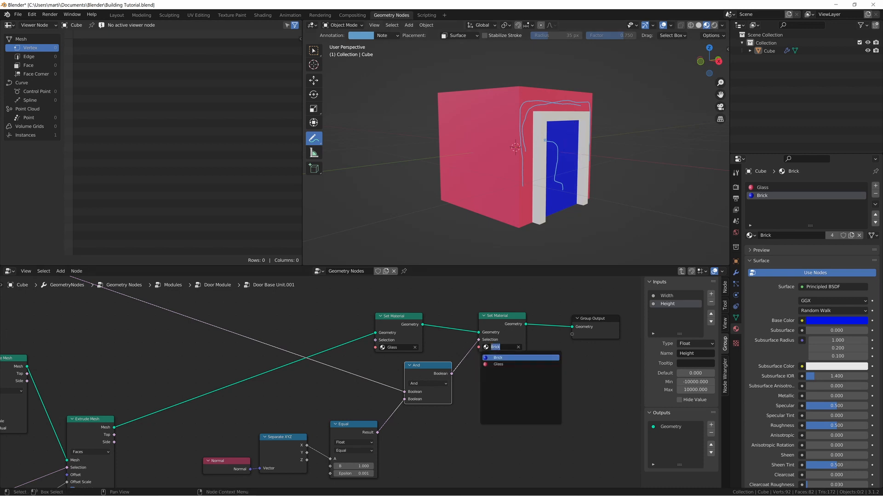
{"action": "left_click", "coordinate": [498, 365]}
{"action": "left_click", "coordinate": [382, 348]}
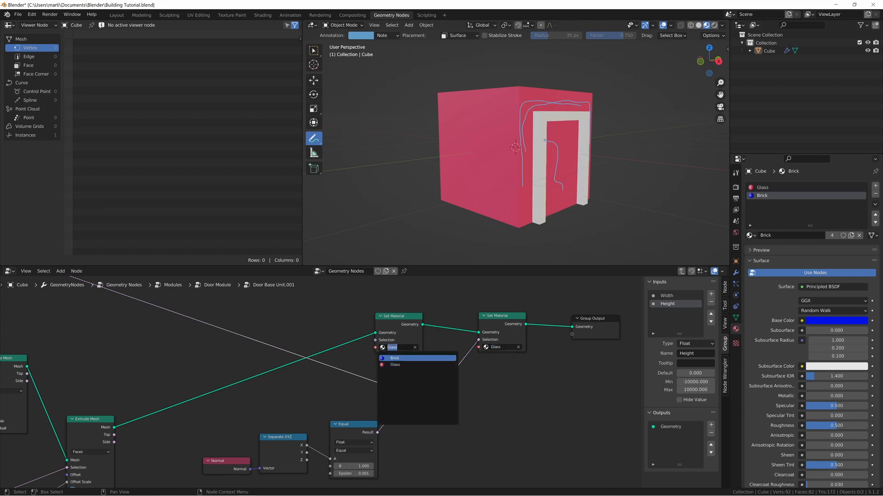
{"action": "left_click", "coordinate": [387, 357]}
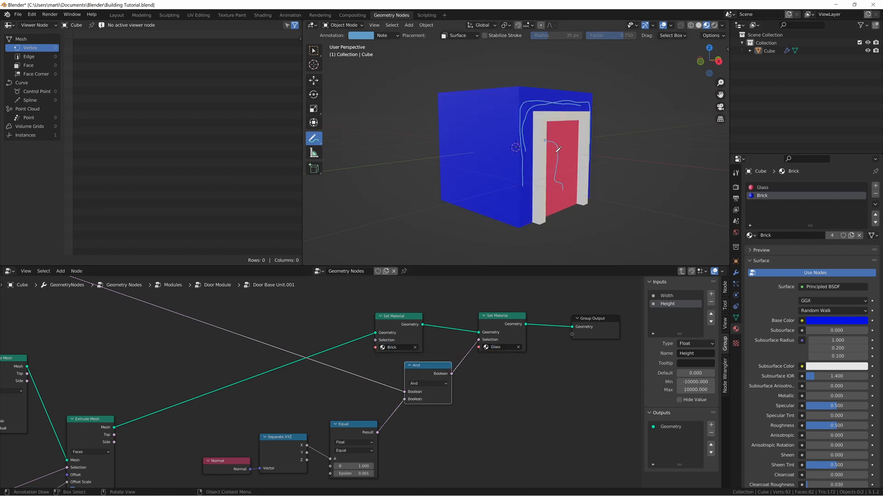
{"action": "middle_click_drag", "start_coordinate": [558, 149], "coordinate": [532, 113]}
{"action": "middle_click_drag", "start_coordinate": [548, 181], "coordinate": [527, 182]}
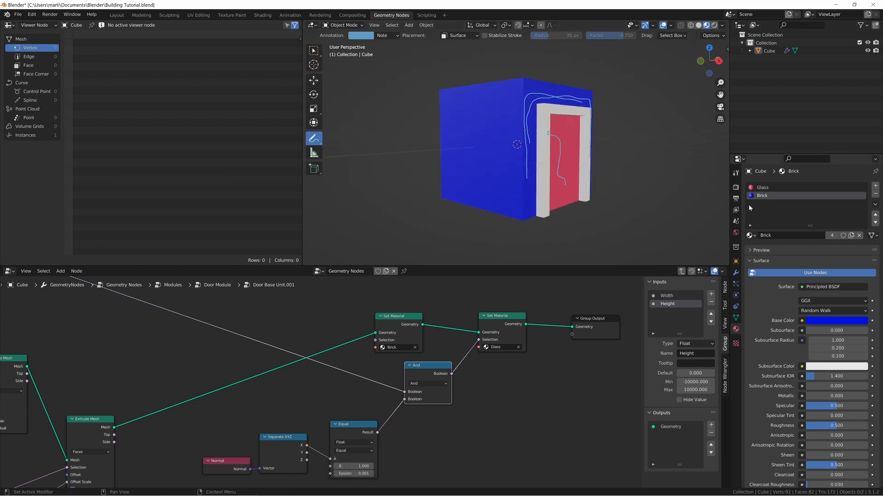
- Make a single-user copy of the Glass material in the first material slot and rename it Door
{"action": "left_click", "coordinate": [762, 187]}
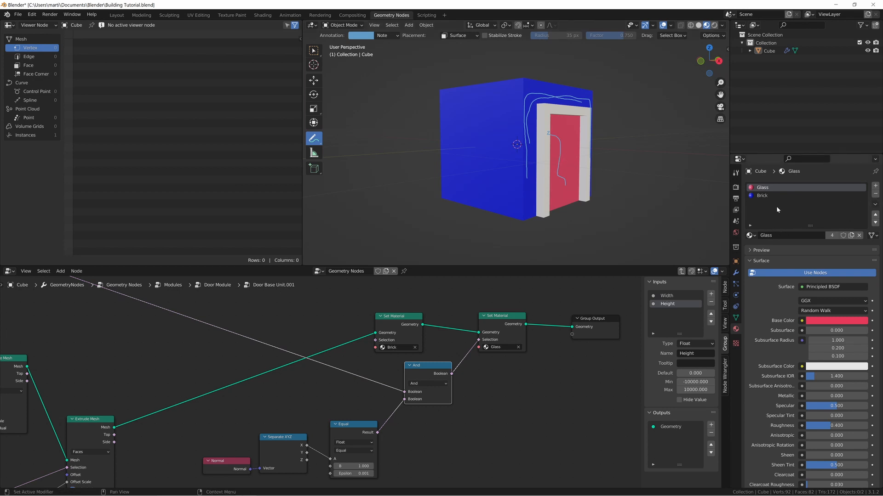
{"action": "left_click", "coordinate": [831, 235]}
{"action": "double_click", "coordinate": [782, 235]}
{"action": "type", "text": "Door"}
{"action": "key", "text": "Return"}
- Set the Door material's Base Color to green with hue 0.332, saturation 1.000 and value 0.800
{"action": "left_click", "coordinate": [828, 320]}
{"action": "left_click_drag", "start_coordinate": [824, 240], "coordinate": [799, 223]}
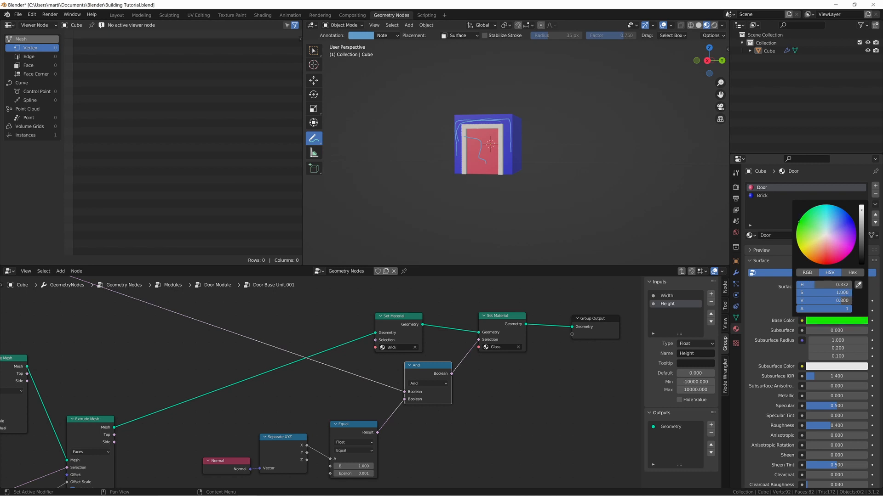
{"action": "middle_click_drag", "start_coordinate": [489, 345], "coordinate": [467, 346]}
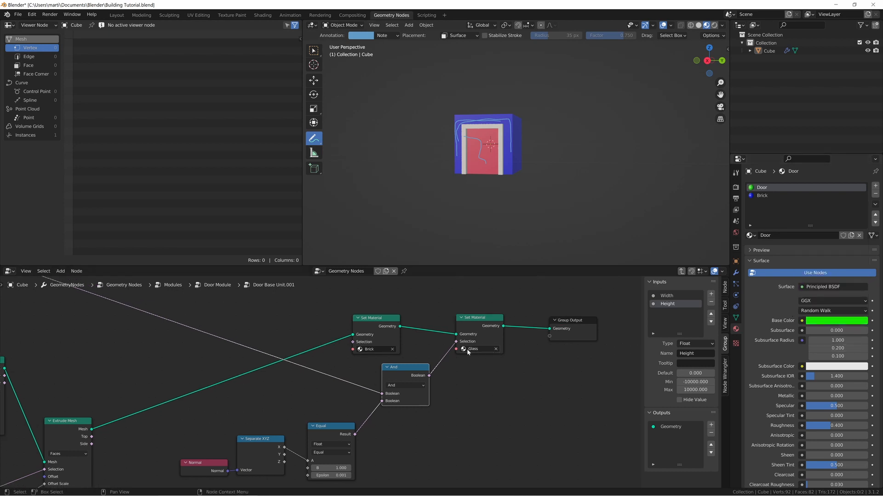
- Assign the Door material to the second Set Material node in the Door Base Unit and leave the group
{"action": "left_click", "coordinate": [466, 348]}
{"action": "left_click", "coordinate": [475, 366]}
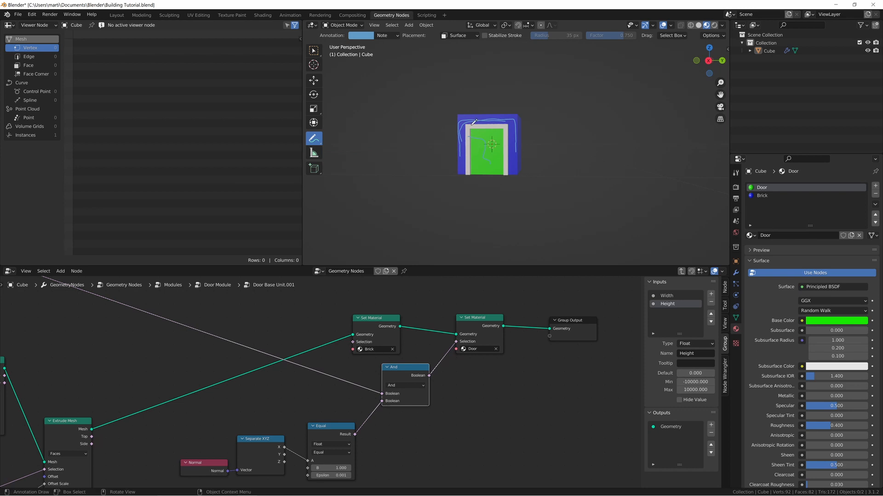
{"action": "left_click", "coordinate": [484, 331]}
{"action": "key", "text": "Tab"}
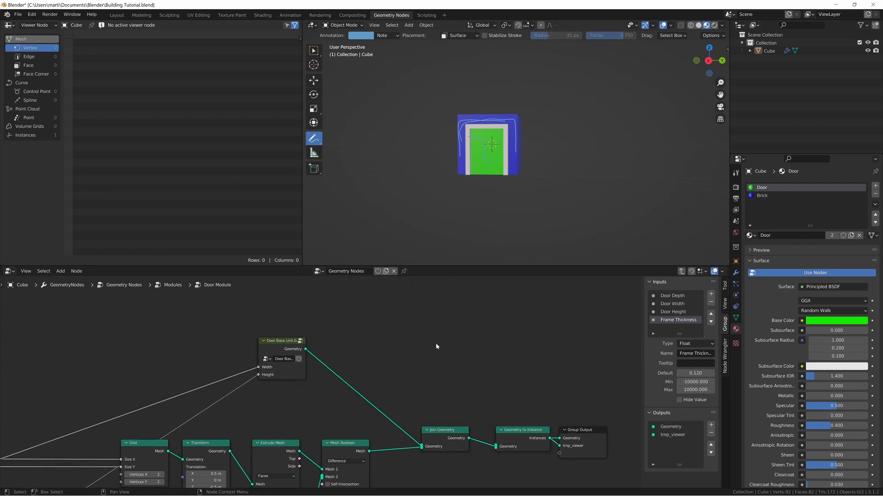
- Return to the top-level node tree, output the Instance on Points geometry, and inspect the whole building's front and roof
{"action": "key", "text": "Tab"}
{"action": "key", "text": "Tab"}
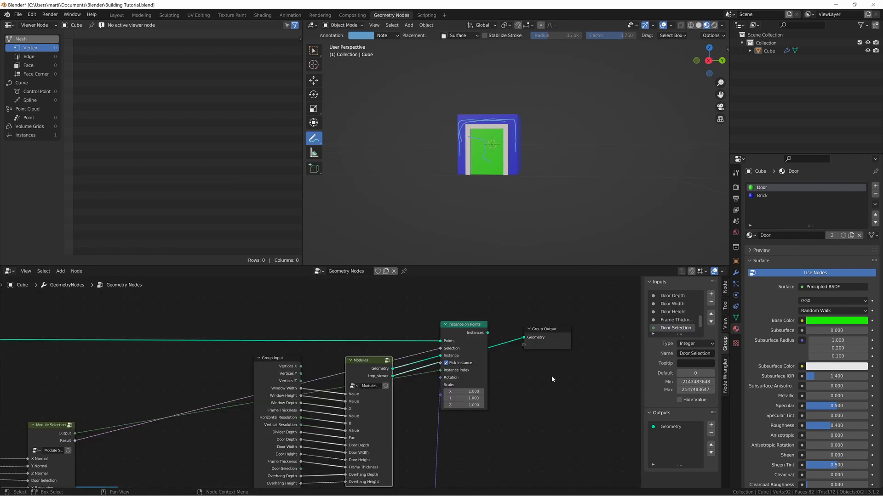
{"action": "left_click", "coordinate": [478, 343], "text": "ctrl+shift"}
{"action": "scroll", "coordinate": [569, 122], "scroll_direction": "down", "scroll_amount": 5}
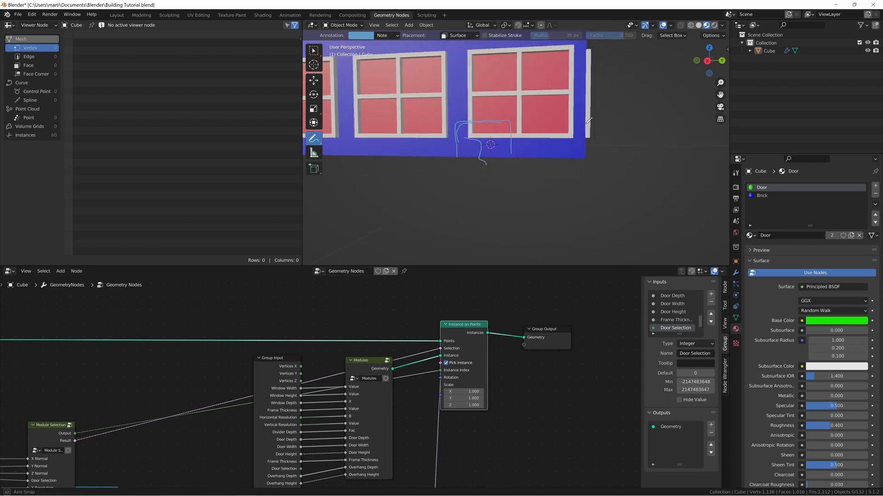
{"action": "middle_click_drag", "start_coordinate": [569, 122], "coordinate": [475, 130]}
{"action": "scroll", "coordinate": [529, 78], "scroll_direction": "up", "scroll_amount": 4}
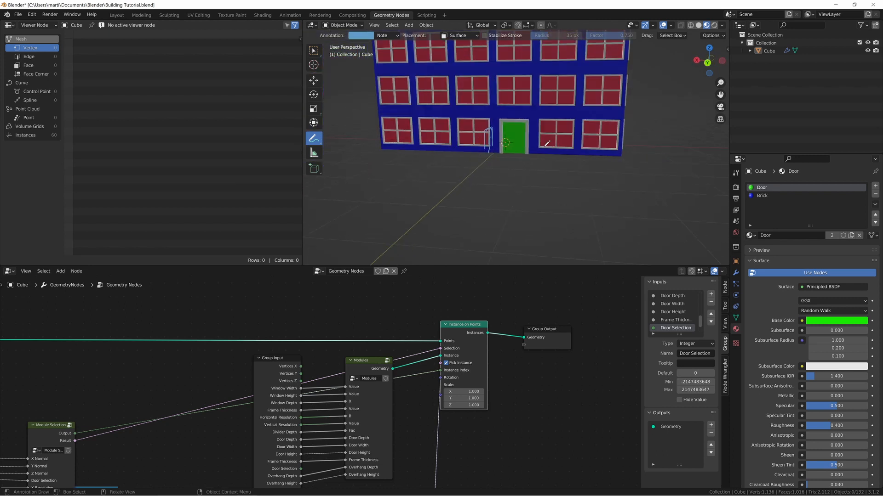
{"action": "middle_click_drag", "start_coordinate": [530, 70], "coordinate": [564, 110], "text": "shift"}
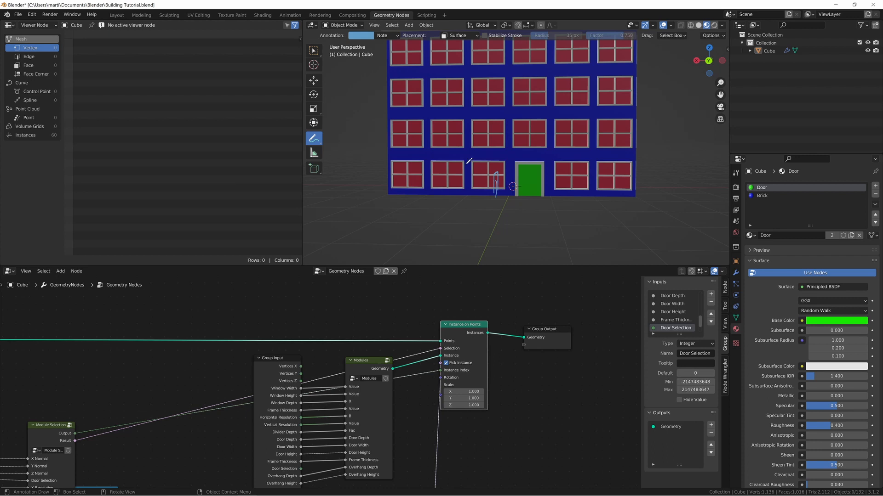
{"action": "middle_click_drag", "start_coordinate": [538, 105], "coordinate": [547, 170]}
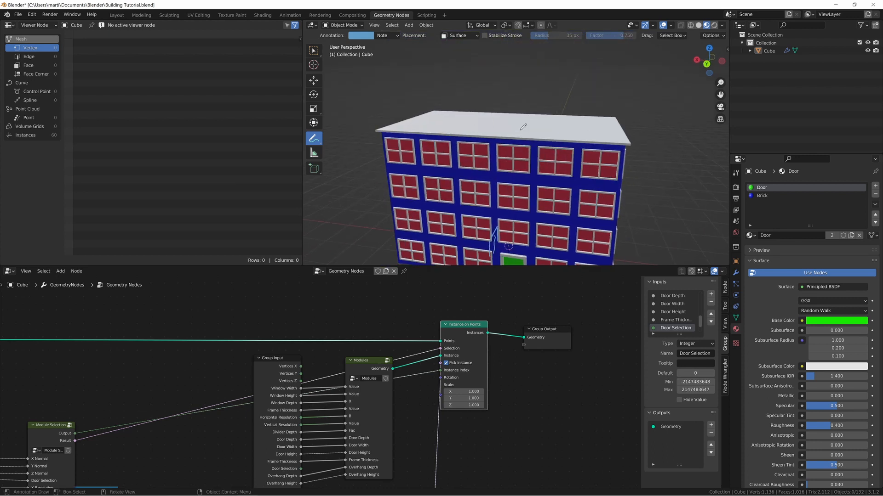
- Open the Window Base group inside the Floor module and move its Group Output farther from Join Geometry
{"action": "left_click", "coordinate": [370, 399]}
{"action": "key", "text": "Tab"}
{"action": "middle_click_drag", "start_coordinate": [355, 394], "coordinate": [439, 374]}
{"action": "left_click", "coordinate": [396, 311]}
{"action": "key", "text": "Tab"}
{"action": "left_click", "coordinate": [321, 350]}
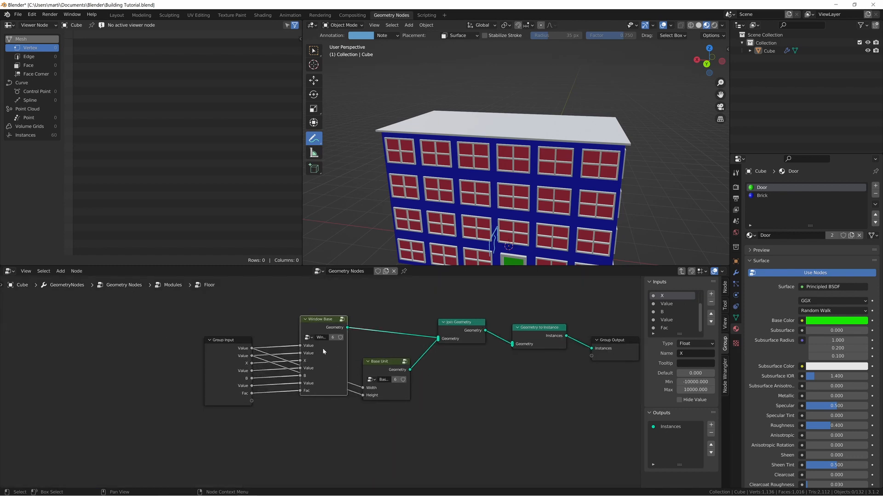
{"action": "key", "text": "Tab"}
{"action": "scroll", "coordinate": [365, 356], "scroll_direction": "down", "scroll_amount": 4}
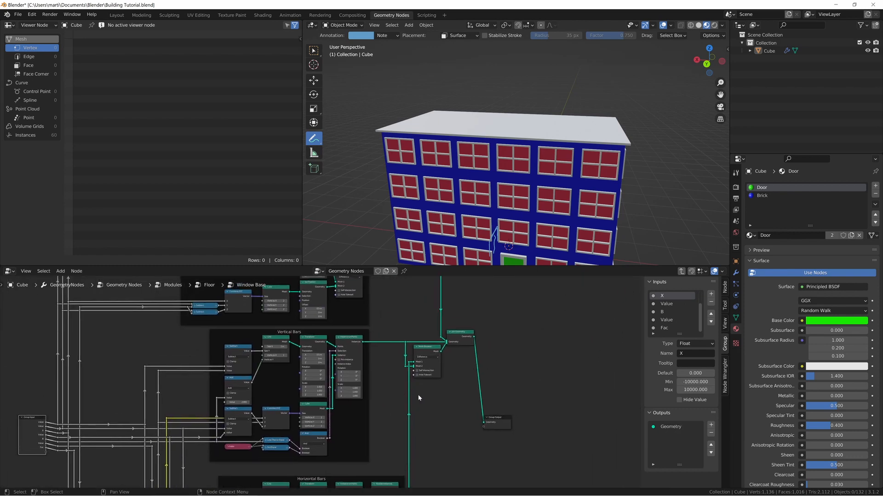
{"action": "scroll", "coordinate": [326, 356], "scroll_direction": "down", "scroll_amount": 2}
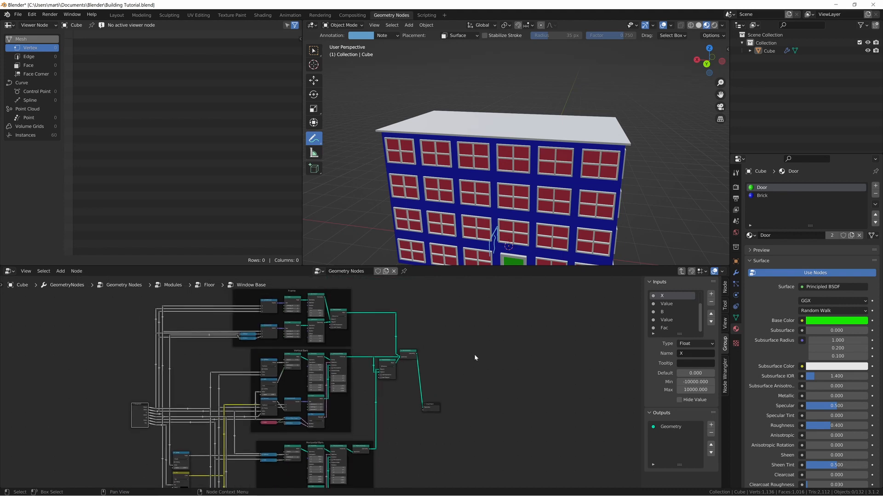
{"action": "left_click_drag", "start_coordinate": [428, 407], "coordinate": [507, 357]}
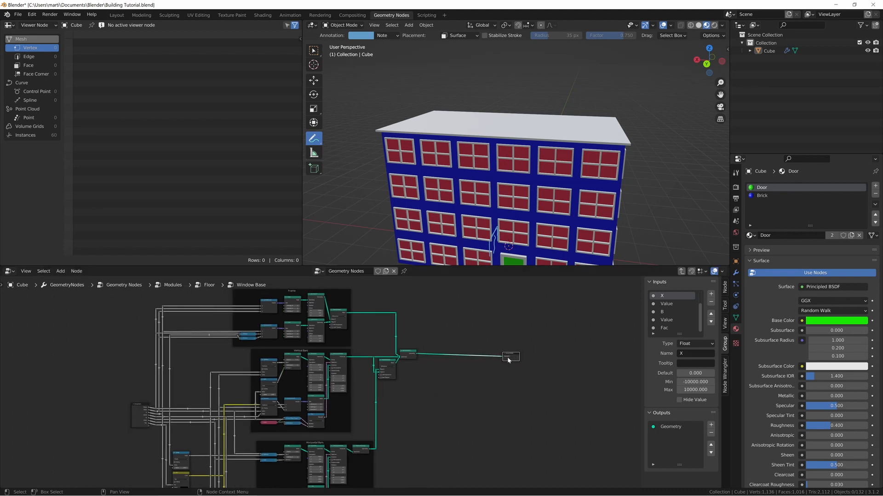
- Insert a Set Material node between Join Geometry and Group Output in the Window Base group
{"action": "scroll", "coordinate": [443, 371], "scroll_direction": "up", "scroll_amount": 4}
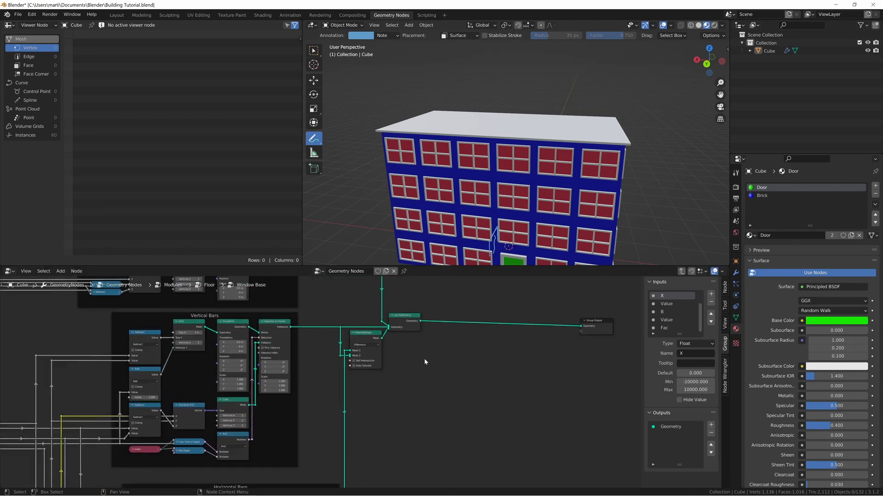
{"action": "middle_click_drag", "start_coordinate": [447, 350], "coordinate": [443, 354]}
{"action": "key", "text": "shift+a"}
{"action": "type", "text": "s"}
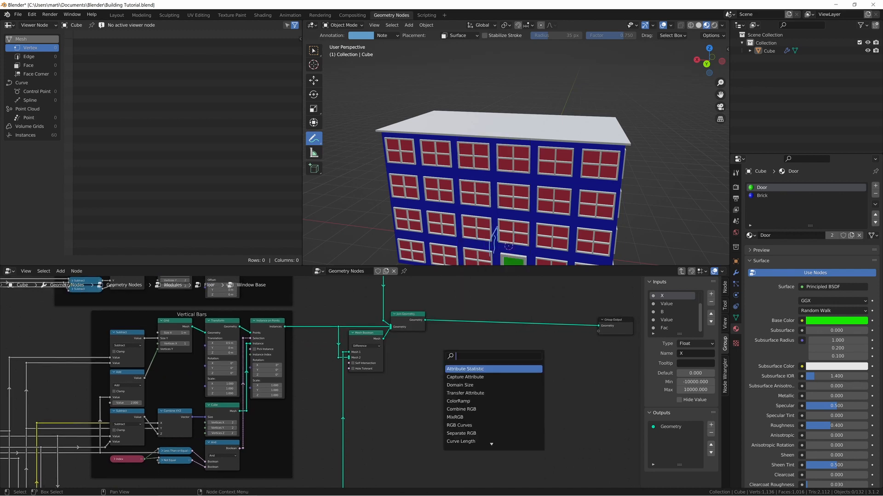
{"action": "type", "text": "sset"}
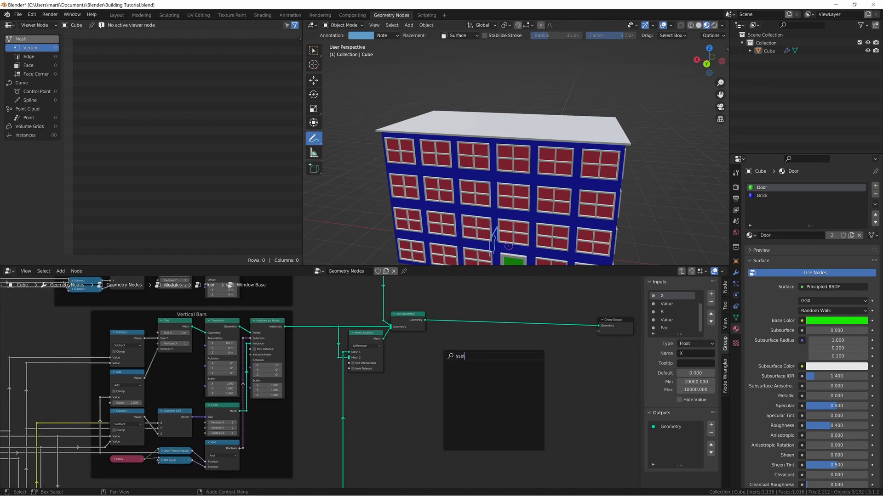
{"action": "key", "text": "BackSpace"}
{"action": "key", "text": "BackSpace"}
{"action": "key", "text": "BackSpace"}
{"action": "key", "text": "BackSpace"}
{"action": "type", "text": "set"}
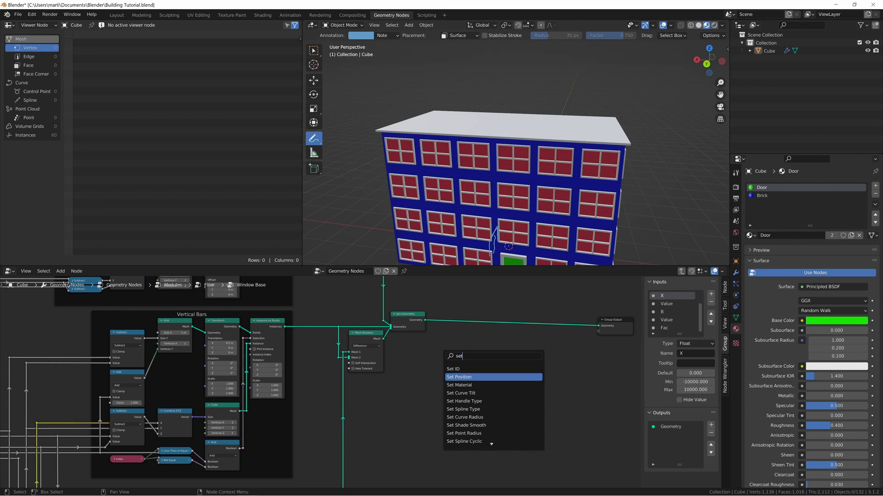
{"action": "key", "text": "Down"}
{"action": "key", "text": "Return"}
{"action": "left_click", "coordinate": [489, 334]}
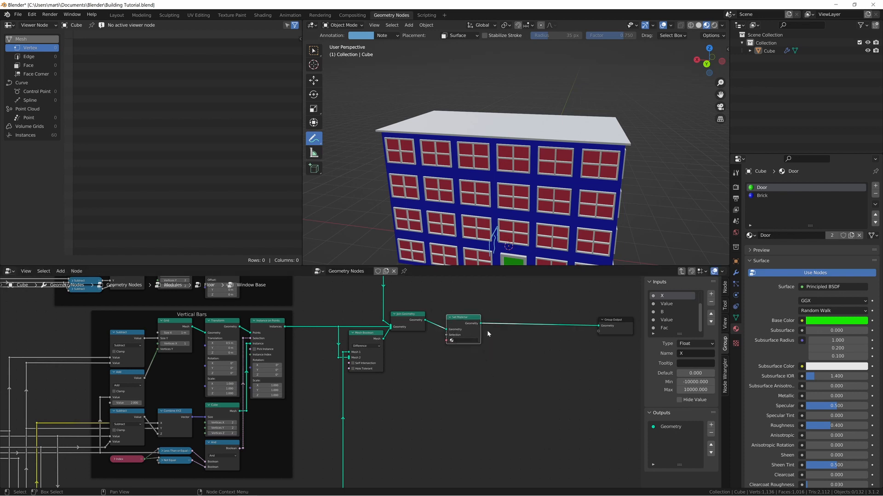
- Create a material named Window Frame in a new slot and assign it to the Window Base's Set Material node
{"action": "left_click", "coordinate": [876, 186]}
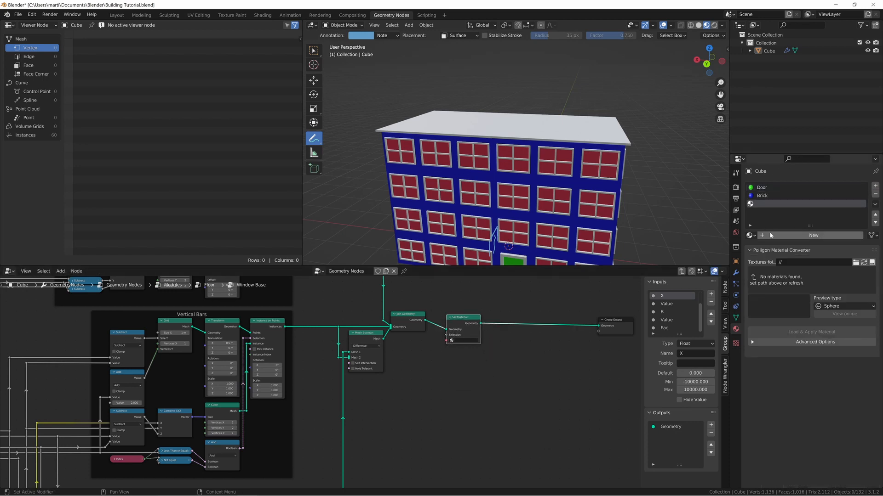
{"action": "left_click", "coordinate": [771, 236]}
{"action": "left_click", "coordinate": [771, 235]}
{"action": "type", "text": "Window Frame"}
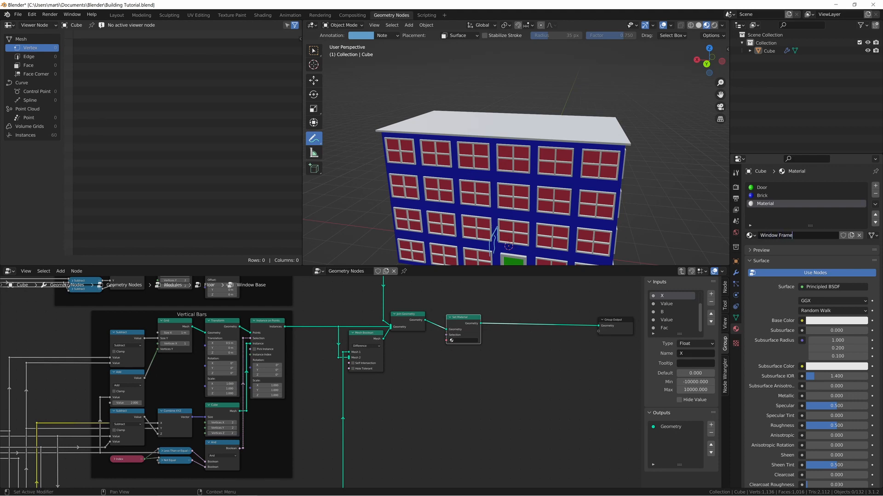
{"action": "key", "text": "Return"}
{"action": "left_click", "coordinate": [452, 342]}
{"action": "left_click", "coordinate": [473, 359]}
- Set the Window Frame material's Base Color to magenta with hue 0.836, saturation 1.000 and value 0.800
{"action": "left_click", "coordinate": [827, 321]}
{"action": "left_click", "coordinate": [840, 257]}
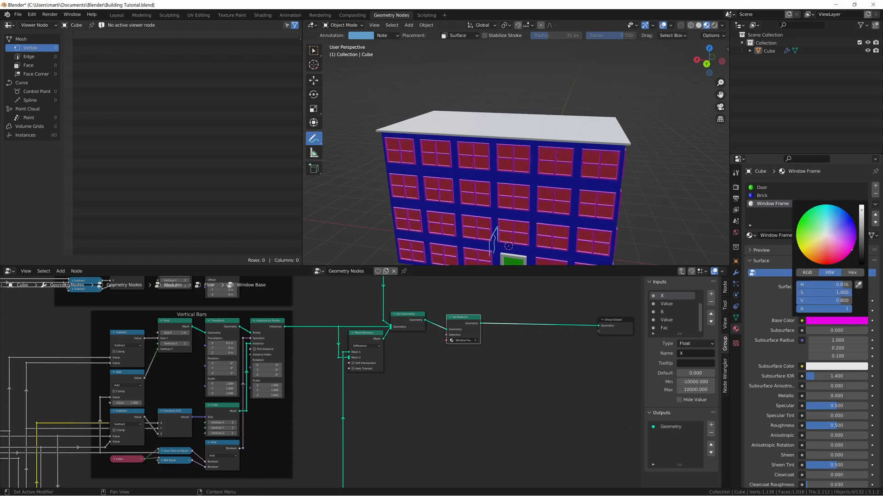
{"action": "middle_click_drag", "start_coordinate": [552, 207], "coordinate": [509, 174]}
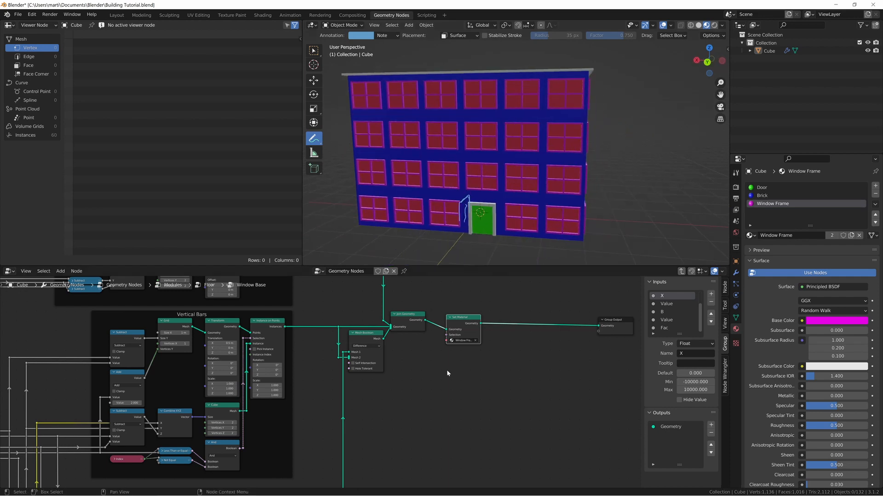
- Open the Roof module group and insert a Set Material node between Geometry to Instance and Group Output
{"action": "key", "text": "Tab"}
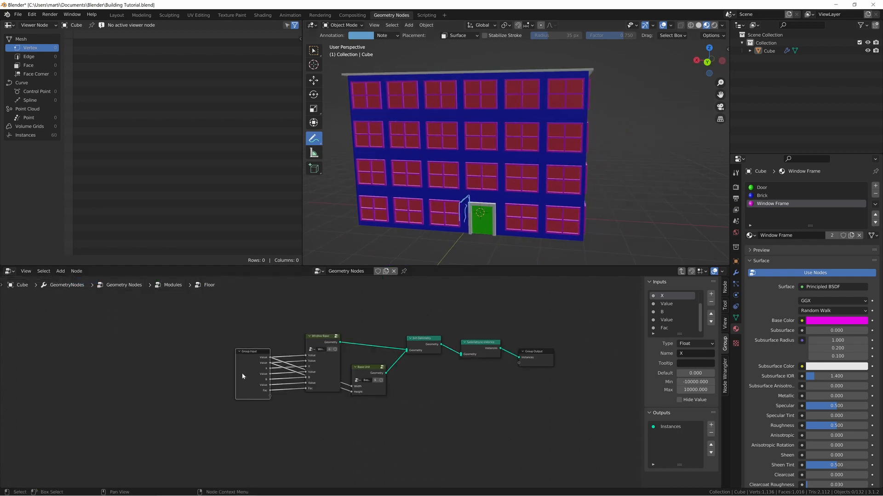
{"action": "key", "text": "Tab"}
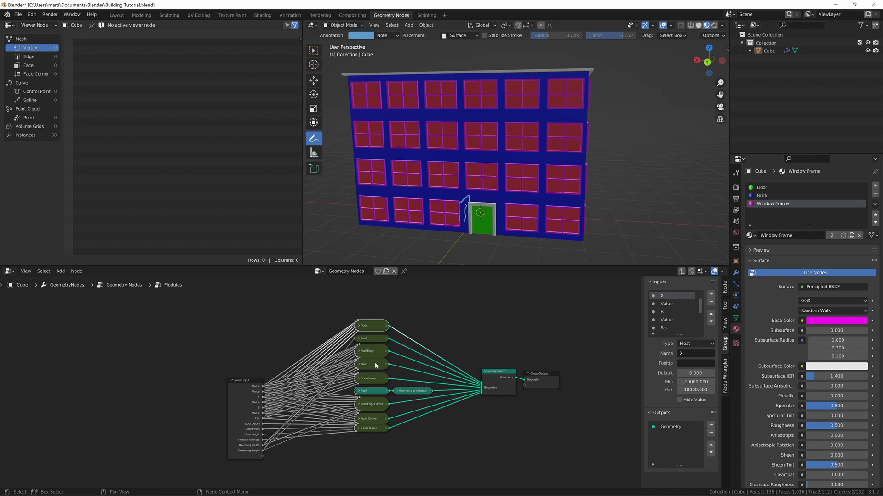
{"action": "left_click", "coordinate": [368, 338]}
{"action": "key", "text": "Tab"}
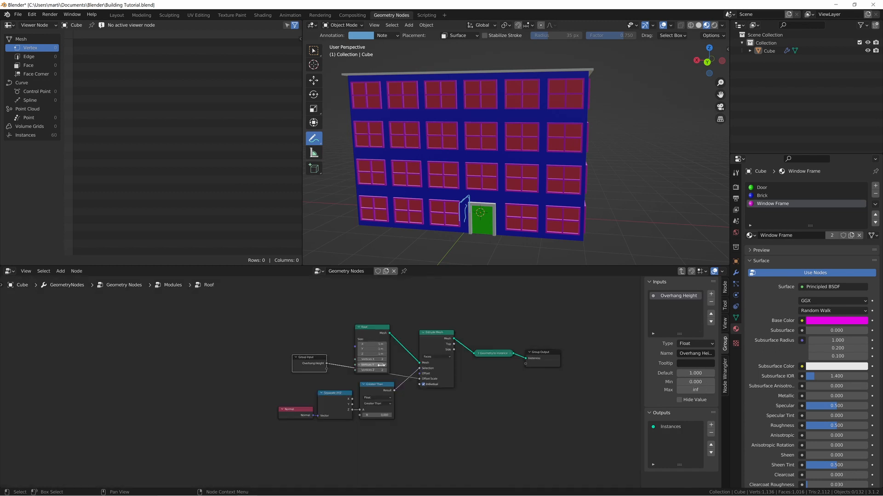
{"action": "middle_click_drag", "start_coordinate": [511, 395], "coordinate": [442, 383]}
{"action": "scroll", "coordinate": [442, 383], "scroll_direction": "up", "scroll_amount": 1}
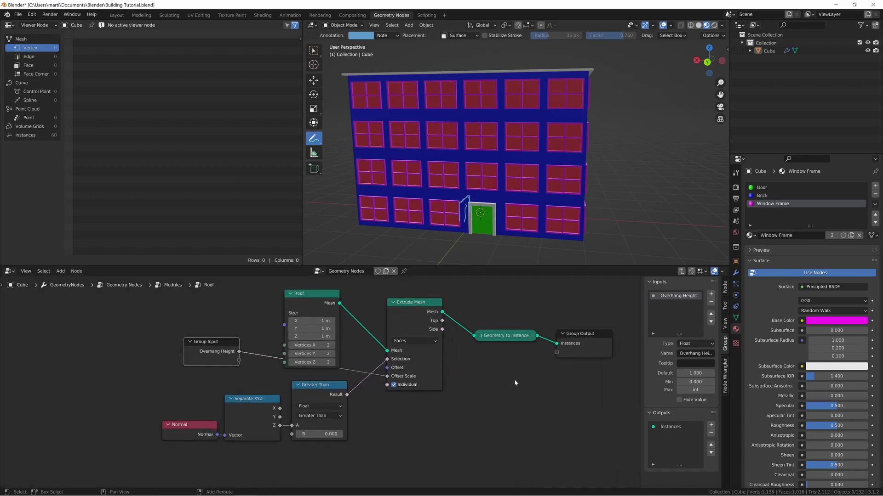
{"action": "key", "text": "shift+a"}
{"action": "type", "text": "set mat"}
{"action": "key", "text": "Return"}
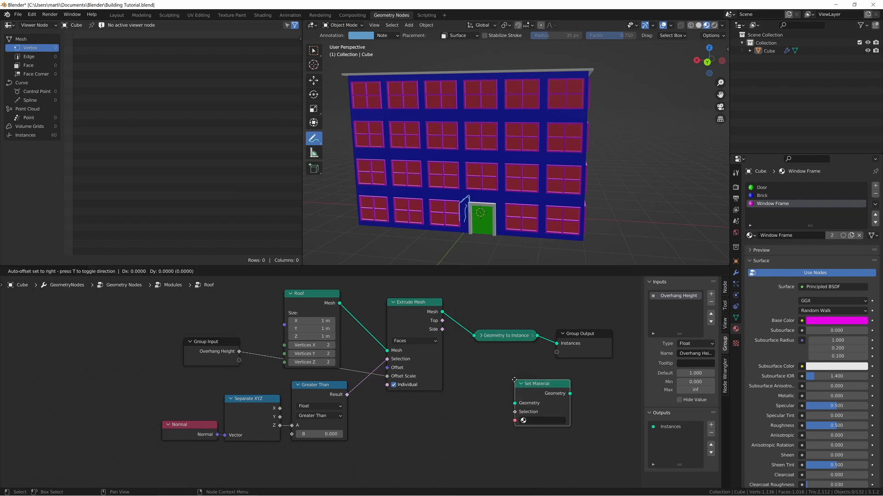
{"action": "left_click", "coordinate": [569, 312]}
{"action": "middle_click_drag", "start_coordinate": [570, 317], "coordinate": [498, 331]}
- Create a material named Roof in a new slot and assign it to the Roof module's Set Material node
{"action": "left_click", "coordinate": [876, 186]}
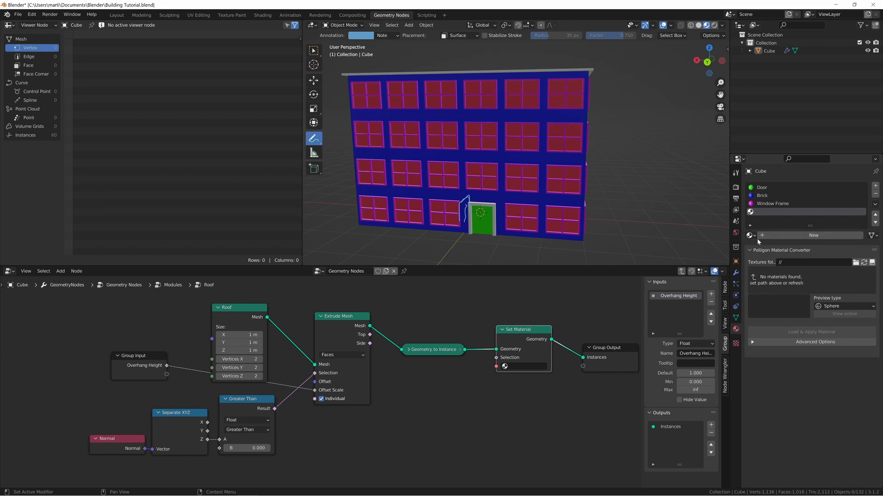
{"action": "left_click", "coordinate": [770, 236]}
{"action": "double_click", "coordinate": [770, 236]}
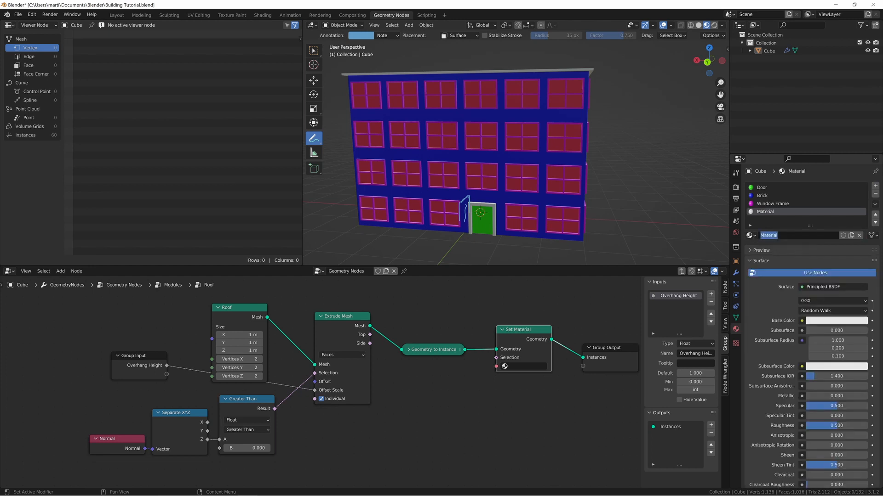
{"action": "type", "text": "Roof"}
{"action": "key", "text": "Return"}
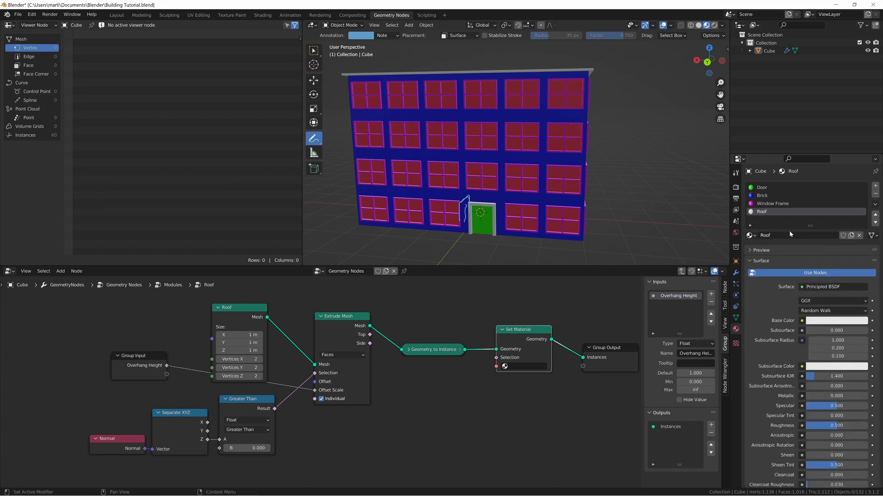
{"action": "left_click", "coordinate": [505, 367]}
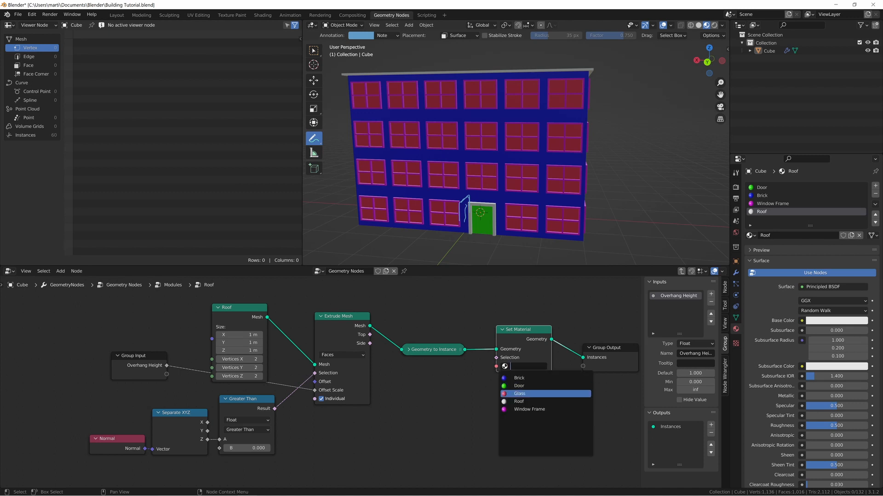
{"action": "left_click", "coordinate": [519, 402]}
- Set the Roof material's Base Color to yellow
{"action": "middle_click_drag", "start_coordinate": [479, 189], "coordinate": [446, 214]}
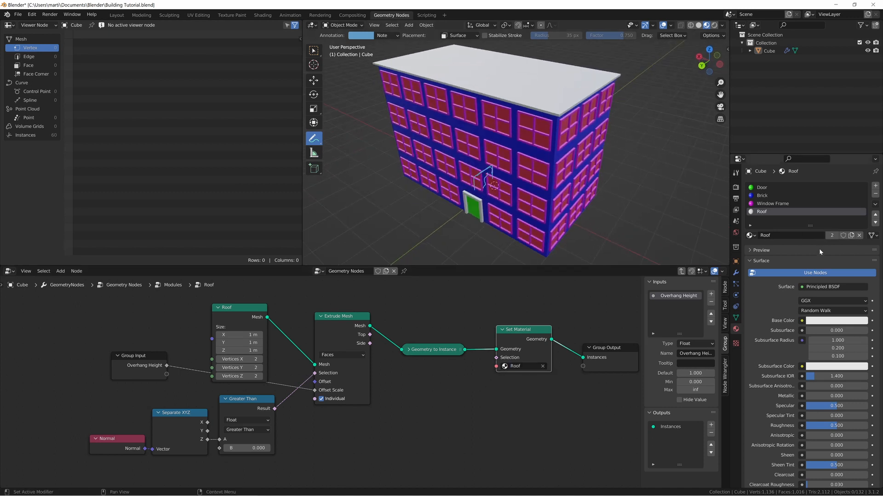
{"action": "left_click", "coordinate": [829, 320]}
{"action": "left_click_drag", "start_coordinate": [818, 251], "coordinate": [798, 247]}
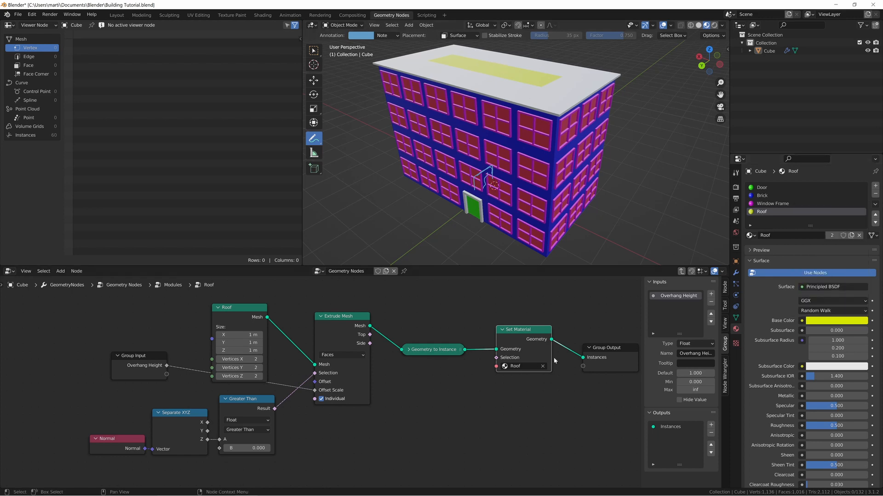
- Open the Overhang group inside the Roof Edge module
{"action": "key", "text": "Tab"}
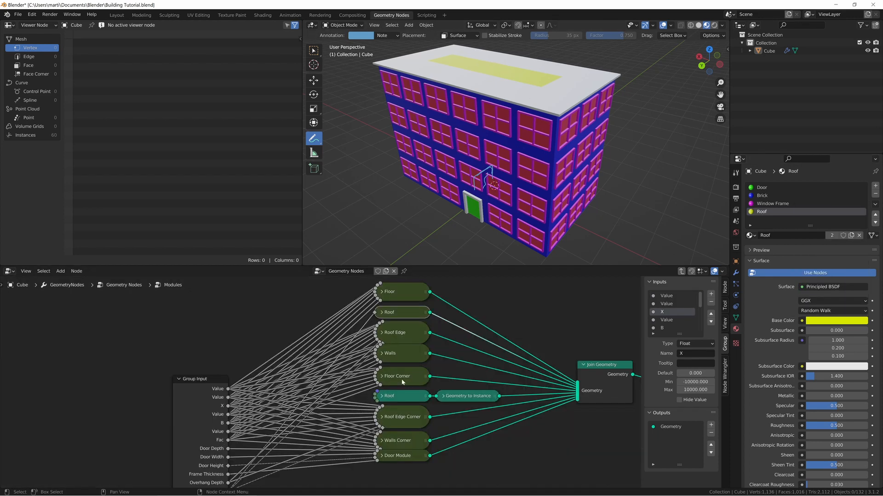
{"action": "left_click", "coordinate": [401, 331]}
{"action": "key", "text": "Tab"}
{"action": "key", "text": "Home"}
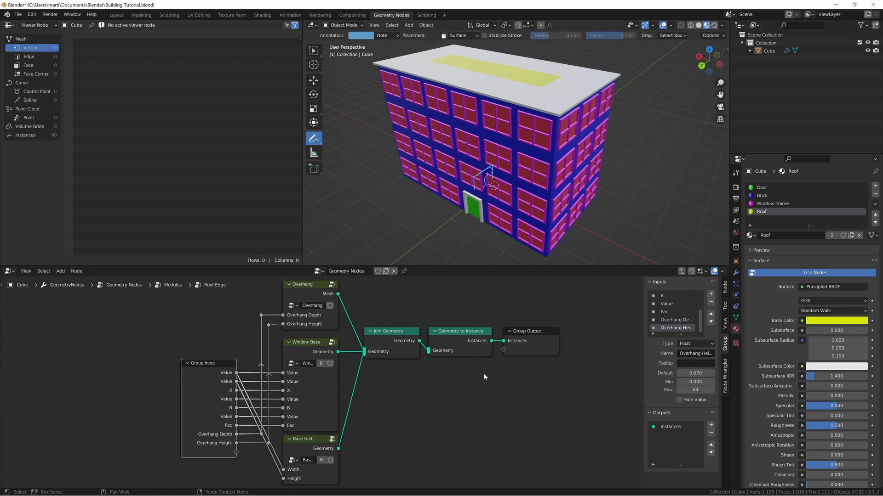
{"action": "scroll", "coordinate": [478, 367], "scroll_direction": "down", "scroll_amount": 2}
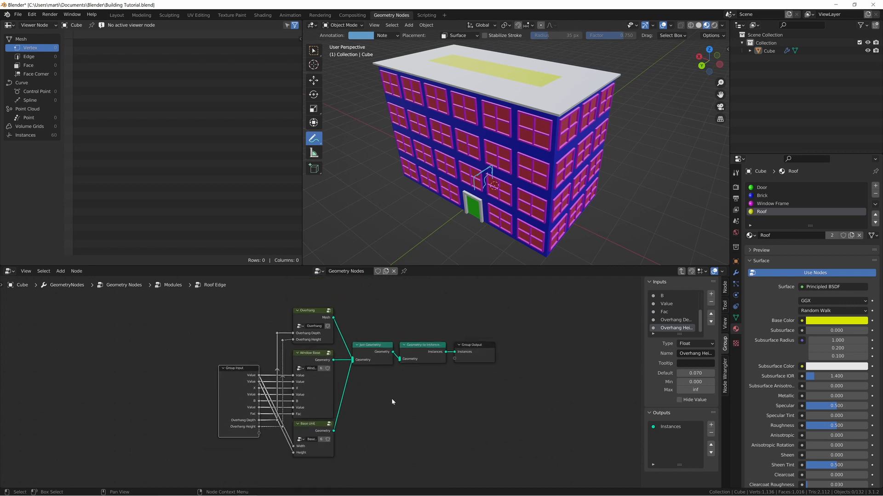
{"action": "left_click", "coordinate": [308, 321]}
{"action": "key", "text": "Tab"}
- In the Overhang group, insert a Set Material node between Join Geometry and Group Output and assign it the Roof material
{"action": "left_click_drag", "start_coordinate": [514, 326], "coordinate": [597, 324]}
{"action": "left_click", "coordinate": [495, 377]}
{"action": "key", "text": "shift+a"}
{"action": "type", "text": "sset"}
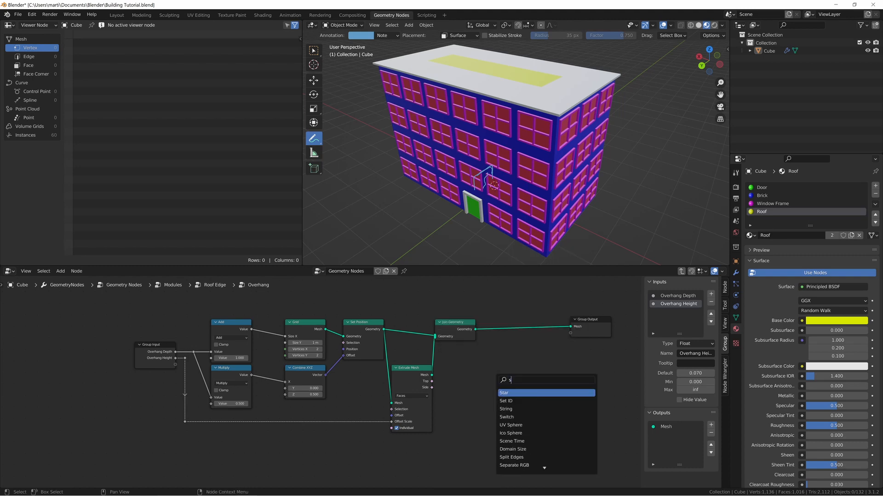
{"action": "left_click", "coordinate": [513, 409]}
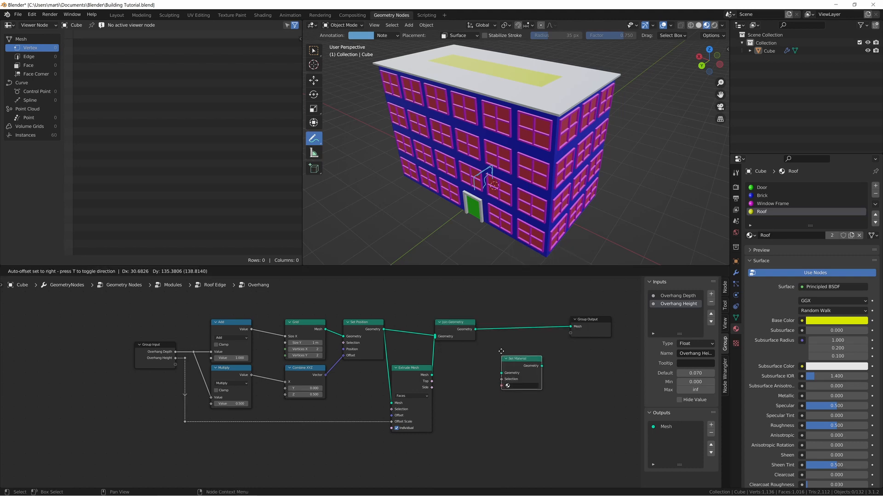
{"action": "left_click", "coordinate": [521, 355]}
{"action": "left_click", "coordinate": [522, 353]}
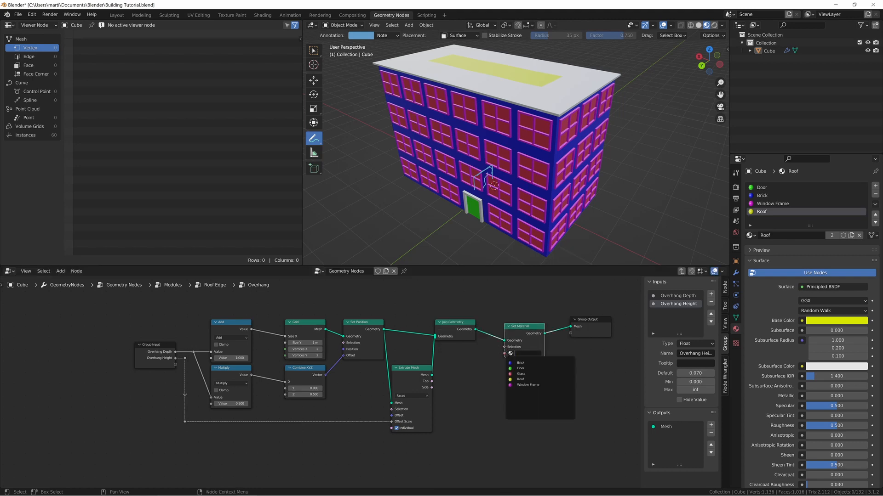
{"action": "left_click", "coordinate": [520, 379]}
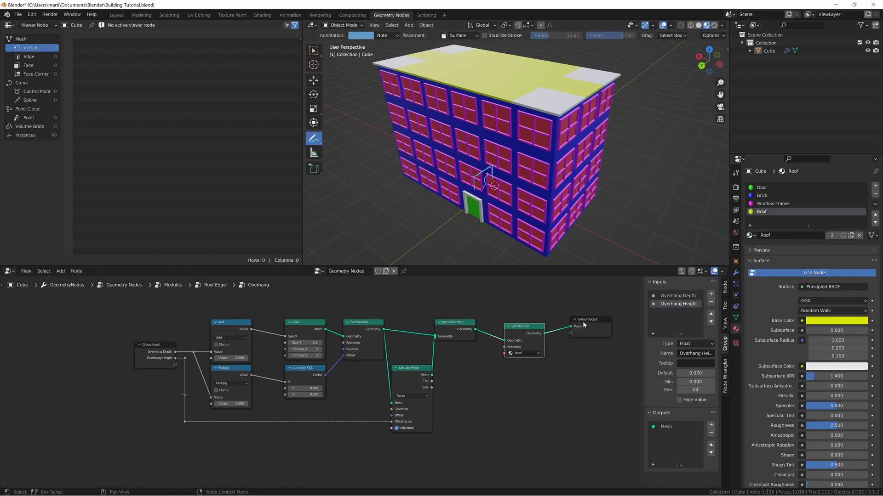
- Return to the Modules group and open the Overhang Corner group inside the Roof Edge Corner module
{"action": "key", "text": "Tab"}
{"action": "key", "text": "Tab"}
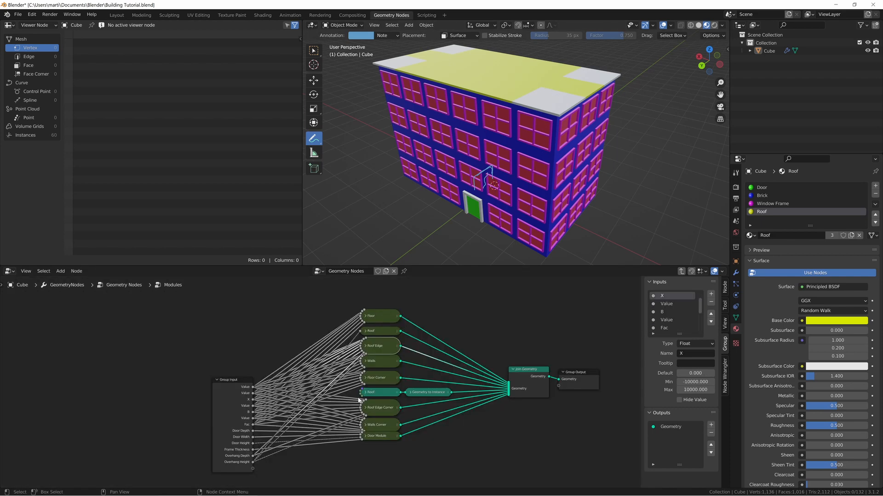
{"action": "left_click", "coordinate": [381, 410]}
{"action": "key", "text": "Tab"}
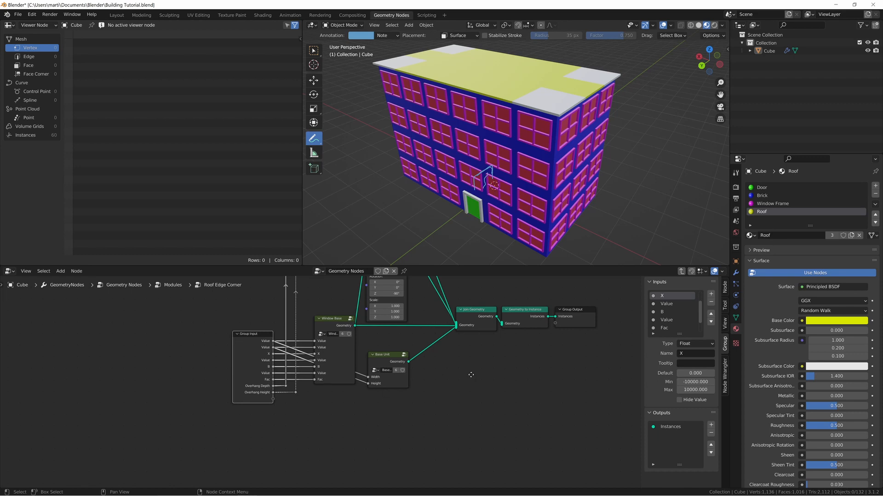
{"action": "middle_click_drag", "start_coordinate": [471, 374], "coordinate": [467, 449]}
{"action": "middle_click_drag", "start_coordinate": [422, 332], "coordinate": [418, 387]}
{"action": "left_click", "coordinate": [384, 323]}
{"action": "key", "text": "Tab"}
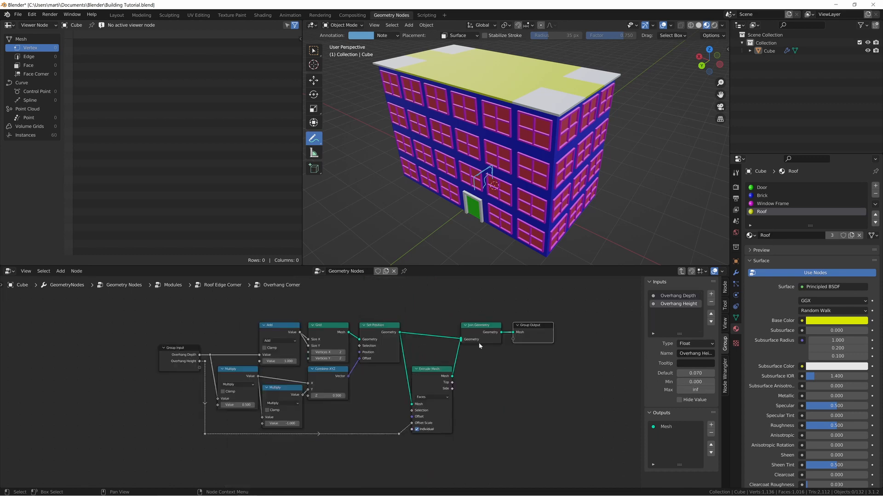
- Insert a Set Material node before the Overhang Corner group's output and assign it the Roof material
{"action": "left_click_drag", "start_coordinate": [533, 326], "coordinate": [597, 324]}
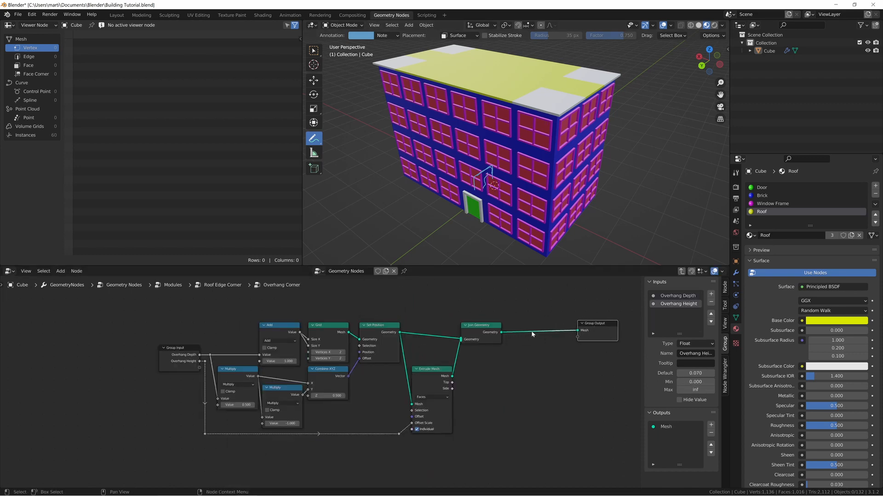
{"action": "key", "text": "shift+a"}
{"action": "type", "text": "set mater"}
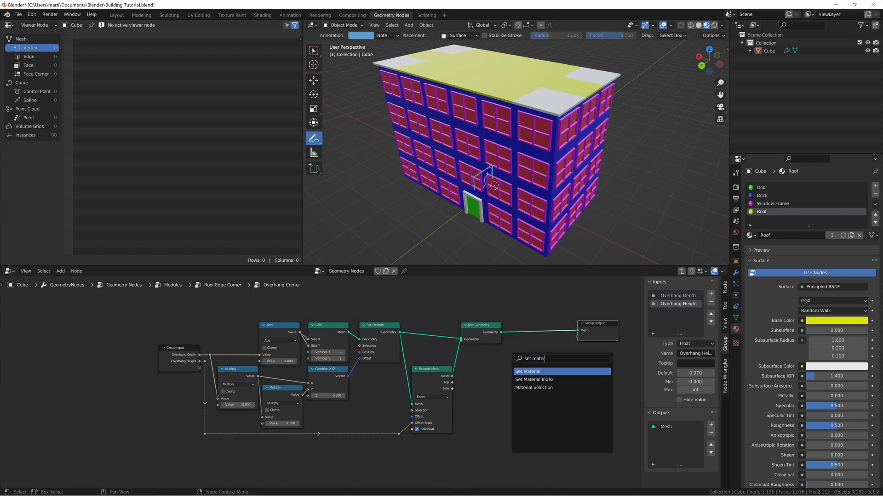
{"action": "key", "text": "Return"}
{"action": "left_click", "coordinate": [531, 344]}
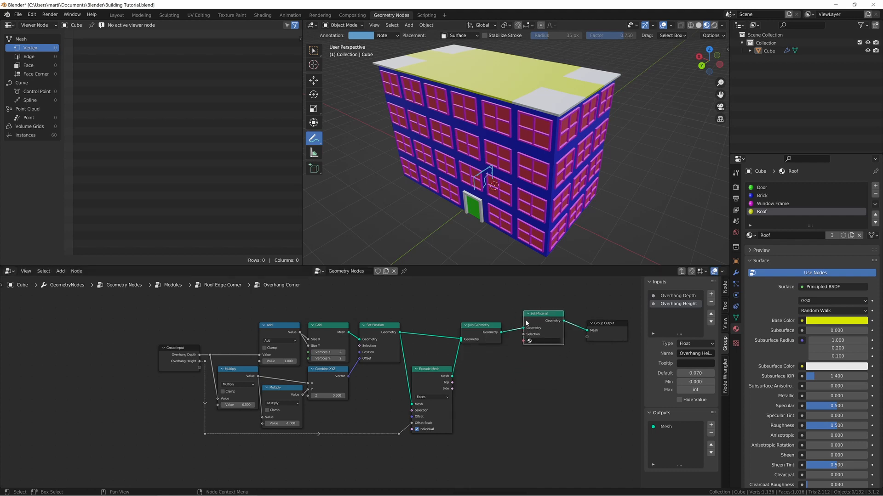
{"action": "left_click", "coordinate": [531, 344]}
{"action": "left_click", "coordinate": [546, 367]}
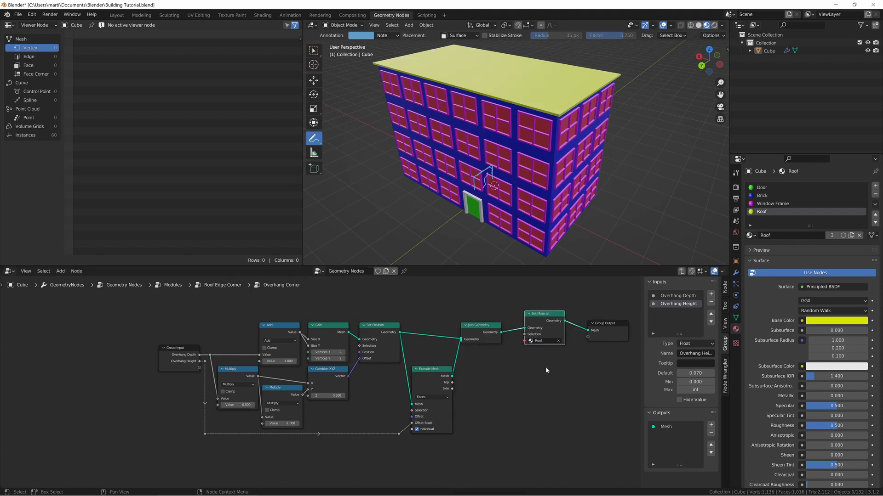
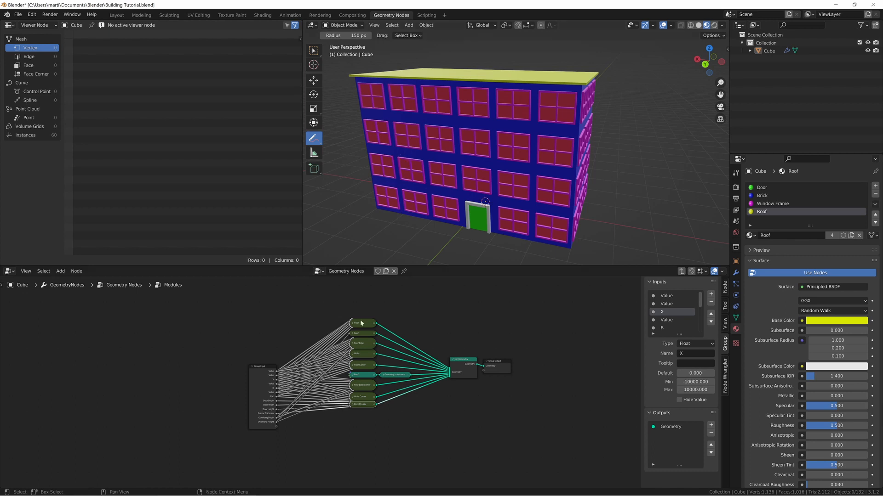
- Open the Door Module group and insert a Set Material node between Mesh Boolean and Join Geometry
{"action": "key", "text": "Tab"}
{"action": "scroll", "coordinate": [371, 399], "scroll_direction": "up", "scroll_amount": 3}
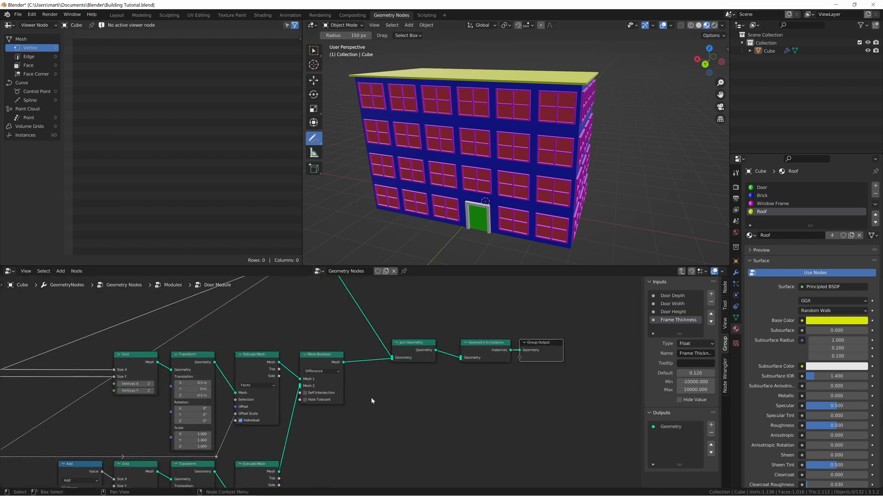
{"action": "key", "text": "shift+a"}
{"action": "mouse_move", "coordinate": [378, 399]}
{"action": "type", "text": "sset m"}
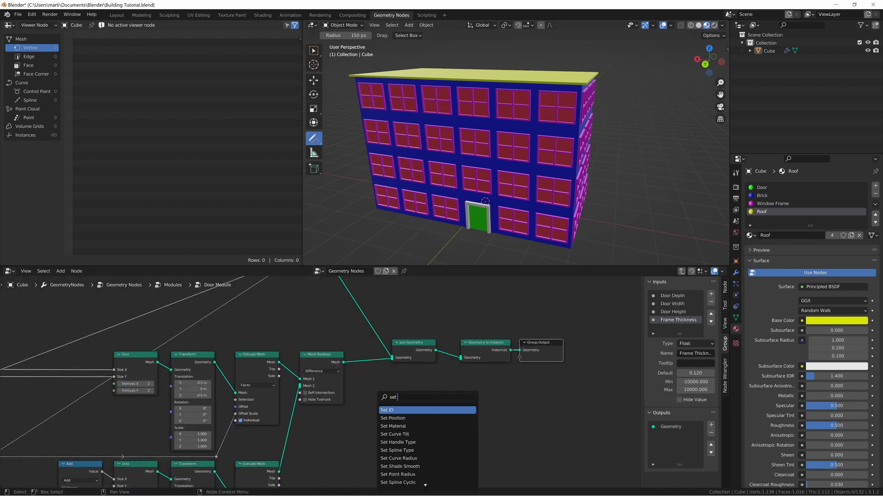
{"action": "key", "text": "Return"}
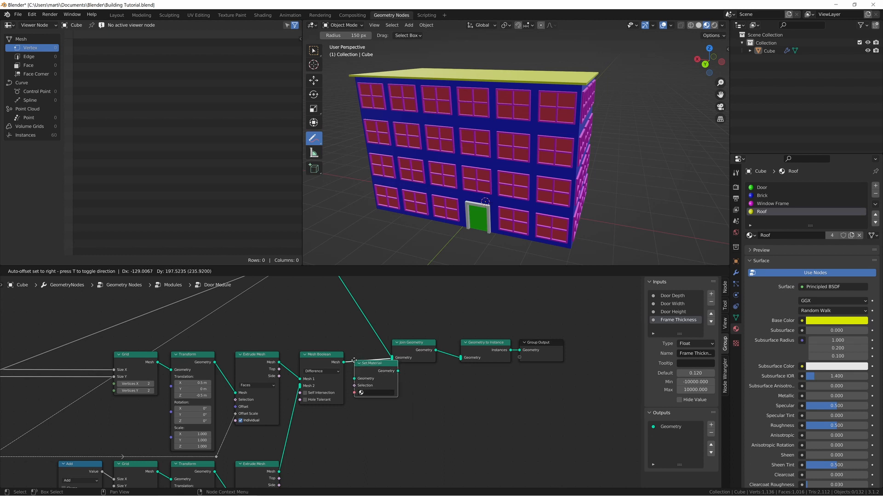
{"action": "left_click", "coordinate": [368, 361]}
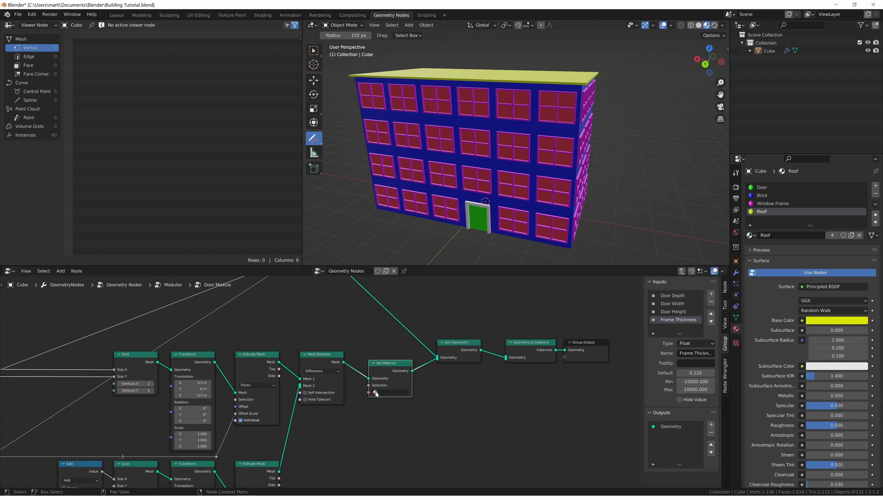
- Shift the Door Base Unit node slightly and assign the Window Frame material to the Door Module's Set Material node
{"action": "left_click", "coordinate": [454, 355]}
{"action": "middle_click_drag", "start_coordinate": [453, 317], "coordinate": [468, 368]}
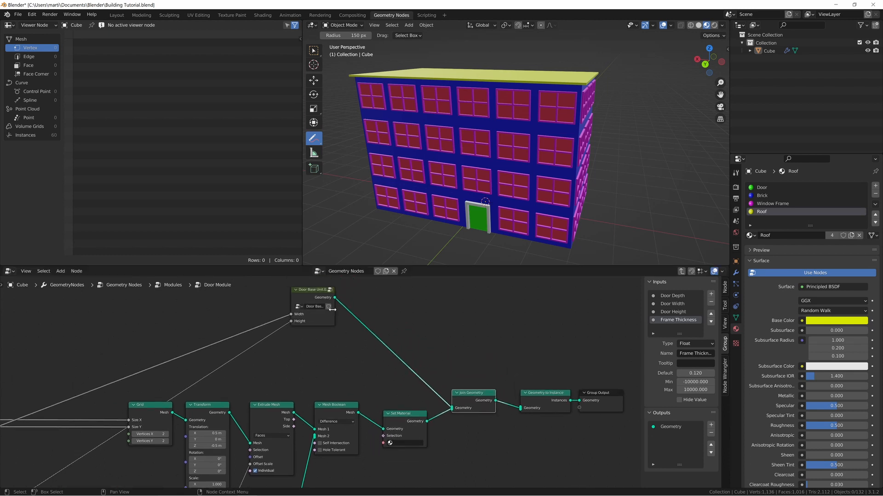
{"action": "left_click_drag", "start_coordinate": [318, 298], "coordinate": [340, 299]}
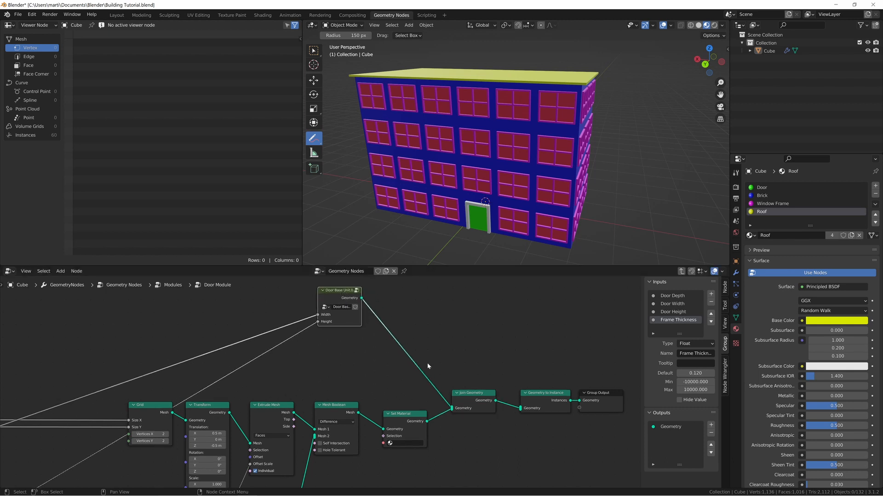
{"action": "left_click", "coordinate": [390, 444]}
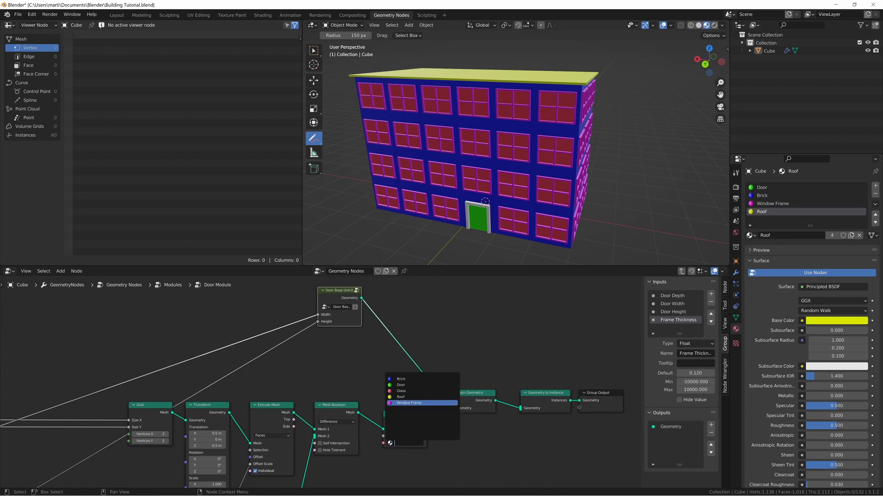
{"action": "left_click", "coordinate": [408, 403]}
- Rename the Window Frame material as Frame
{"action": "left_click", "coordinate": [766, 204]}
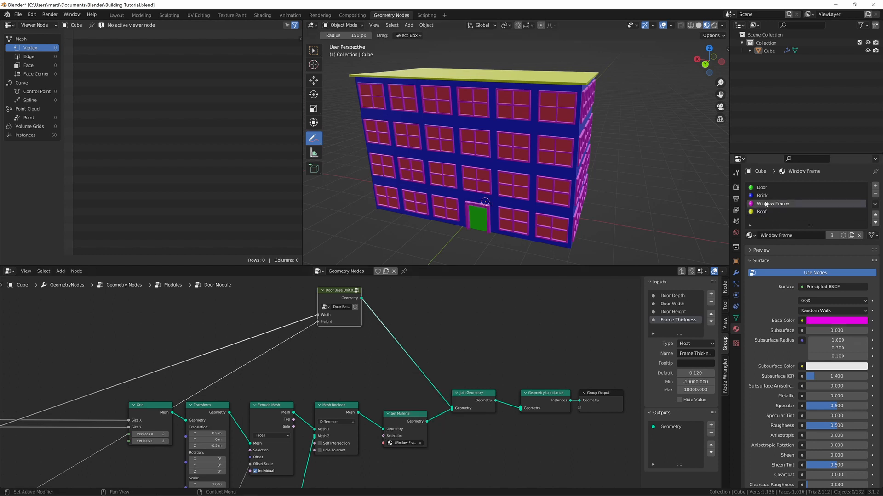
{"action": "double_click", "coordinate": [774, 237]}
{"action": "type", "text": "Frame"}
{"action": "key", "text": "Return"}
- Add a material slot holding the existing Glass material and move it to the first place in the slot list
{"action": "left_click", "coordinate": [875, 185]}
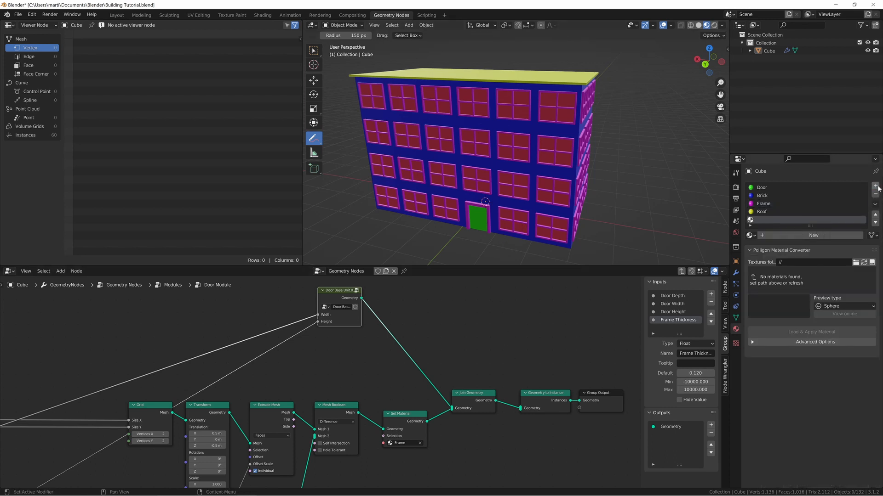
{"action": "left_click", "coordinate": [750, 235]}
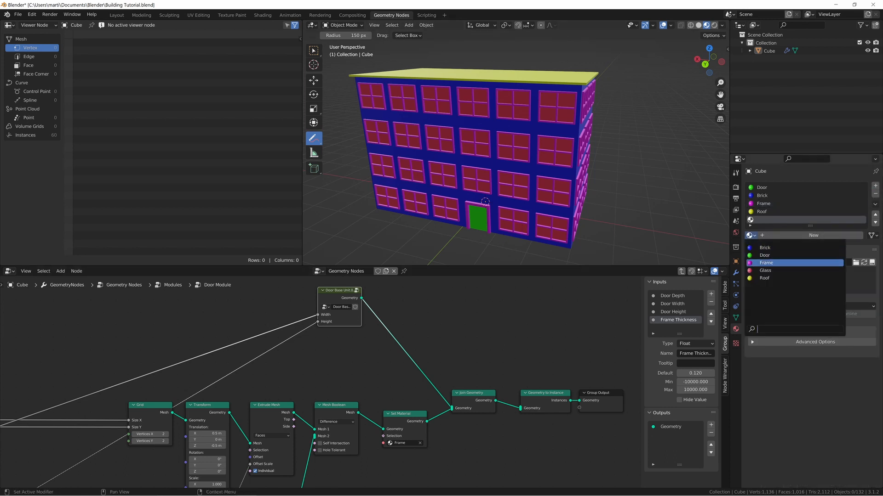
{"action": "left_click", "coordinate": [765, 270]}
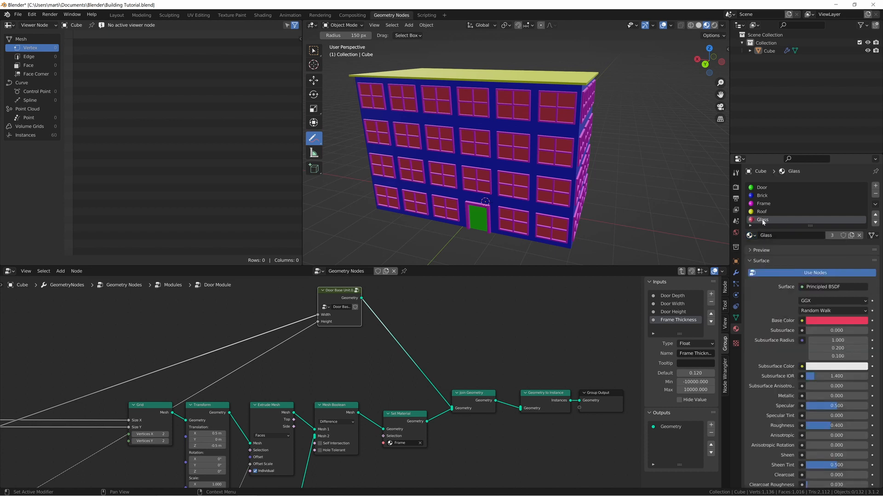
{"action": "left_click", "coordinate": [875, 214]}
{"action": "left_click", "coordinate": [875, 215]}
{"action": "left_click", "coordinate": [875, 215]}
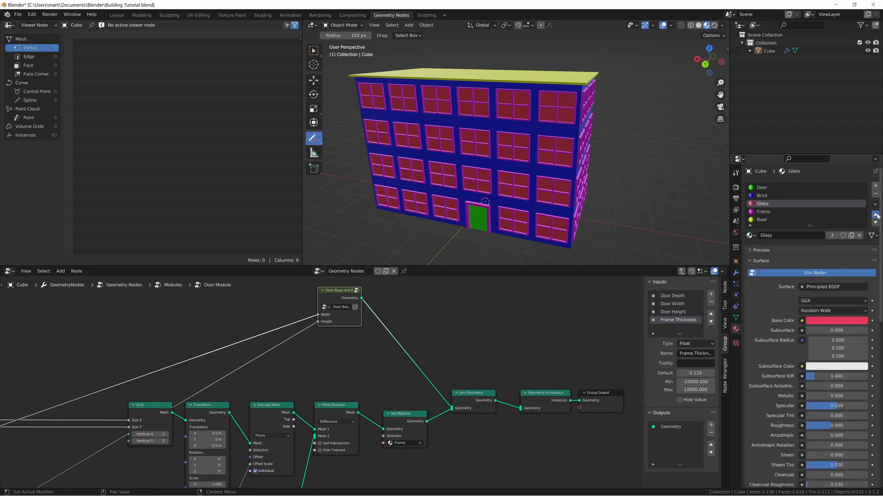
{"action": "left_click", "coordinate": [875, 214]}
- Reorder the material slots so Frame comes directly after Glass and Brick comes before Door, and select the Roof slot
{"action": "left_click", "coordinate": [763, 211]}
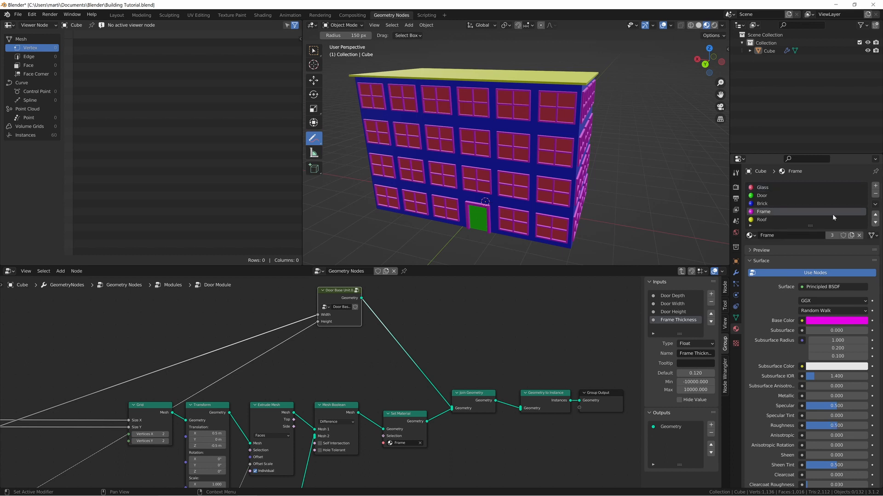
{"action": "left_click", "coordinate": [875, 214]}
{"action": "left_click", "coordinate": [875, 214]}
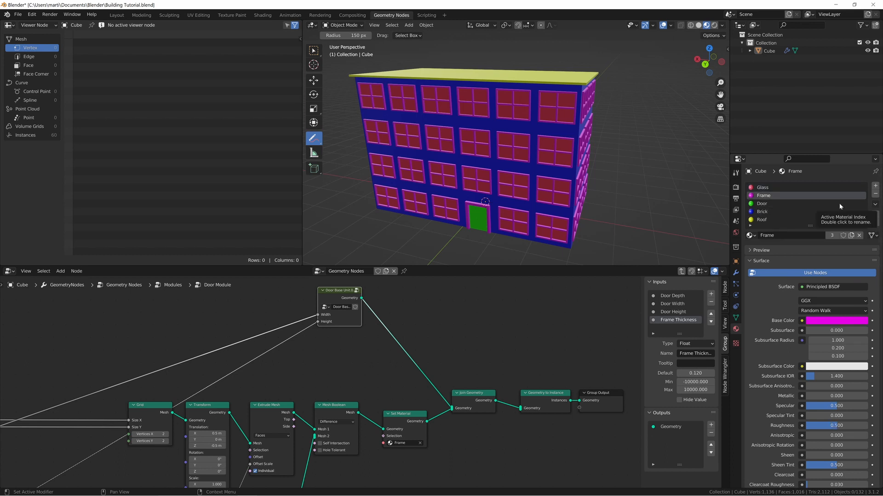
{"action": "left_click", "coordinate": [809, 211]}
{"action": "left_click", "coordinate": [875, 214]}
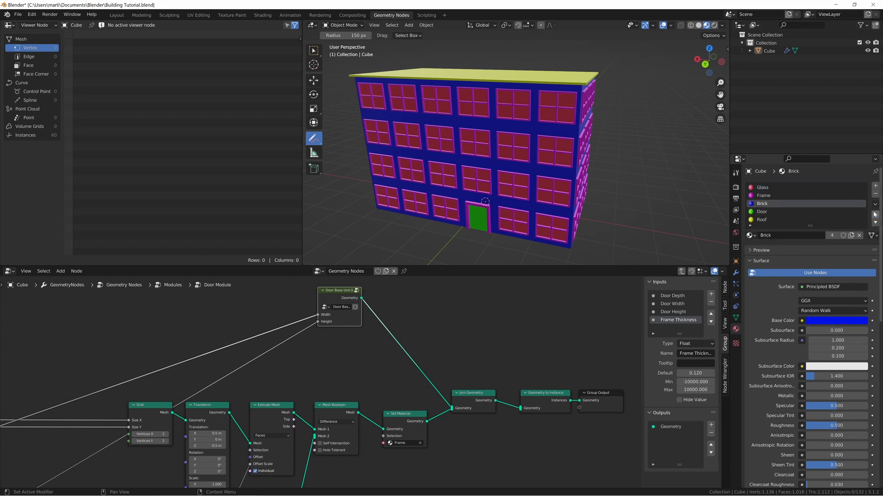
{"action": "left_click", "coordinate": [763, 219]}
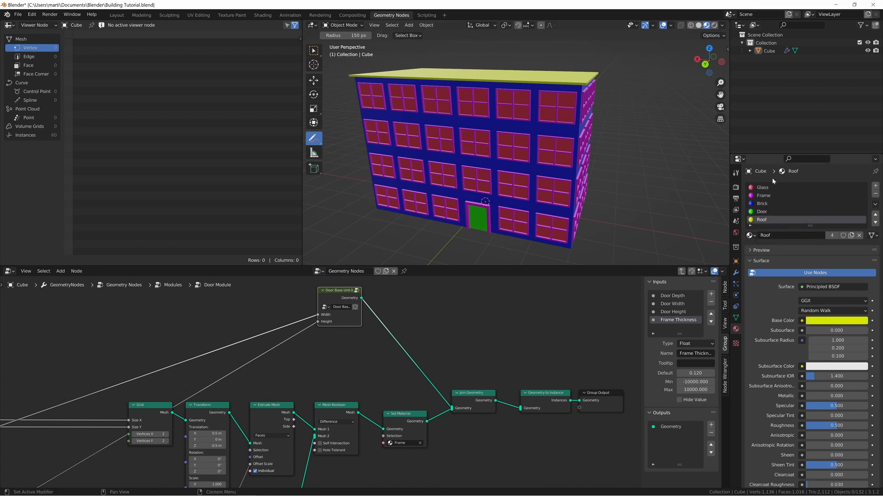
- Switch to the Shading workspace and show the Glass material's shader nodes
{"action": "left_click", "coordinate": [269, 17]}
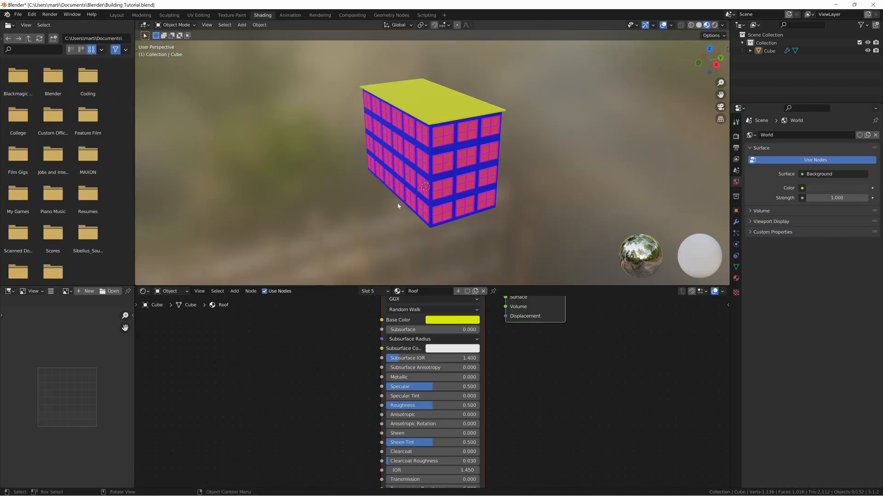
{"action": "left_click", "coordinate": [374, 291]}
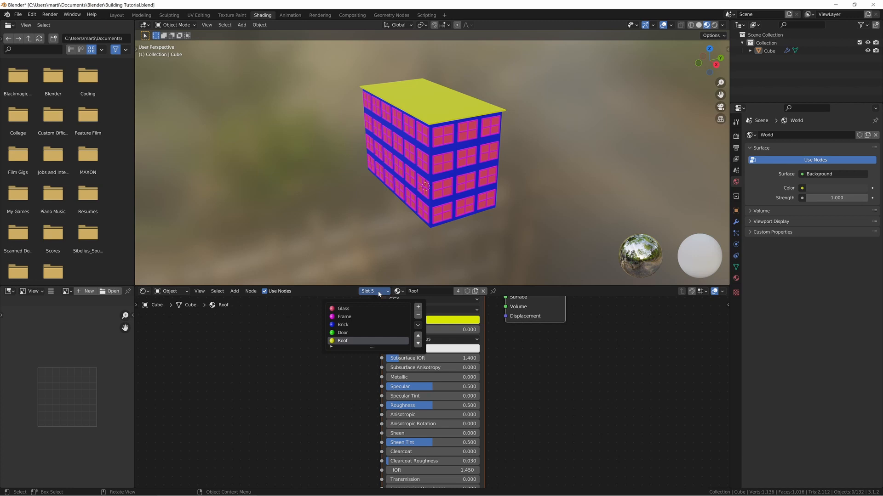
{"action": "left_click", "coordinate": [353, 308]}
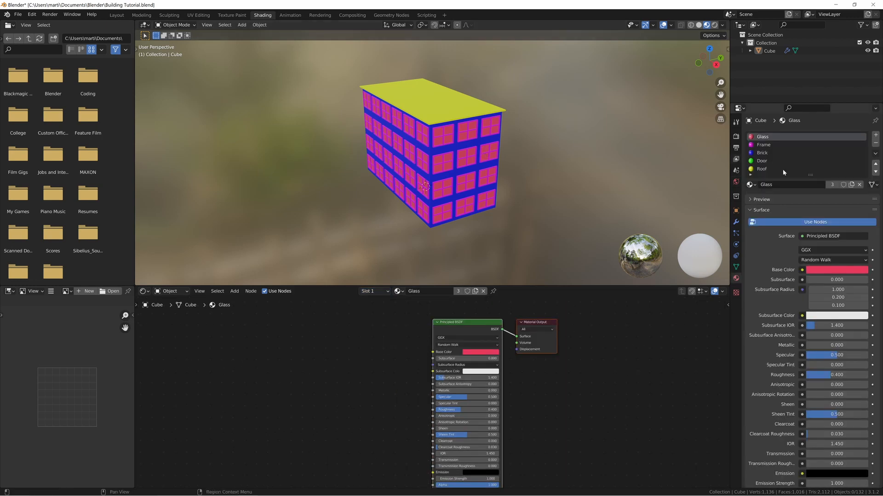
- Set the render engine to Cycles with GPU Compute as the device, and view the building in Rendered shading
{"action": "left_click", "coordinate": [735, 137]}
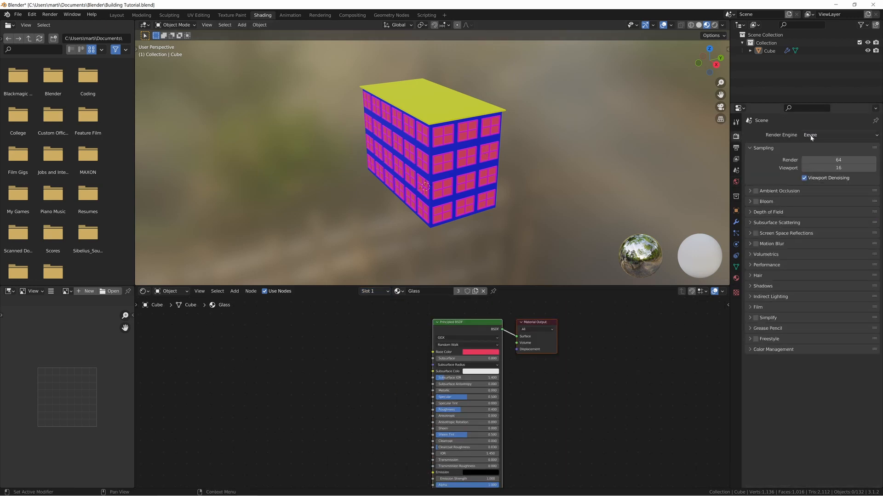
{"action": "left_click", "coordinate": [810, 136]}
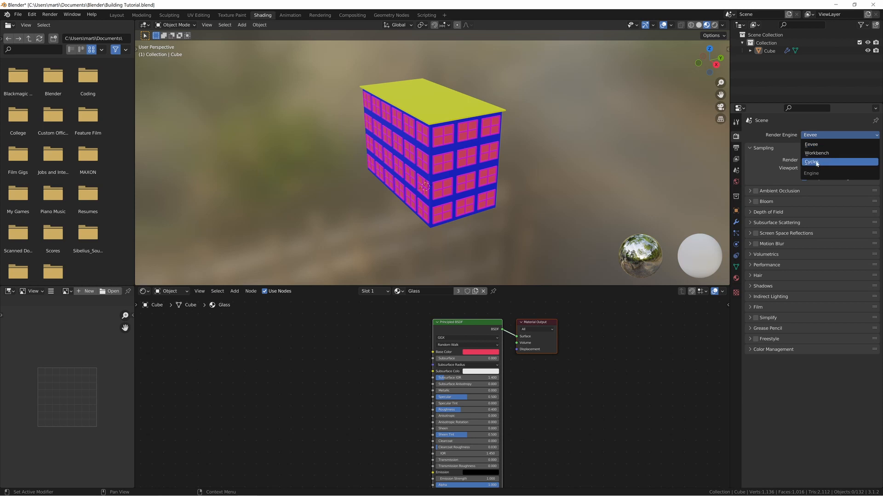
{"action": "left_click", "coordinate": [816, 162]}
{"action": "left_click", "coordinate": [823, 155]}
{"action": "left_click", "coordinate": [816, 173]}
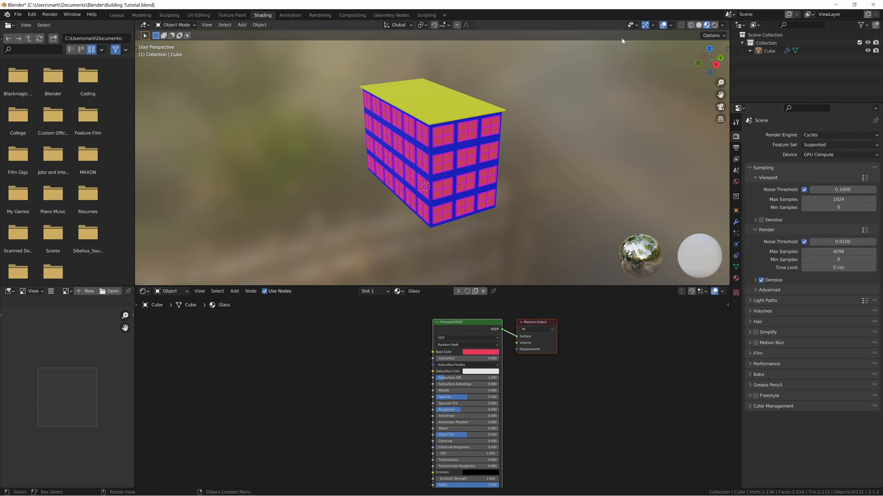
{"action": "left_click", "coordinate": [714, 25]}
{"action": "middle_click_drag", "start_coordinate": [359, 142], "coordinate": [425, 117]}
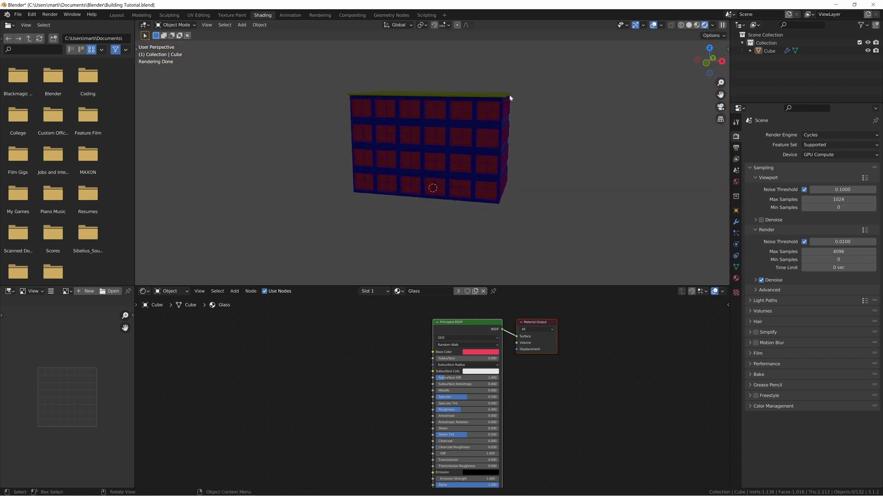
- Show the World shader nodes in the shader editor and open the World properties
{"action": "middle_click_drag", "start_coordinate": [520, 114], "coordinate": [523, 112]}
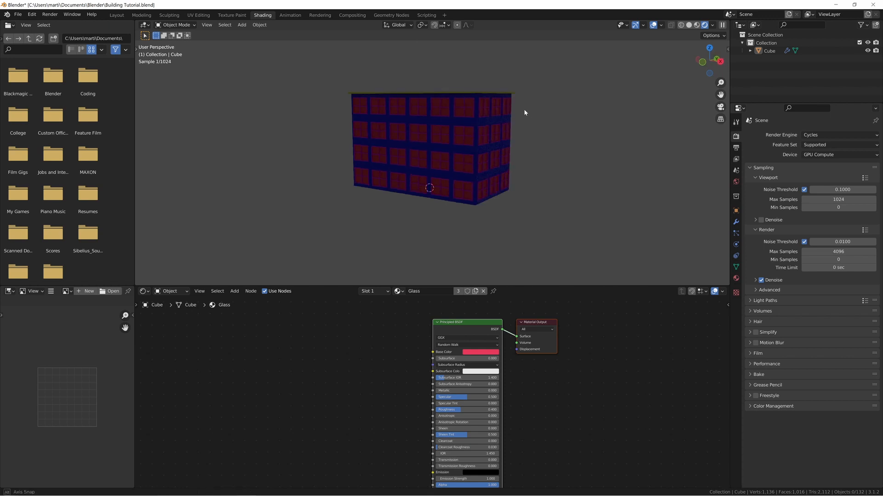
{"action": "left_click", "coordinate": [735, 181]}
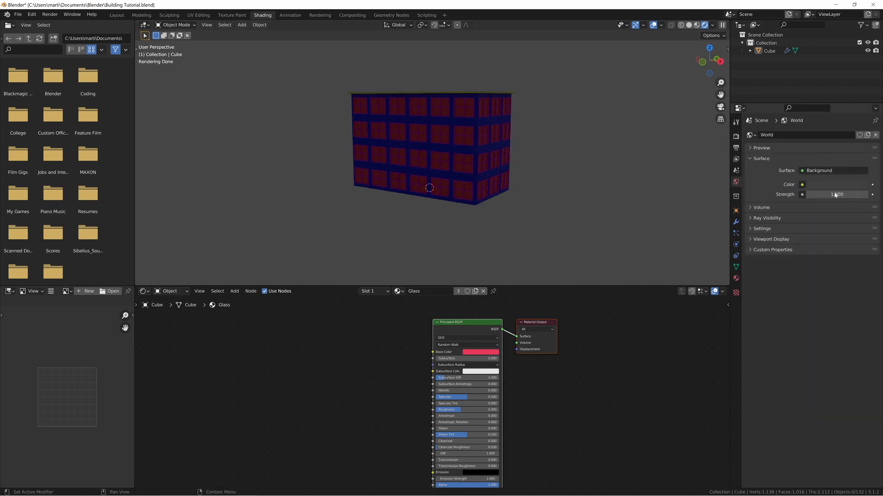
{"action": "left_click", "coordinate": [144, 291]}
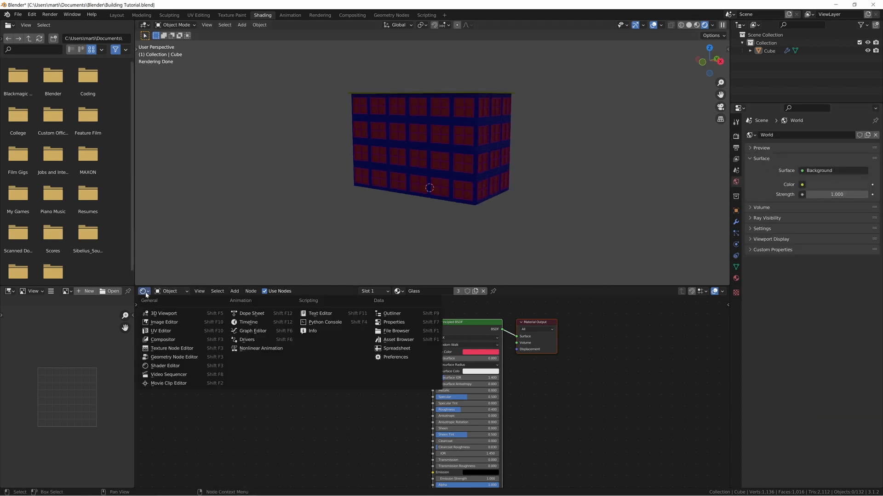
{"action": "left_click", "coordinate": [170, 291]}
{"action": "left_click", "coordinate": [172, 310]}
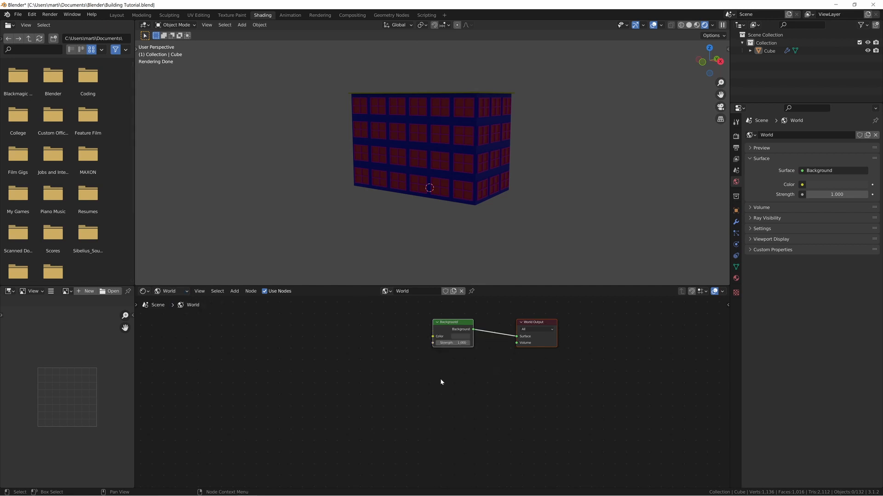
- Add a Sky Texture node to the World and connect its Color to the Background node's Color
{"action": "key", "text": "shift+a"}
{"action": "type", "text": "s"}
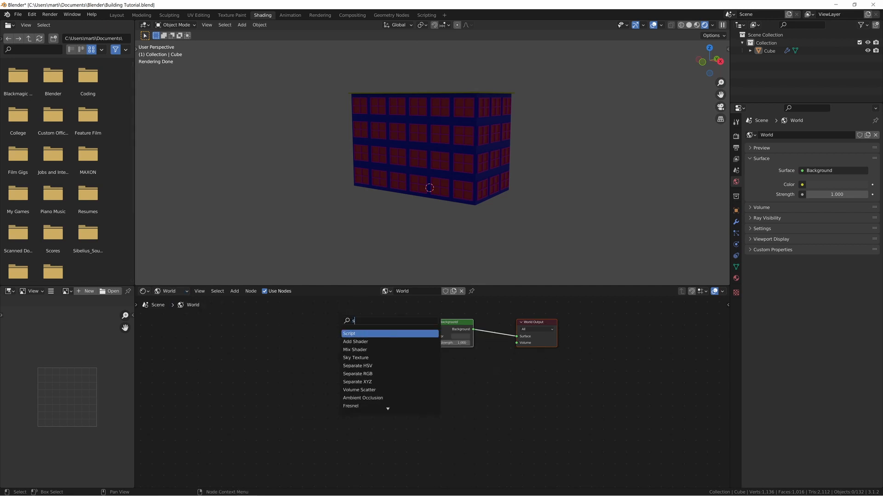
{"action": "type", "text": "ky"}
{"action": "key", "text": "Return"}
{"action": "left_click", "coordinate": [340, 320]}
{"action": "right_click_drag", "start_coordinate": [378, 329], "coordinate": [468, 331], "text": "alt"}
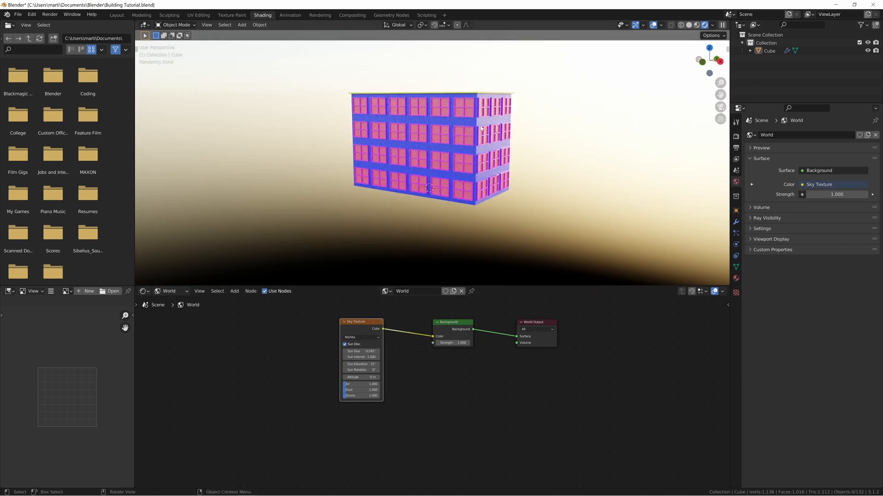
- Return the shader editor to the Glass object material and delete its Principled BSDF node
{"action": "scroll", "coordinate": [465, 132], "scroll_direction": "up", "scroll_amount": 2}
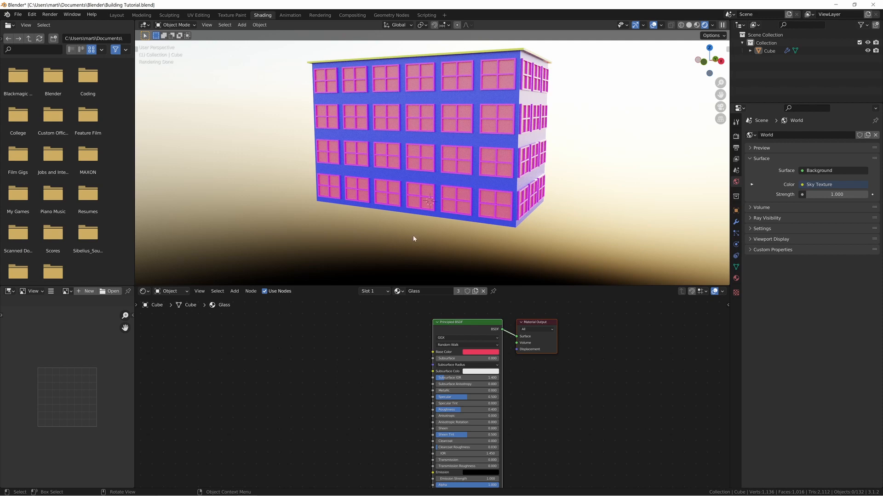
{"action": "left_click", "coordinate": [448, 331]}
{"action": "key", "text": "Delete"}
- Add a Glass BSDF node and connect its BSDF output to the Material Output's Surface
{"action": "key", "text": "shift+a"}
{"action": "type", "text": "gr"}
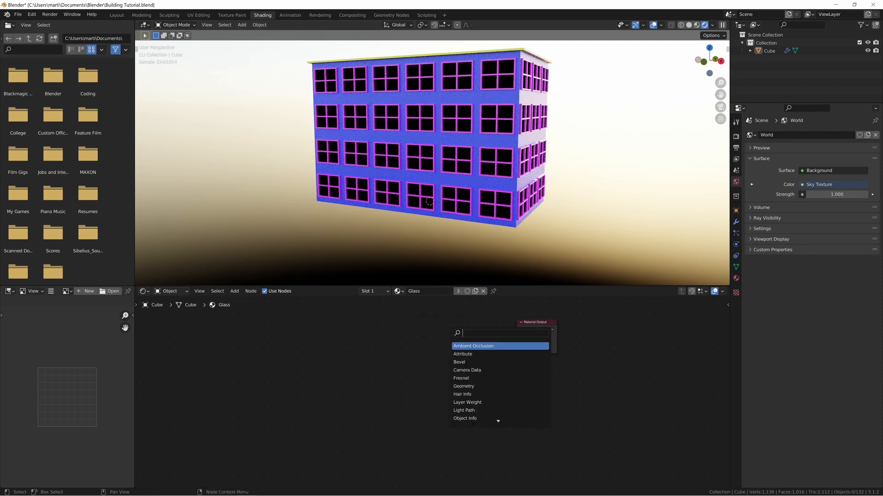
{"action": "type", "text": "a"}
{"action": "key", "text": "BackSpace"}
{"action": "key", "text": "BackSpace"}
{"action": "type", "text": "lass"}
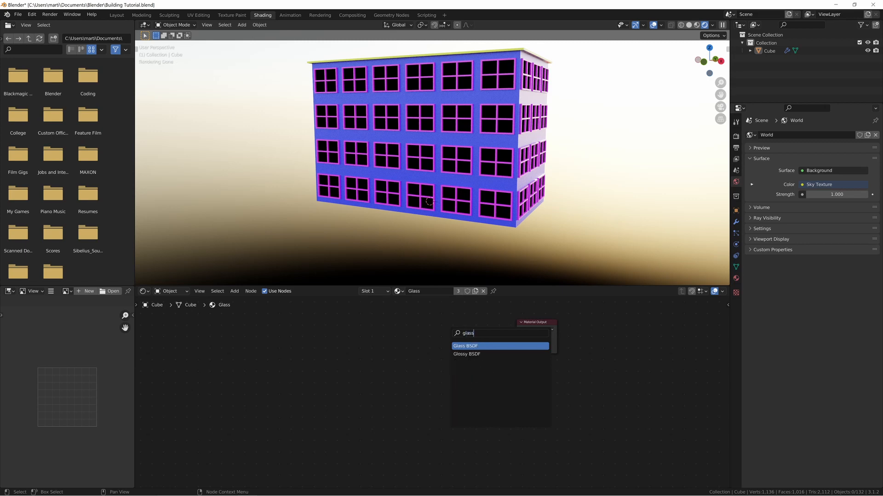
{"action": "key", "text": "Return"}
{"action": "left_click", "coordinate": [471, 342]}
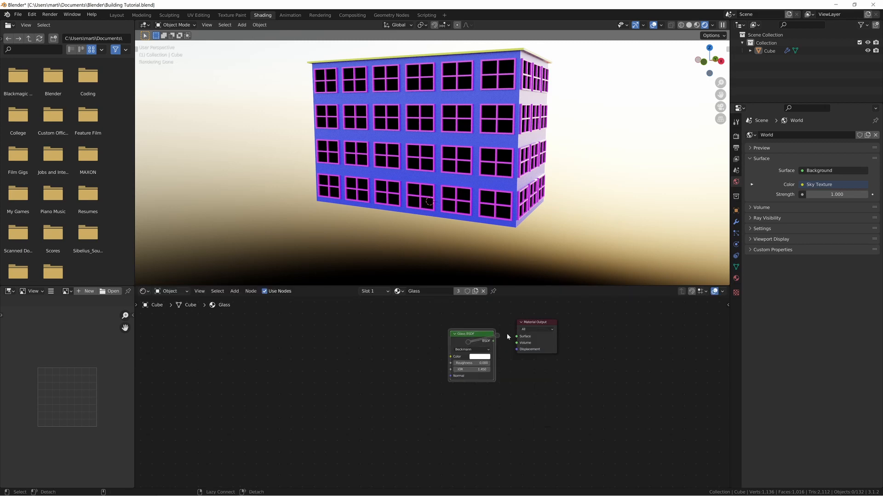
{"action": "left_click_drag", "start_coordinate": [493, 341], "coordinate": [517, 337]}
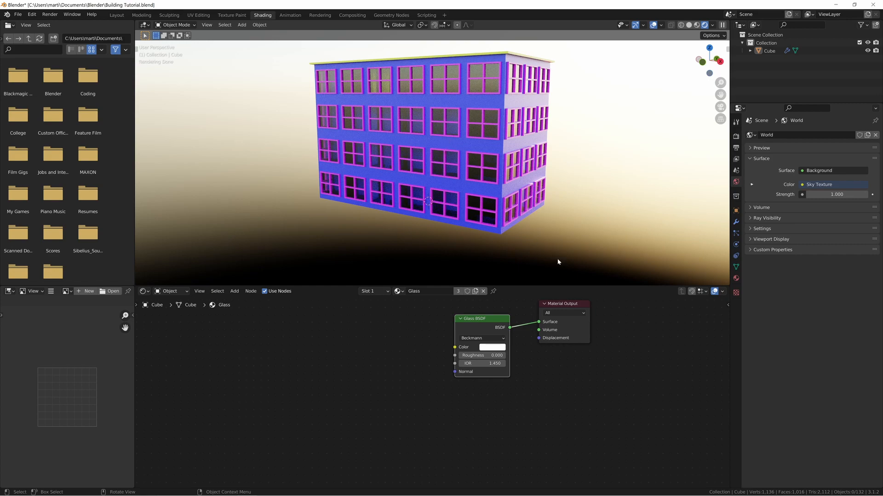
- Set the Glass BSDF's Roughness to about 0.029 and its IOR to 1.51
{"action": "left_click_drag", "start_coordinate": [482, 355], "coordinate": [491, 355]}
{"action": "left_click", "coordinate": [483, 363]}
{"action": "type", "text": "1.51"}
{"action": "key", "text": "Return"}
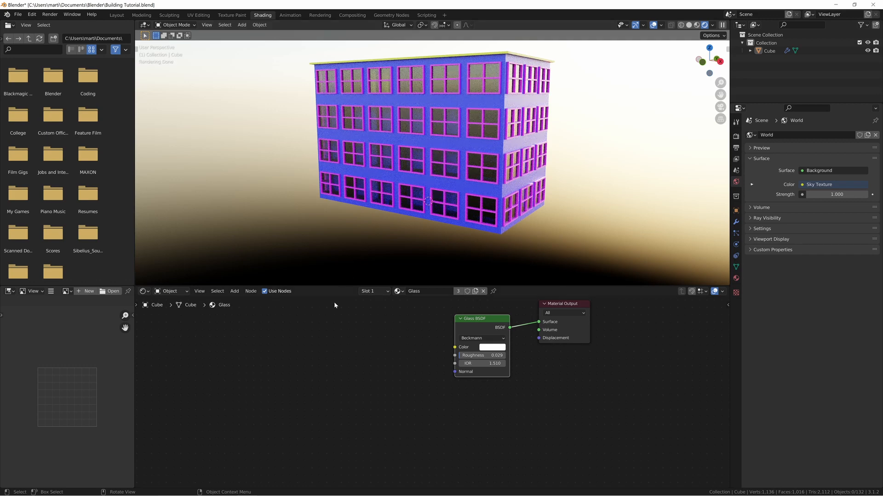
- Darken the Glass BSDF's color to a grey with an HSV value of about 0.371
{"action": "middle_click_drag", "start_coordinate": [376, 354], "coordinate": [398, 378]}
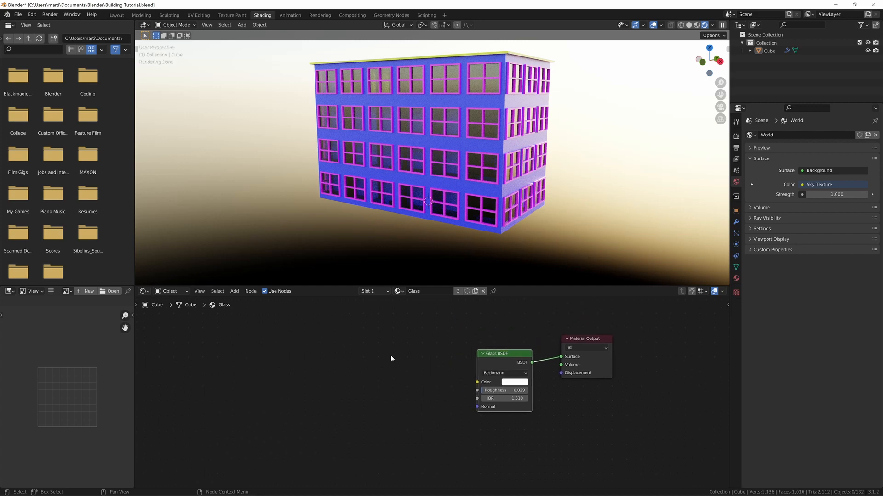
{"action": "scroll", "coordinate": [391, 356], "scroll_direction": "down", "scroll_amount": 2}
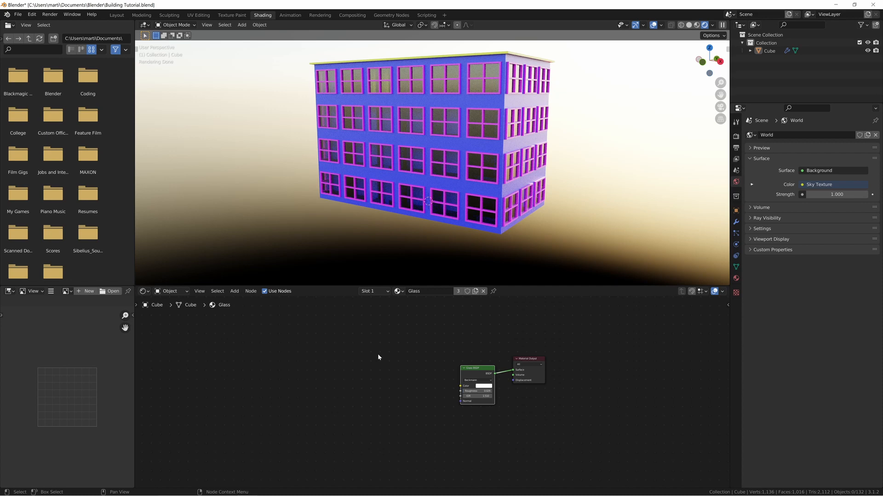
{"action": "scroll", "coordinate": [402, 352], "scroll_direction": "up", "scroll_amount": 2}
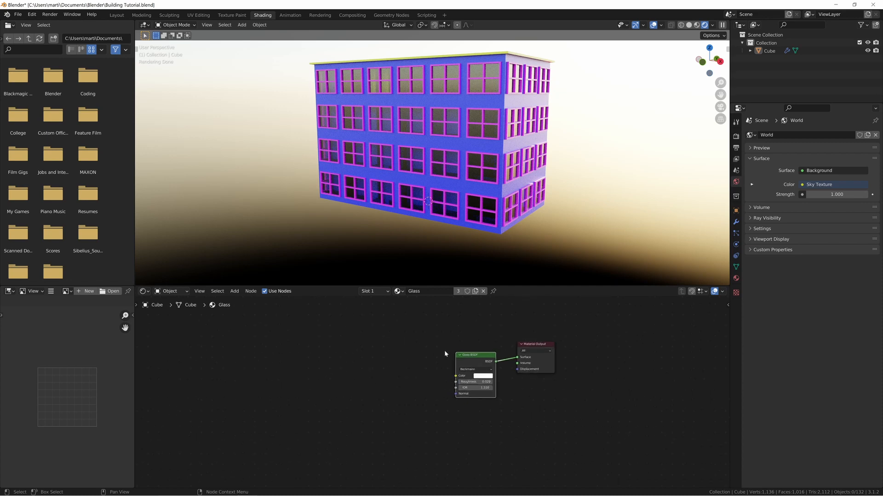
{"action": "scroll", "coordinate": [453, 352], "scroll_direction": "up", "scroll_amount": 1}
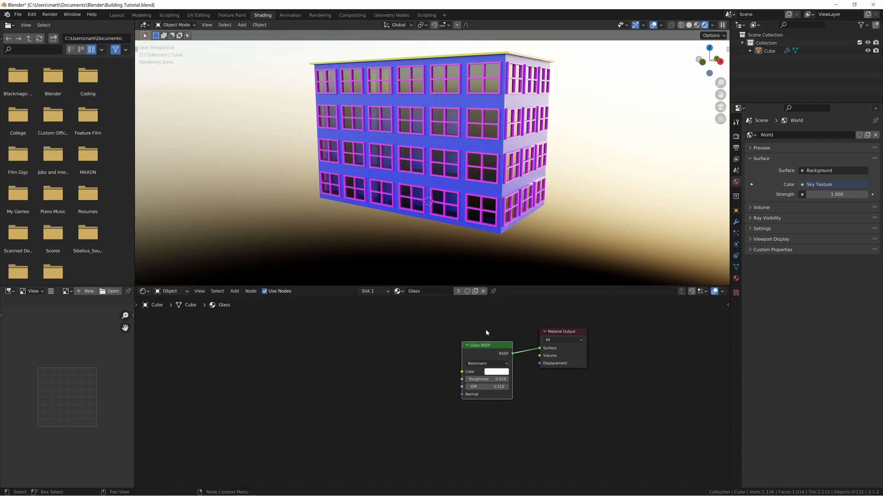
{"action": "left_click", "coordinate": [496, 371]}
{"action": "mouse_move", "coordinate": [541, 288]}
{"action": "left_mouse_down"}
{"action": "mouse_move", "coordinate": [542, 310]}
{"action": "mouse_move", "coordinate": [542, 276]}
{"action": "mouse_move", "coordinate": [542, 291]}
{"action": "left_mouse_up"}
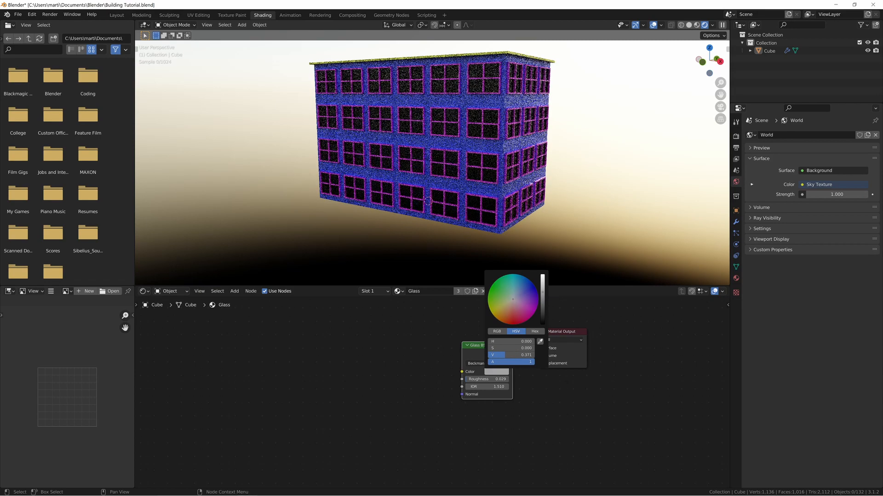
- Add a ColorRamp node to the Glass material and place it before the Glass BSDF
{"action": "left_click", "coordinate": [396, 340]}
{"action": "key", "text": "shift+a"}
{"action": "type", "text": "col"}
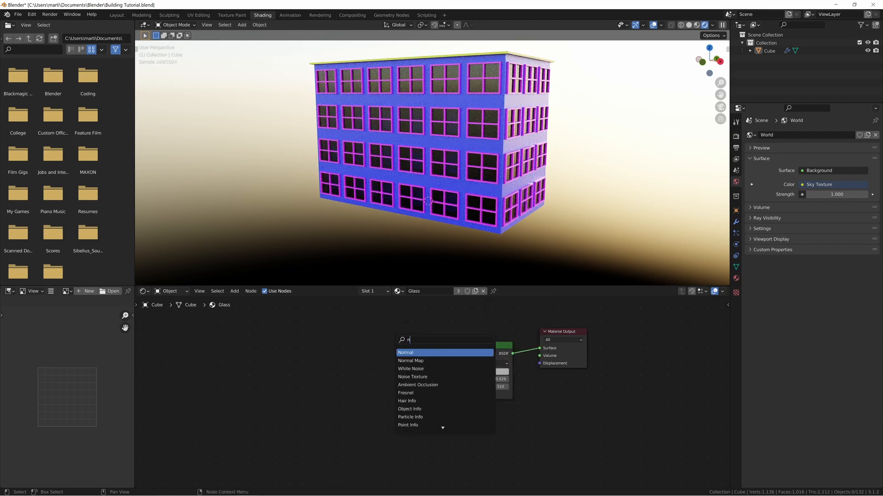
{"action": "type", "text": "or"}
{"action": "key", "text": "Return"}
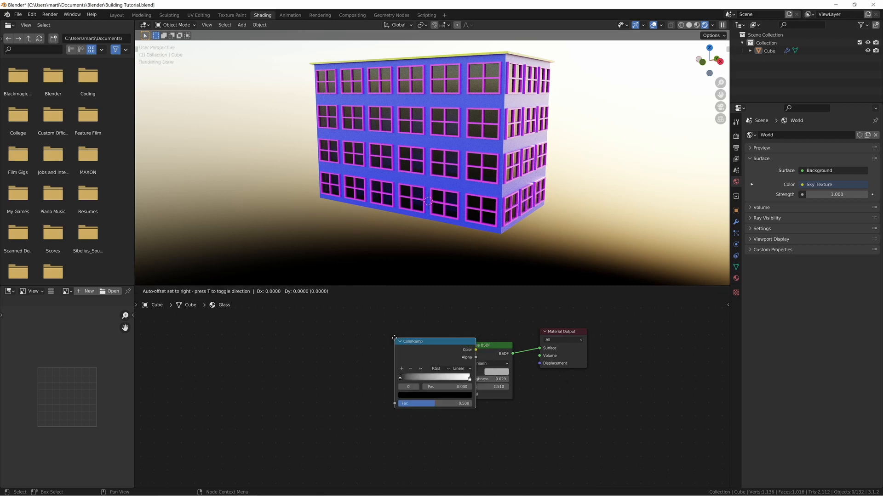
{"action": "left_click", "coordinate": [330, 313]}
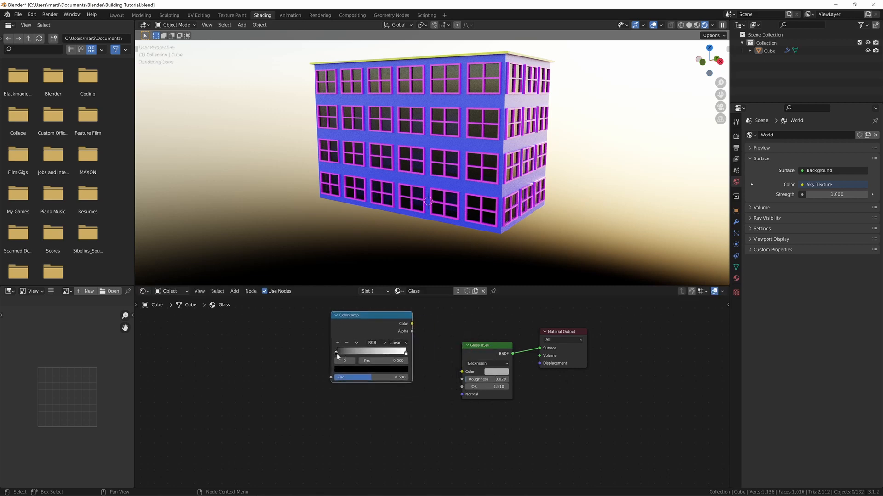
- Set both ColorRamp stops to the same grey with an HSV value of about 0.297
{"action": "left_click", "coordinate": [359, 369]}
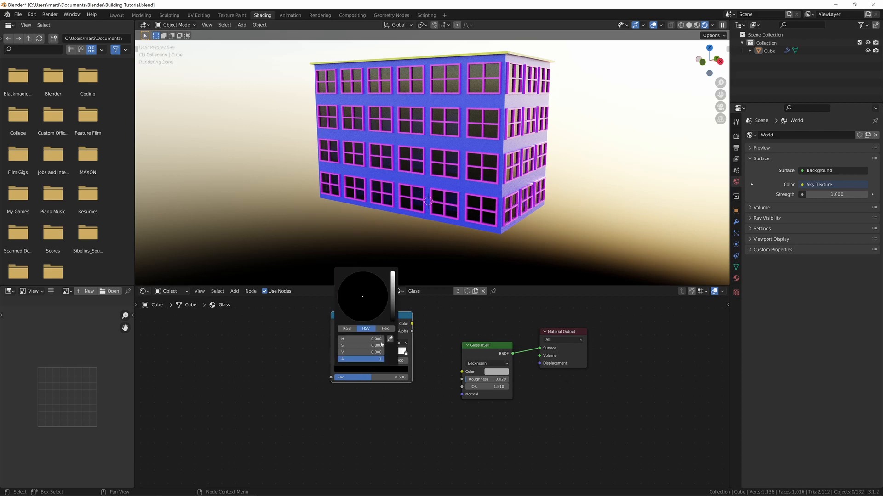
{"action": "left_click_drag", "start_coordinate": [393, 320], "coordinate": [392, 293]}
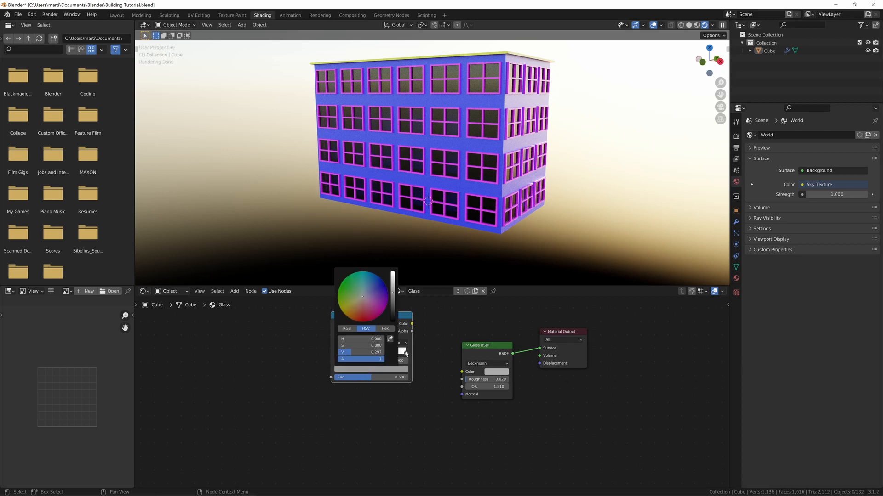
{"action": "left_click", "coordinate": [406, 353]}
{"action": "left_click", "coordinate": [397, 369]}
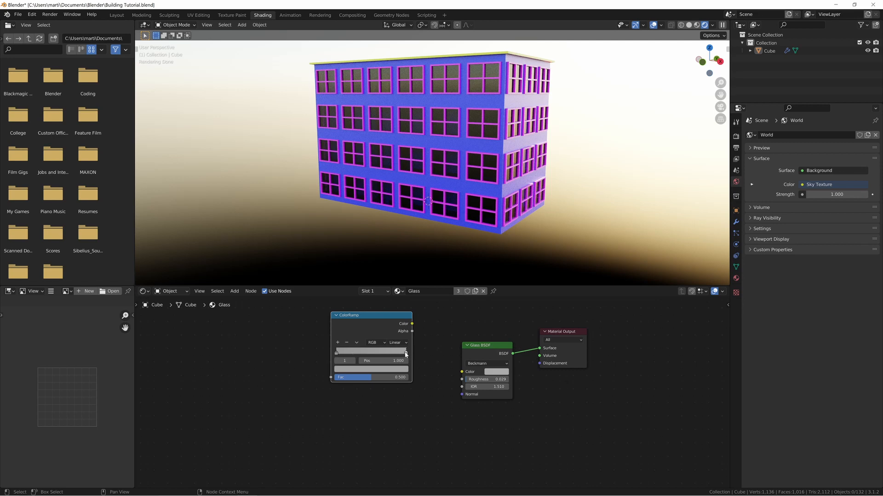
- Add a Noise Texture node before the ColorRamp and connect its Fac output to the ColorRamp's Fac input
{"action": "scroll", "coordinate": [334, 364], "scroll_direction": "left", "scroll_amount": 3, "text": "ctrl"}
{"action": "key", "text": "shift+a"}
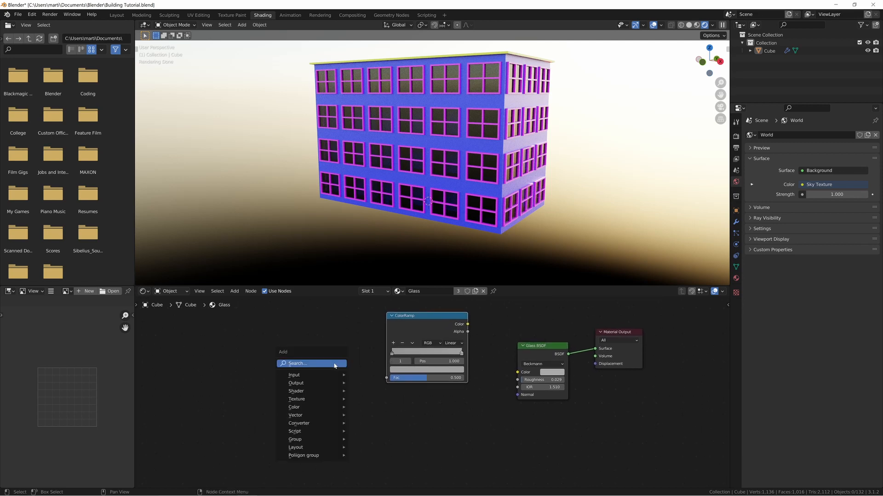
{"action": "left_click", "coordinate": [334, 364]}
{"action": "type", "text": "noise"}
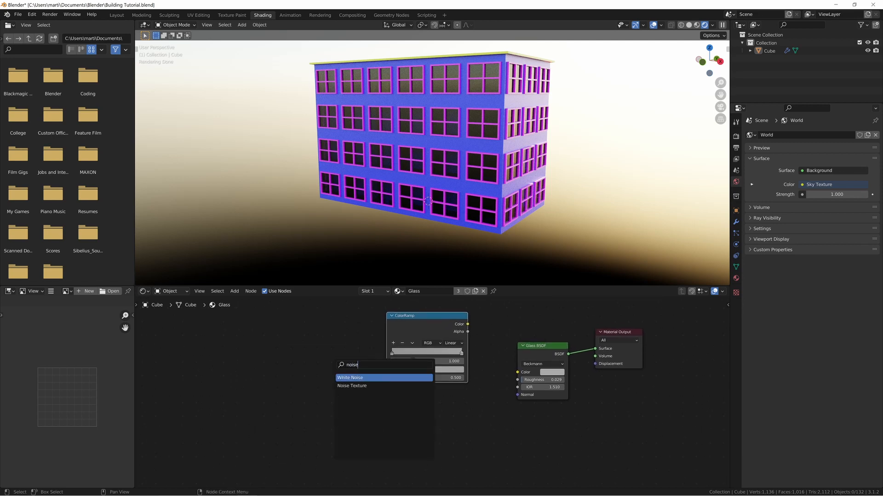
{"action": "key", "text": "Down"}
{"action": "key", "text": "Return"}
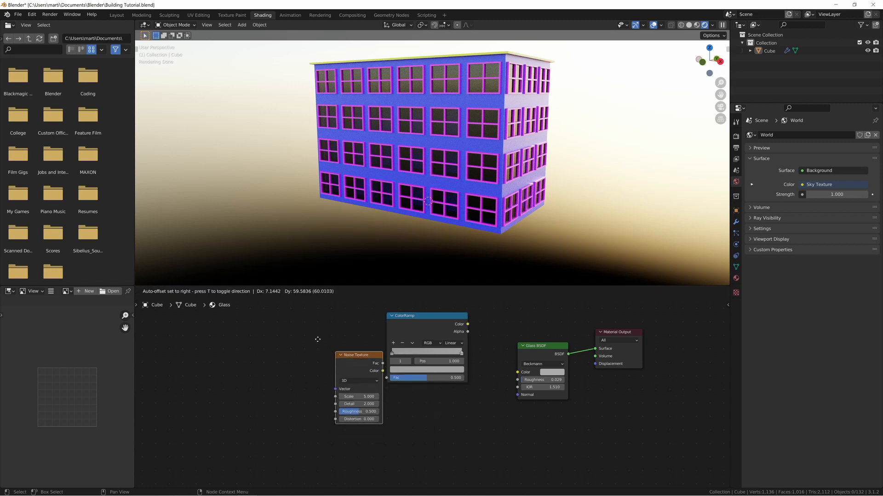
{"action": "left_click", "coordinate": [306, 335]}
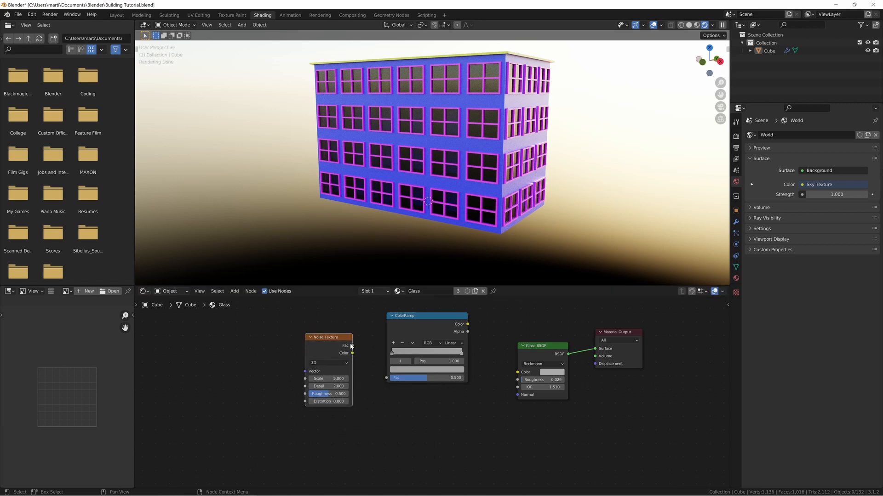
{"action": "left_click_drag", "start_coordinate": [351, 347], "coordinate": [387, 378]}
- Add Texture Coordinate and Mapping nodes to the Noise Texture and feed the mapping from Object coordinates
{"action": "middle_click_drag", "start_coordinate": [328, 359], "coordinate": [410, 363]}
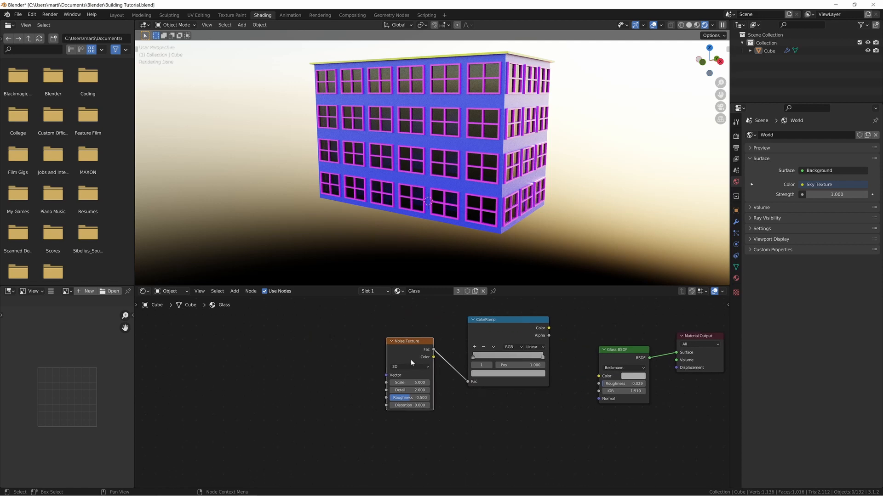
{"action": "key", "text": "ctrl+t"}
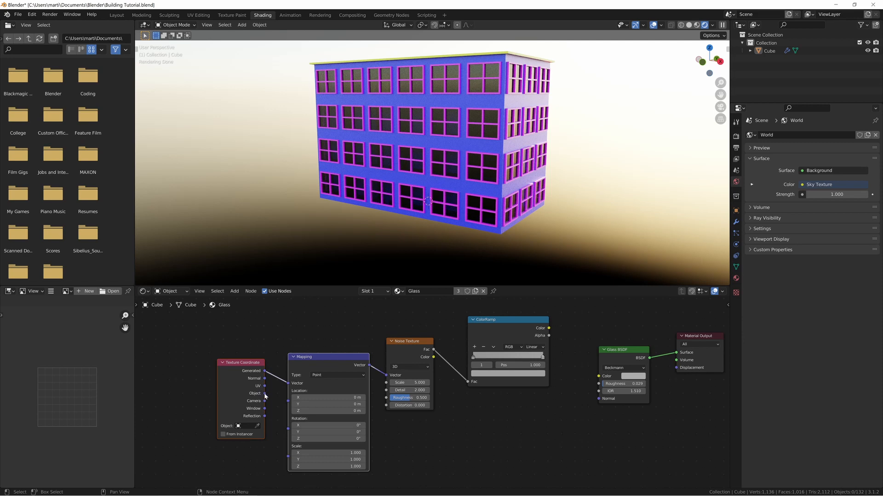
{"action": "left_click_drag", "start_coordinate": [265, 394], "coordinate": [288, 383]}
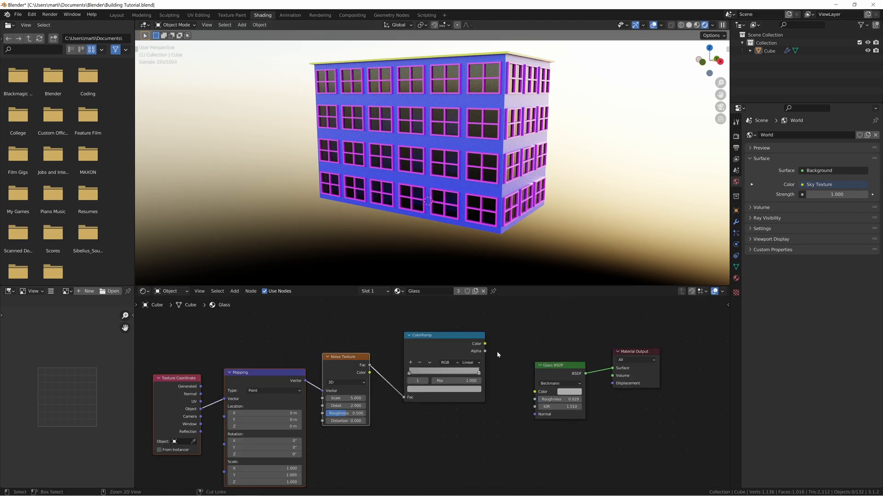
- Preview the ColorRamp's output on the windows and set its first stop to black
{"action": "left_click", "coordinate": [465, 343], "text": "ctrl+shift"}
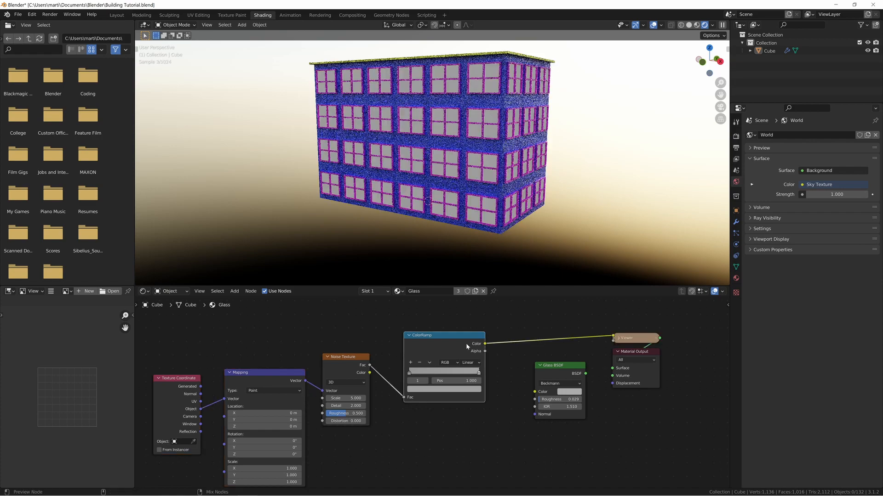
{"action": "left_click", "coordinate": [410, 373]}
{"action": "left_click", "coordinate": [444, 389]}
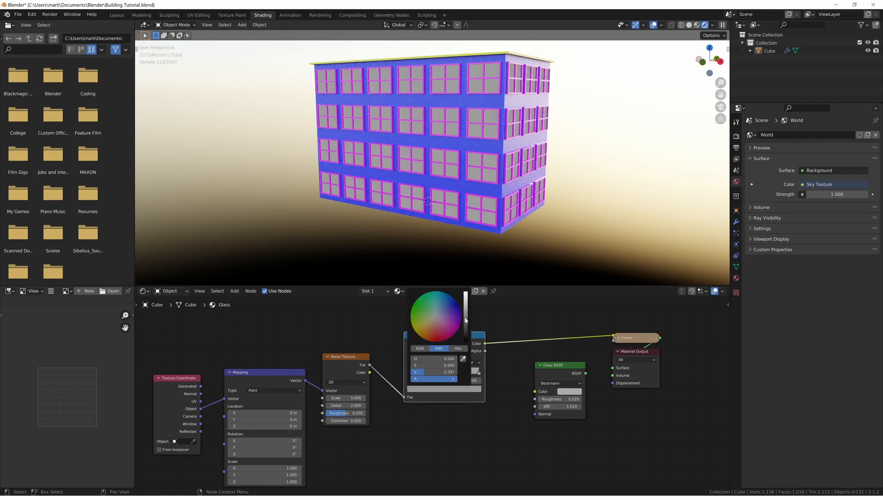
{"action": "left_click_drag", "start_coordinate": [465, 321], "coordinate": [466, 339]}
- Set the ColorRamp's second stop to white and move both stops toward the middle, with the black stop at position 0.436
{"action": "left_click", "coordinate": [478, 374]}
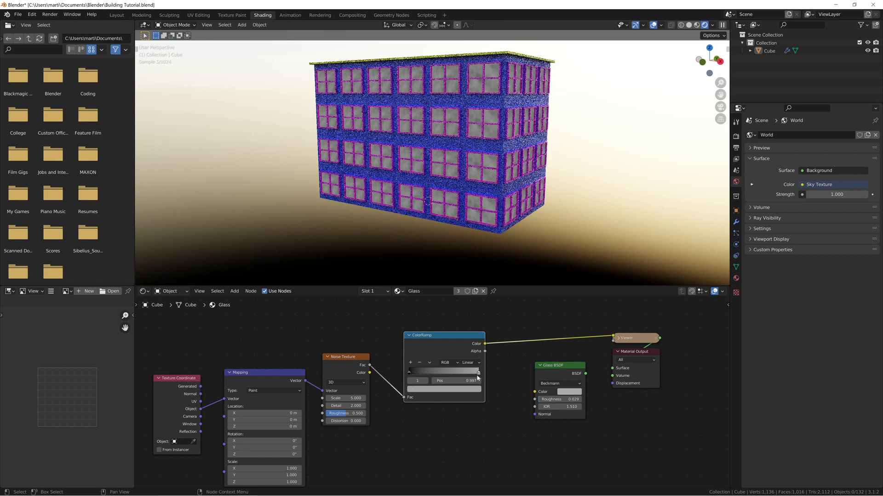
{"action": "left_click", "coordinate": [479, 389]}
{"action": "left_click_drag", "start_coordinate": [464, 304], "coordinate": [465, 293]}
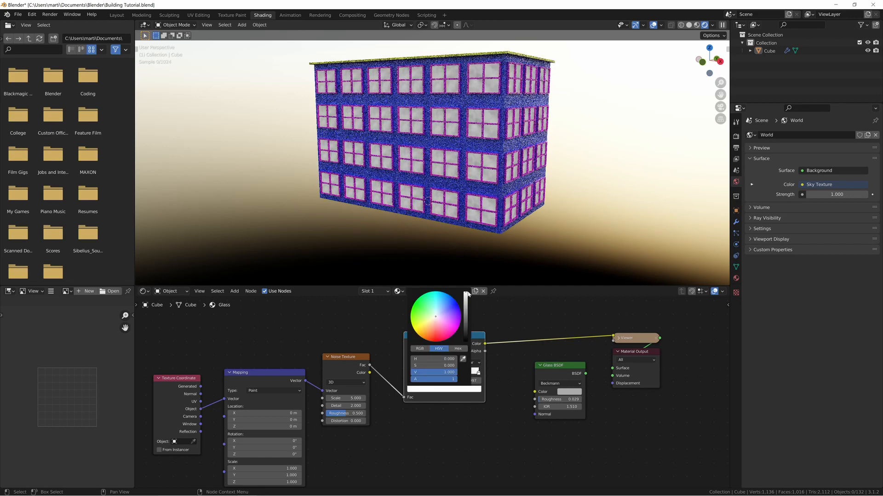
{"action": "left_click_drag", "start_coordinate": [478, 373], "coordinate": [442, 375]}
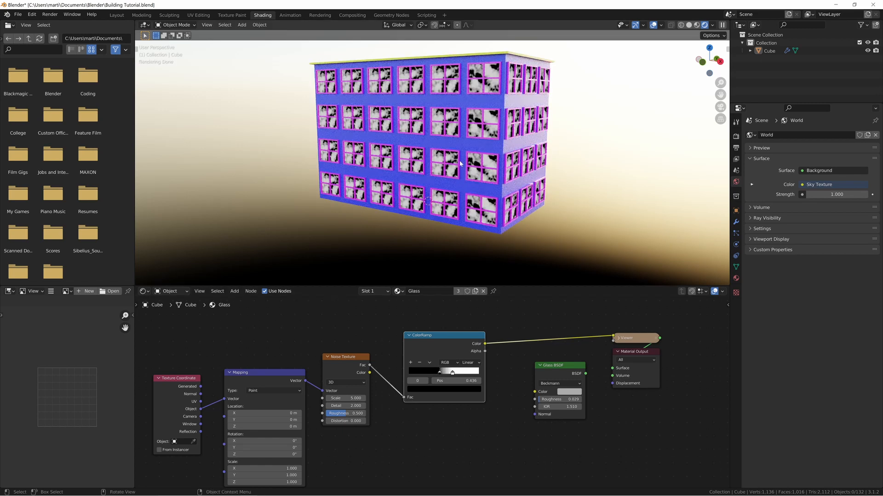
- Switch to the Geometry Nodes workspace and exit the nested Door Module and Modules groups to the top-level node tree
{"action": "middle_click_drag", "start_coordinate": [462, 164], "coordinate": [478, 156]}
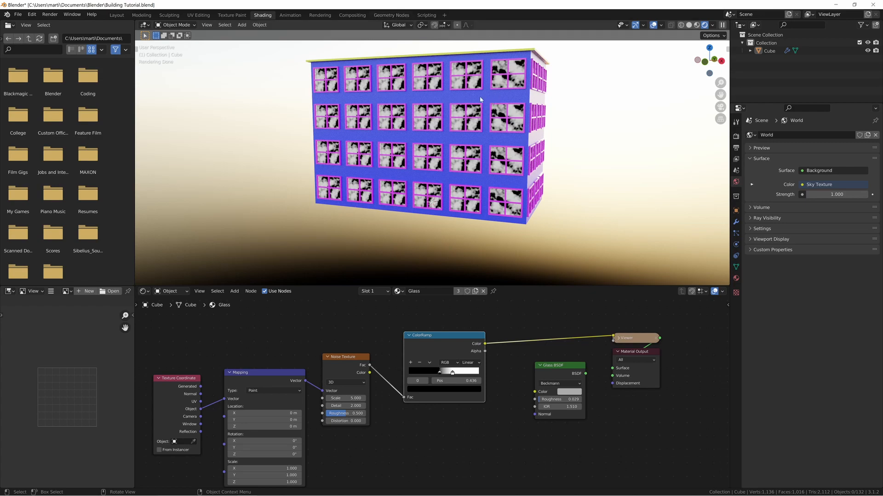
{"action": "middle_click_drag", "start_coordinate": [513, 73], "coordinate": [490, 81]}
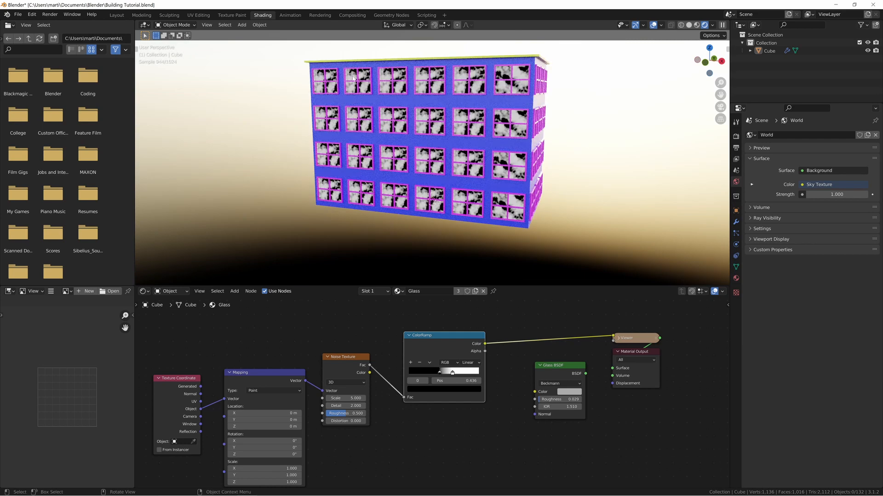
{"action": "left_click", "coordinate": [392, 15]}
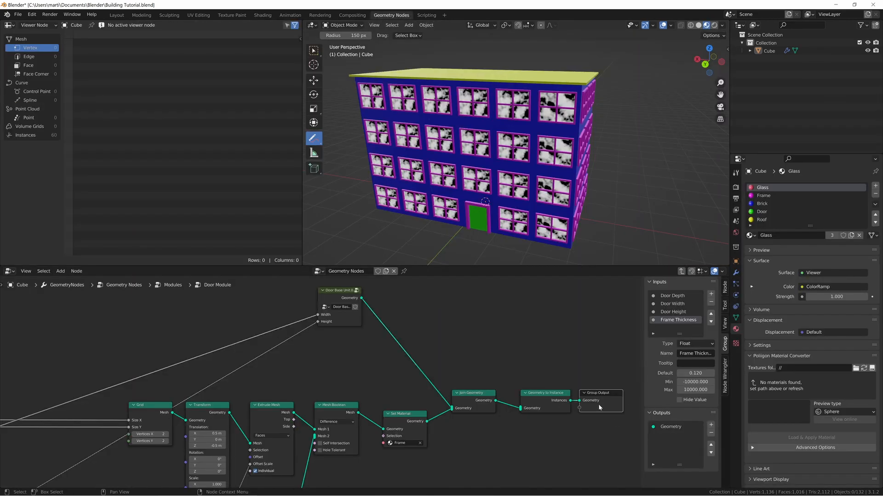
{"action": "key", "text": "Tab"}
{"action": "key", "text": "Home"}
{"action": "key", "text": "Tab"}
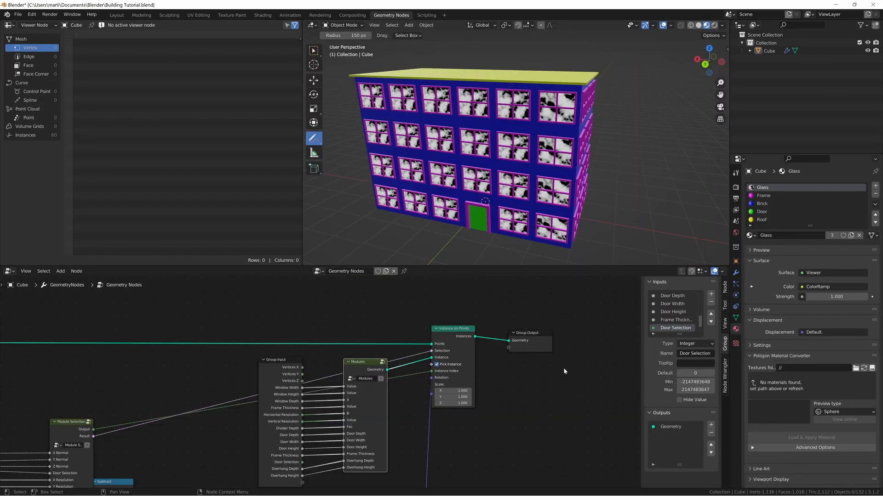
- Insert a Realize Instances node between Instance on Points and the Group Output
{"action": "left_click", "coordinate": [532, 373]}
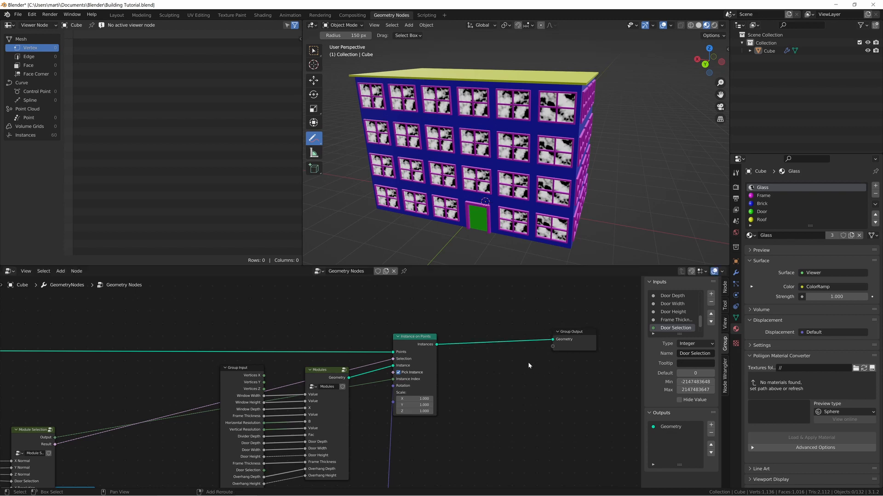
{"action": "key", "text": "shift+a"}
{"action": "key", "text": "s"}
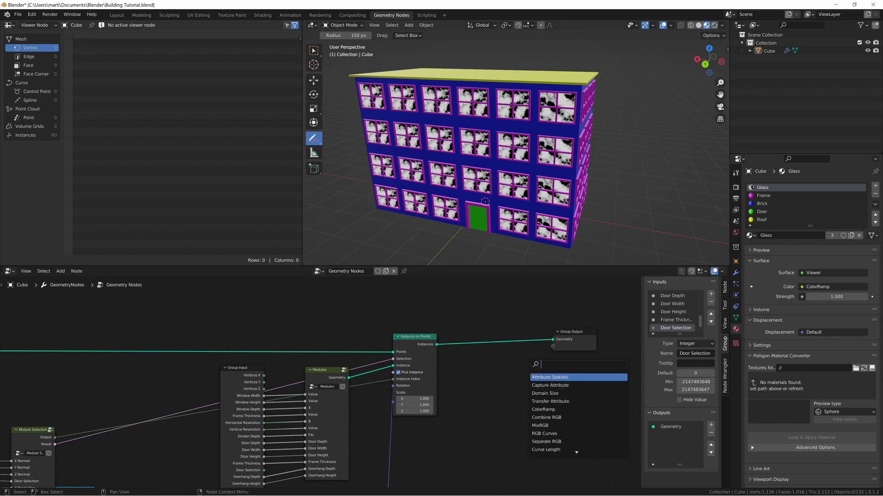
{"action": "type", "text": "realize"}
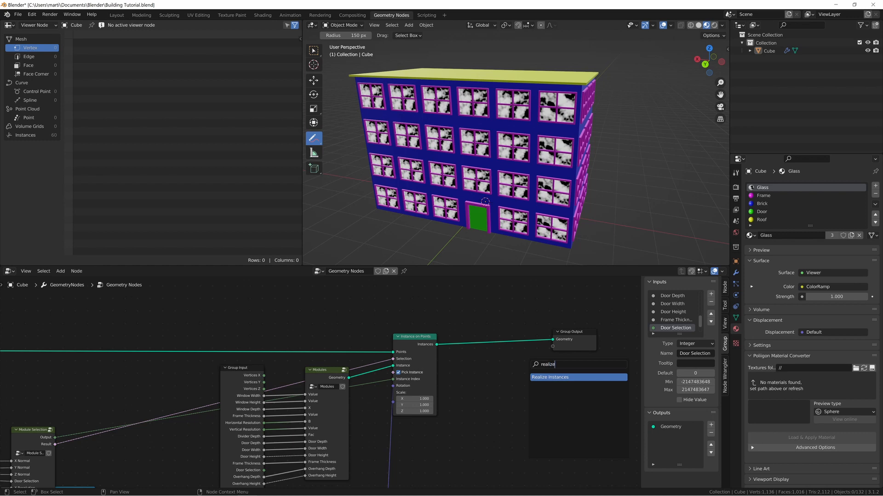
{"action": "key", "text": "Return"}
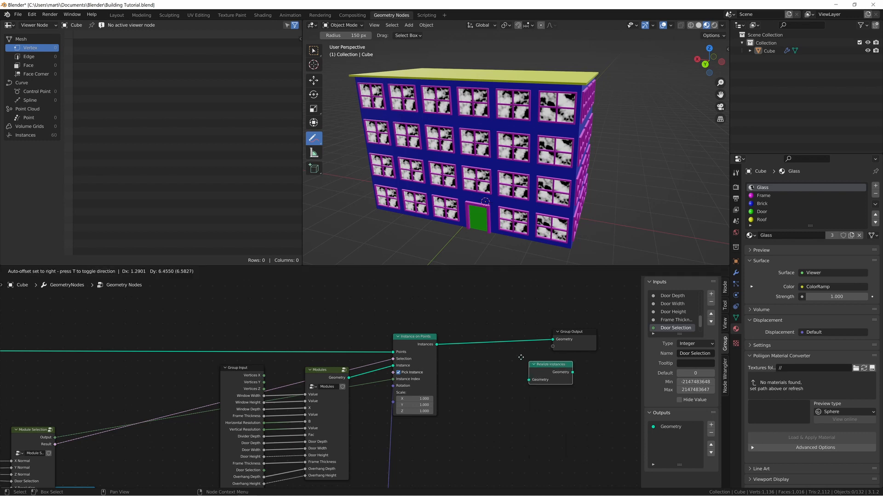
{"action": "left_click", "coordinate": [483, 337]}
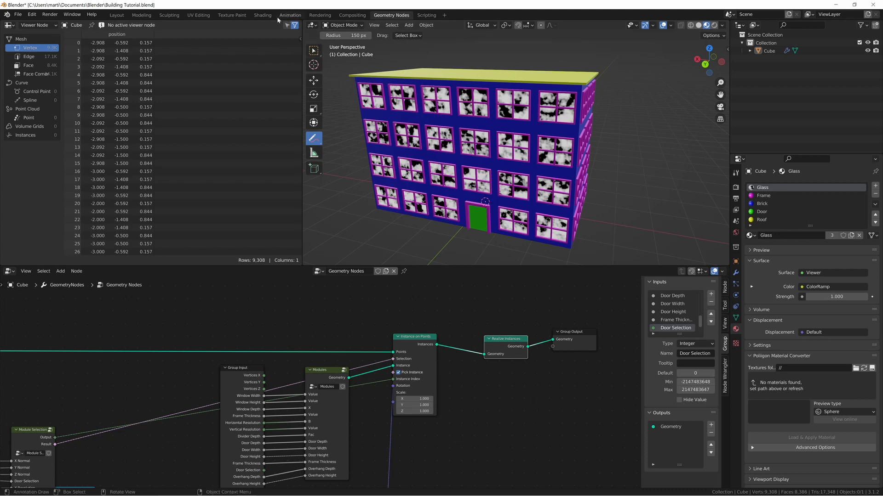
- Return to the Shading workspace and set the Glass material's Noise Texture scale to 0.920 and detail to 1.200
{"action": "left_click", "coordinate": [262, 15]}
{"action": "middle_click_drag", "start_coordinate": [479, 423], "coordinate": [471, 409]}
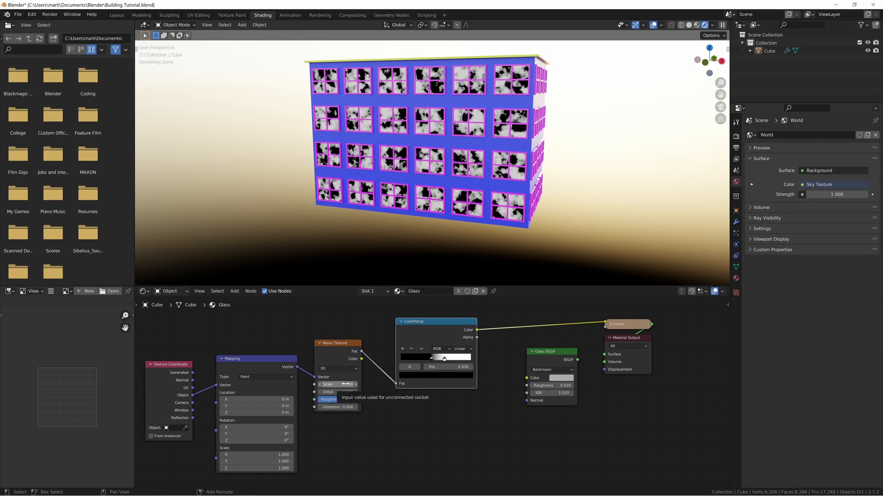
{"action": "left_click_drag", "start_coordinate": [340, 385], "coordinate": [192, 384]}
{"action": "left_click_drag", "start_coordinate": [342, 393], "coordinate": [309, 392]}
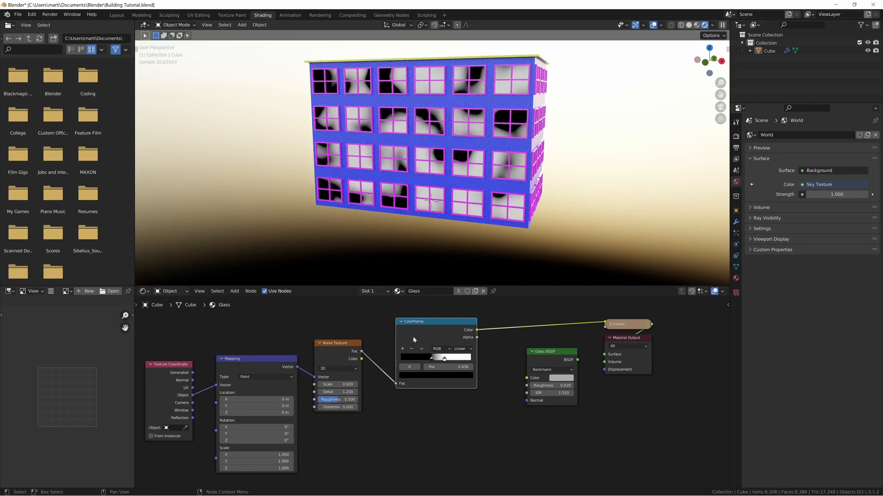
- Move the ColorRamp's stops out to positions 0 and 1 and darken the white stop to a value of 0.312
{"action": "left_click_drag", "start_coordinate": [432, 360], "coordinate": [355, 358]}
{"action": "left_click_drag", "start_coordinate": [444, 359], "coordinate": [471, 359]}
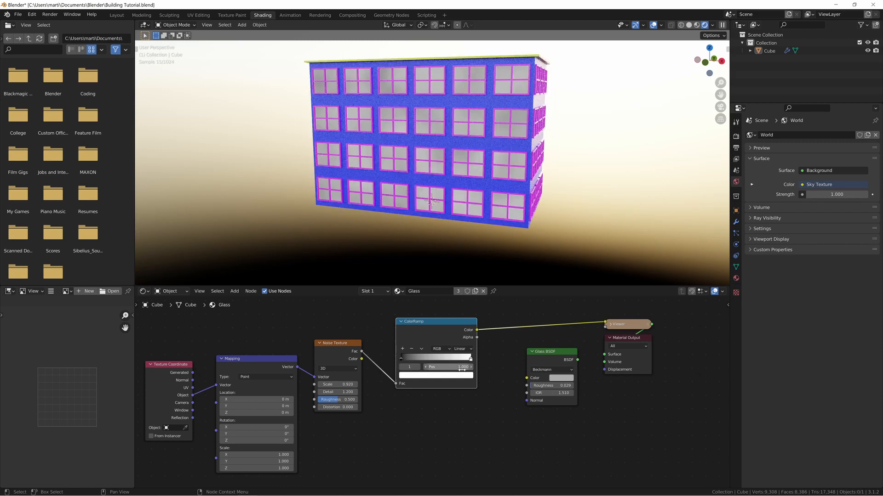
{"action": "left_click", "coordinate": [422, 377]}
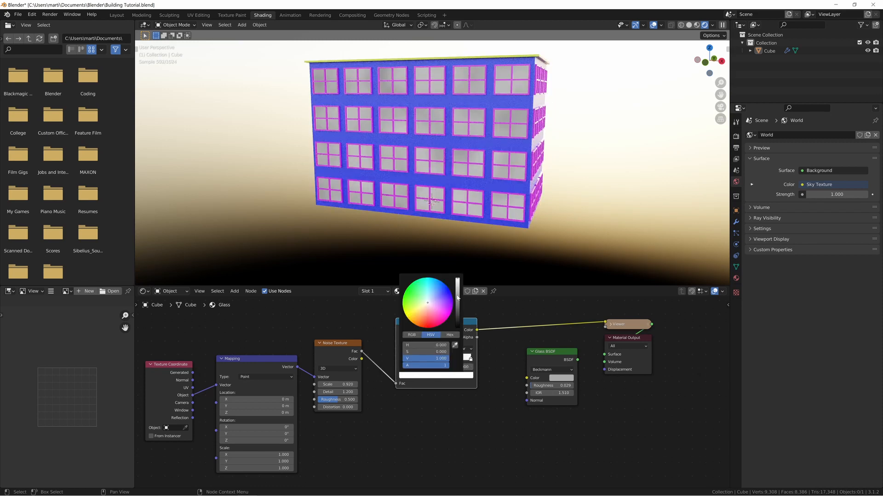
{"action": "left_click", "coordinate": [457, 298]}
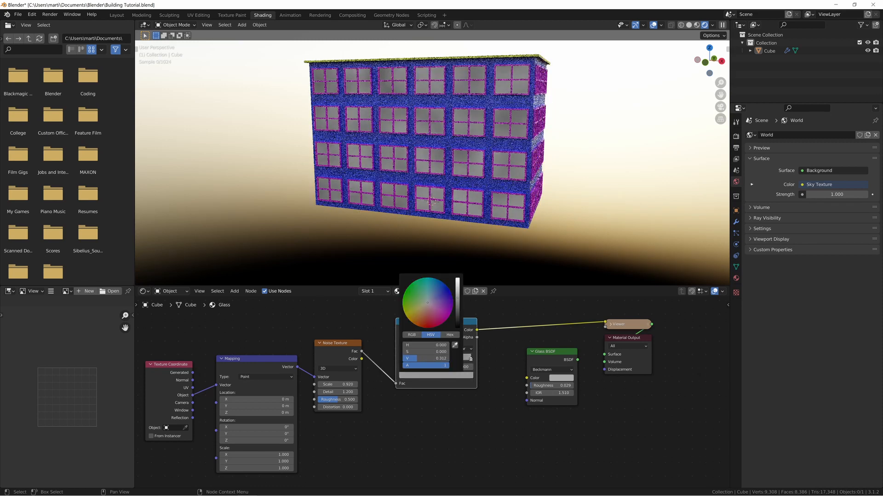
- Lighten the ColorRamp's black stop to grey and connect the ramp's Color output to the Glass BSDF's Color input
{"action": "left_click", "coordinate": [401, 360]}
{"action": "left_click", "coordinate": [412, 375]}
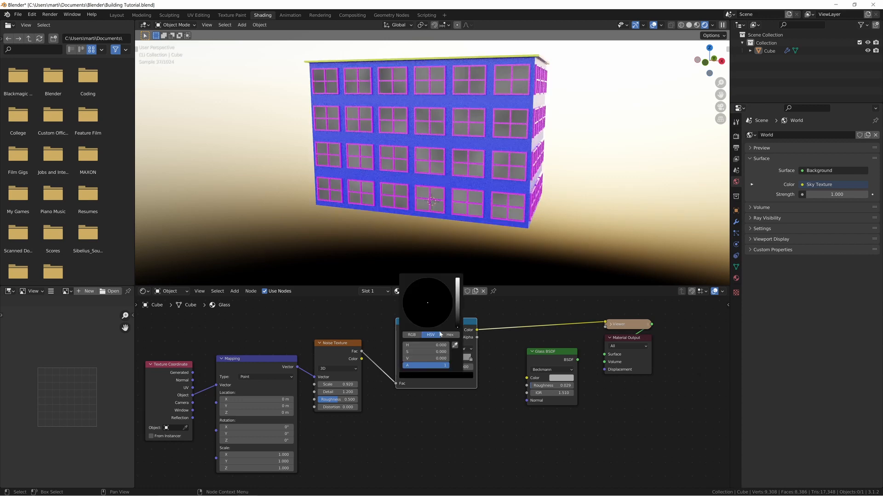
{"action": "left_click_drag", "start_coordinate": [457, 318], "coordinate": [527, 378]}
{"action": "left_click_drag", "start_coordinate": [571, 360], "coordinate": [559, 349]}
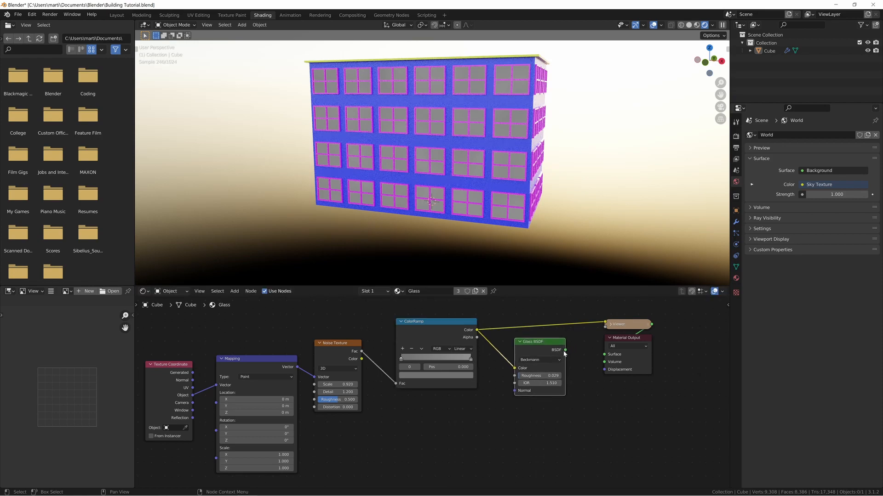
- Connect the Glass BSDF to the Material Output's Surface and fine-tune its roughness to 0.028
{"action": "left_click", "coordinate": [560, 351], "text": "ctrl+shift"}
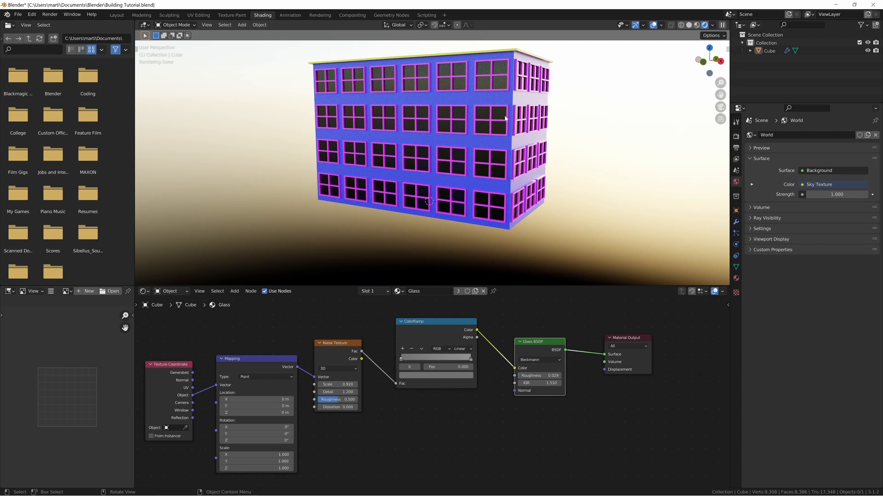
{"action": "middle_click_drag", "start_coordinate": [473, 129], "coordinate": [420, 124]}
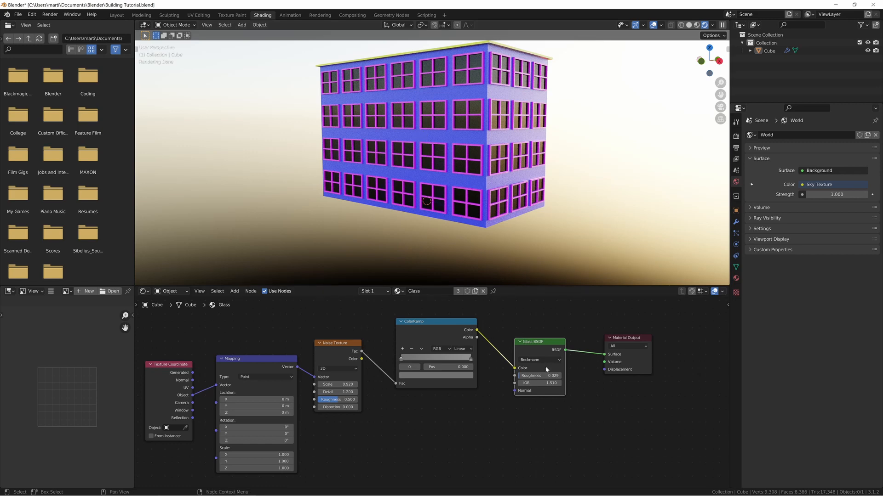
{"action": "left_click_drag", "start_coordinate": [540, 376], "coordinate": [538, 376], "text": "shift"}
- Add a Musgrave Texture node below the Noise Texture in the Glass material
{"action": "middle_click_drag", "start_coordinate": [418, 423], "coordinate": [421, 308]}
{"action": "scroll", "coordinate": [423, 340], "scroll_direction": "down", "scroll_amount": 2}
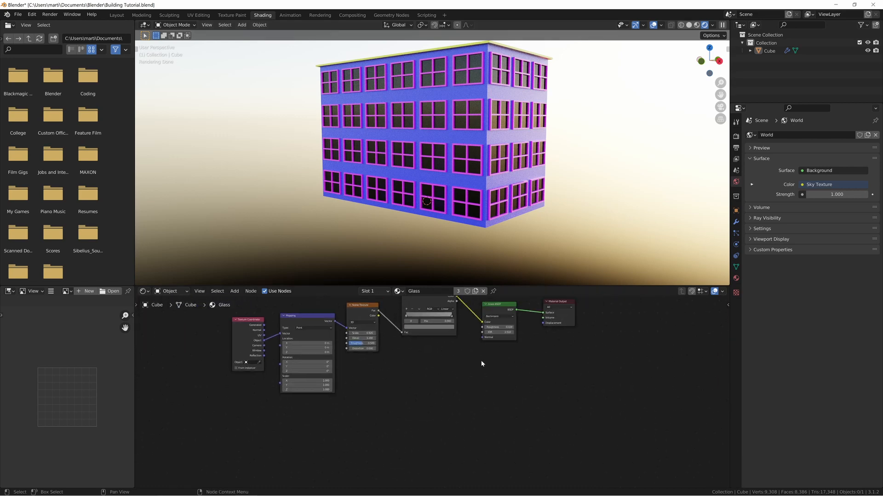
{"action": "key", "text": "shift+a"}
{"action": "left_click", "coordinate": [437, 378]}
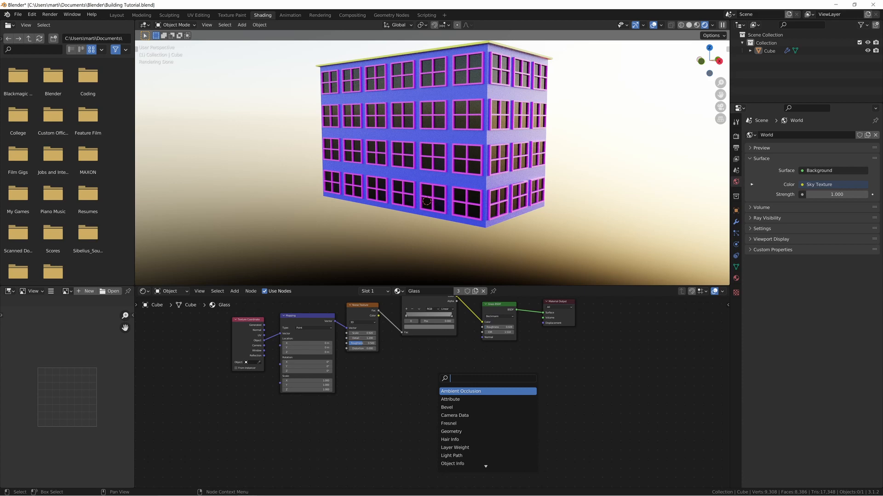
{"action": "type", "text": "musg"}
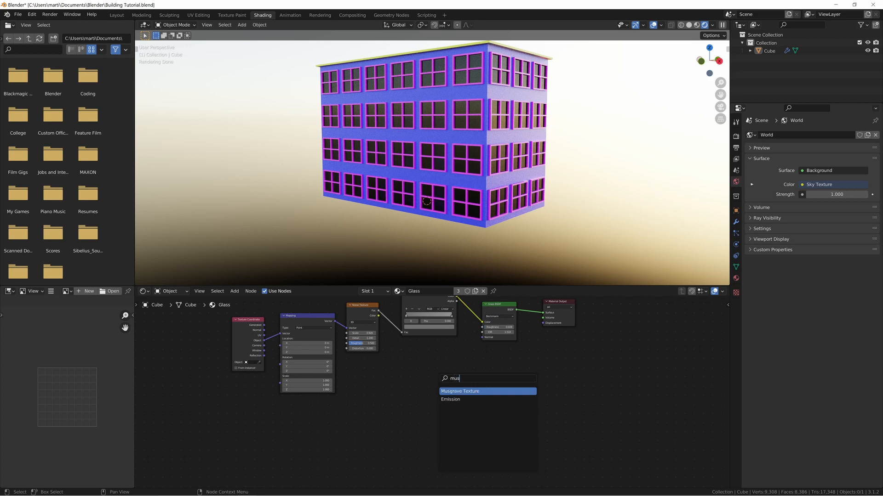
{"action": "key", "text": "Return"}
{"action": "left_click", "coordinate": [358, 387]}
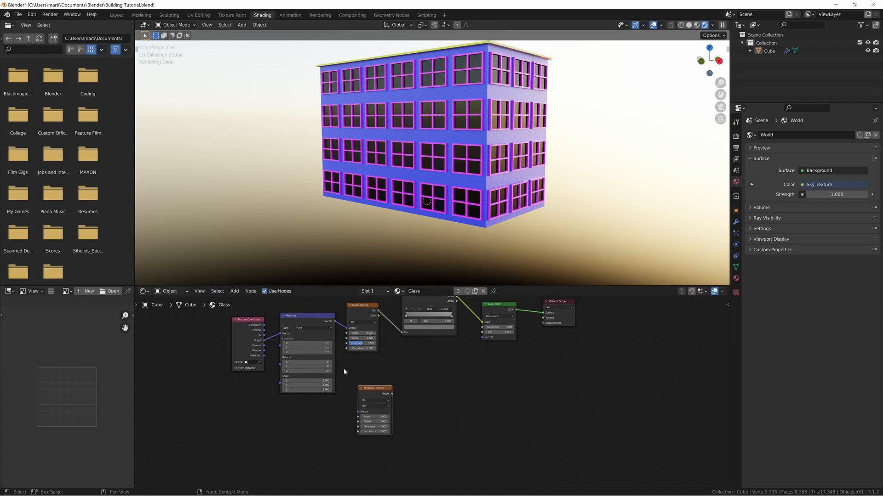
- Move the Mapping and Texture Coordinate nodes away from the textures and connect the Mapping's Vector output to the Musgrave Texture
{"action": "left_click", "coordinate": [311, 319]}
{"action": "left_click_drag", "start_coordinate": [310, 322], "coordinate": [254, 329]}
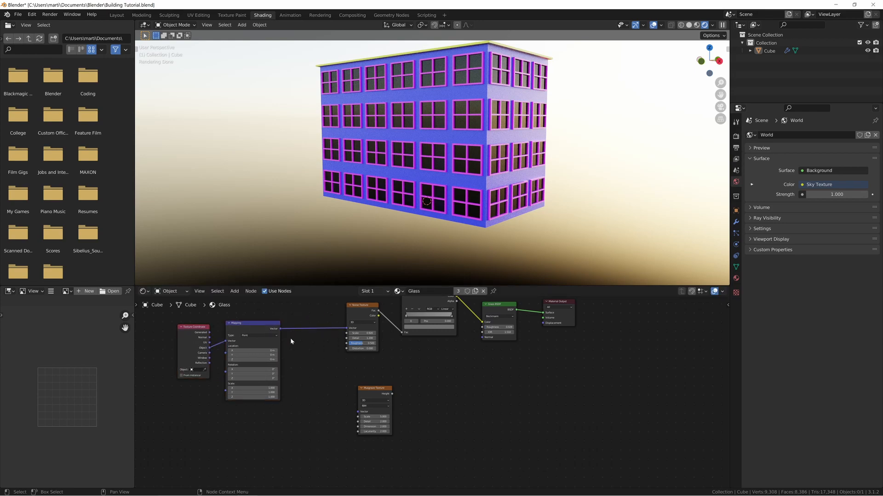
{"action": "right_click_drag", "start_coordinate": [291, 338], "coordinate": [343, 394], "text": "alt"}
{"action": "left_click_drag", "start_coordinate": [361, 395], "coordinate": [339, 380]}
- Add a Bump node, feed the Musgrave height into its Height input, and connect its Normal to the Glass BSDF
{"action": "middle_click_drag", "start_coordinate": [455, 367], "coordinate": [440, 401]}
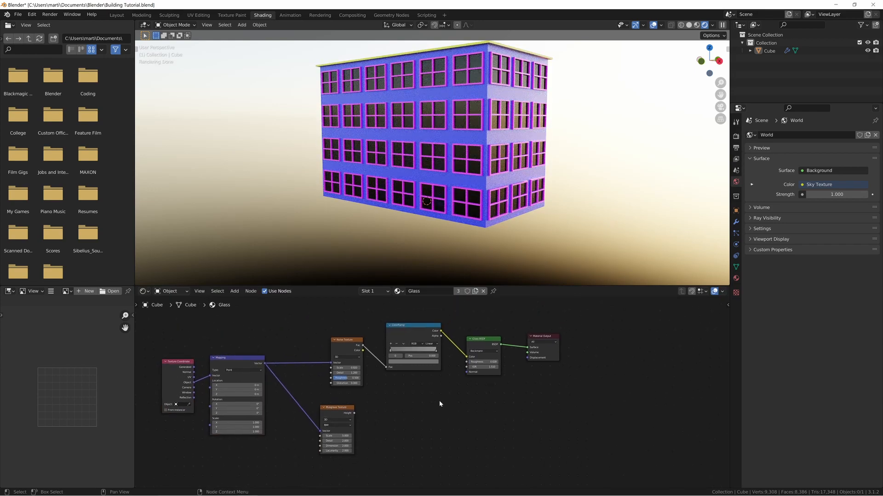
{"action": "key", "text": "shift+a"}
{"action": "left_click", "coordinate": [374, 399]}
{"action": "type", "text": "bump"}
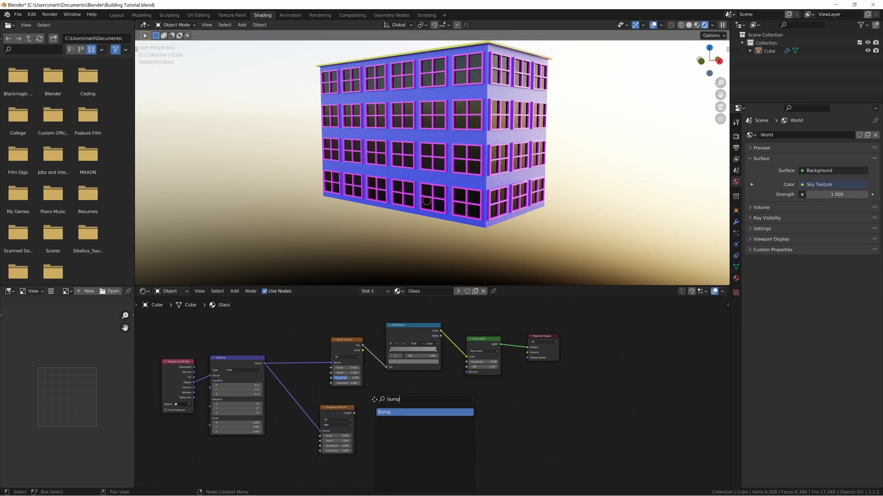
{"action": "key", "text": "Return"}
{"action": "left_click", "coordinate": [416, 396]}
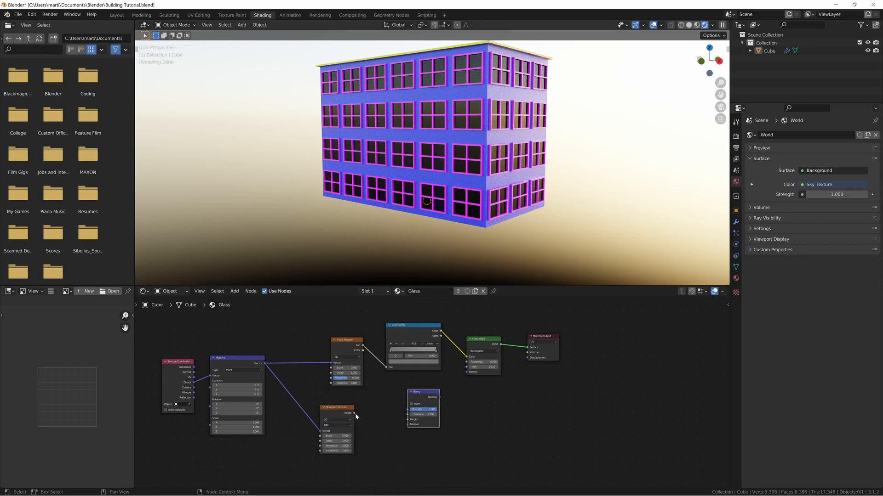
{"action": "left_click_drag", "start_coordinate": [355, 413], "coordinate": [466, 371]}
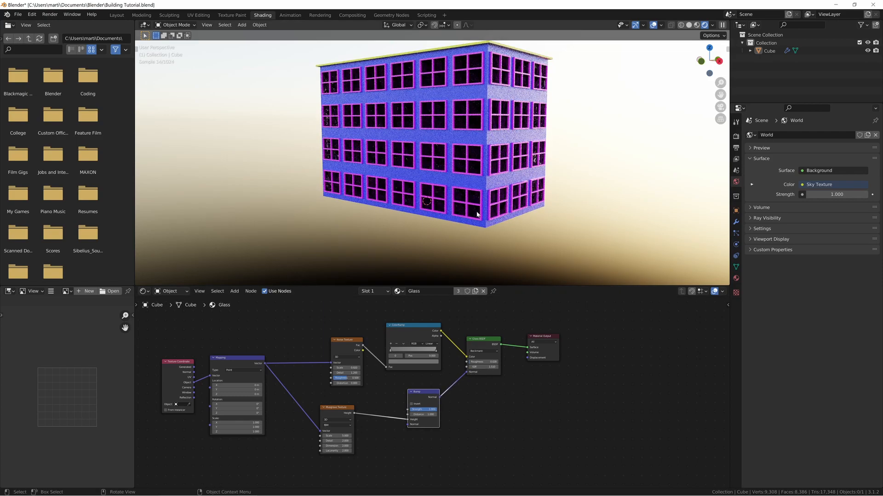
- Reduce the Bump node's strength to 0.405 and its distance to 0.010
{"action": "scroll", "coordinate": [490, 185], "scroll_direction": "up", "scroll_amount": 5}
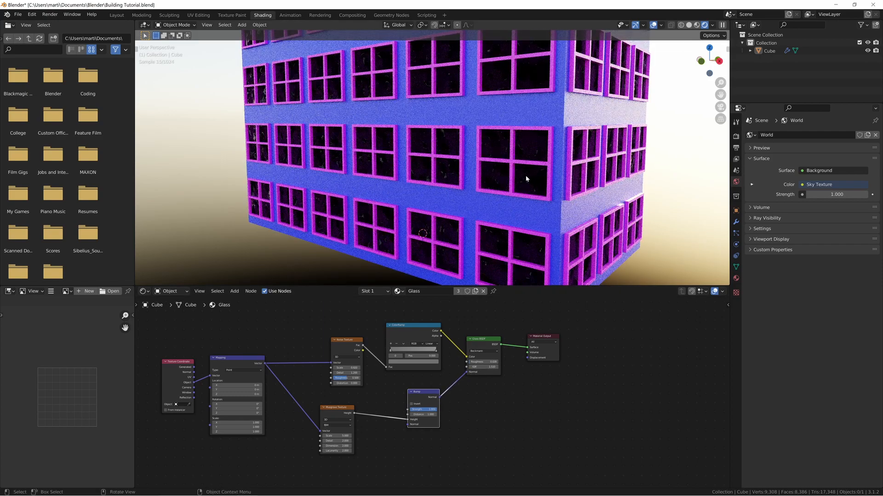
{"action": "scroll", "coordinate": [524, 171], "scroll_direction": "up", "scroll_amount": 3}
{"action": "scroll", "coordinate": [481, 428], "scroll_direction": "up", "scroll_amount": 3}
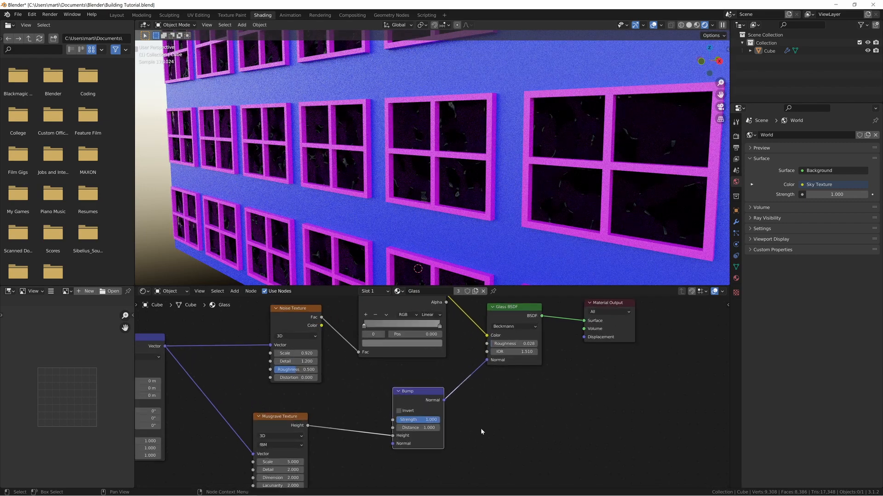
{"action": "scroll", "coordinate": [489, 434], "scroll_direction": "up", "scroll_amount": 3}
{"action": "mouse_move", "coordinate": [474, 411]}
{"action": "middle_mouse_down"}
{"action": "mouse_move", "coordinate": [487, 415]}
{"action": "mouse_move", "coordinate": [483, 402]}
{"action": "middle_mouse_up"}
{"action": "mouse_move", "coordinate": [416, 417]}
{"action": "left_mouse_down"}
{"action": "mouse_move", "coordinate": [374, 417]}
{"action": "mouse_move", "coordinate": [416, 428]}
{"action": "mouse_move", "coordinate": [406, 428]}
{"action": "left_mouse_up"}
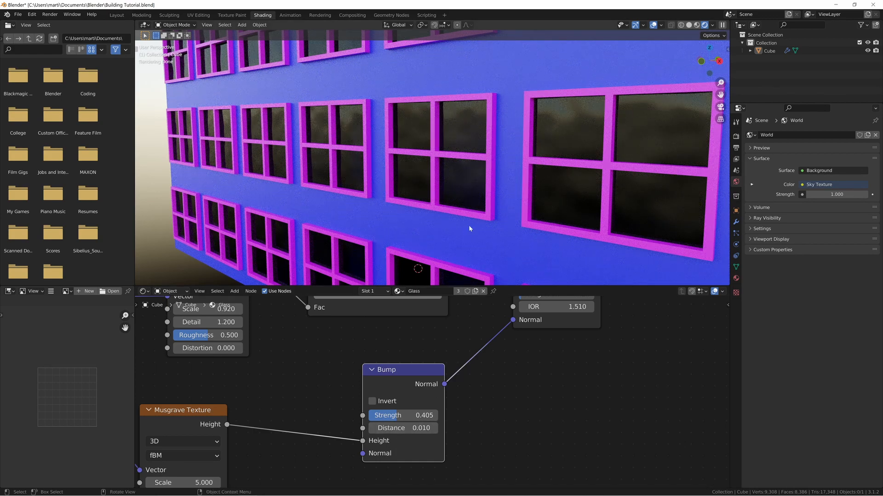
- Set the Musgrave Texture's scale to 1, then raise it to 1.680
{"action": "middle_click_drag", "start_coordinate": [392, 115], "coordinate": [381, 111]}
{"action": "middle_click_drag", "start_coordinate": [285, 404], "coordinate": [365, 363]}
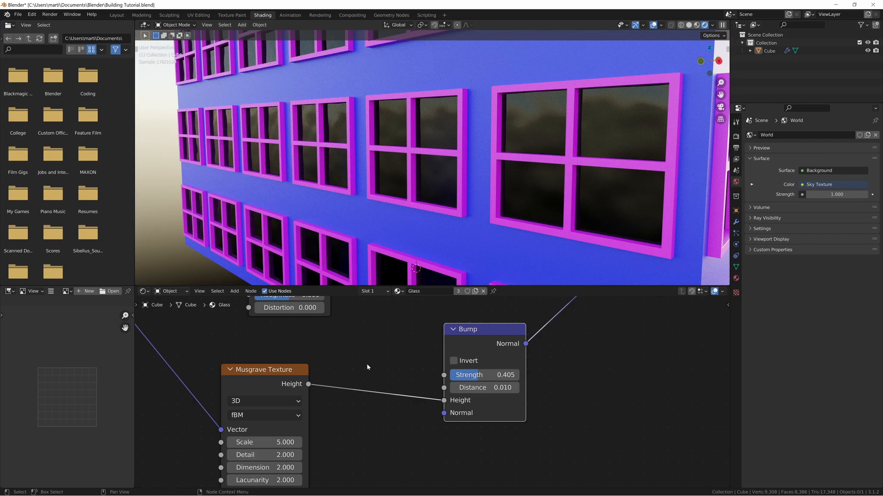
{"action": "left_click", "coordinate": [286, 442]}
{"action": "type", "text": "1"}
{"action": "key", "text": "Return"}
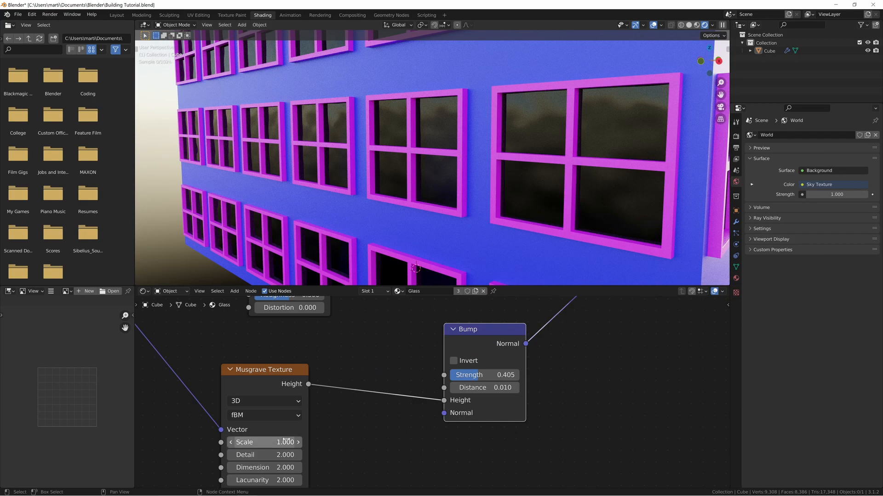
{"action": "left_click_drag", "start_coordinate": [271, 443], "coordinate": [286, 444]}
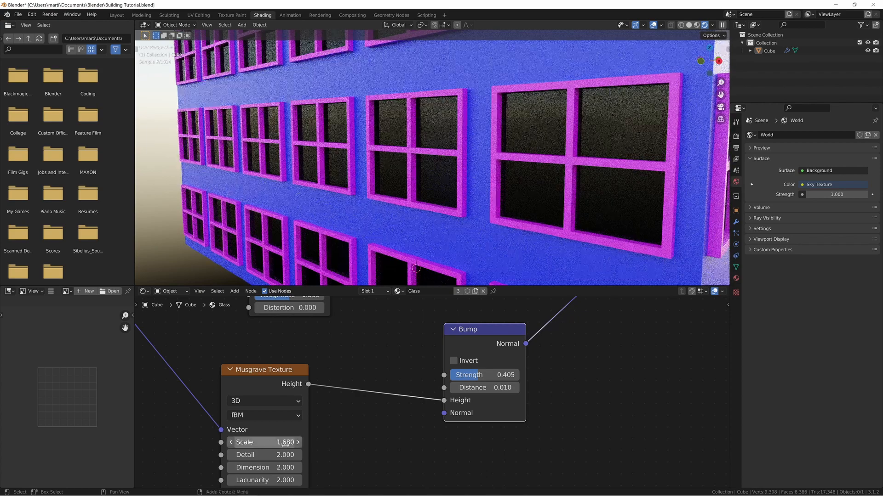
- Set the Musgrave Texture's detail to 1
{"action": "middle_click_drag", "start_coordinate": [370, 417], "coordinate": [376, 375]}
{"action": "left_click", "coordinate": [282, 412]}
{"action": "type", "text": "1"}
{"action": "key", "text": "Return"}
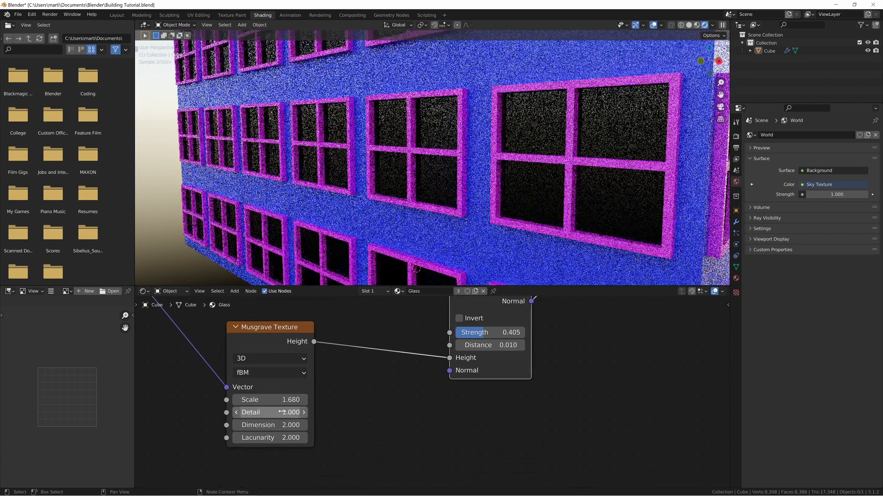
{"action": "scroll", "coordinate": [355, 399], "scroll_direction": "down", "scroll_amount": 2}
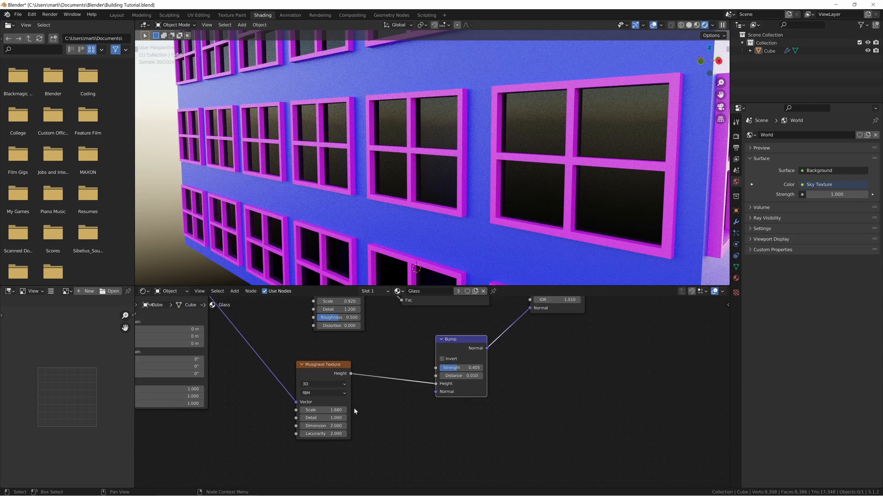
- Preview the Musgrave Texture's output directly on the window glass and view more of the building's facade
{"action": "scroll", "coordinate": [349, 367], "scroll_direction": "down", "scroll_amount": 2}
{"action": "middle_click_drag", "start_coordinate": [386, 365], "coordinate": [358, 384]}
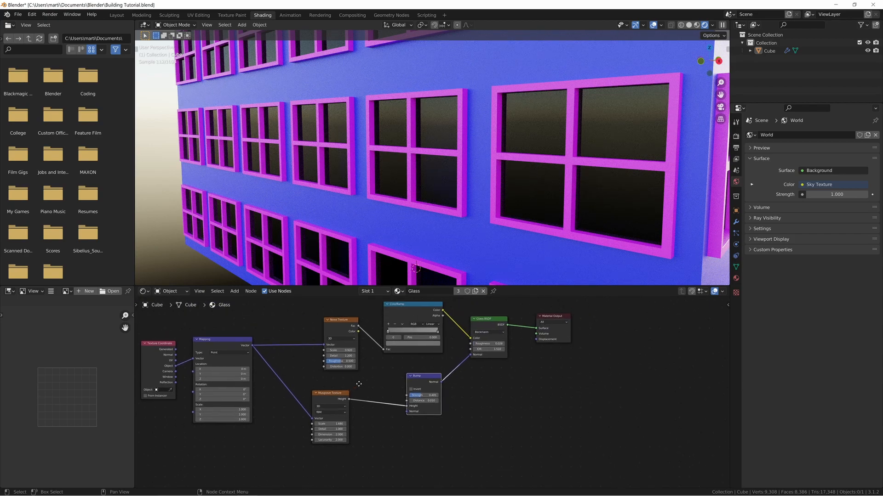
{"action": "left_click", "coordinate": [330, 397], "text": "ctrl+shift"}
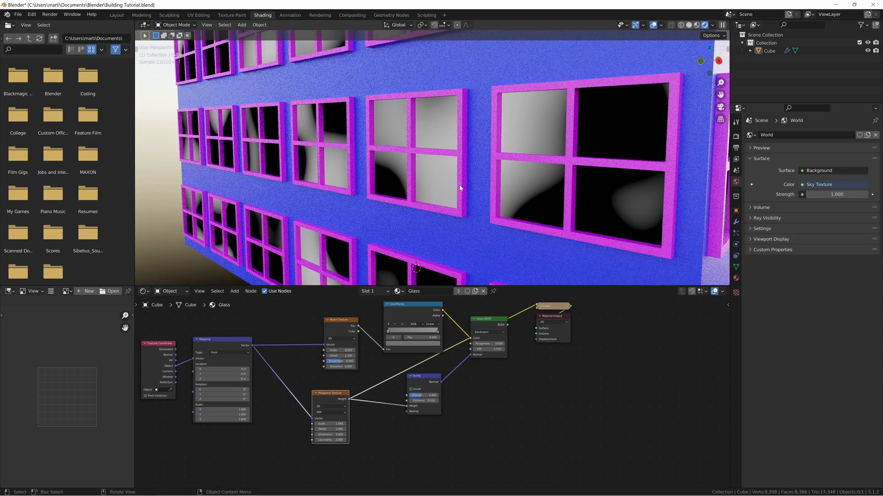
{"action": "scroll", "coordinate": [460, 189], "scroll_direction": "down", "scroll_amount": 4}
{"action": "middle_click_drag", "start_coordinate": [435, 136], "coordinate": [448, 135]}
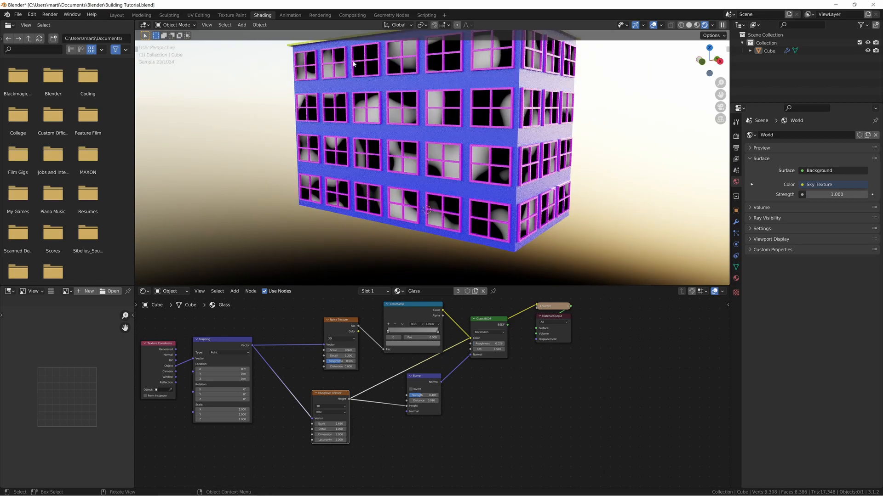
- Try a higher dimension on the Musgrave Texture, and set the dimension to 0
{"action": "middle_click_drag", "start_coordinate": [368, 425], "coordinate": [455, 390]}
{"action": "scroll", "coordinate": [374, 389], "scroll_direction": "up", "scroll_amount": 8}
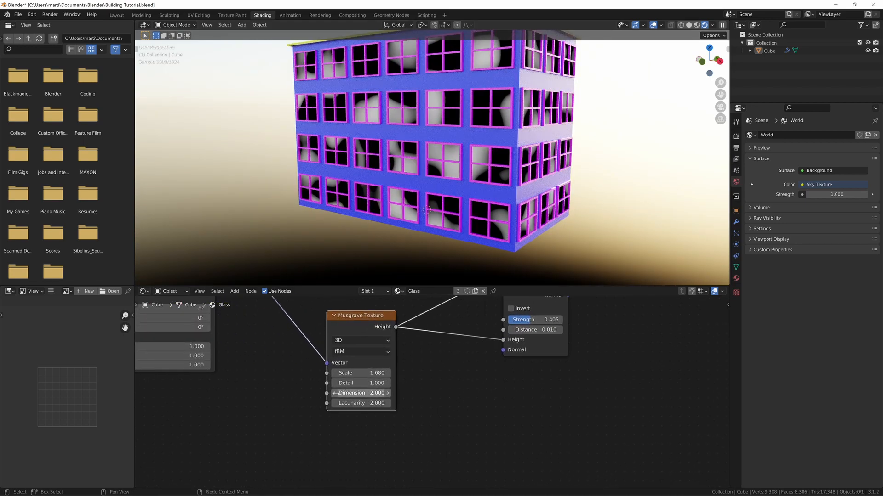
{"action": "left_click_drag", "start_coordinate": [368, 393], "coordinate": [423, 394]}
{"action": "left_click", "coordinate": [366, 394]}
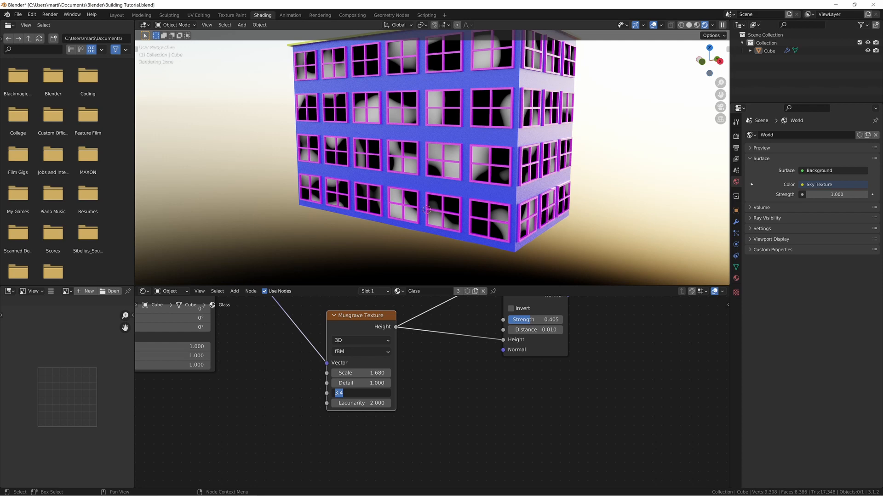
{"action": "type", "text": "0"}
{"action": "key", "text": "Return"}
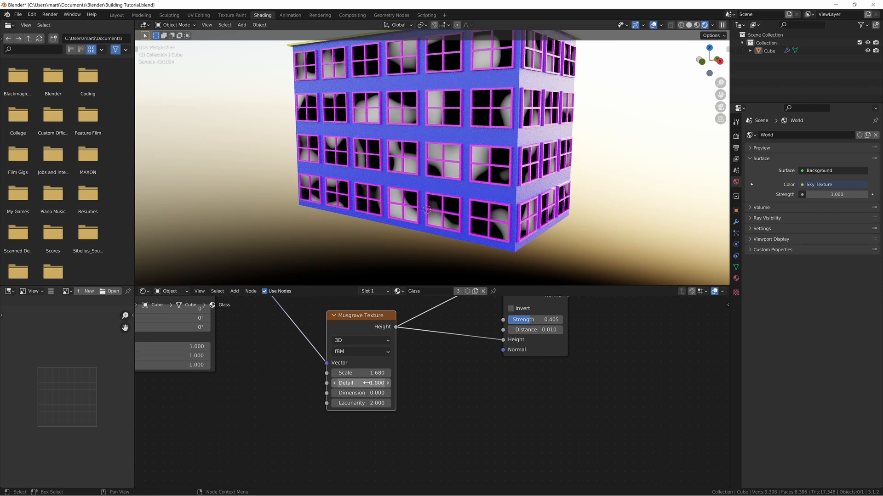
- Duplicate the Musgrave Texture with its Mapping vector link kept, and place the copy directly below the original
{"action": "scroll", "coordinate": [396, 347], "scroll_direction": "down", "scroll_amount": 2}
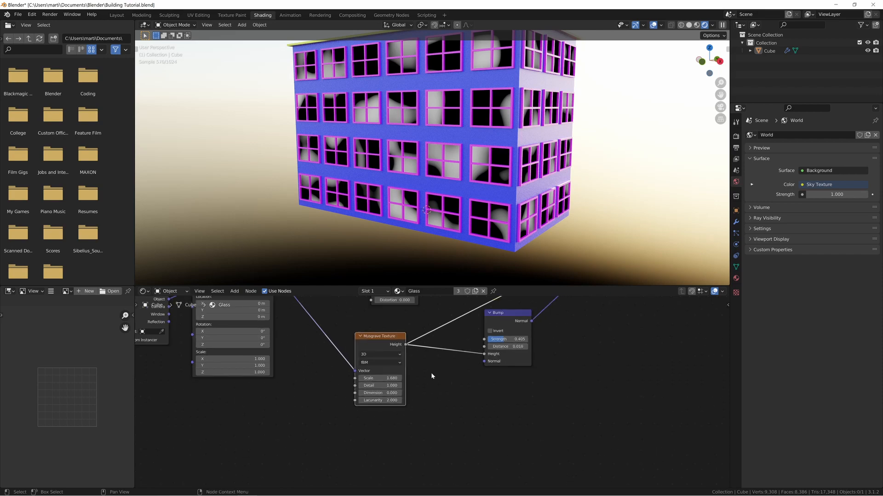
{"action": "key", "text": "shift+d"}
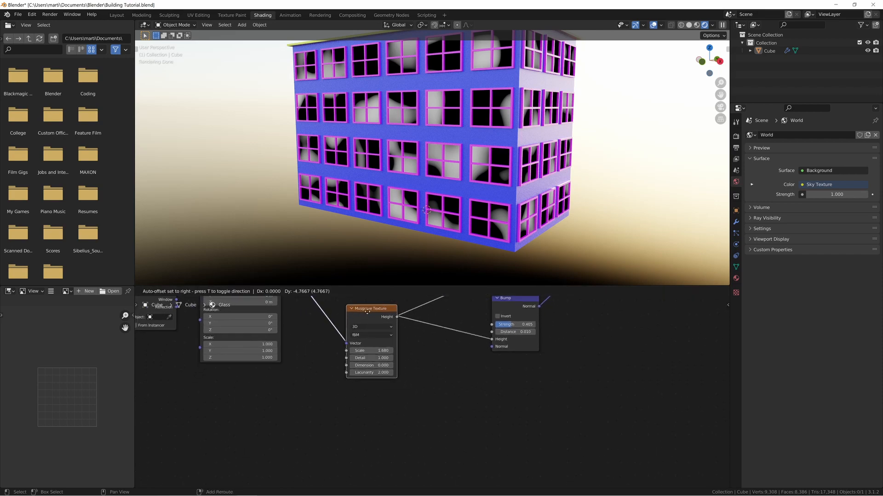
{"action": "right_click", "coordinate": [371, 376]}
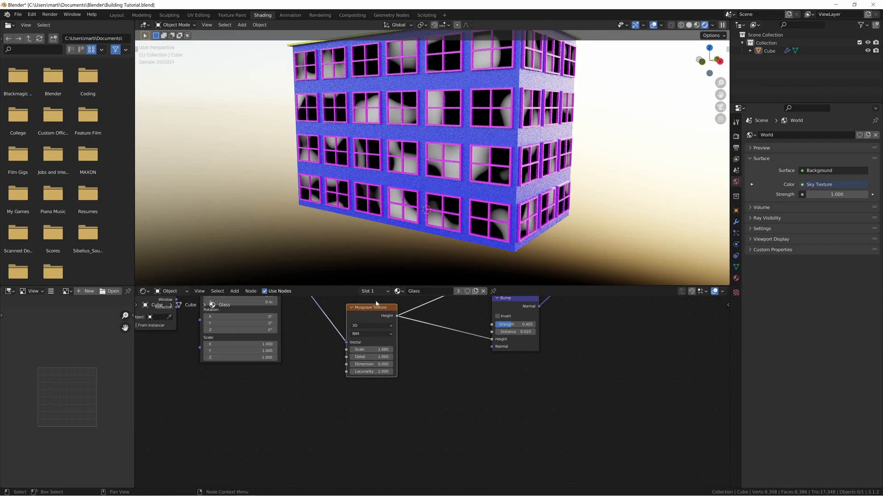
{"action": "key", "text": "g"}
{"action": "left_click", "coordinate": [371, 377]}
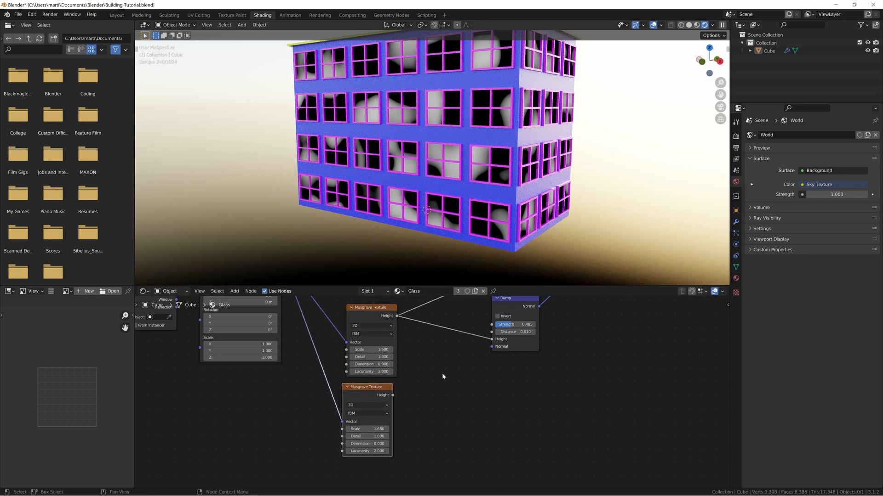
- Add a color Mix node between the two Musgrave Textures and the Bump node
{"action": "middle_click_drag", "start_coordinate": [442, 375], "coordinate": [399, 392]}
{"action": "key", "text": "shift+a"}
{"action": "type", "text": "mix"}
{"action": "key", "text": "Return"}
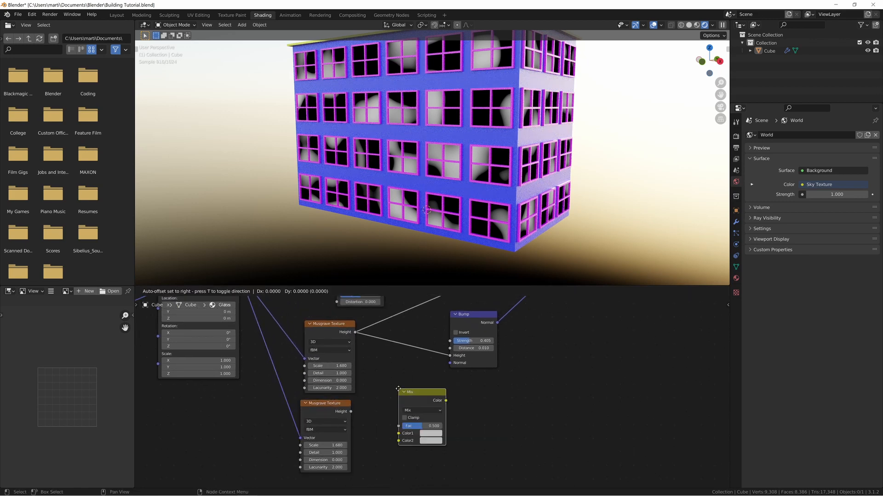
{"action": "left_click", "coordinate": [378, 364]}
- Connect the original Musgrave's Height to the Mix node's Color1 and the copy's Height to Color2, and preview the mix
{"action": "left_click_drag", "start_coordinate": [355, 332], "coordinate": [377, 400]}
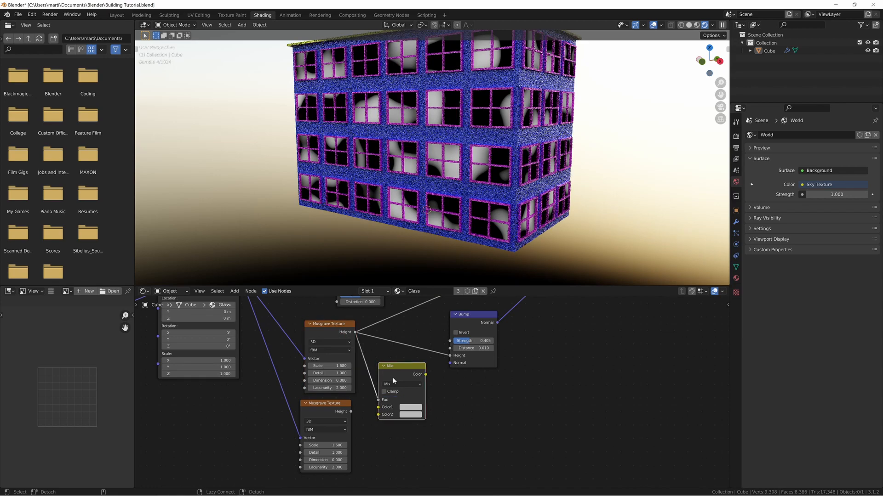
{"action": "key", "text": "ctrl+z"}
{"action": "left_click_drag", "start_coordinate": [356, 334], "coordinate": [376, 412]}
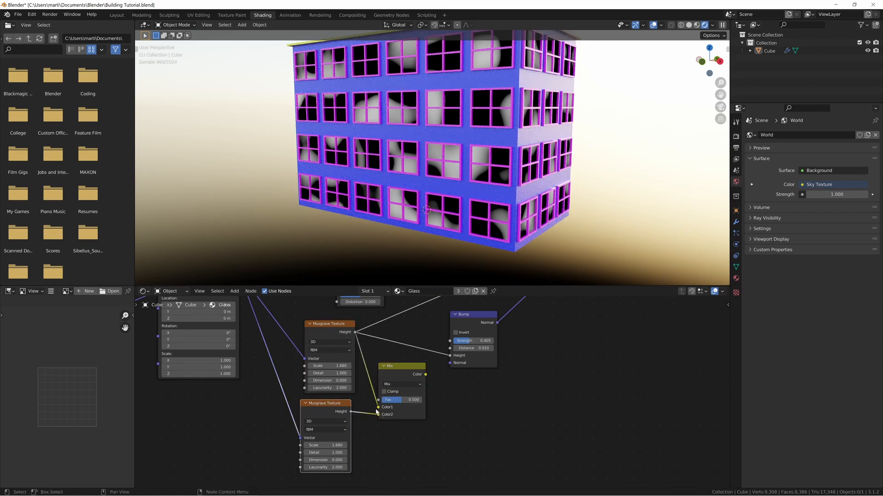
{"action": "left_click", "coordinate": [399, 371], "text": "ctrl+shift"}
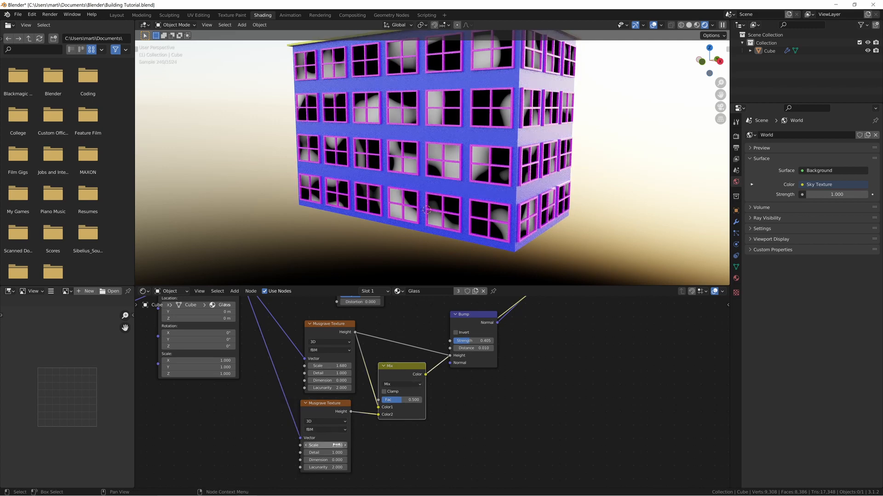
- Set the duplicated Musgrave Texture's scale to 5.26
{"action": "left_click", "coordinate": [337, 445]}
{"action": "type", "text": "5.26"}
{"action": "key", "text": "Return"}
- Change the Mix node's blending mode to Add and set its factor to 0.210
{"action": "mouse_move", "coordinate": [381, 442]}
{"action": "middle_mouse_down"}
{"action": "mouse_move", "coordinate": [382, 405]}
{"action": "mouse_move", "coordinate": [388, 426]}
{"action": "middle_mouse_up"}
{"action": "mouse_move", "coordinate": [398, 388]}
{"action": "left_mouse_down"}
{"action": "mouse_move", "coordinate": [376, 388]}
{"action": "mouse_move", "coordinate": [415, 387]}
{"action": "mouse_move", "coordinate": [397, 387]}
{"action": "left_mouse_up"}
{"action": "left_click", "coordinate": [399, 371]}
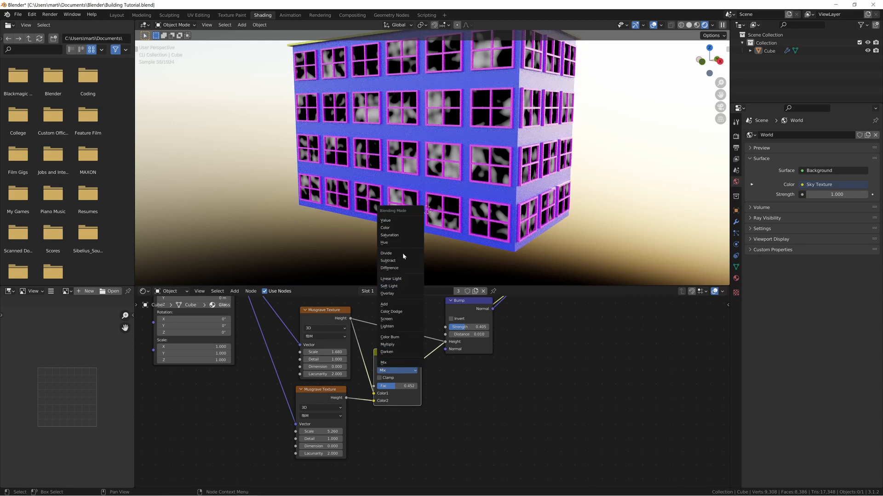
{"action": "left_click", "coordinate": [389, 304]}
{"action": "mouse_move", "coordinate": [395, 388]}
{"action": "left_mouse_down"}
{"action": "mouse_move", "coordinate": [379, 387]}
{"action": "mouse_move", "coordinate": [419, 387]}
{"action": "mouse_move", "coordinate": [384, 388]}
{"action": "mouse_move", "coordinate": [397, 388]}
{"action": "left_mouse_up"}
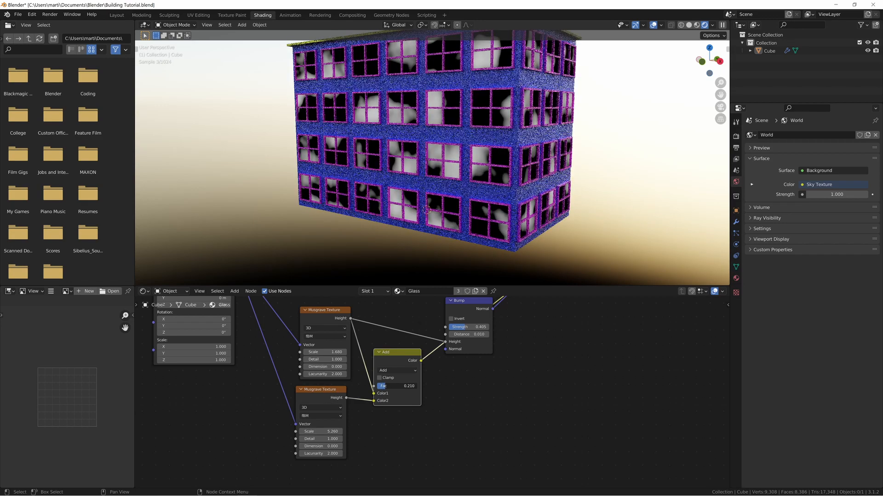
- Preview the upper Musgrave Texture and the Add mix node alternately on the Glass material to compare their patterns
{"action": "middle_click_drag", "start_coordinate": [384, 326], "coordinate": [383, 350]}
{"action": "left_click", "coordinate": [325, 336], "text": "ctrl+shift"}
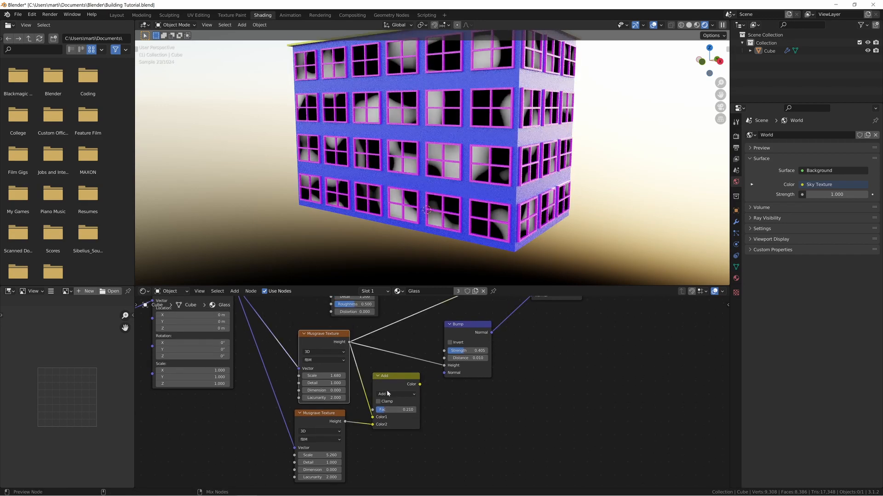
{"action": "left_click", "coordinate": [390, 382], "text": "ctrl+shift"}
{"action": "left_click", "coordinate": [331, 342], "text": "ctrl+shift"}
{"action": "left_click", "coordinate": [388, 379], "text": "ctrl+shift"}
{"action": "middle_click_drag", "start_coordinate": [529, 357], "coordinate": [528, 361]}
{"action": "middle_click_drag", "start_coordinate": [520, 383], "coordinate": [507, 404]}
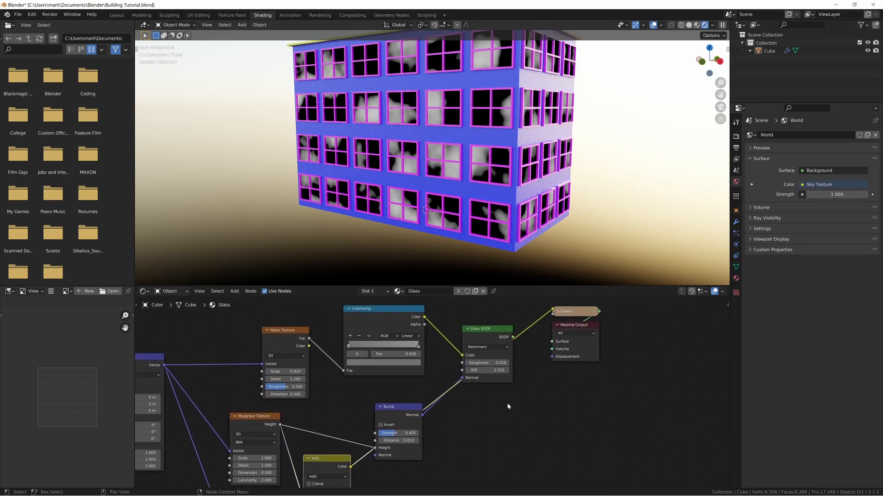
- Restore the Glass BSDF as the material's output and examine the window glass up close and from farther away
{"action": "left_click", "coordinate": [495, 339], "text": "ctrl+shift"}
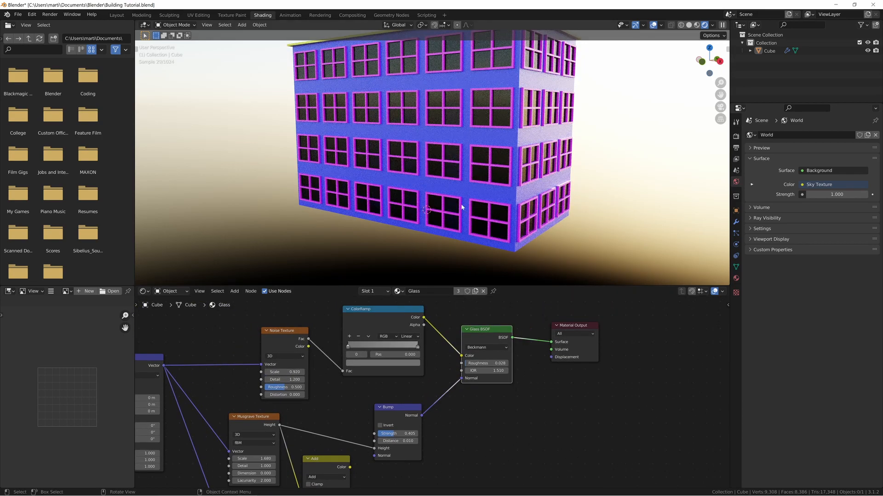
{"action": "scroll", "coordinate": [462, 207], "scroll_direction": "up", "scroll_amount": 10}
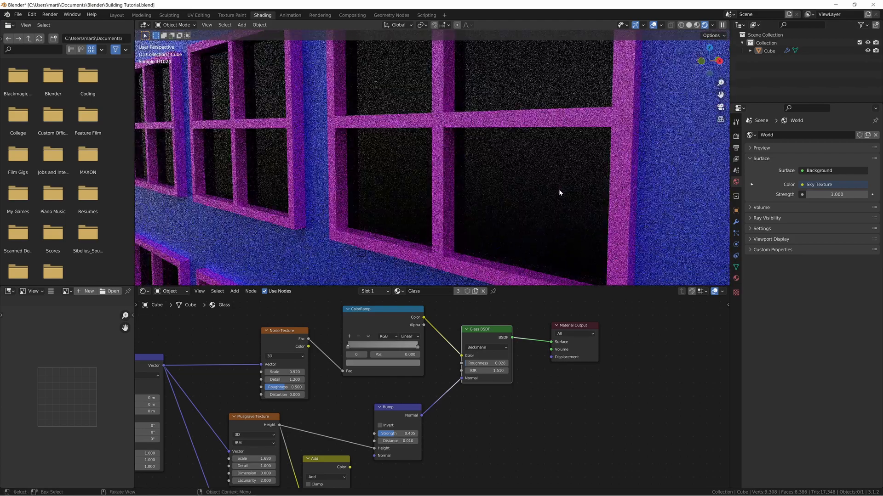
{"action": "scroll", "coordinate": [547, 158], "scroll_direction": "down", "scroll_amount": 9}
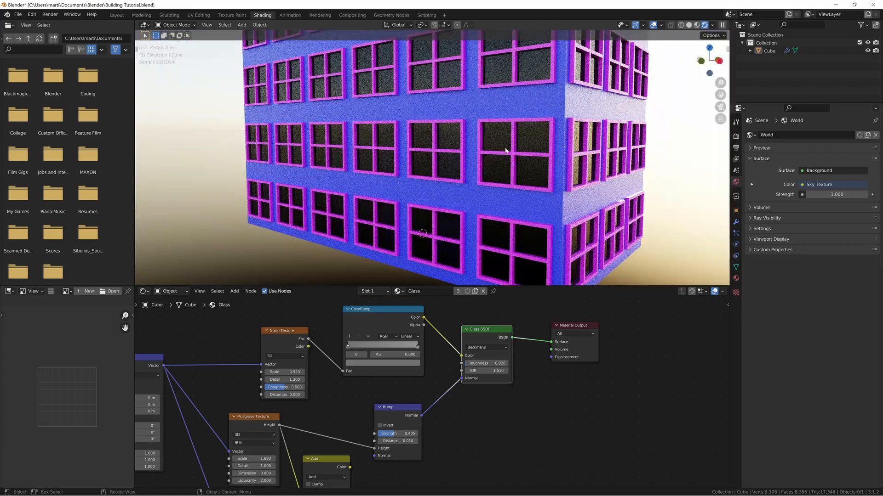
{"action": "scroll", "coordinate": [465, 396], "scroll_direction": "down", "scroll_amount": 4}
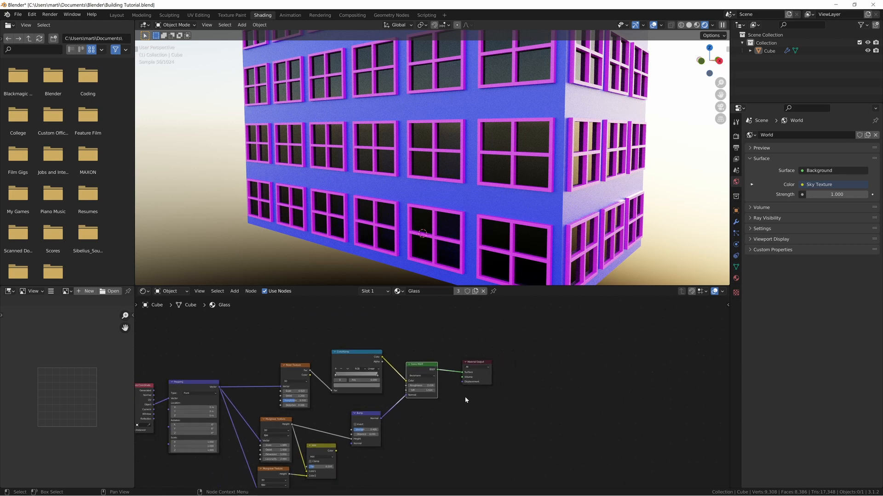
- Switch to the Frame material and add a Noise Texture node, leaving room before the Principled BSDF
{"action": "left_click", "coordinate": [374, 291]}
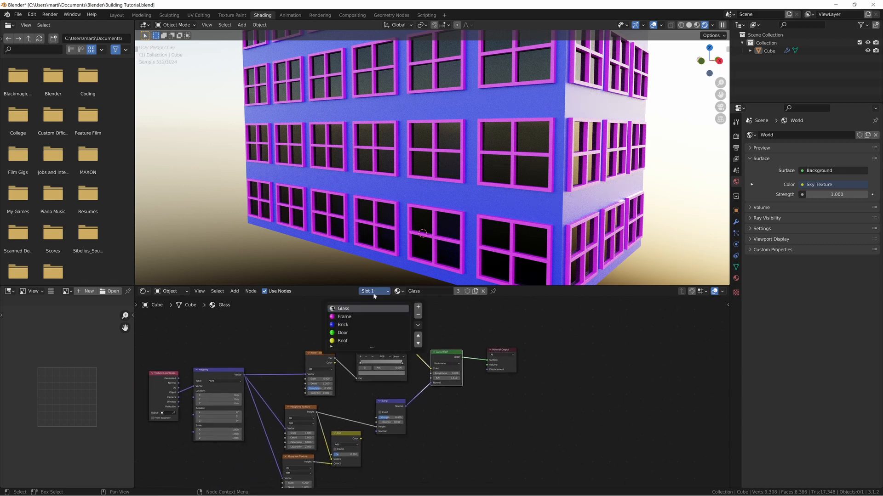
{"action": "left_click", "coordinate": [346, 317]}
{"action": "scroll", "coordinate": [420, 369], "scroll_direction": "up", "scroll_amount": 3}
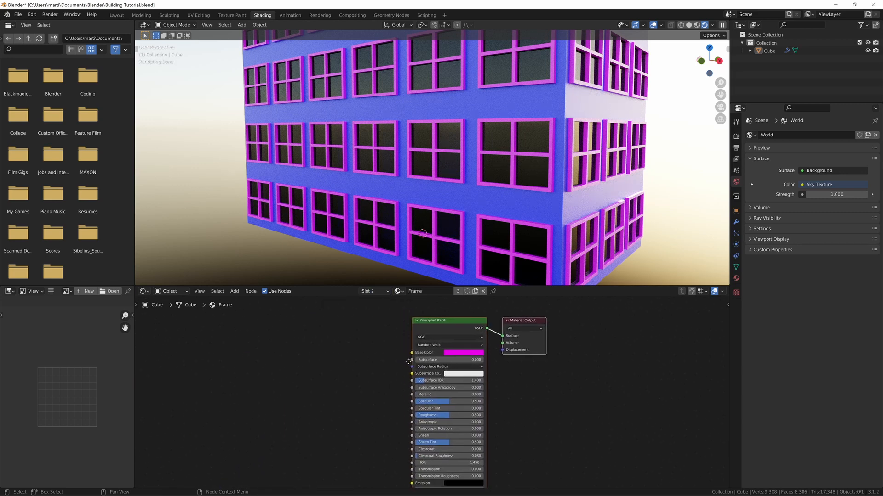
{"action": "middle_click_drag", "start_coordinate": [390, 347], "coordinate": [402, 352]}
{"action": "key", "text": "shift+a"}
{"action": "type", "text": "sn"}
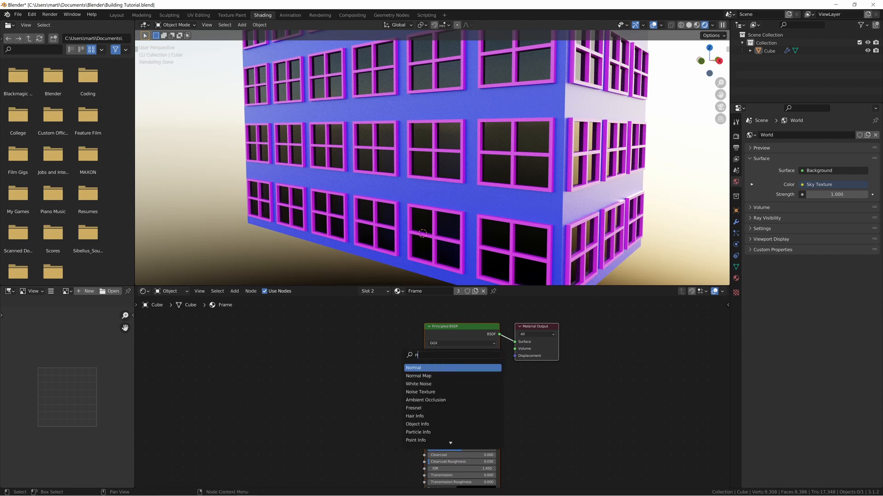
{"action": "type", "text": "oise"}
{"action": "key", "text": "Return"}
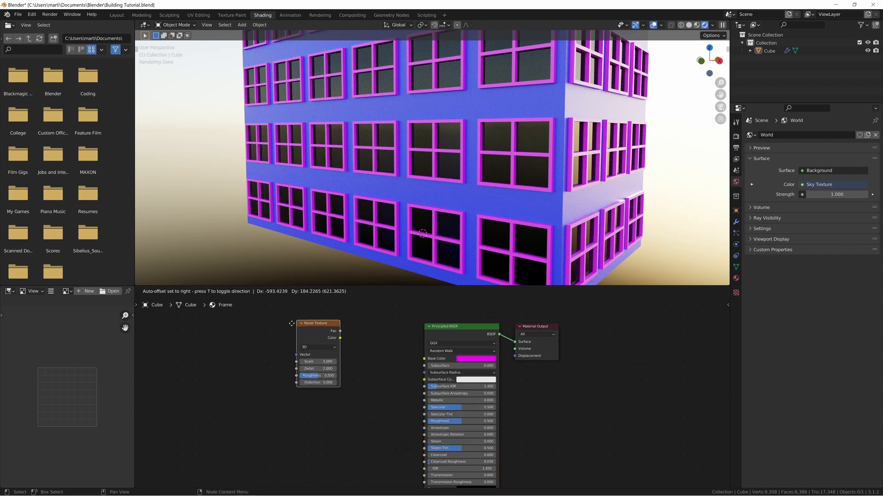
{"action": "left_click", "coordinate": [216, 335]}
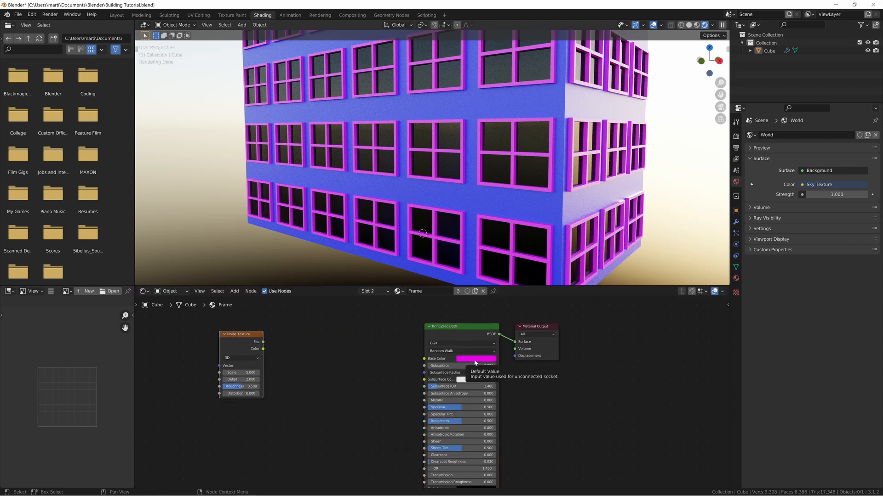
- Add a ColorRamp node between the noise and the shader, and connect the Noise Texture's Fac output to its Fac input
{"action": "key", "text": "shift+a"}
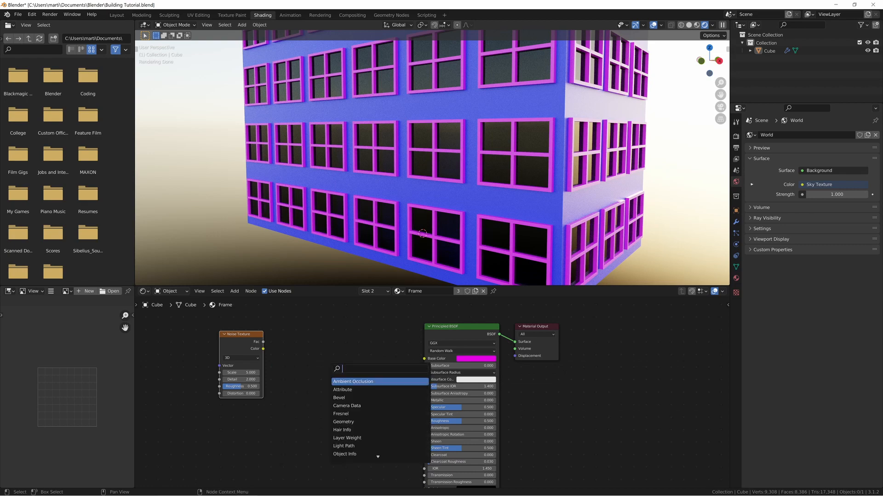
{"action": "type", "text": "color"}
{"action": "key", "text": "Return"}
{"action": "left_click", "coordinate": [293, 338]}
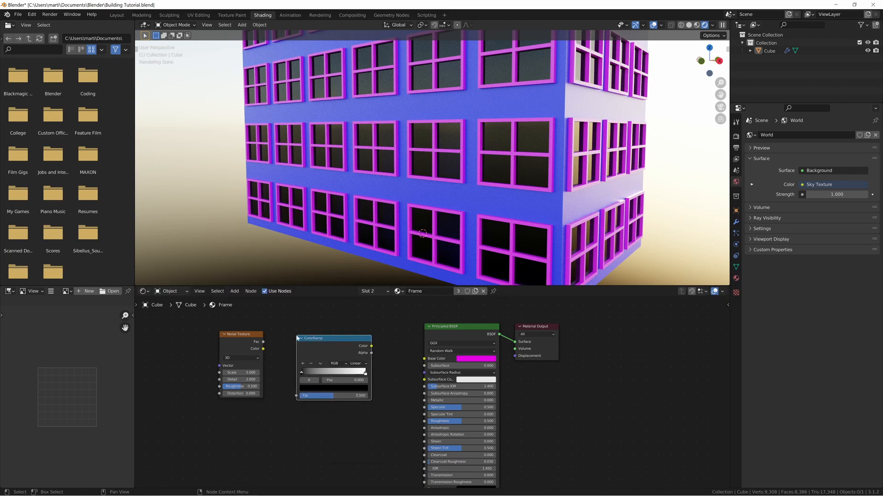
{"action": "right_click_drag", "start_coordinate": [256, 350], "coordinate": [300, 392], "text": "alt"}
{"action": "middle_click_drag", "start_coordinate": [332, 347], "coordinate": [350, 343]}
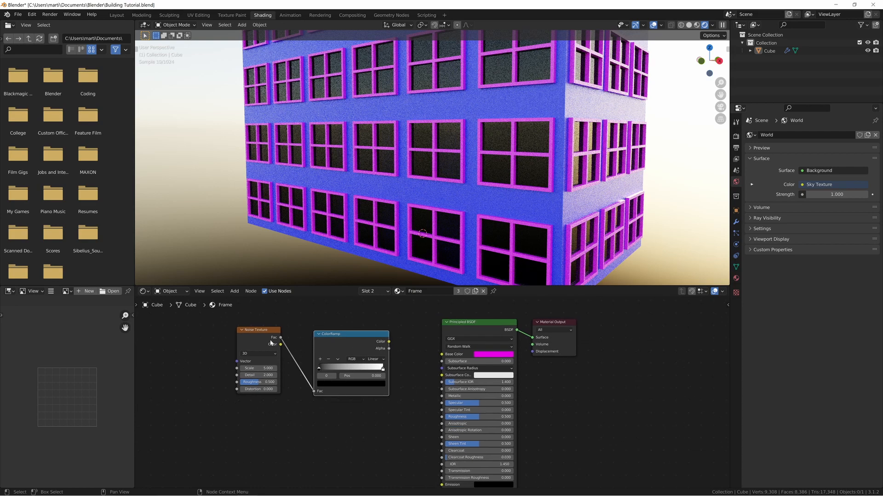
- Feed the Noise Texture with Object coordinates through a Mapping node, and connect the ColorRamp's Color to the Principled BSDF's Base Color
{"action": "left_click", "coordinate": [271, 341]}
{"action": "key", "text": "ctrl+t"}
{"action": "middle_click_drag", "start_coordinate": [158, 377], "coordinate": [257, 367]}
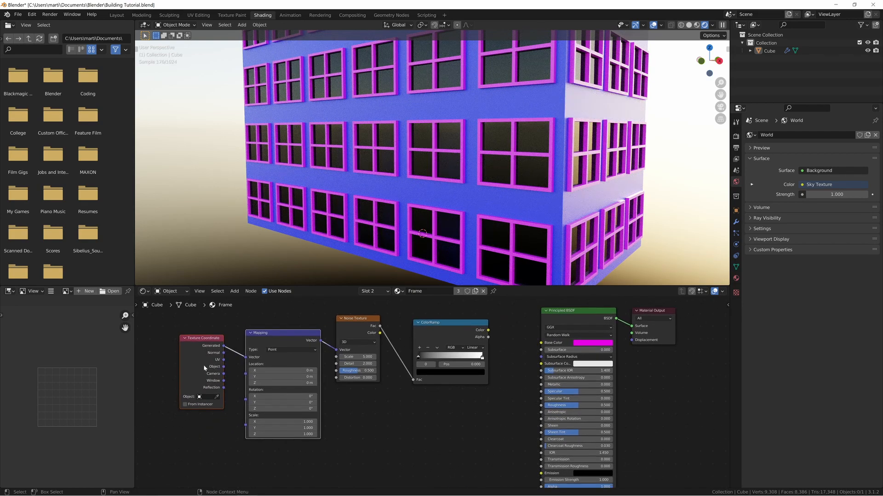
{"action": "left_click_drag", "start_coordinate": [222, 367], "coordinate": [246, 358]}
{"action": "middle_click_drag", "start_coordinate": [460, 331], "coordinate": [454, 340]}
{"action": "left_click_drag", "start_coordinate": [482, 340], "coordinate": [535, 353]}
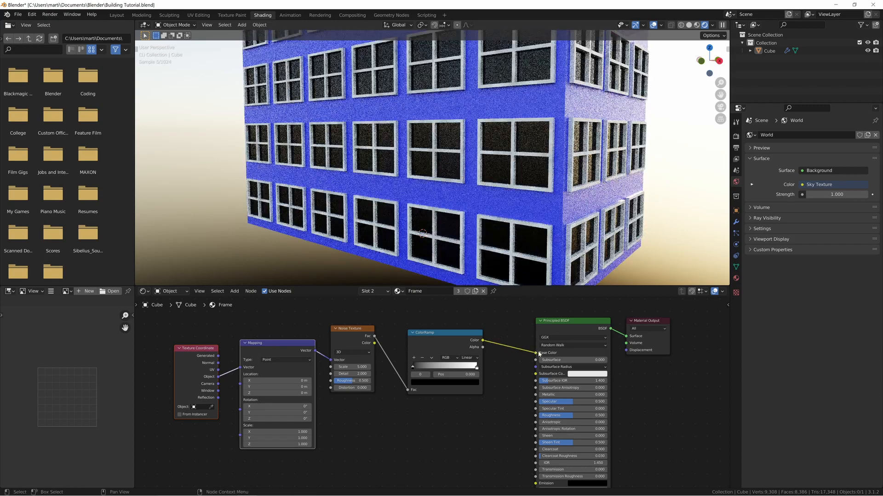
- Preview the ColorRamp on the frames and move its black stop to about 0.197 and its white stop to 0.777
{"action": "left_click_drag", "start_coordinate": [413, 368], "coordinate": [426, 368]}
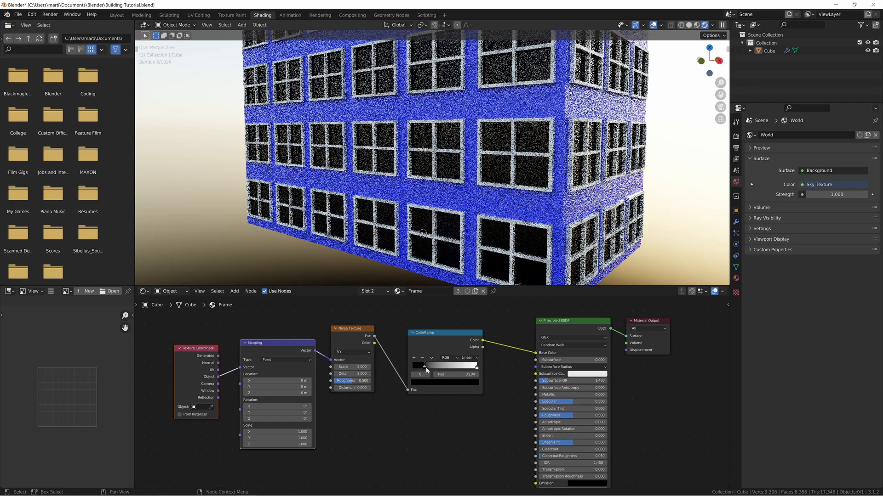
{"action": "left_click", "coordinate": [471, 351], "text": "ctrl+shift"}
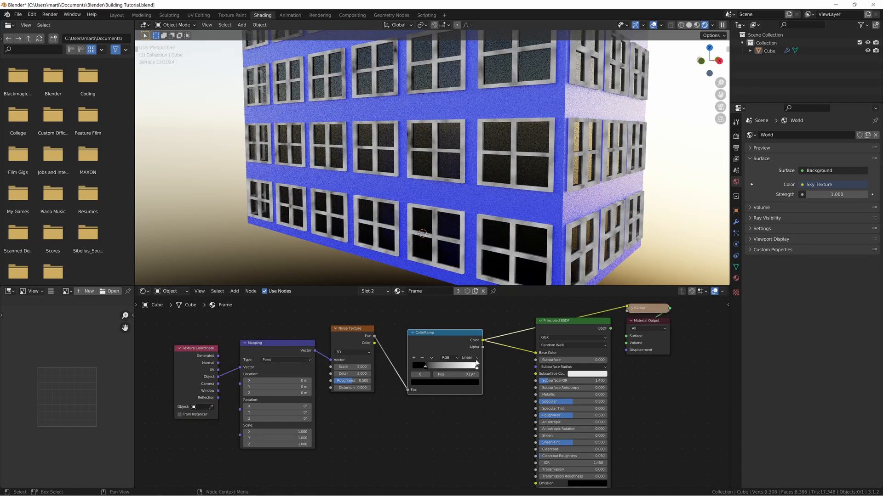
{"action": "left_click_drag", "start_coordinate": [477, 369], "coordinate": [463, 369]}
{"action": "scroll", "coordinate": [507, 169], "scroll_direction": "up", "scroll_amount": 4}
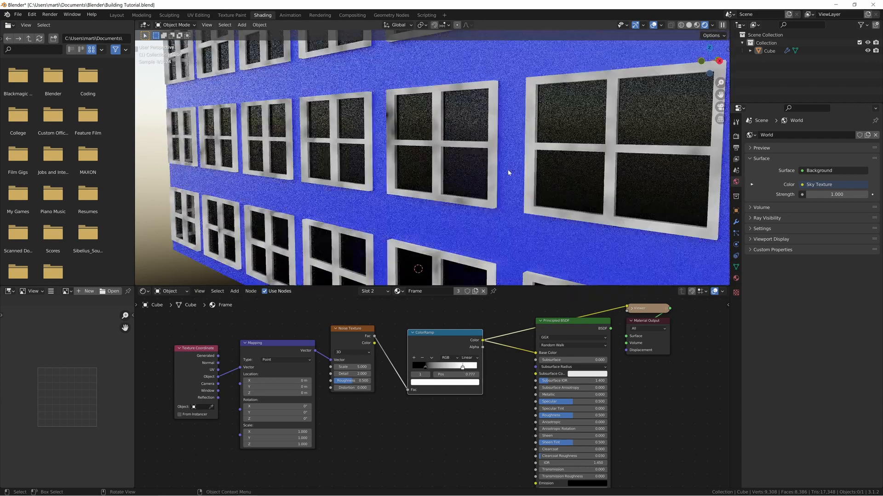
{"action": "middle_click_drag", "start_coordinate": [521, 170], "coordinate": [516, 166]}
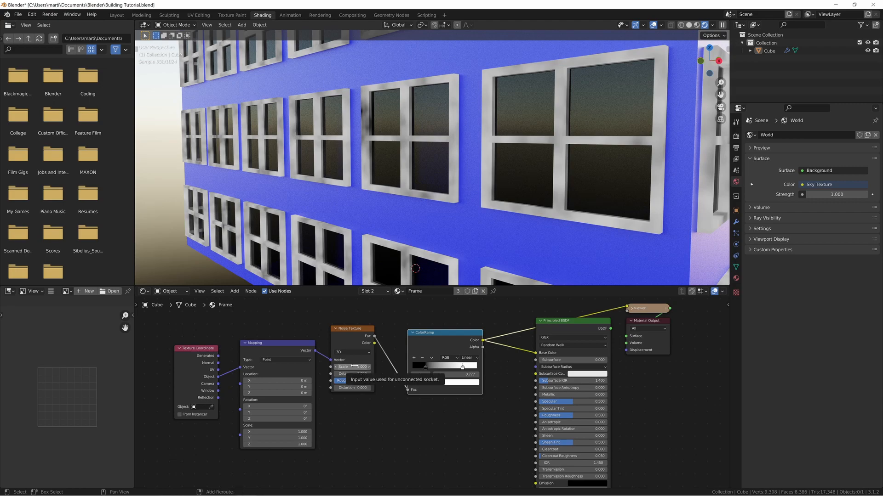
- Set the Noise Texture to scale 25, detail 2.570 and roughness 0.560, and move the ColorRamp stops to 0.286 and 0.670
{"action": "left_click_drag", "start_coordinate": [354, 367], "coordinate": [406, 367]}
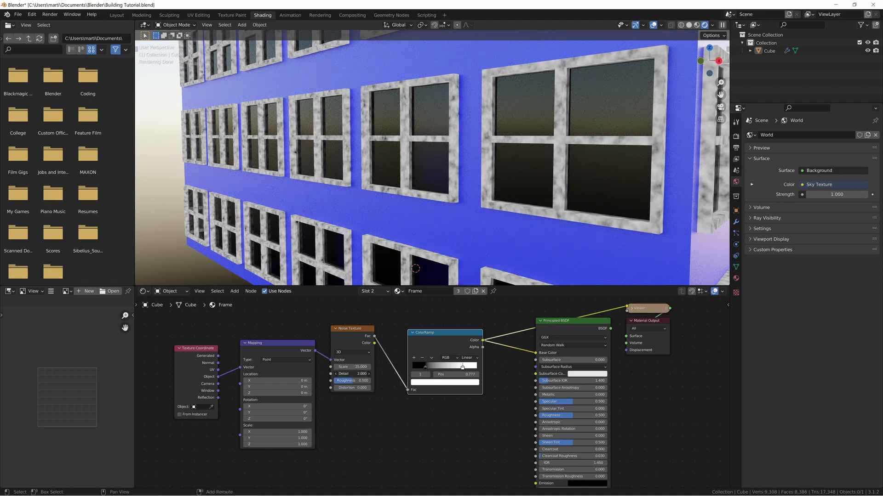
{"action": "left_click_drag", "start_coordinate": [356, 373], "coordinate": [368, 374]}
{"action": "left_click_drag", "start_coordinate": [355, 381], "coordinate": [376, 381]}
{"action": "left_click_drag", "start_coordinate": [426, 369], "coordinate": [456, 370]}
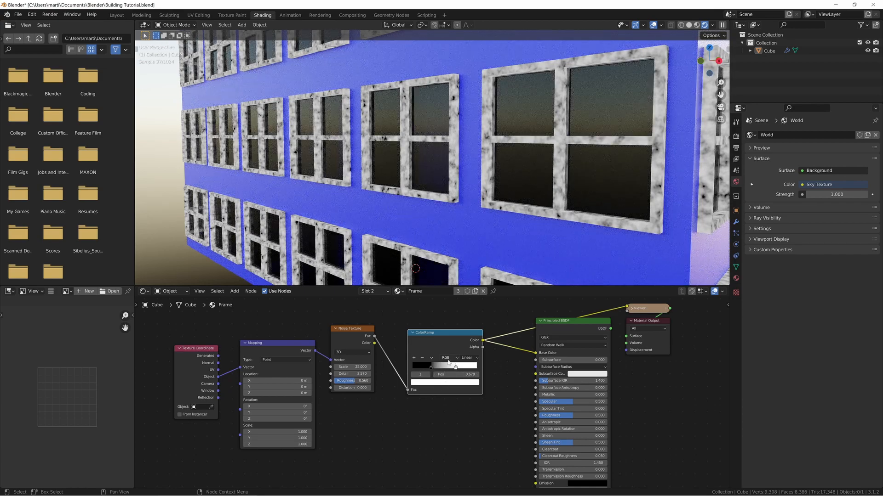
- Restore the Principled BSDF as the Frame material's output and darken the ColorRamp's white stop to a value of 0.055
{"action": "left_click", "coordinate": [576, 326], "text": "ctrl+shift"}
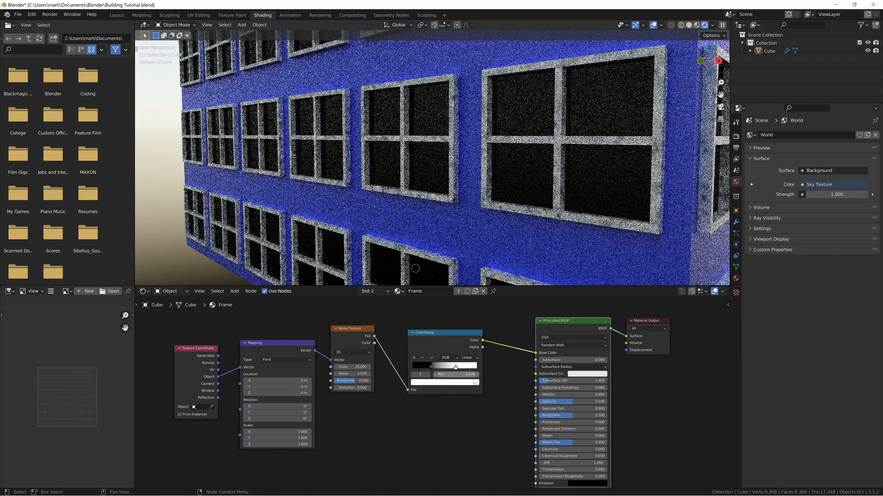
{"action": "left_click", "coordinate": [450, 383]}
{"action": "left_click_drag", "start_coordinate": [468, 304], "coordinate": [469, 336]}
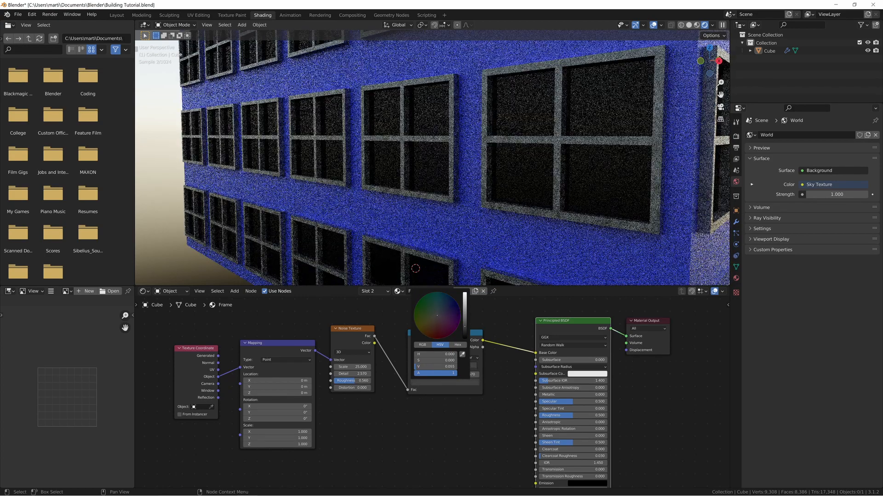
- Give the ColorRamp's black stop a value of 0.003 and a weakly saturated blue tint
{"action": "left_click", "coordinate": [431, 366]}
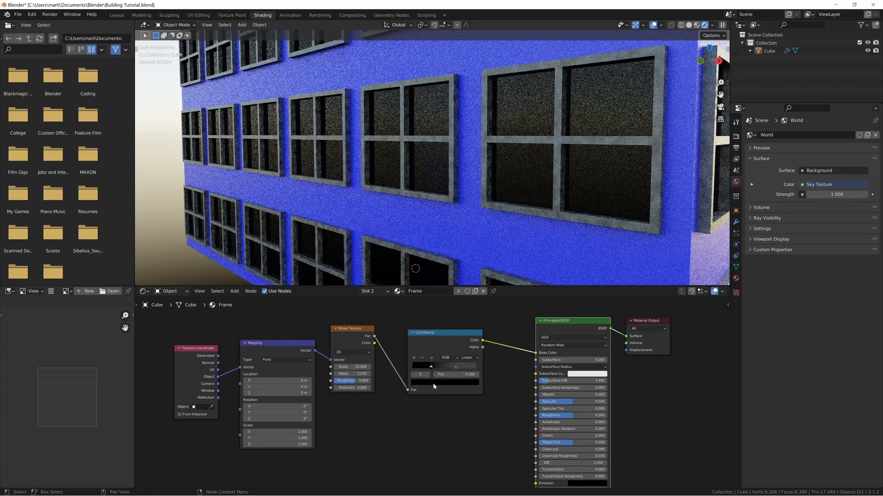
{"action": "left_click", "coordinate": [432, 382]}
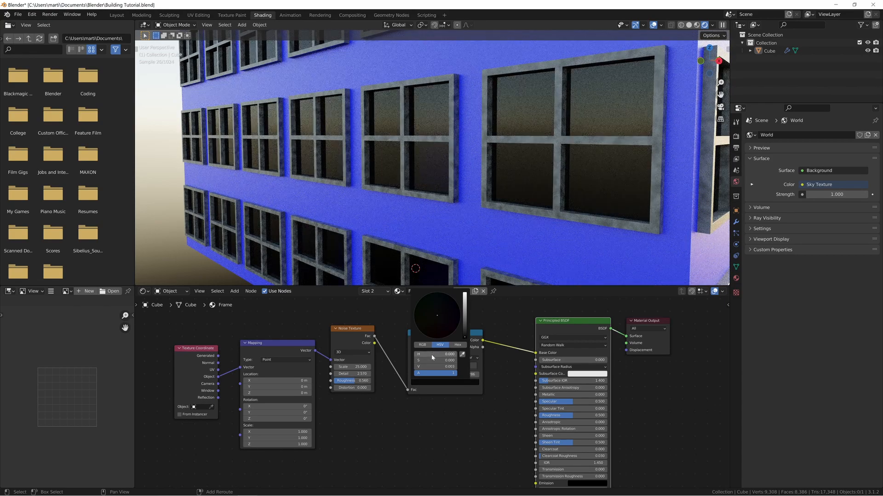
{"action": "left_click_drag", "start_coordinate": [438, 317], "coordinate": [441, 310]}
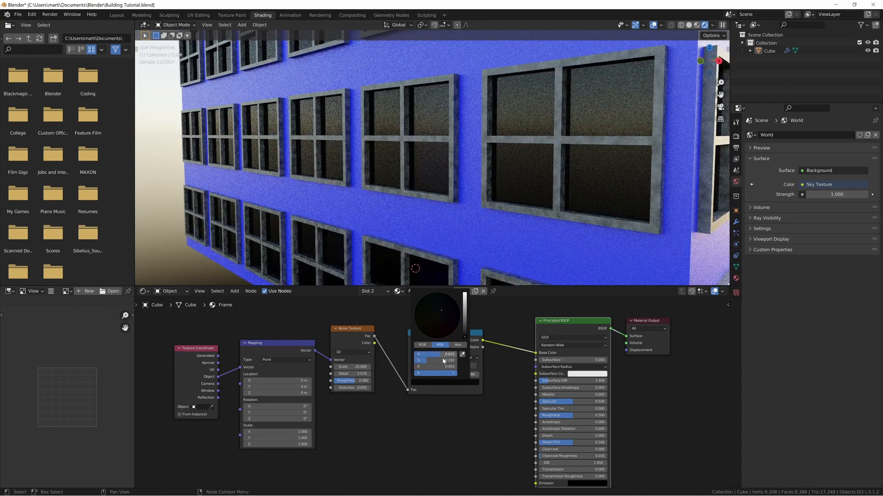
{"action": "left_click_drag", "start_coordinate": [444, 361], "coordinate": [441, 362]}
- Tint the ColorRamp's lighter stop faintly blue, with hue about 0.628 and saturation about 0.018
{"action": "left_click", "coordinate": [455, 368]}
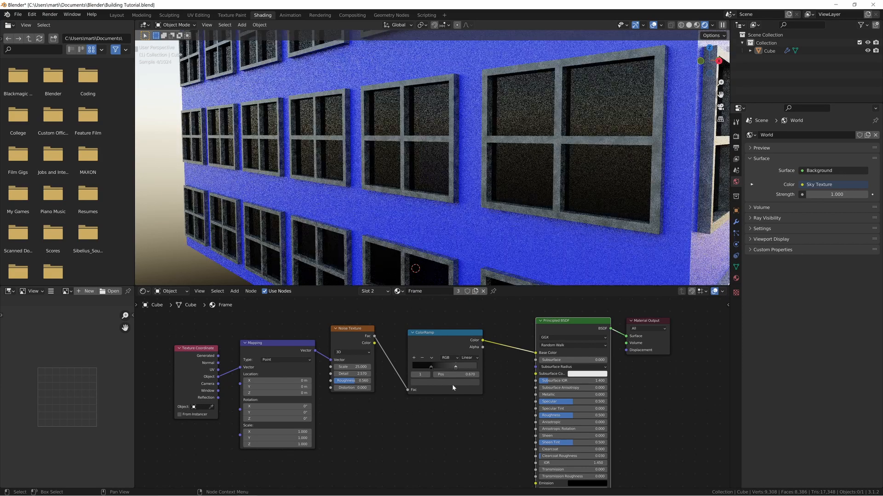
{"action": "left_click", "coordinate": [451, 383]}
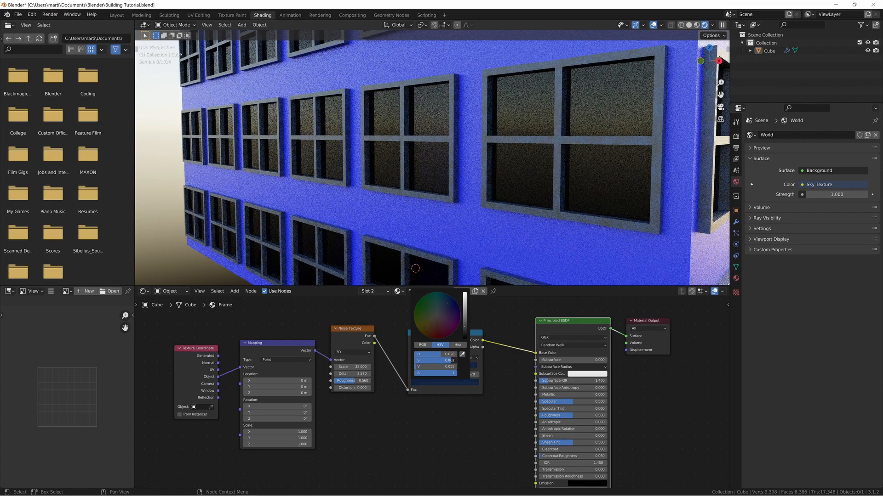
{"action": "left_click_drag", "start_coordinate": [451, 361], "coordinate": [416, 361]}
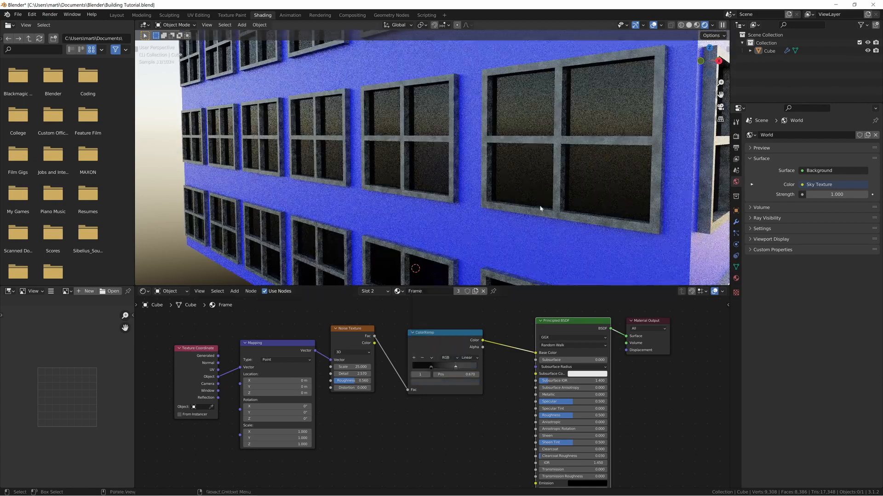
- Spread the ColorRamp stops, moving the dark one to 0.260 and the lighter one to 0.725
{"action": "scroll", "coordinate": [583, 217], "scroll_direction": "down", "scroll_amount": 6}
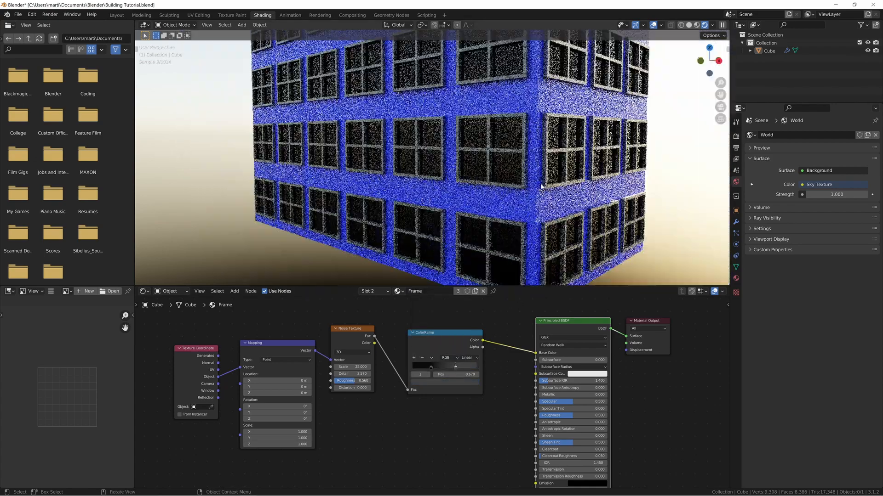
{"action": "scroll", "coordinate": [497, 198], "scroll_direction": "up", "scroll_amount": 2}
{"action": "middle_click_drag", "start_coordinate": [497, 197], "coordinate": [502, 198]}
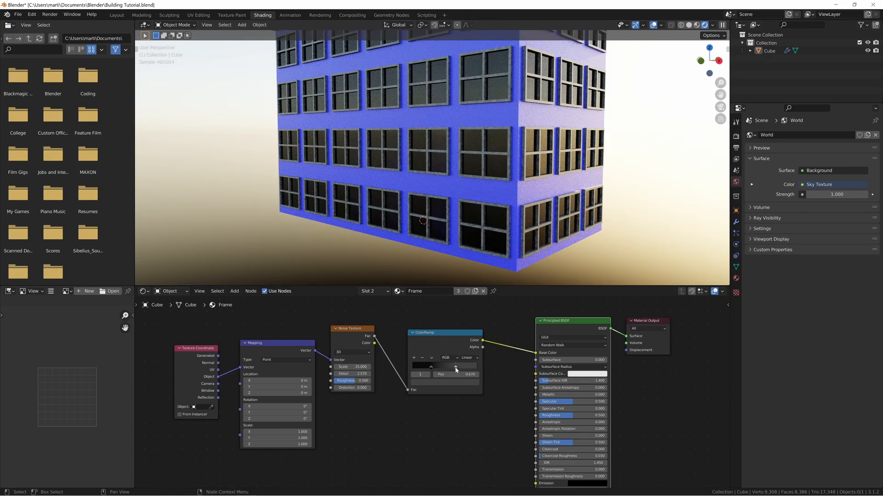
{"action": "left_click_drag", "start_coordinate": [456, 370], "coordinate": [429, 369]}
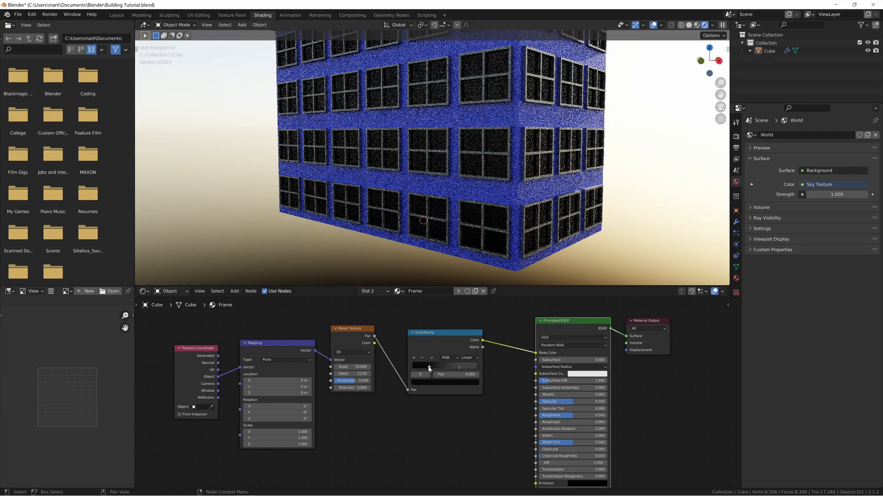
- Slightly lower the brightness of the ColorRamp's lighter stop to darken the window frames
{"action": "left_click", "coordinate": [459, 368]}
{"action": "left_click", "coordinate": [456, 381]}
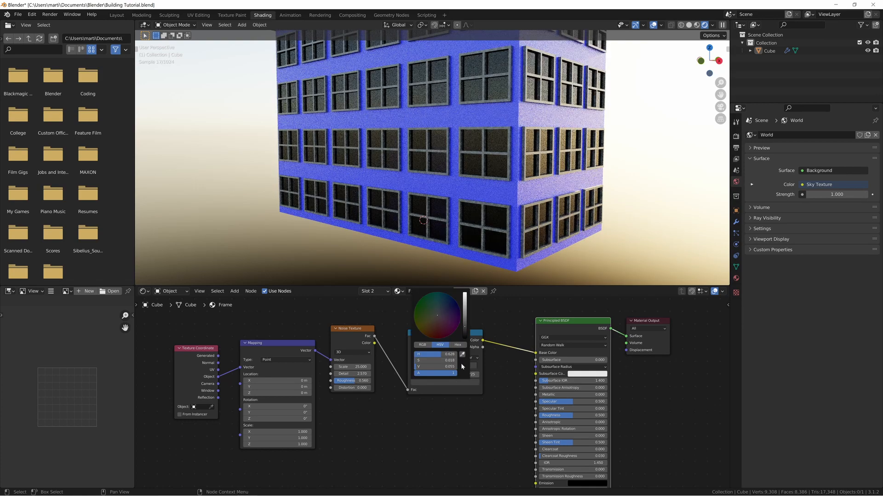
{"action": "left_click_drag", "start_coordinate": [464, 330], "coordinate": [464, 331], "text": "shift"}
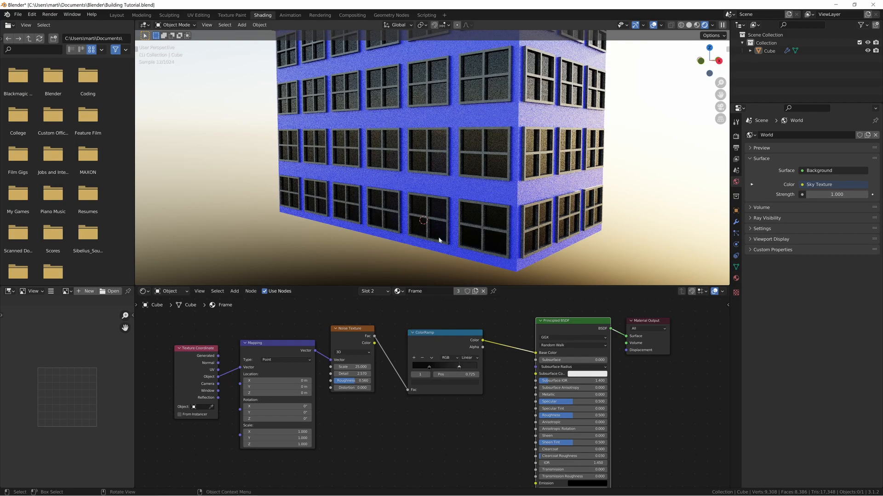
- Duplicate the ColorRamp node below the original and feed the Noise Texture's Fac output into the copy's Fac input
{"action": "scroll", "coordinate": [445, 140], "scroll_direction": "up", "scroll_amount": 8}
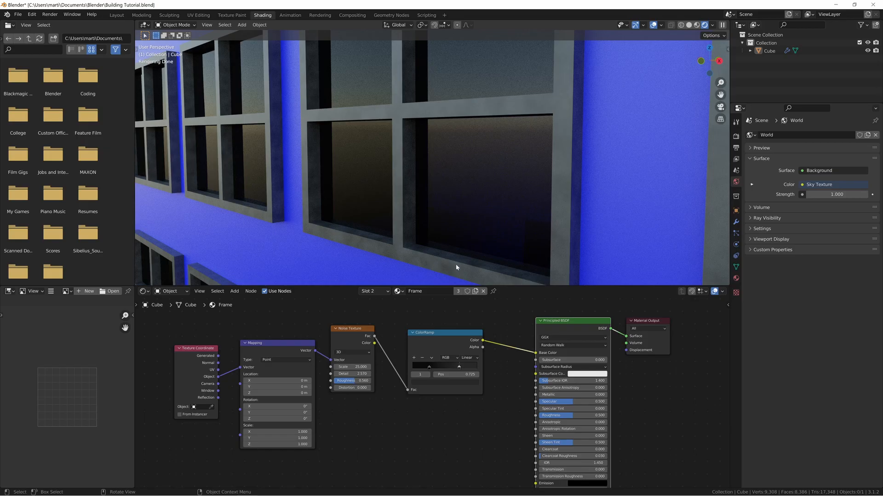
{"action": "scroll", "coordinate": [453, 225], "scroll_direction": "down", "scroll_amount": 8}
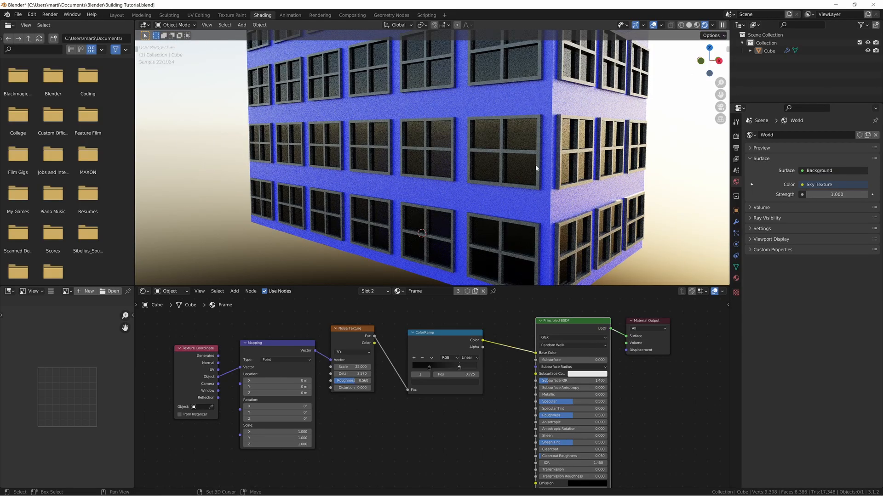
{"action": "middle_click_drag", "start_coordinate": [413, 408], "coordinate": [390, 404]}
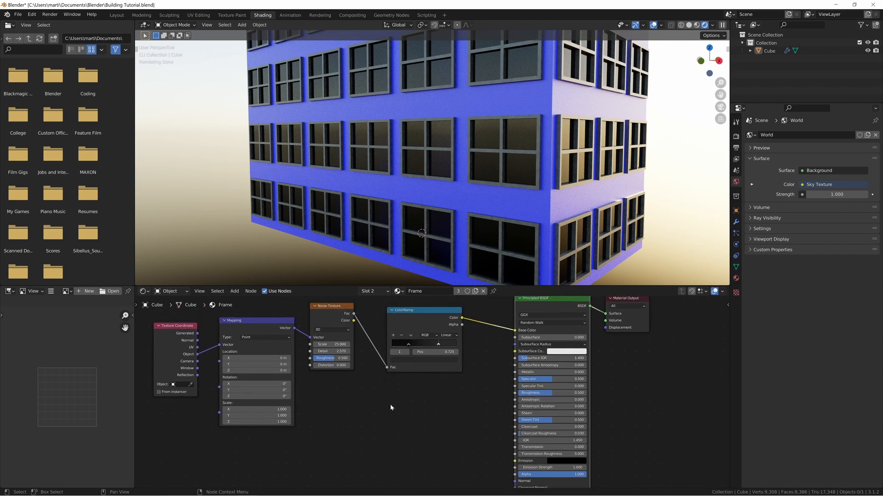
{"action": "left_click", "coordinate": [430, 322]}
{"action": "key", "text": "shift+d"}
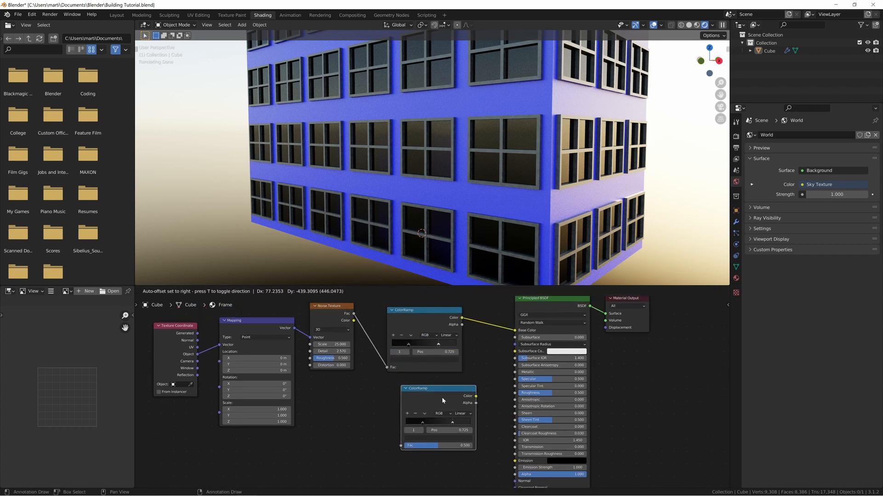
{"action": "left_click", "coordinate": [442, 399]}
{"action": "left_click_drag", "start_coordinate": [348, 320], "coordinate": [401, 445]}
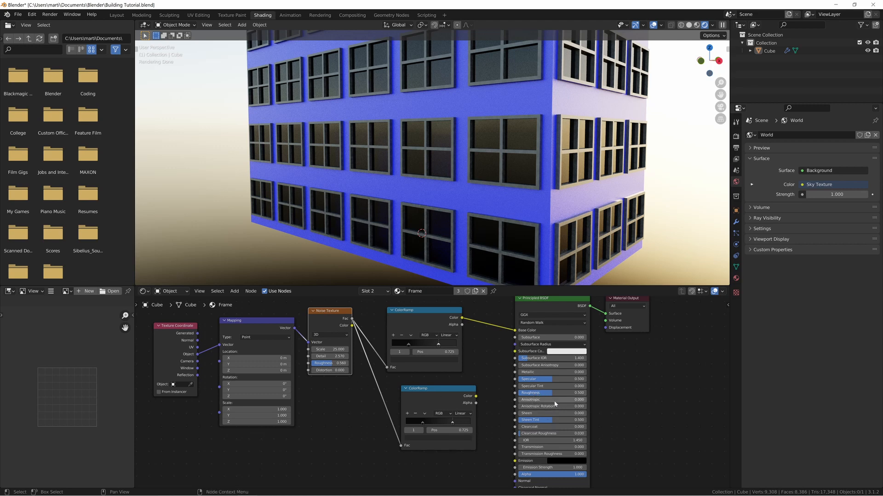
- Raise the Principled BSDF's roughness to 0.575 and 0.661 and sketch annotation strokes over the building's windows
{"action": "mouse_move", "coordinate": [552, 393]}
{"action": "left_mouse_down"}
{"action": "mouse_move", "coordinate": [572, 393]}
{"action": "mouse_move", "coordinate": [557, 393]}
{"action": "left_mouse_up"}
{"action": "key", "text": "shift+space"}
{"action": "key", "text": "d"}
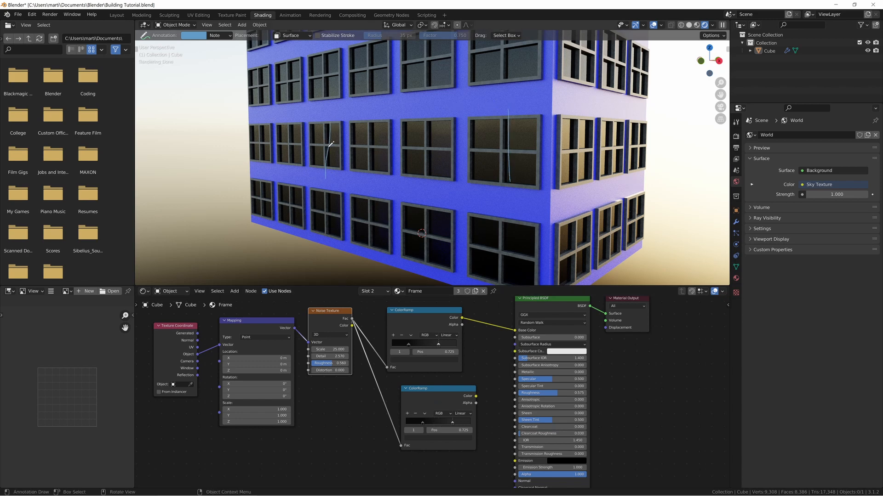
{"action": "left_click_drag", "start_coordinate": [330, 144], "coordinate": [506, 141]}
{"action": "mouse_move", "coordinate": [554, 393]}
{"action": "left_mouse_down"}
{"action": "mouse_move", "coordinate": [580, 393]}
{"action": "mouse_move", "coordinate": [560, 394]}
{"action": "left_mouse_up"}
{"action": "mouse_move", "coordinate": [412, 134]}
{"action": "left_mouse_down"}
{"action": "mouse_move", "coordinate": [408, 148]}
{"action": "mouse_move", "coordinate": [418, 110]}
{"action": "mouse_move", "coordinate": [414, 164]}
{"action": "left_mouse_up"}
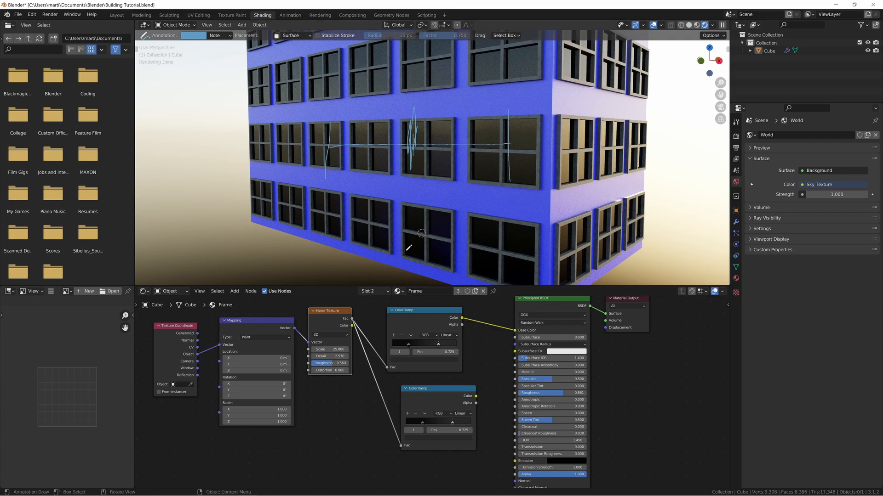
- Undo the annotation strokes and the last roughness change, and set the Principled BSDF's roughness to 0.827
{"action": "key", "text": "ctrl+z"}
{"action": "key", "text": "ctrl+z"}
{"action": "key", "text": "ctrl+z"}
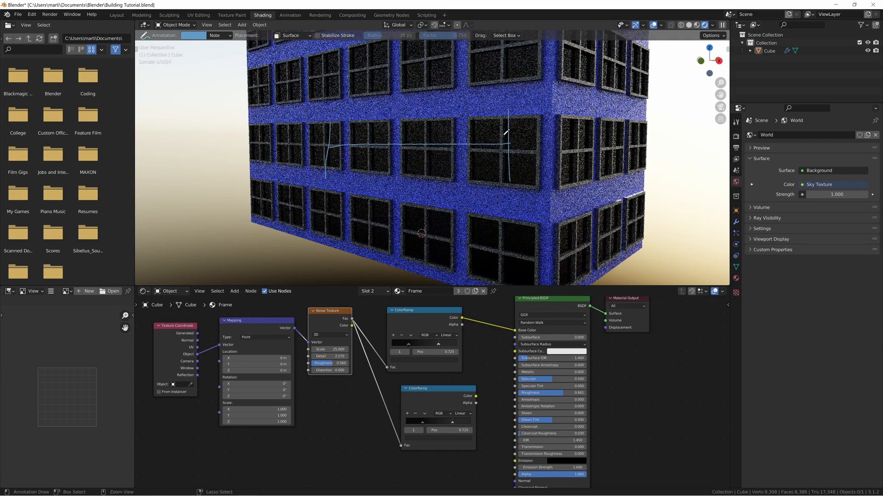
{"action": "key", "text": "ctrl+z"}
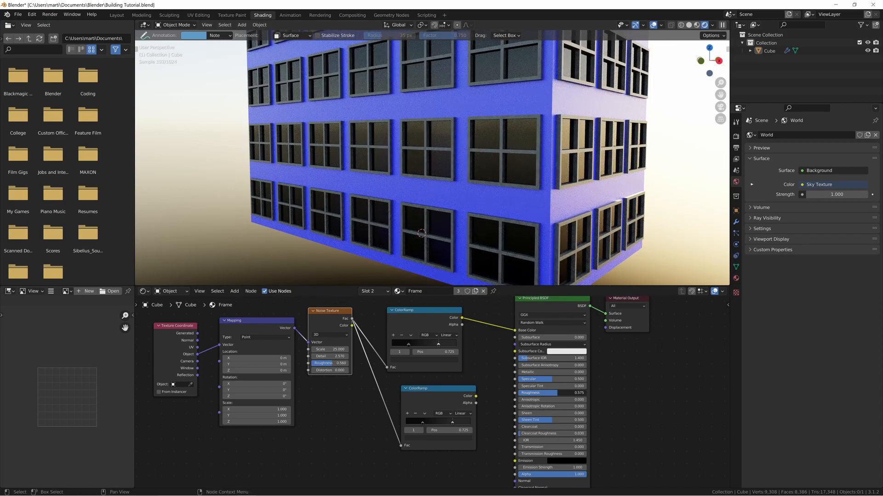
{"action": "left_click_drag", "start_coordinate": [559, 393], "coordinate": [574, 394]}
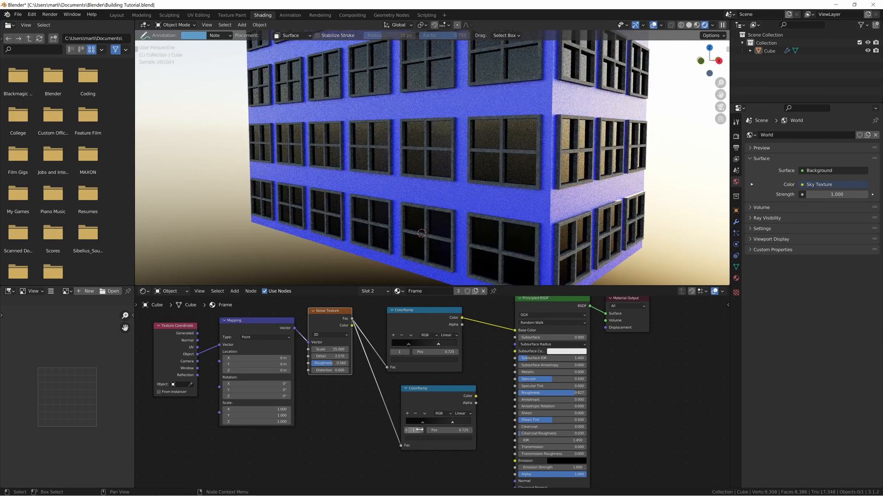
- Set the saturation of the duplicated ColorRamp's dark stop to 0
{"action": "left_click", "coordinate": [423, 423]}
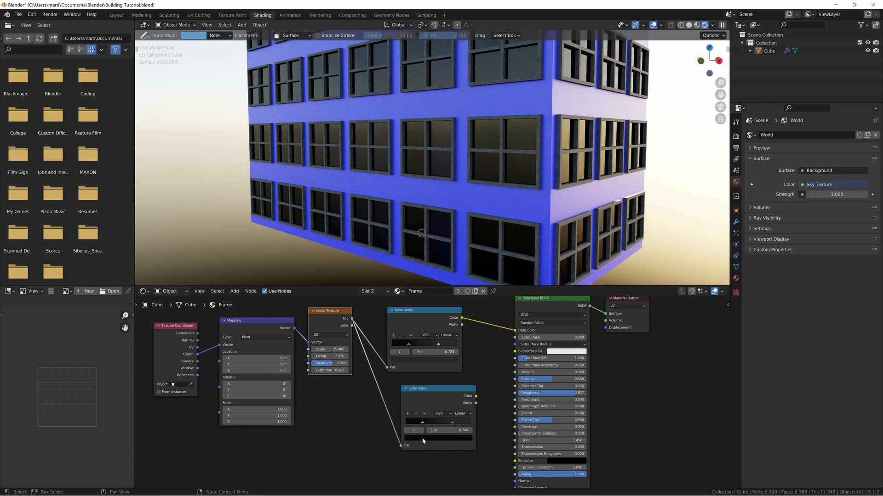
{"action": "left_click", "coordinate": [422, 439]}
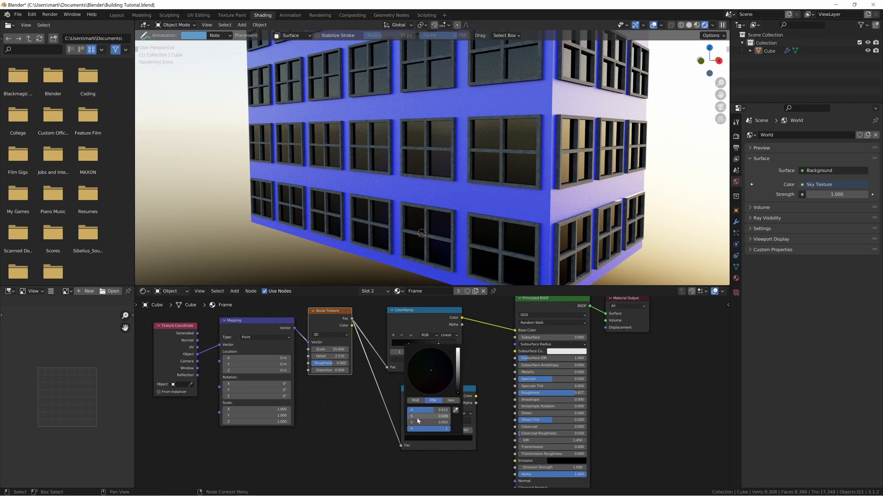
{"action": "left_click_drag", "start_coordinate": [416, 417], "coordinate": [406, 416]}
- Give the duplicated ColorRamp's stop at 0.725 a saturation of 0 and a value of 0.9
{"action": "left_click", "coordinate": [453, 422]}
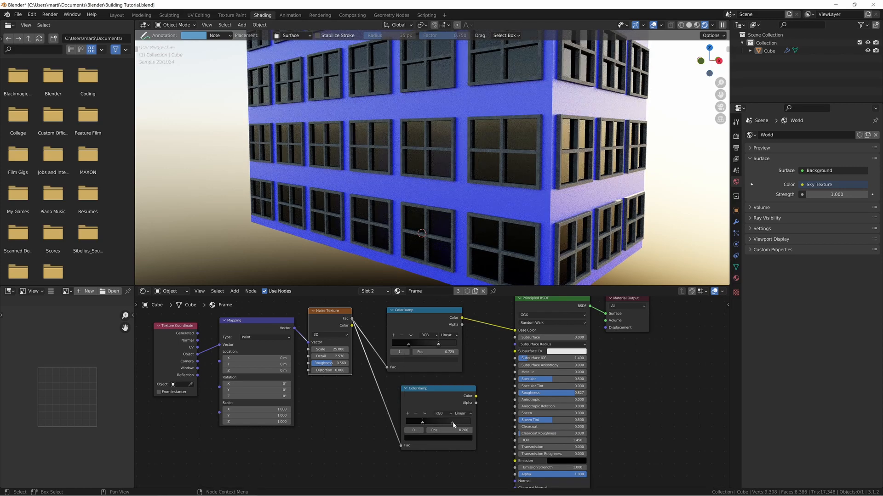
{"action": "left_click", "coordinate": [450, 439]}
{"action": "left_click_drag", "start_coordinate": [446, 417], "coordinate": [407, 417]}
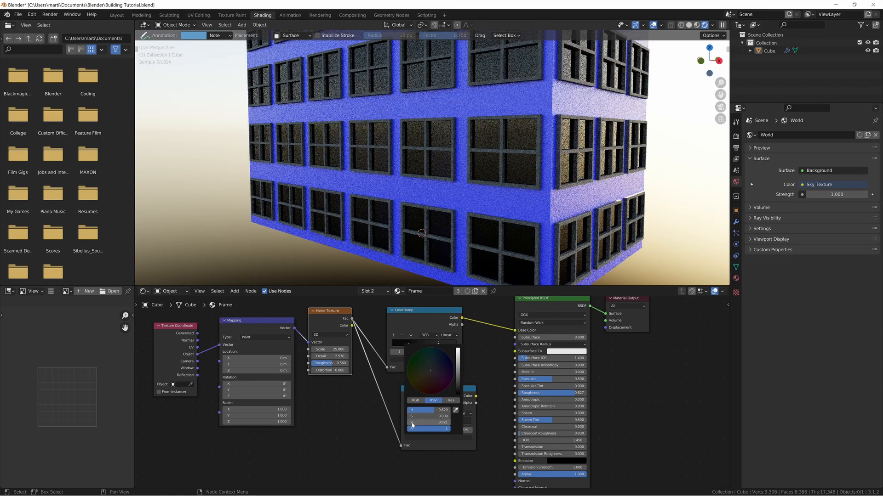
{"action": "left_click", "coordinate": [439, 440]}
{"action": "left_click", "coordinate": [430, 422]}
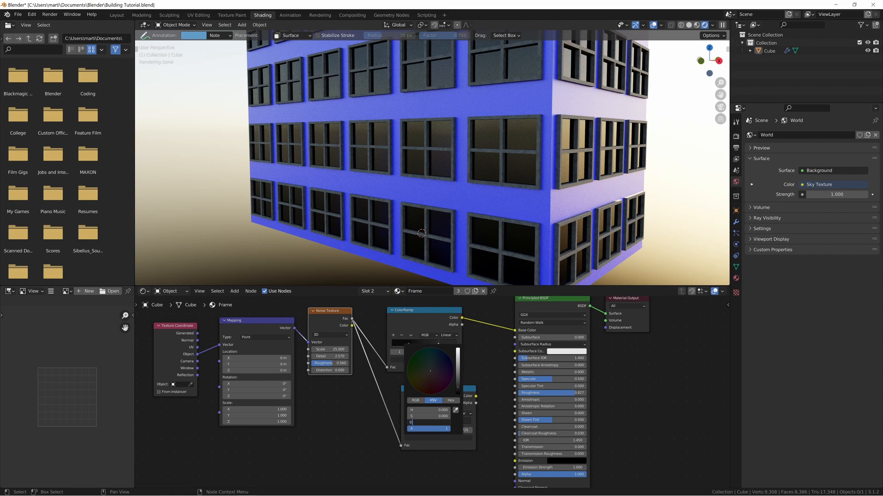
{"action": "type", "text": "0.9"}
{"action": "key", "text": "Return"}
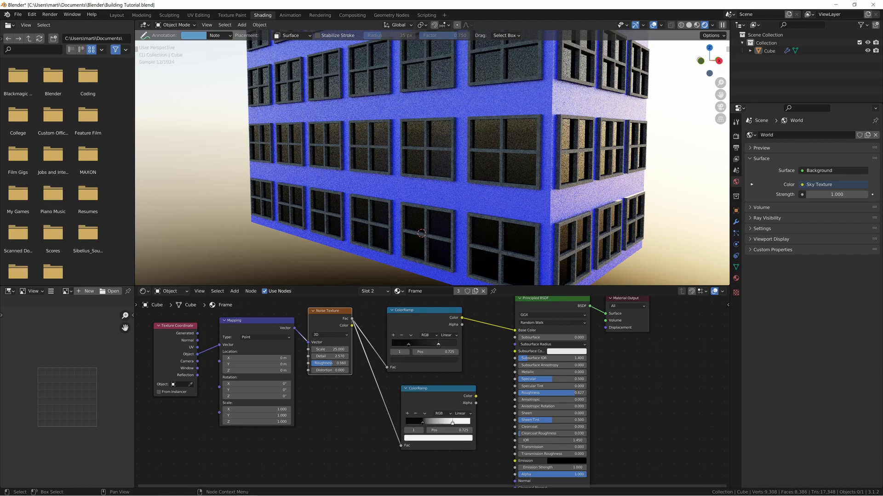
- Set the value of the duplicated ColorRamp's stop at 0.260 to 0.8 and connect its Color output to the Principled BSDF's Roughness
{"action": "left_click", "coordinate": [421, 423]}
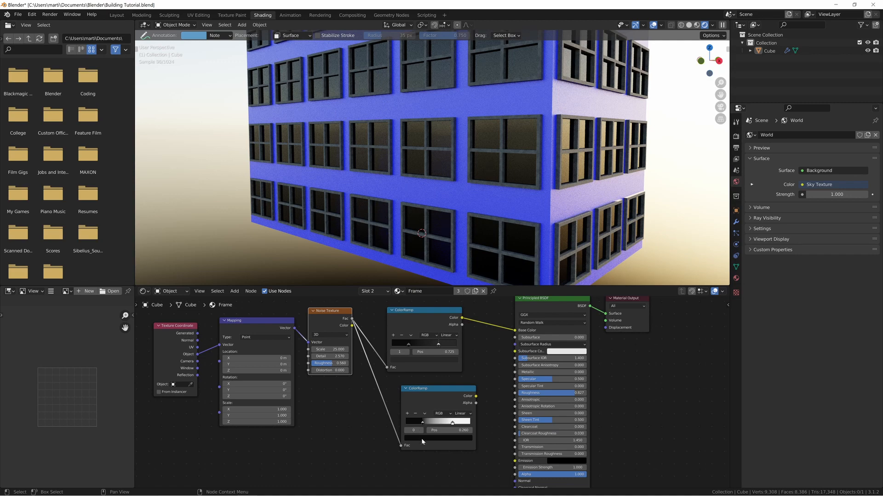
{"action": "left_click", "coordinate": [421, 438]}
{"action": "left_click", "coordinate": [429, 423]}
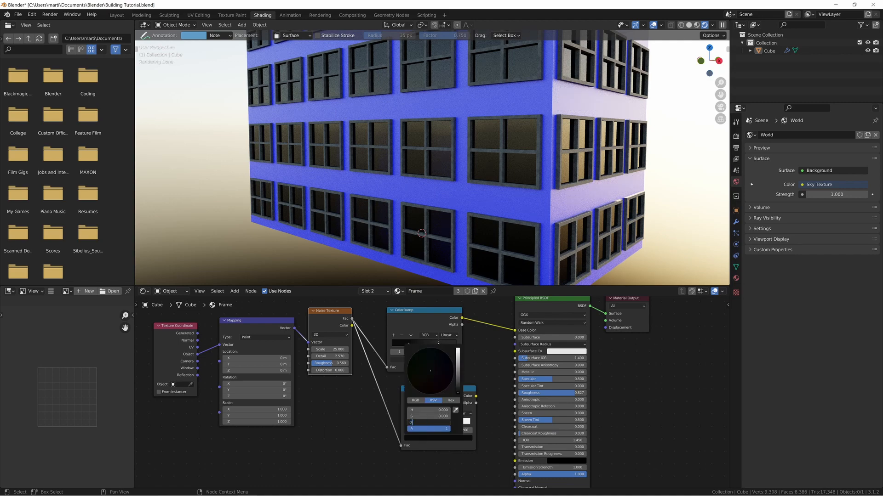
{"action": "type", "text": "0.8"}
{"action": "key", "text": "Return"}
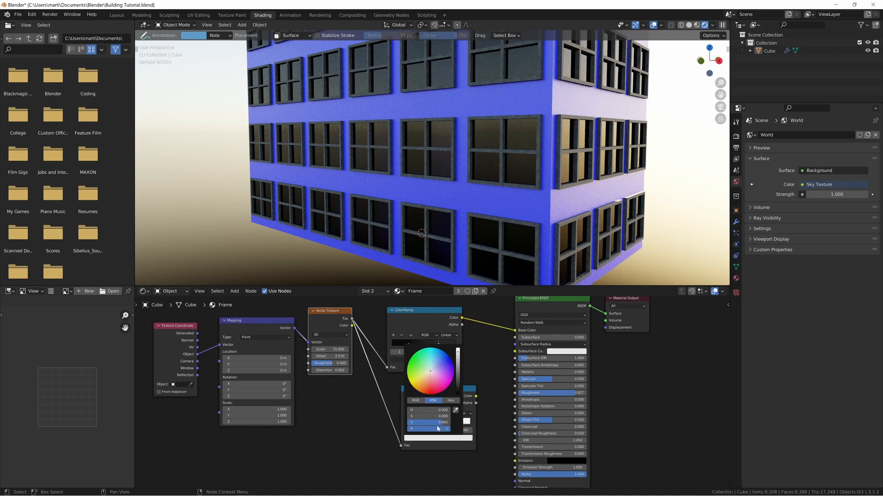
{"action": "left_click_drag", "start_coordinate": [476, 398], "coordinate": [515, 393]}
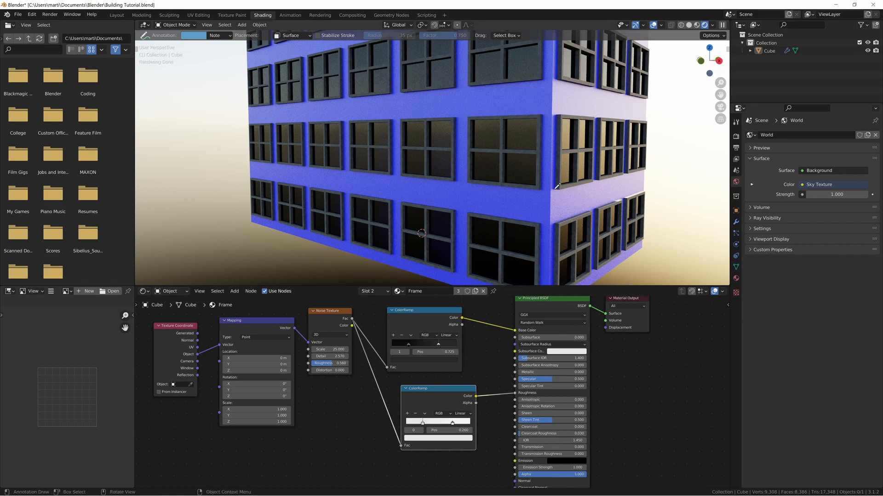
- Switch the shader editor to the Brick material in the cube's third material slot
{"action": "scroll", "coordinate": [556, 185], "scroll_direction": "down", "scroll_amount": 5}
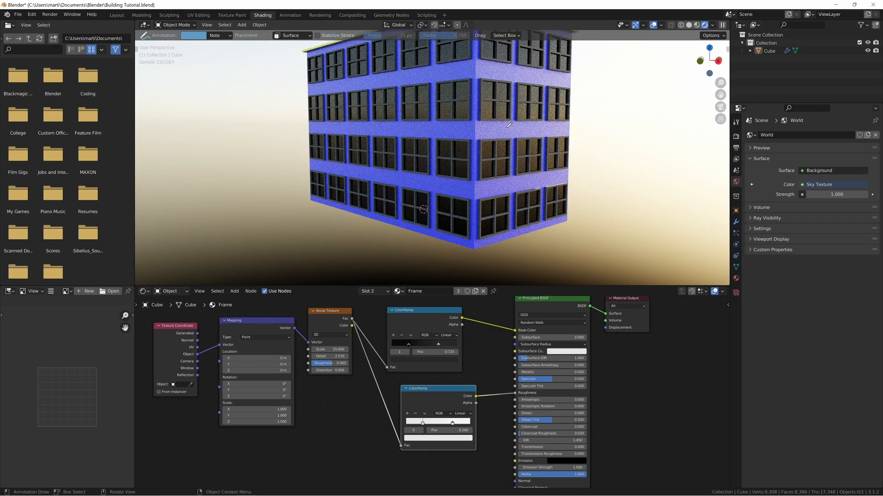
{"action": "left_click", "coordinate": [372, 292]}
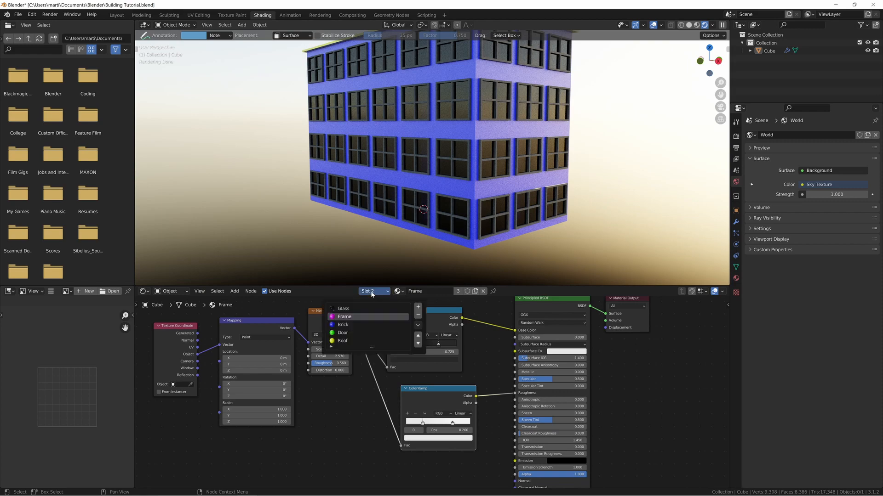
{"action": "left_click", "coordinate": [346, 325]}
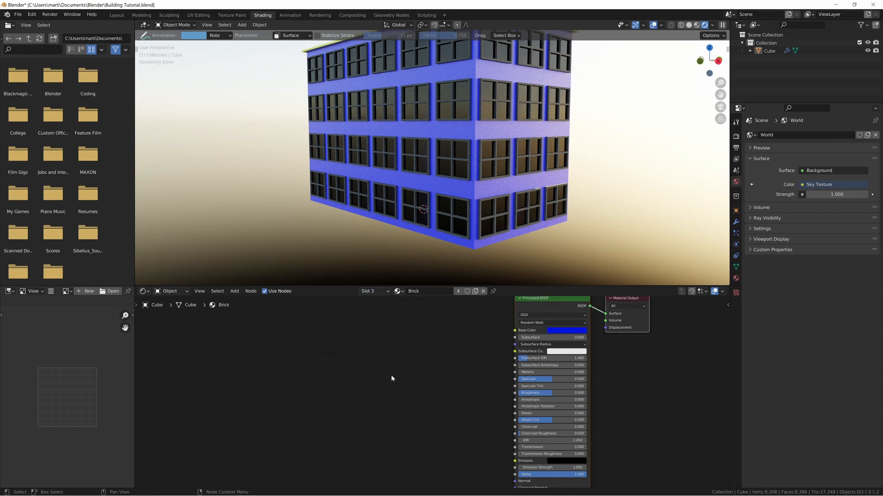
{"action": "middle_click_drag", "start_coordinate": [425, 374], "coordinate": [405, 387]}
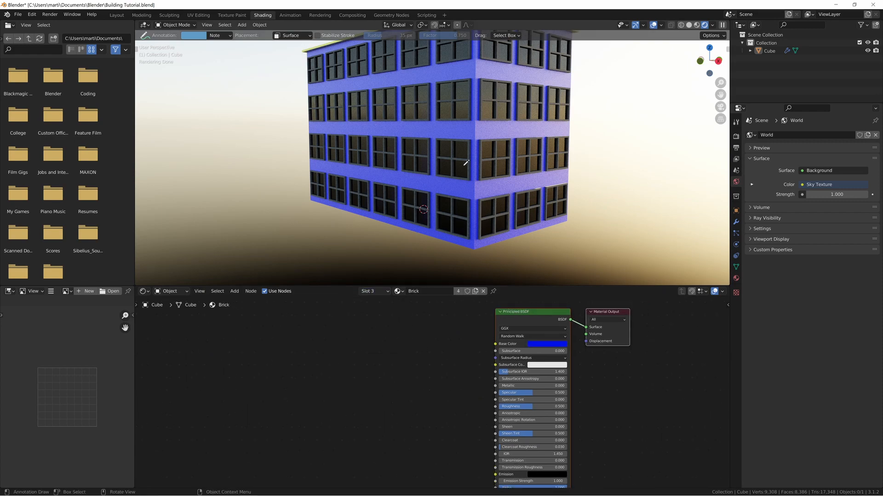
- Add a Brick Texture node to the Brick material and connect its Color output to the Principled BSDF's Base Color
{"action": "middle_click_drag", "start_coordinate": [464, 165], "coordinate": [377, 156]}
{"action": "middle_click_drag", "start_coordinate": [434, 141], "coordinate": [358, 106]}
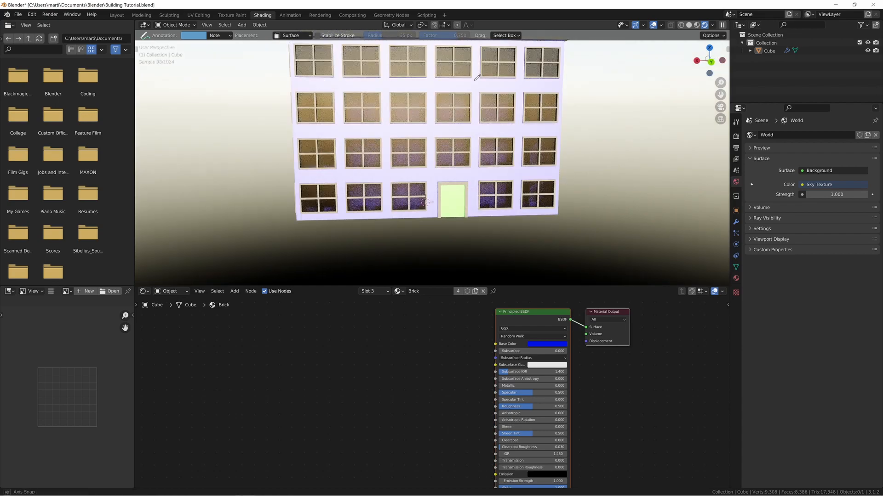
{"action": "middle_click_drag", "start_coordinate": [476, 78], "coordinate": [410, 103]}
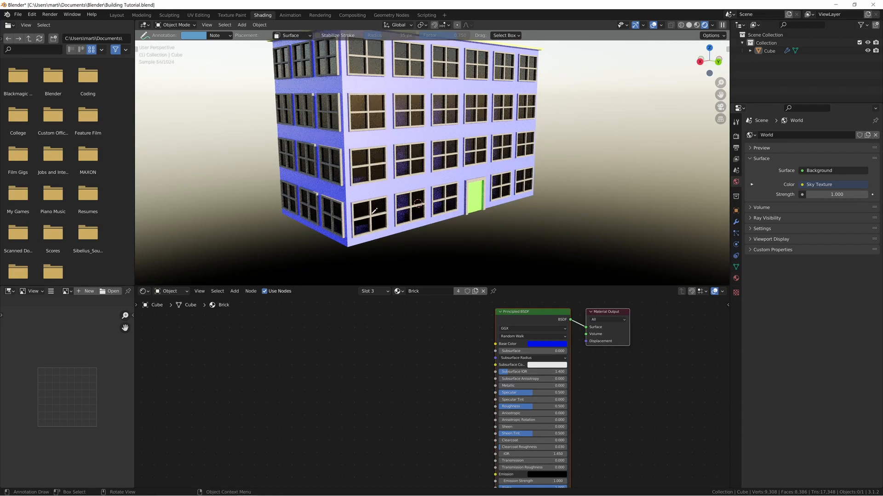
{"action": "scroll", "coordinate": [409, 169], "scroll_direction": "up", "scroll_amount": 5}
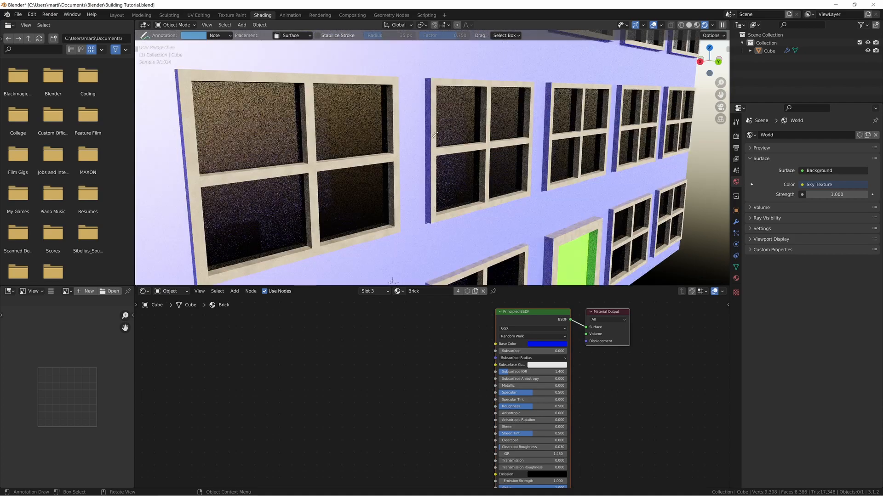
{"action": "middle_click_drag", "start_coordinate": [408, 170], "coordinate": [411, 140]}
{"action": "scroll", "coordinate": [411, 140], "scroll_direction": "down", "scroll_amount": 4}
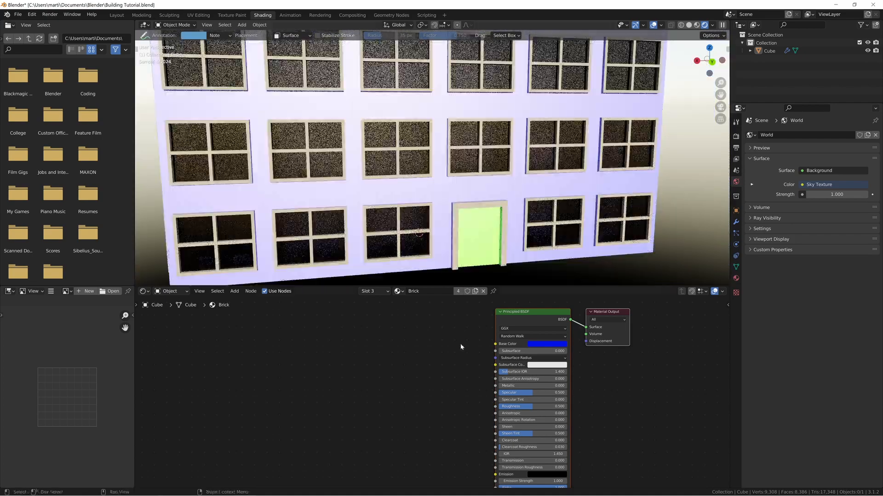
{"action": "left_click", "coordinate": [451, 353]}
{"action": "key", "text": "shift+a"}
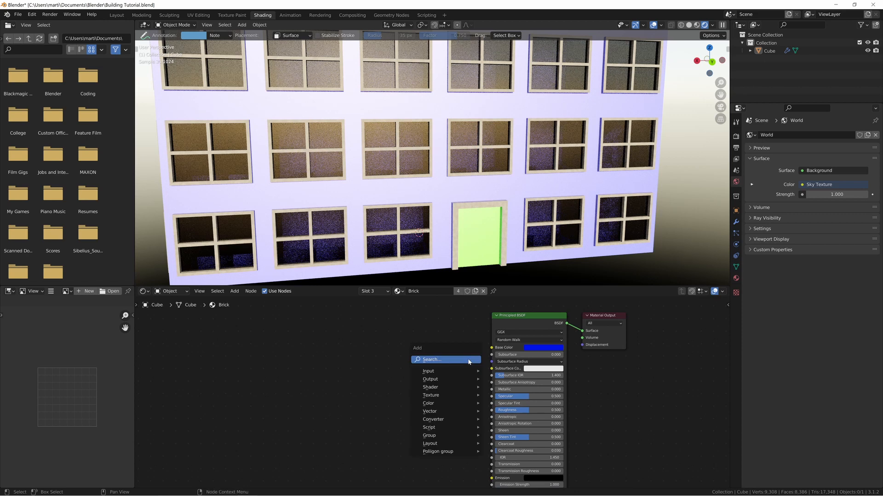
{"action": "left_click", "coordinate": [467, 360]}
{"action": "type", "text": "brick"}
{"action": "key", "text": "Return"}
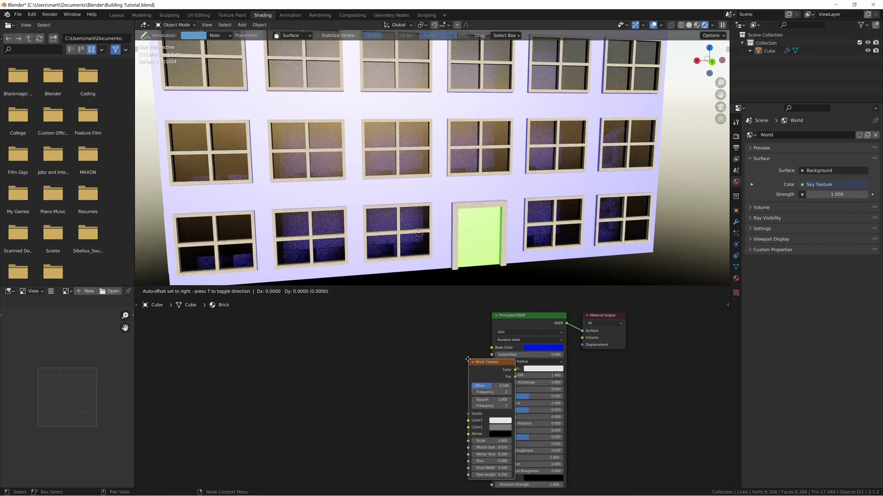
{"action": "left_click", "coordinate": [317, 332]}
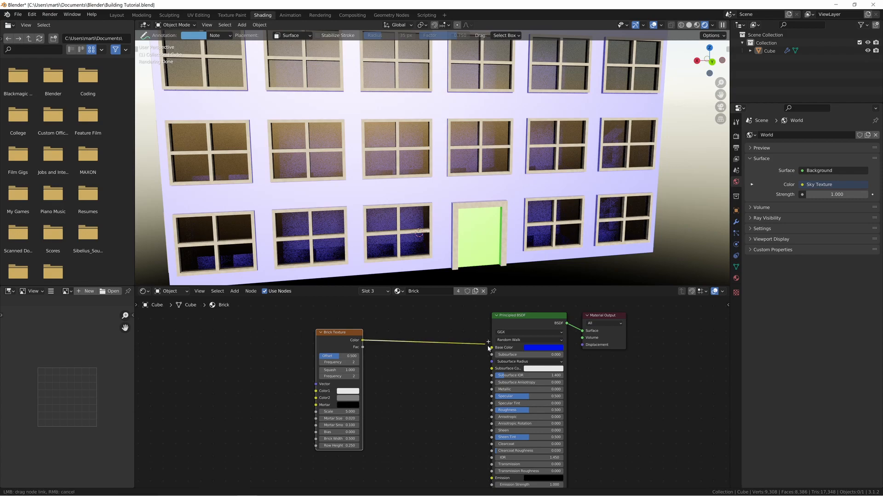
{"action": "left_click_drag", "start_coordinate": [488, 348], "coordinate": [491, 347]}
- Inspect how the brick pattern is projected on the building's front, side walls and underside
{"action": "scroll", "coordinate": [506, 148], "scroll_direction": "down", "scroll_amount": 2}
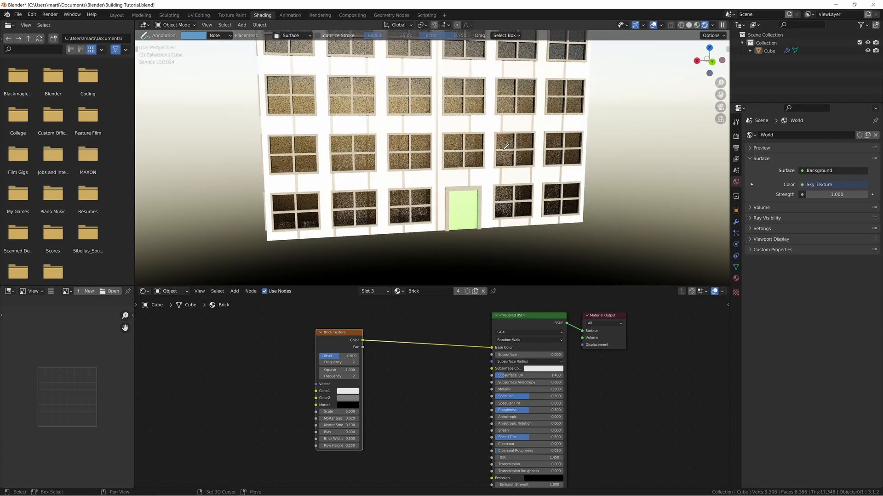
{"action": "scroll", "coordinate": [506, 147], "scroll_direction": "down", "scroll_amount": 1}
{"action": "middle_click_drag", "start_coordinate": [506, 147], "coordinate": [434, 207]}
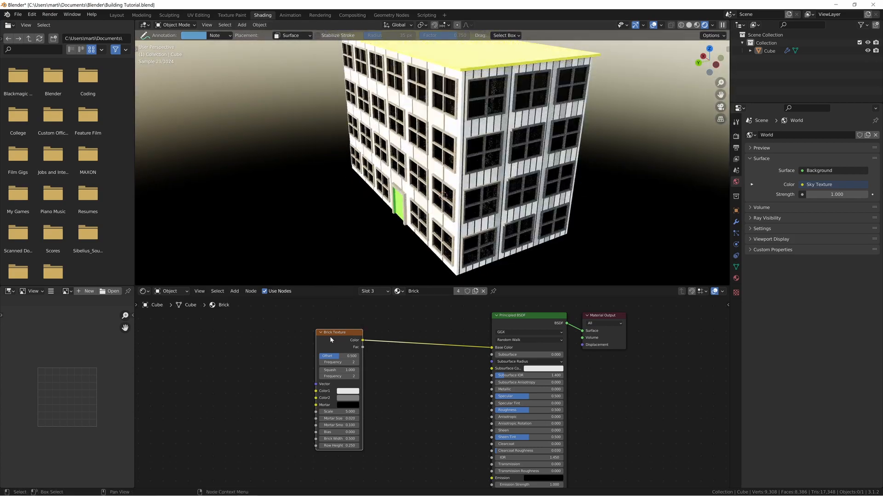
{"action": "middle_click_drag", "start_coordinate": [428, 216], "coordinate": [446, 214]}
{"action": "middle_click_drag", "start_coordinate": [447, 121], "coordinate": [493, 129]}
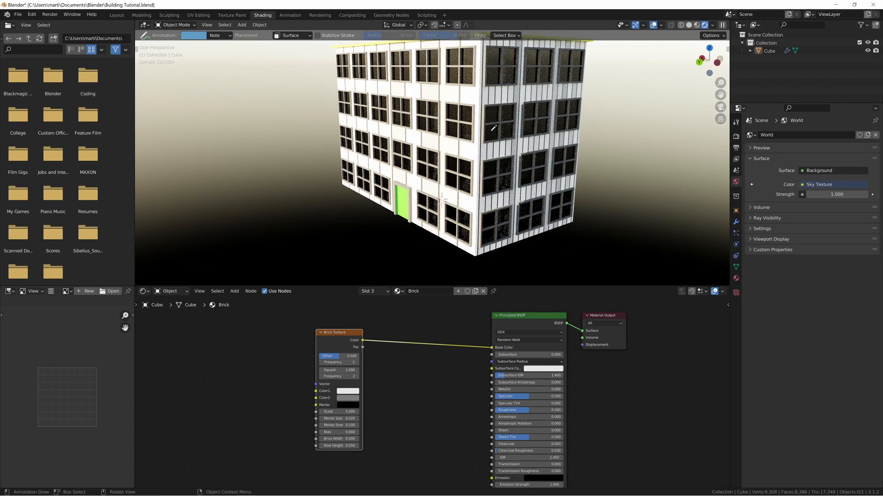
{"action": "middle_click_drag", "start_coordinate": [506, 202], "coordinate": [420, 56]}
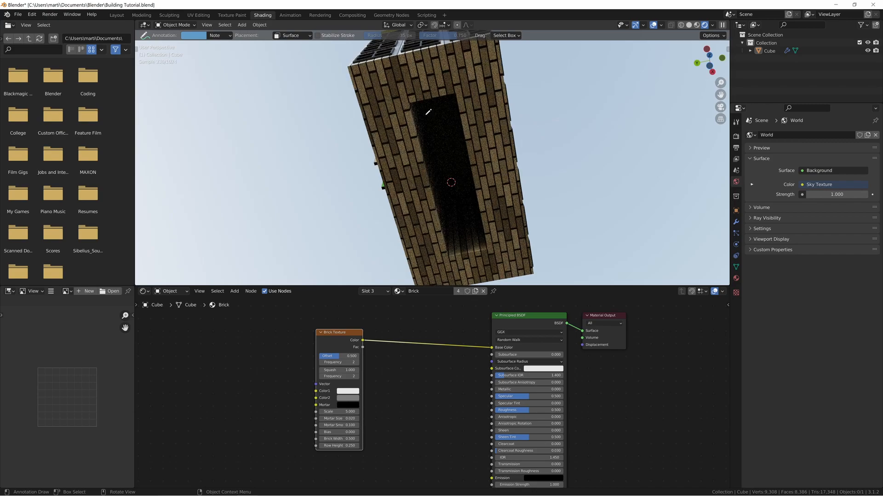
- Add Texture Coordinate and Mapping nodes ahead of the Brick Texture and feed the Object coordinates into the Mapping node's Vector
{"action": "middle_click_drag", "start_coordinate": [407, 120], "coordinate": [405, 239]}
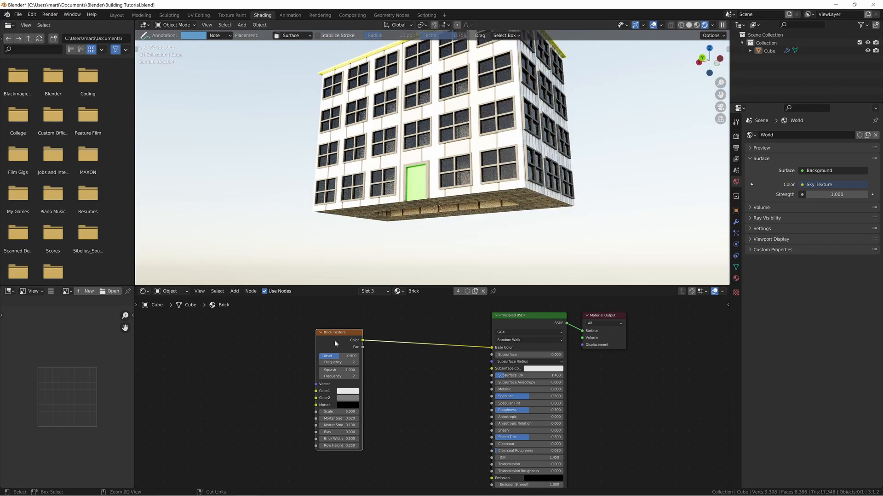
{"action": "key", "text": "ctrl+t"}
{"action": "middle_click_drag", "start_coordinate": [241, 399], "coordinate": [292, 390]}
{"action": "left_click_drag", "start_coordinate": [281, 406], "coordinate": [303, 397]}
{"action": "scroll", "coordinate": [303, 405], "scroll_direction": "up", "scroll_amount": 2}
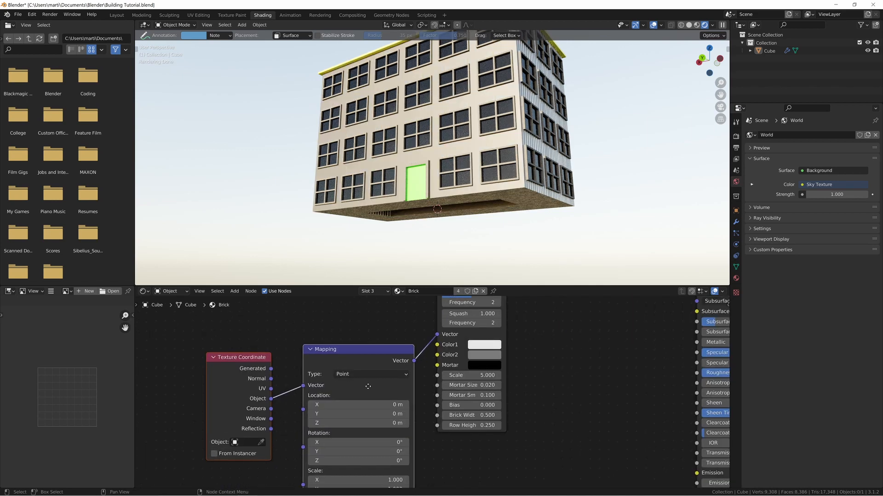
{"action": "middle_click_drag", "start_coordinate": [354, 387], "coordinate": [405, 363]}
{"action": "scroll", "coordinate": [404, 363], "scroll_direction": "up", "scroll_amount": 2}
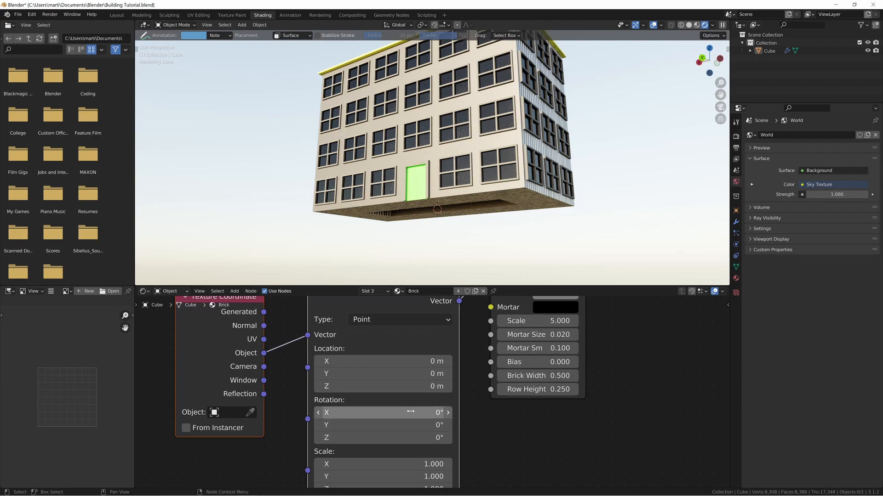
- Set the Mapping node's X rotation to 90° and check the brick pattern on the front and side walls
{"action": "middle_click_drag", "start_coordinate": [501, 198], "coordinate": [469, 285]}
{"action": "middle_click_drag", "start_coordinate": [399, 421], "coordinate": [389, 395]}
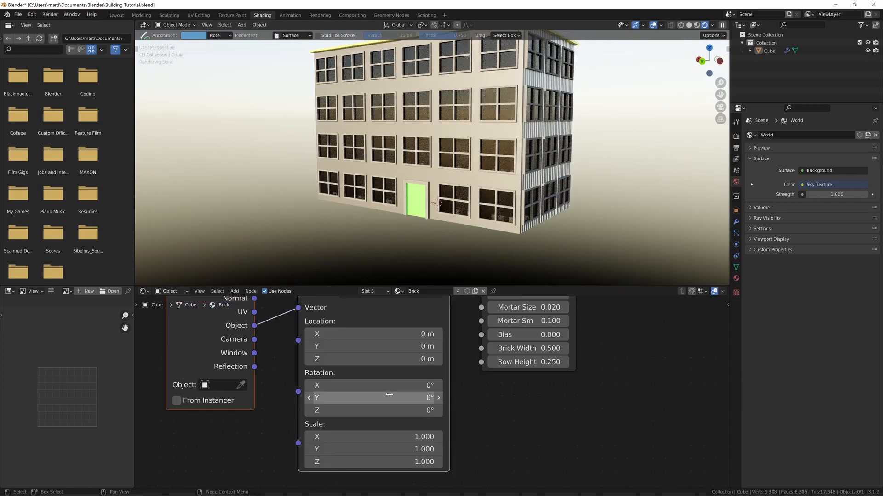
{"action": "left_click", "coordinate": [390, 389]}
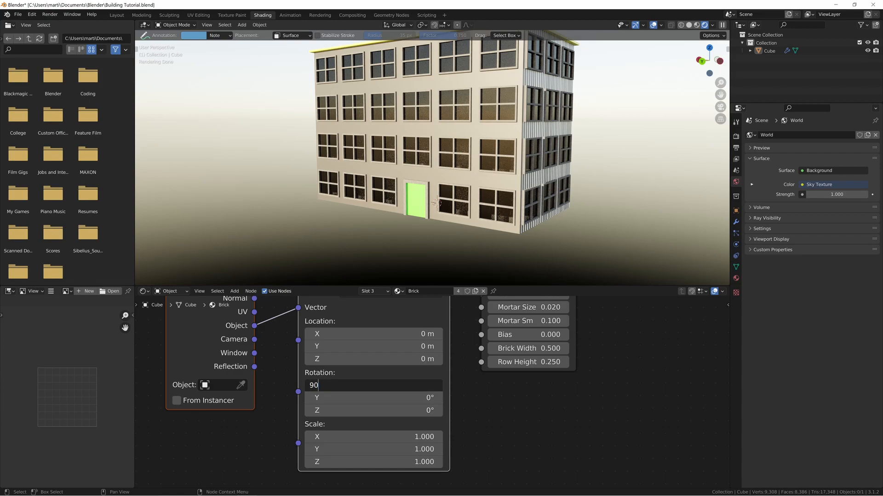
{"action": "type", "text": "90"}
{"action": "key", "text": "Return"}
{"action": "scroll", "coordinate": [499, 123], "scroll_direction": "up", "scroll_amount": 3}
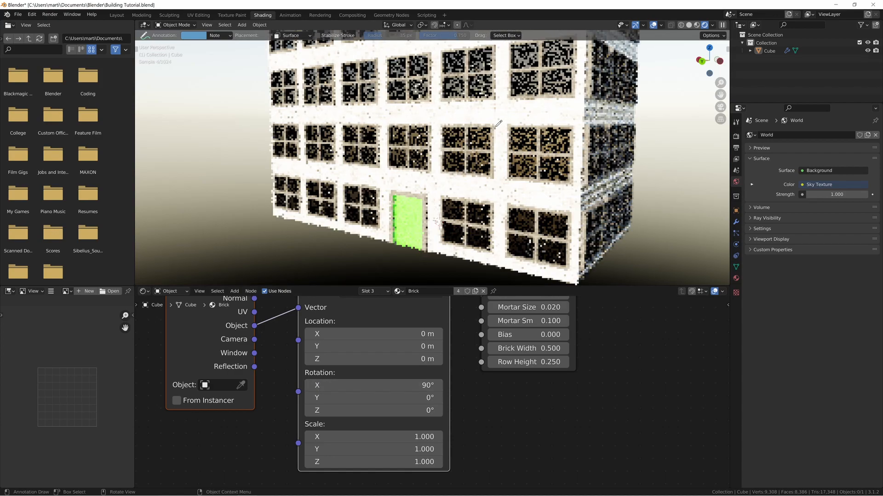
{"action": "scroll", "coordinate": [499, 123], "scroll_direction": "up", "scroll_amount": 1}
{"action": "middle_click_drag", "start_coordinate": [473, 106], "coordinate": [382, 100]}
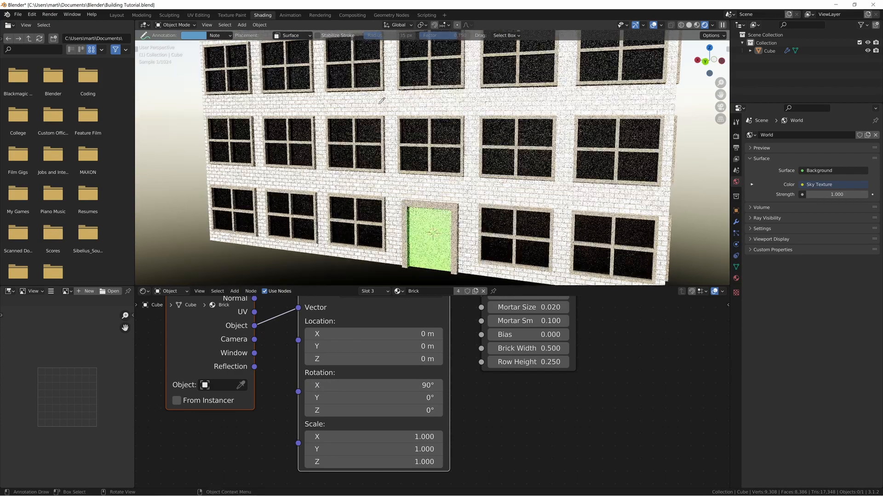
{"action": "middle_click_drag", "start_coordinate": [500, 95], "coordinate": [619, 113]}
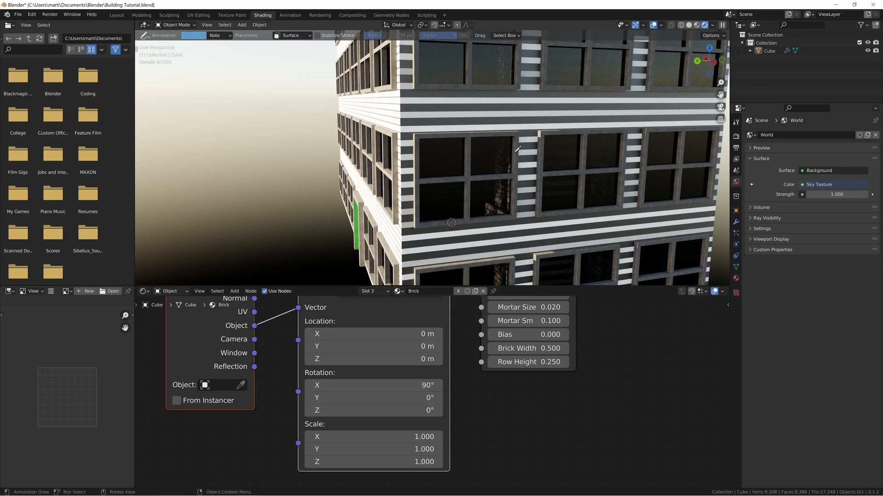
- Compare the side wall's pattern by resetting the Mapping node's X rotation to 0° and returning it to 90°
{"action": "scroll", "coordinate": [517, 150], "scroll_direction": "down", "scroll_amount": 4}
{"action": "middle_click_drag", "start_coordinate": [478, 184], "coordinate": [490, 191]}
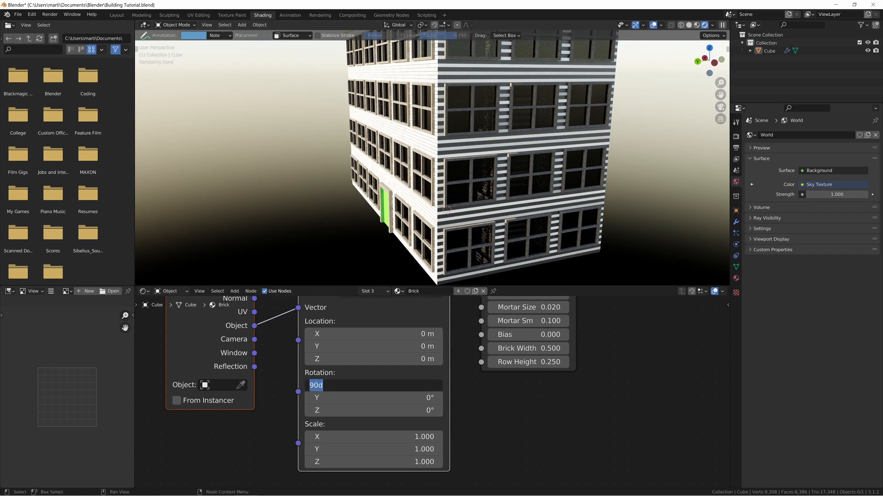
{"action": "type", "text": "0"}
{"action": "key", "text": "Return"}
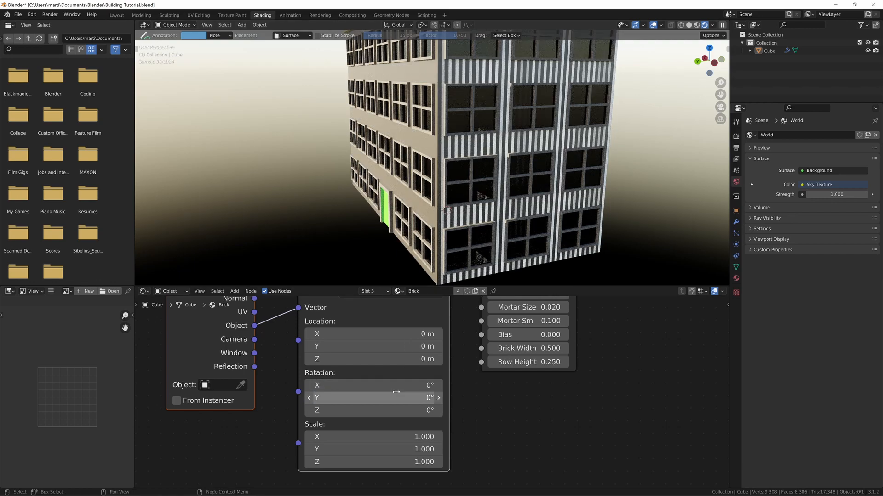
{"action": "left_click", "coordinate": [367, 385]}
{"action": "type", "text": "90"}
{"action": "key", "text": "Return"}
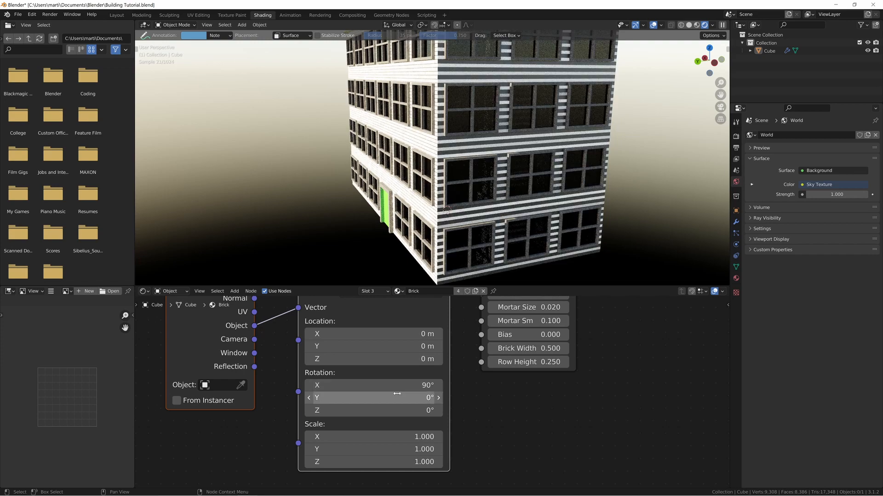
- Set the Mapping node's Y rotation to 45° for the bricks on the side wall
{"action": "left_click", "coordinate": [403, 399]}
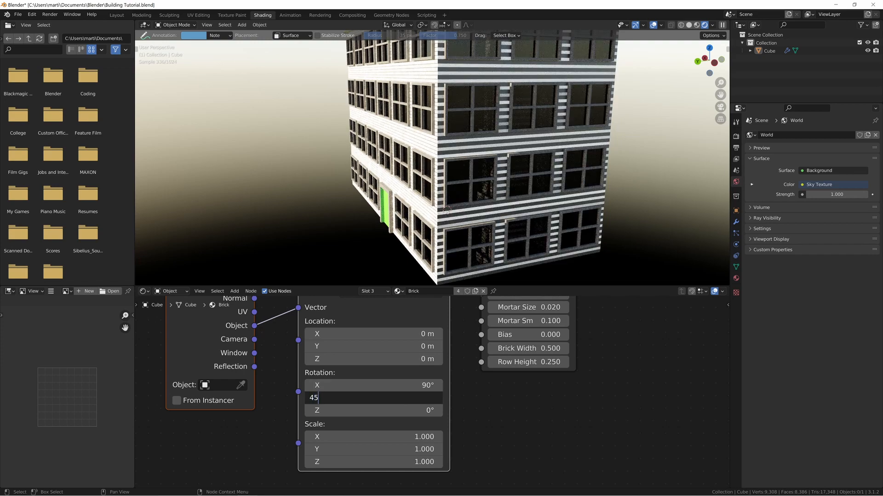
{"action": "type", "text": "45"}
{"action": "key", "text": "Return"}
{"action": "left_click_drag", "start_coordinate": [404, 399], "coordinate": [358, 399]}
{"action": "left_click", "coordinate": [409, 398]}
{"action": "type", "text": "45"}
{"action": "key", "text": "Return"}
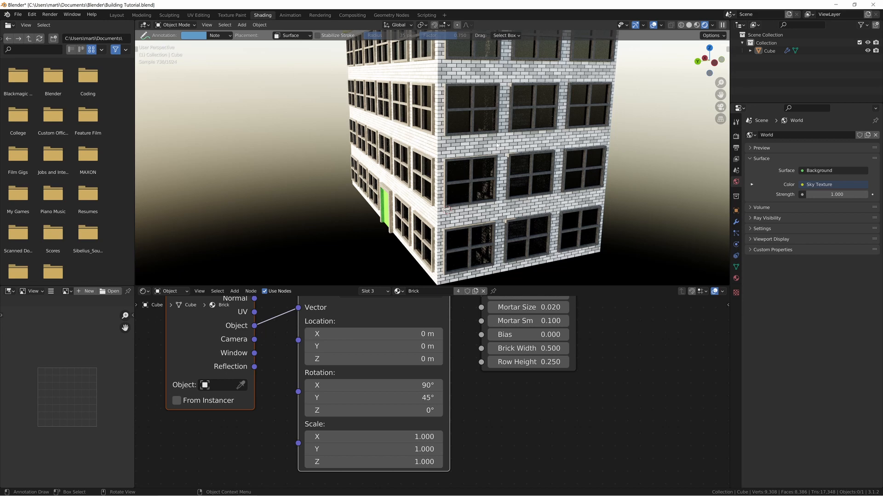
- Move the Texture Coordinate and Mapping nodes farther away from the Brick Texture node
{"action": "scroll", "coordinate": [644, 336], "scroll_direction": "down", "scroll_amount": 4}
{"action": "middle_click_drag", "start_coordinate": [643, 336], "coordinate": [531, 412]}
{"action": "left_click_drag", "start_coordinate": [302, 356], "coordinate": [150, 324]}
{"action": "left_click", "coordinate": [315, 366]}
{"action": "middle_click_drag", "start_coordinate": [330, 371], "coordinate": [308, 402]}
{"action": "middle_click_drag", "start_coordinate": [432, 384], "coordinate": [403, 396]}
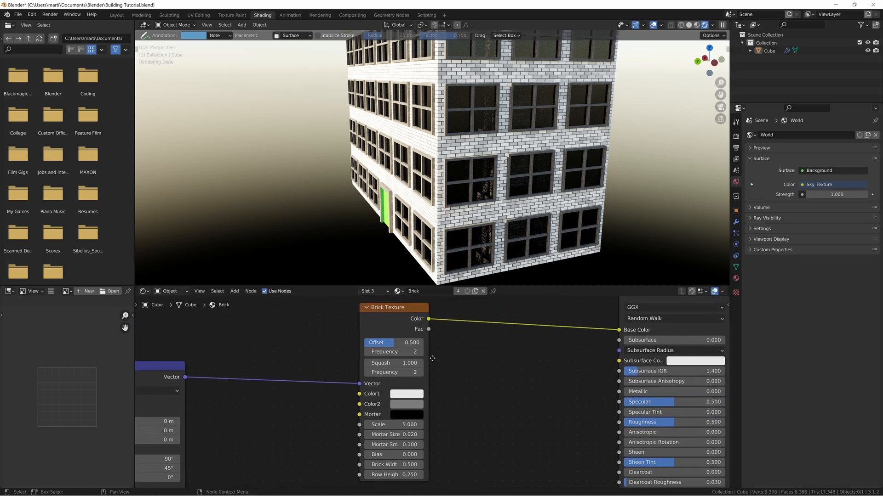
{"action": "middle_click_drag", "start_coordinate": [462, 369], "coordinate": [444, 360]}
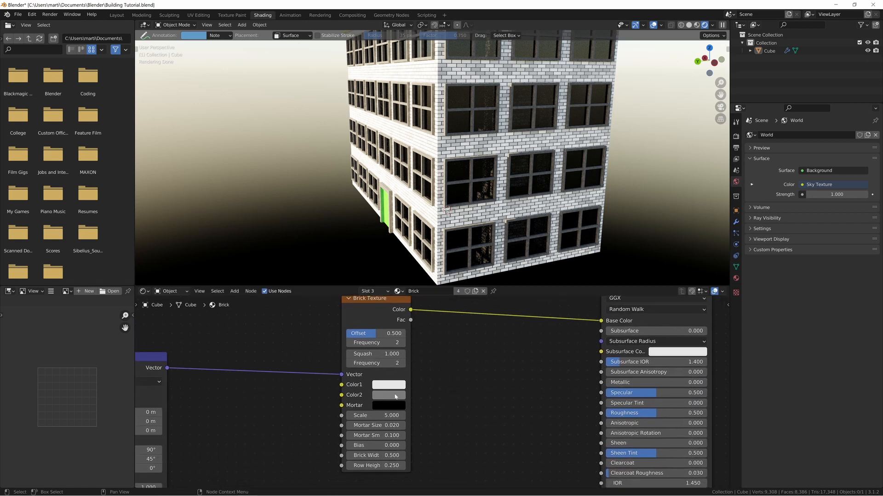
- Set the Brick Texture's Color1 to dark red (H 0.004, S 0.902, V 0.121) and Color2 to a brownish red with hue 0.020
{"action": "left_click", "coordinate": [395, 385]}
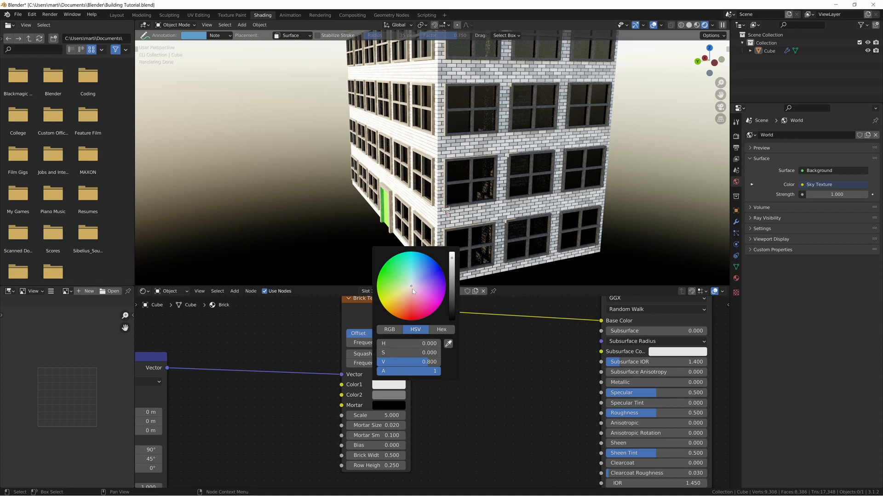
{"action": "left_click_drag", "start_coordinate": [413, 290], "coordinate": [409, 310]}
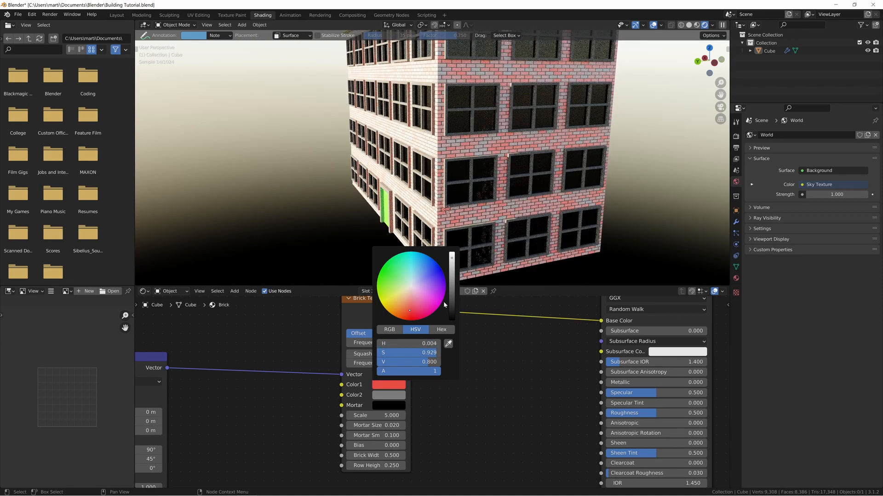
{"action": "left_click_drag", "start_coordinate": [452, 281], "coordinate": [452, 294]}
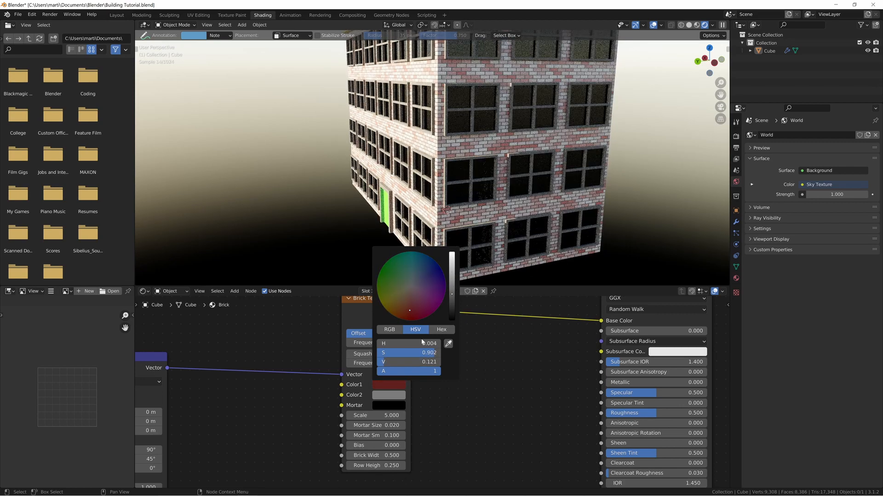
{"action": "left_click", "coordinate": [389, 396]}
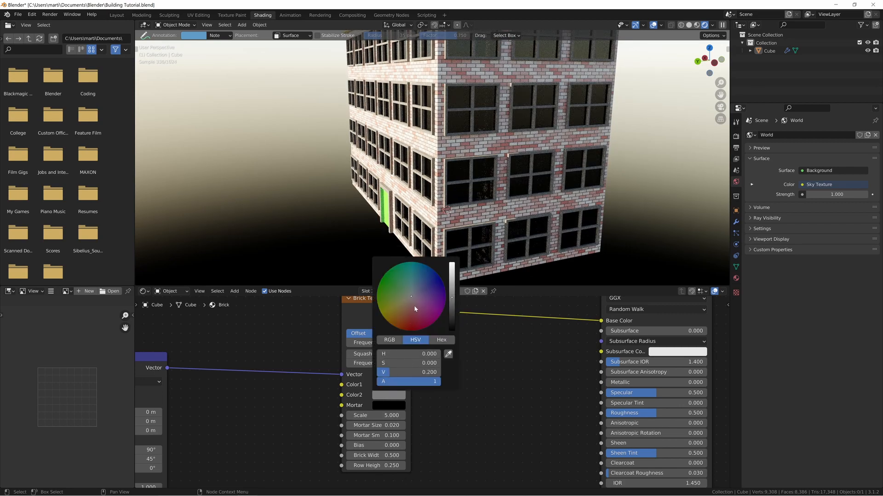
{"action": "left_click_drag", "start_coordinate": [414, 307], "coordinate": [407, 318]}
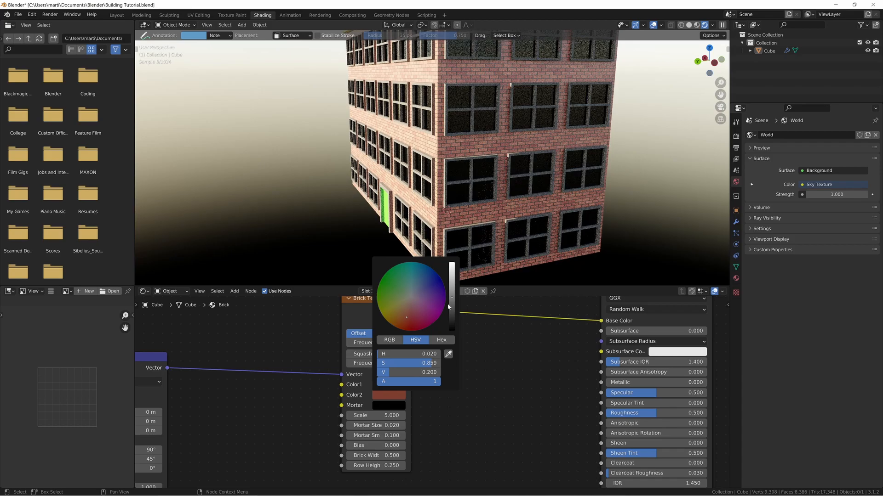
{"action": "left_click_drag", "start_coordinate": [455, 302], "coordinate": [454, 304]}
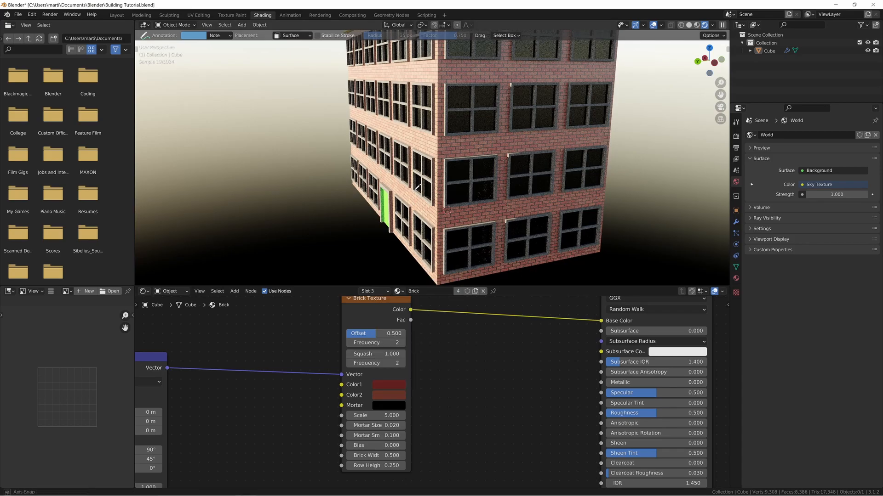
- Darken the Brick Texture's Color1 to a value of about 0.03 and Color2 to a value of 0.043
{"action": "middle_click_drag", "start_coordinate": [408, 182], "coordinate": [388, 184]}
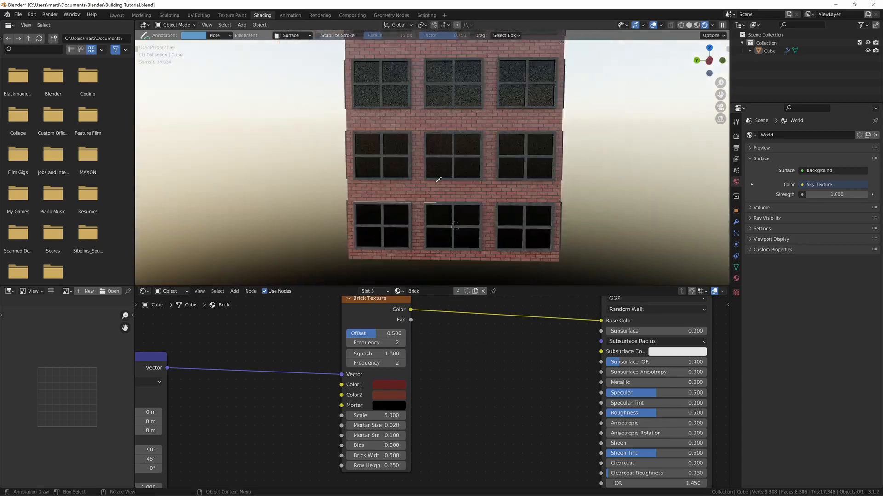
{"action": "scroll", "coordinate": [414, 184], "scroll_direction": "up", "scroll_amount": 4}
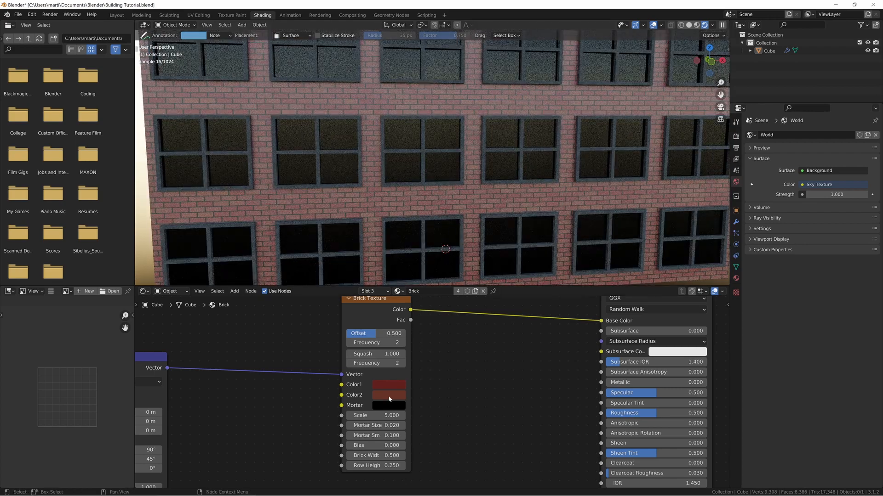
{"action": "left_click", "coordinate": [398, 396]}
{"action": "left_click_drag", "start_coordinate": [451, 310], "coordinate": [451, 317]}
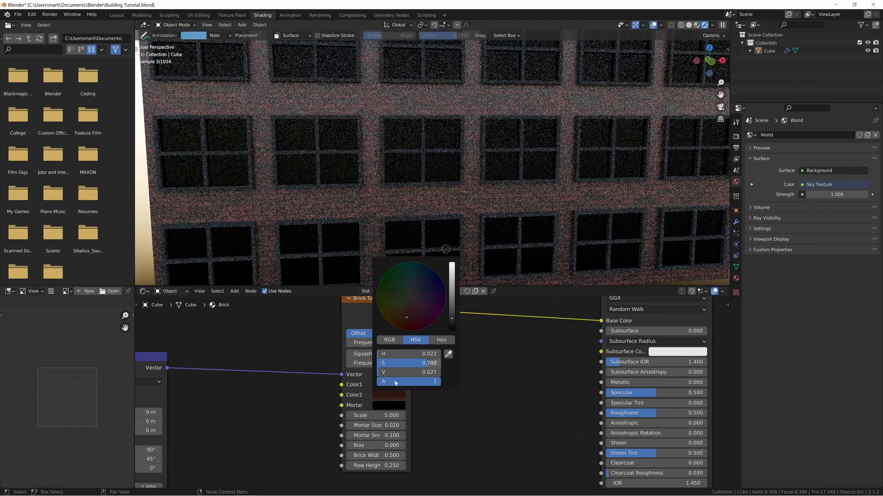
{"action": "left_click", "coordinate": [389, 386]}
{"action": "left_click_drag", "start_coordinate": [450, 303], "coordinate": [452, 307]}
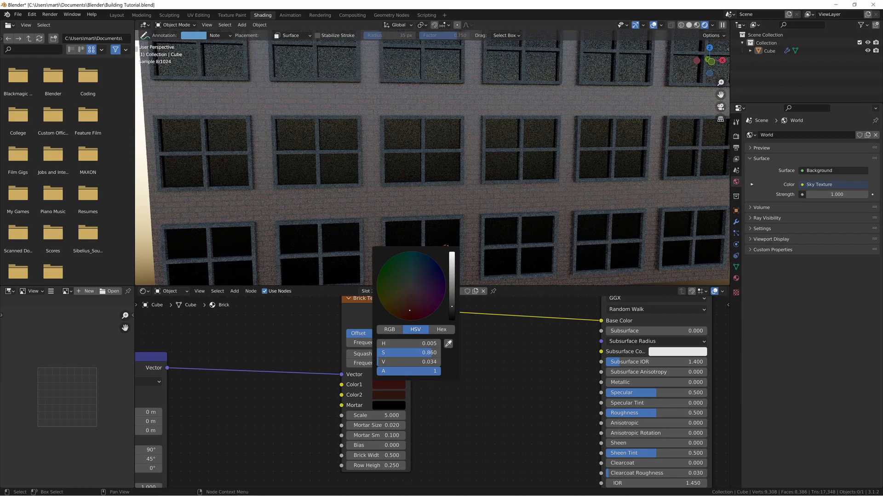
{"action": "left_click", "coordinate": [391, 396]}
{"action": "left_click", "coordinate": [452, 317]}
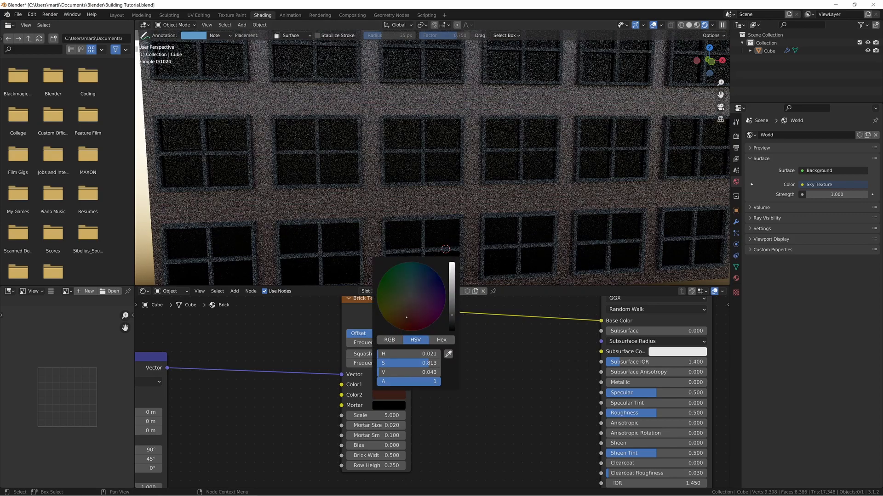
{"action": "left_click", "coordinate": [394, 382]}
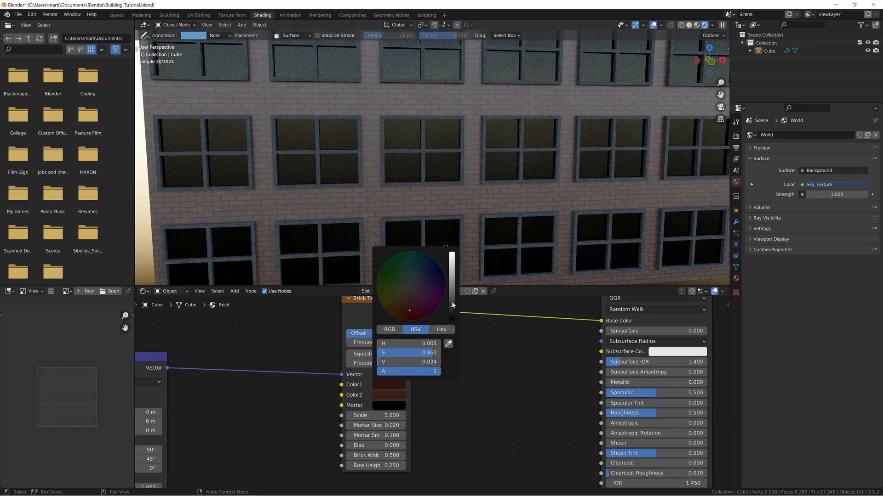
{"action": "left_click", "coordinate": [454, 307]}
- Raise the brick material's Principled BSDF Roughness to 0.944
{"action": "middle_click_drag", "start_coordinate": [386, 206], "coordinate": [533, 175]}
{"action": "scroll", "coordinate": [544, 165], "scroll_direction": "up", "scroll_amount": 1}
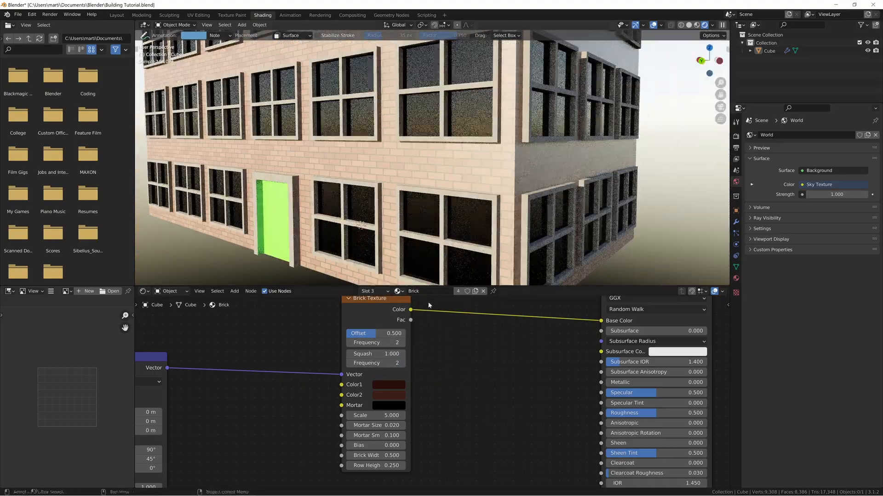
{"action": "middle_click_drag", "start_coordinate": [538, 371], "coordinate": [475, 349]}
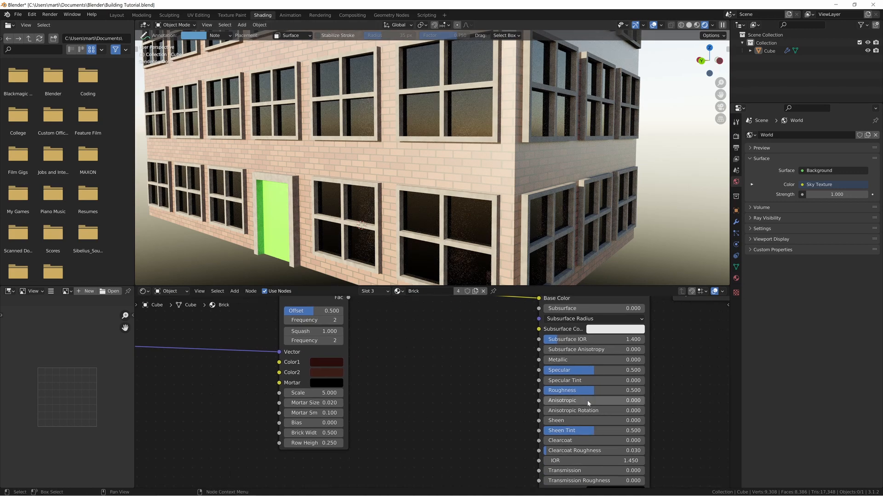
{"action": "left_click_drag", "start_coordinate": [616, 390], "coordinate": [662, 390]}
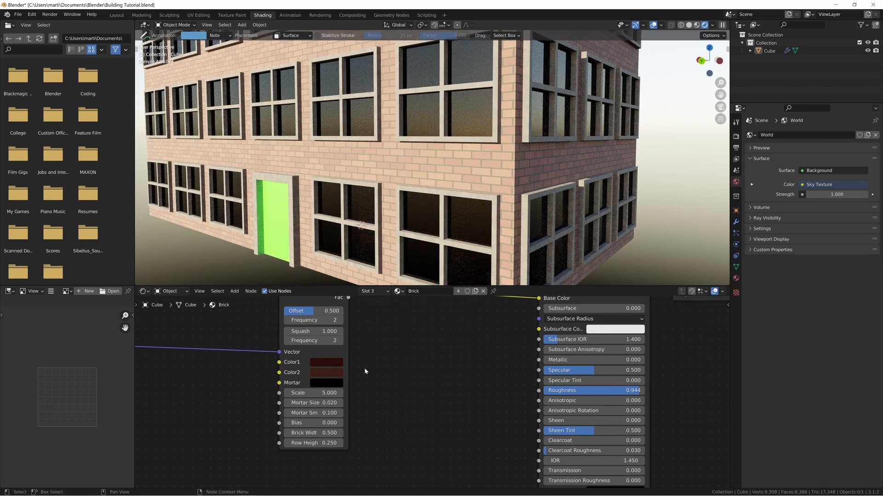
- Darken the Brick Texture's Color2 to value 0.017 and set Color1 to value 0.016 with saturation 0.958
{"action": "middle_click_drag", "start_coordinate": [338, 370], "coordinate": [350, 368]}
{"action": "left_click", "coordinate": [342, 361]}
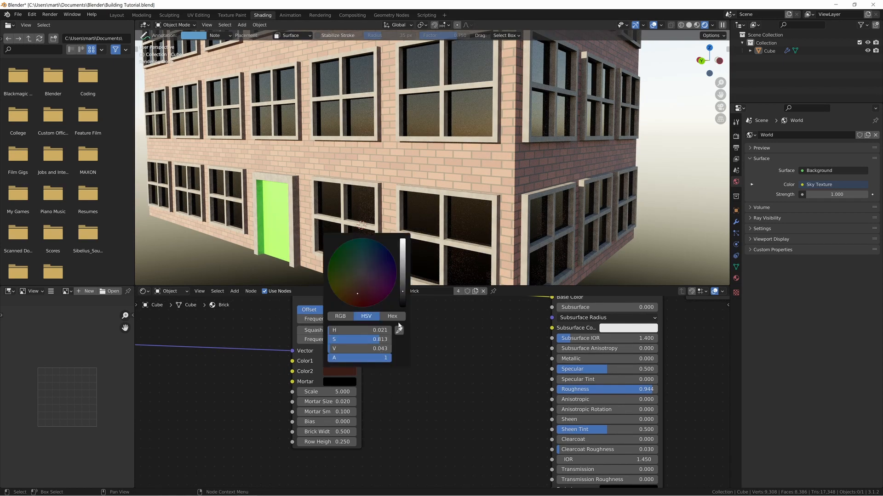
{"action": "left_click_drag", "start_coordinate": [401, 292], "coordinate": [402, 298]}
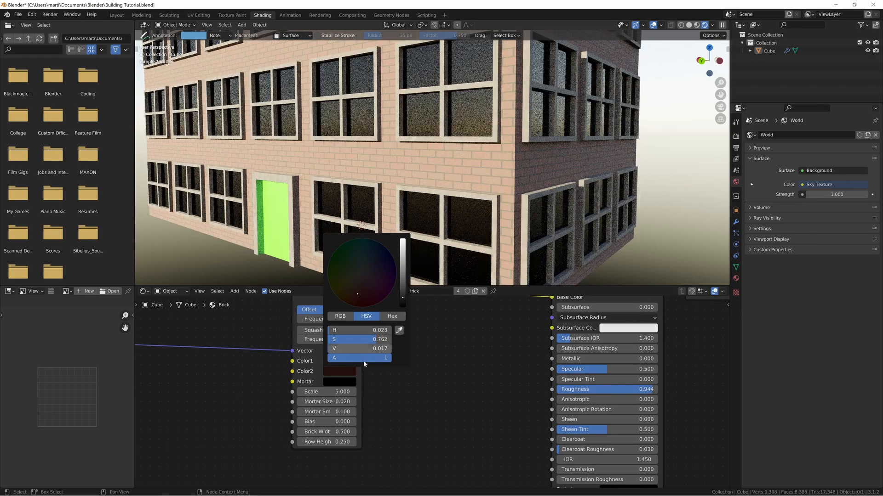
{"action": "middle_click_drag", "start_coordinate": [402, 393], "coordinate": [404, 397]}
{"action": "left_click", "coordinate": [350, 366]}
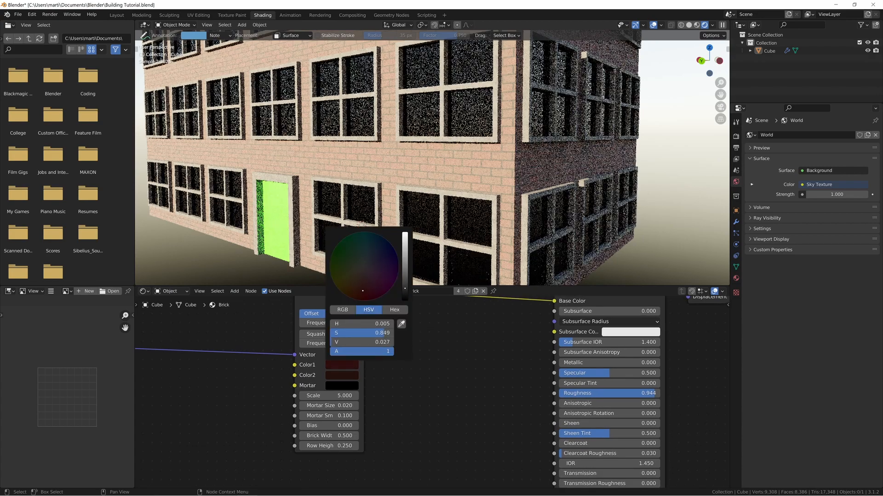
{"action": "mouse_move", "coordinate": [405, 283]}
{"action": "left_mouse_down"}
{"action": "mouse_move", "coordinate": [404, 269]}
{"action": "mouse_move", "coordinate": [404, 293]}
{"action": "left_mouse_up"}
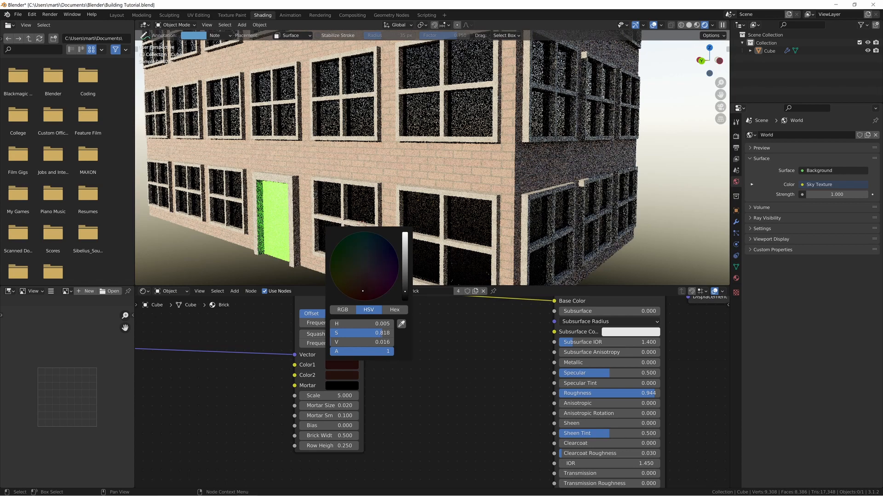
{"action": "left_click_drag", "start_coordinate": [367, 335], "coordinate": [377, 336]}
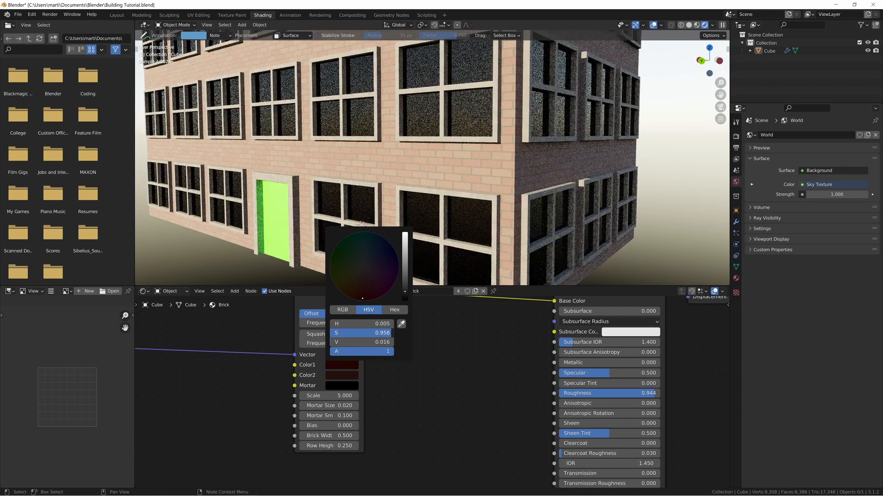
- Undo the stray annotation stroke on the wall and raise the Brick Texture's Scale to 5.390
{"action": "middle_click_drag", "start_coordinate": [377, 363], "coordinate": [483, 360]}
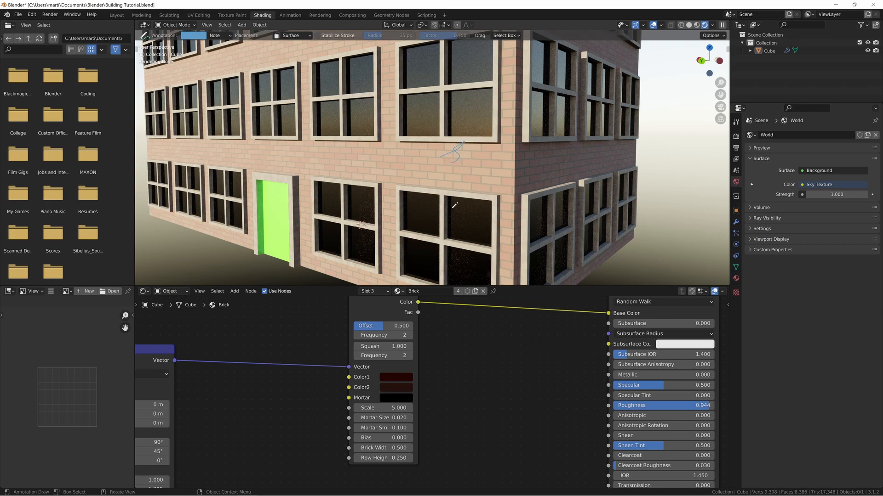
{"action": "key", "text": "ctrl+z"}
{"action": "middle_click_drag", "start_coordinate": [434, 375], "coordinate": [432, 357]}
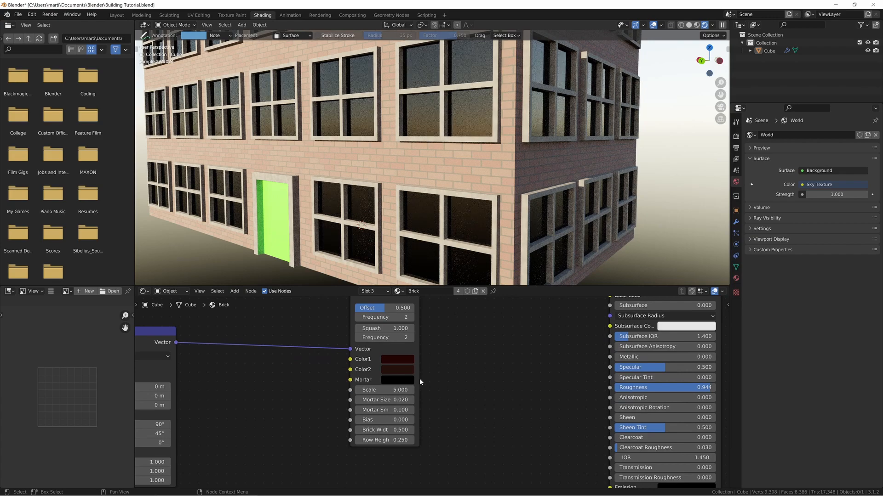
{"action": "left_click_drag", "start_coordinate": [391, 390], "coordinate": [411, 390]}
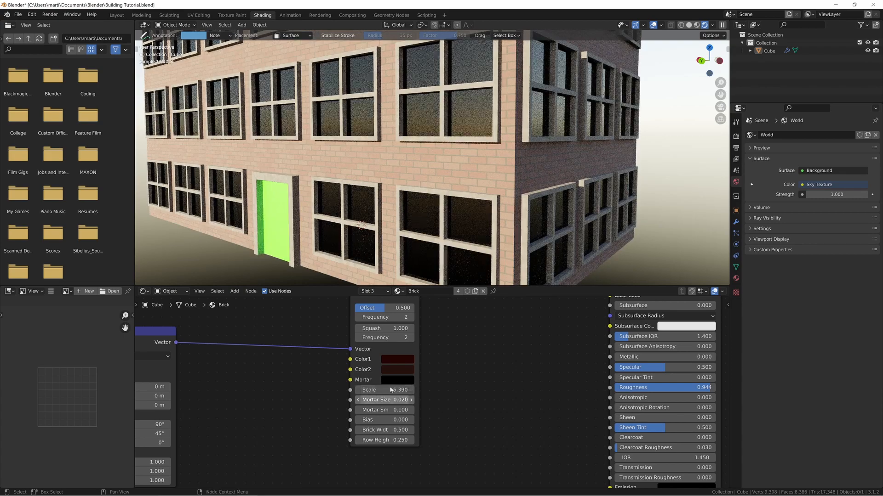
- Try a Mortar Size of 0 on the Brick Texture and restore it to 0.020
{"action": "middle_click_drag", "start_coordinate": [473, 226], "coordinate": [500, 217]}
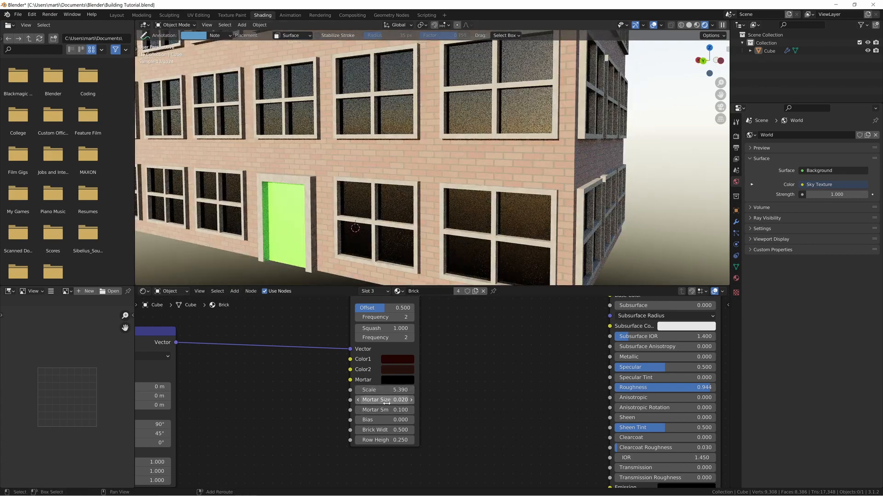
{"action": "left_click_drag", "start_coordinate": [386, 400], "coordinate": [385, 401]}
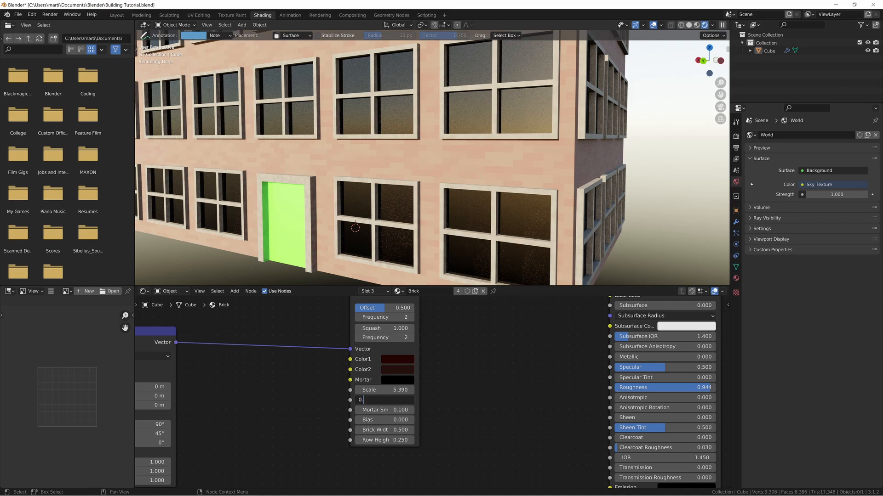
{"action": "key", "text": "Return"}
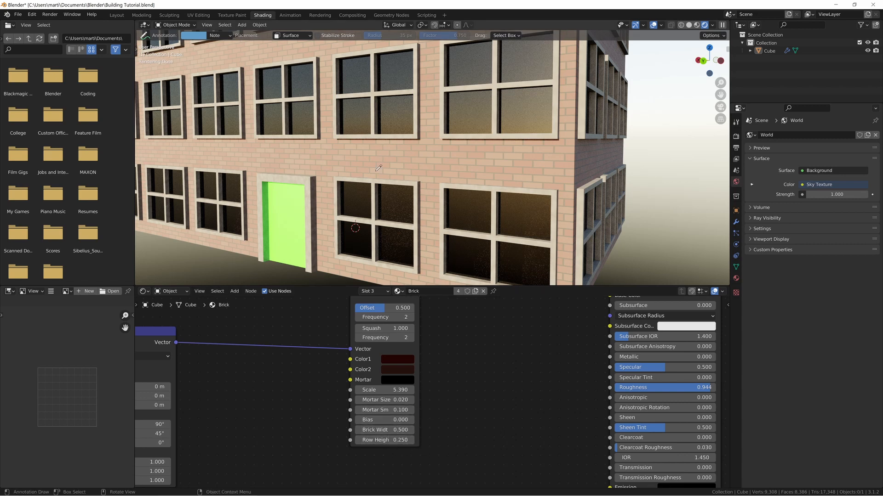
- Move the Brick Texture node closer to the Mapping node to free space before the Principled BSDF
{"action": "mouse_move", "coordinate": [376, 171]}
{"action": "middle_mouse_down"}
{"action": "mouse_move", "coordinate": [427, 181]}
{"action": "mouse_move", "coordinate": [436, 209]}
{"action": "mouse_move", "coordinate": [437, 189]}
{"action": "mouse_move", "coordinate": [385, 165]}
{"action": "middle_mouse_up"}
{"action": "scroll", "coordinate": [423, 152], "scroll_direction": "down", "scroll_amount": 3}
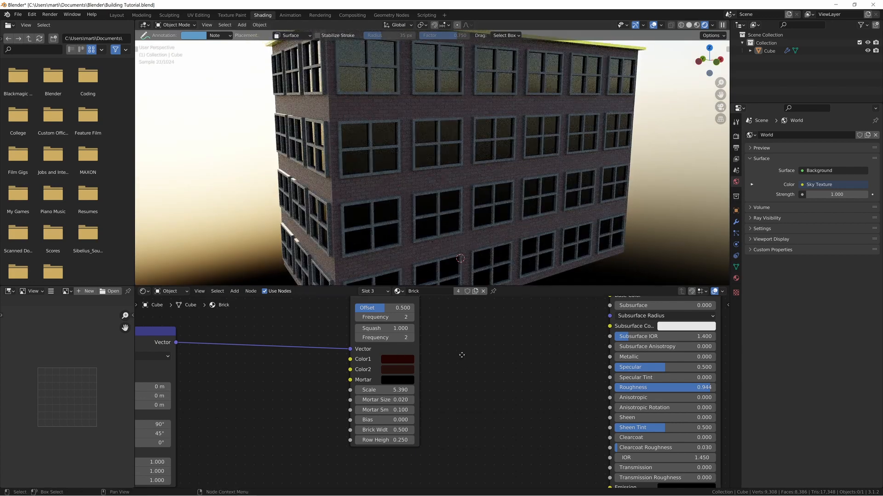
{"action": "middle_click_drag", "start_coordinate": [461, 355], "coordinate": [438, 346]}
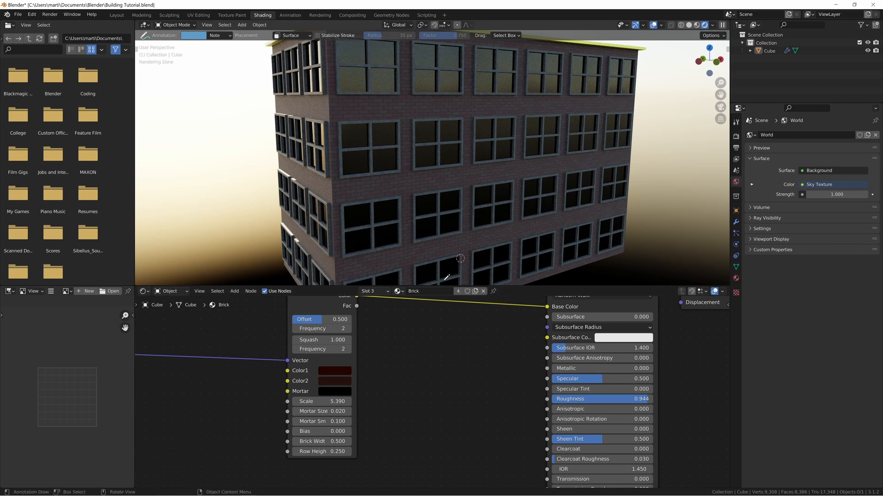
{"action": "middle_click_drag", "start_coordinate": [363, 182], "coordinate": [510, 187]}
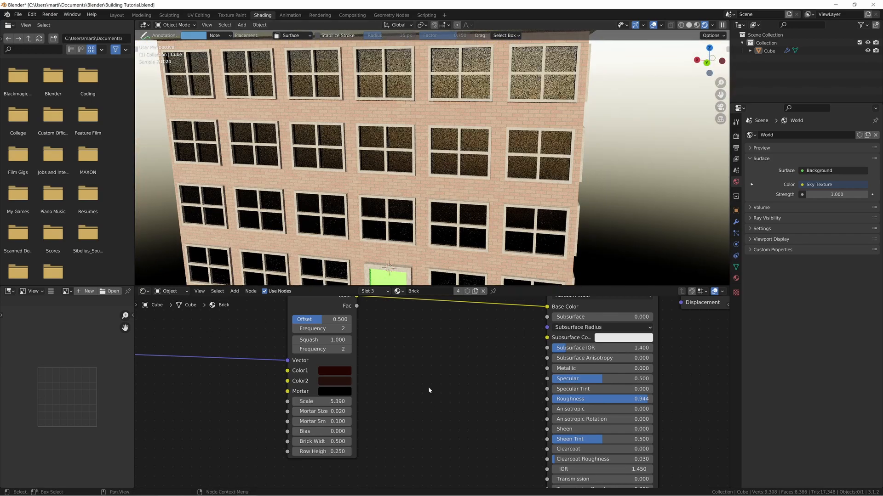
{"action": "scroll", "coordinate": [435, 391], "scroll_direction": "down", "scroll_amount": 4}
{"action": "middle_click_drag", "start_coordinate": [437, 395], "coordinate": [415, 382]}
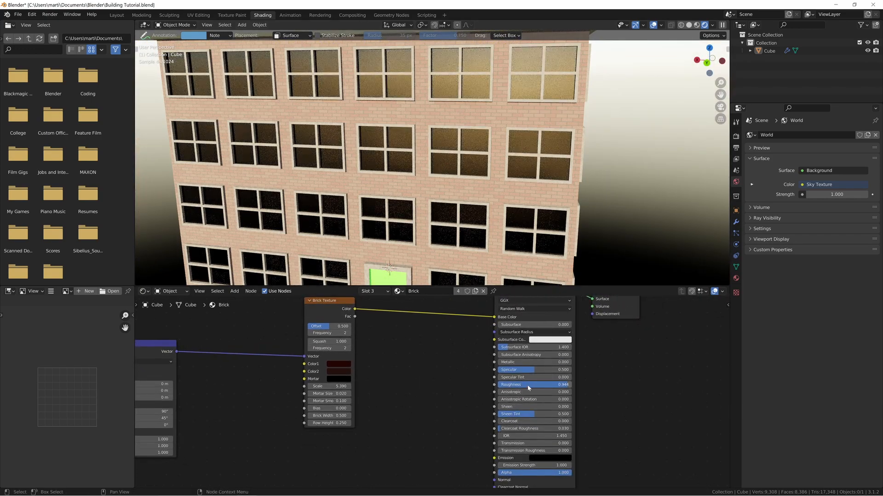
{"action": "left_click_drag", "start_coordinate": [336, 303], "coordinate": [299, 301]}
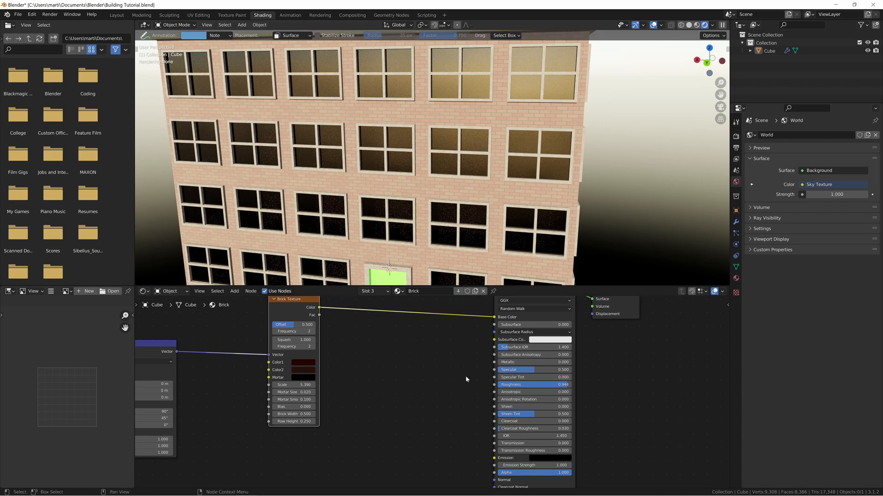
{"action": "middle_click_drag", "start_coordinate": [395, 487], "coordinate": [459, 470]}
{"action": "middle_click_drag", "start_coordinate": [454, 357], "coordinate": [464, 382]}
{"action": "left_click_drag", "start_coordinate": [364, 313], "coordinate": [338, 322]}
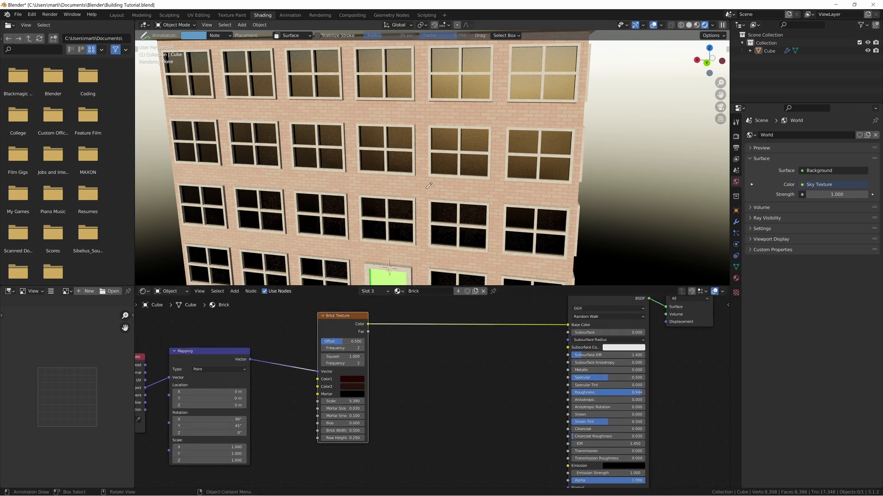
- Add a Bump node beside the Principled BSDF and connect its Normal output to the shader's Normal input
{"action": "scroll", "coordinate": [426, 154], "scroll_direction": "up", "scroll_amount": 4}
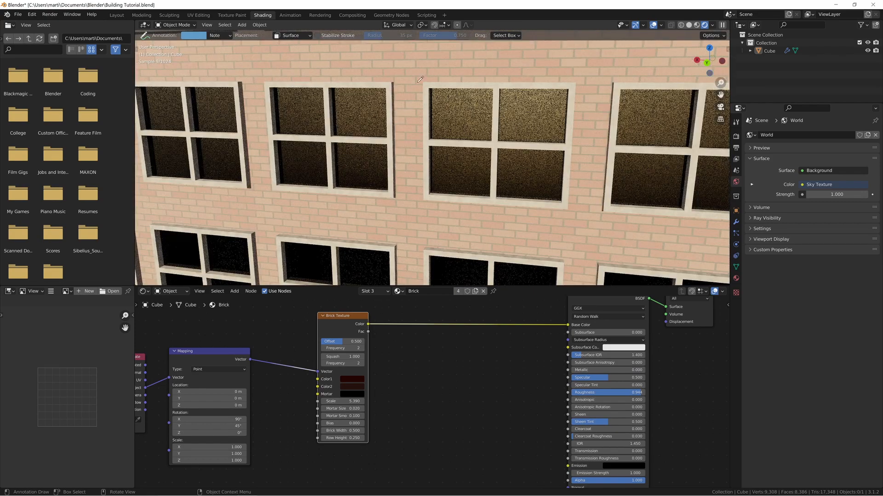
{"action": "middle_click_drag", "start_coordinate": [449, 69], "coordinate": [257, 198]}
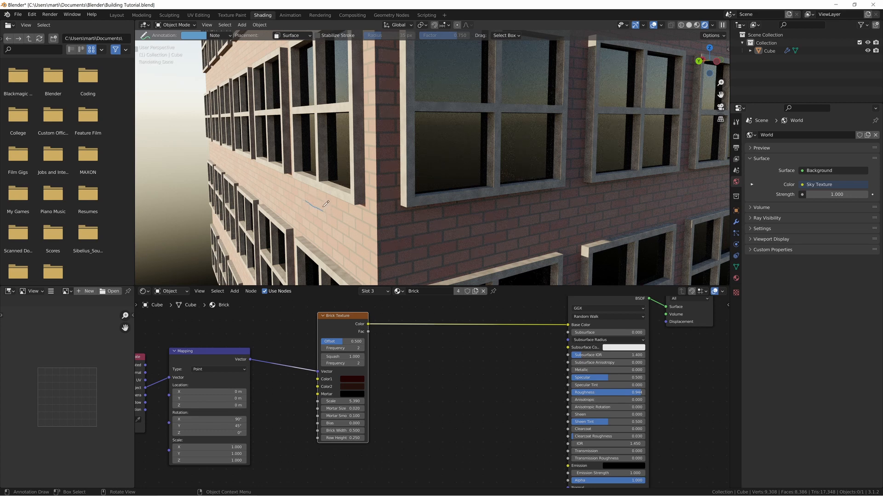
{"action": "key", "text": "ctrl+z"}
{"action": "mouse_move", "coordinate": [460, 361]}
{"action": "middle_mouse_down"}
{"action": "mouse_move", "coordinate": [481, 382]}
{"action": "mouse_move", "coordinate": [462, 447]}
{"action": "mouse_move", "coordinate": [508, 441]}
{"action": "middle_mouse_up"}
{"action": "scroll", "coordinate": [486, 335], "scroll_direction": "down", "scroll_amount": 2}
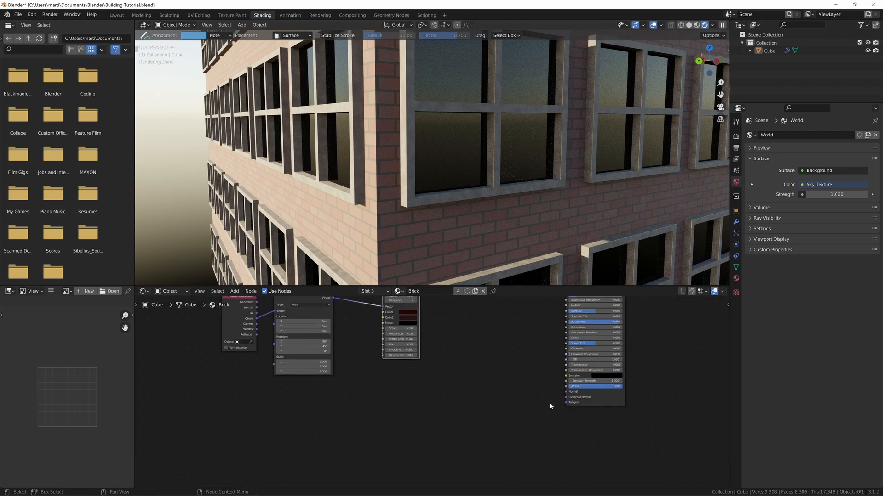
{"action": "key", "text": "shift+a"}
{"action": "type", "text": "bump"}
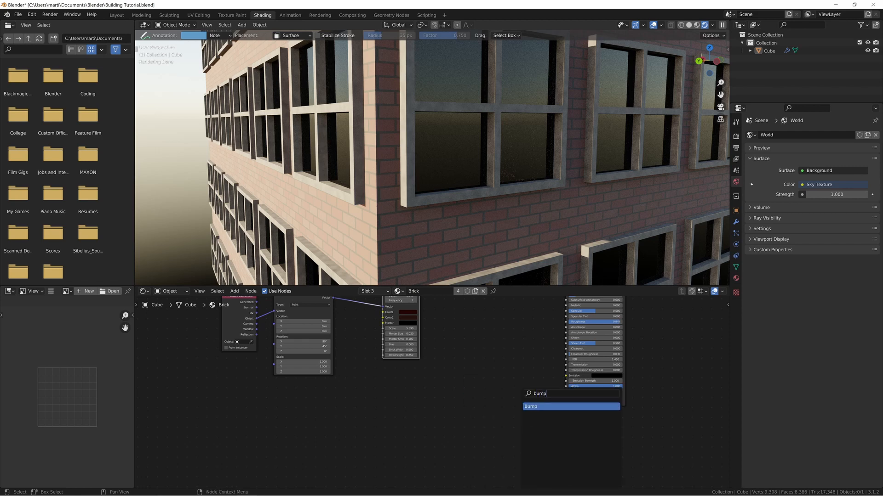
{"action": "key", "text": "Return"}
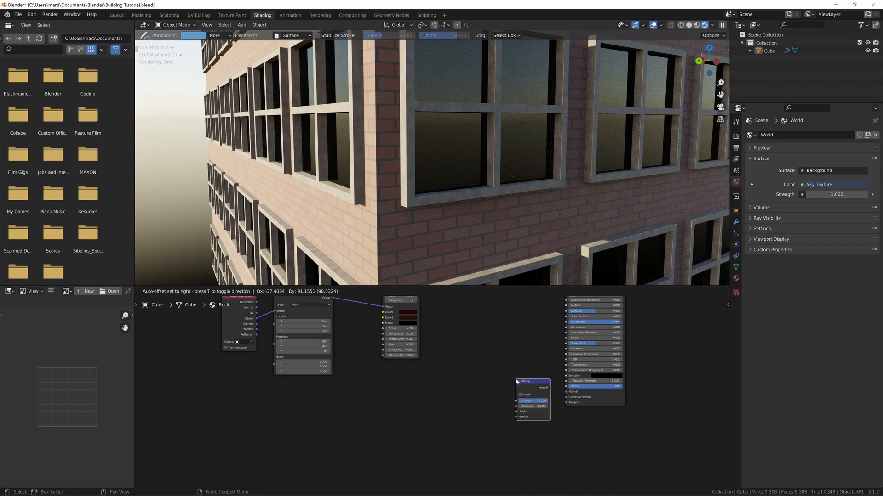
{"action": "left_click", "coordinate": [534, 391]}
{"action": "middle_click_drag", "start_coordinate": [450, 344], "coordinate": [431, 402]}
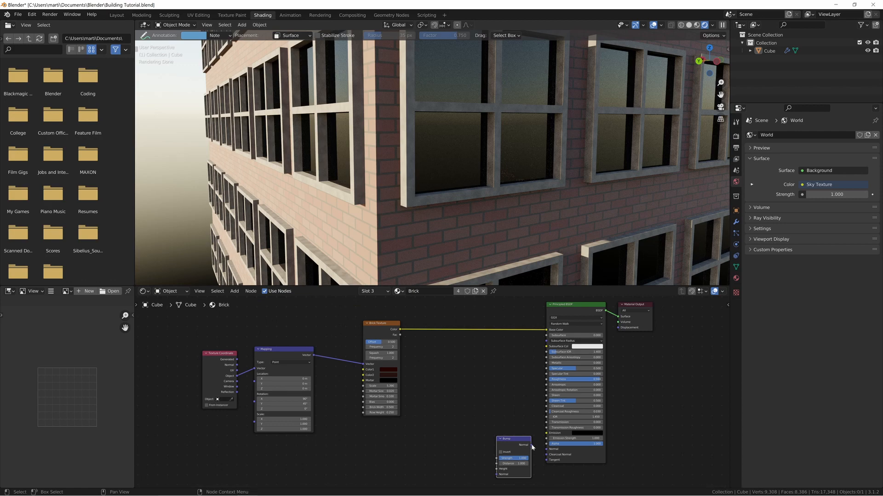
{"action": "left_click_drag", "start_coordinate": [531, 446], "coordinate": [546, 449]}
{"action": "mouse_move", "coordinate": [470, 385]}
{"action": "middle_mouse_down"}
{"action": "mouse_move", "coordinate": [459, 346]}
{"action": "mouse_move", "coordinate": [472, 381]}
{"action": "middle_mouse_up"}
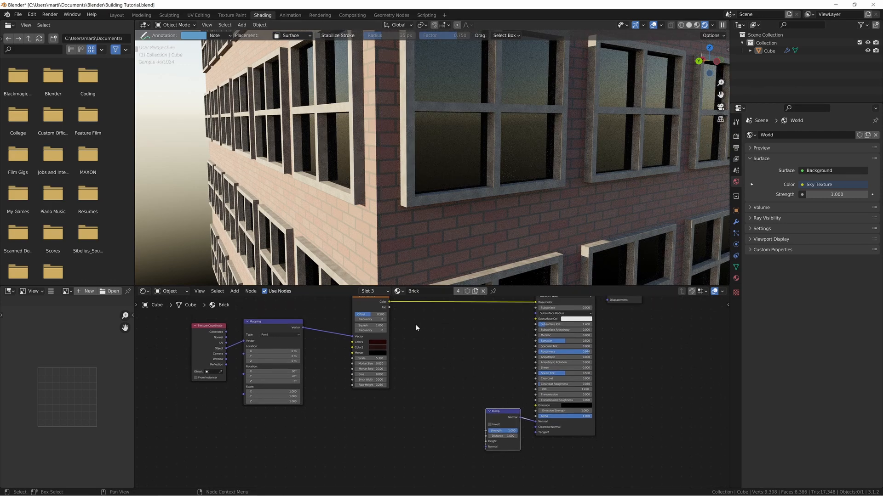
- Preview the Brick Texture's Fac output on the building to examine the brick and mortar mask
{"action": "middle_click_drag", "start_coordinate": [378, 315], "coordinate": [379, 325]}
{"action": "left_click", "coordinate": [381, 316], "text": "ctrl+shift"}
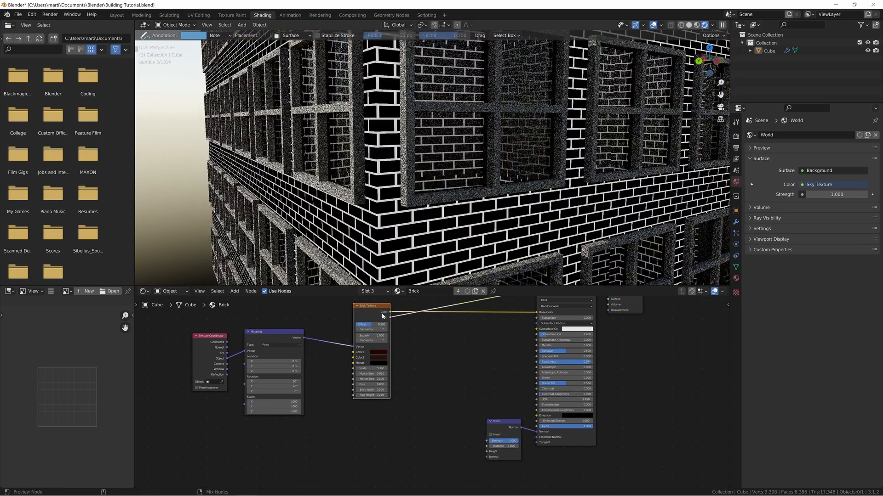
{"action": "scroll", "coordinate": [386, 340], "scroll_direction": "up", "scroll_amount": 3}
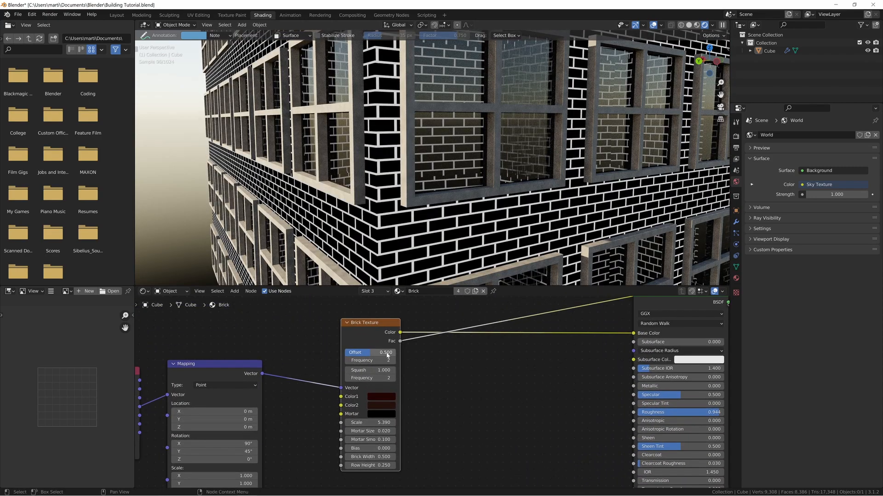
{"action": "middle_click_drag", "start_coordinate": [387, 202], "coordinate": [415, 201]}
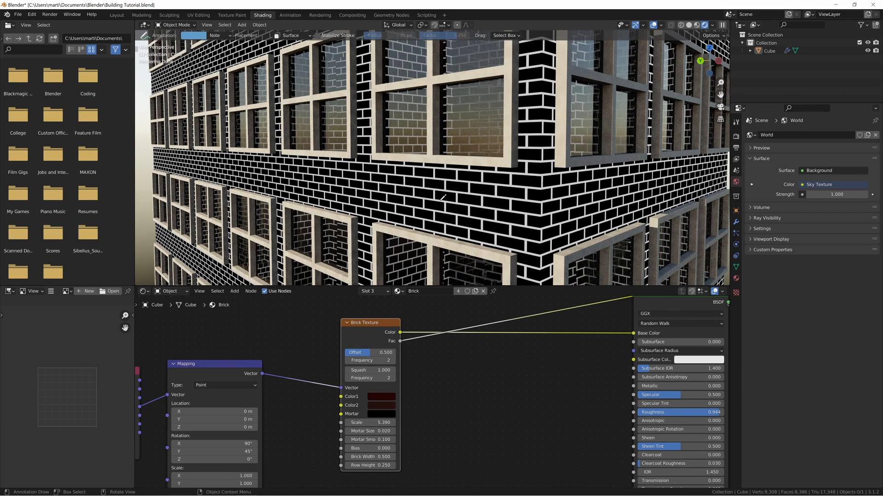
- Add an Invert node between the Brick Texture and Bump nodes and connect the texture's Fac output to its Color input
{"action": "middle_click_drag", "start_coordinate": [470, 340], "coordinate": [436, 295]}
{"action": "middle_click_drag", "start_coordinate": [471, 385], "coordinate": [452, 364]}
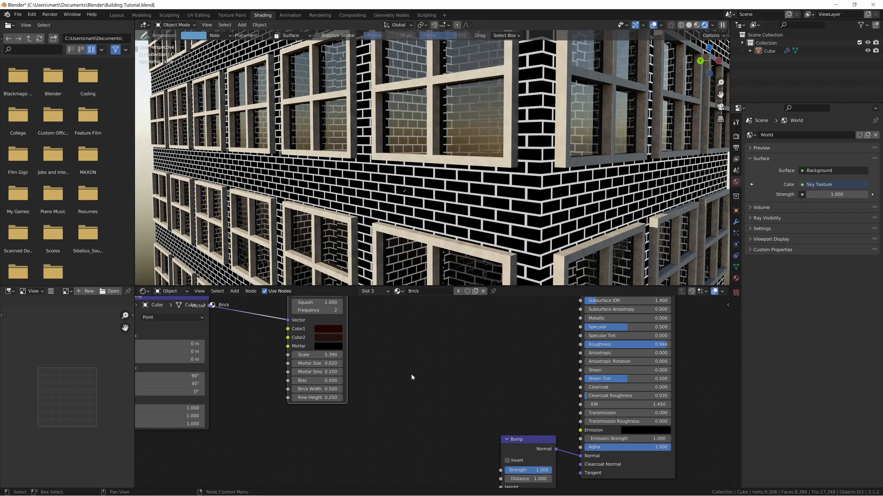
{"action": "mouse_move", "coordinate": [412, 371]}
{"action": "middle_mouse_down"}
{"action": "mouse_move", "coordinate": [410, 359]}
{"action": "mouse_move", "coordinate": [388, 372]}
{"action": "mouse_move", "coordinate": [406, 365]}
{"action": "middle_mouse_up"}
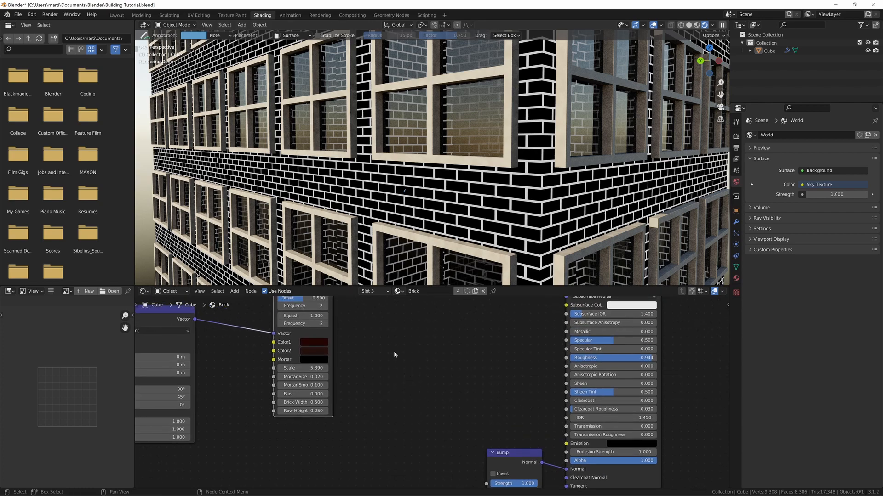
{"action": "scroll", "coordinate": [394, 352], "scroll_direction": "down", "scroll_amount": 2}
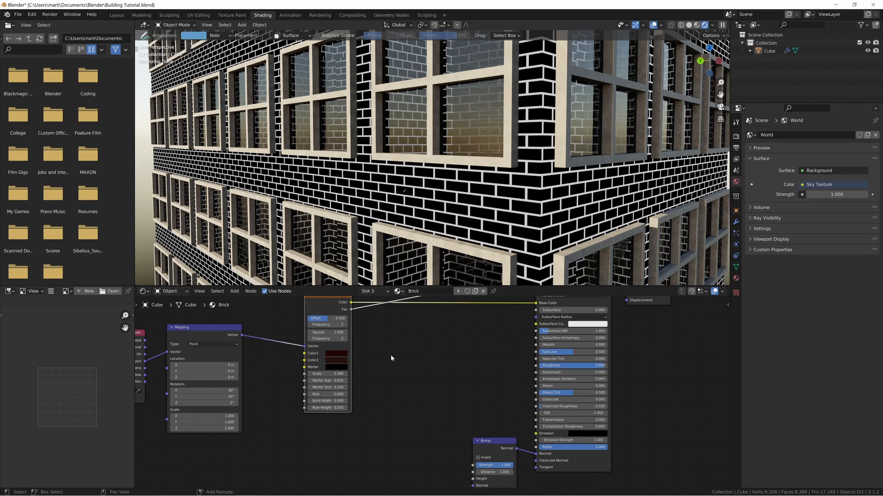
{"action": "key", "text": "shift+a"}
{"action": "type", "text": "inv"}
{"action": "key", "text": "Return"}
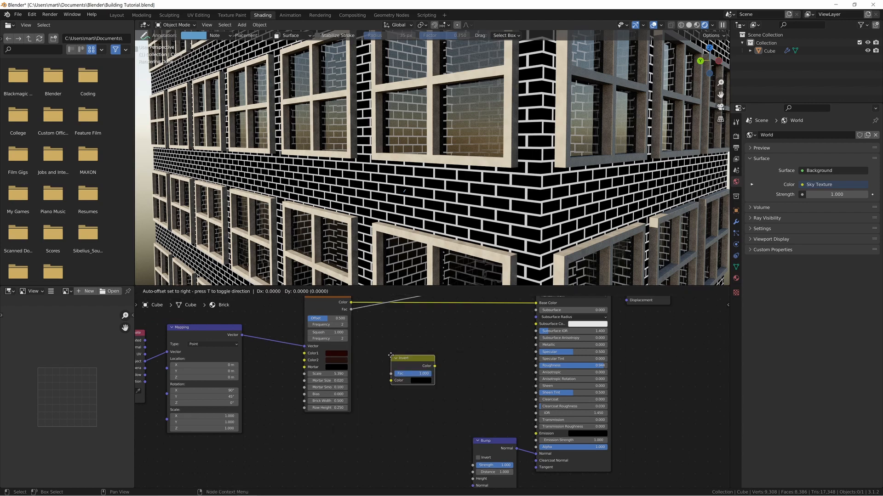
{"action": "left_click", "coordinate": [413, 373]}
{"action": "scroll", "coordinate": [384, 340], "scroll_direction": "up", "scroll_amount": 1, "text": "shift"}
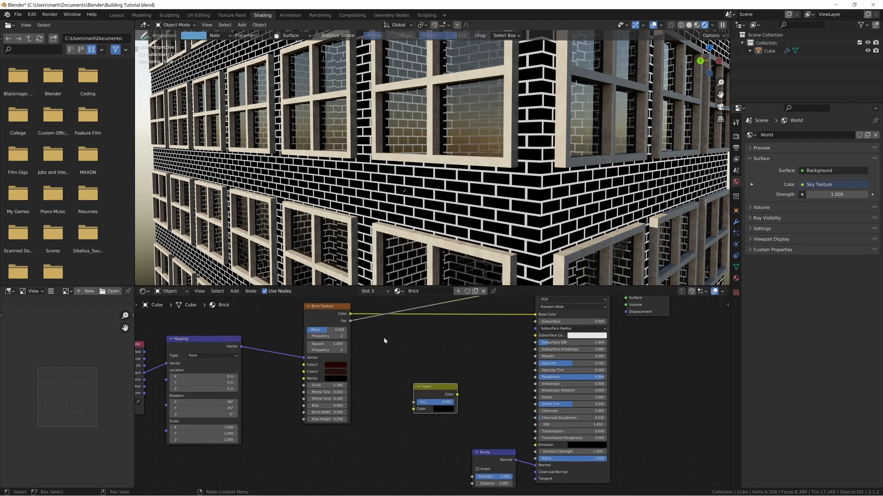
{"action": "left_click_drag", "start_coordinate": [357, 323], "coordinate": [401, 414]}
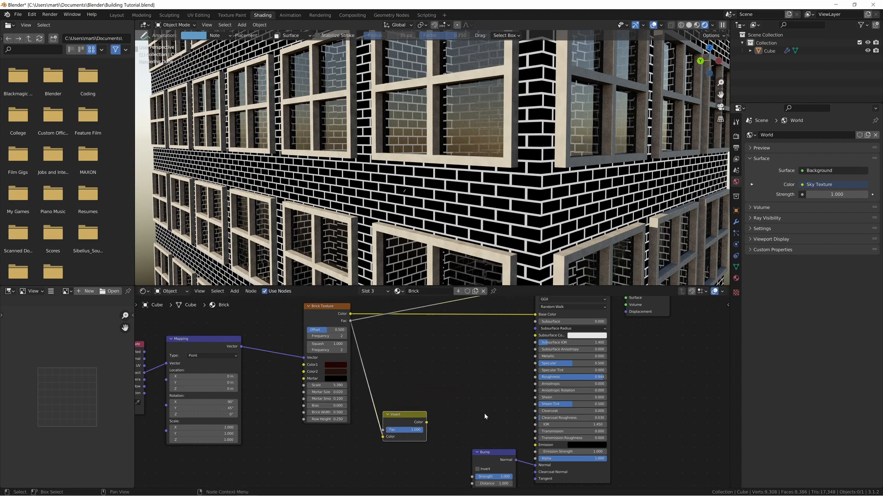
- Restore the Principled BSDF as the surface output and connect the Invert node's Color to the Bump node's Height
{"action": "middle_click_drag", "start_coordinate": [483, 422], "coordinate": [457, 367]}
{"action": "middle_click_drag", "start_coordinate": [515, 334], "coordinate": [484, 405]}
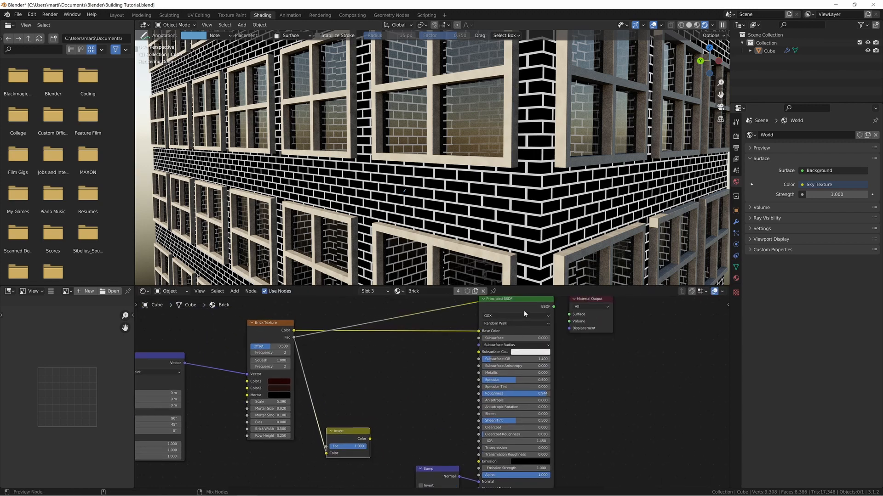
{"action": "left_click", "coordinate": [484, 404], "text": "ctrl+shift"}
{"action": "middle_click_drag", "start_coordinate": [369, 427], "coordinate": [381, 376]}
{"action": "left_click_drag", "start_coordinate": [382, 388], "coordinate": [427, 456]}
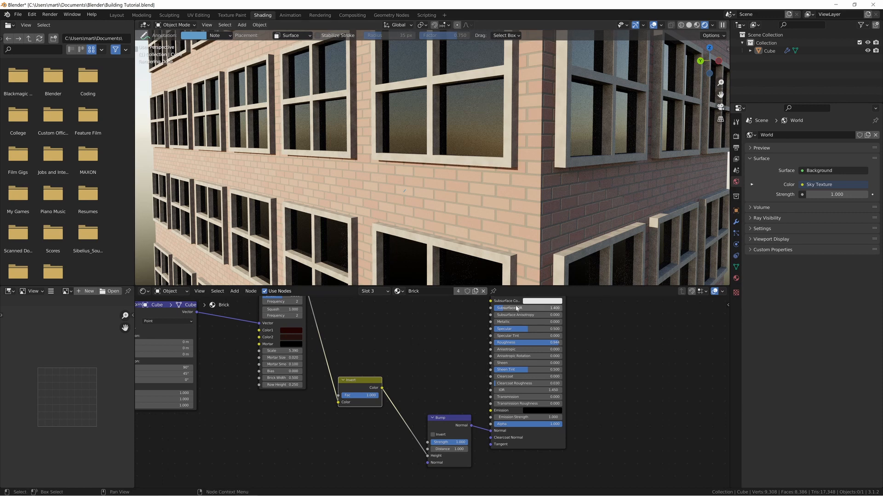
- Set the Brick Texture's Mortar Smooth to 0.5
{"action": "scroll", "coordinate": [418, 386], "scroll_direction": "up", "scroll_amount": 3}
{"action": "scroll", "coordinate": [420, 392], "scroll_direction": "up", "scroll_amount": 2}
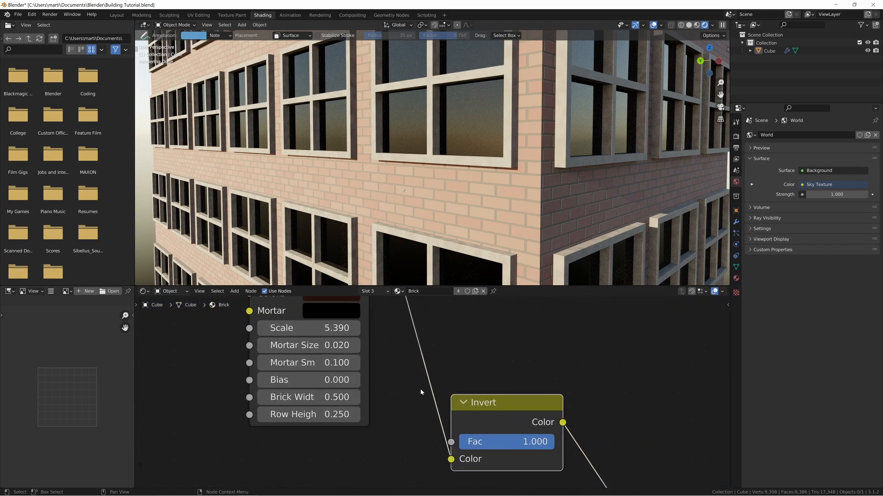
{"action": "left_click", "coordinate": [308, 363]}
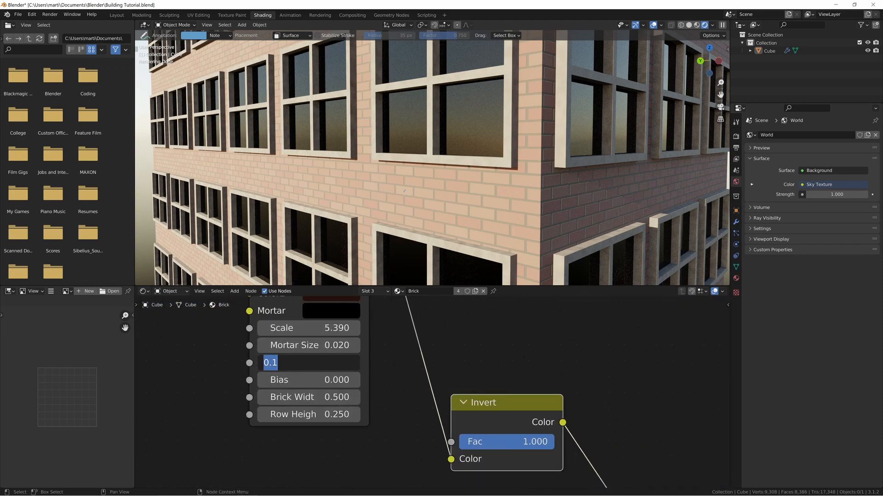
{"action": "type", "text": "0.5"}
{"action": "key", "text": "Return"}
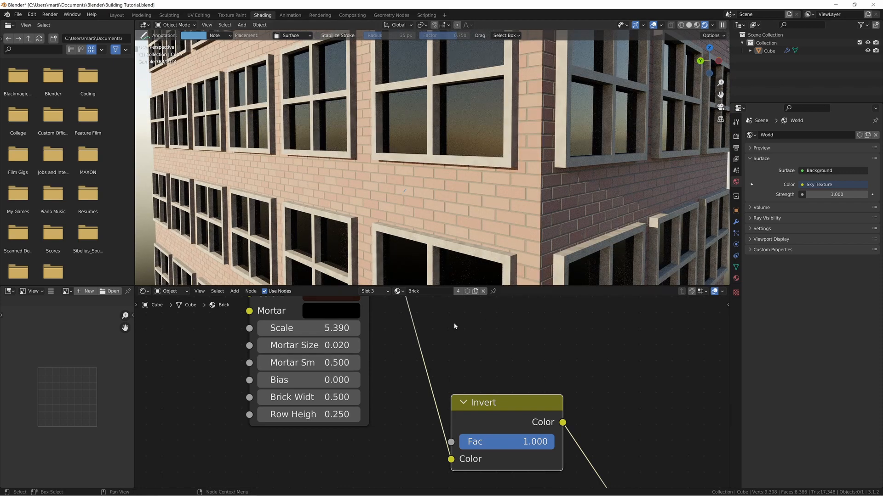
- Reduce the Brick Texture's Mortar Smooth to 0.3
{"action": "left_click", "coordinate": [306, 364]}
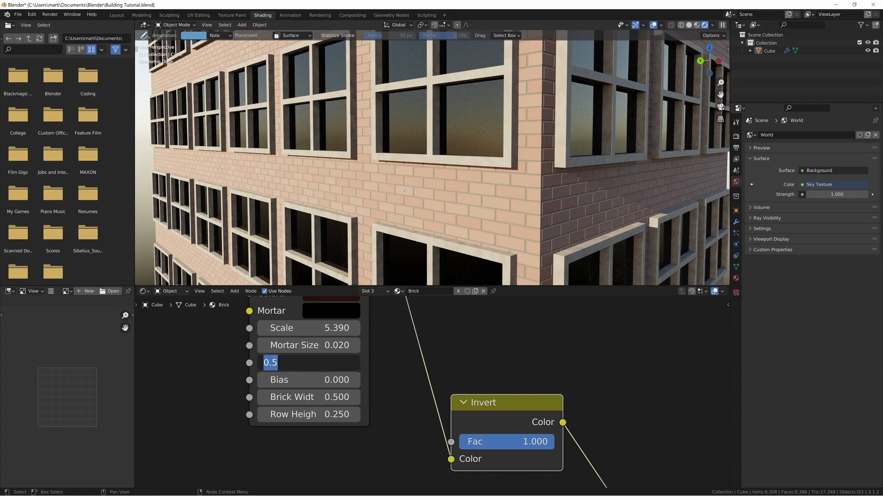
{"action": "type", "text": "0.3"}
{"action": "key", "text": "Return"}
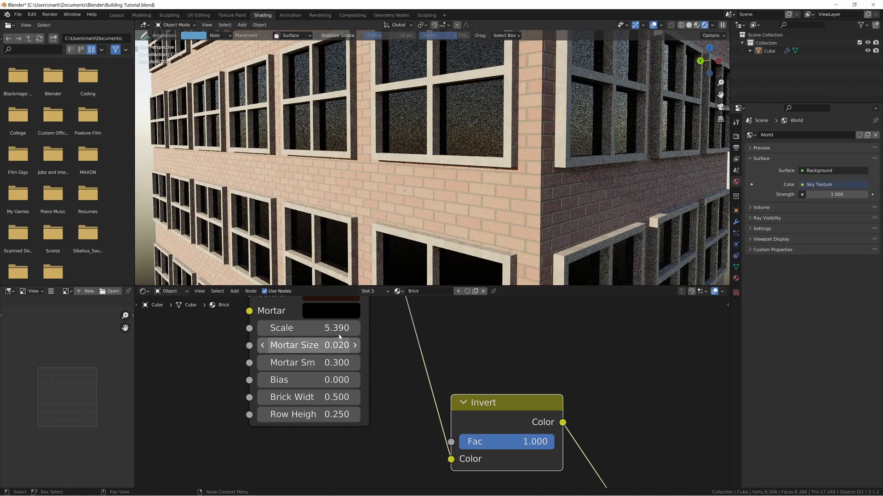
- Set the Bump node's Strength to 0.462 and its Distance to 0.47, checking the brick relief on the walls
{"action": "middle_click_drag", "start_coordinate": [551, 438], "coordinate": [505, 321]}
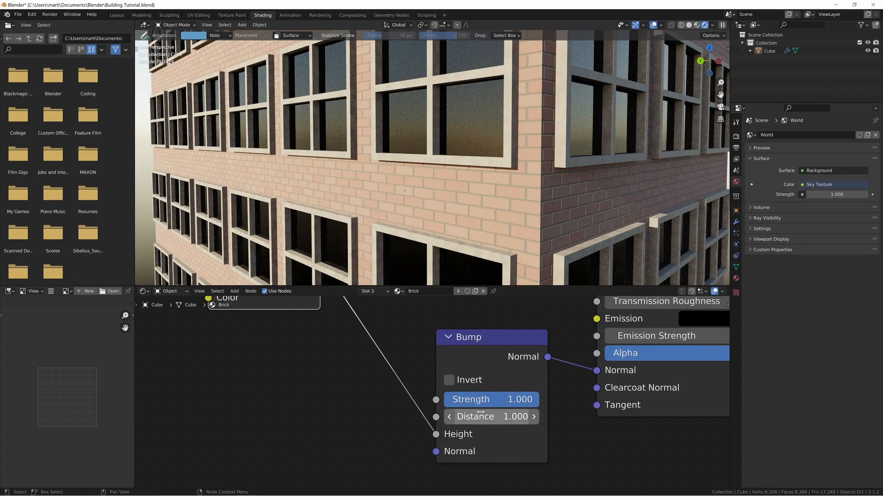
{"action": "left_click_drag", "start_coordinate": [533, 399], "coordinate": [488, 401]}
{"action": "left_click", "coordinate": [489, 401]}
{"action": "key", "text": "Return"}
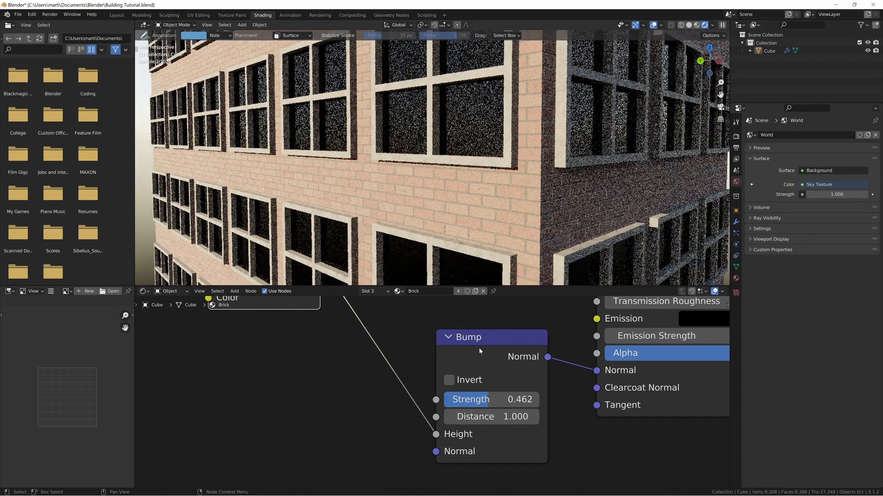
{"action": "left_click_drag", "start_coordinate": [508, 417], "coordinate": [497, 417]}
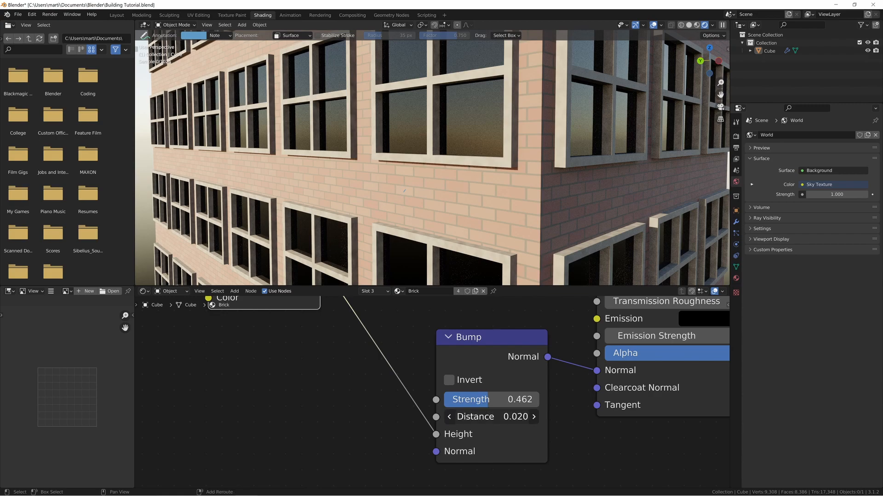
{"action": "left_click_drag", "start_coordinate": [492, 417], "coordinate": [533, 417]}
{"action": "middle_click_drag", "start_coordinate": [555, 97], "coordinate": [410, 152]}
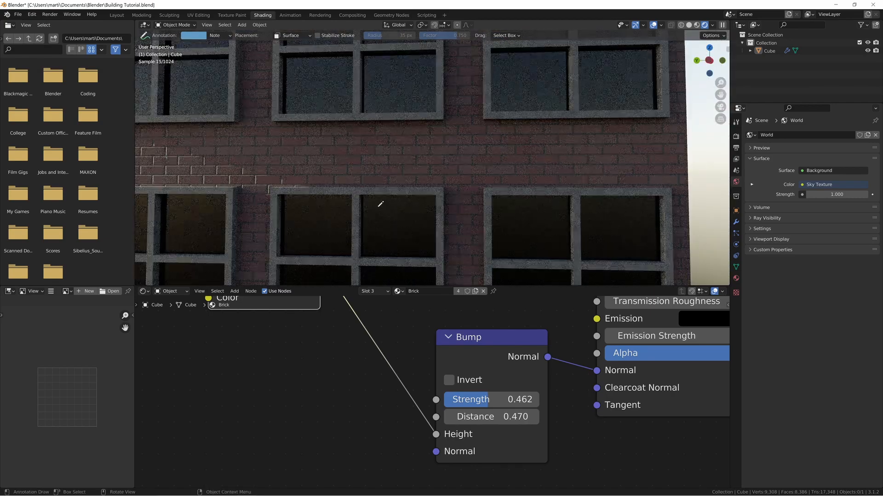
{"action": "middle_click_drag", "start_coordinate": [380, 203], "coordinate": [286, 158]}
- Add a Noise Texture below the Brick Texture and connect the Mapping node's Vector output to its Vector input
{"action": "middle_click_drag", "start_coordinate": [307, 378], "coordinate": [474, 383]}
{"action": "scroll", "coordinate": [414, 394], "scroll_direction": "down", "scroll_amount": 2}
{"action": "key", "text": "shift+a"}
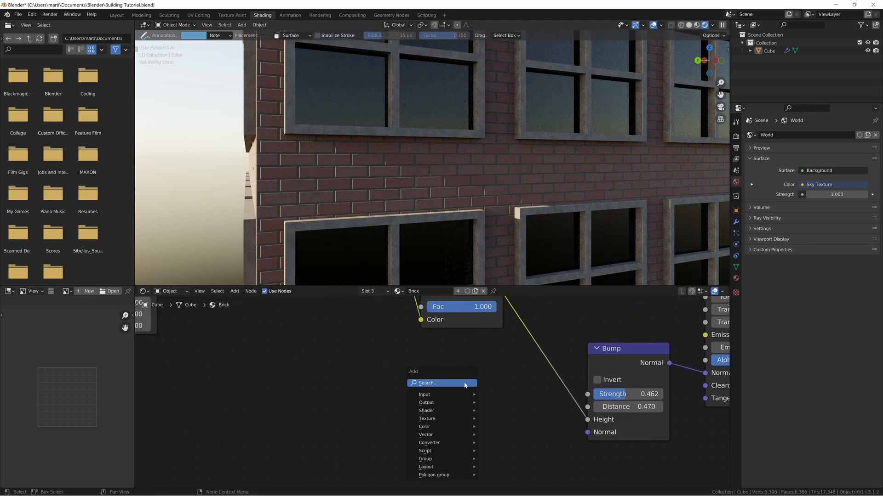
{"action": "type", "text": "noise"}
{"action": "key", "text": "Return"}
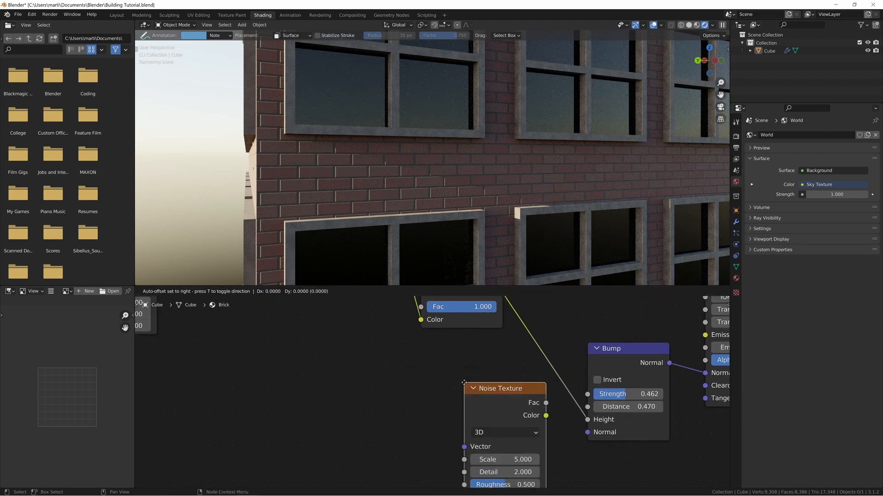
{"action": "left_click", "coordinate": [382, 404]}
{"action": "middle_click_drag", "start_coordinate": [383, 405], "coordinate": [467, 398]}
{"action": "scroll", "coordinate": [453, 397], "scroll_direction": "down", "scroll_amount": 3}
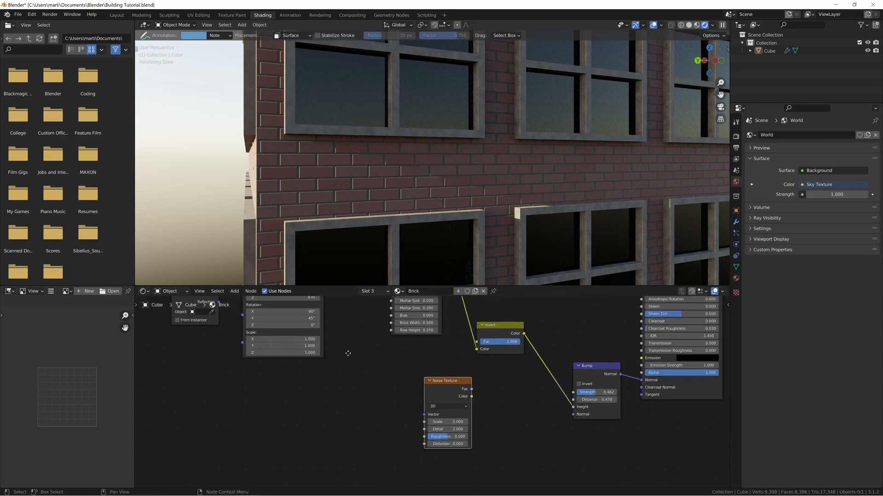
{"action": "middle_click_drag", "start_coordinate": [346, 354], "coordinate": [423, 429]}
{"action": "right_click_drag", "start_coordinate": [384, 328], "coordinate": [511, 465], "text": "alt"}
{"action": "middle_click_drag", "start_coordinate": [510, 463], "coordinate": [463, 397]}
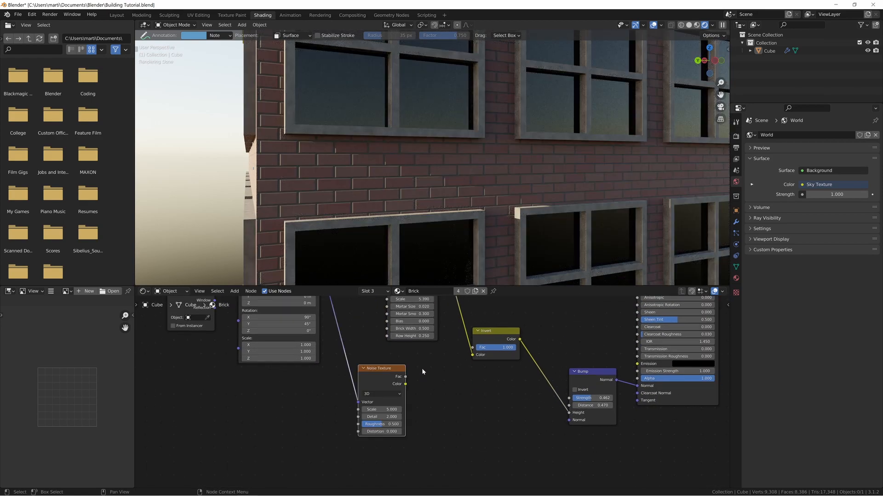
- Preview the Noise Texture's Fac output as the surface on the whole building
{"action": "middle_click_drag", "start_coordinate": [348, 164], "coordinate": [351, 164]}
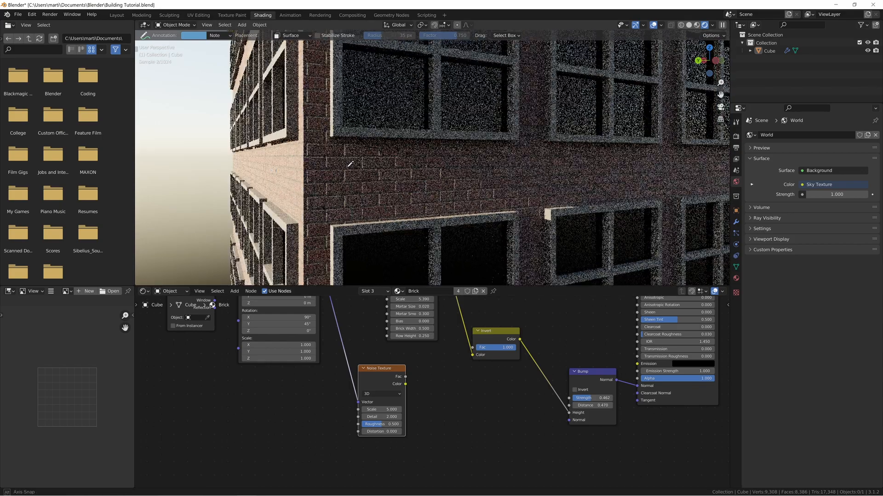
{"action": "scroll", "coordinate": [430, 236], "scroll_direction": "down", "scroll_amount": 2}
{"action": "scroll", "coordinate": [430, 236], "scroll_direction": "down", "scroll_amount": 6}
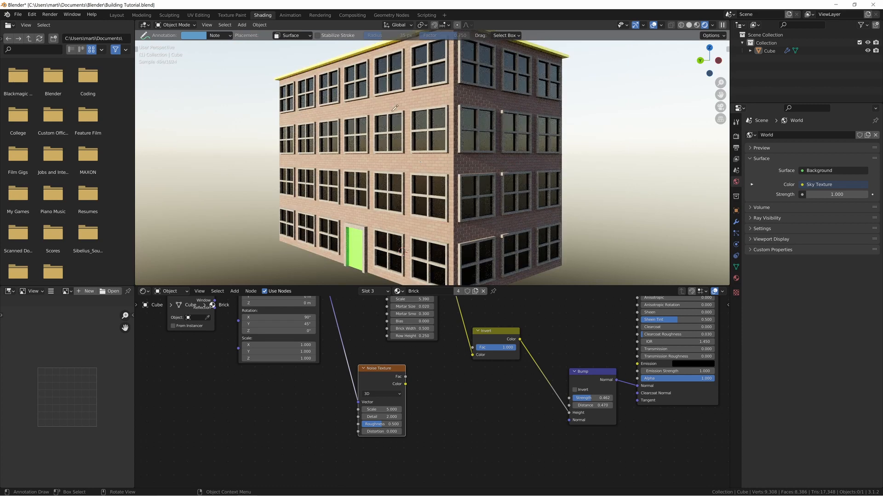
{"action": "scroll", "coordinate": [404, 411], "scroll_direction": "down", "scroll_amount": 3}
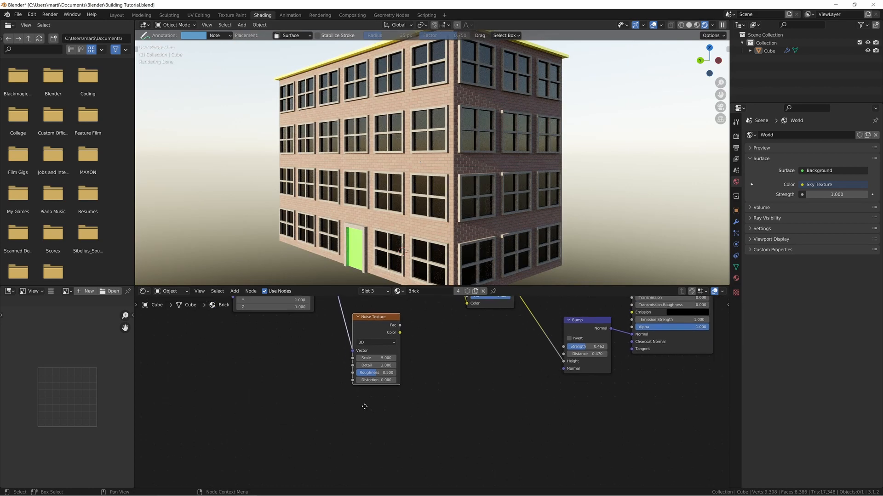
{"action": "middle_click_drag", "start_coordinate": [395, 403], "coordinate": [394, 401]}
{"action": "scroll", "coordinate": [425, 359], "scroll_direction": "up", "scroll_amount": 1}
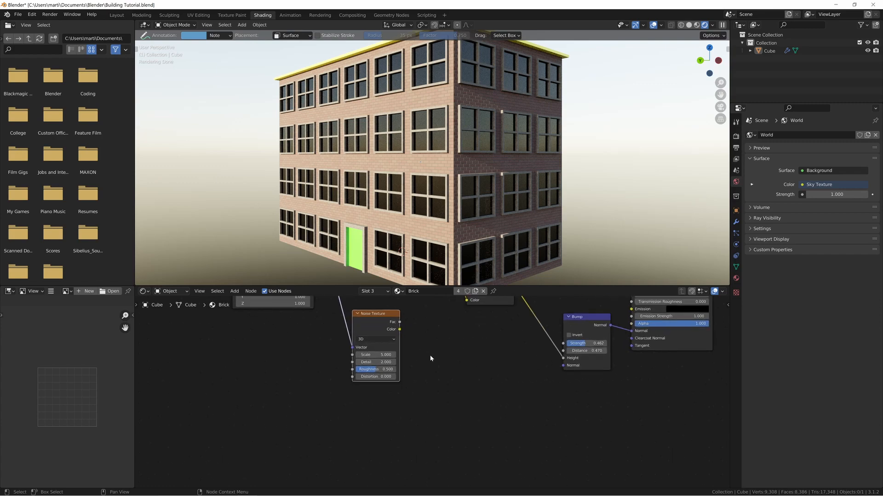
{"action": "scroll", "coordinate": [432, 355], "scroll_direction": "up", "scroll_amount": 1}
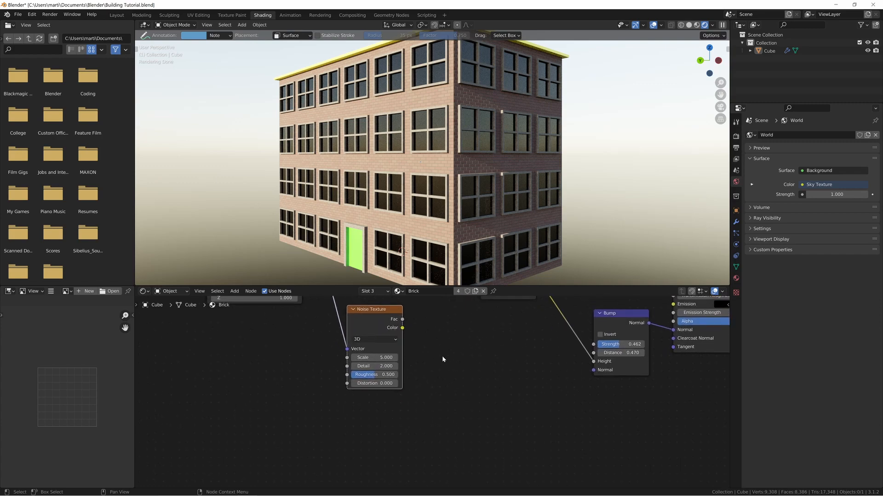
{"action": "left_click", "coordinate": [383, 321], "text": "ctrl+shift"}
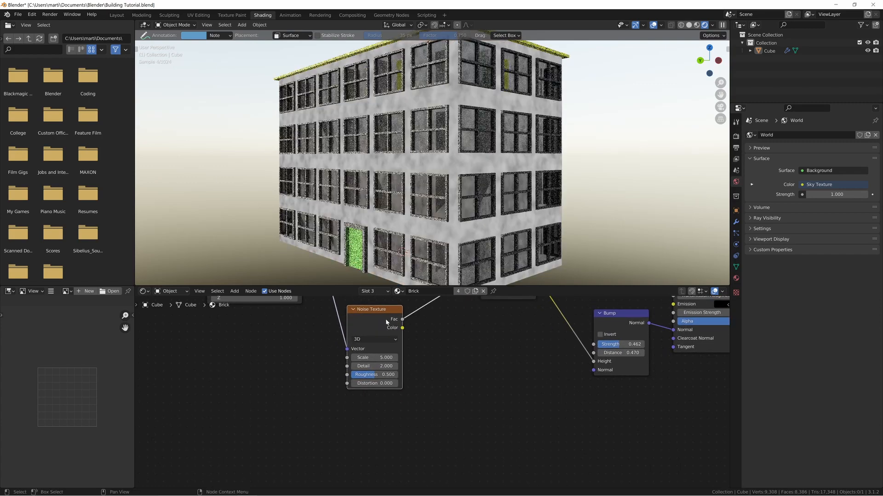
{"action": "middle_click_drag", "start_coordinate": [414, 338], "coordinate": [415, 344]}
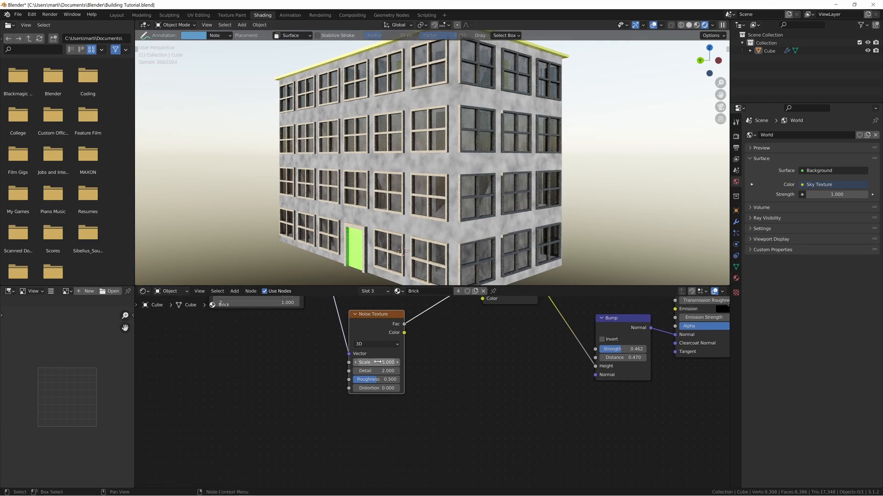
- Set the Noise Texture's Scale to 2.7
{"action": "left_click_drag", "start_coordinate": [377, 363], "coordinate": [355, 363]}
{"action": "left_click", "coordinate": [376, 362]}
{"action": "type", "text": "2."}
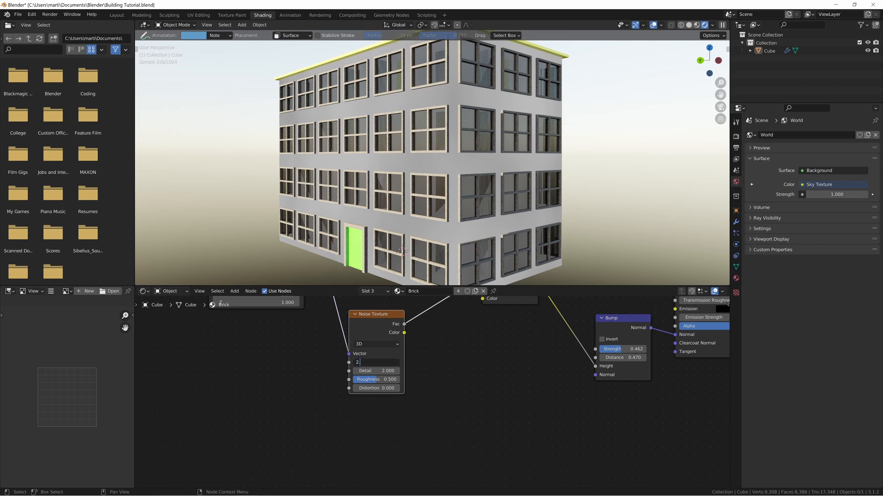
{"action": "type", "text": "7"}
{"action": "key", "text": "Return"}
- Add a ColorRamp node beside the Noise Texture and connect the noise's Fac output to the ramp's Fac input
{"action": "middle_click_drag", "start_coordinate": [496, 390], "coordinate": [493, 415]}
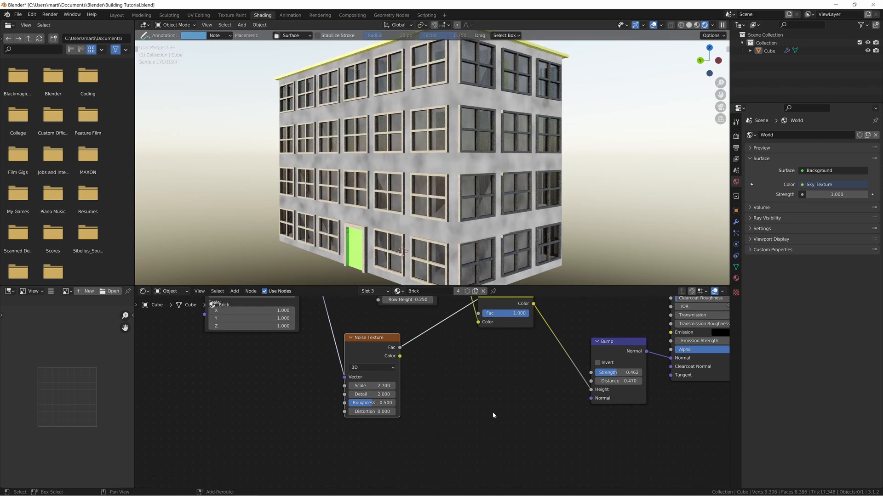
{"action": "key", "text": "shift+a"}
{"action": "type", "text": "color ramp"}
{"action": "key", "text": "Return"}
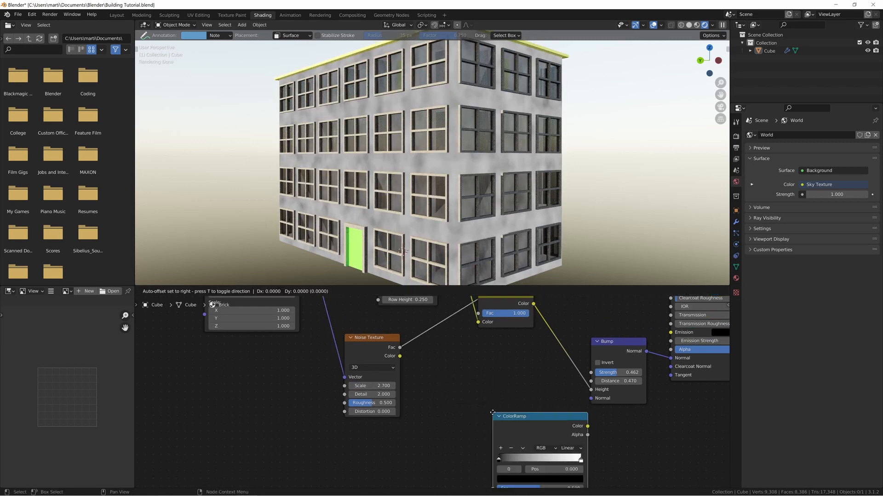
{"action": "left_click", "coordinate": [420, 348]}
{"action": "right_click_drag", "start_coordinate": [396, 354], "coordinate": [432, 381], "text": "alt"}
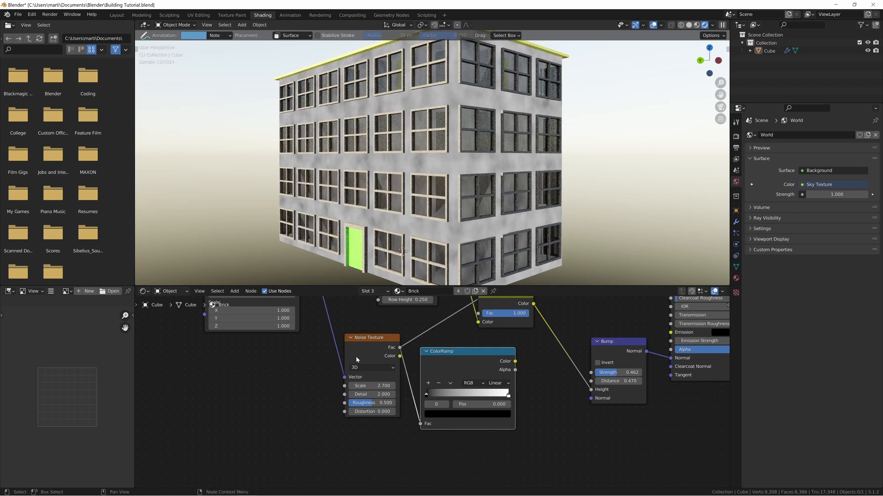
- Move the ColorRamp's black stop to 0.112 and its white stop to 0.642, and preview the ramp on the building
{"action": "left_click_drag", "start_coordinate": [355, 357], "coordinate": [340, 368]}
{"action": "left_click_drag", "start_coordinate": [428, 398], "coordinate": [436, 398]}
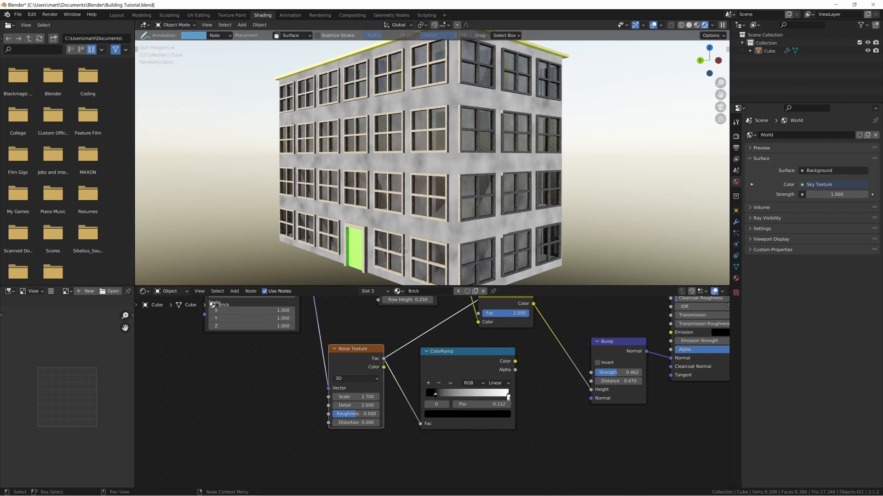
{"action": "left_click_drag", "start_coordinate": [508, 397], "coordinate": [482, 396]}
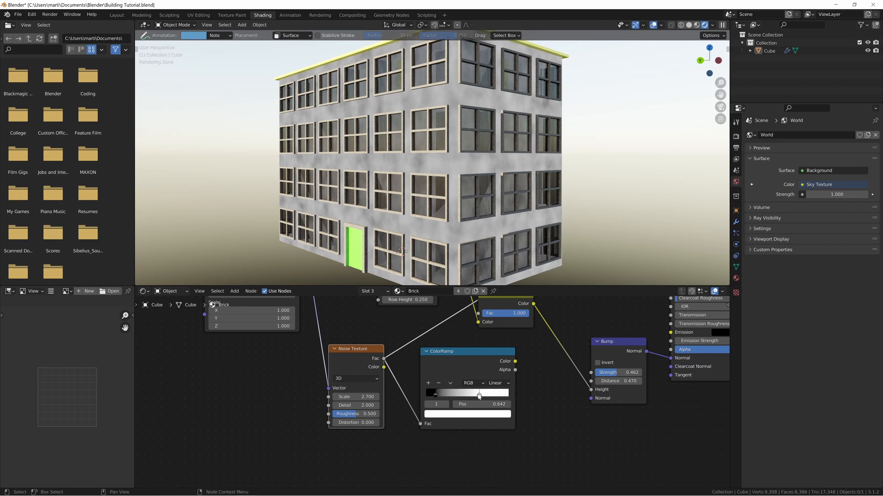
{"action": "left_click", "coordinate": [476, 369], "text": "ctrl+shift"}
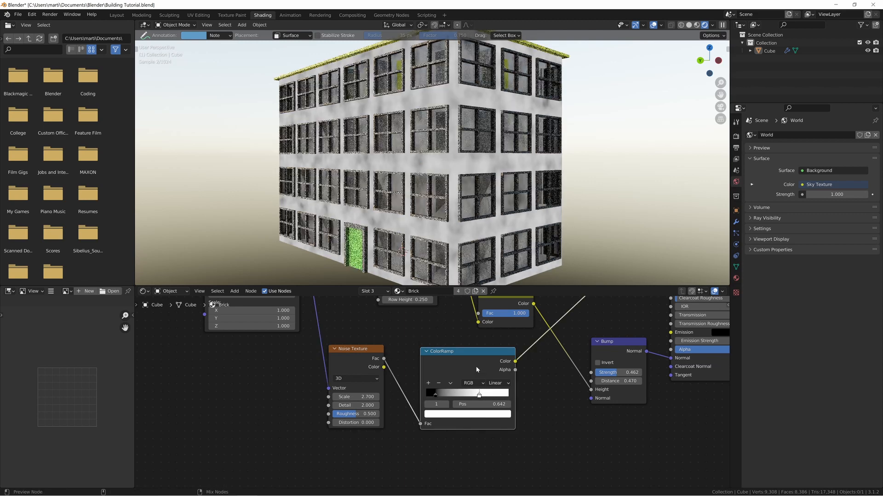
- Nudge the ColorRamp's black stop to 0.109 and set the Noise Texture's Detail to 1.18
{"action": "left_click", "coordinate": [436, 395]}
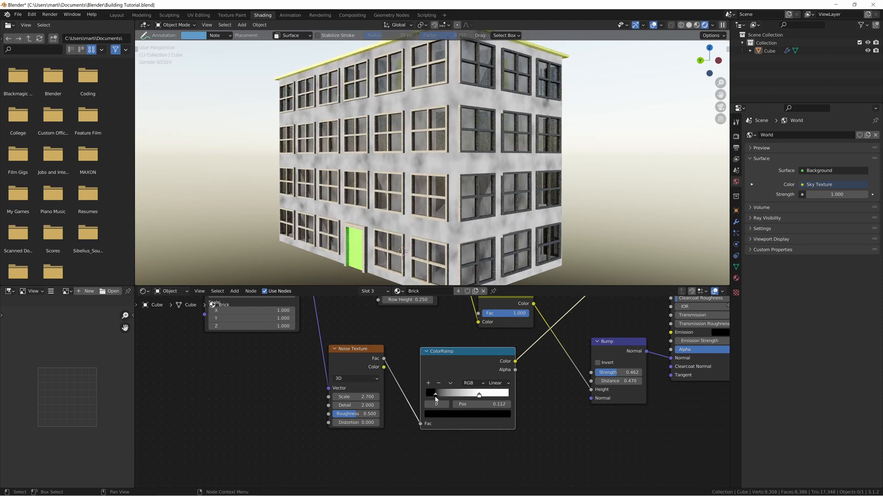
{"action": "left_click_drag", "start_coordinate": [441, 351], "coordinate": [428, 345]}
{"action": "middle_click_drag", "start_coordinate": [428, 346], "coordinate": [435, 334]}
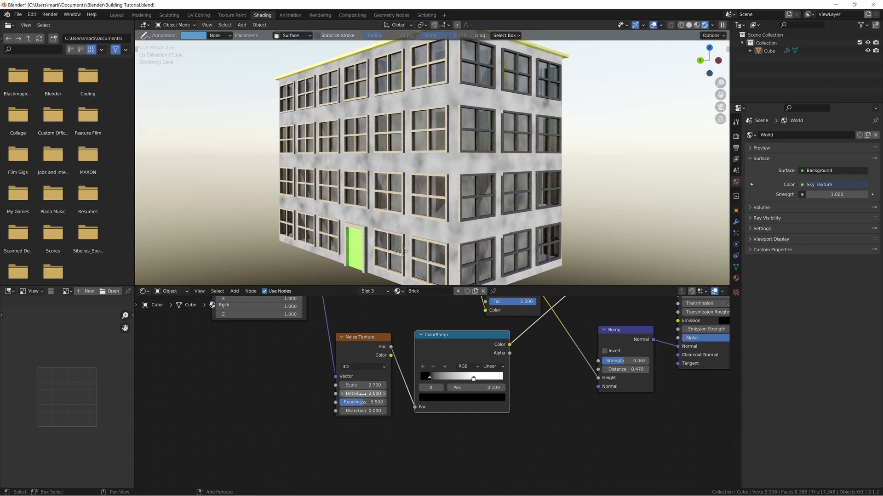
{"action": "left_click_drag", "start_coordinate": [363, 394], "coordinate": [352, 394]}
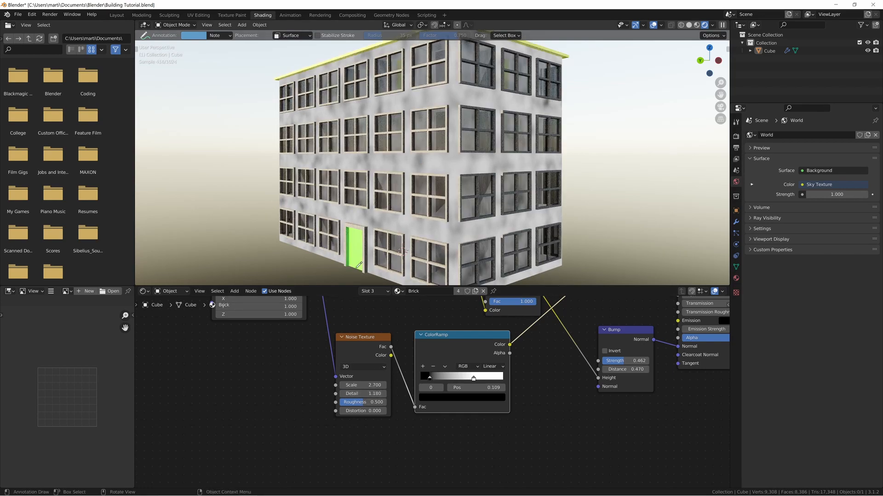
- Duplicate the Noise Texture and ColorRamp below the originals with the Vector link kept, and preview the copied ramp
{"action": "scroll", "coordinate": [350, 391], "scroll_direction": "down", "scroll_amount": 4}
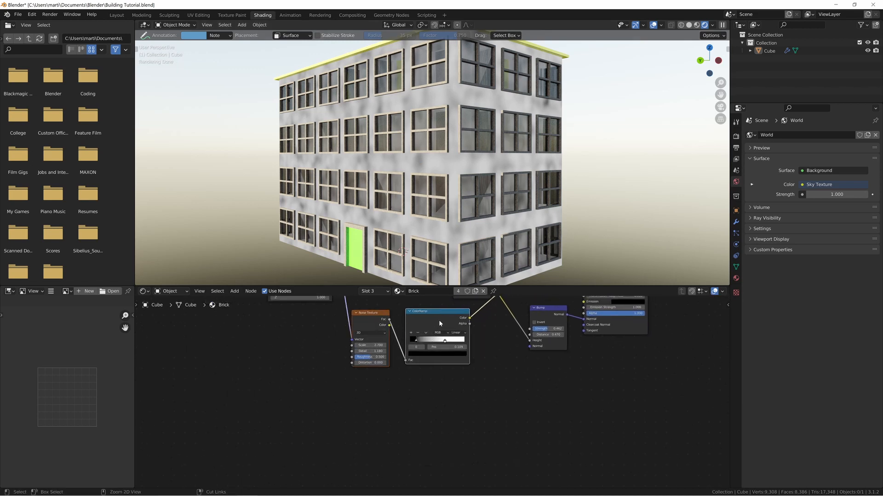
{"action": "key", "text": "shift+d"}
{"action": "left_click", "coordinate": [468, 390]}
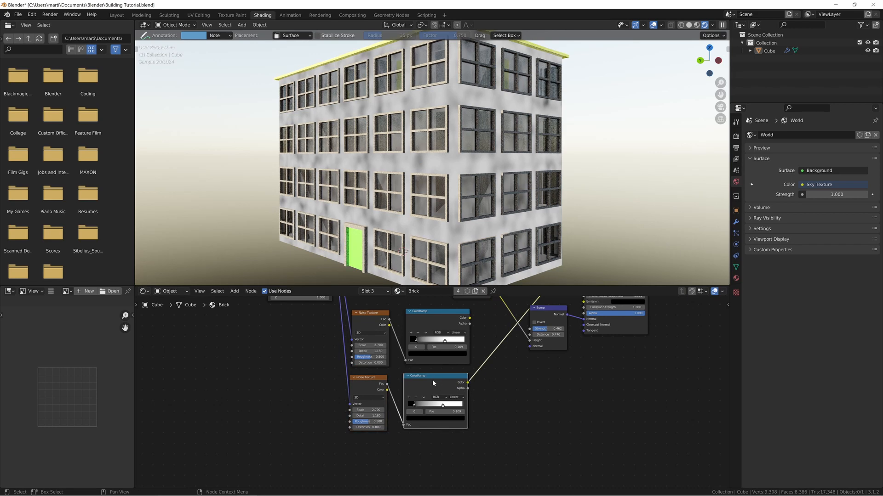
- Set the duplicated Noise Texture's Scale to 20 and its Detail to 2
{"action": "scroll", "coordinate": [431, 386], "scroll_direction": "up", "scroll_amount": 3}
{"action": "left_click", "coordinate": [331, 409]}
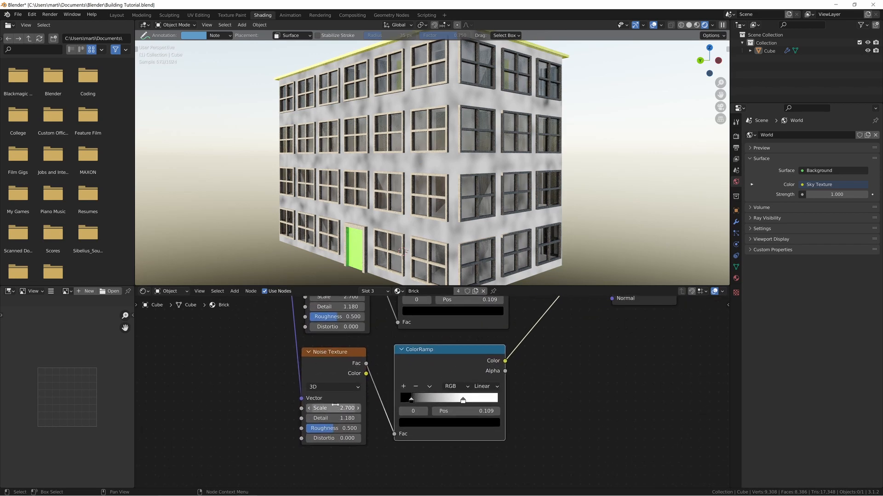
{"action": "key", "text": "Return"}
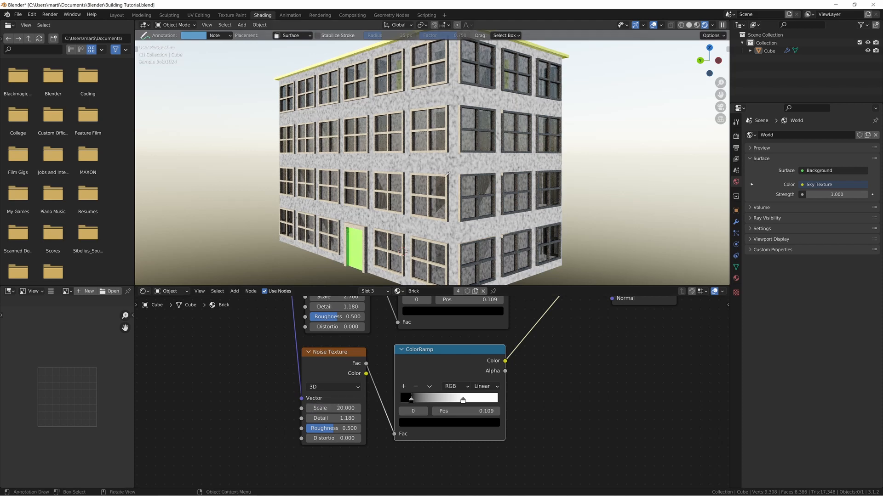
{"action": "left_click", "coordinate": [333, 418]}
{"action": "type", "text": "2"}
{"action": "key", "text": "Return"}
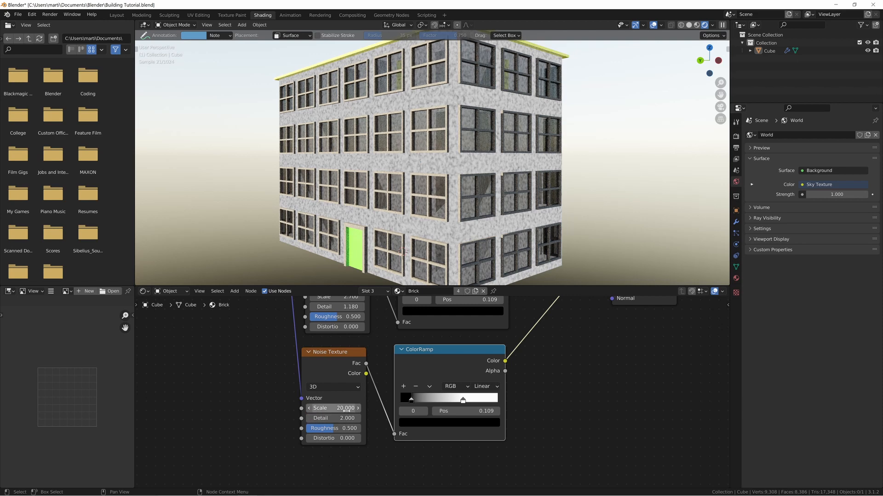
- Shift the duplicated ColorRamp's black stop slightly towards white and move its white stop to 0.842
{"action": "middle_click_drag", "start_coordinate": [346, 406], "coordinate": [341, 375]}
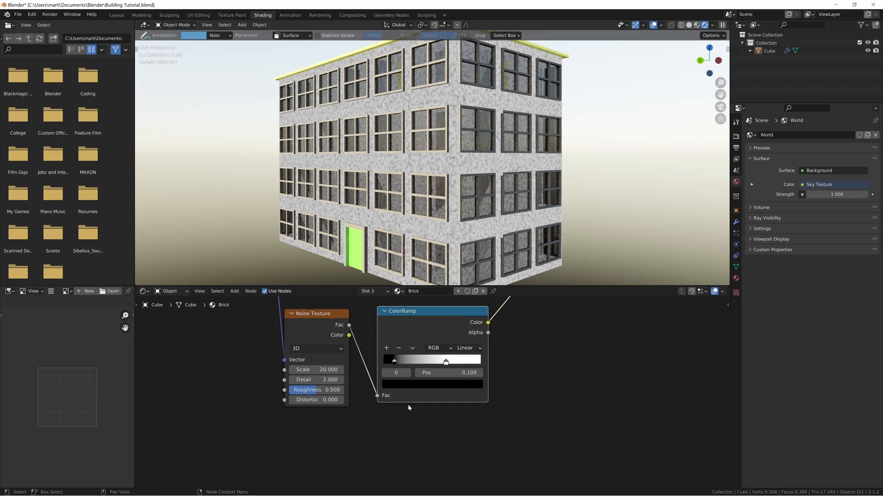
{"action": "left_click_drag", "start_coordinate": [393, 364], "coordinate": [465, 364]}
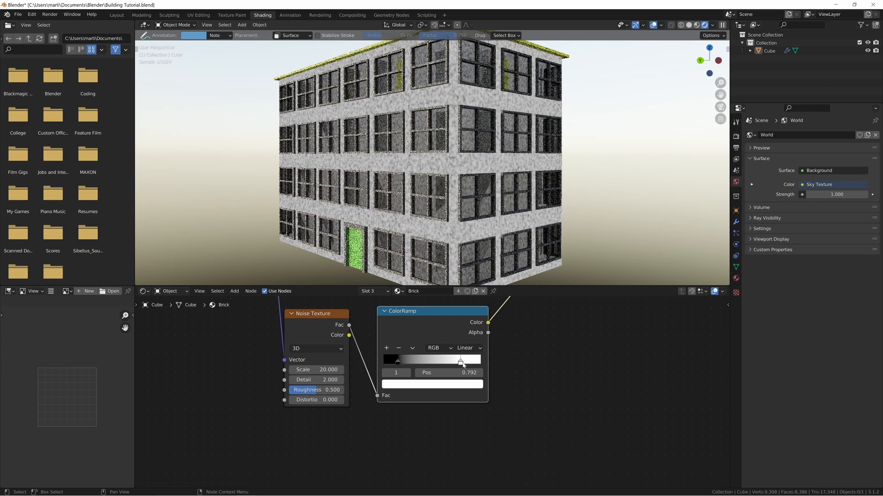
- Duplicate the second Noise Texture and ColorRamp pair directly below it, keeping the Vector input connected
{"action": "scroll", "coordinate": [347, 444], "scroll_direction": "down", "scroll_amount": 2}
{"action": "middle_click_drag", "start_coordinate": [348, 441], "coordinate": [350, 412]}
{"action": "left_click_drag", "start_coordinate": [351, 407], "coordinate": [436, 316]}
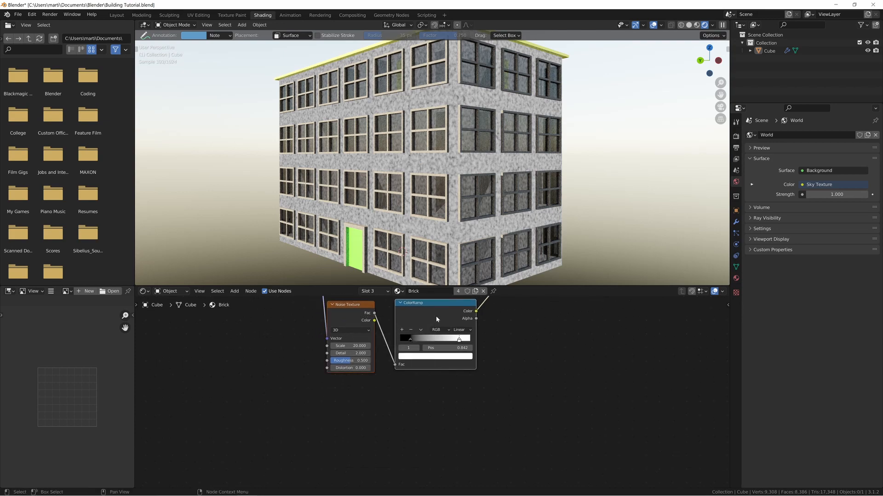
{"action": "key", "text": "ctrl+shift+d"}
{"action": "left_click", "coordinate": [433, 398]}
{"action": "scroll", "coordinate": [431, 167], "scroll_direction": "up", "scroll_amount": 4}
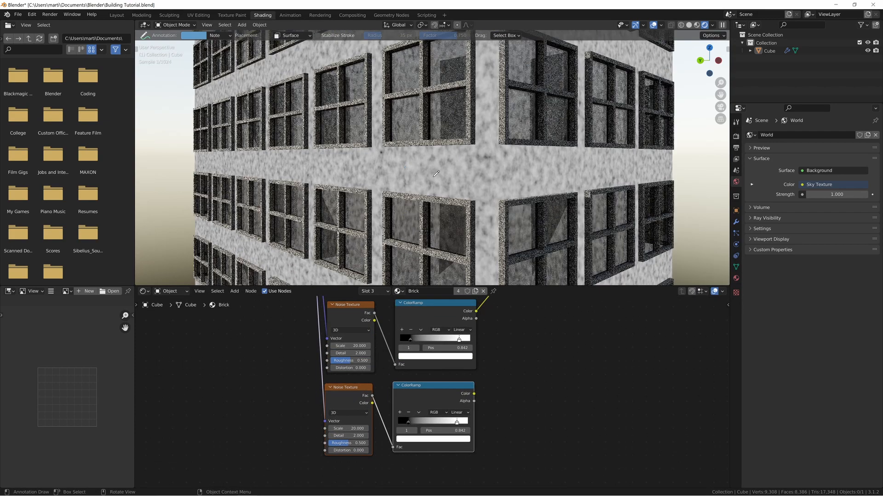
{"action": "middle_click_drag", "start_coordinate": [366, 412], "coordinate": [366, 388]}
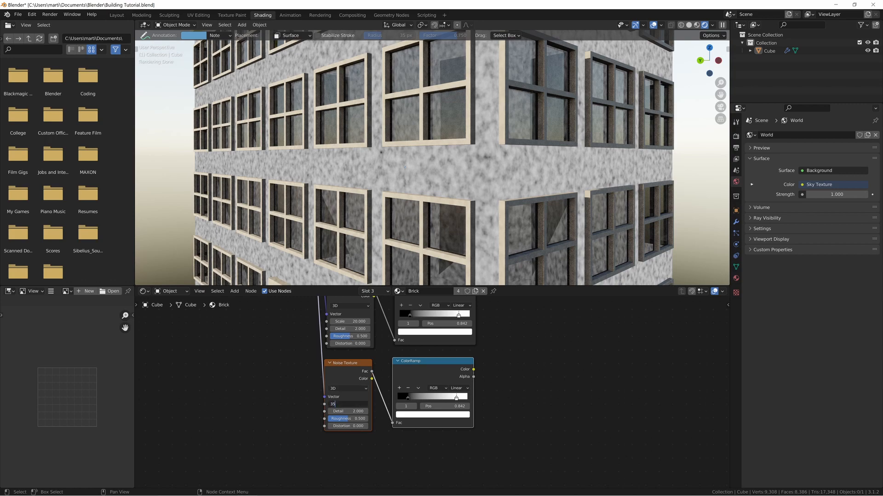
- Set the third Noise Texture's Scale to 35 and preview its ColorRamp on the walls
{"action": "left_click", "coordinate": [344, 404]}
{"action": "type", "text": "35"}
{"action": "key", "text": "Return"}
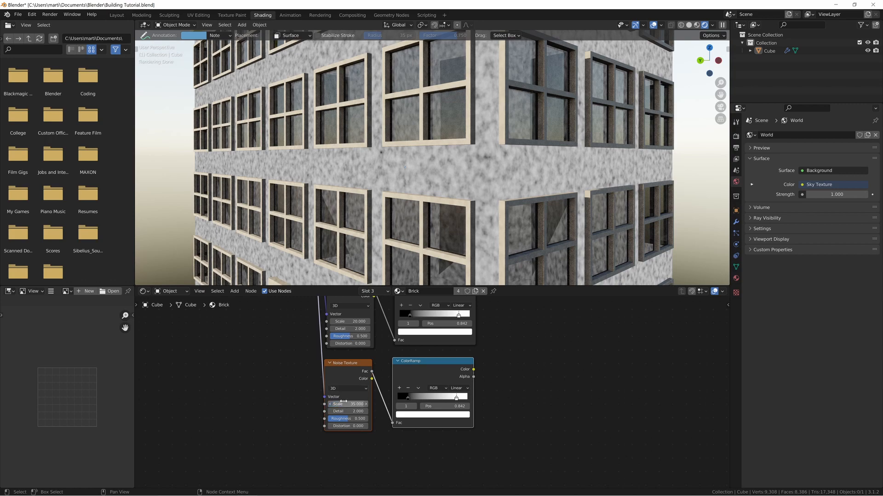
{"action": "left_click", "coordinate": [435, 364], "text": "ctrl+shift"}
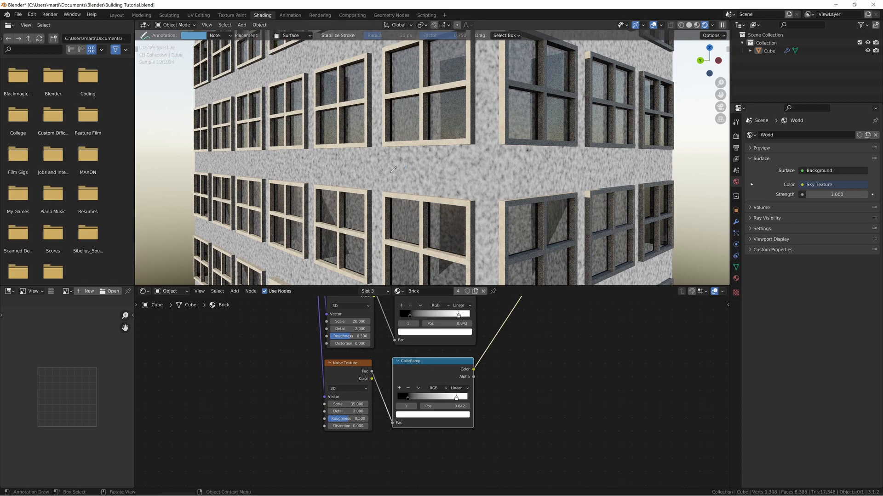
{"action": "middle_click_drag", "start_coordinate": [355, 328], "coordinate": [359, 352]}
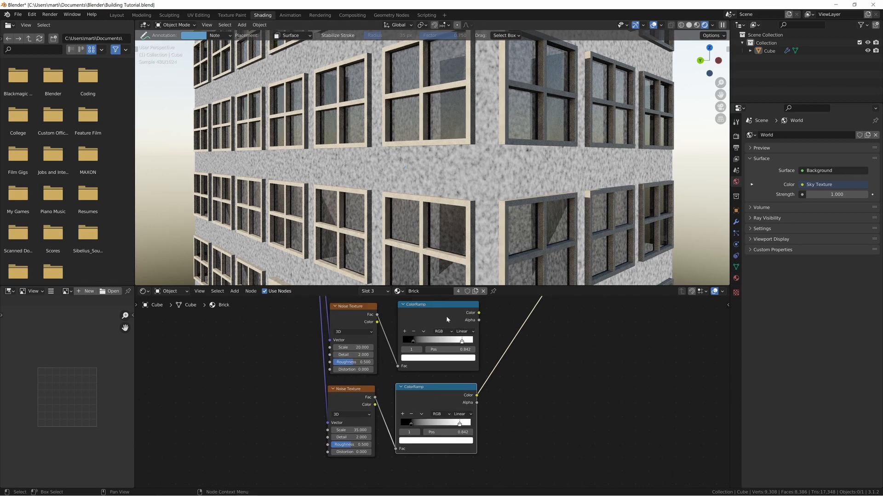
- Preview the second ColorRamp and lower its Noise Texture's Scale to 18.1
{"action": "left_click", "coordinate": [446, 315], "text": "ctrl+shift"}
{"action": "left_click_drag", "start_coordinate": [356, 348], "coordinate": [342, 347]}
{"action": "scroll", "coordinate": [523, 349], "scroll_direction": "down", "scroll_amount": 5}
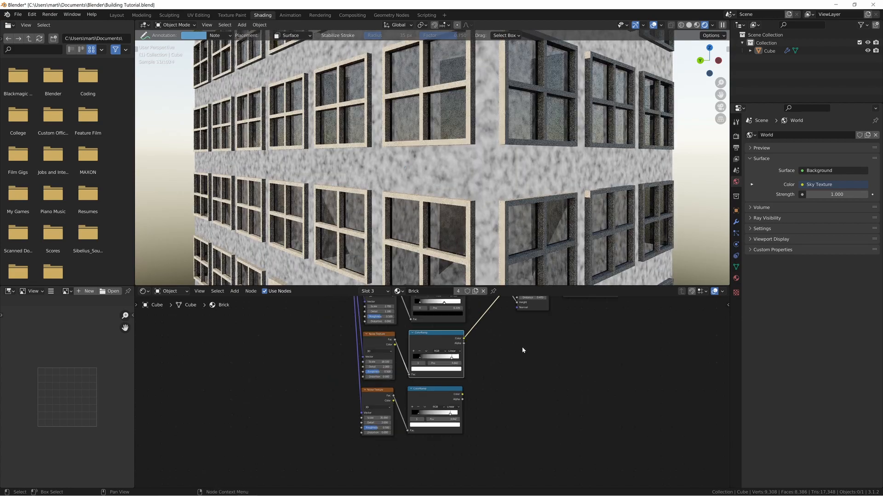
- Preview the first and third ColorRamps in turn, viewing the pattern on the whole building
{"action": "middle_click_drag", "start_coordinate": [523, 347], "coordinate": [519, 409]}
{"action": "left_click", "coordinate": [439, 344], "text": "ctrl+shift"}
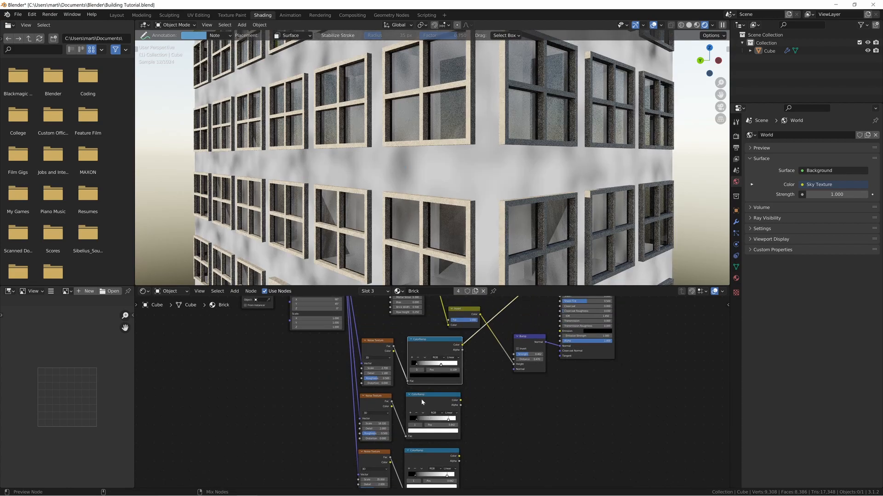
{"action": "key", "text": "KP_Decimal"}
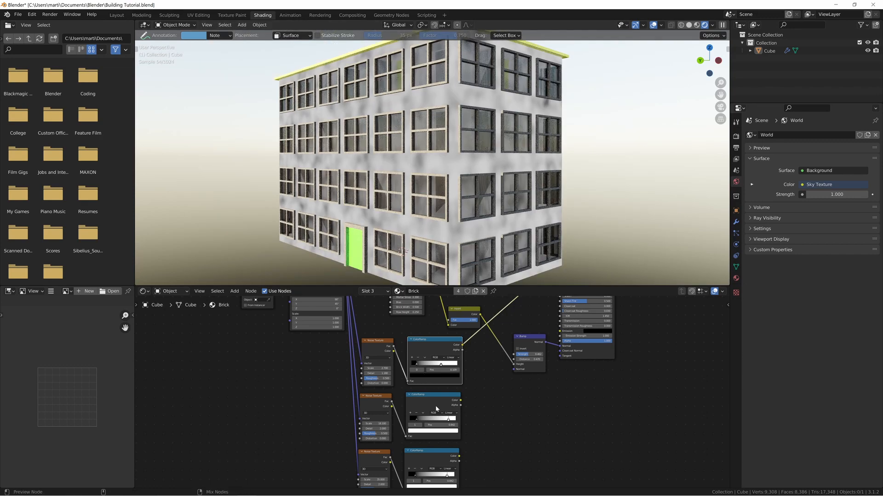
{"action": "left_click", "coordinate": [428, 458], "text": "ctrl+shift"}
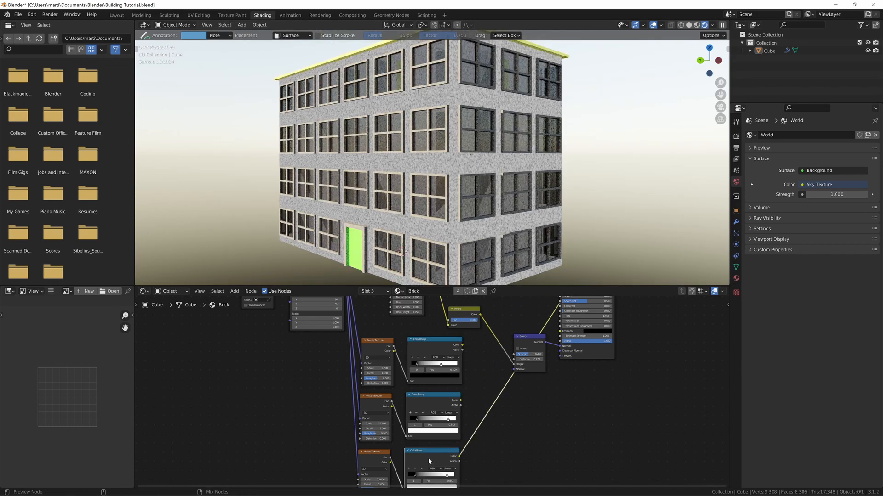
- Move the coordinate, Mapping, Noise Texture and ColorRamp nodes together, farther from the Brick Texture and Bump nodes, to make room
{"action": "middle_click_drag", "start_coordinate": [500, 404], "coordinate": [471, 368]}
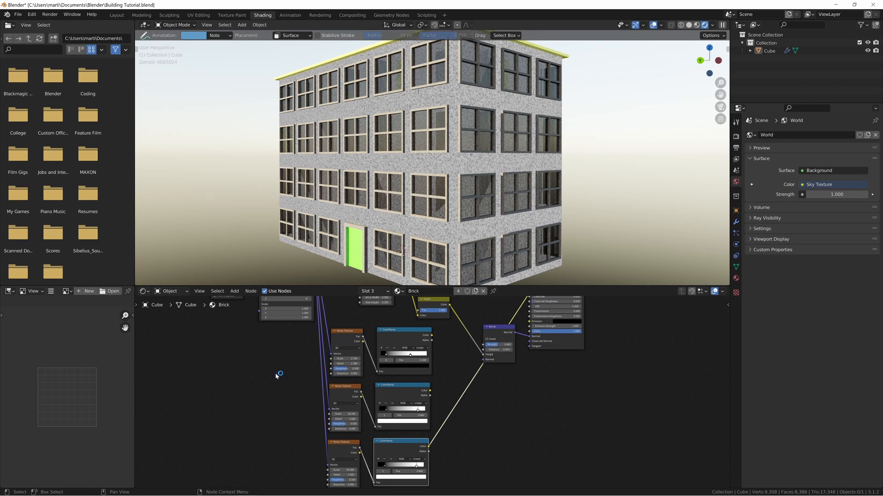
{"action": "left_click_drag", "start_coordinate": [282, 351], "coordinate": [419, 466]}
{"action": "scroll", "coordinate": [242, 361], "scroll_direction": "down", "scroll_amount": 3}
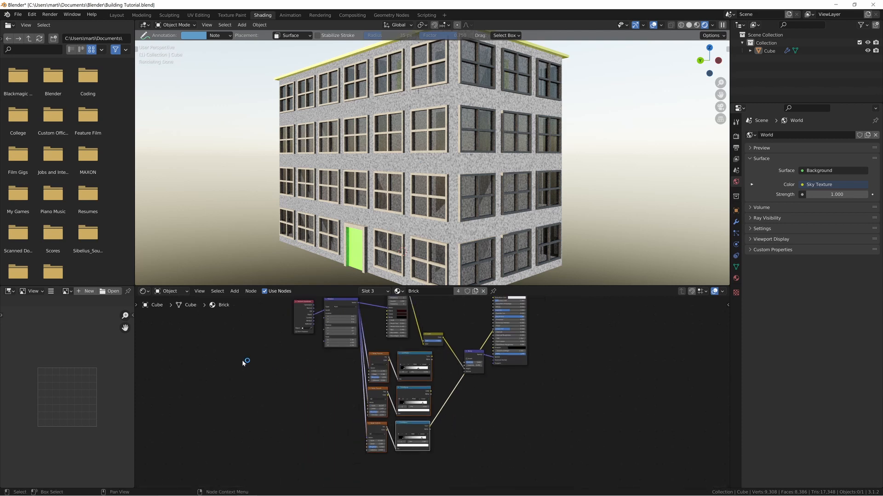
{"action": "middle_click_drag", "start_coordinate": [242, 361], "coordinate": [274, 408]}
{"action": "left_click_drag", "start_coordinate": [317, 330], "coordinate": [371, 398], "text": "shift"}
{"action": "key", "text": "g"}
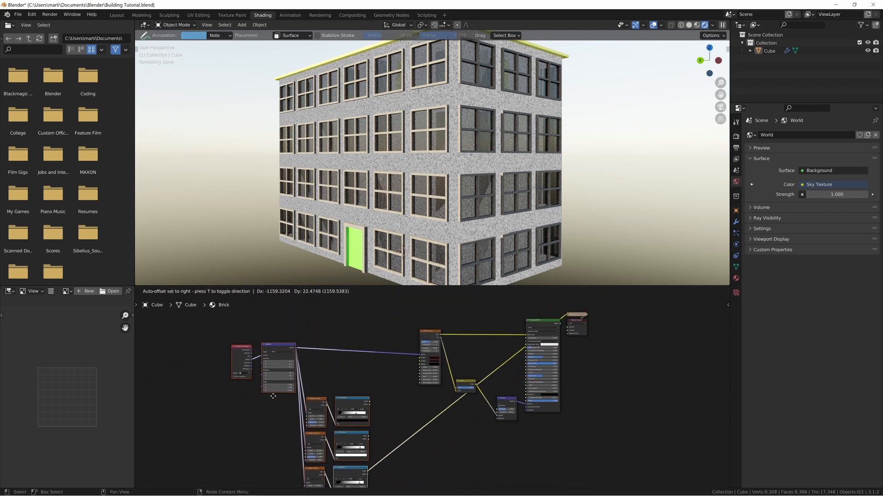
{"action": "left_click", "coordinate": [273, 396]}
- Add a MixRGB node with the first ColorRamp's Color in Color1 and the second's in Color2
{"action": "left_click", "coordinate": [439, 421]}
{"action": "scroll", "coordinate": [465, 440], "scroll_direction": "up", "scroll_amount": 5}
{"action": "middle_click_drag", "start_coordinate": [464, 441], "coordinate": [457, 379]}
{"action": "key", "text": "shift+a"}
{"action": "left_click", "coordinate": [457, 379]}
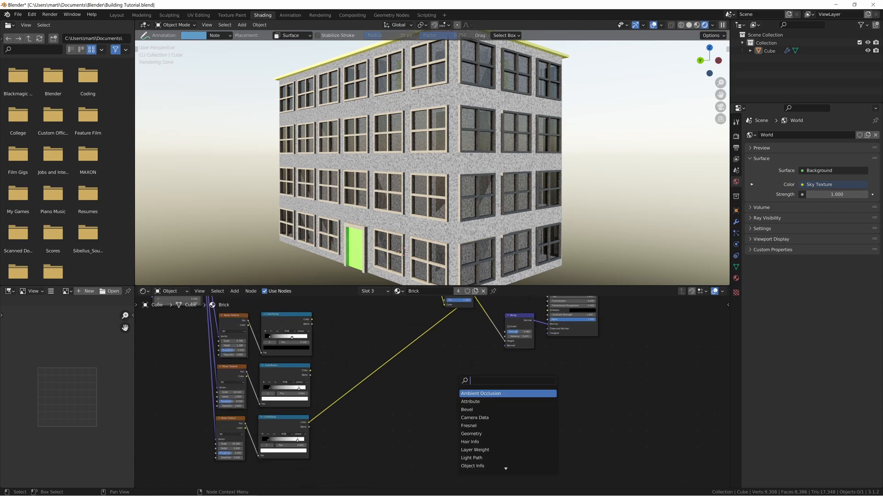
{"action": "type", "text": "MIX"}
{"action": "key", "text": "Return"}
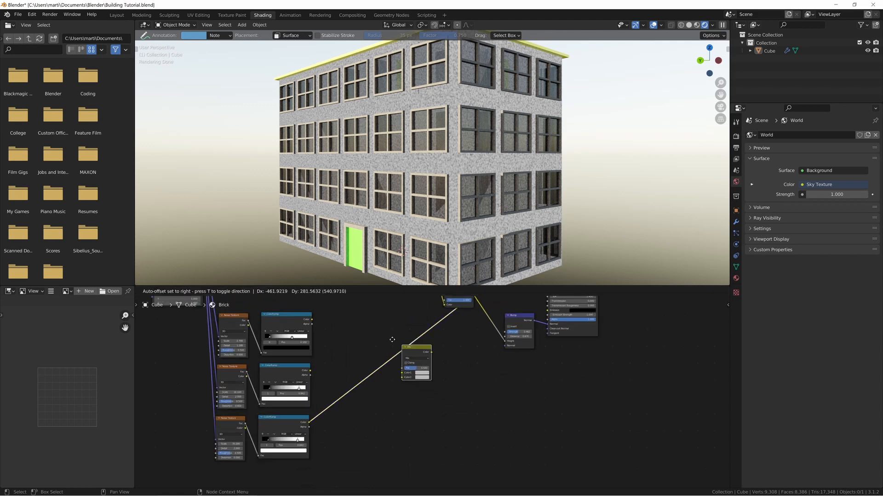
{"action": "left_click", "coordinate": [325, 322]}
{"action": "right_click_drag", "start_coordinate": [325, 322], "coordinate": [364, 331], "text": "alt"}
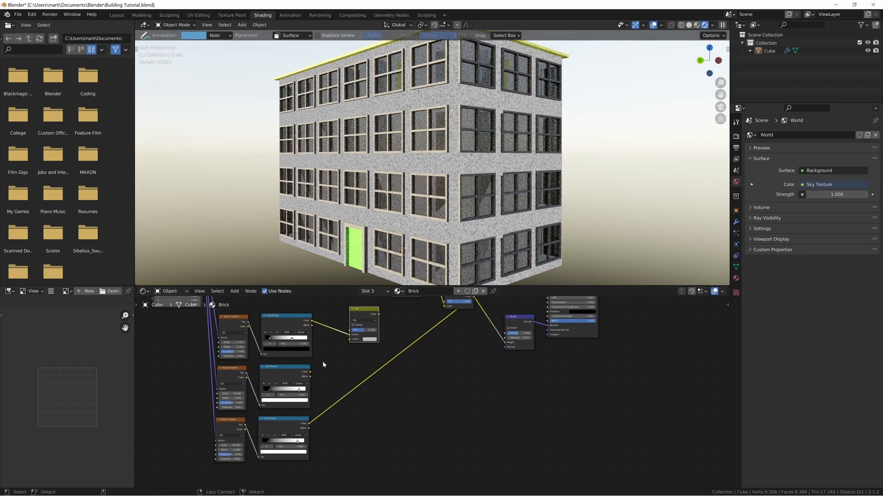
{"action": "right_click_drag", "start_coordinate": [322, 360], "coordinate": [363, 334], "text": "alt"}
- Change the new mix node's blending mode to Add, preview it, and set its Fac to 0.852
{"action": "scroll", "coordinate": [363, 335], "scroll_direction": "up", "scroll_amount": 3}
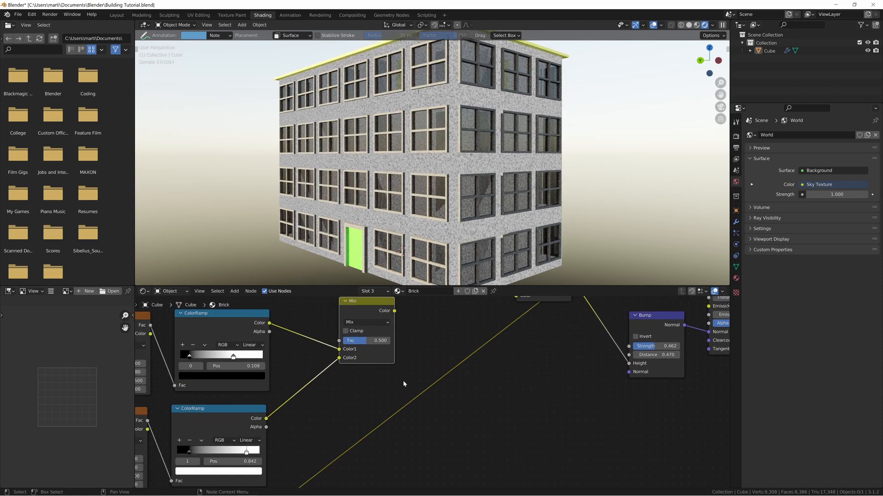
{"action": "left_click", "coordinate": [360, 323]}
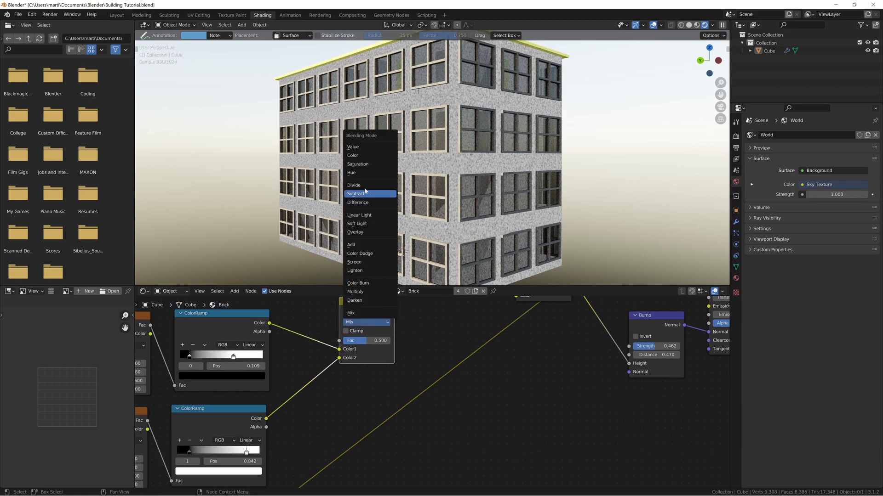
{"action": "left_click", "coordinate": [356, 245]}
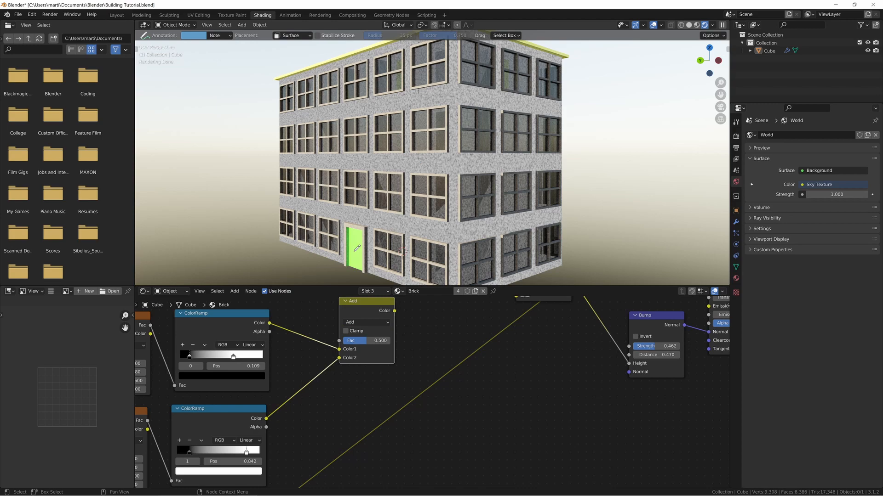
{"action": "left_click", "coordinate": [363, 308], "text": "ctrl+shift"}
{"action": "left_click_drag", "start_coordinate": [371, 342], "coordinate": [346, 341]}
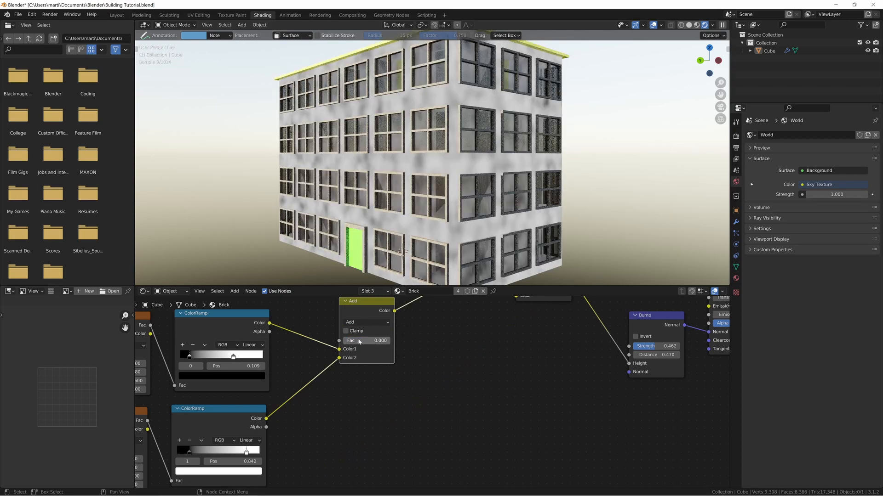
{"action": "middle_click_drag", "start_coordinate": [275, 357], "coordinate": [339, 381]}
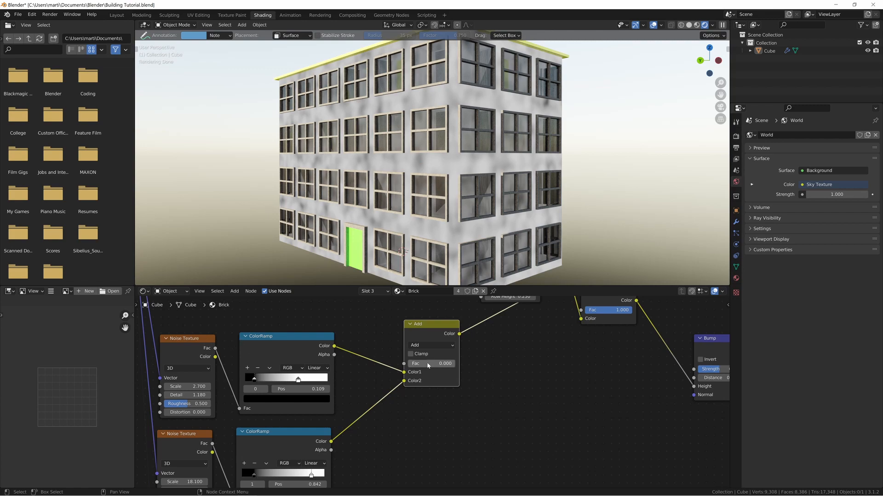
{"action": "left_click_drag", "start_coordinate": [432, 364], "coordinate": [414, 364]}
{"action": "scroll", "coordinate": [448, 381], "scroll_direction": "up", "scroll_amount": 3}
{"action": "left_click_drag", "start_coordinate": [432, 360], "coordinate": [479, 360]}
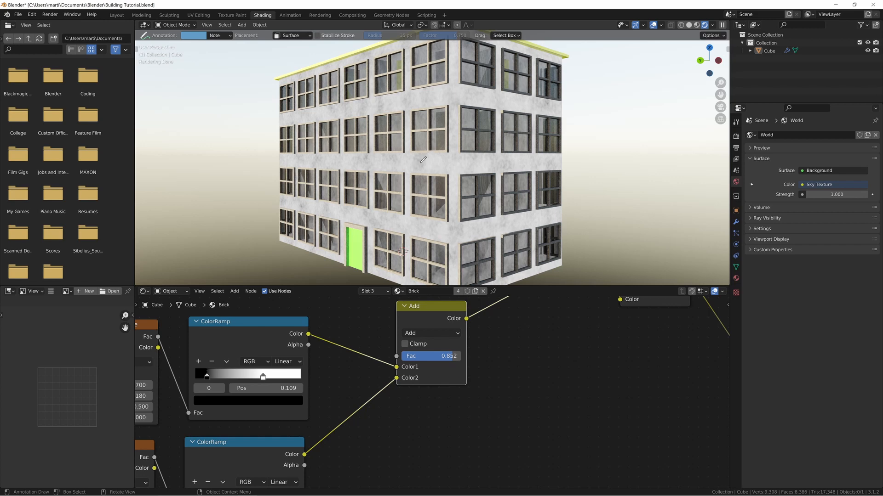
- Duplicate the Add node, feed it the first Add's output and the third ColorRamp's Color, and preview the combination
{"action": "middle_click_drag", "start_coordinate": [448, 321], "coordinate": [437, 315]}
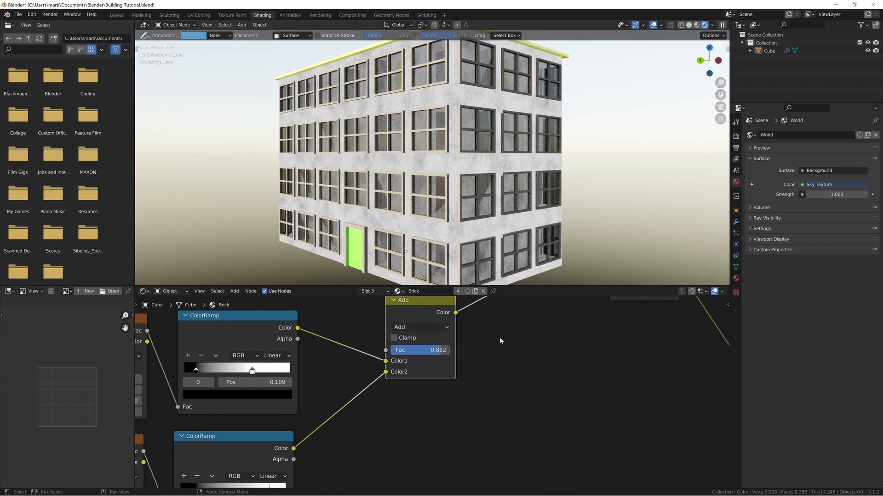
{"action": "key", "text": "shift+d"}
{"action": "left_click", "coordinate": [567, 361]}
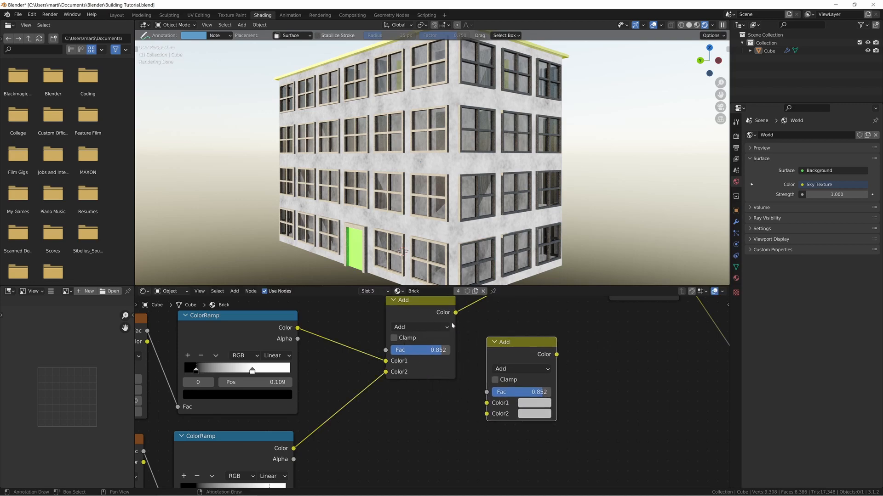
{"action": "right_click_drag", "start_coordinate": [442, 312], "coordinate": [501, 417], "text": "alt"}
{"action": "scroll", "coordinate": [439, 401], "scroll_direction": "down", "scroll_amount": 6}
{"action": "middle_click_drag", "start_coordinate": [429, 406], "coordinate": [420, 354]}
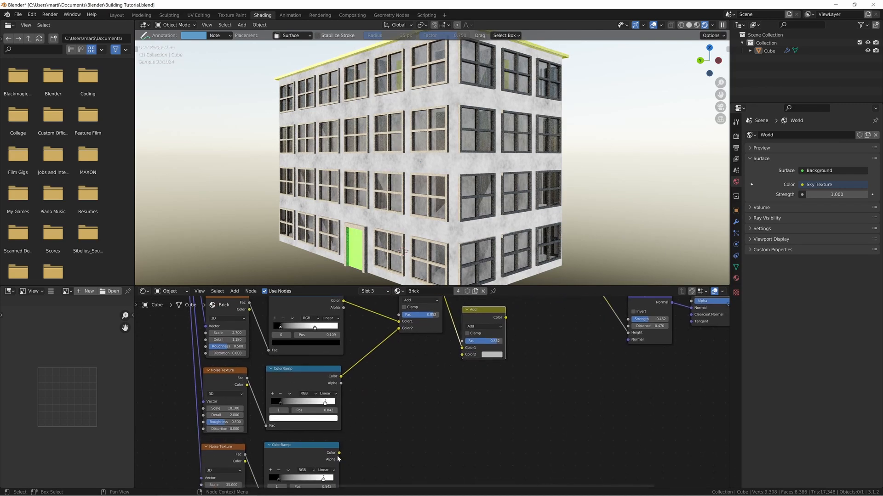
{"action": "right_click_drag", "start_coordinate": [335, 457], "coordinate": [481, 347], "text": "alt"}
{"action": "middle_click_drag", "start_coordinate": [540, 334], "coordinate": [434, 374]}
{"action": "scroll", "coordinate": [465, 371], "scroll_direction": "up", "scroll_amount": 5}
{"action": "left_click", "coordinate": [374, 360], "text": "ctrl+shift"}
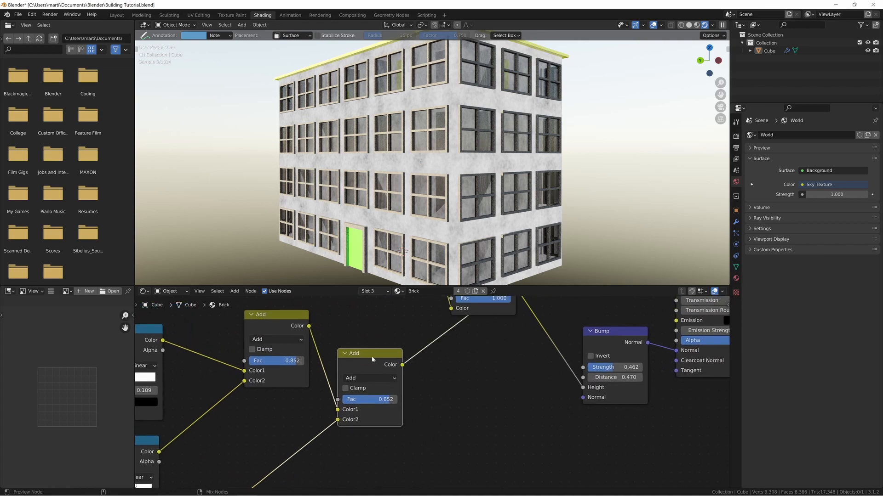
- Check the second Add node's result on the wall up close and set its Fac to 0.746
{"action": "scroll", "coordinate": [426, 174], "scroll_direction": "up", "scroll_amount": 6}
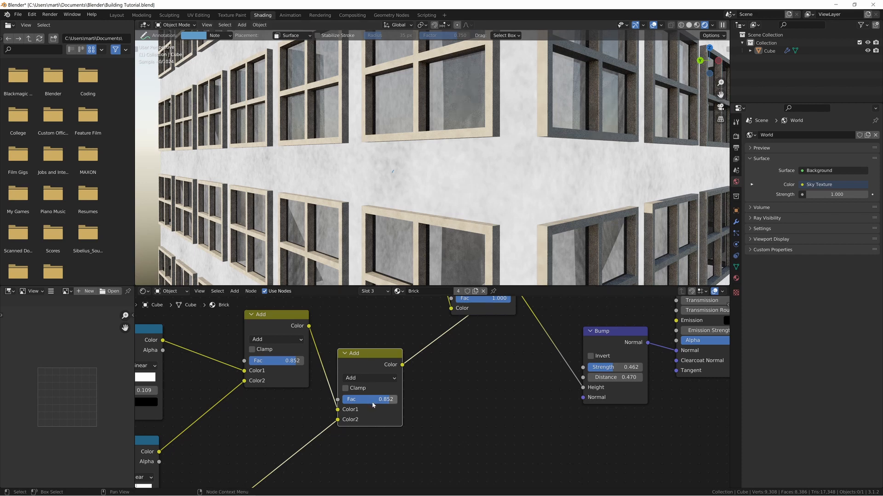
{"action": "scroll", "coordinate": [257, 414], "scroll_direction": "down", "scroll_amount": 2}
{"action": "middle_click_drag", "start_coordinate": [262, 410], "coordinate": [340, 381]}
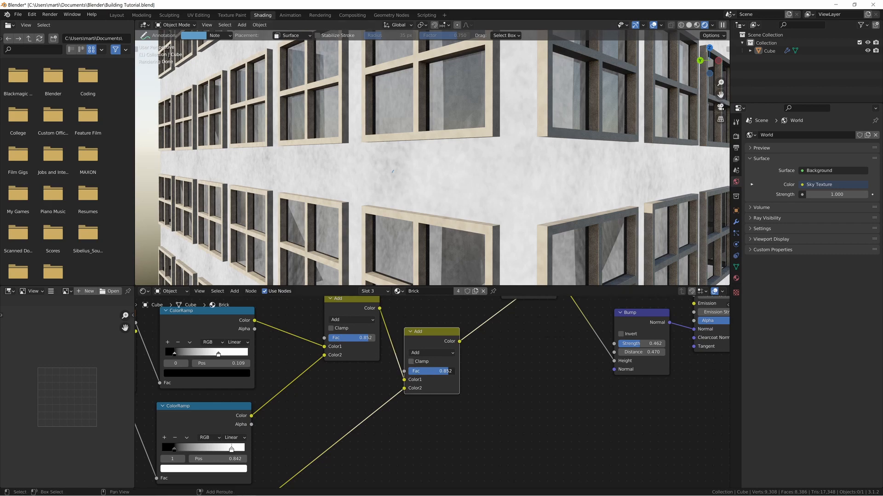
{"action": "mouse_move", "coordinate": [433, 371]}
{"action": "left_mouse_down"}
{"action": "mouse_move", "coordinate": [408, 371]}
{"action": "mouse_move", "coordinate": [443, 371]}
{"action": "left_mouse_up"}
{"action": "scroll", "coordinate": [503, 377], "scroll_direction": "down", "scroll_amount": 5}
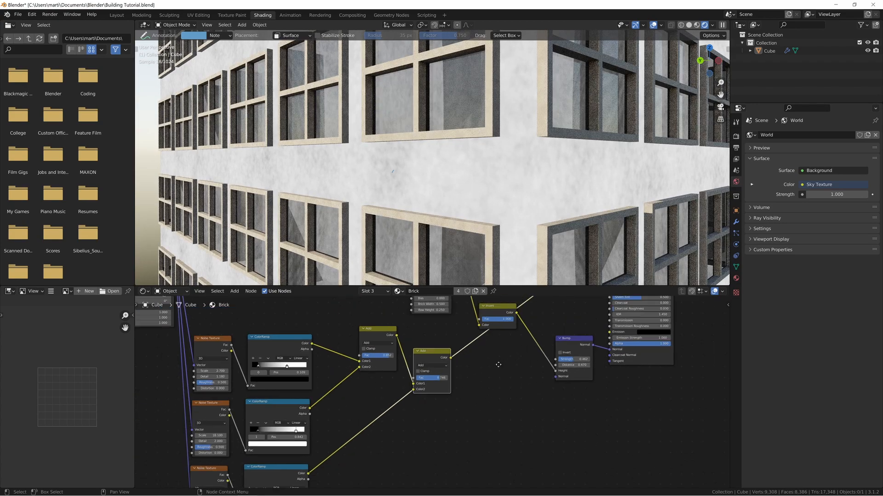
- Duplicate the second Add node before the Bump node and connect Invert to its Color1 and the second Add to its Color2
{"action": "middle_click_drag", "start_coordinate": [497, 364], "coordinate": [429, 385]}
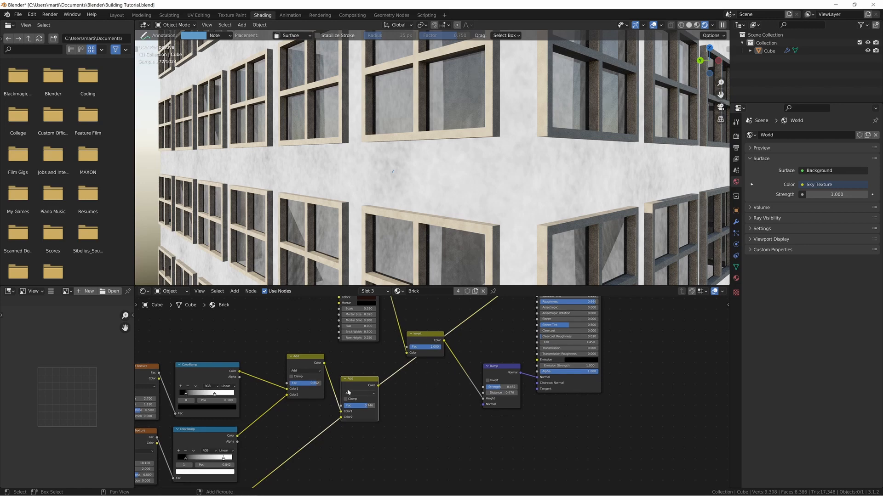
{"action": "key", "text": "shift+d"}
{"action": "left_click", "coordinate": [430, 382]}
{"action": "left_click_drag", "start_coordinate": [424, 336], "coordinate": [402, 322]}
{"action": "right_click_drag", "start_coordinate": [402, 332], "coordinate": [412, 371], "text": "alt"}
{"action": "right_click_drag", "start_coordinate": [362, 385], "coordinate": [437, 407], "text": "alt"}
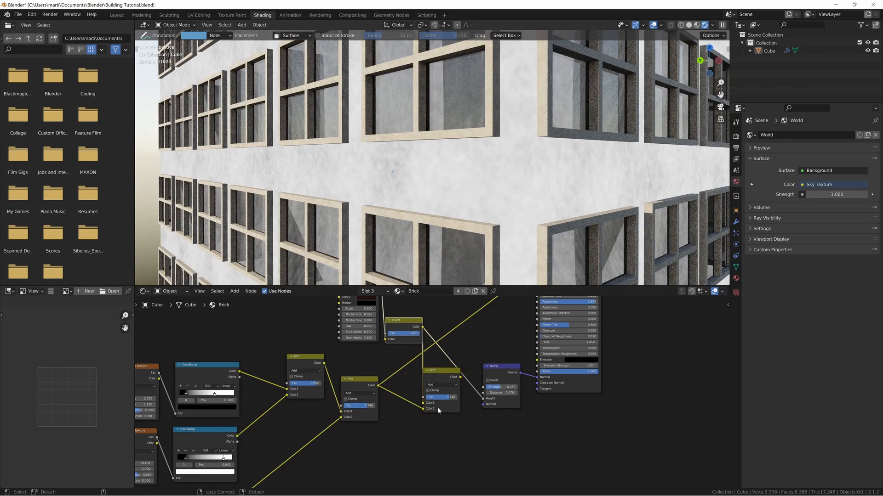
- Set the third mix node's blending mode to Mix and its Fac to 0.107
{"action": "left_click", "coordinate": [446, 385]}
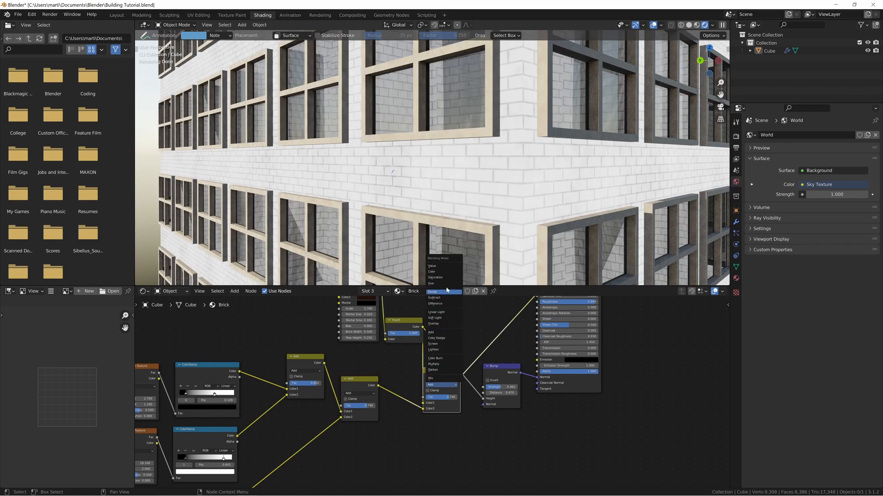
{"action": "left_click", "coordinate": [442, 379]}
{"action": "left_click_drag", "start_coordinate": [444, 398], "coordinate": [445, 379]}
{"action": "scroll", "coordinate": [444, 381], "scroll_direction": "up", "scroll_amount": 1}
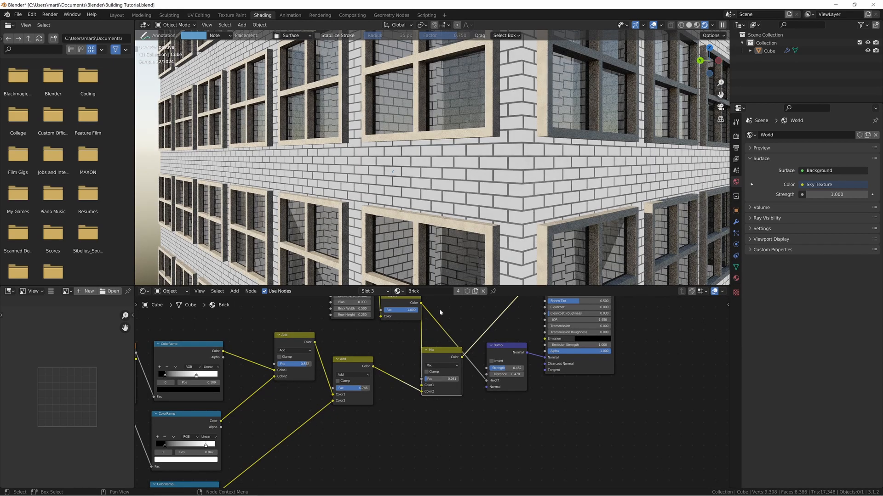
{"action": "scroll", "coordinate": [477, 233], "scroll_direction": "up", "scroll_amount": 4}
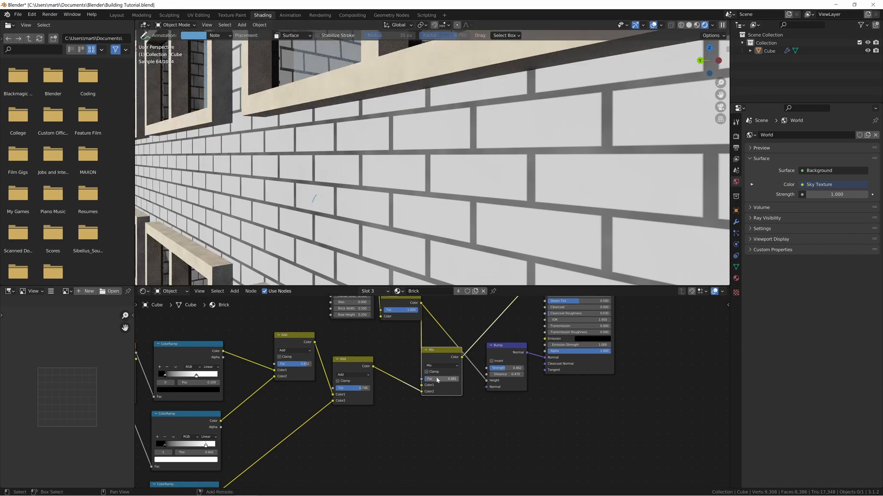
{"action": "left_click_drag", "start_coordinate": [437, 380], "coordinate": [436, 380]}
{"action": "middle_click_drag", "start_coordinate": [479, 410], "coordinate": [402, 409]}
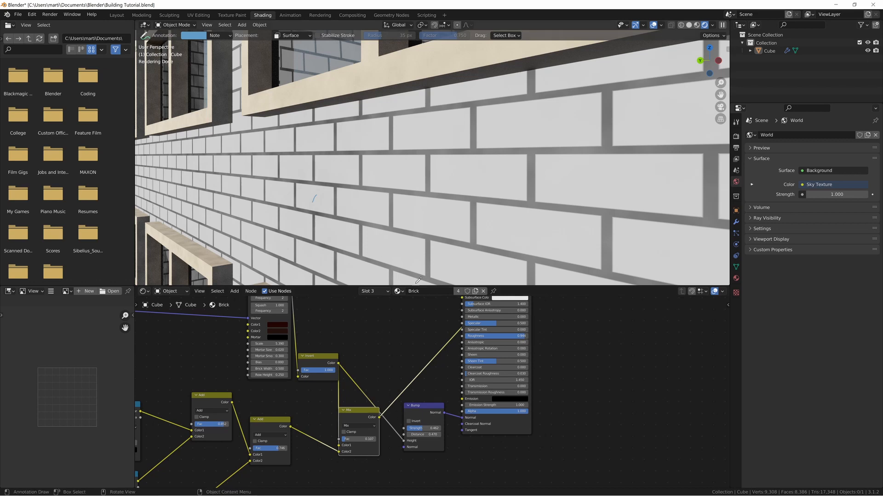
- Connect the Mix node's Color to the Bump Height and restore the Principled BSDF output to inspect the brick walls
{"action": "left_click_drag", "start_coordinate": [379, 418], "coordinate": [411, 440]}
{"action": "middle_click_drag", "start_coordinate": [430, 352], "coordinate": [407, 450]}
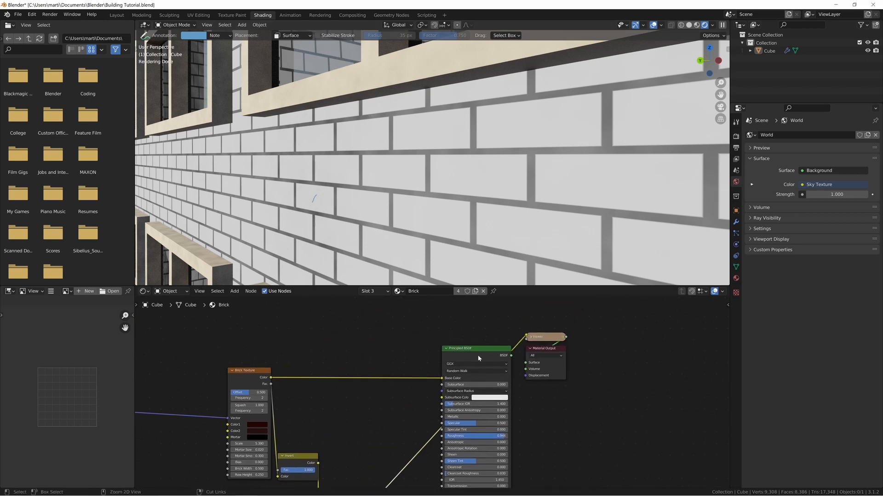
{"action": "left_click", "coordinate": [479, 353], "text": "ctrl+shift"}
{"action": "scroll", "coordinate": [435, 187], "scroll_direction": "down", "scroll_amount": 8}
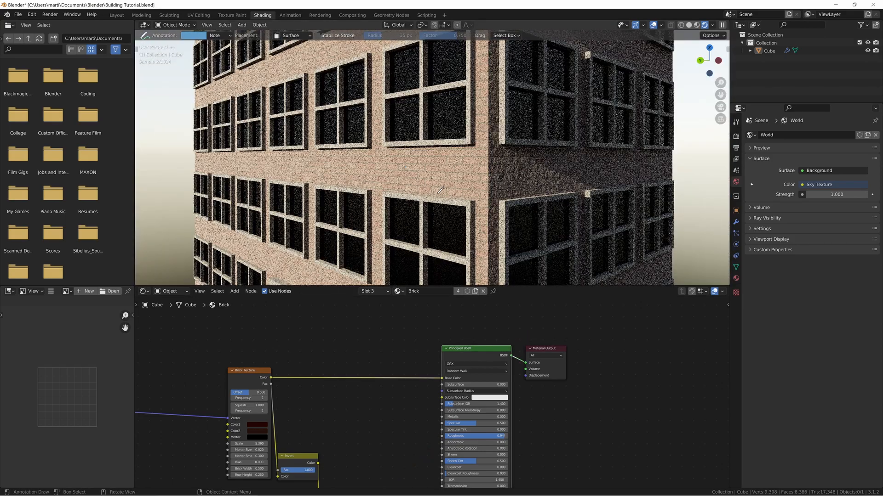
{"action": "middle_click_drag", "start_coordinate": [521, 192], "coordinate": [425, 163], "text": "shift"}
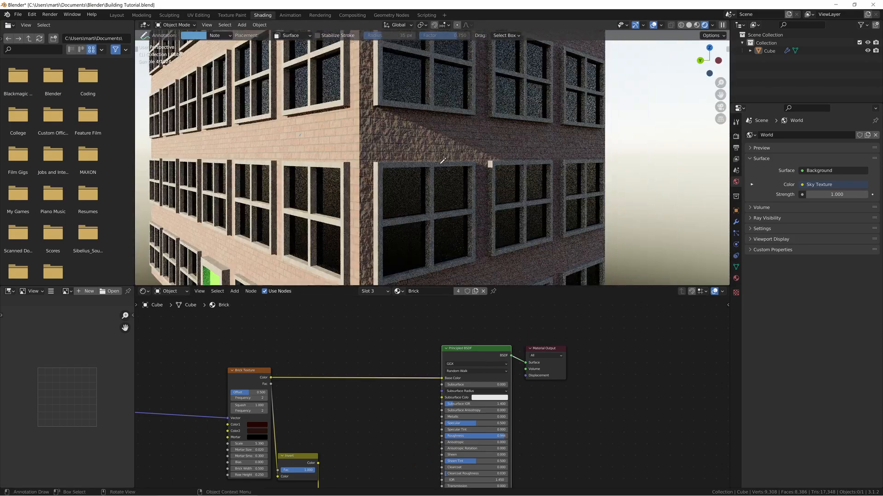
- Inspect the bump relief at the building's corner and set the Bump node's Distance to 0.020
{"action": "scroll", "coordinate": [405, 154], "scroll_direction": "up", "scroll_amount": 2}
{"action": "middle_click_drag", "start_coordinate": [381, 145], "coordinate": [460, 163], "text": "shift"}
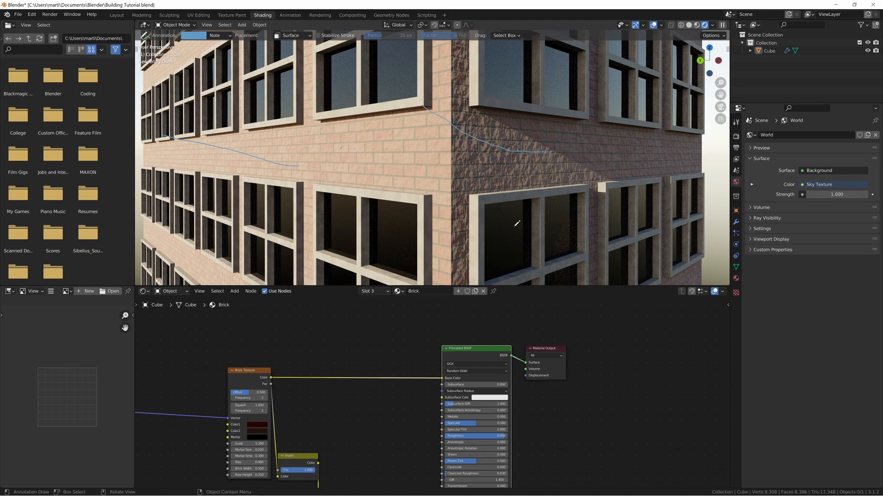
{"action": "middle_click_drag", "start_coordinate": [410, 411], "coordinate": [414, 297]}
{"action": "scroll", "coordinate": [401, 440], "scroll_direction": "up", "scroll_amount": 6}
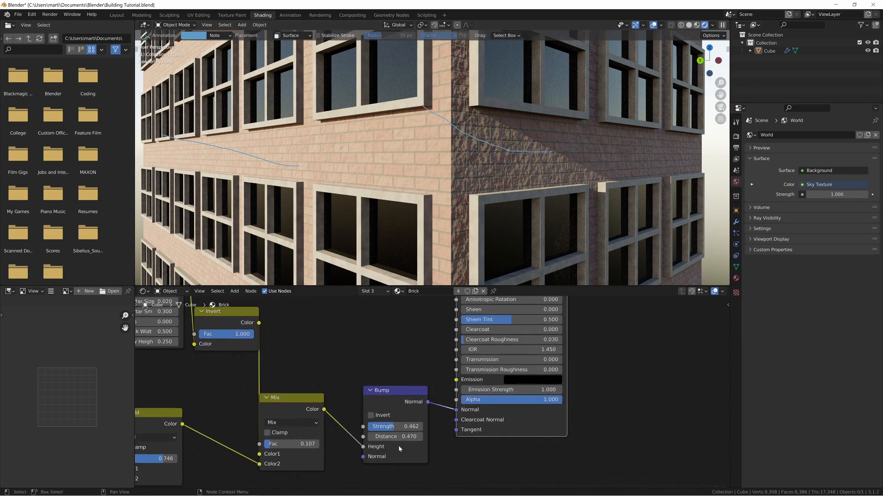
{"action": "left_click_drag", "start_coordinate": [398, 438], "coordinate": [380, 437], "text": "shift"}
- Set the Mix node's Fac to 0.800 and check the relief on the whole building
{"action": "middle_click_drag", "start_coordinate": [321, 423], "coordinate": [388, 338]}
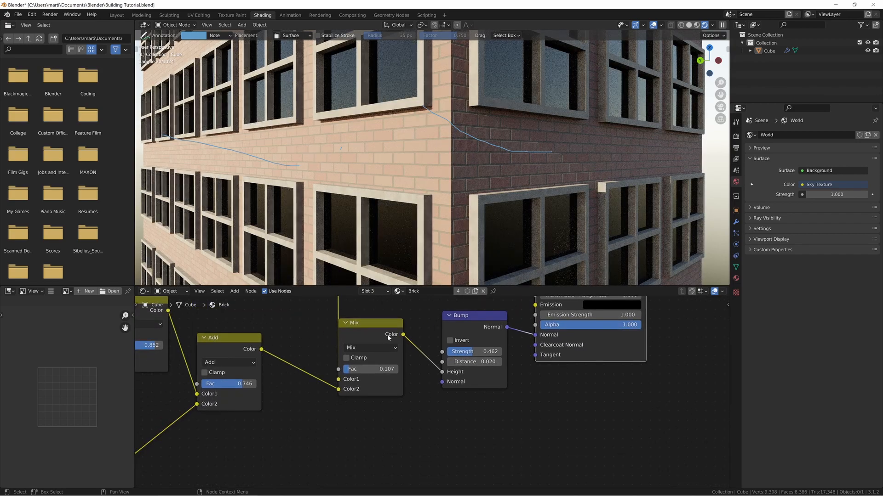
{"action": "left_click_drag", "start_coordinate": [360, 374], "coordinate": [382, 374]}
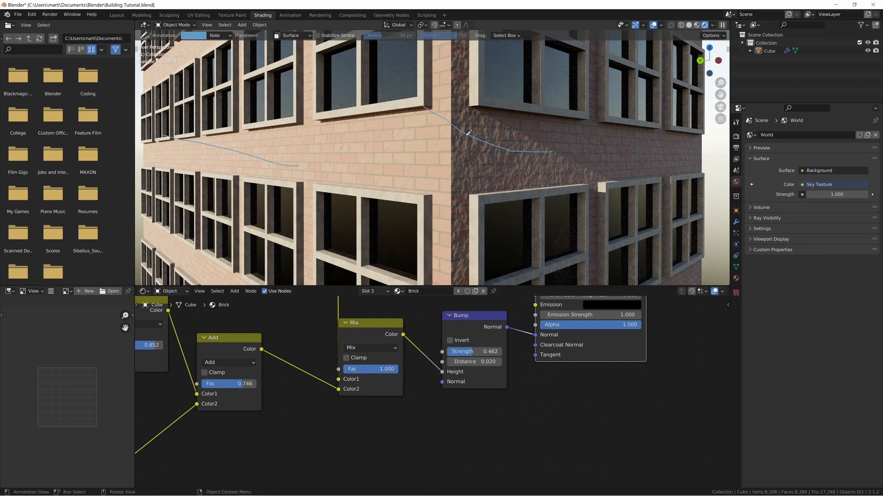
{"action": "mouse_move", "coordinate": [387, 369]}
{"action": "left_mouse_down"}
{"action": "mouse_move", "coordinate": [344, 370]}
{"action": "mouse_move", "coordinate": [392, 369]}
{"action": "left_mouse_up"}
{"action": "scroll", "coordinate": [511, 147], "scroll_direction": "down", "scroll_amount": 8}
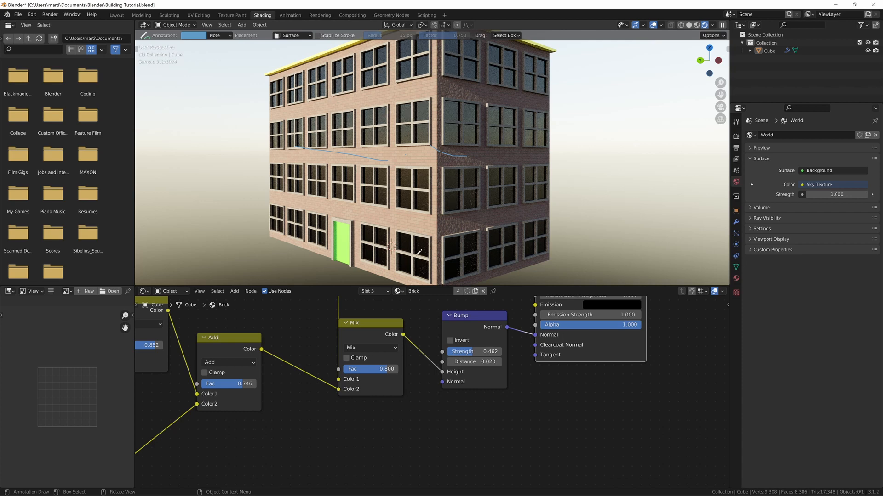
{"action": "scroll", "coordinate": [400, 367], "scroll_direction": "down", "scroll_amount": 4}
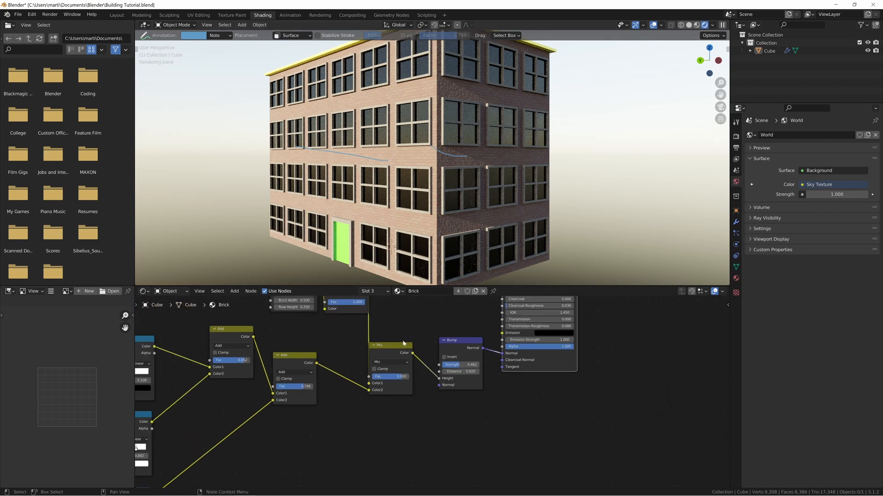
{"action": "scroll", "coordinate": [408, 379], "scroll_direction": "down", "scroll_amount": 2}
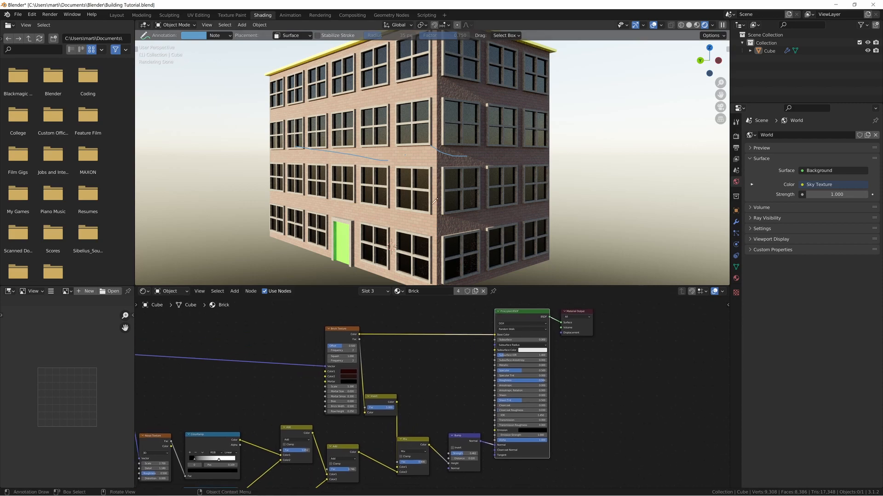
{"action": "scroll", "coordinate": [418, 189], "scroll_direction": "down", "scroll_amount": 2}
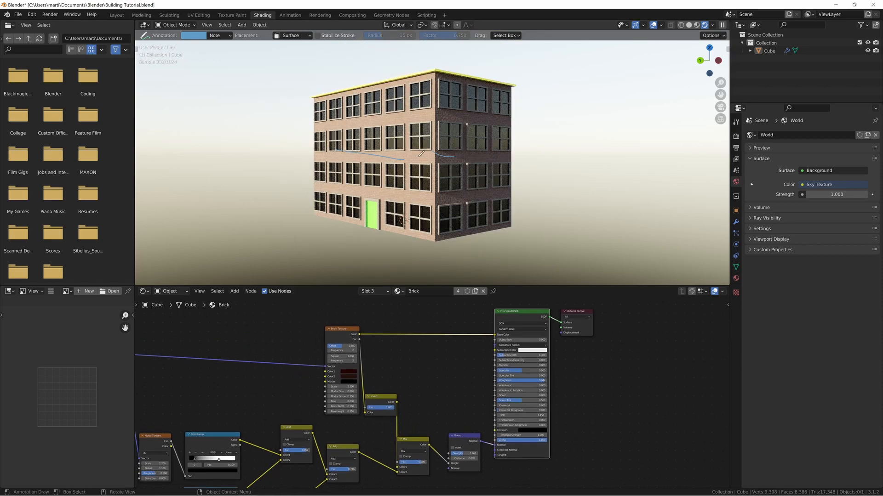
- Erase the stray blue annotation strokes across the building and return to the Annotate tool
{"action": "key", "text": "shift+space"}
{"action": "key", "text": "d"}
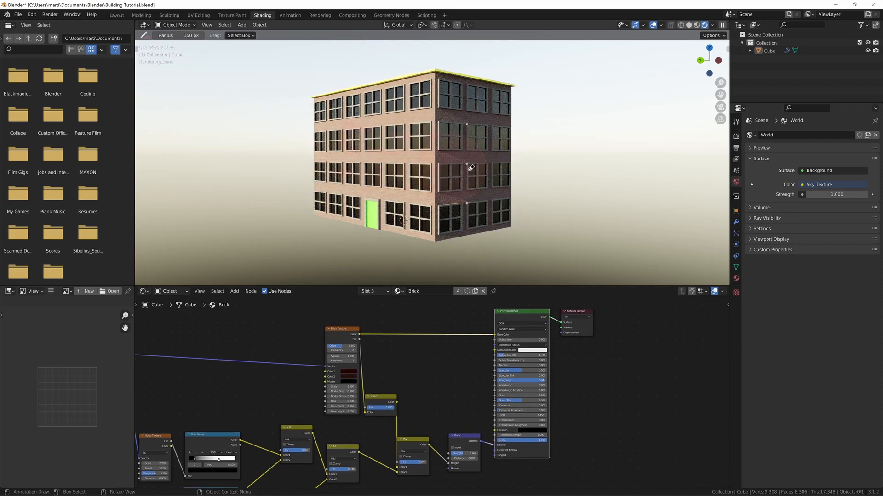
{"action": "key", "text": "shift+space"}
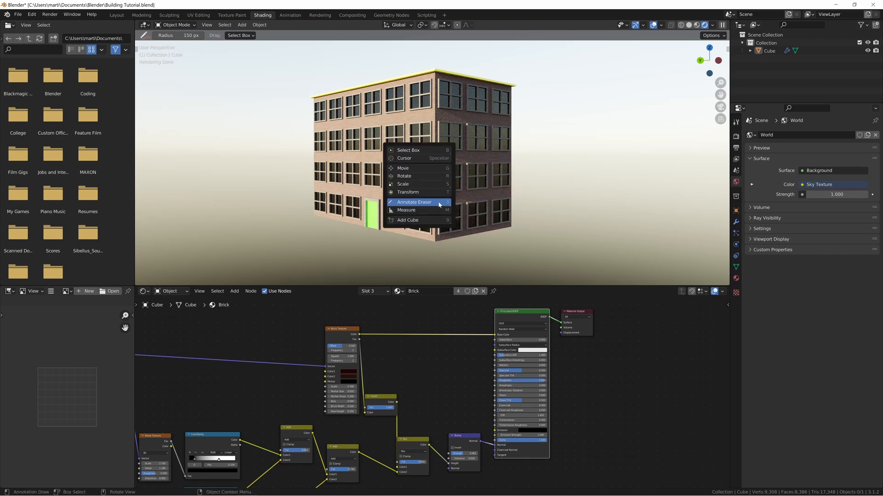
{"action": "left_click", "coordinate": [442, 199]}
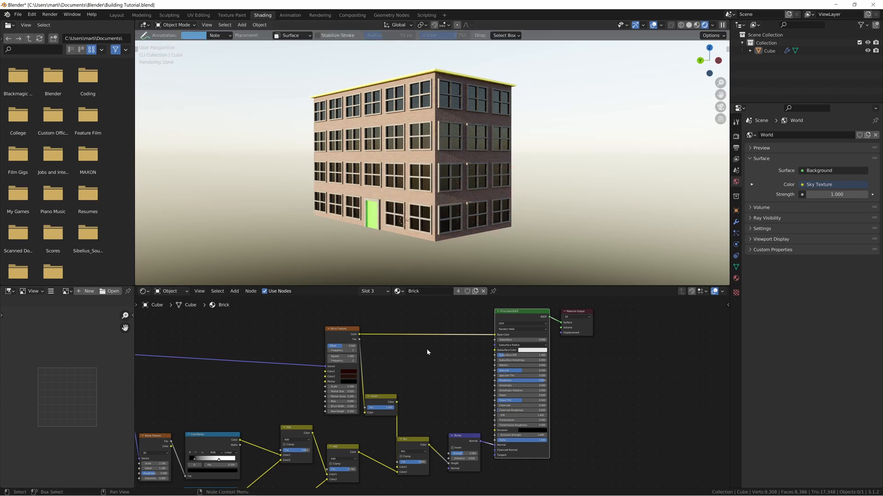
- Move the Brick Texture and Invert nodes upward together to free space above the noise nodes
{"action": "middle_click_drag", "start_coordinate": [445, 356], "coordinate": [435, 380]}
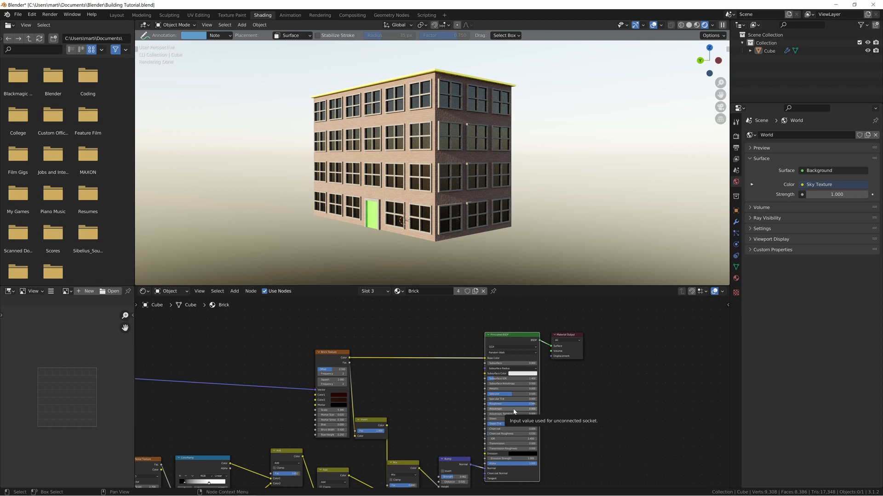
{"action": "middle_click_drag", "start_coordinate": [439, 396], "coordinate": [469, 418]}
{"action": "left_click_drag", "start_coordinate": [321, 340], "coordinate": [406, 454]}
{"action": "key", "text": "g"}
{"action": "left_click", "coordinate": [353, 369]}
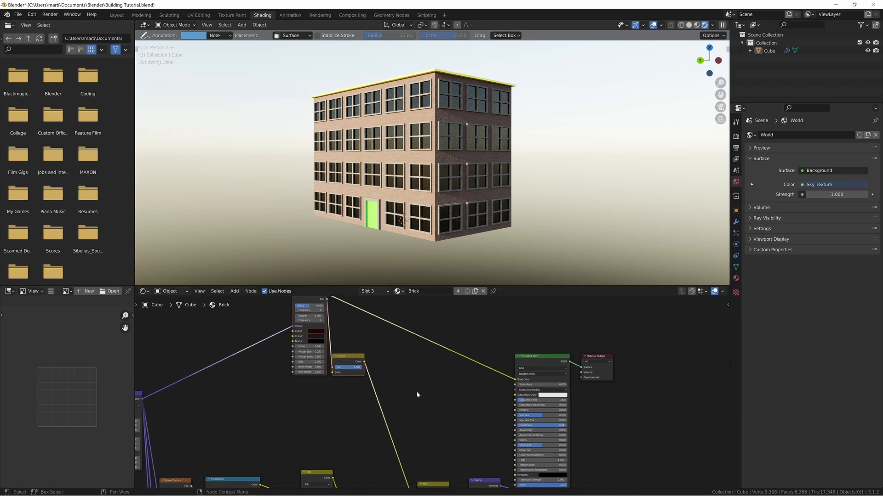
{"action": "left_click", "coordinate": [416, 393]}
- Duplicate the upper Noise Texture and its ColorRamp into the free space and connect the Mapping Vector to the new noise
{"action": "middle_click_drag", "start_coordinate": [429, 383], "coordinate": [462, 362]}
{"action": "middle_click_drag", "start_coordinate": [224, 472], "coordinate": [232, 452]}
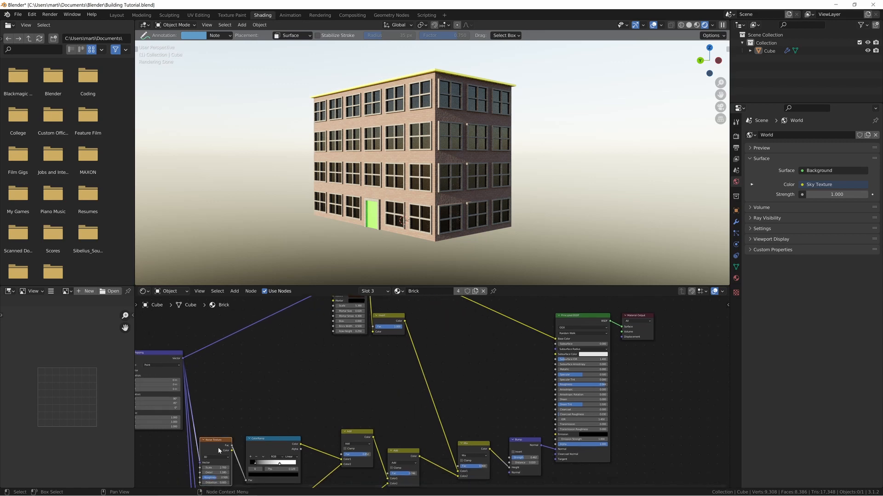
{"action": "left_click", "coordinate": [277, 443], "text": "shift"}
{"action": "key", "text": "shift+d"}
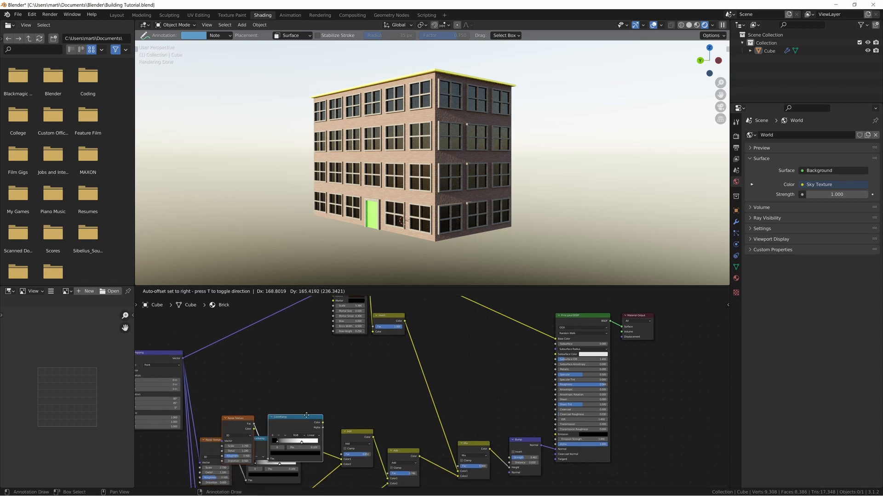
{"action": "left_click", "coordinate": [367, 354]}
{"action": "right_click_drag", "start_coordinate": [182, 362], "coordinate": [282, 373], "text": "alt"}
- Preview the duplicated ColorRamp on the building and set its Noise Texture's Scale to 50
{"action": "scroll", "coordinate": [309, 367], "scroll_direction": "up", "scroll_amount": 6}
{"action": "scroll", "coordinate": [398, 385], "scroll_direction": "up", "scroll_amount": 1, "text": "shift"}
{"action": "left_click", "coordinate": [336, 368], "text": "ctrl+shift"}
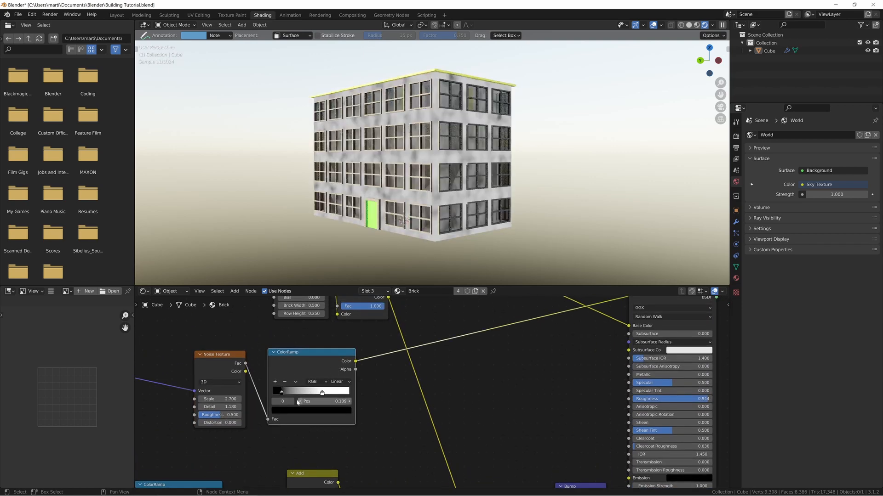
{"action": "scroll", "coordinate": [358, 395], "scroll_direction": "up", "scroll_amount": 3}
{"action": "middle_click_drag", "start_coordinate": [358, 395], "coordinate": [469, 377]}
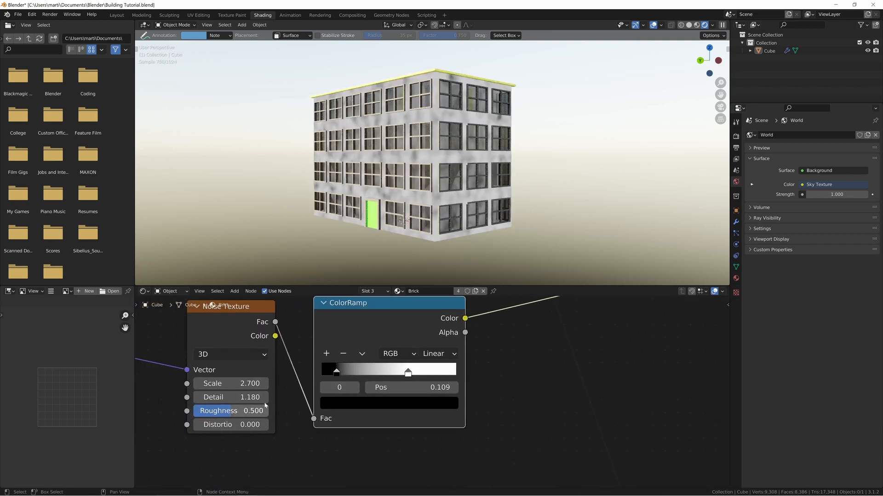
{"action": "mouse_move", "coordinate": [235, 383]}
{"action": "left_mouse_down"}
{"action": "mouse_move", "coordinate": [527, 383]}
{"action": "mouse_move", "coordinate": [234, 383]}
{"action": "left_mouse_up"}
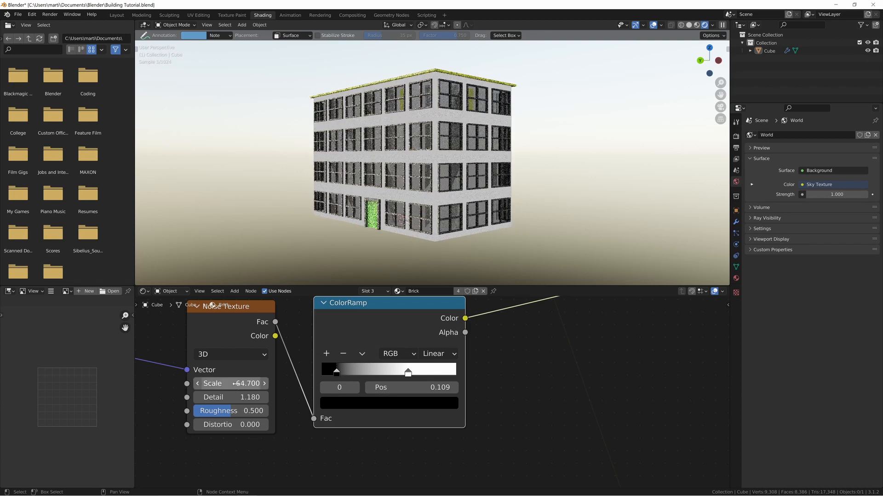
{"action": "left_click", "coordinate": [234, 383]}
{"action": "type", "text": "50"}
{"action": "key", "text": "Return"}
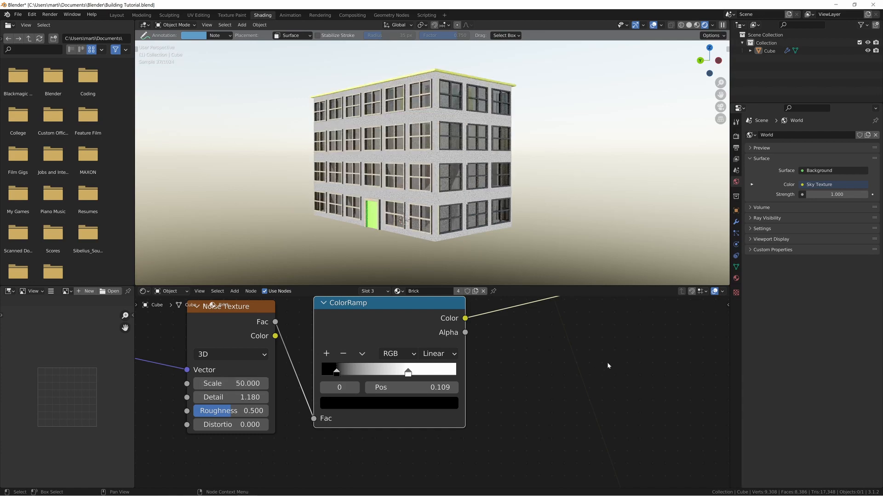
- Set the duplicated Noise Texture's Detail and Roughness to 0 while checking the pattern up close on the wall
{"action": "middle_click_drag", "start_coordinate": [234, 384], "coordinate": [168, 396]}
{"action": "scroll", "coordinate": [442, 175], "scroll_direction": "up", "scroll_amount": 6}
{"action": "scroll", "coordinate": [443, 176], "scroll_direction": "up", "scroll_amount": 4}
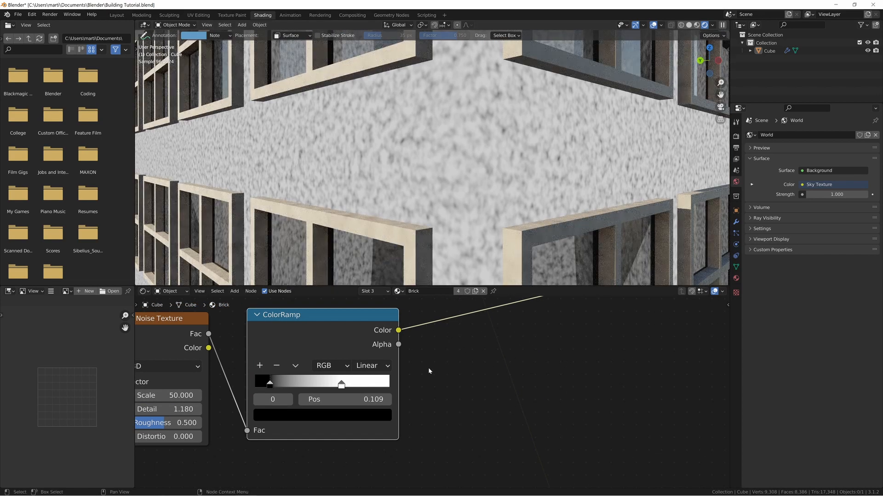
{"action": "middle_click_drag", "start_coordinate": [429, 368], "coordinate": [468, 359]}
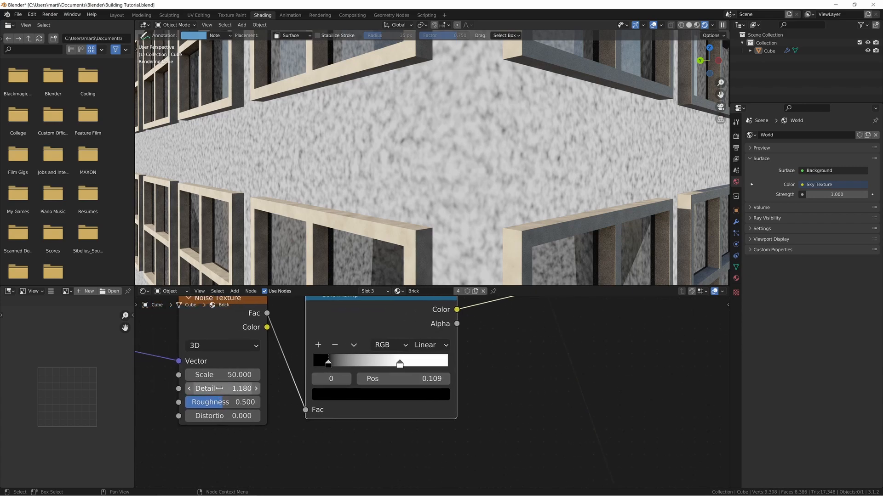
{"action": "left_click_drag", "start_coordinate": [220, 389], "coordinate": [152, 388]}
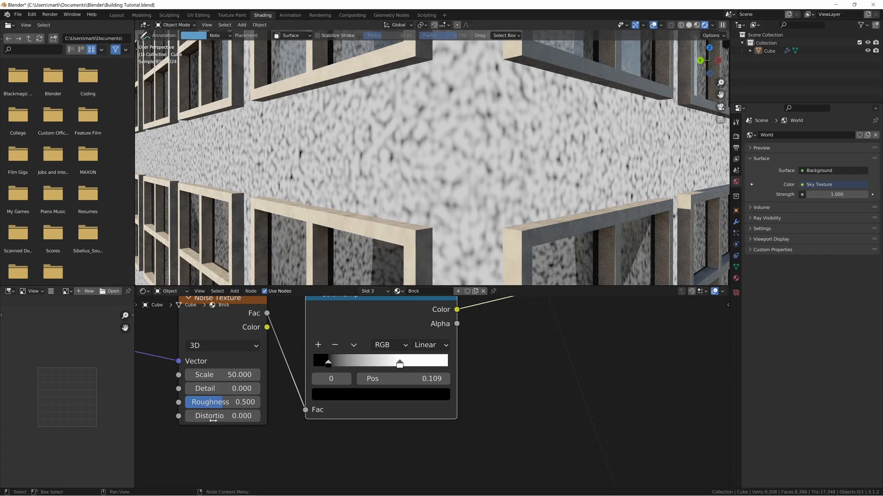
{"action": "left_click_drag", "start_coordinate": [213, 402], "coordinate": [176, 402]}
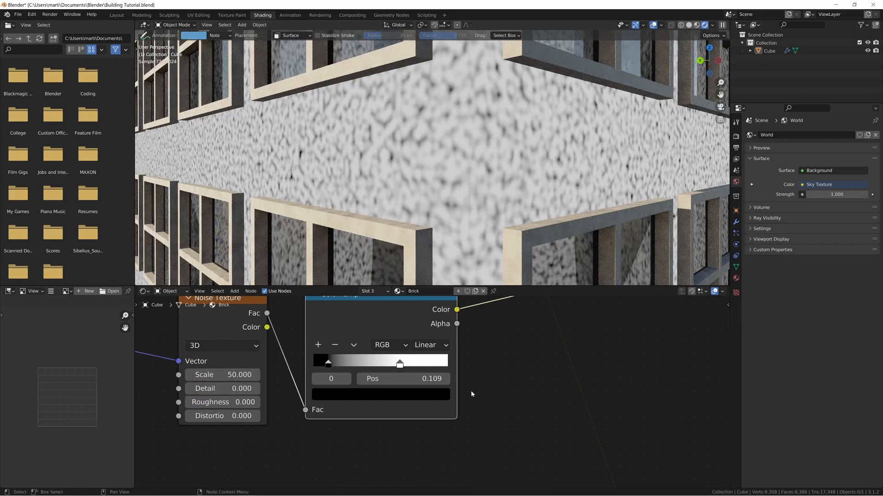
- Restore the Principled BSDF to the material output and mute the Bump node
{"action": "middle_click_drag", "start_coordinate": [490, 385], "coordinate": [472, 391]}
{"action": "middle_click_drag", "start_coordinate": [482, 338], "coordinate": [230, 412]}
{"action": "scroll", "coordinate": [441, 385], "scroll_direction": "down", "scroll_amount": 6}
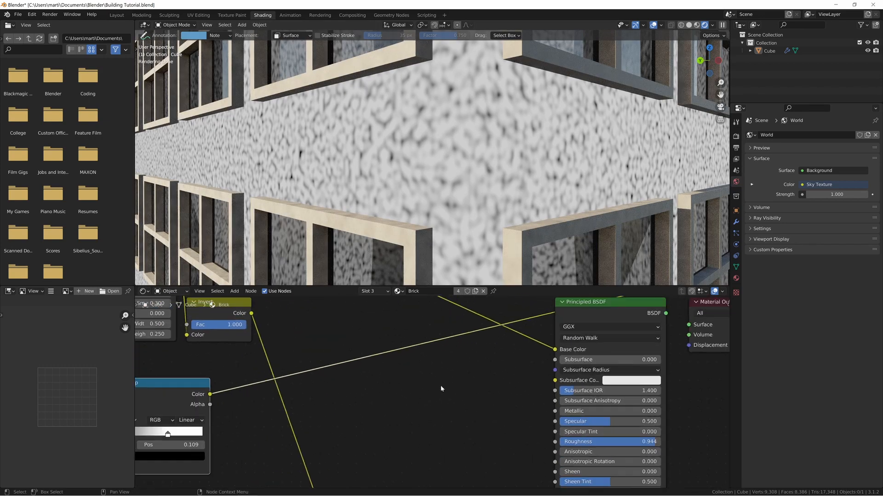
{"action": "middle_click_drag", "start_coordinate": [517, 366], "coordinate": [499, 374]}
{"action": "left_click", "coordinate": [563, 332], "text": "ctrl+shift"}
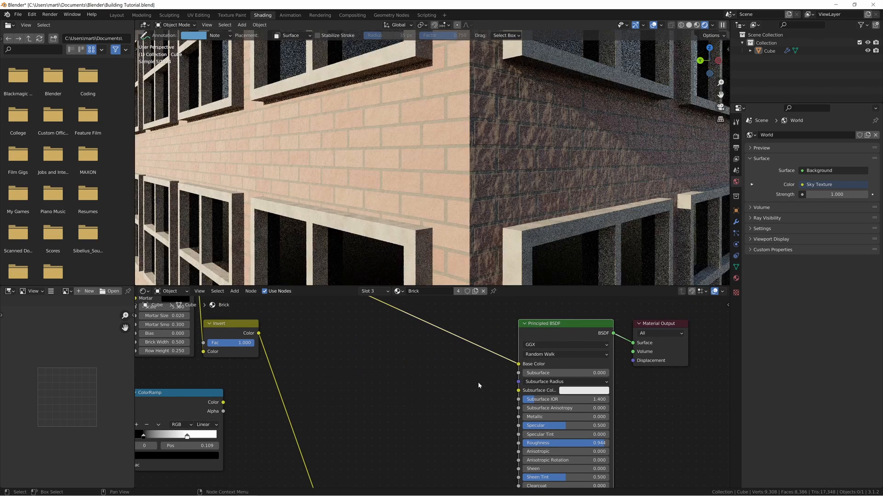
{"action": "middle_click_drag", "start_coordinate": [450, 419], "coordinate": [423, 441]}
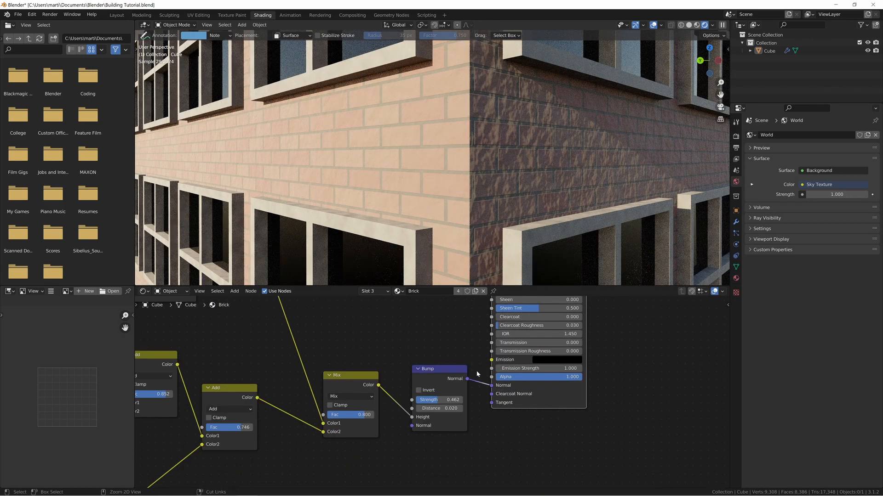
{"action": "left_click", "coordinate": [453, 380]}
{"action": "key", "text": "m"}
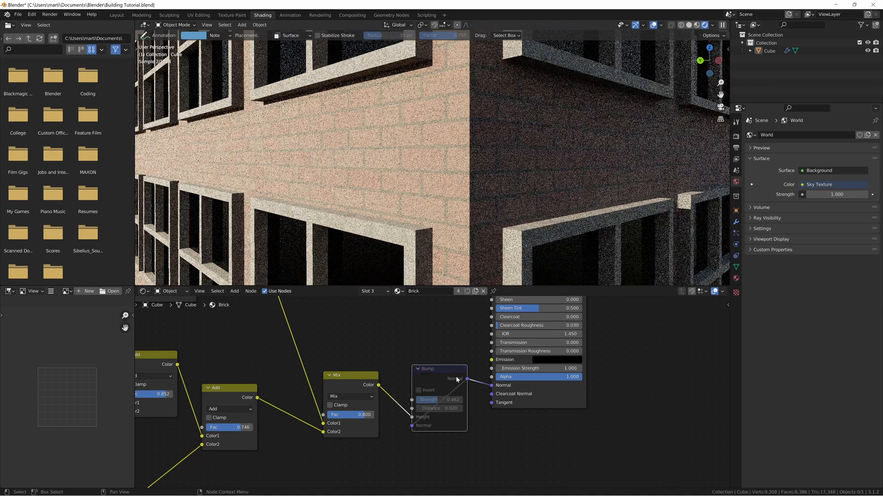
- Test the Principled BSDF's Roughness at 0 on the brick walls and set it to 0.805
{"action": "middle_click_drag", "start_coordinate": [370, 344], "coordinate": [423, 421]}
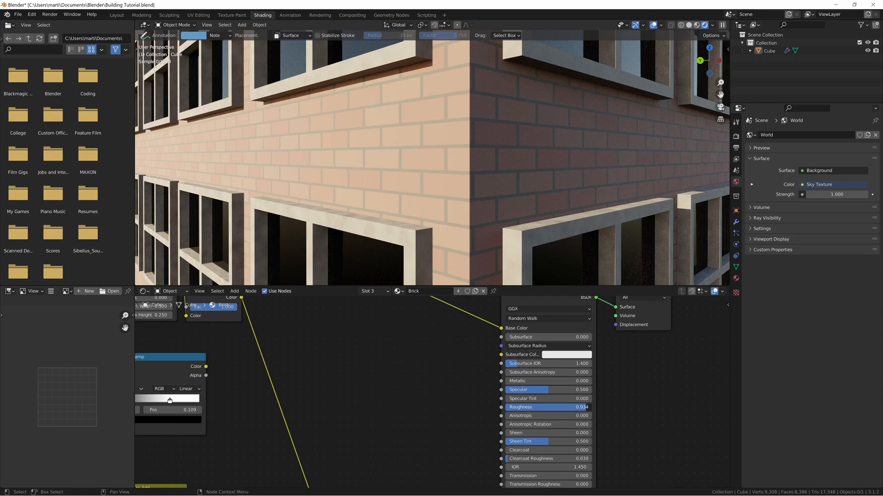
{"action": "left_click_drag", "start_coordinate": [581, 408], "coordinate": [506, 407]}
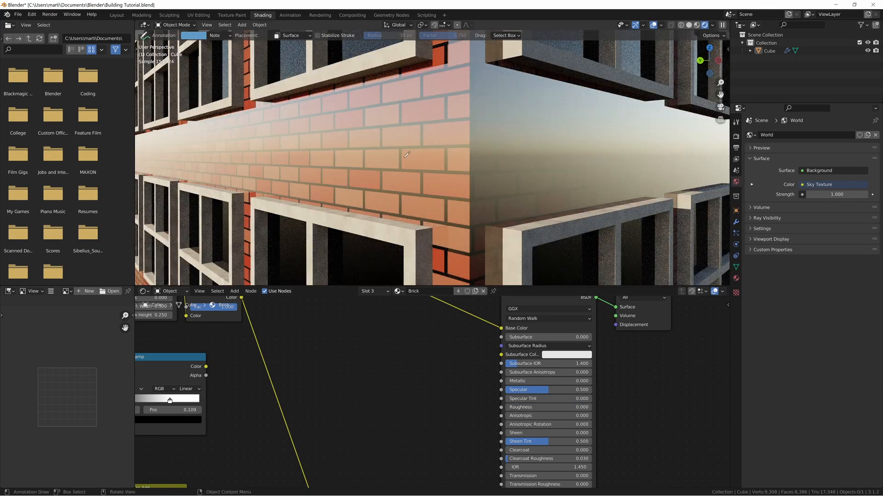
{"action": "scroll", "coordinate": [407, 155], "scroll_direction": "down", "scroll_amount": 8}
{"action": "middle_click_drag", "start_coordinate": [460, 179], "coordinate": [501, 252]}
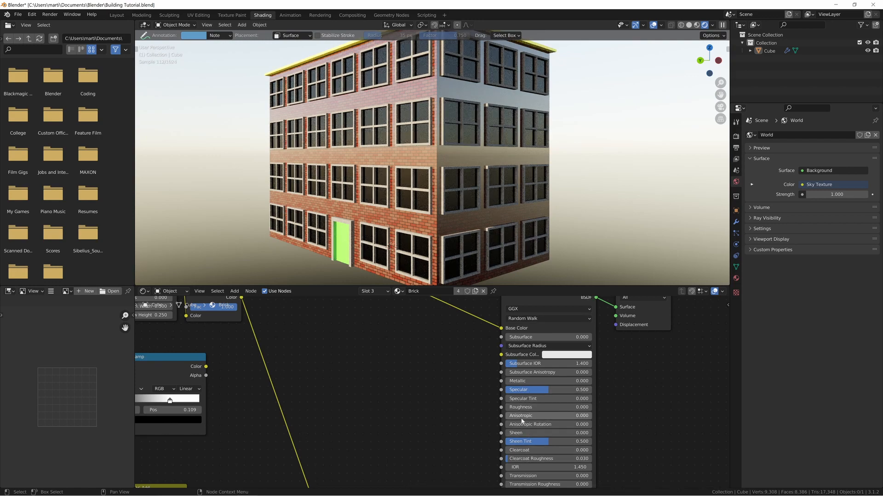
{"action": "left_click_drag", "start_coordinate": [524, 407], "coordinate": [574, 408]}
- Set the duplicated ColorRamp's black stop to a brightness value of 0.75
{"action": "middle_click_drag", "start_coordinate": [371, 416], "coordinate": [505, 385]}
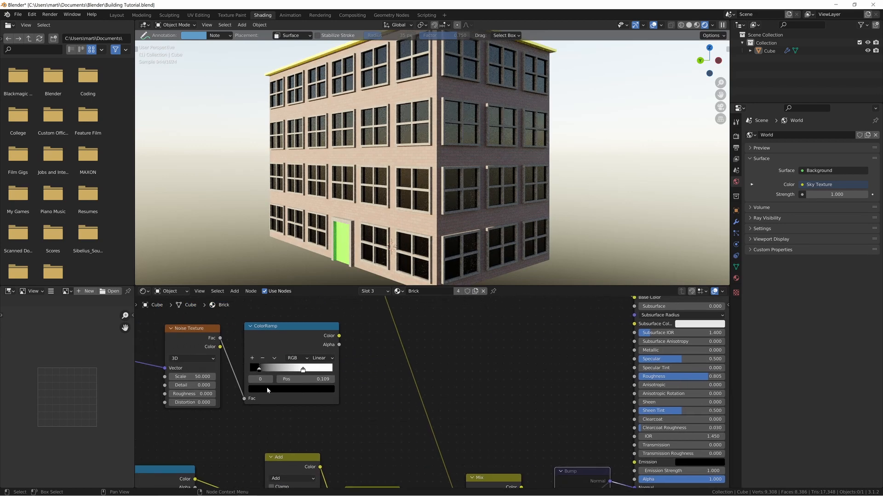
{"action": "left_click", "coordinate": [267, 390]}
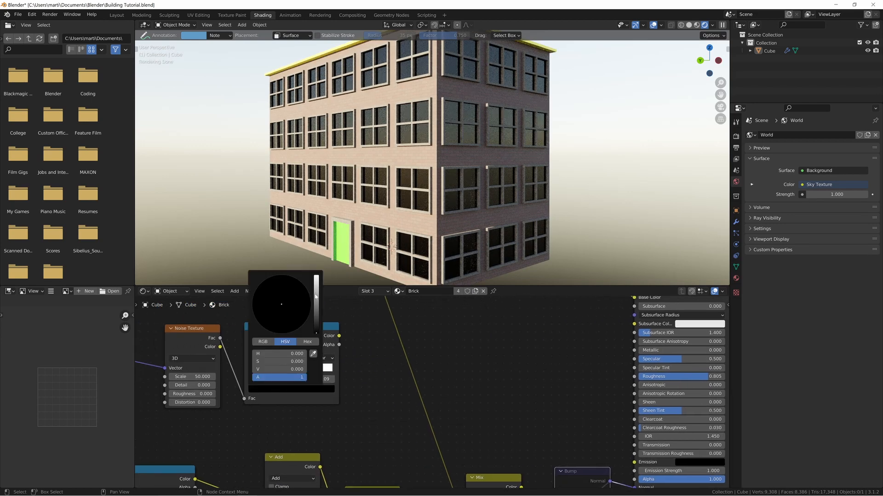
{"action": "left_click", "coordinate": [279, 369]}
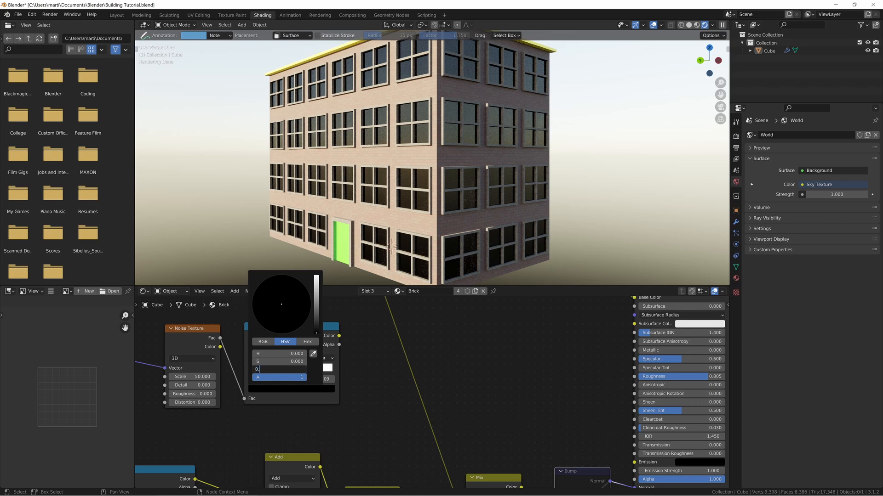
{"action": "type", "text": "0.75"}
{"action": "key", "text": "Return"}
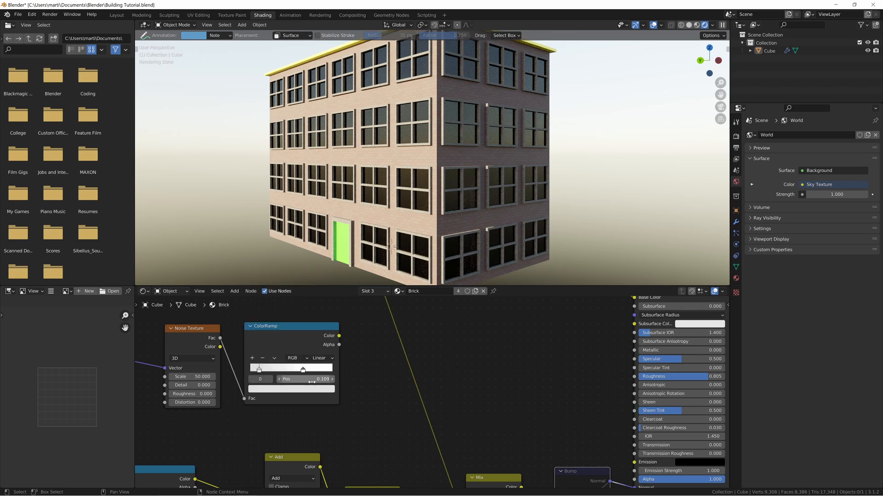
- Set the duplicated ColorRamp's white stop to a brightness value of 0.85
{"action": "left_click", "coordinate": [305, 371]}
{"action": "left_click", "coordinate": [301, 390]}
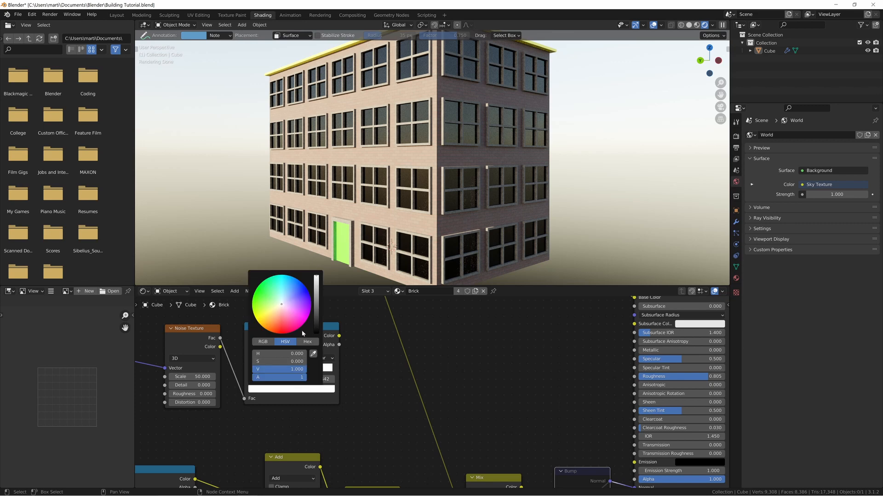
{"action": "left_click", "coordinate": [279, 370]}
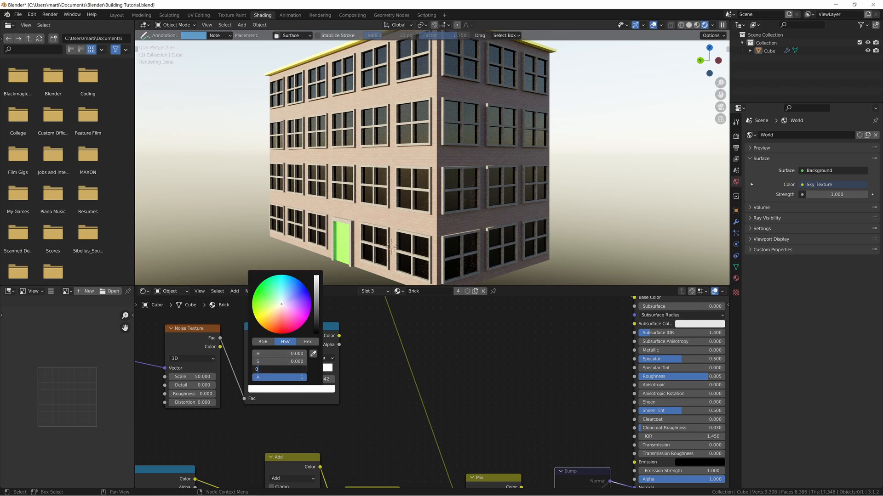
{"action": "type", "text": "0.85"}
{"action": "key", "text": "Return"}
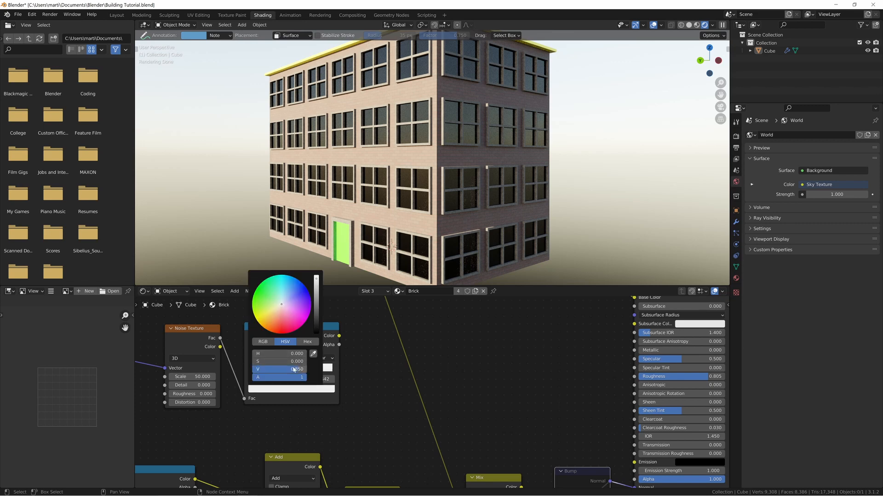
- Connect the duplicated ColorRamp's Color to the Principled BSDF's Roughness input and unmute the Bump node
{"action": "left_click_drag", "start_coordinate": [339, 336], "coordinate": [635, 377]}
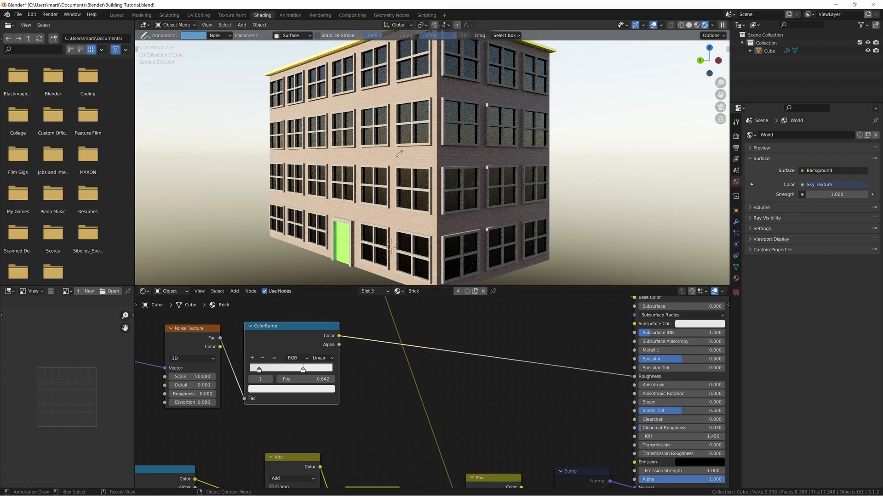
{"action": "scroll", "coordinate": [399, 153], "scroll_direction": "up", "scroll_amount": 6}
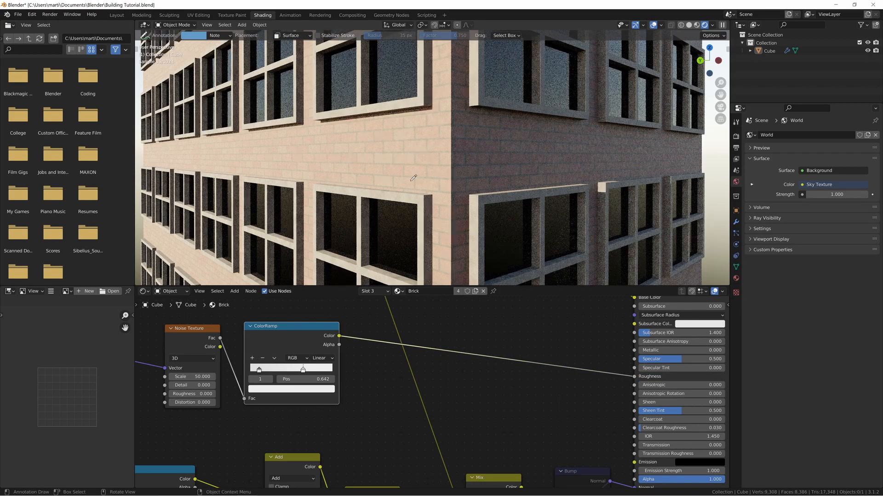
{"action": "middle_click_drag", "start_coordinate": [582, 459], "coordinate": [509, 406]}
{"action": "left_click", "coordinate": [512, 424]}
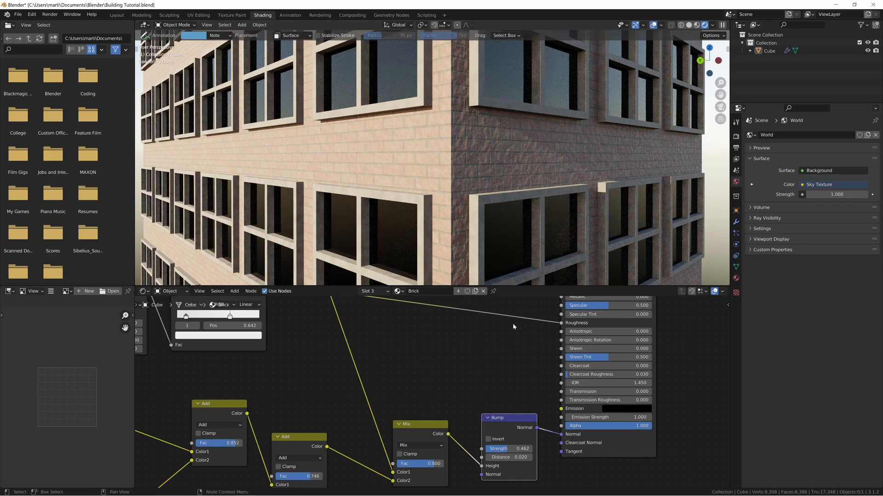
- Cut the ColorRamp's link to Roughness to compare the brick walls, and undo the cut
{"action": "middle_click_drag", "start_coordinate": [513, 324], "coordinate": [562, 366]}
{"action": "right_click_drag", "start_coordinate": [561, 342], "coordinate": [558, 380], "text": "ctrl"}
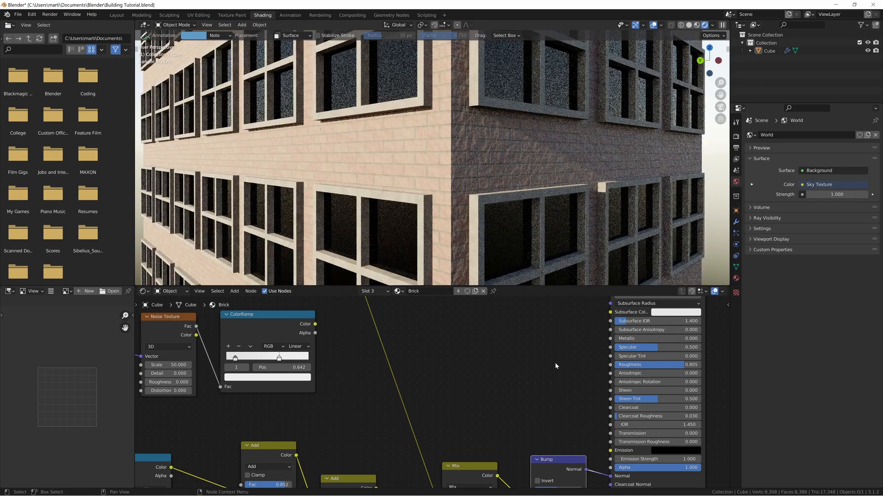
{"action": "key", "text": "ctrl+z"}
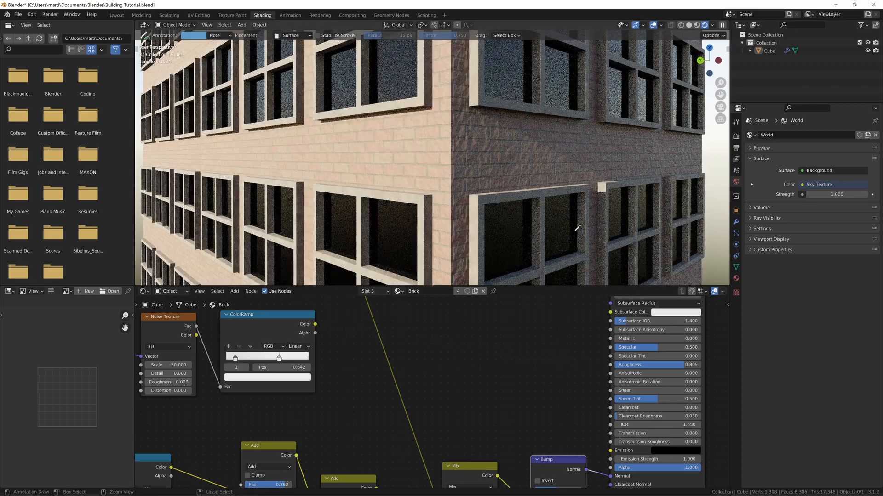
{"action": "scroll", "coordinate": [561, 347], "scroll_direction": "down", "scroll_amount": 1}
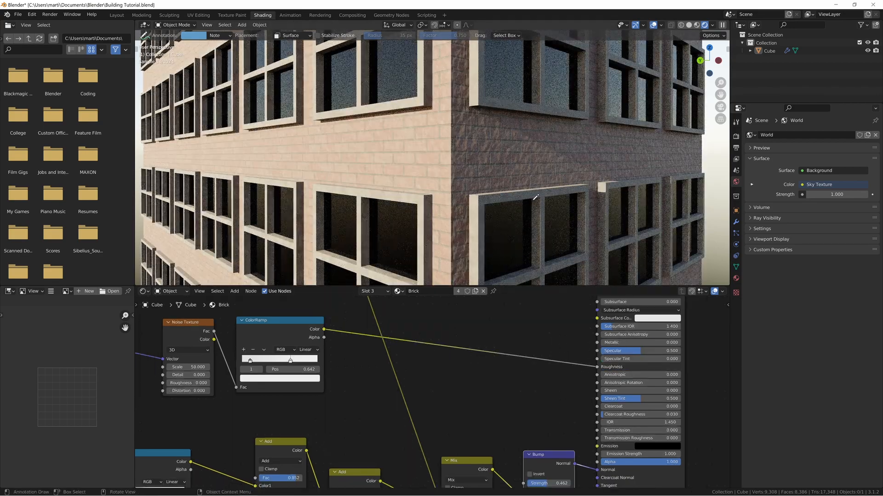
- Add a MixRGB node on the link between the Brick Texture's Color and the Principled BSDF's Base Color
{"action": "scroll", "coordinate": [516, 373], "scroll_direction": "down", "scroll_amount": 3}
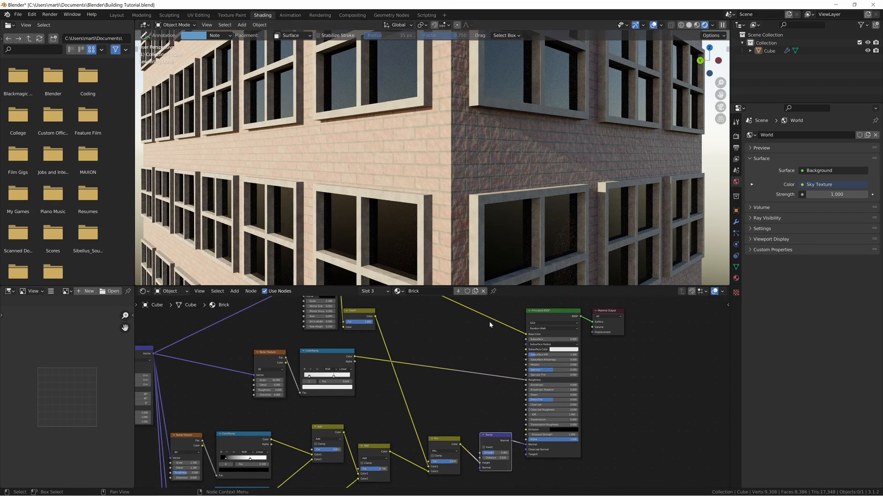
{"action": "scroll", "coordinate": [474, 393], "scroll_direction": "up", "scroll_amount": 2}
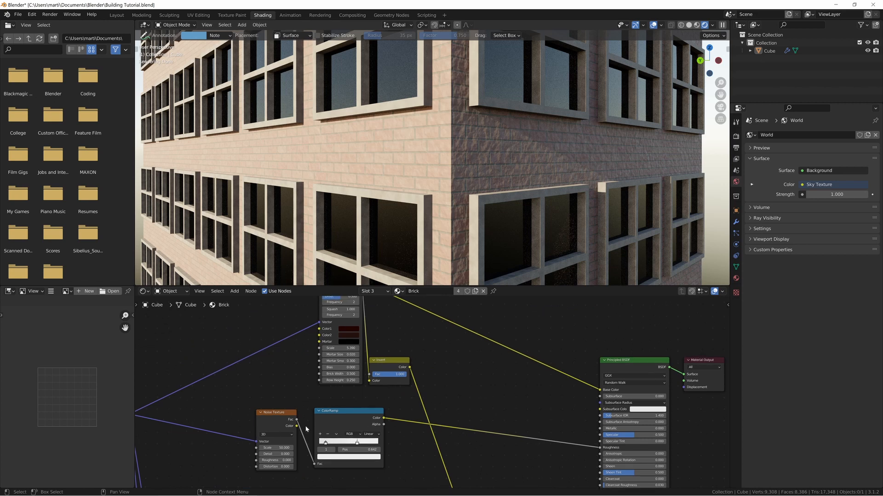
{"action": "key", "text": "shift+a"}
{"action": "left_click", "coordinate": [450, 381]}
{"action": "type", "text": "mix"}
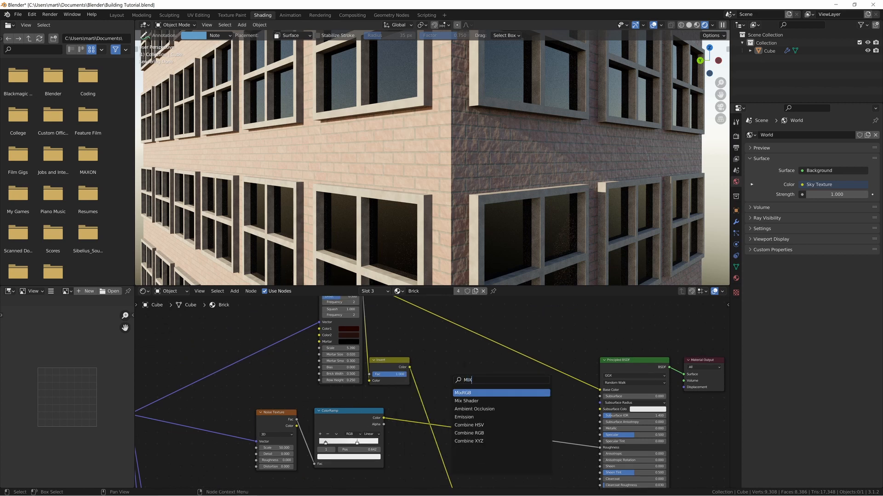
{"action": "key", "text": "Return"}
{"action": "left_click", "coordinate": [466, 323]}
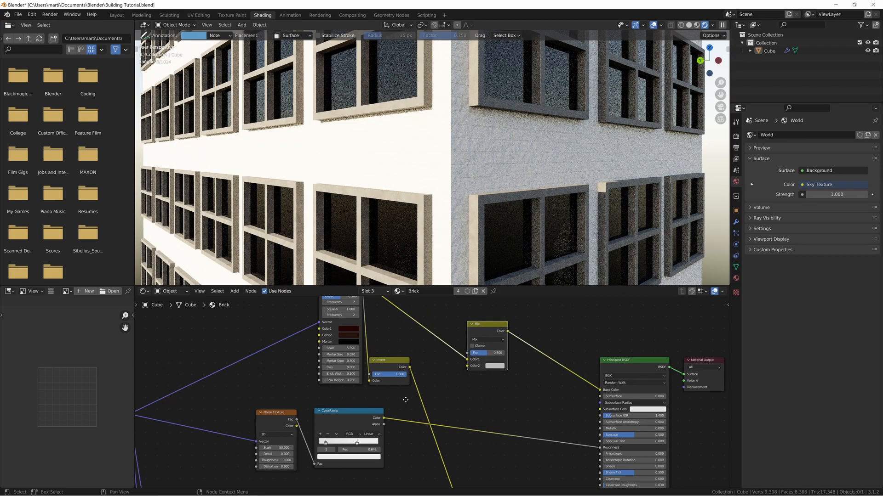
- Connect the roughness Noise Texture's Fac output to the new Mix node's Color2 and shift the ColorRamp slightly away from it
{"action": "middle_click_drag", "start_coordinate": [396, 425], "coordinate": [440, 433]}
{"action": "left_click_drag", "start_coordinate": [427, 427], "coordinate": [513, 366]}
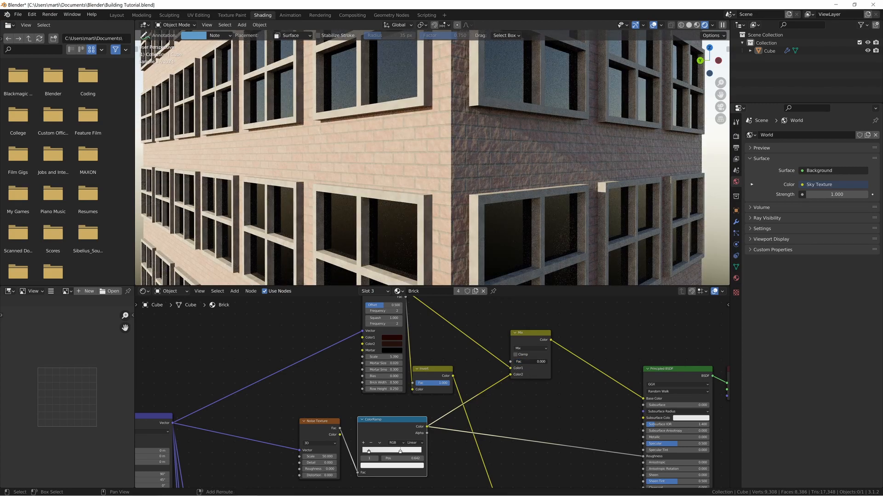
{"action": "left_click_drag", "start_coordinate": [513, 363], "coordinate": [515, 362], "text": "shift"}
{"action": "middle_click_drag", "start_coordinate": [497, 405], "coordinate": [507, 376]}
{"action": "left_click_drag", "start_coordinate": [350, 400], "coordinate": [528, 353]}
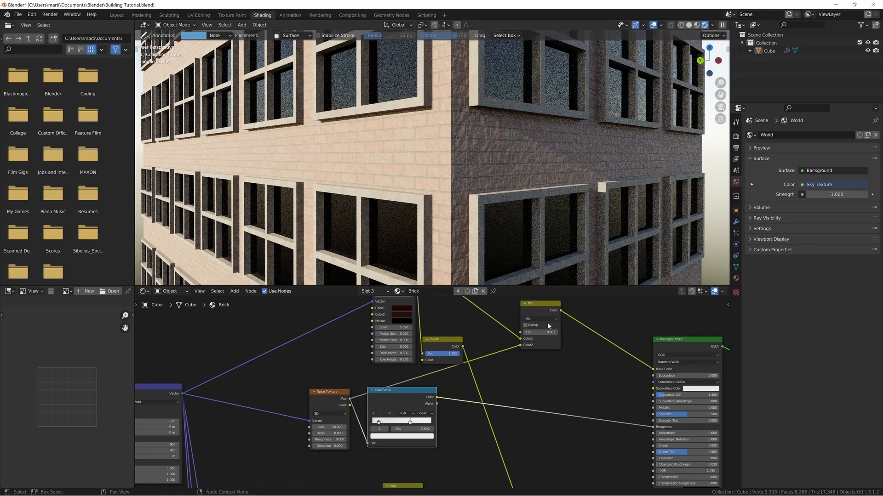
{"action": "left_click_drag", "start_coordinate": [386, 402], "coordinate": [405, 410]}
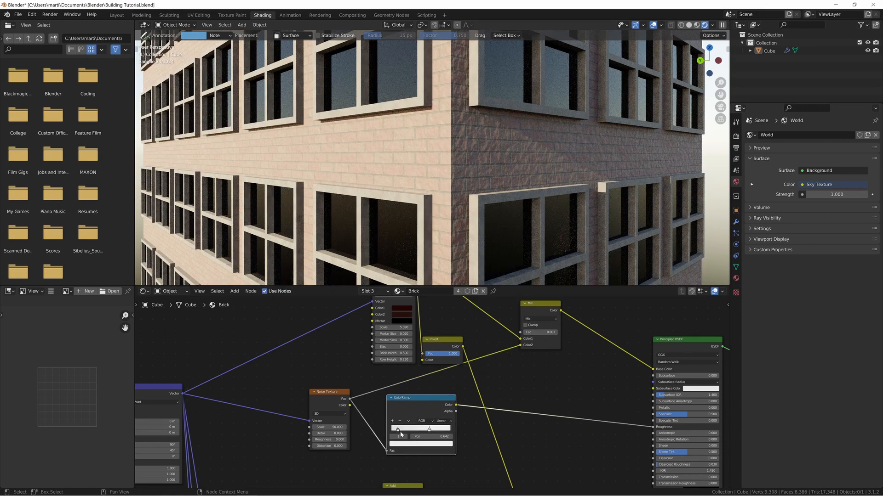
- Set the base-colour Mix node's factor to 0.005 and check the brick walls up close and from afar
{"action": "left_click_drag", "start_coordinate": [544, 333], "coordinate": [535, 334]}
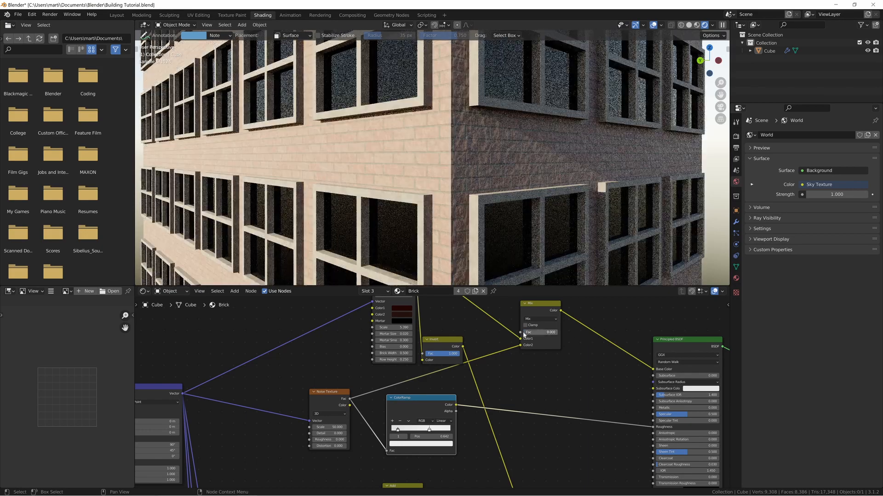
{"action": "left_click_drag", "start_coordinate": [530, 334], "coordinate": [535, 333], "text": "shift"}
{"action": "middle_click_drag", "start_coordinate": [509, 372], "coordinate": [475, 414]}
{"action": "middle_click_drag", "start_coordinate": [477, 239], "coordinate": [503, 190]}
{"action": "scroll", "coordinate": [452, 200], "scroll_direction": "down", "scroll_amount": 5}
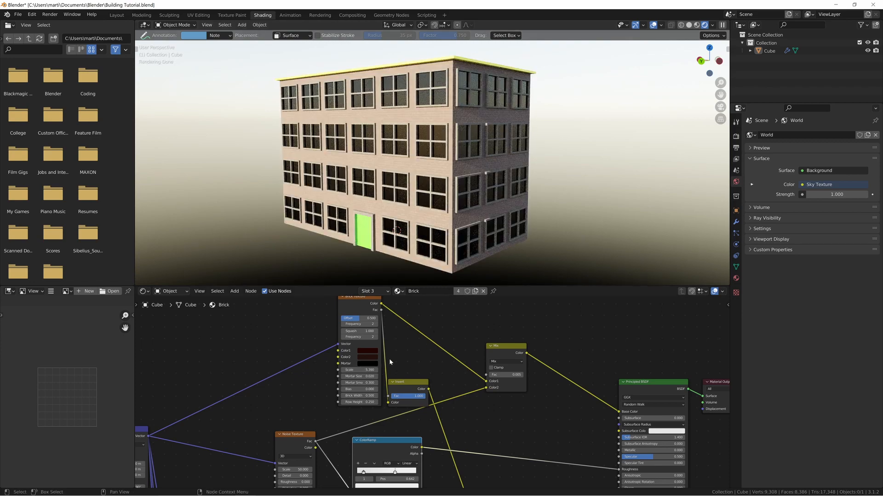
{"action": "middle_click_drag", "start_coordinate": [424, 166], "coordinate": [432, 163]}
{"action": "scroll", "coordinate": [458, 173], "scroll_direction": "up", "scroll_amount": 2}
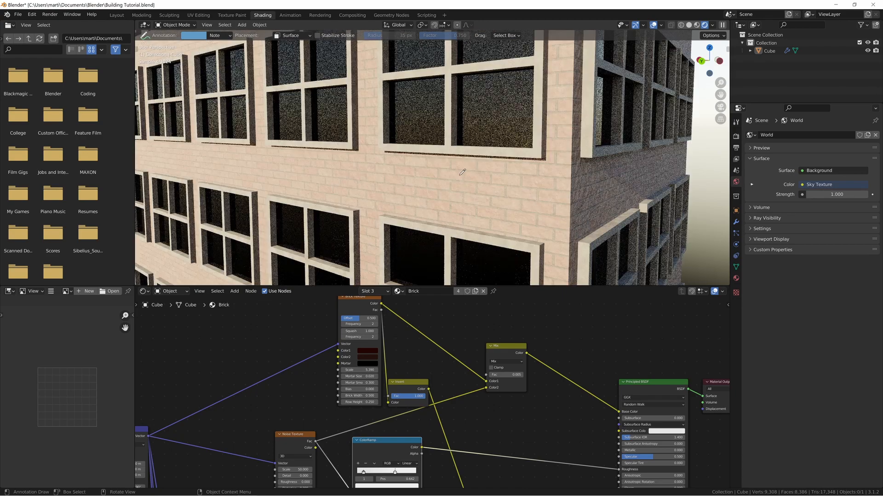
{"action": "scroll", "coordinate": [525, 185], "scroll_direction": "down", "scroll_amount": 4}
{"action": "middle_click_drag", "start_coordinate": [525, 185], "coordinate": [519, 185]}
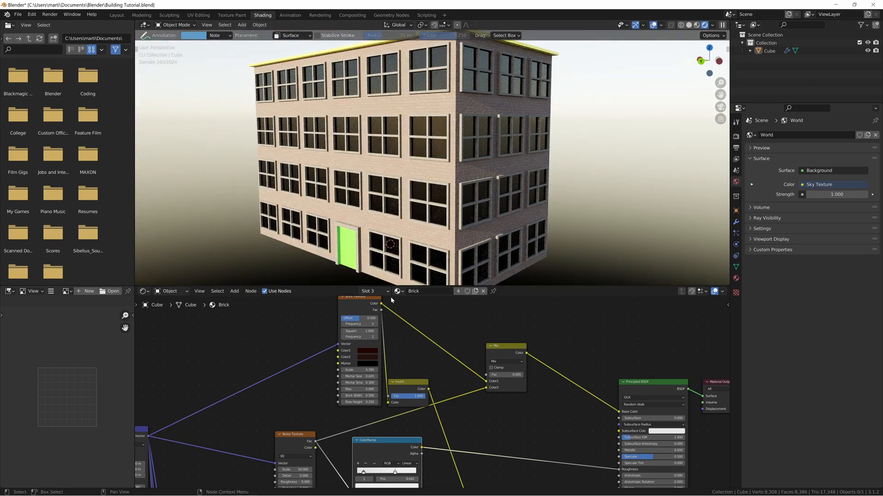
- Open the Door material in slot 4 and set its Base Color to hue 0.650, saturation 0.132 and value 0.800
{"action": "left_click", "coordinate": [373, 291]}
{"action": "left_click", "coordinate": [348, 332]}
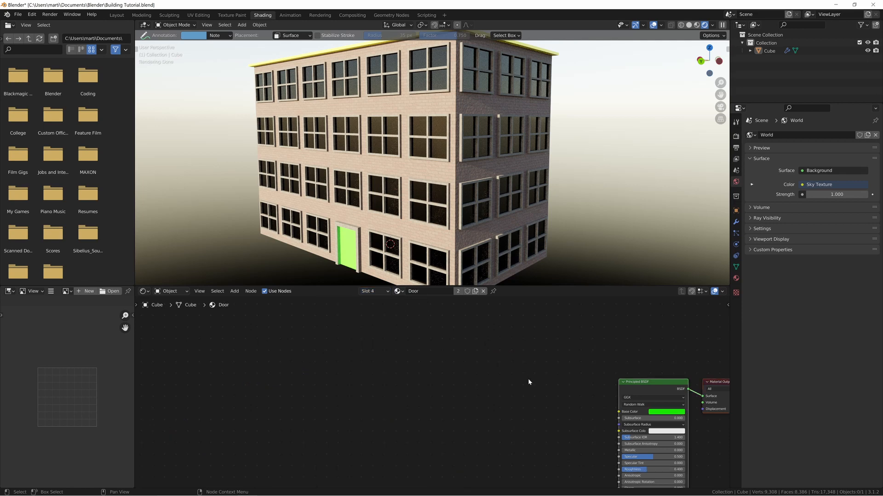
{"action": "key", "text": "Home"}
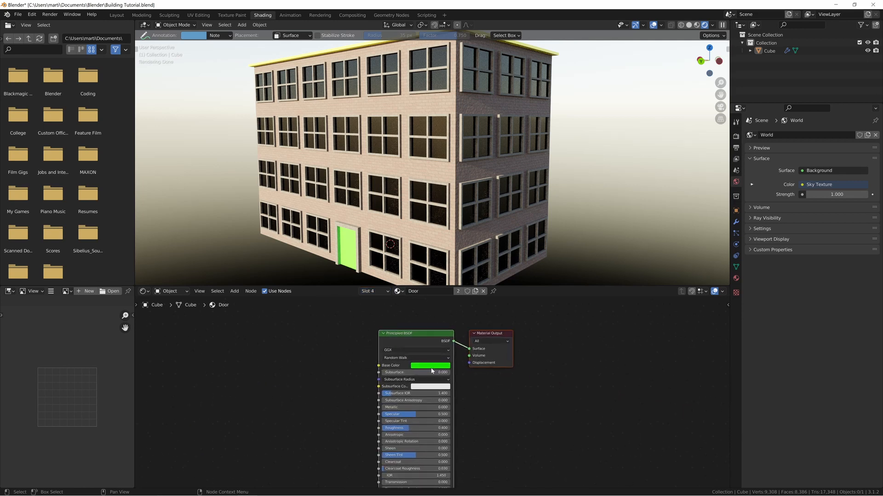
{"action": "left_click", "coordinate": [423, 352]}
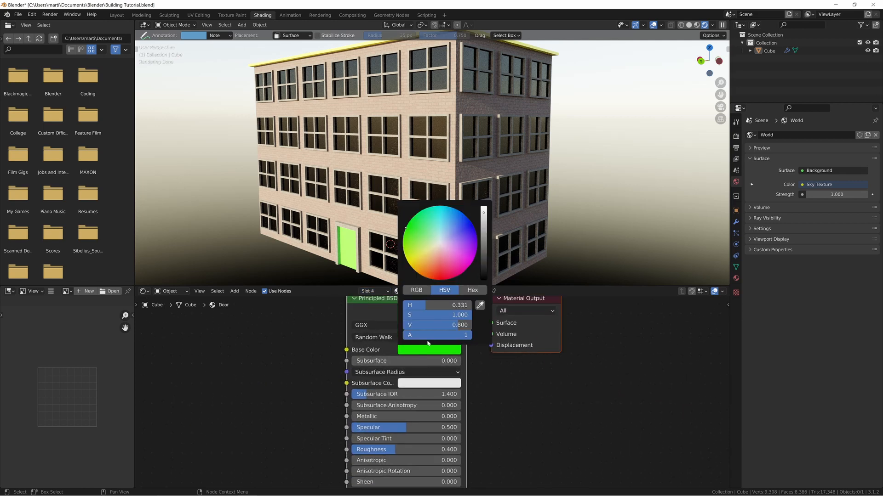
{"action": "left_click_drag", "start_coordinate": [434, 303], "coordinate": [456, 303]}
{"action": "left_click_drag", "start_coordinate": [464, 215], "coordinate": [463, 218]}
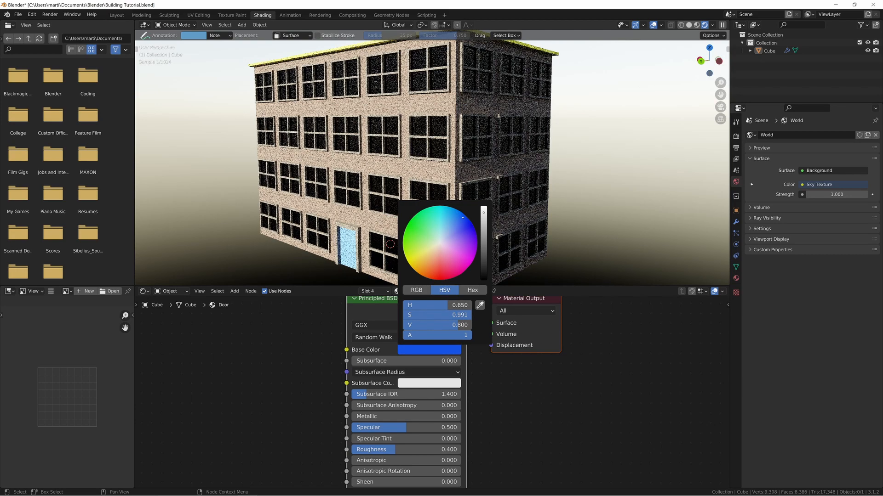
{"action": "left_click_drag", "start_coordinate": [458, 315], "coordinate": [409, 316]}
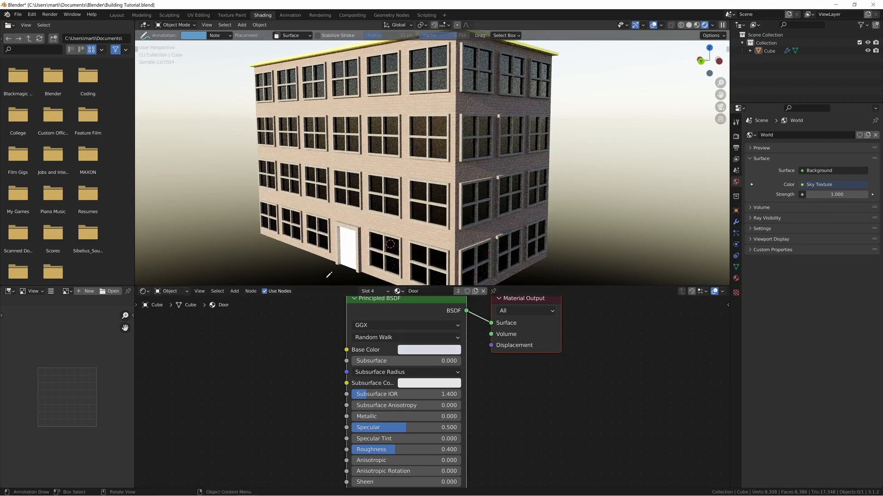
- Set the world's Sky Texture to a sun elevation of 7.5° and a sun rotation of 84.6°, facing the door
{"action": "middle_click_drag", "start_coordinate": [371, 243], "coordinate": [518, 168], "text": "shift"}
{"action": "scroll", "coordinate": [442, 189], "scroll_direction": "up", "scroll_amount": 3}
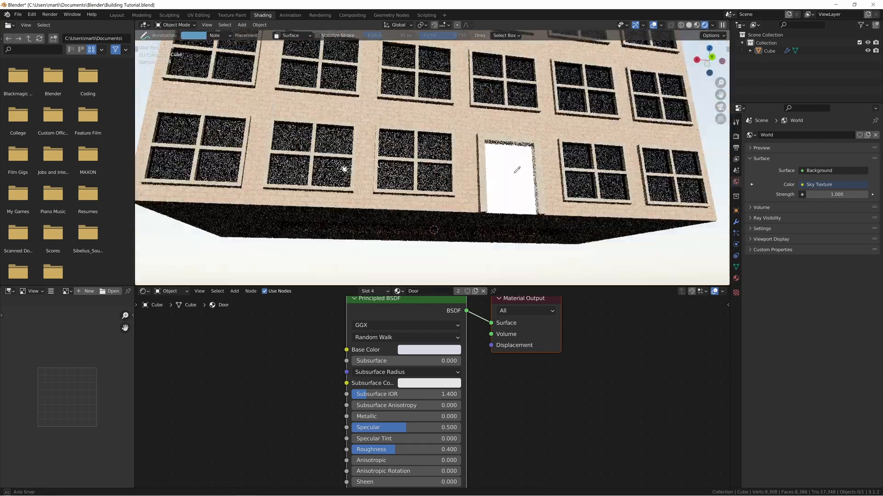
{"action": "left_click", "coordinate": [169, 291]}
{"action": "left_click", "coordinate": [174, 310]}
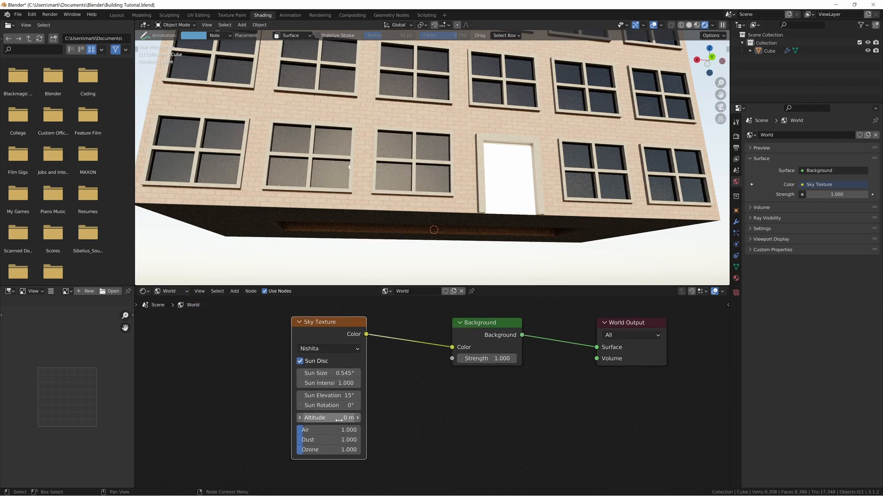
{"action": "left_click_drag", "start_coordinate": [329, 395], "coordinate": [384, 406]}
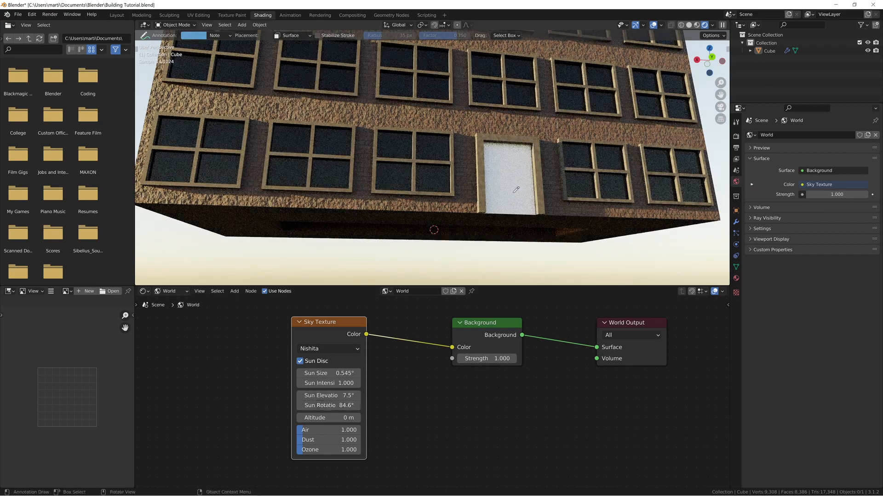
{"action": "middle_click_drag", "start_coordinate": [516, 189], "coordinate": [526, 196]}
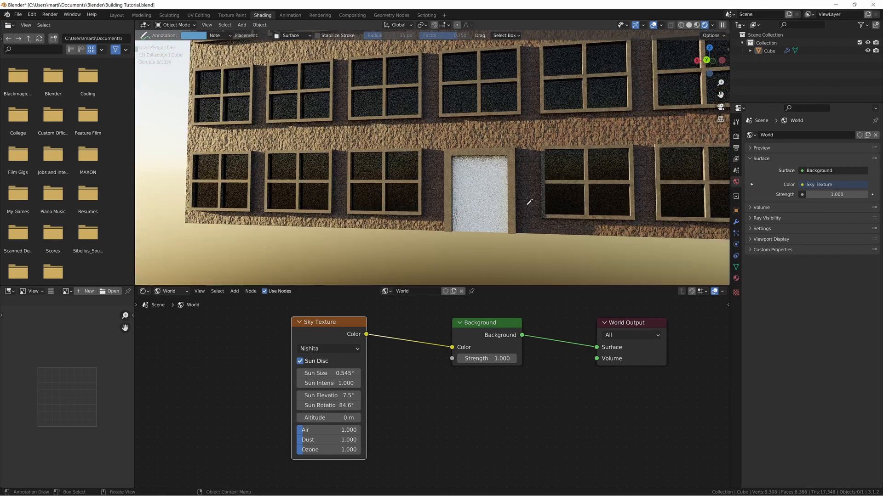
- Return to the Door material's nodes and darken its Base Color to near black
{"action": "left_click", "coordinate": [178, 292]}
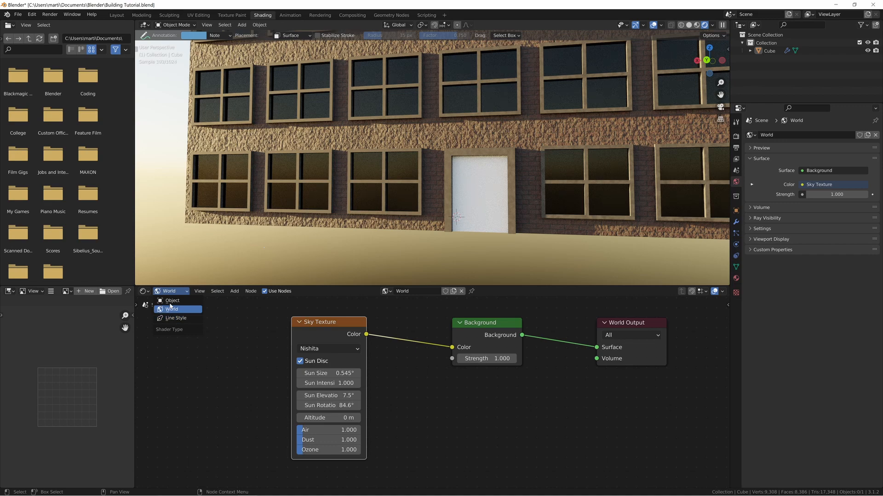
{"action": "left_click", "coordinate": [171, 300]}
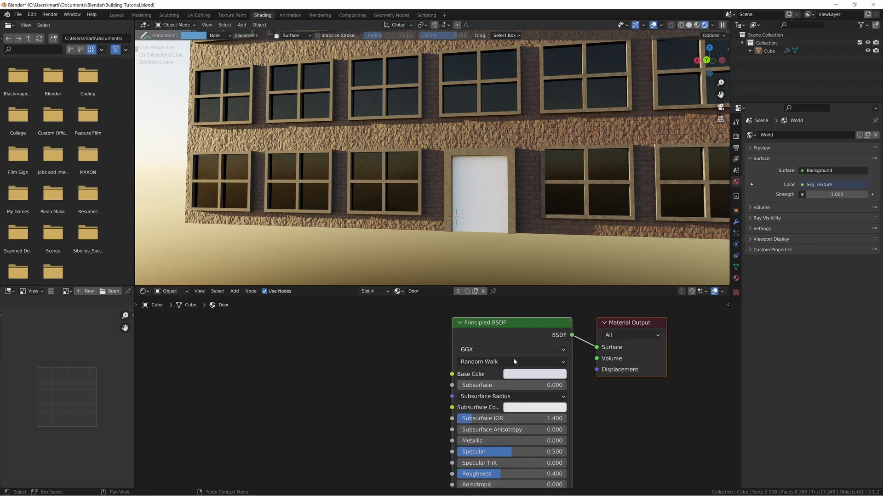
{"action": "left_click", "coordinate": [527, 376]}
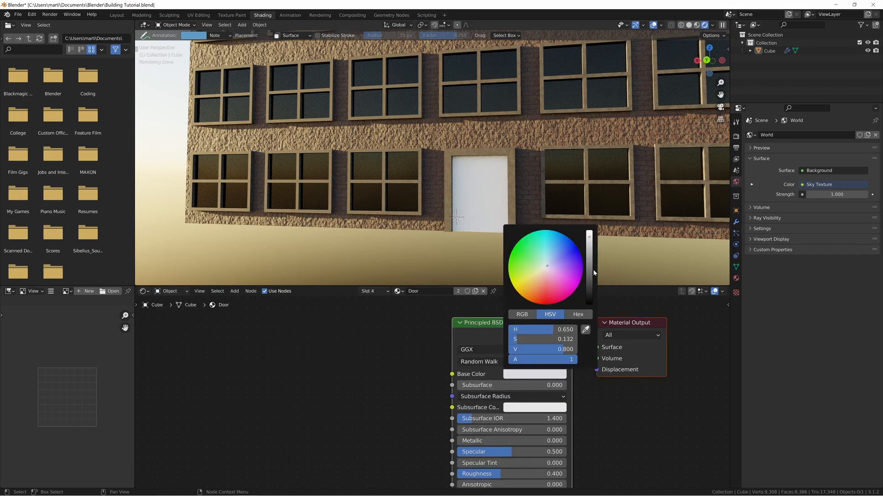
{"action": "left_click_drag", "start_coordinate": [593, 272], "coordinate": [590, 295]}
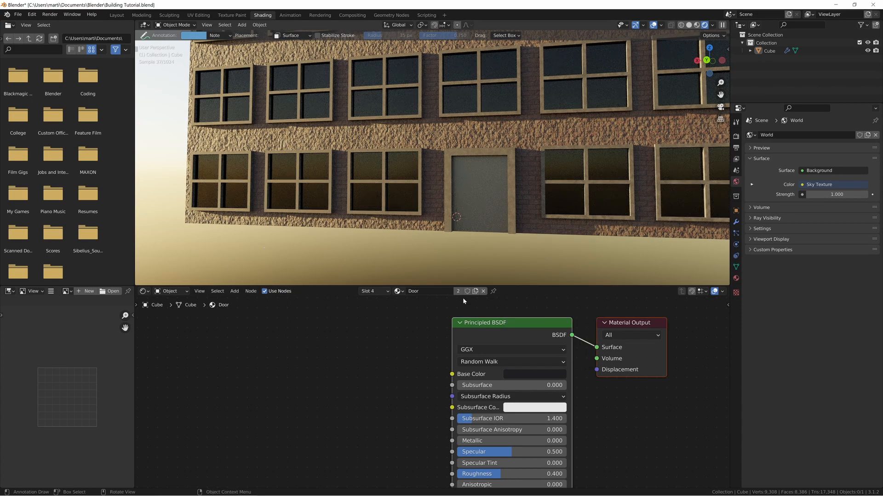
- Set the Door material's Metallic value to 1.000
{"action": "middle_click_drag", "start_coordinate": [410, 394], "coordinate": [361, 364]}
{"action": "scroll", "coordinate": [373, 396], "scroll_direction": "down", "scroll_amount": 4}
{"action": "middle_click_drag", "start_coordinate": [371, 395], "coordinate": [394, 348]}
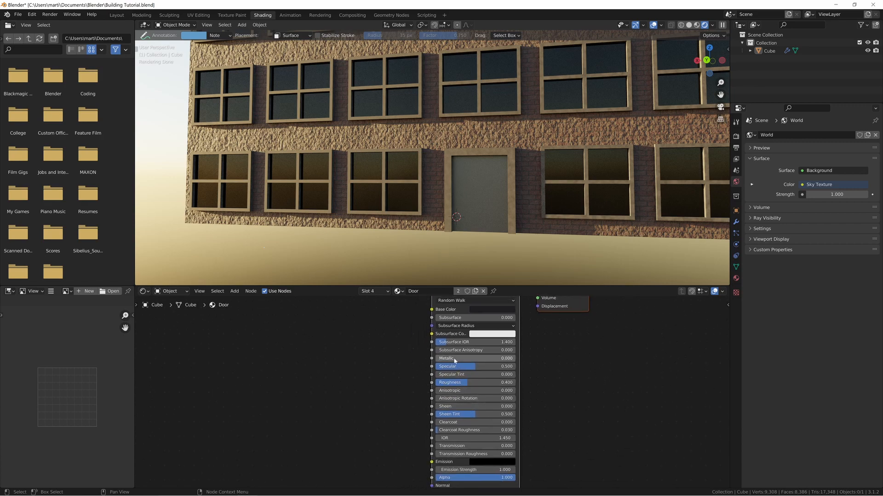
{"action": "left_click_drag", "start_coordinate": [454, 360], "coordinate": [500, 358]}
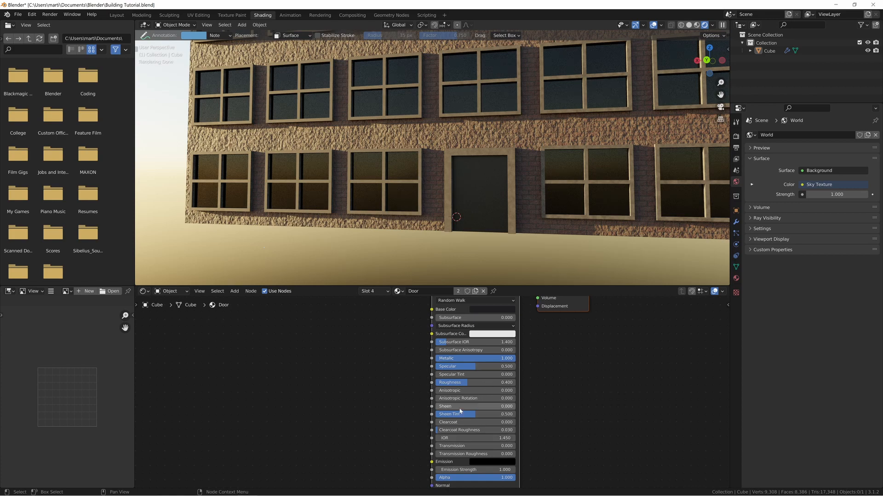
- Raise the Door material's Roughness to 0.748
{"action": "left_click_drag", "start_coordinate": [459, 384], "coordinate": [486, 384]}
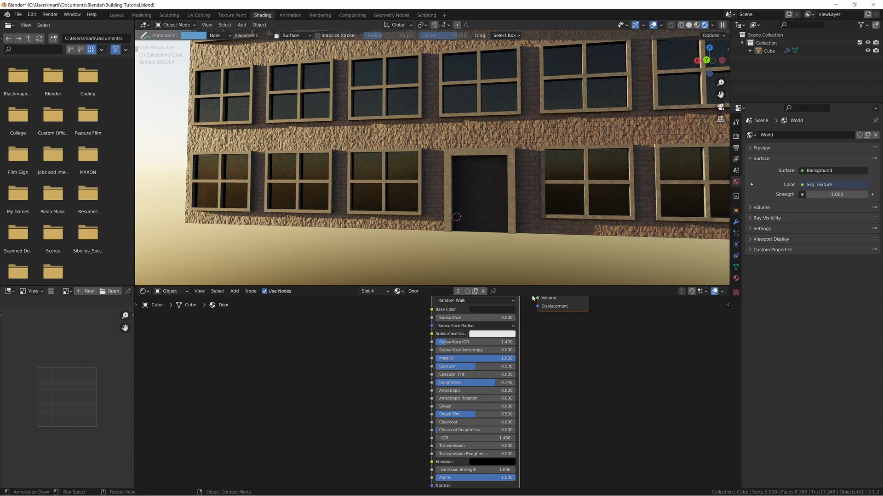
- Open the Roof material in slot 5 and change its Base Color to a neutral light grey
{"action": "left_click", "coordinate": [374, 291]}
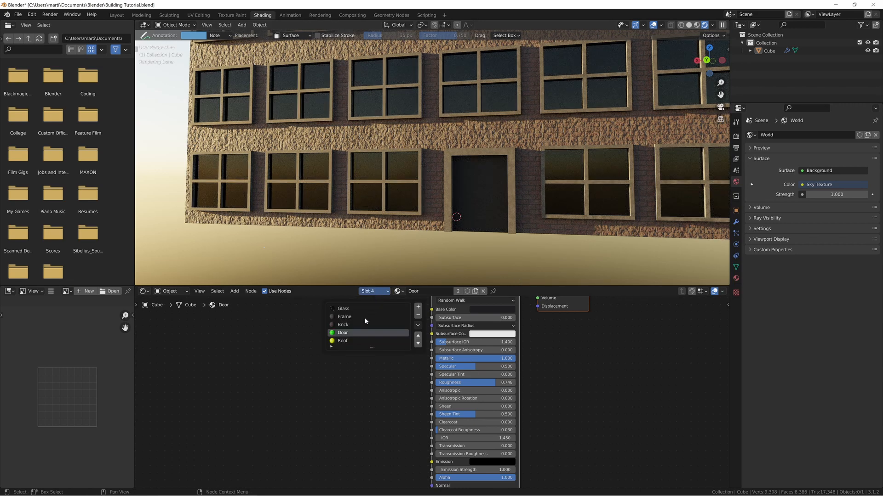
{"action": "left_click", "coordinate": [342, 341]}
{"action": "middle_click_drag", "start_coordinate": [506, 151], "coordinate": [509, 148]}
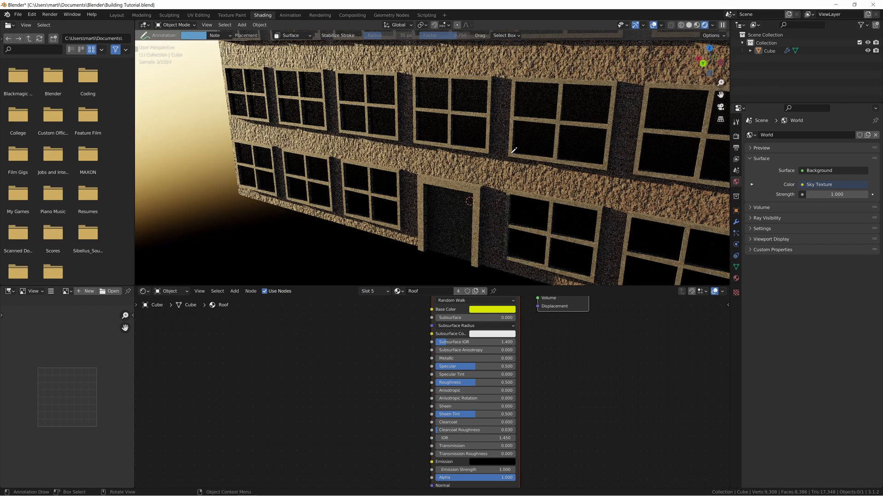
{"action": "left_click", "coordinate": [478, 310]}
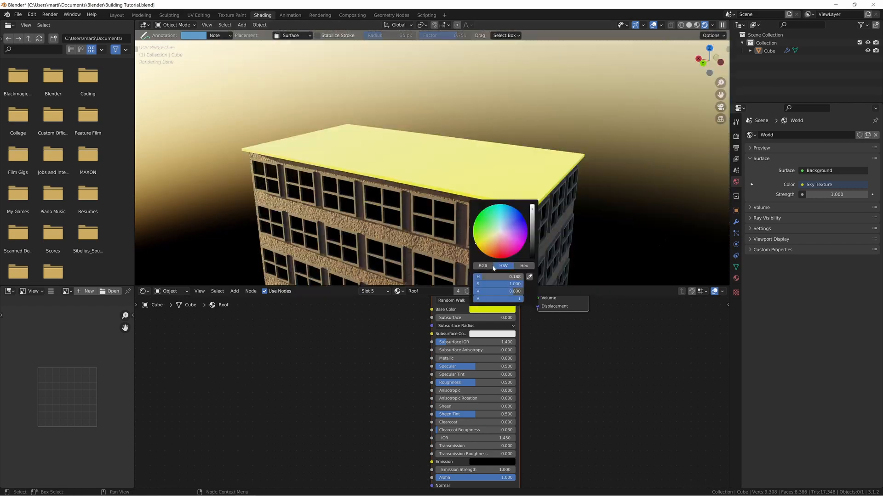
{"action": "left_click", "coordinate": [502, 231]}
{"action": "left_click_drag", "start_coordinate": [501, 232], "coordinate": [497, 237]}
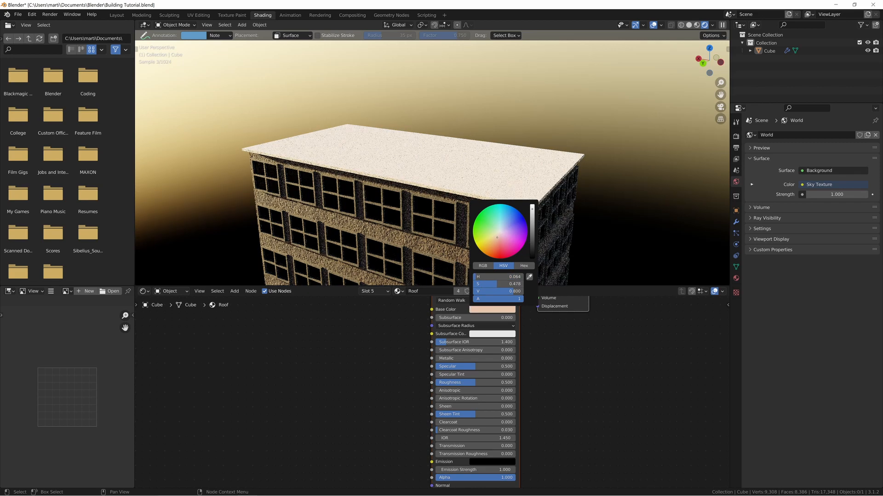
{"action": "mouse_move", "coordinate": [506, 284]}
{"action": "left_mouse_down"}
{"action": "mouse_move", "coordinate": [481, 284]}
{"action": "mouse_move", "coordinate": [486, 291]}
{"action": "left_mouse_up"}
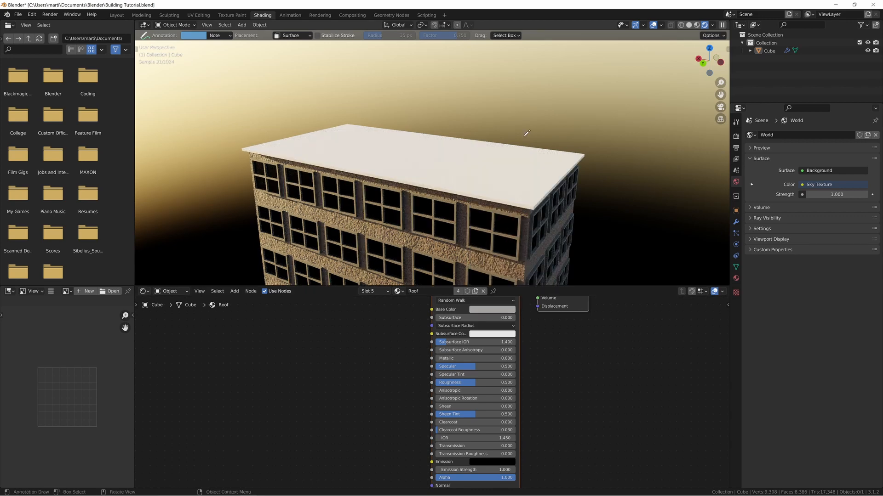
- Set the Roof material's Roughness to 0.871 and check it on the whole building
{"action": "middle_click_drag", "start_coordinate": [391, 375], "coordinate": [424, 407]}
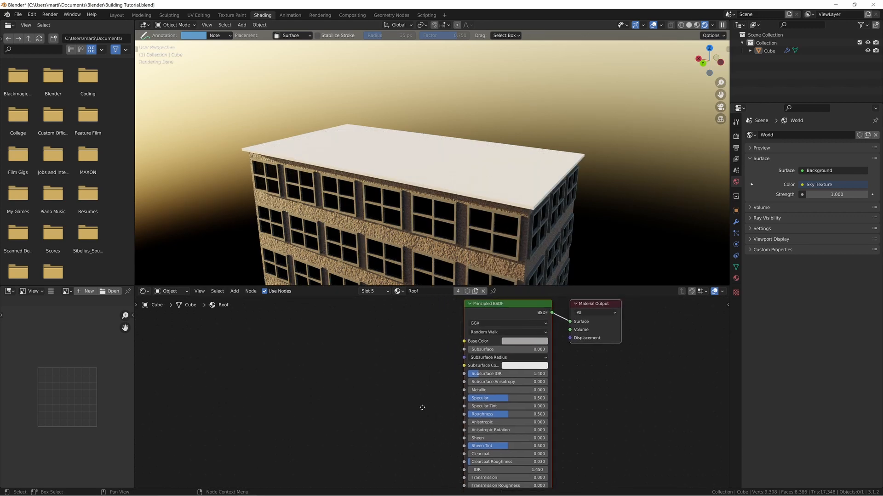
{"action": "left_click_drag", "start_coordinate": [496, 414], "coordinate": [526, 414]}
{"action": "middle_click_drag", "start_coordinate": [430, 187], "coordinate": [449, 165]}
{"action": "scroll", "coordinate": [449, 165], "scroll_direction": "down", "scroll_amount": 5}
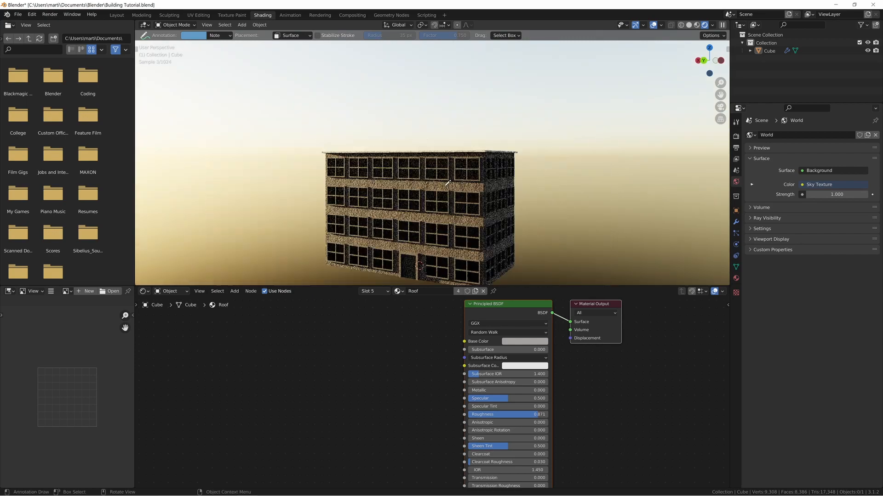
{"action": "middle_click_drag", "start_coordinate": [426, 224], "coordinate": [459, 174]}
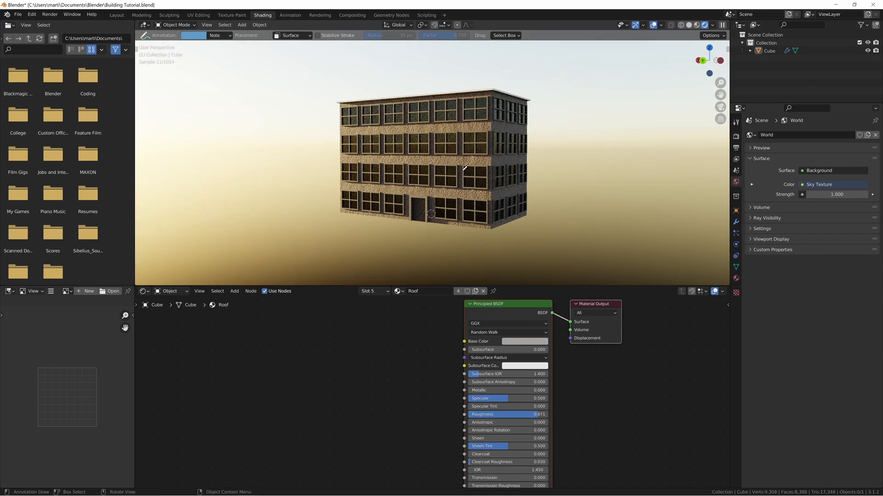
- Open the Frame material in slot 2 and examine the window frames and walls on the facade up close
{"action": "left_click", "coordinate": [368, 293]}
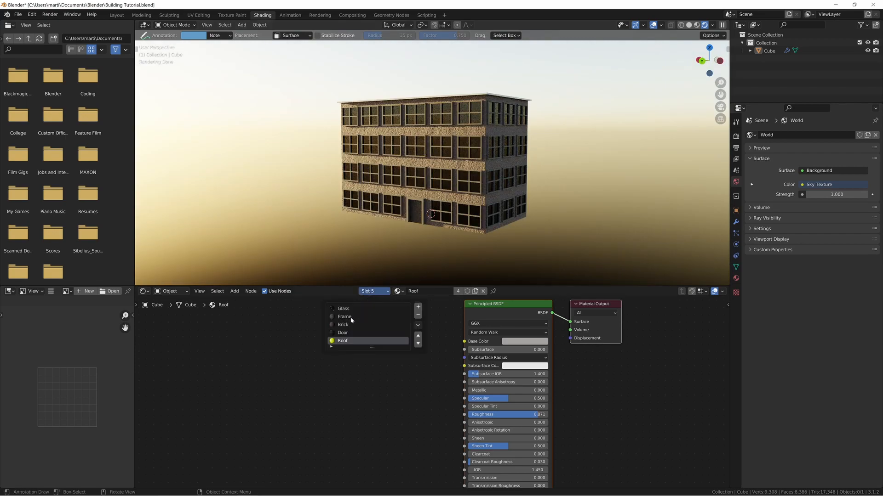
{"action": "left_click", "coordinate": [343, 316]}
{"action": "middle_click_drag", "start_coordinate": [433, 379], "coordinate": [503, 403]}
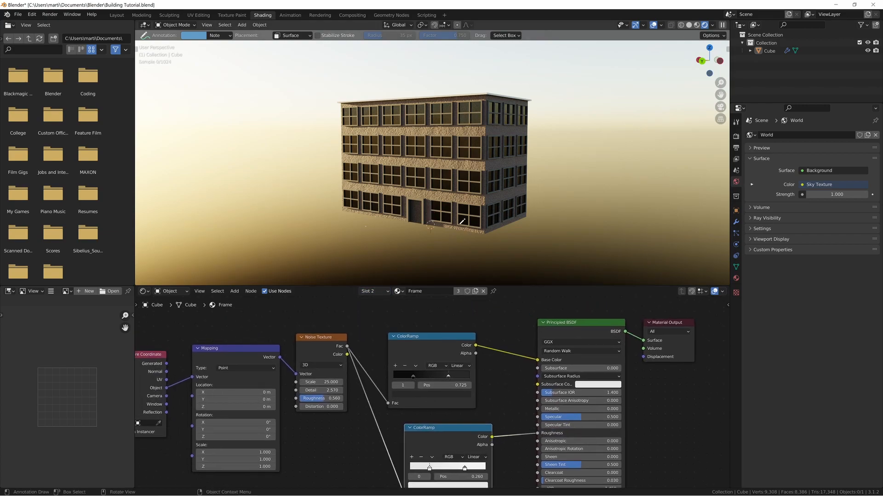
{"action": "scroll", "coordinate": [554, 189], "scroll_direction": "up", "scroll_amount": 6}
{"action": "middle_click_drag", "start_coordinate": [554, 189], "coordinate": [597, 175]}
{"action": "middle_click_drag", "start_coordinate": [453, 159], "coordinate": [439, 176]}
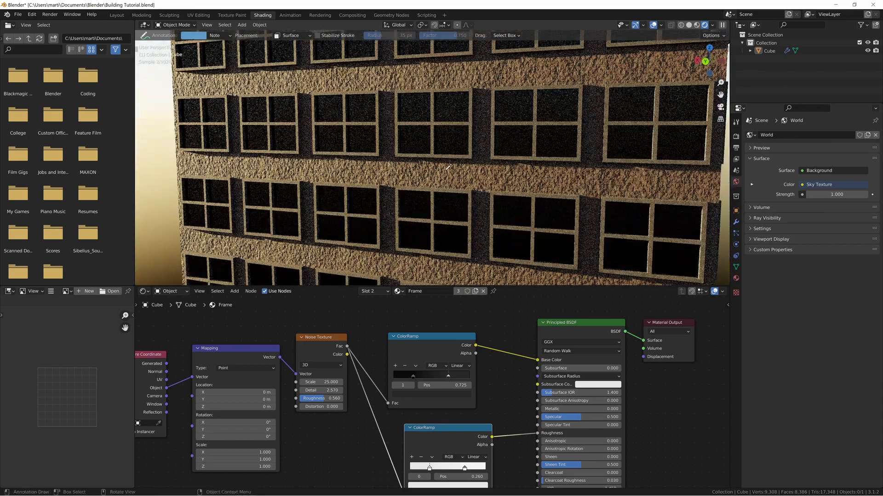
{"action": "scroll", "coordinate": [439, 175], "scroll_direction": "down", "scroll_amount": 8}
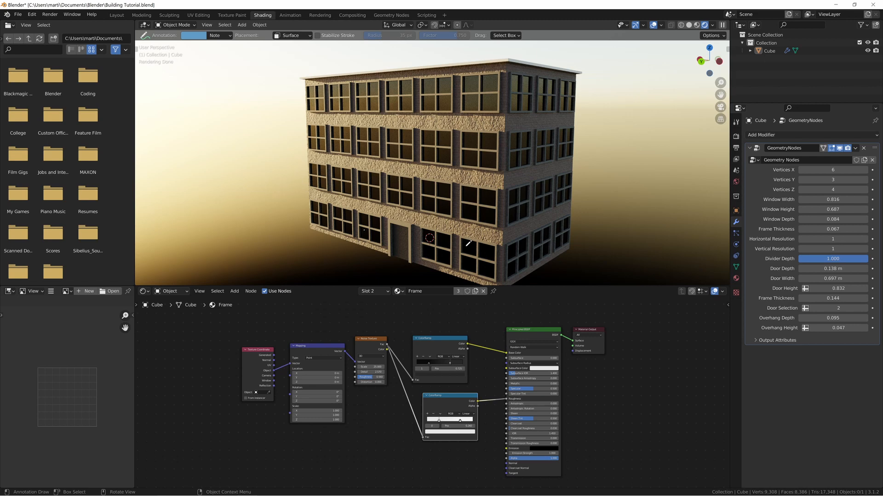
- Save the building file
{"action": "key", "text": "ctrl+s"}
{"action": "left_click", "coordinate": [467, 246]}
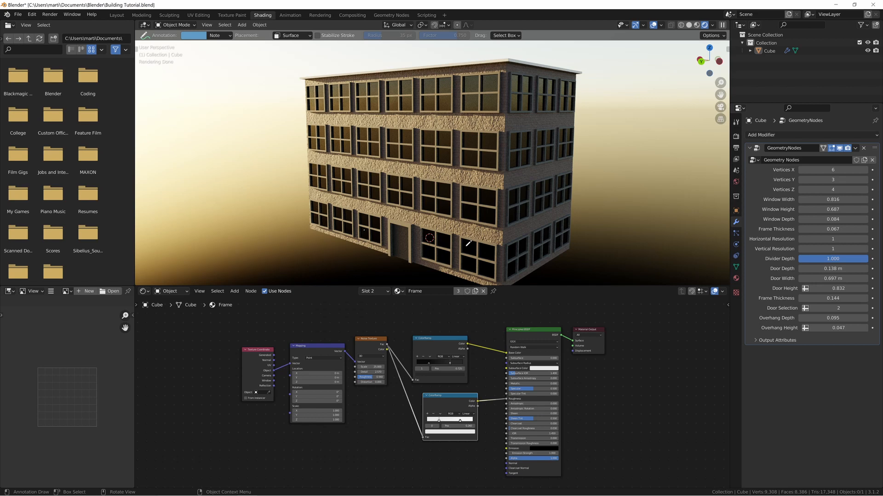